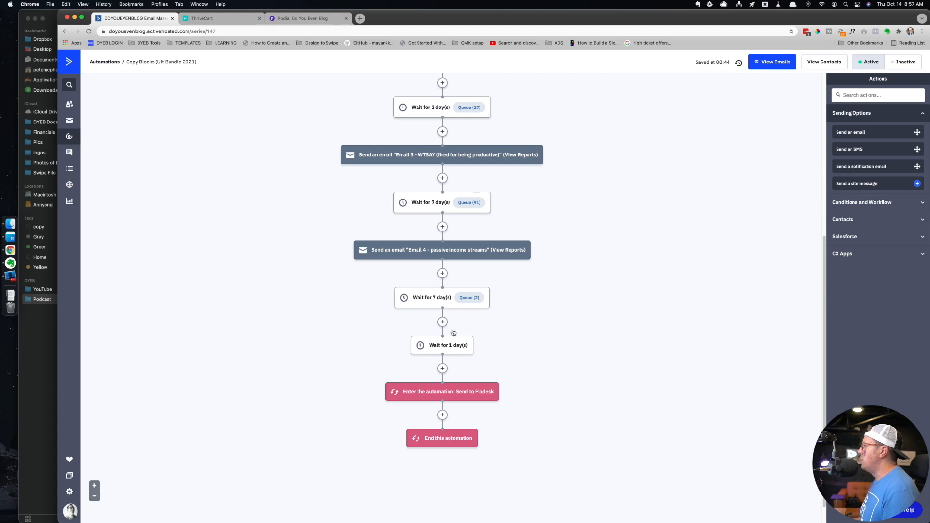
- Return to the automations list and filter it to Active automations only
scroll(518, 235, "up", 5)
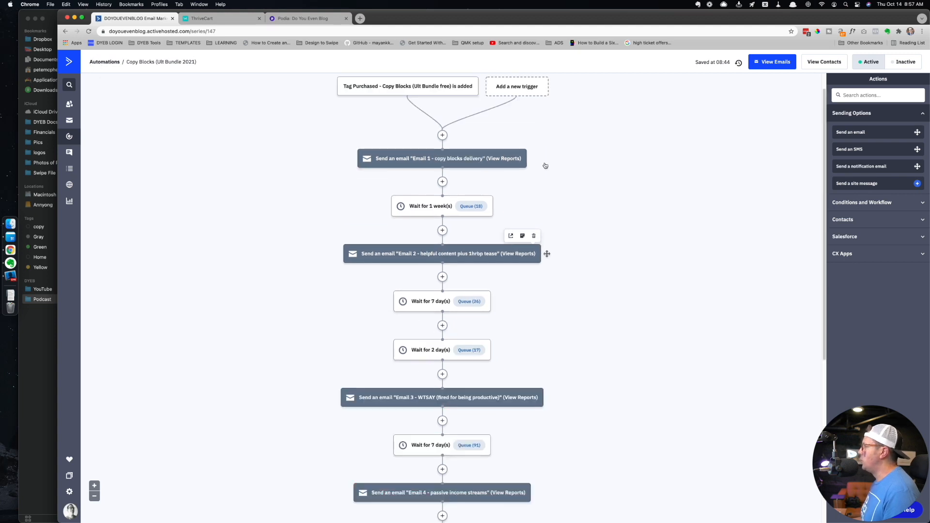
left_click(106, 63)
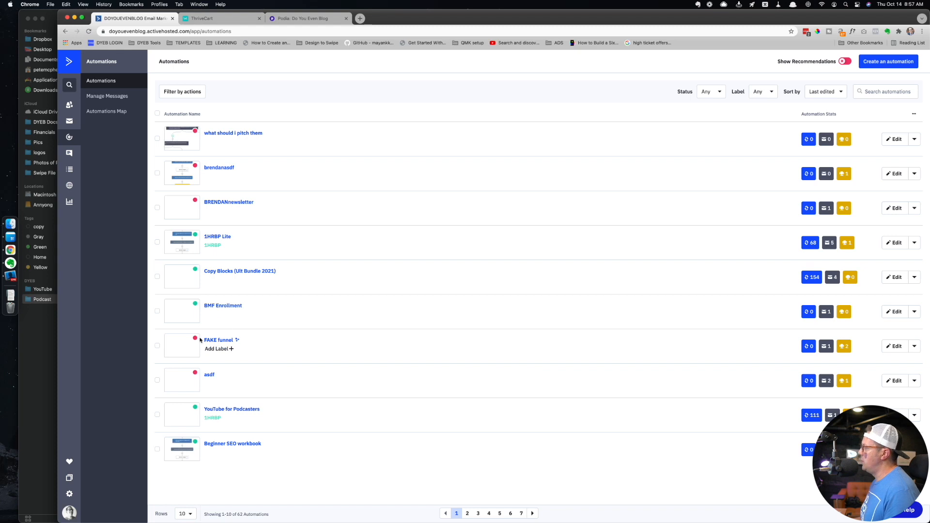
left_click(710, 93)
left_click(707, 121)
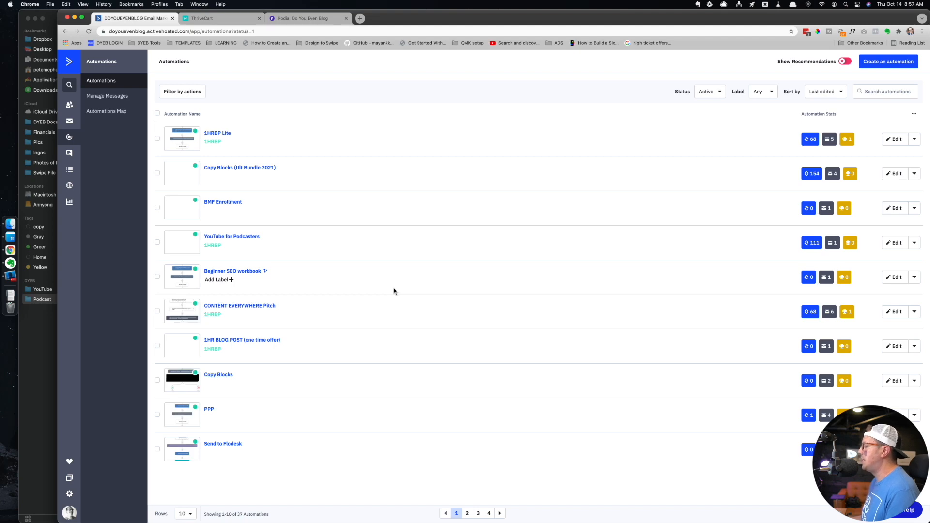
- Glance at the ThriveCart tab, then bring up the Evernote launch checklist note
key("ctrl+Tab")
key("ctrl+shift+Tab")
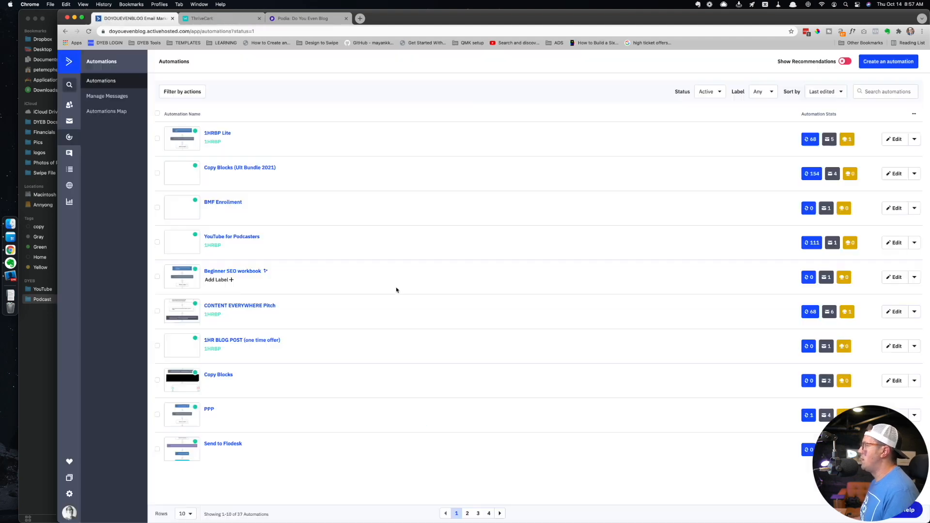
left_click(20, 269)
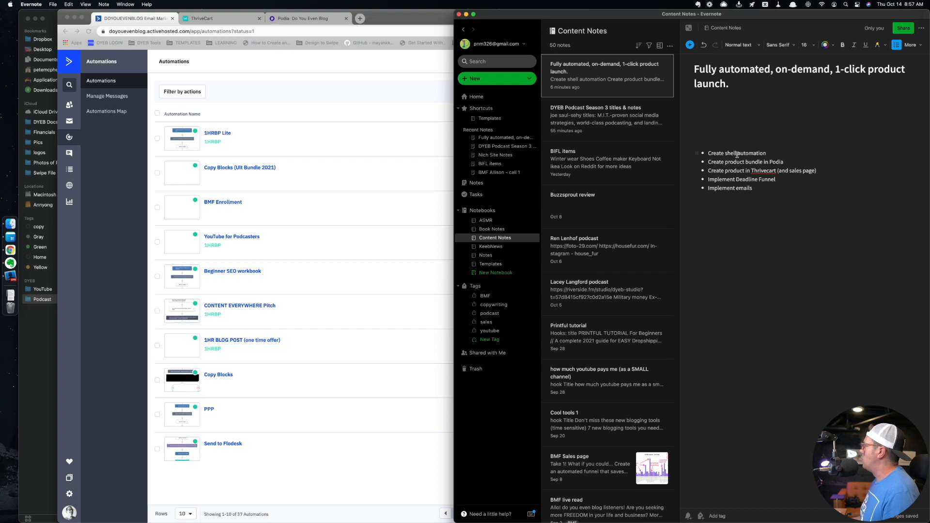
- Expand the Evernote launch-steps note, read through the checklist bullets, then hide Evernote
left_click(688, 28)
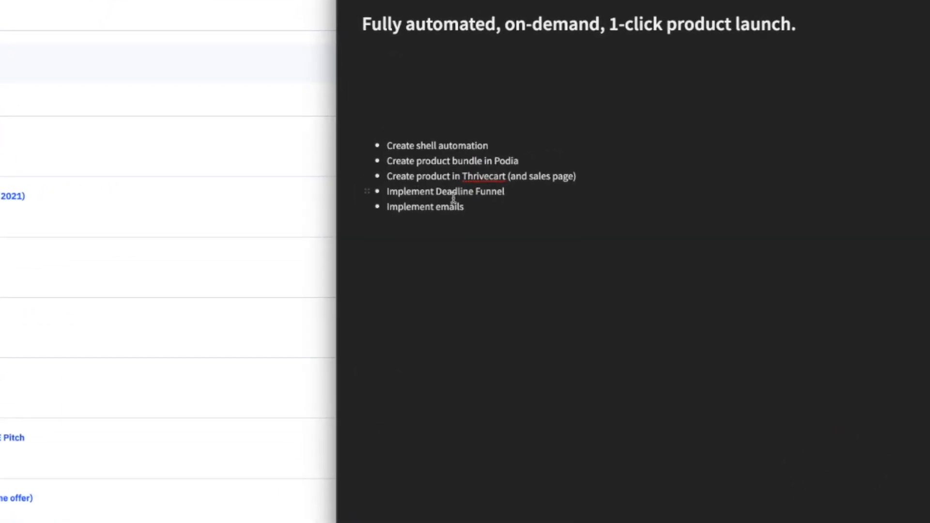
left_click_drag(425, 145, 424, 213)
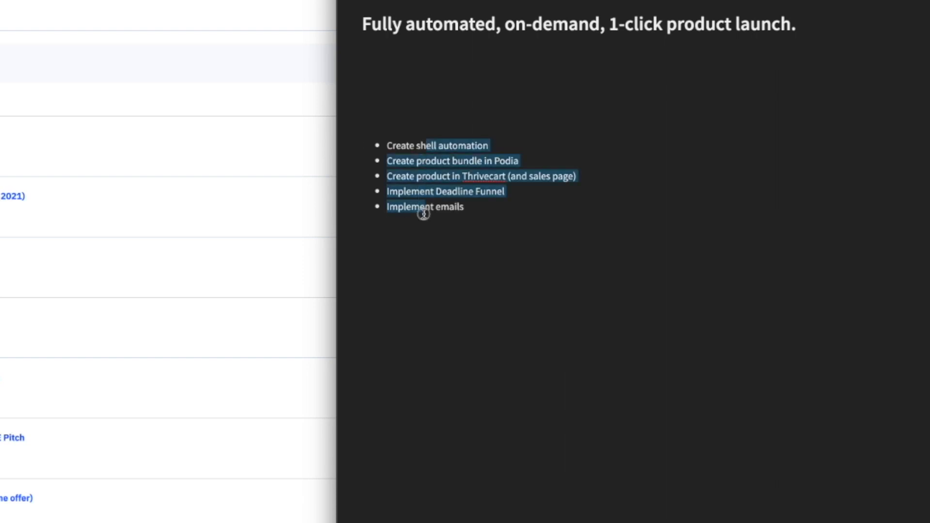
left_click(452, 240)
left_click_drag(417, 146, 432, 219)
left_click(451, 144)
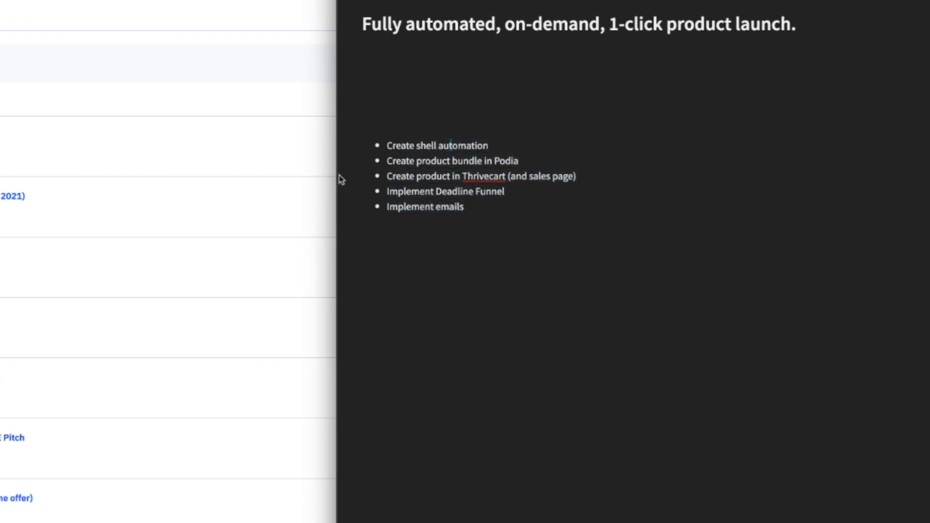
left_click(310, 212)
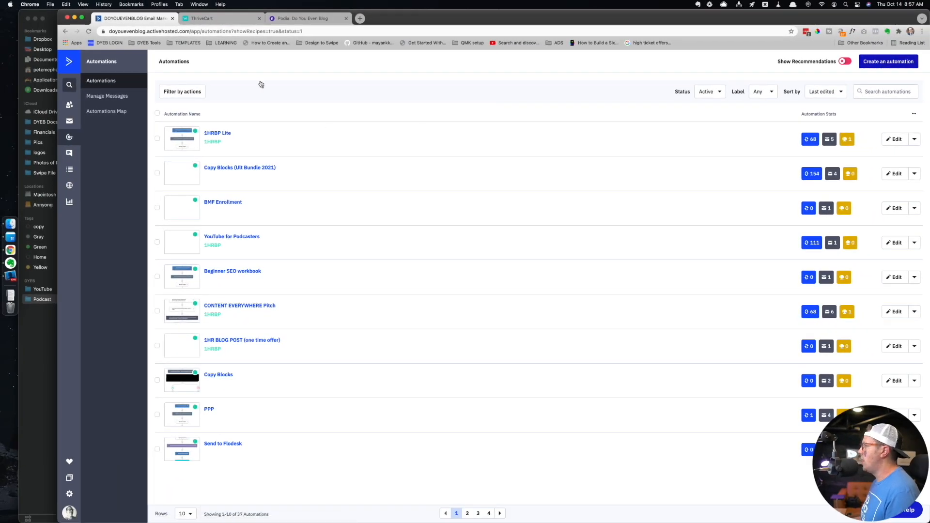
- Load doyouevenblog.com/1hr in a new tab and open the 1HR BLOG POST checkout
key("super+t")
type("https://doyouevenblog.com/1hr")
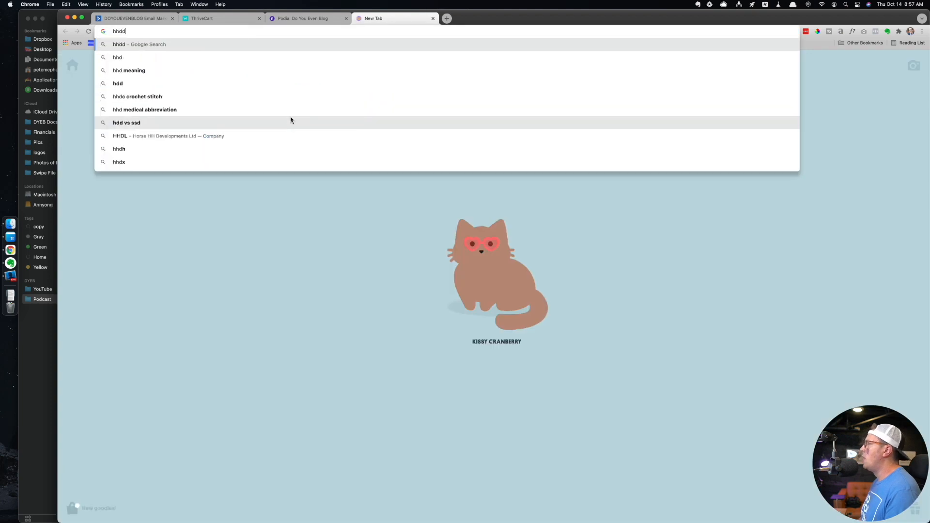
key("Return")
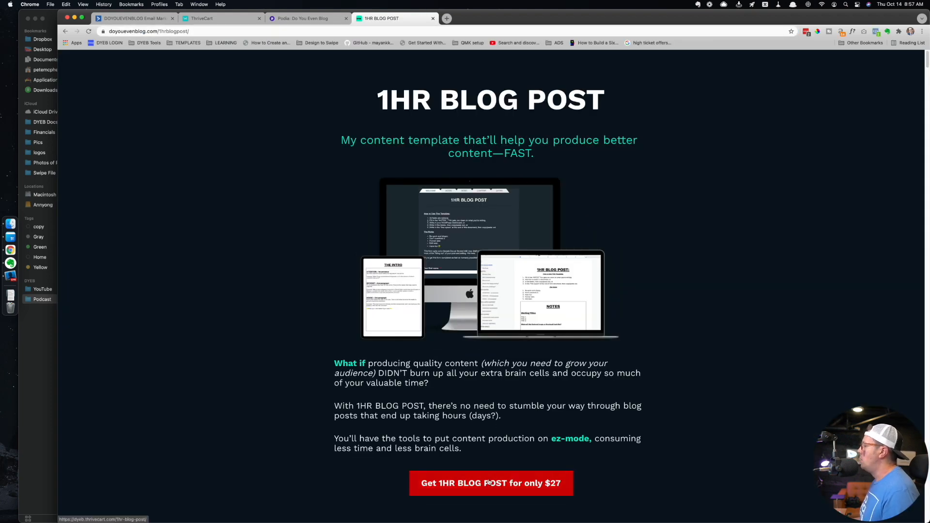
left_click(489, 482)
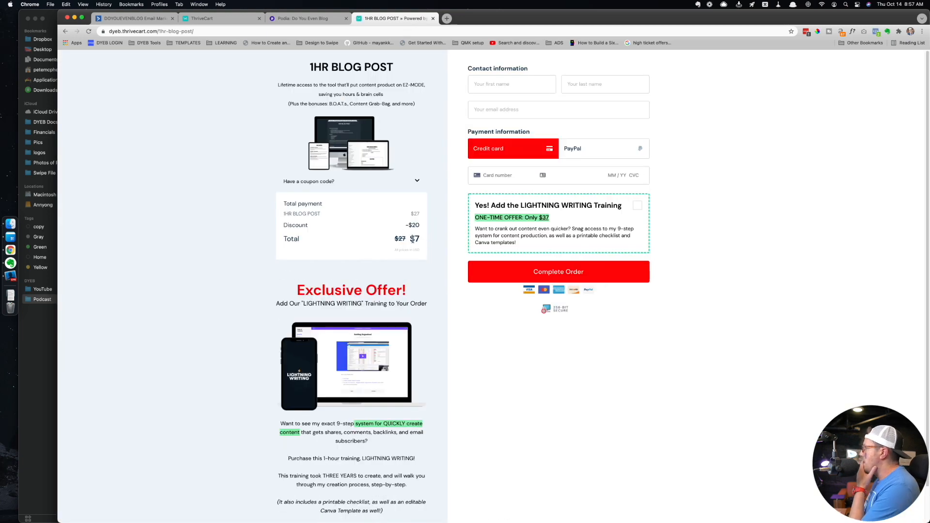
- Add the LIGHTNING WRITING offer, then check the ThriveCart dashboard's sales figures
left_click(636, 206)
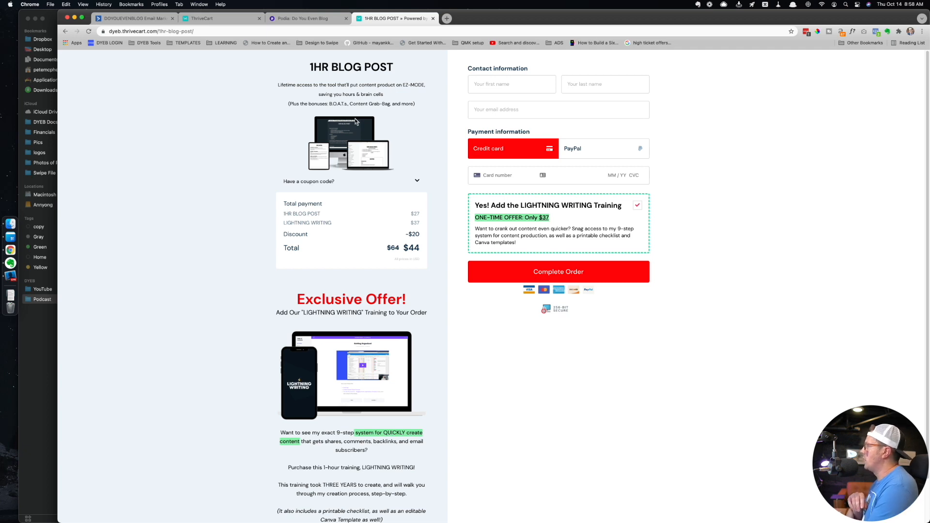
scroll(457, 267, "down", 2)
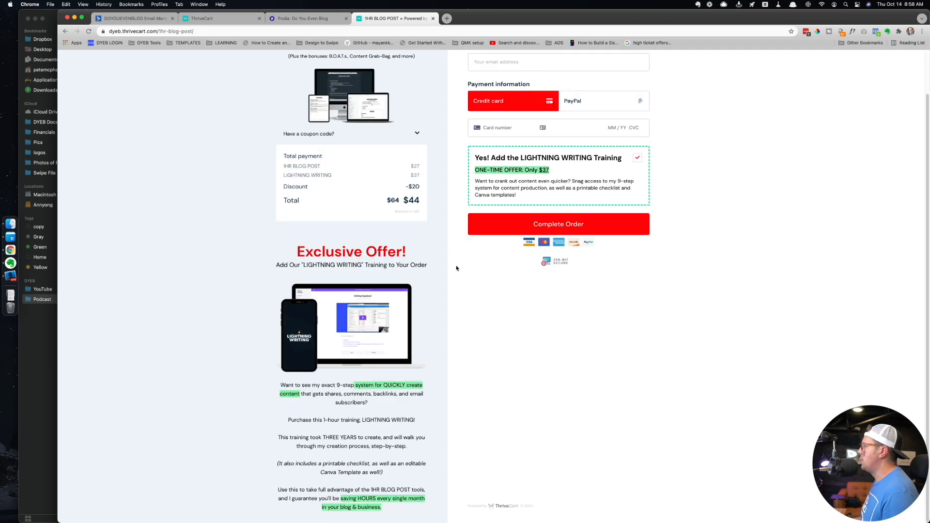
scroll(456, 269, "up", 2)
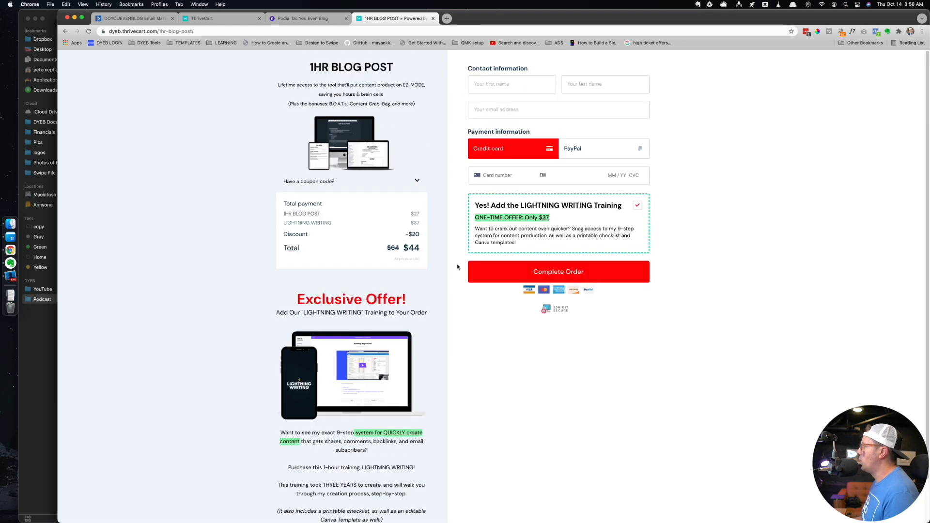
left_click(303, 19)
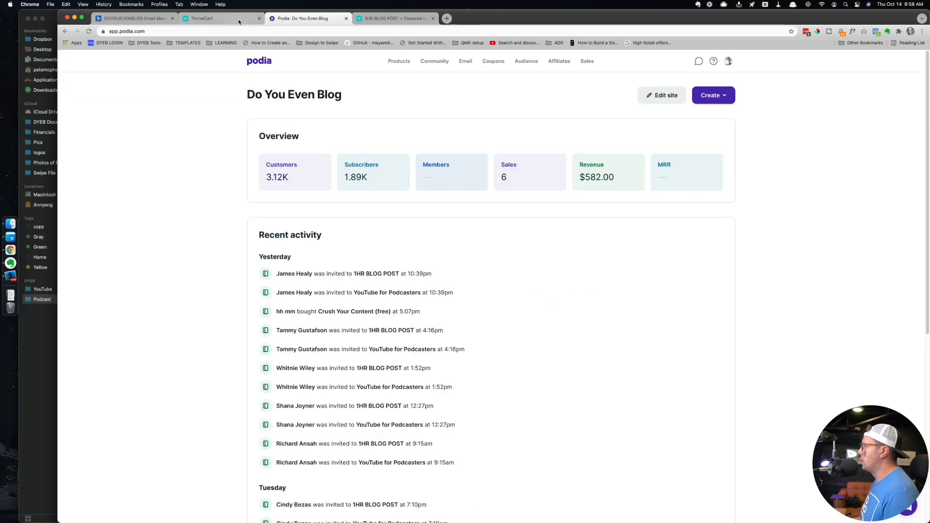
left_click(221, 18)
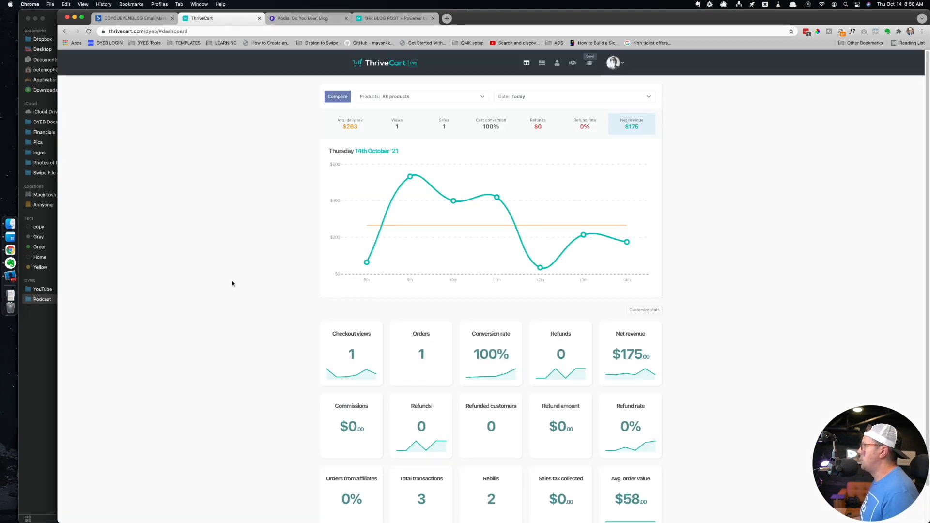
key("super+1")
- Start a blank automation from scratch without a start trigger
left_click(636, 280)
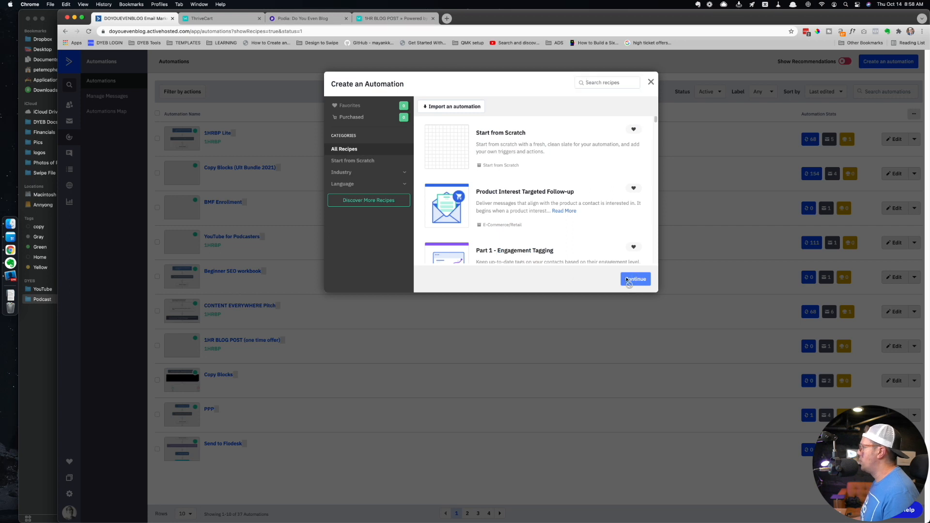
left_click(640, 284)
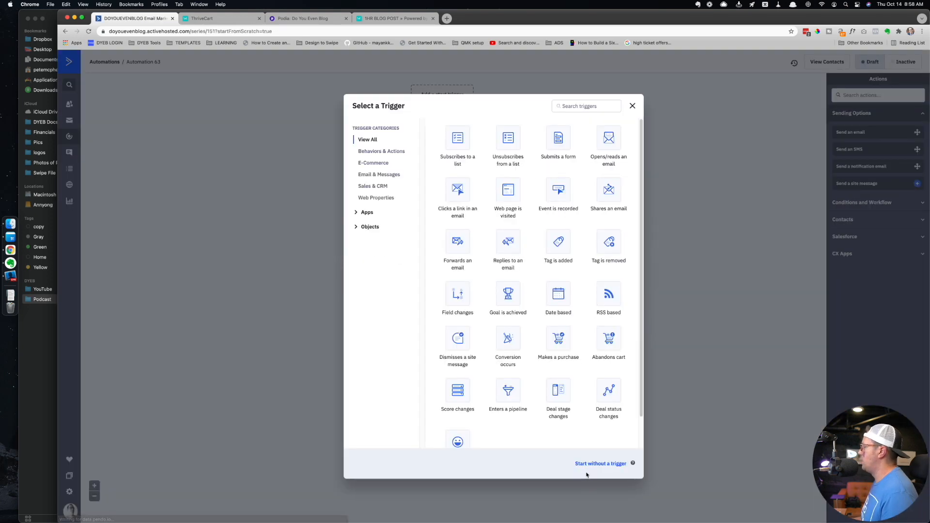
left_click(596, 463)
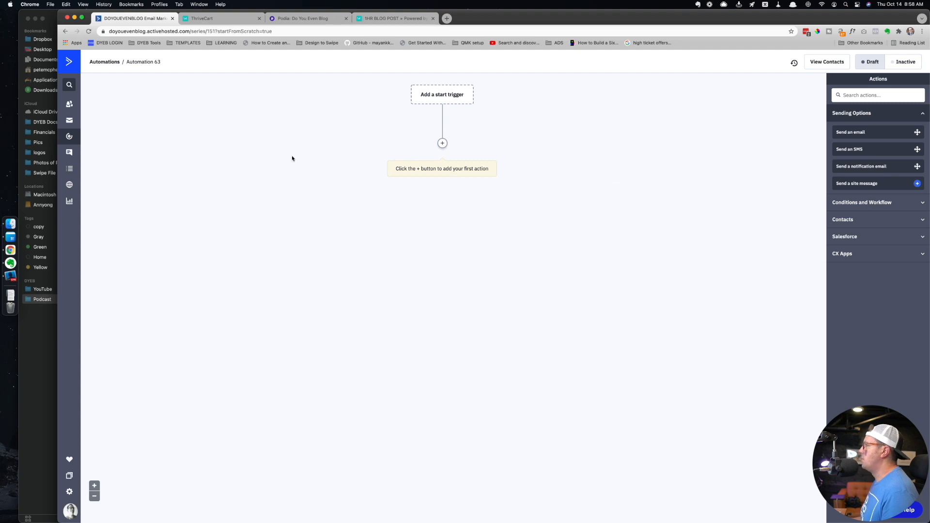
- Add a 'Wait for 5 minutes' step followed by 'End this automation'
left_click(443, 143)
left_click(423, 129)
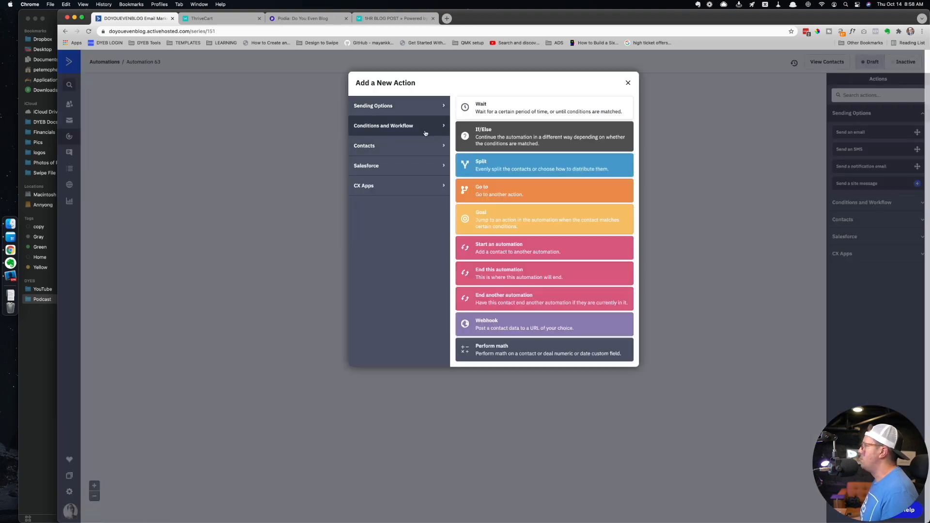
left_click(510, 110)
left_click(436, 140)
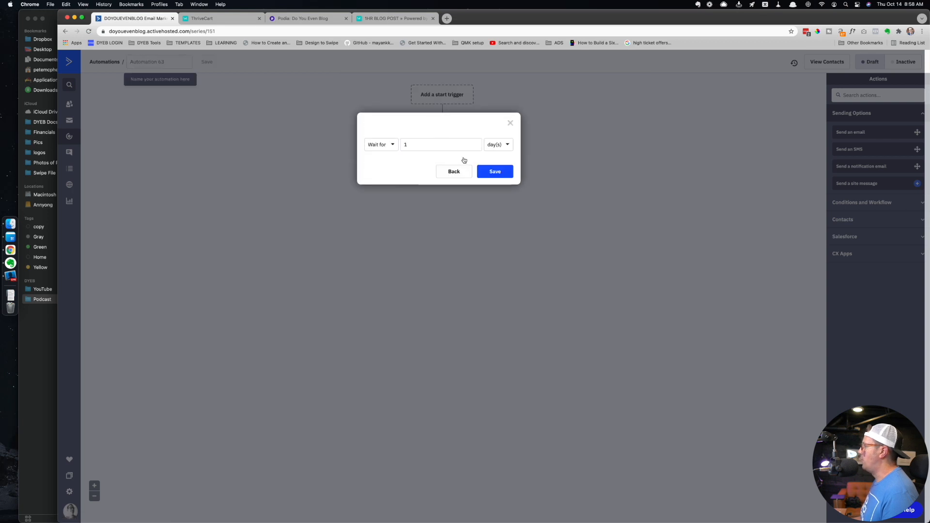
double_click(459, 144)
type("5")
left_click(492, 143)
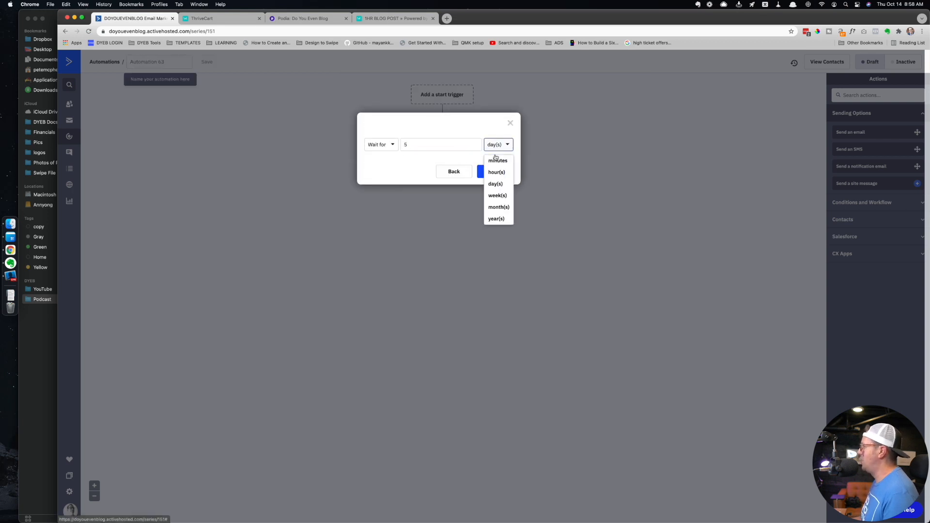
left_click(495, 158)
left_click(495, 172)
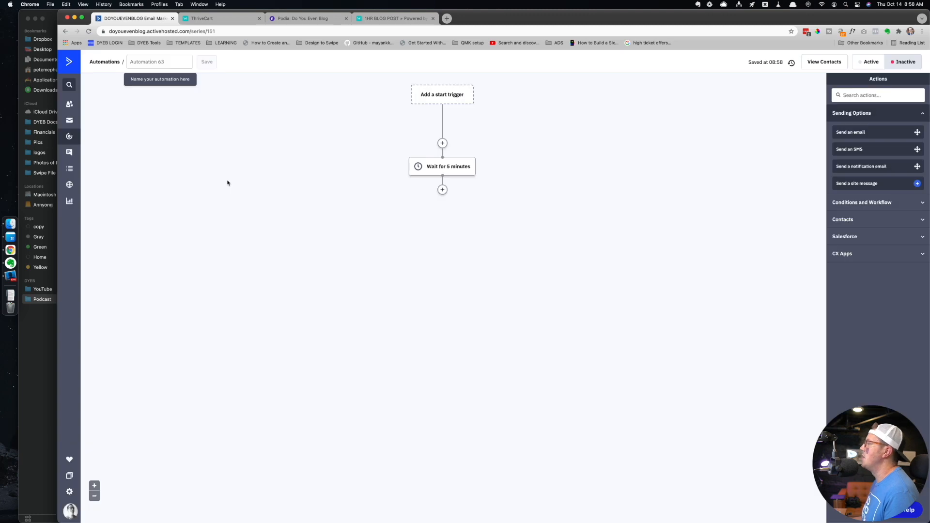
left_click(442, 189)
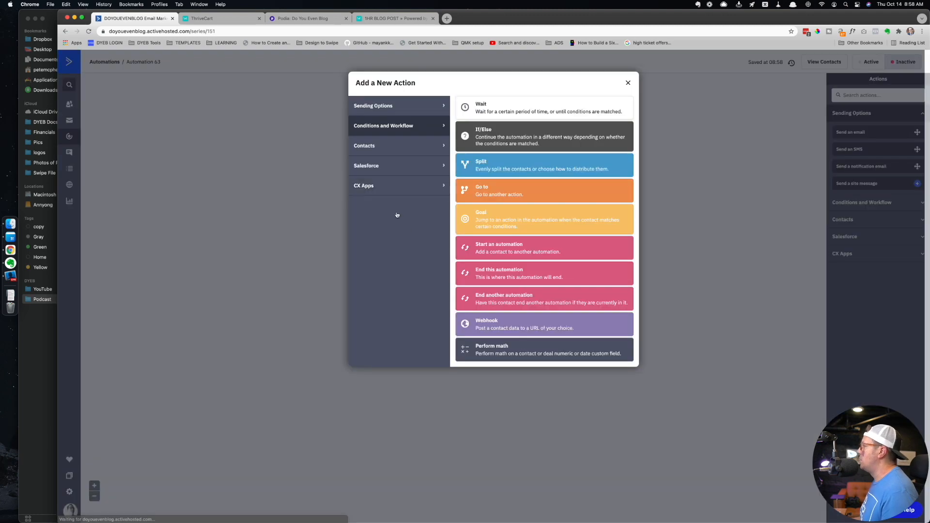
left_click(514, 272)
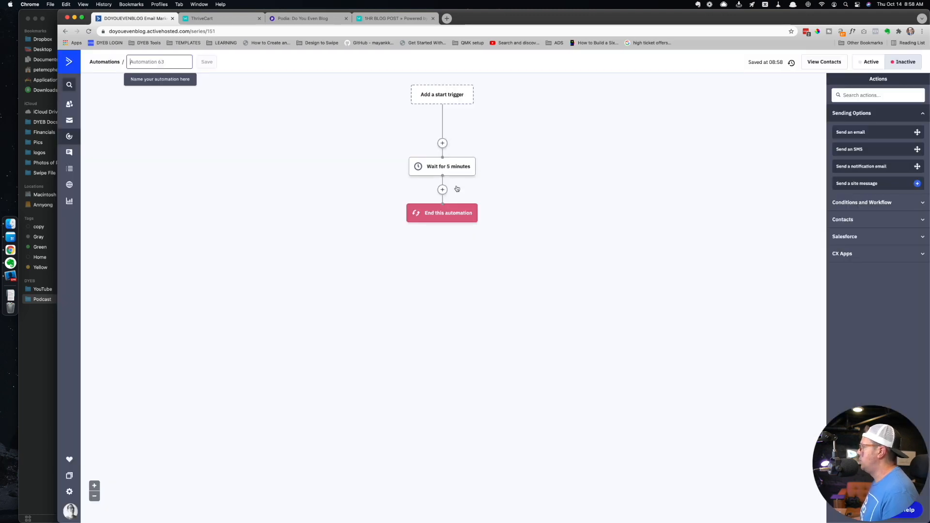
- Enter '1HR BUNDLE $49' as the automation's name and confirm it
left_click(144, 61)
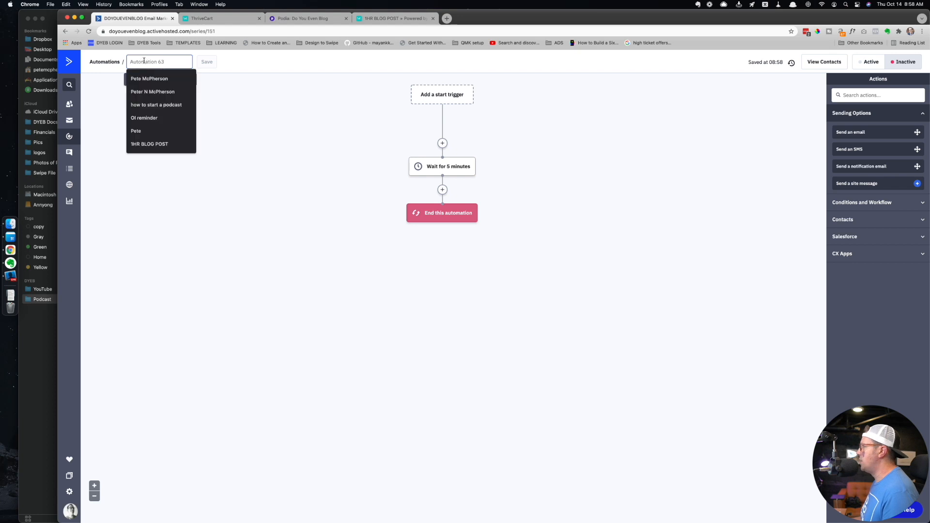
type("1")
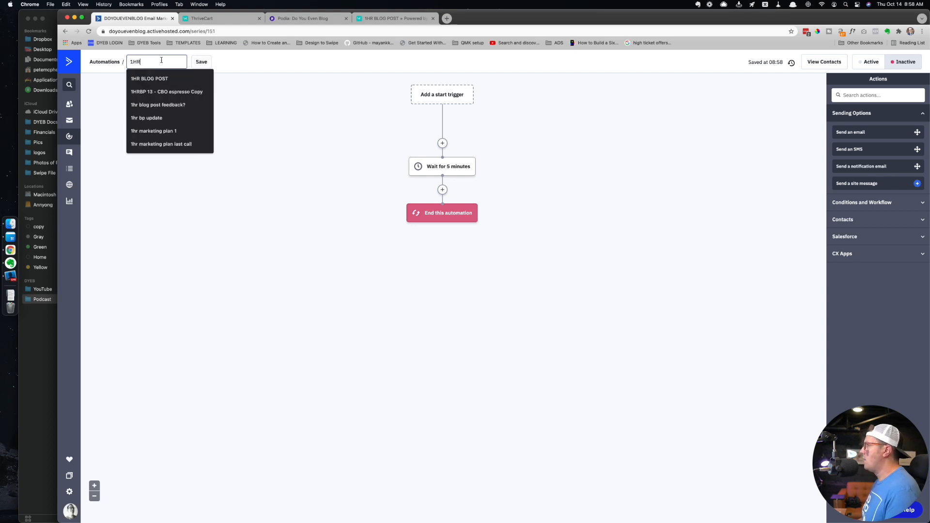
type("HR ")
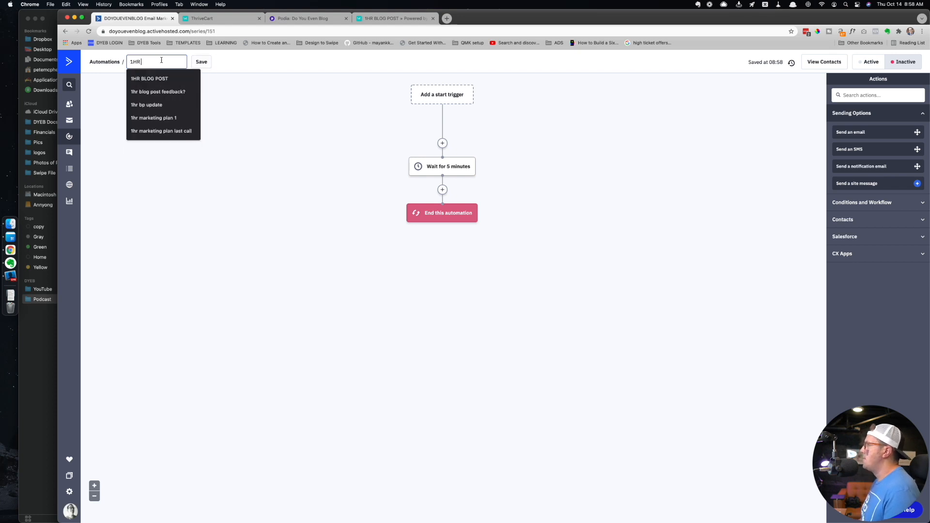
type("BUNDLE")
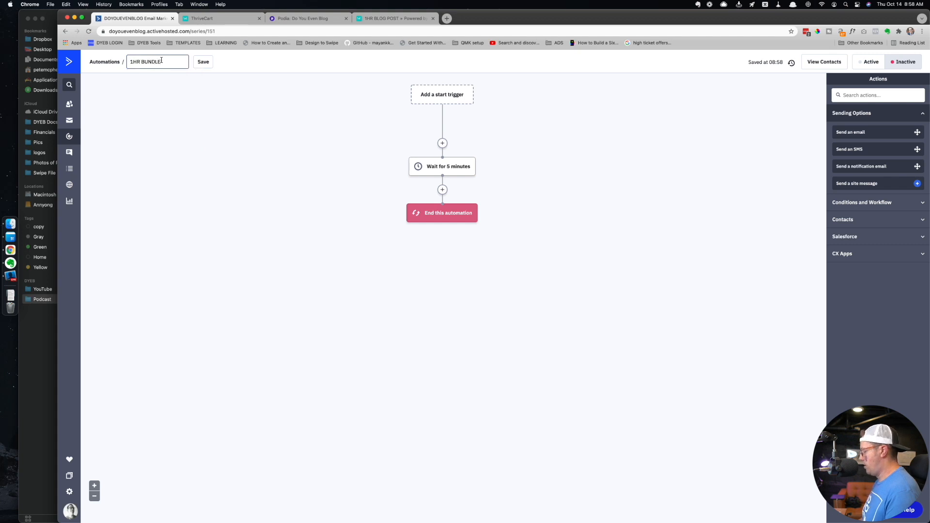
type(" $")
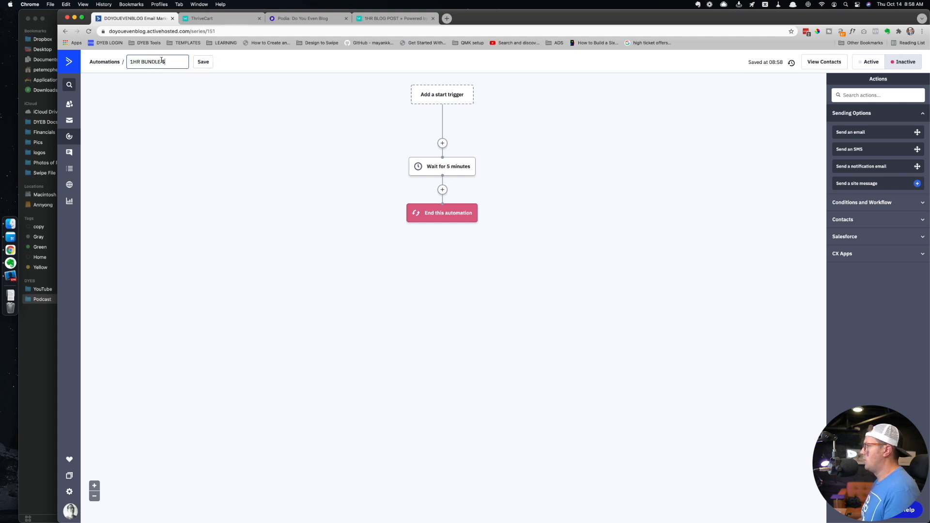
type("4")
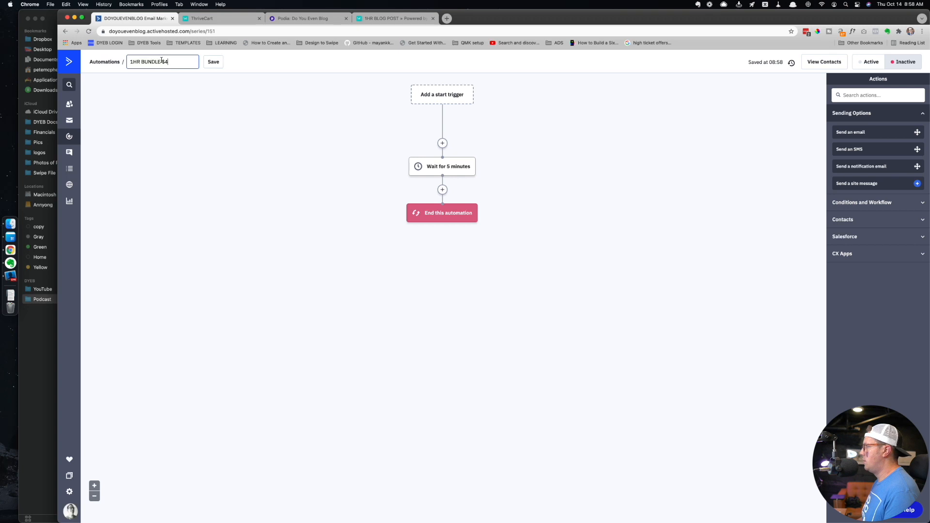
type("09")
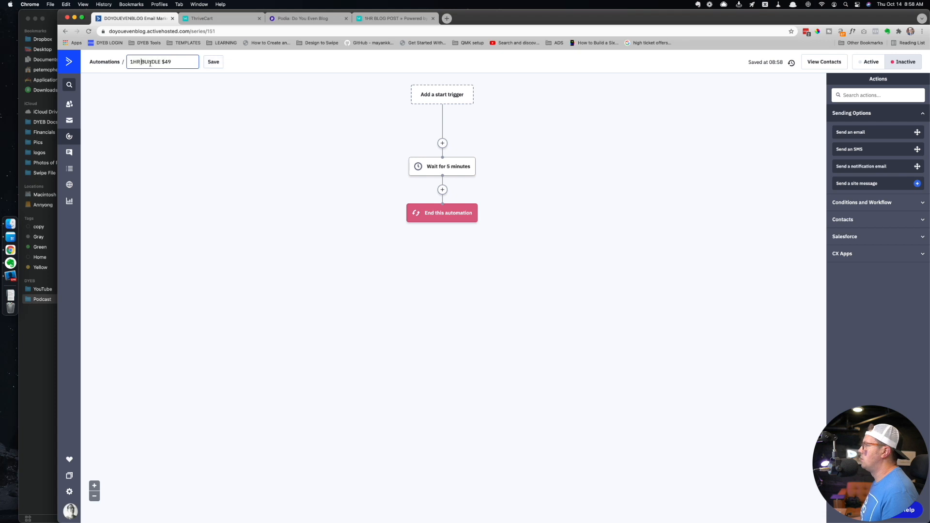
key("Return")
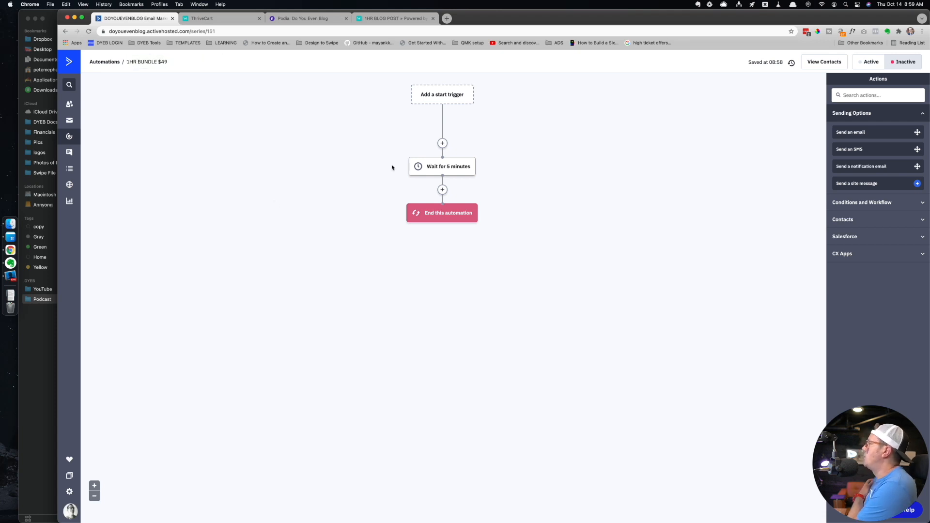
left_click(442, 189)
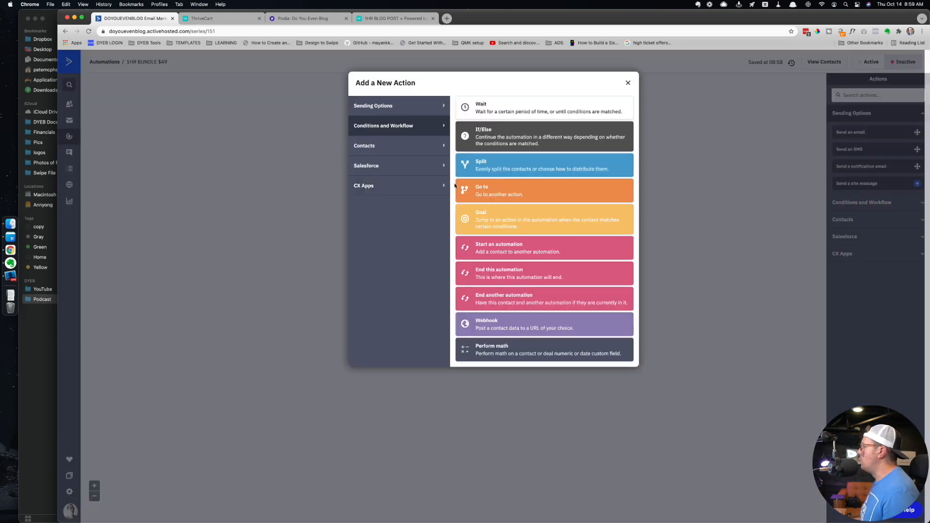
left_click(534, 147)
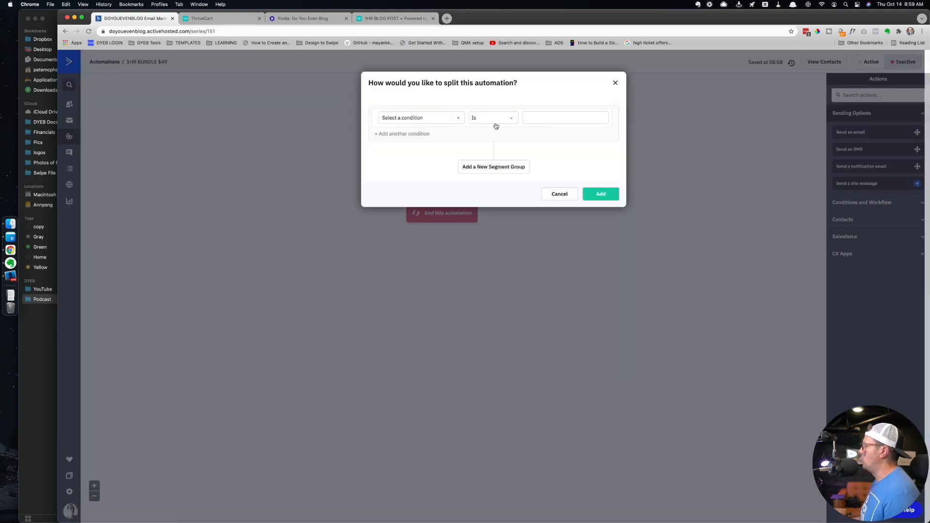
left_click(459, 119)
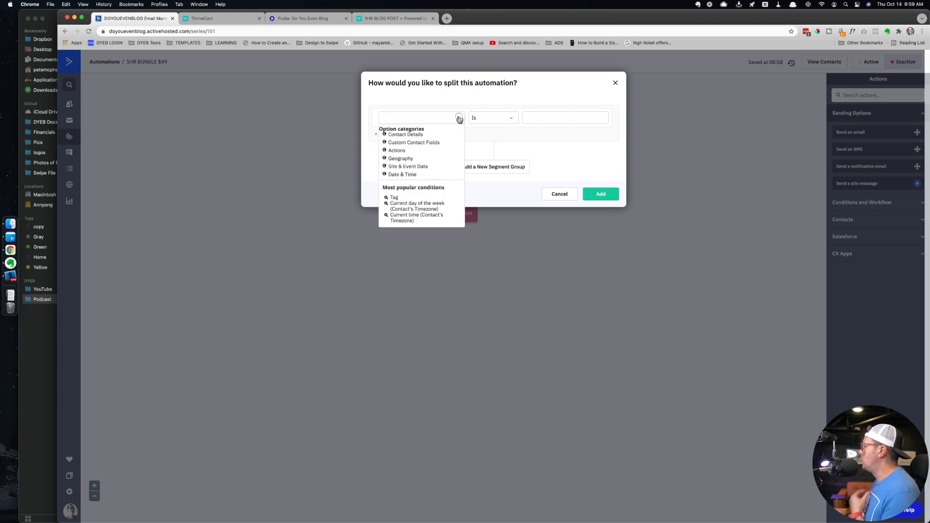
left_click(459, 120)
left_click(459, 119)
type("tags")
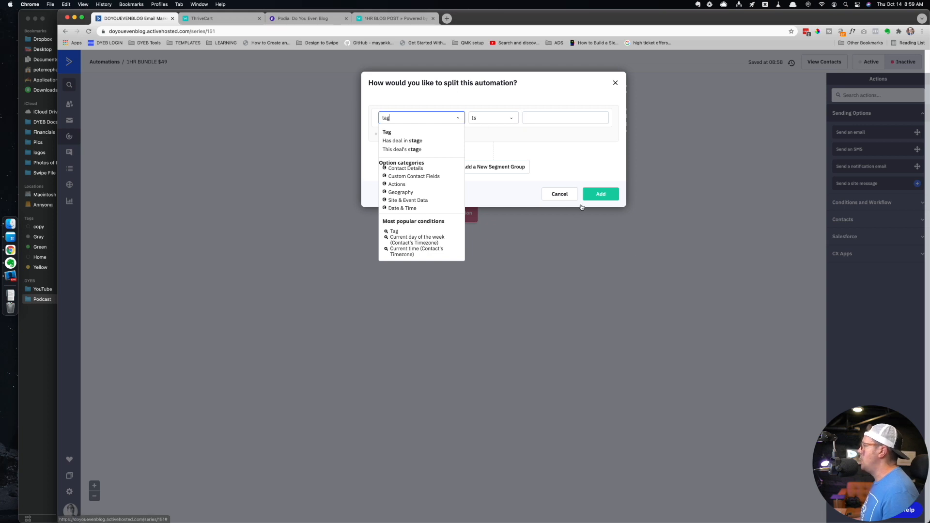
left_click(559, 194)
right_click(70, 106)
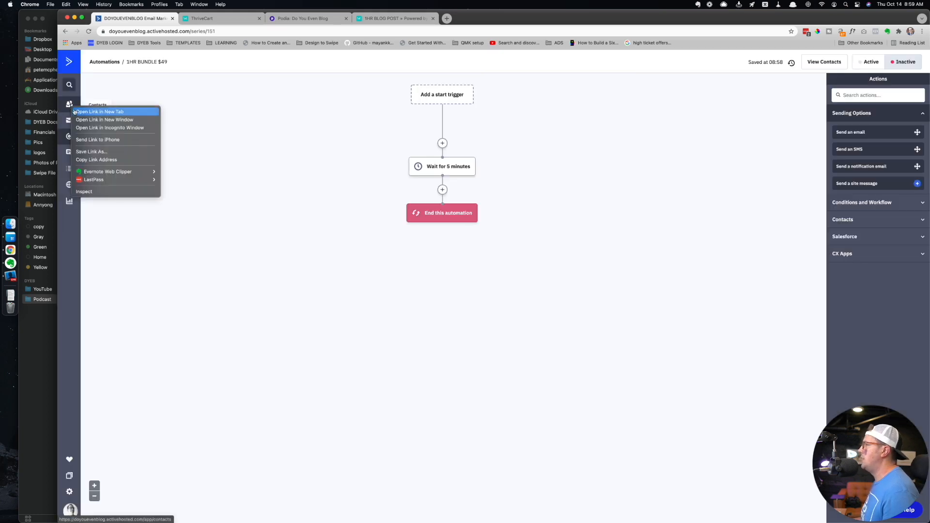
- In Contacts > Manage Tags, add the tag 'Purchased - 1HR BUNDLE 49'
left_click(92, 110)
left_click(209, 19)
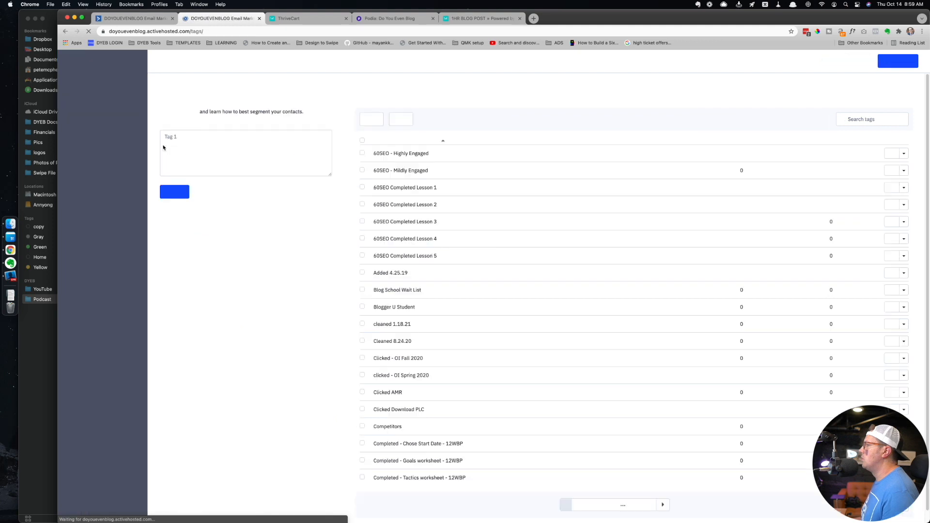
left_click(204, 144)
type("Purchased")
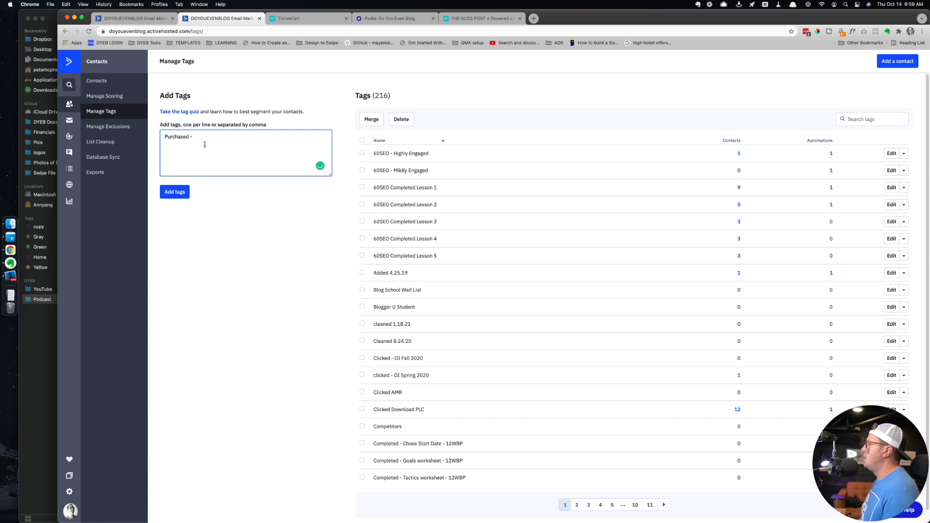
type("- 1HR BUNDLE 49")
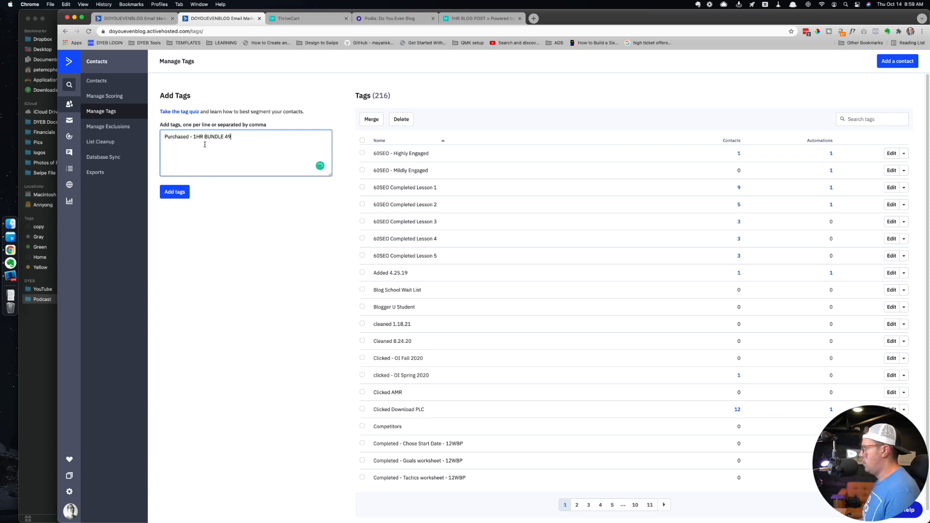
key("super+a")
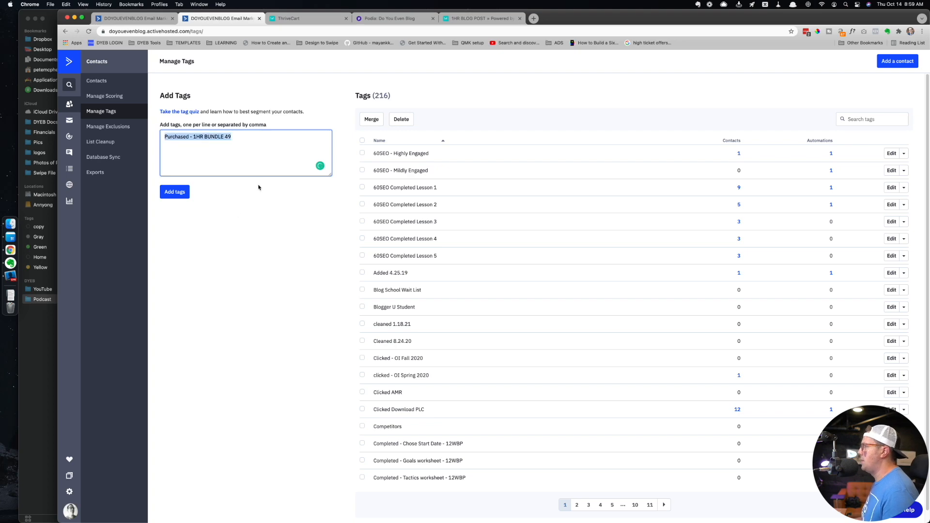
left_click(179, 192)
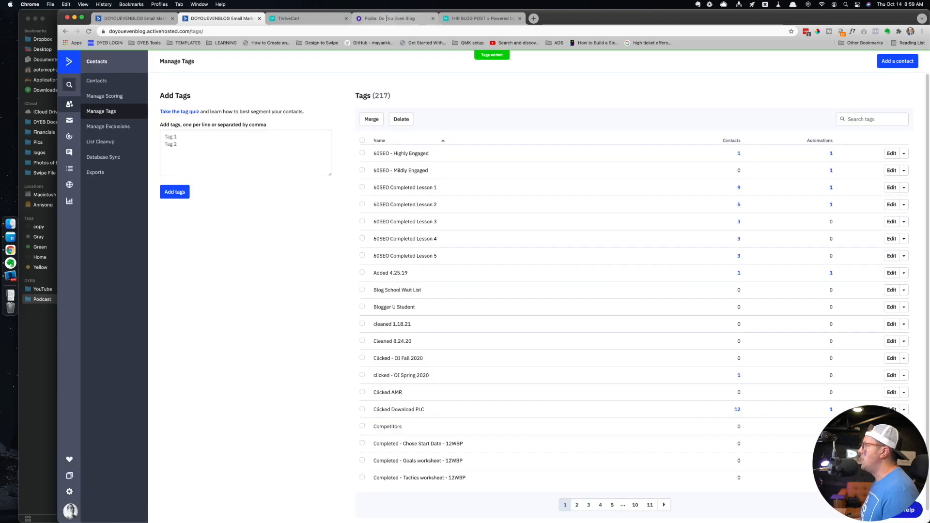
left_click(479, 19)
- Check the ThriveCart products list, then add a new step after the 5-minute wait
left_click(303, 20)
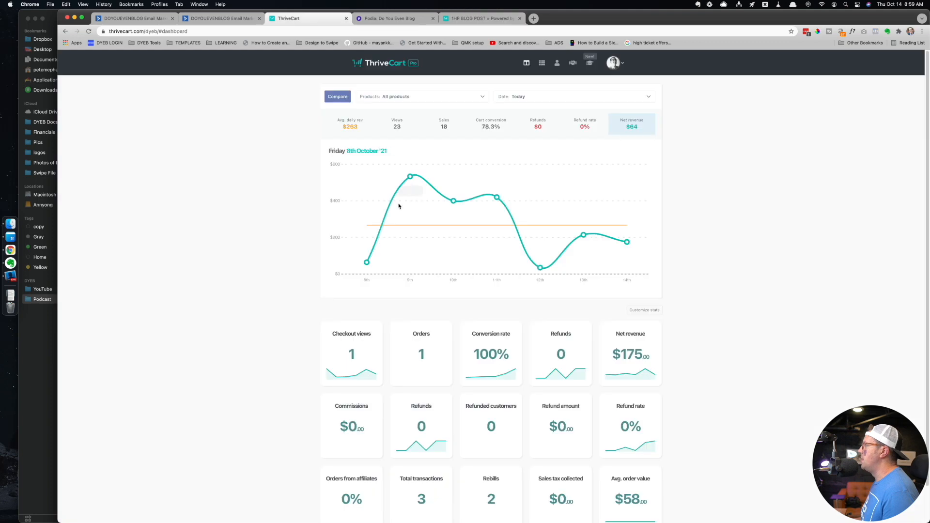
left_click(542, 62)
left_click(221, 19)
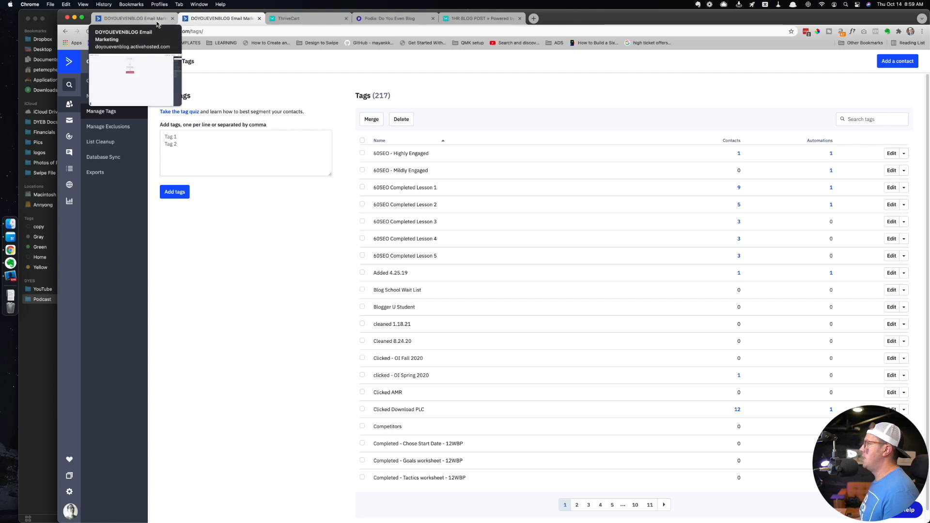
left_click(157, 20)
left_click(443, 189)
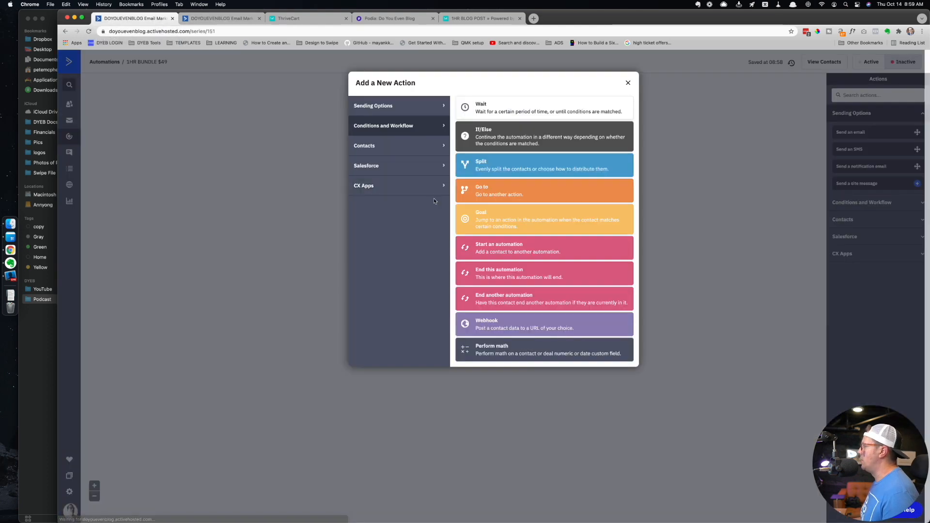
- Add an If/Else condition: Tag exists 'Purchased - 1HR BUNDLE 49'
left_click(534, 139)
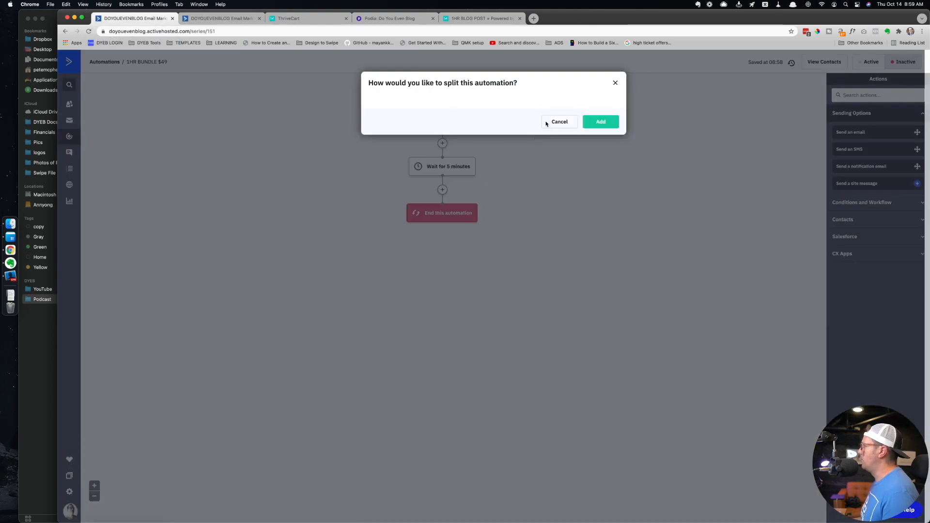
left_click(446, 118)
type("TAG")
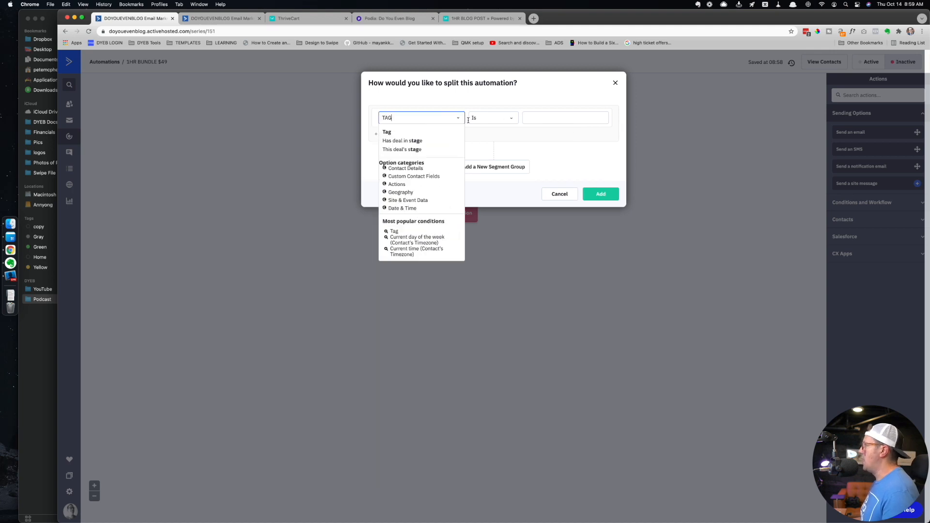
left_click(387, 131)
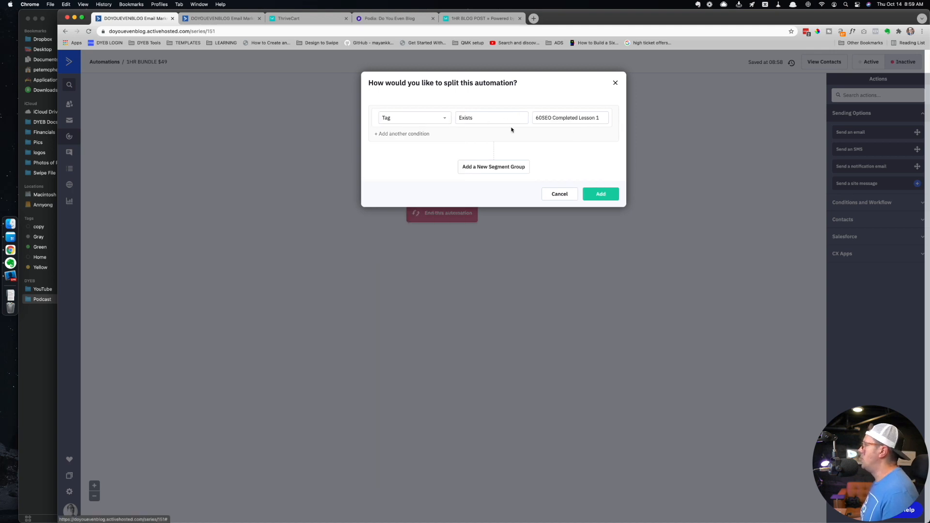
left_click(572, 119)
type("PURCHASED - 1h")
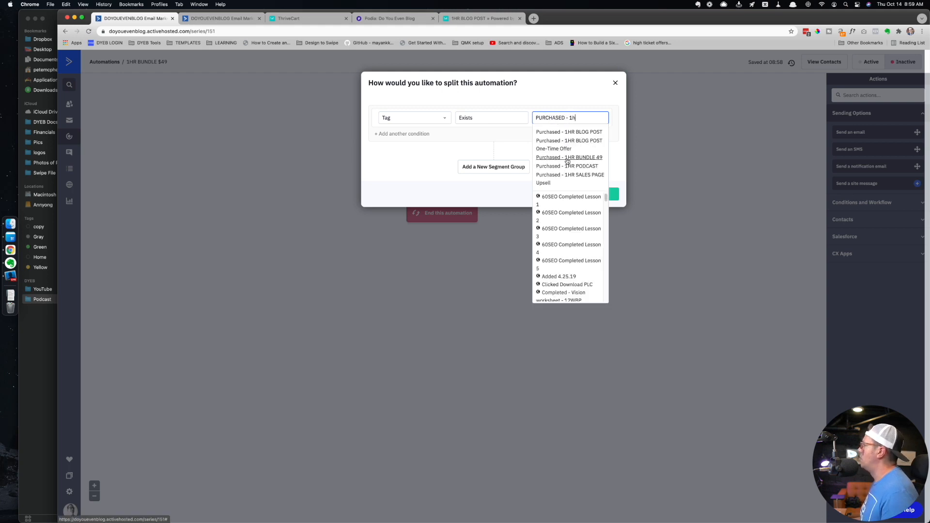
left_click(568, 158)
left_click(599, 194)
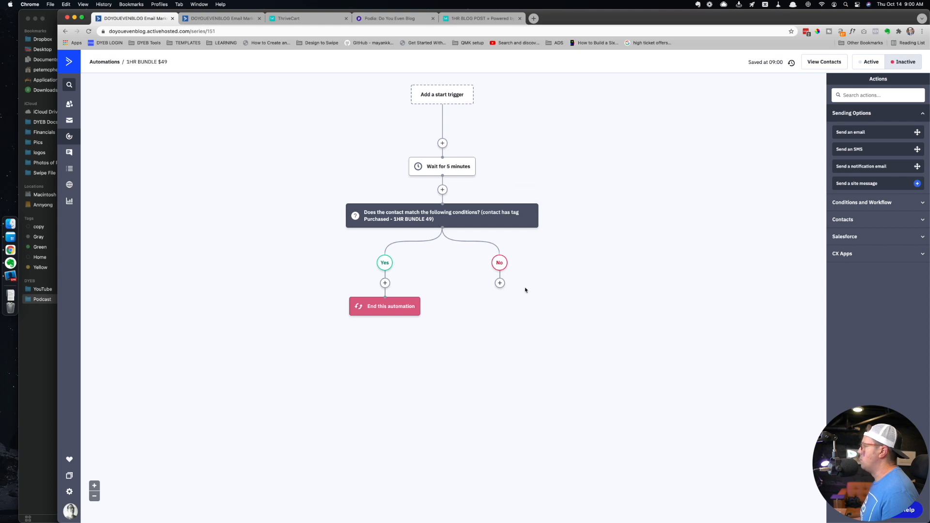
left_click(500, 283)
- Make the No branch end this automation, backing out of an 'end another automation' choice
left_click(516, 301)
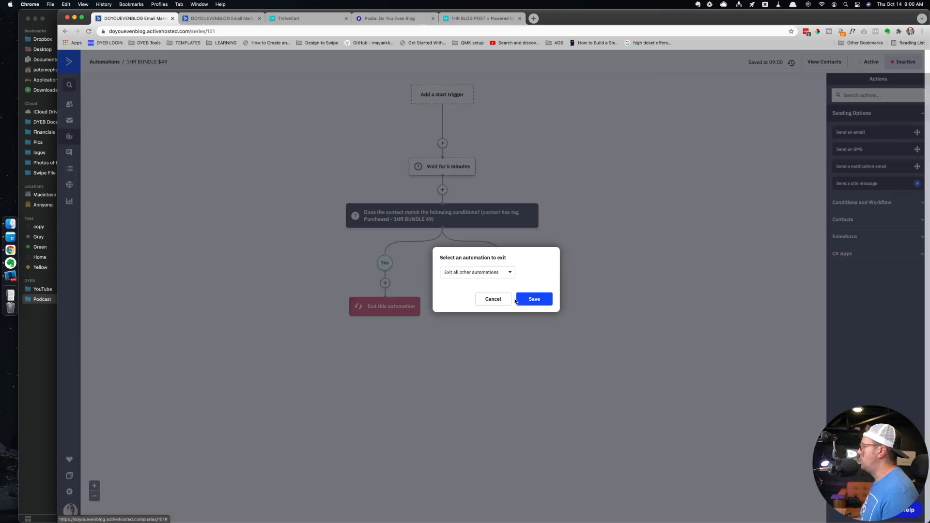
left_click(532, 299)
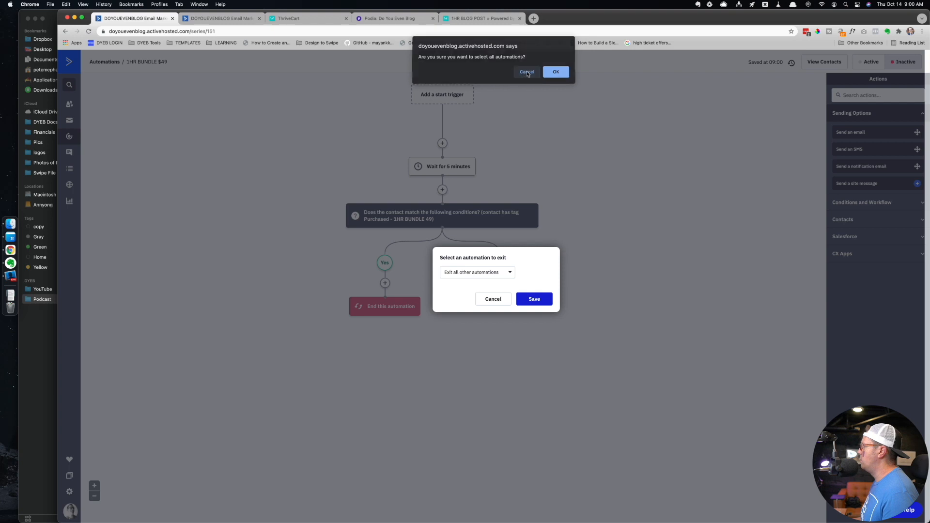
left_click(556, 72)
left_click(493, 299)
left_click(500, 283)
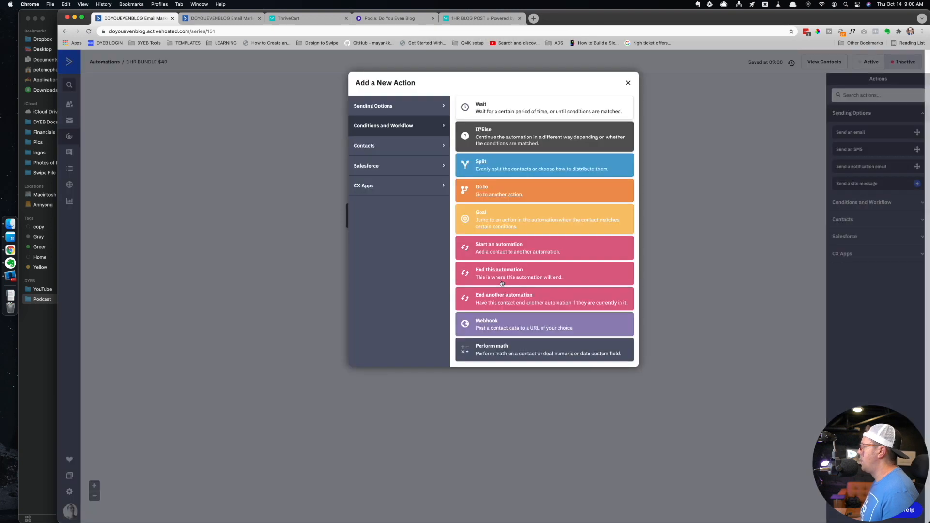
left_click(509, 276)
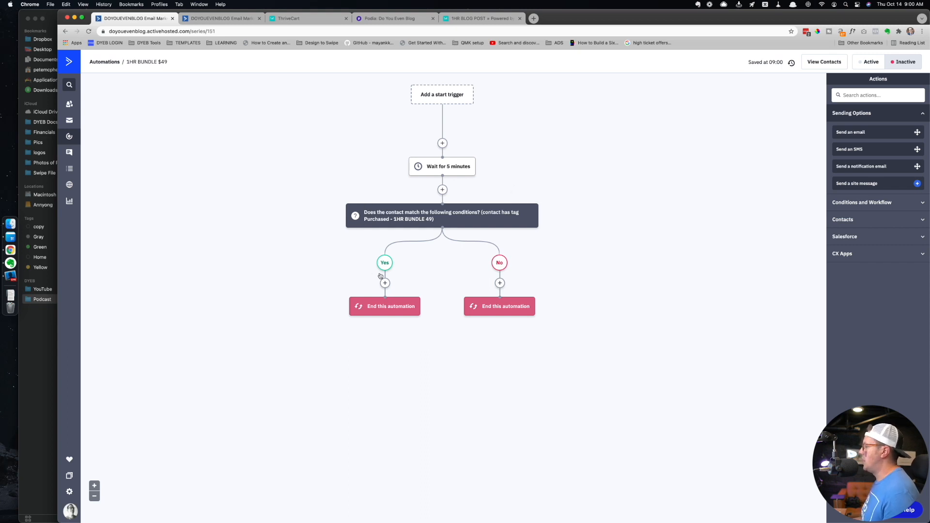
left_click(500, 282)
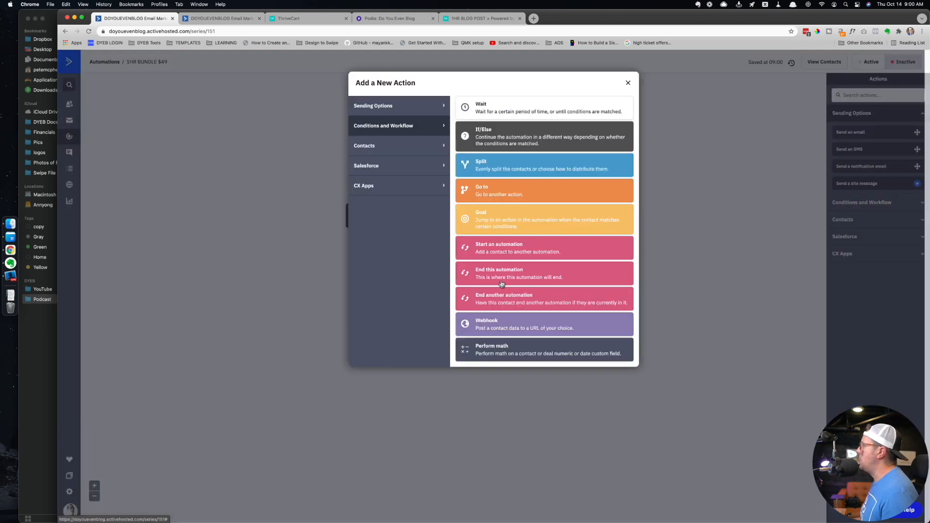
- Add an If/Else condition on the No path: Tag exists 'Purchased - CONTENT EVERYWHERE'
left_click(494, 137)
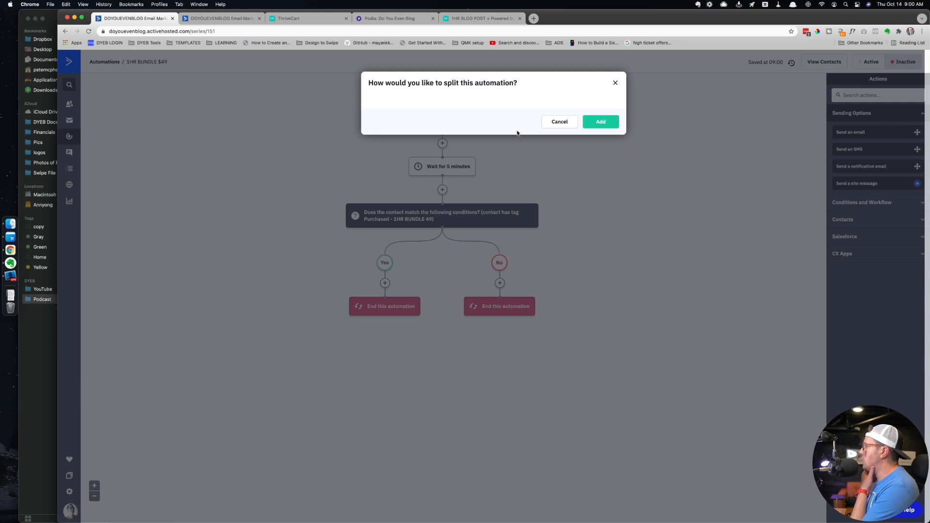
left_click(443, 116)
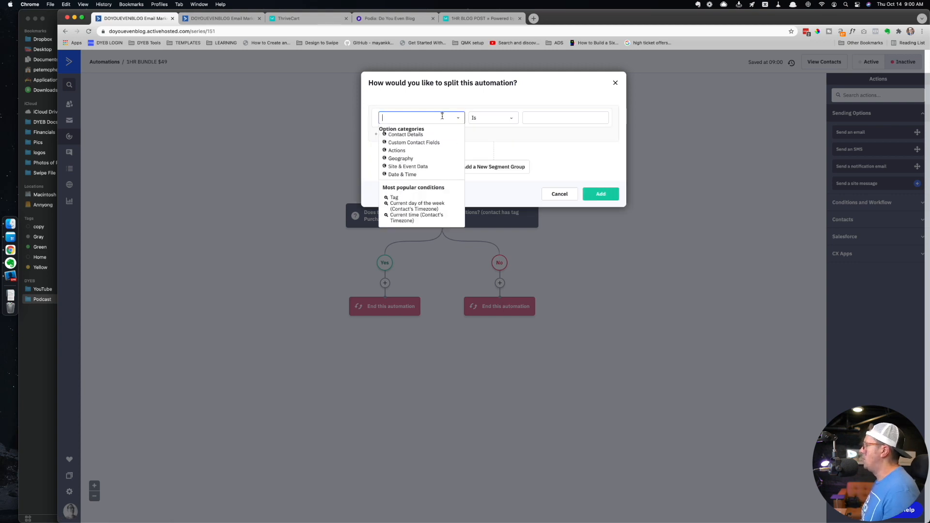
type("tag")
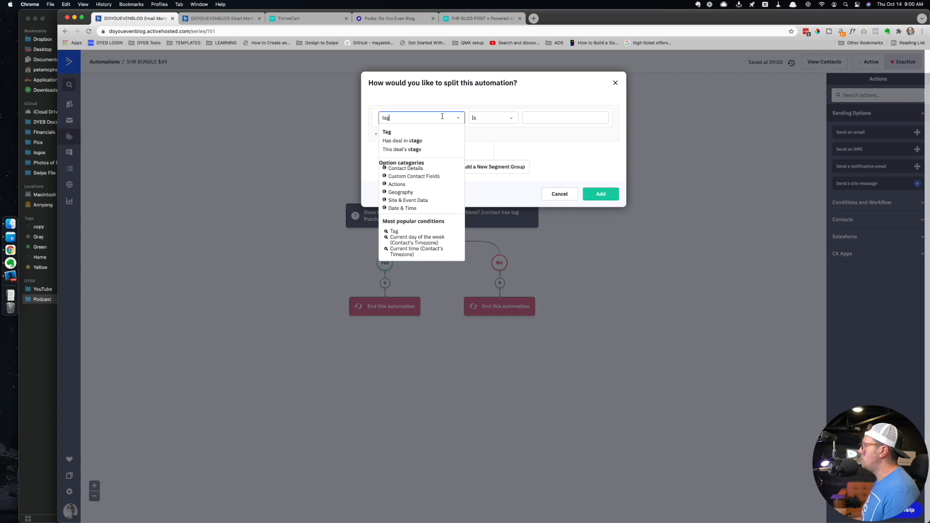
left_click(385, 132)
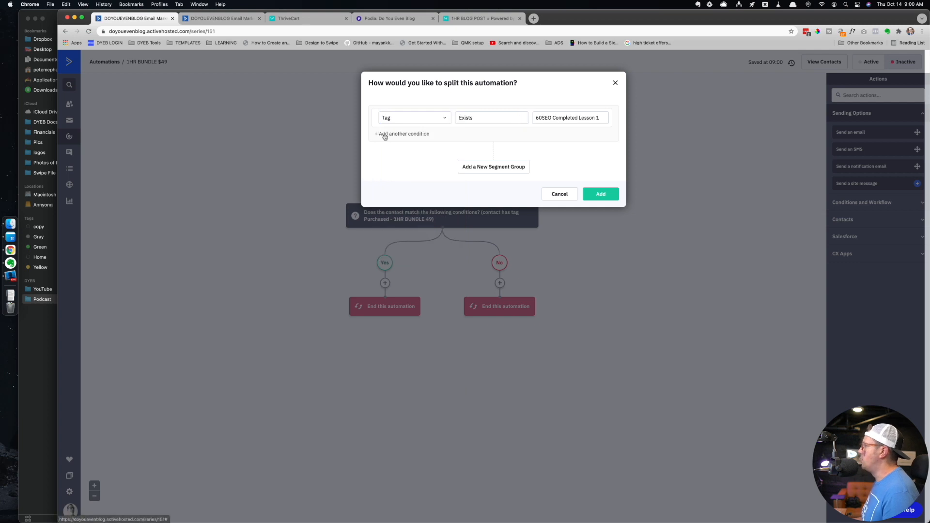
left_click(555, 114)
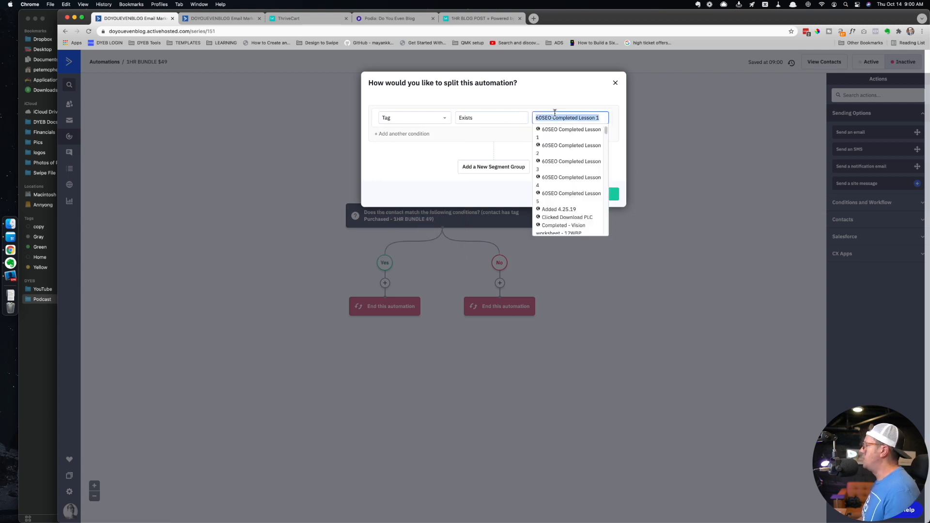
type("con")
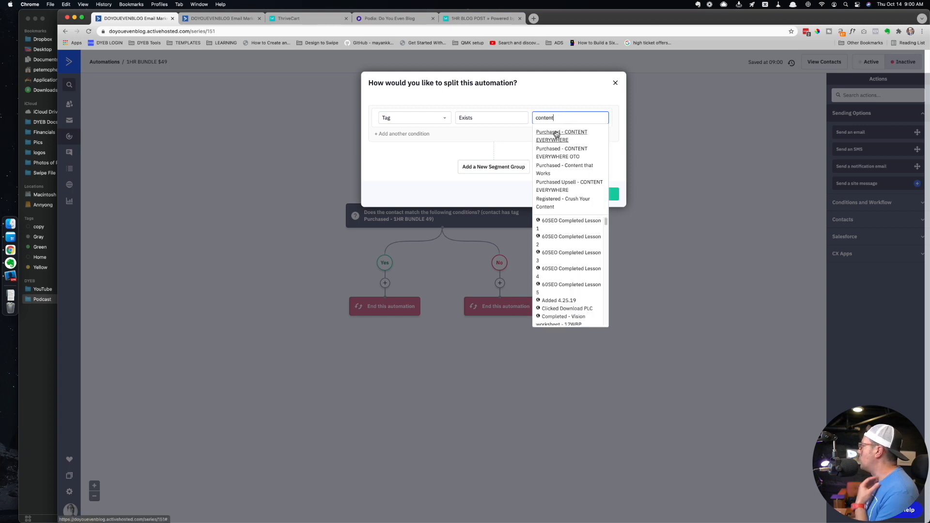
type("tent")
left_click(556, 134)
- Add OR tag conditions for 'Purchased Upsell - CONTENT EVERYWHERE' and 'Purchased - CONTENT EVERYWHERE'
left_click(402, 134)
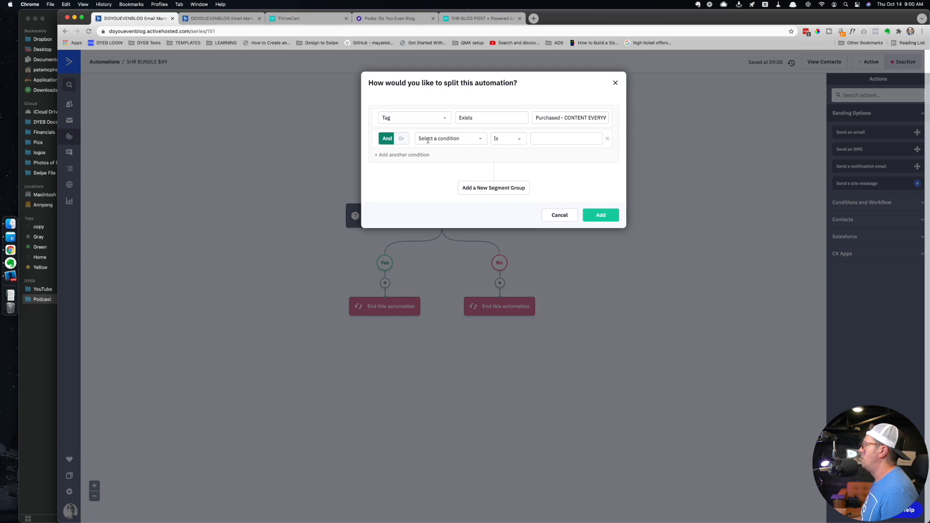
left_click(400, 138)
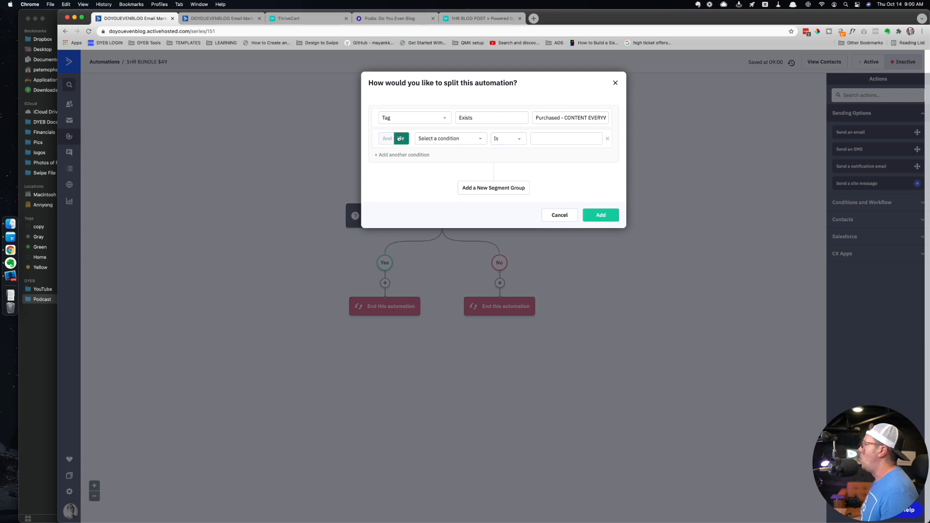
left_click(436, 139)
left_click(419, 161)
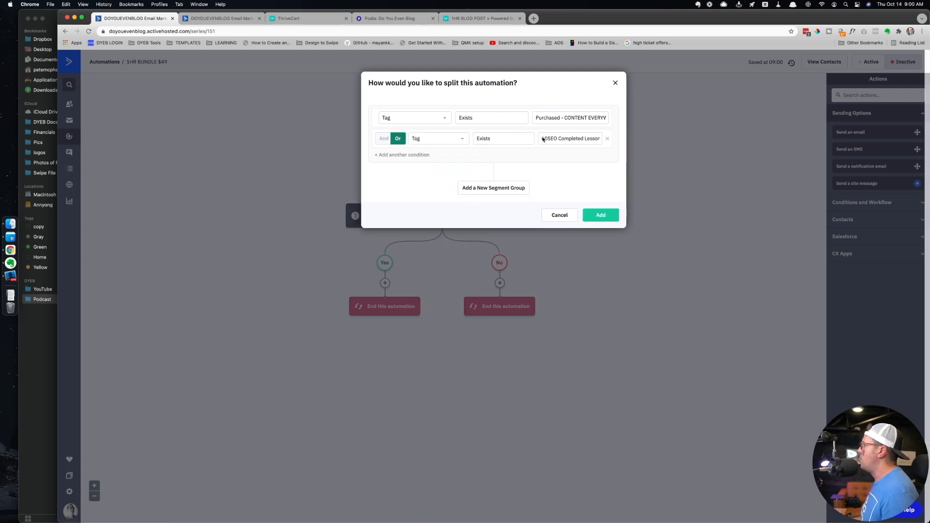
left_click(543, 140)
type("conten")
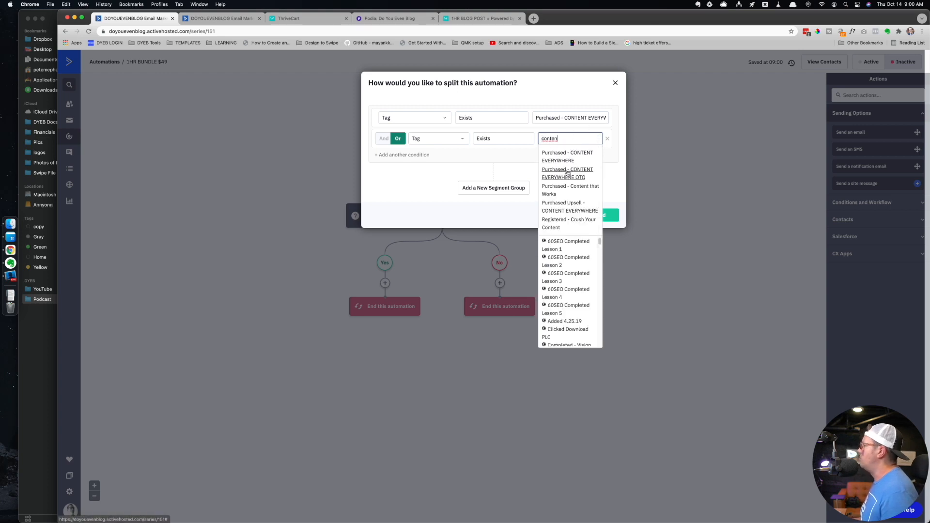
left_click(556, 205)
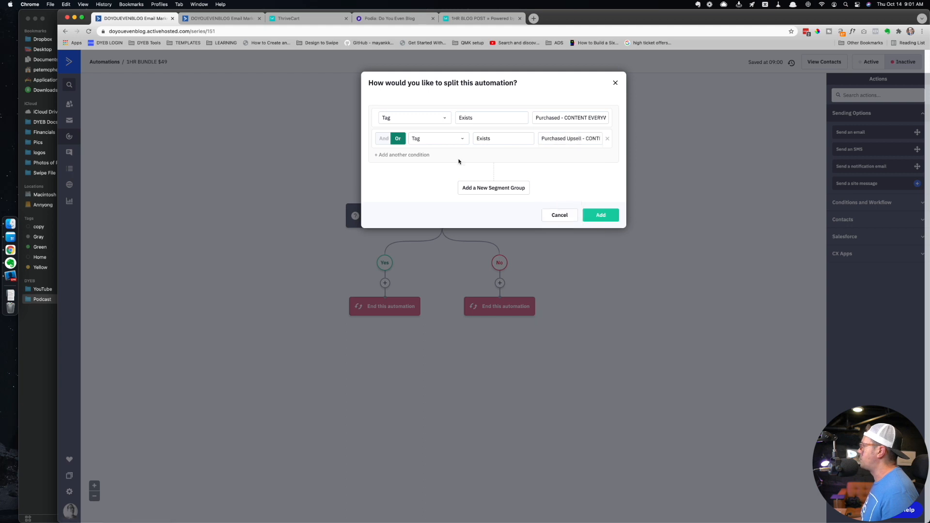
left_click(400, 156)
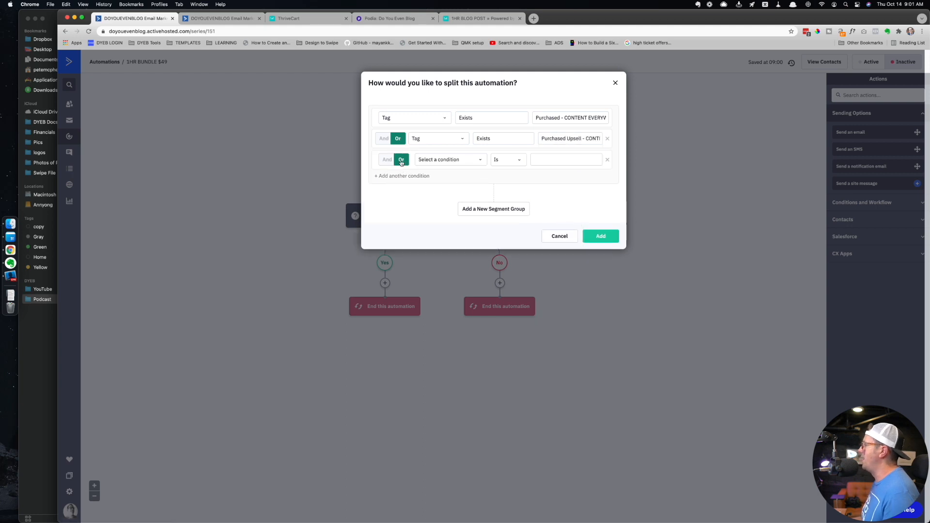
left_click(473, 160)
type("ta")
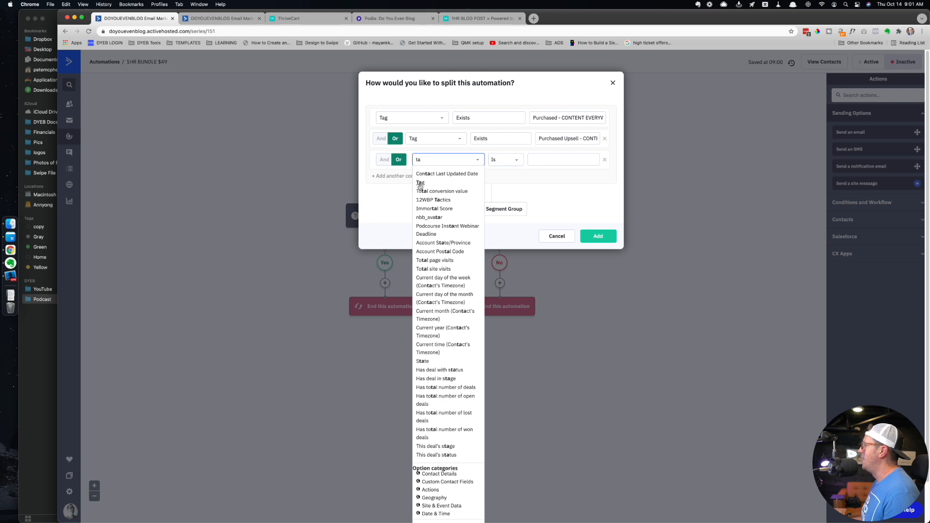
left_click(426, 184)
left_click(558, 161)
type("conten")
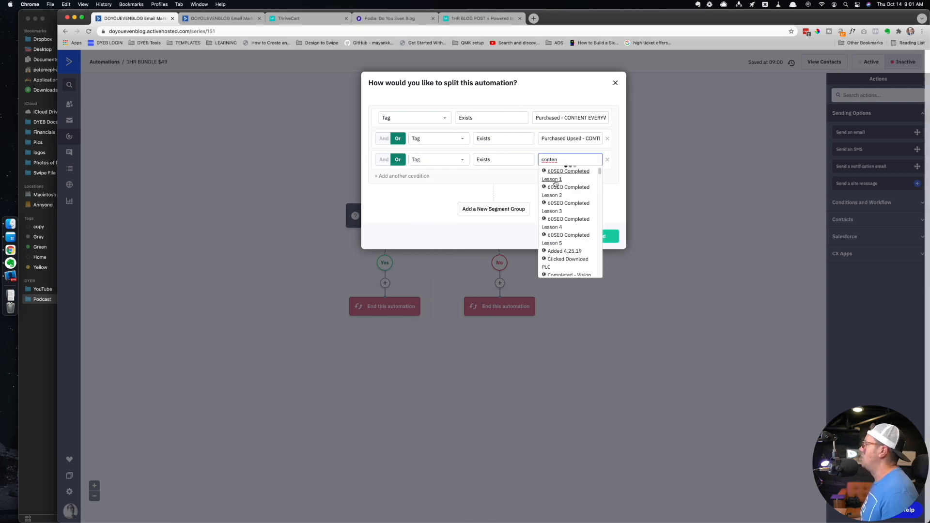
left_click(561, 195)
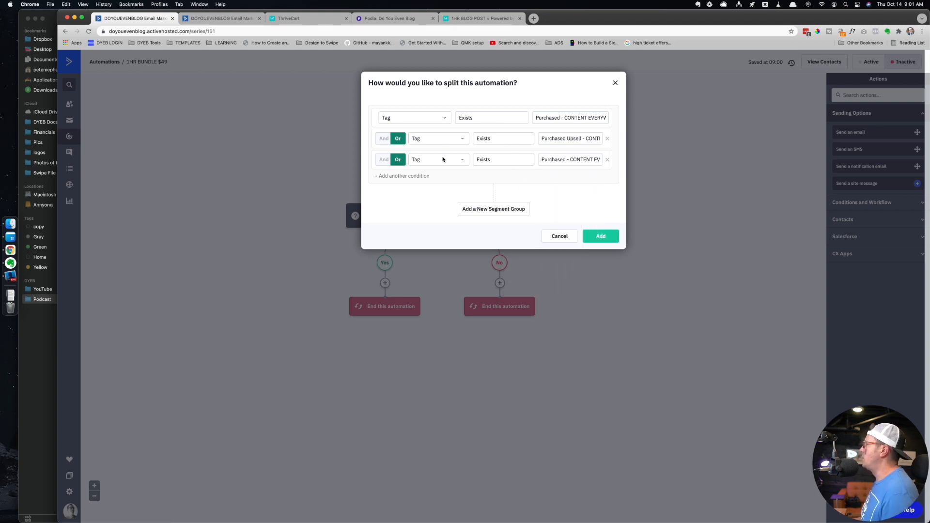
- Delete the extra condition rows, keeping only the CONTENT EVERYWHERE tag check, and save it
left_click(607, 139)
left_click(556, 72)
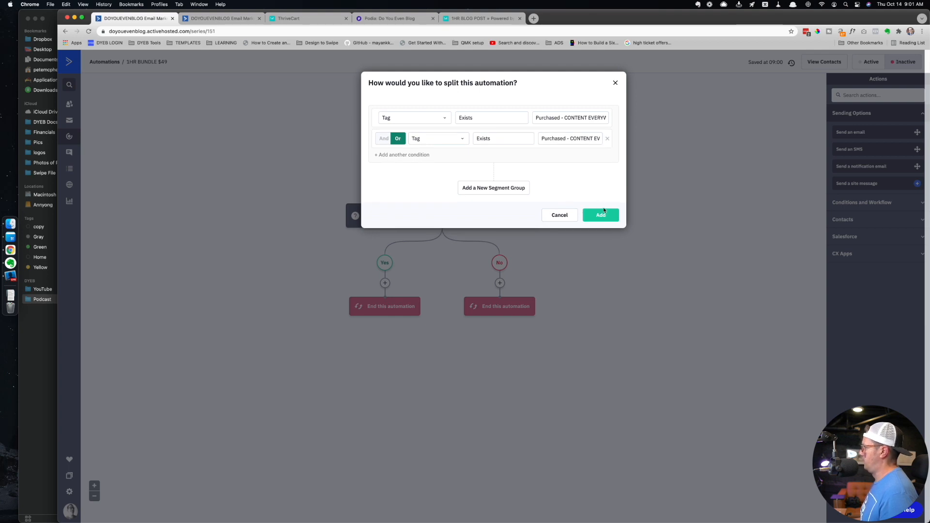
left_click(607, 139)
left_click(555, 73)
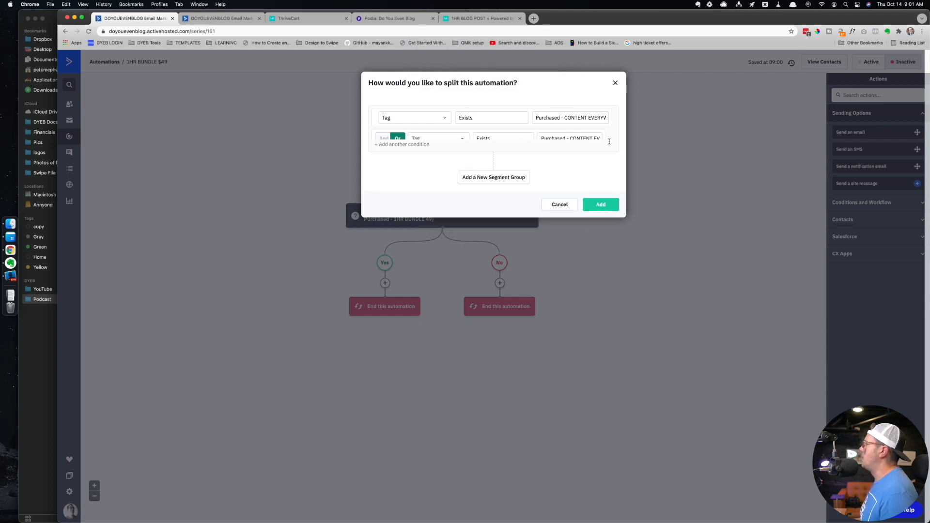
left_click(599, 194)
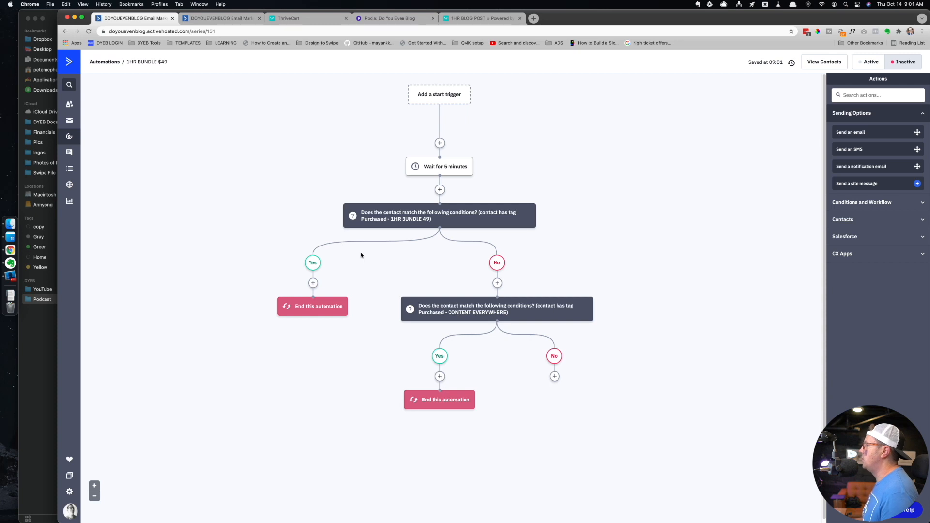
- Add an End this automation step under the CONTENT EVERYWHERE No branch
scroll(361, 255, "down", 1)
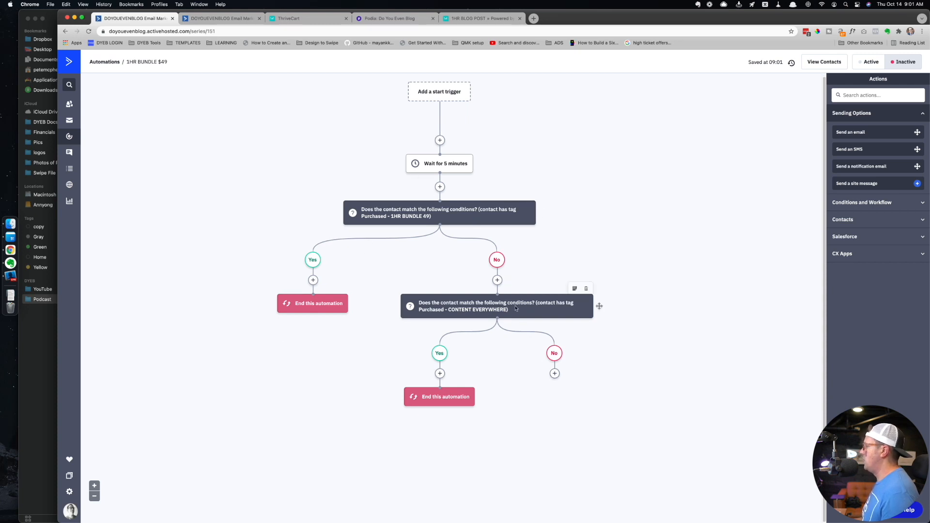
left_click(555, 374)
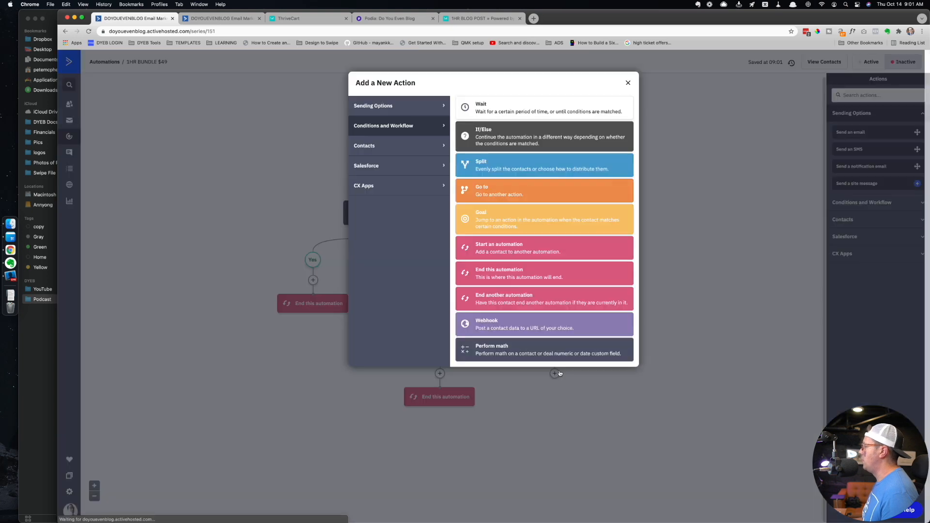
left_click(493, 275)
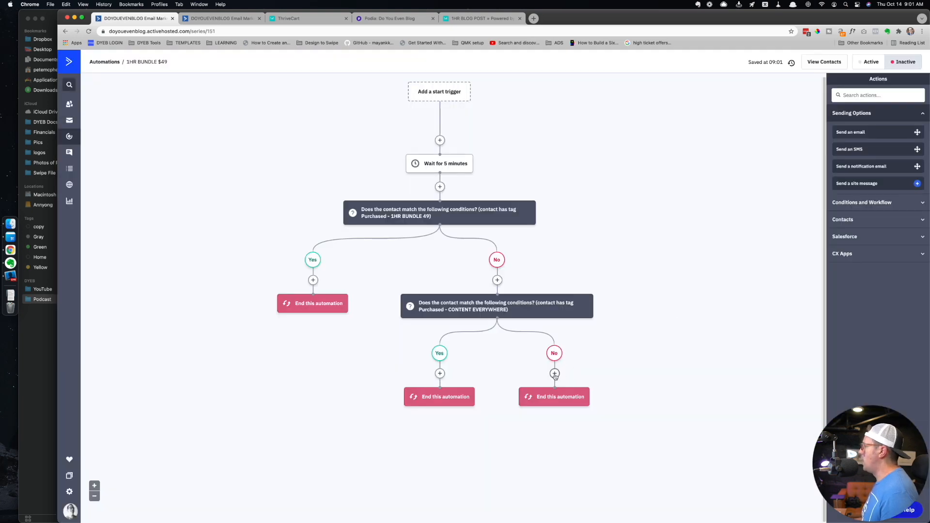
- Insert a 5-minute wait above the end step, then move to the Manage Tags tab
left_click(555, 374)
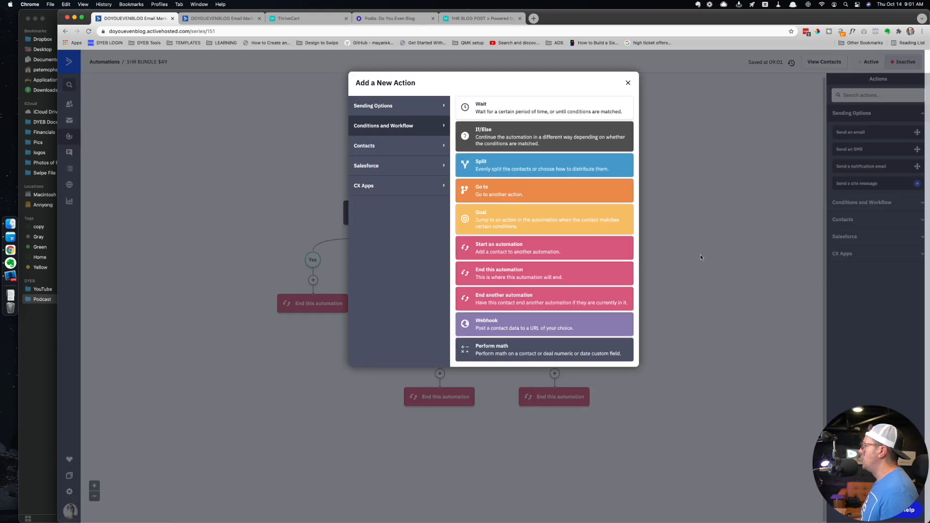
left_click(541, 112)
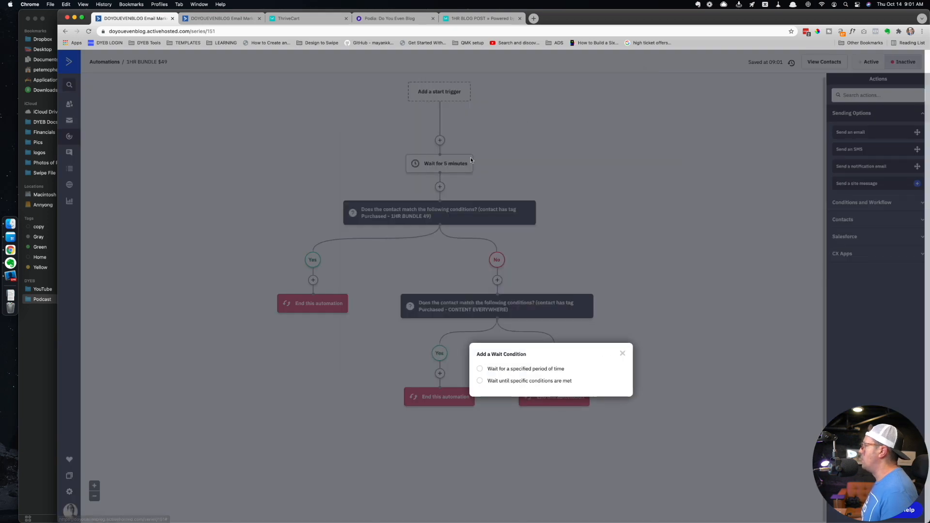
left_click(549, 369)
double_click(545, 376)
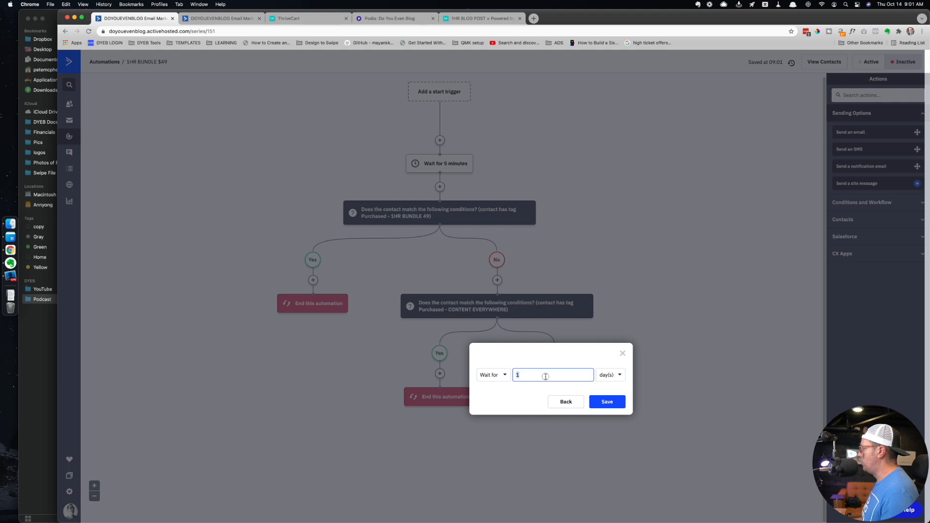
type("5")
left_click(609, 374)
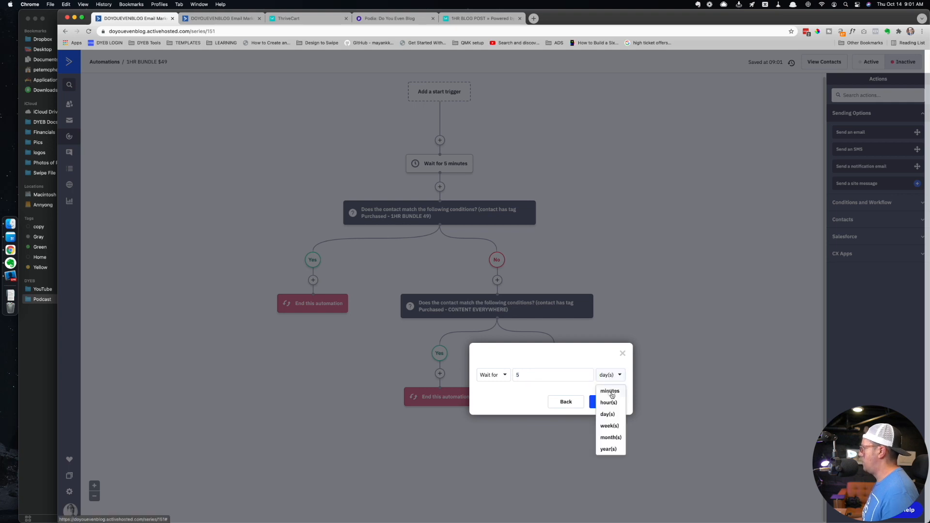
left_click(608, 391)
left_click(608, 402)
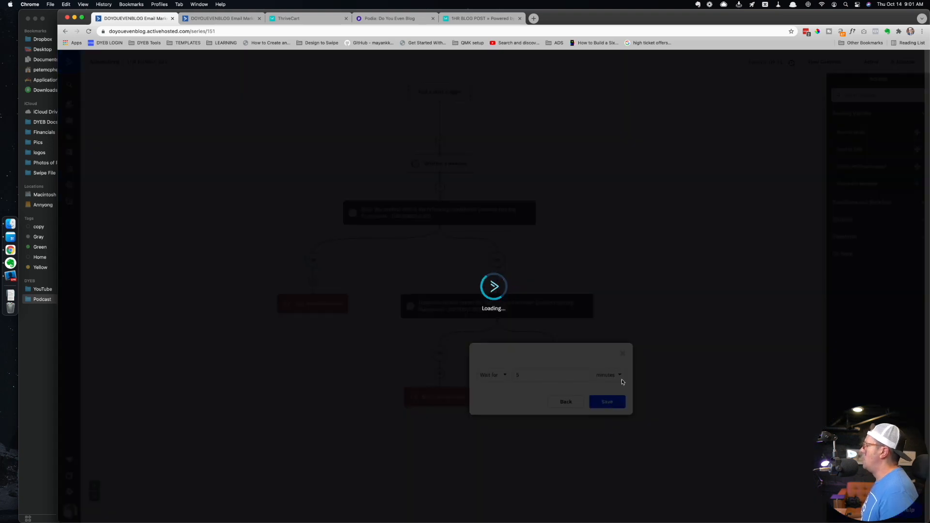
scroll(650, 370, "down", 2)
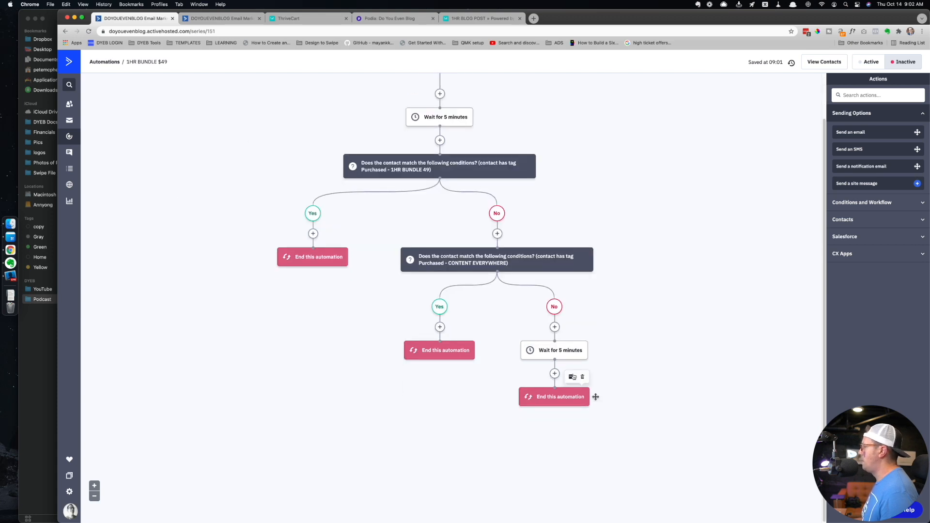
left_click(212, 20)
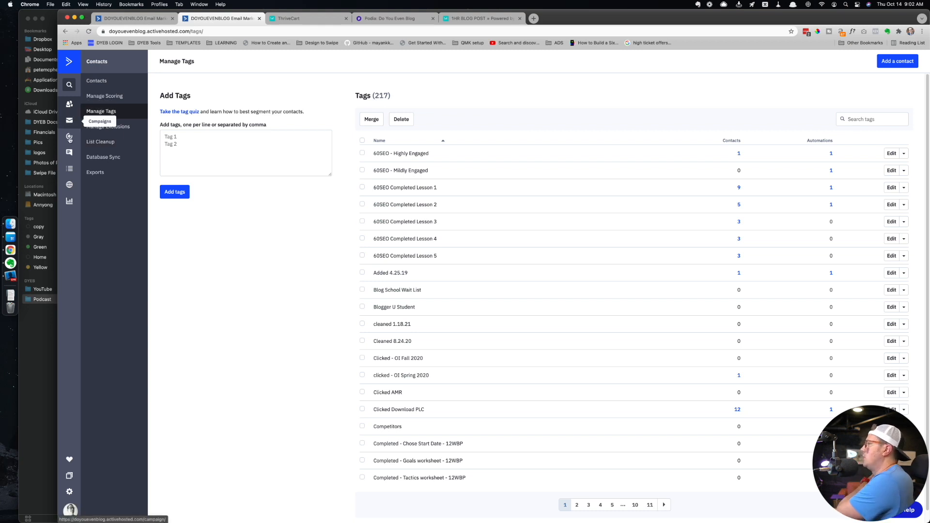
- Go to Lists > Manage Fields and start a new contact field with Add Field
left_click(70, 170)
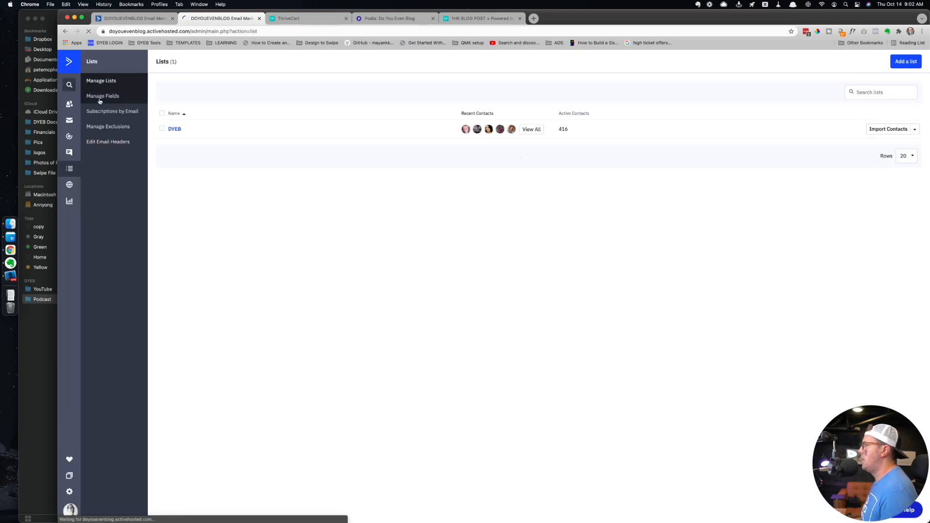
left_click(96, 96)
scroll(313, 150, "down", 10)
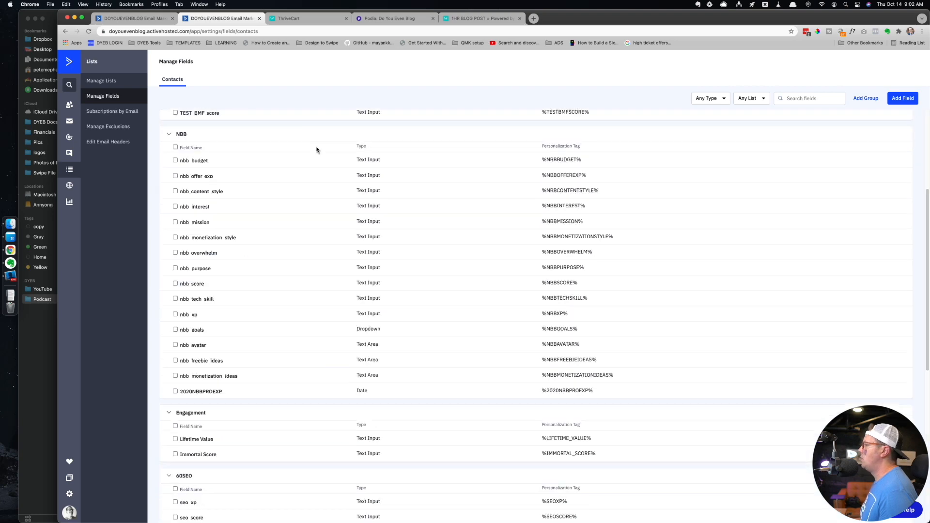
scroll(484, 291, "up", 6)
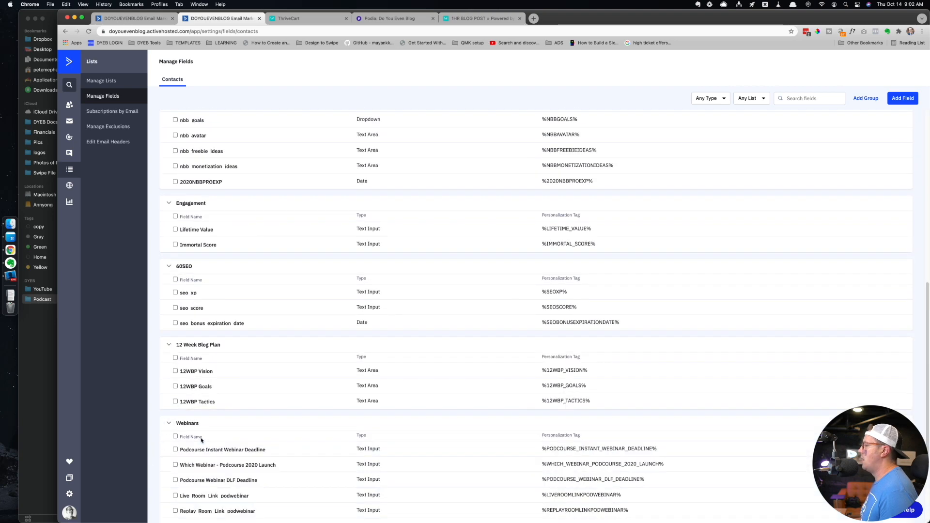
left_click(902, 98)
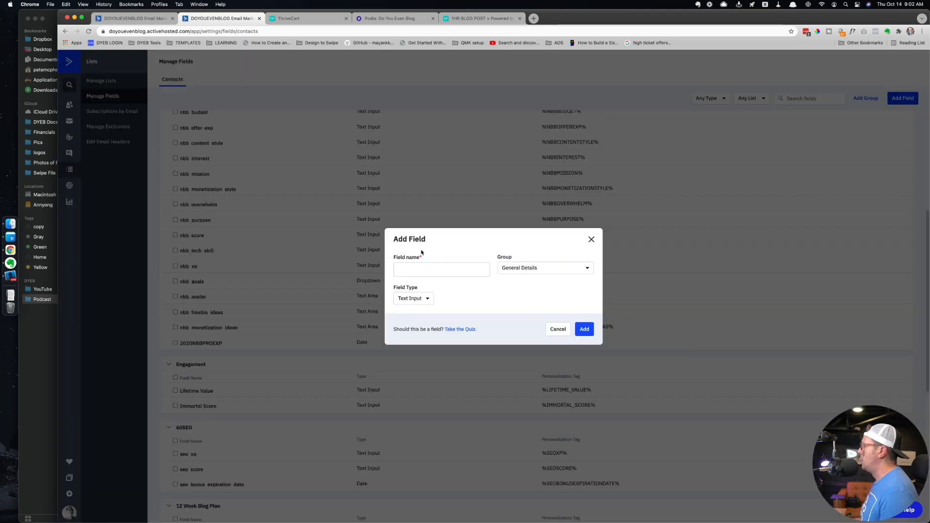
- Create text field 'Has been pitched 1HR BUNDLE 49' in Offer Segmentation, then return to the automation
left_click(416, 267)
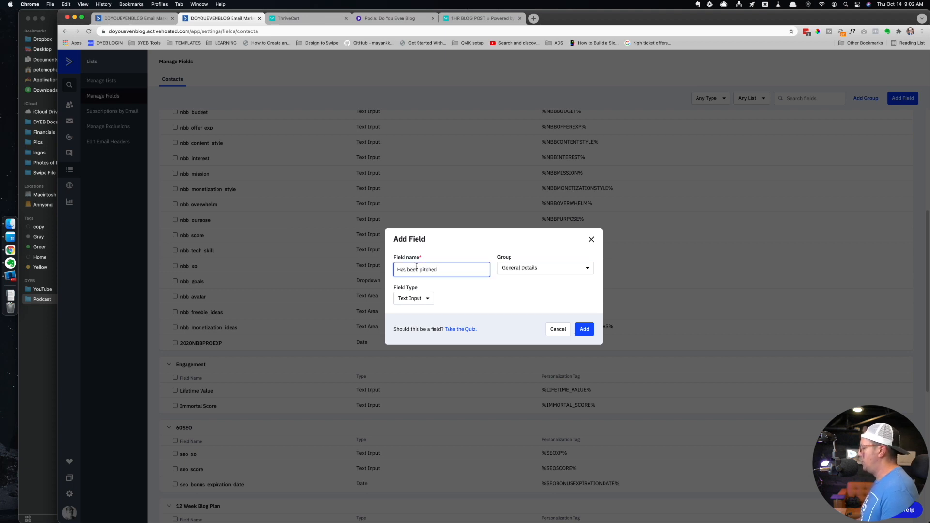
type("Has been pitched 1HR BUNDLE 3")
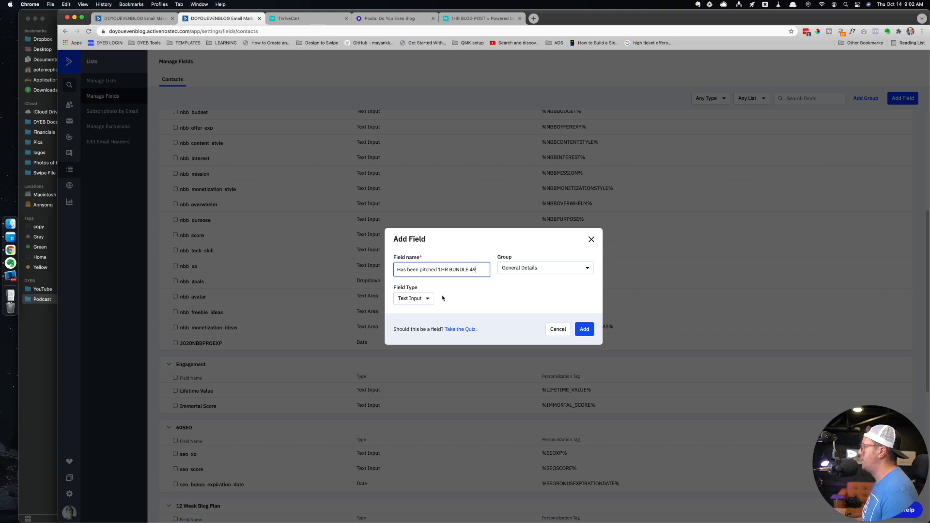
left_click(542, 270)
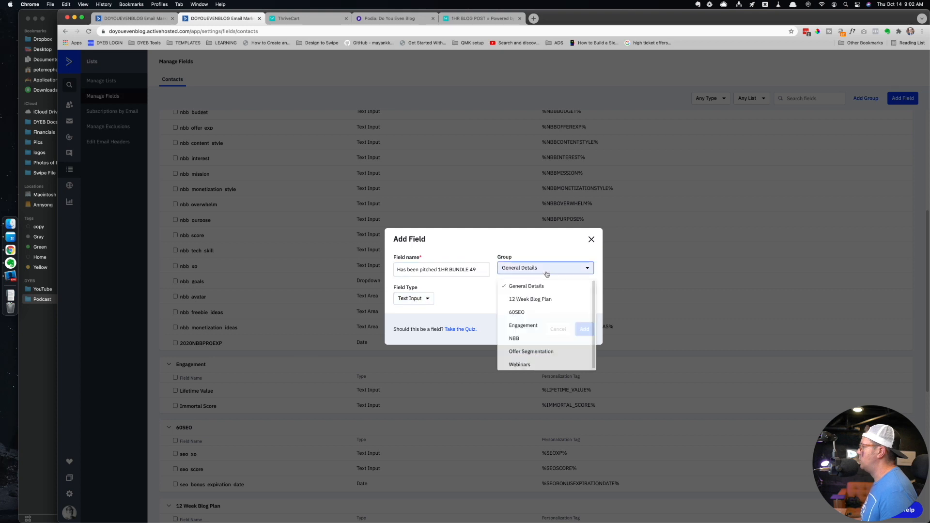
left_click(529, 351)
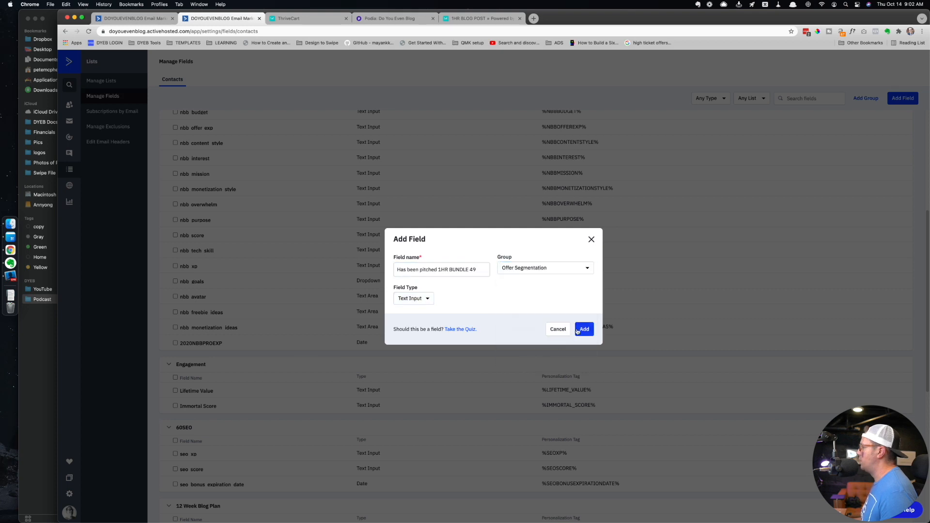
left_click(584, 329)
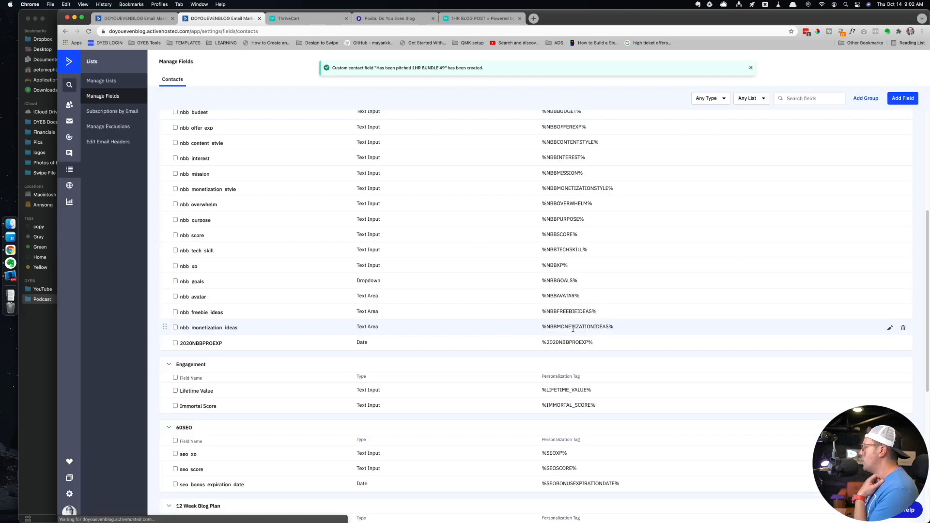
scroll(327, 342, "down", 6)
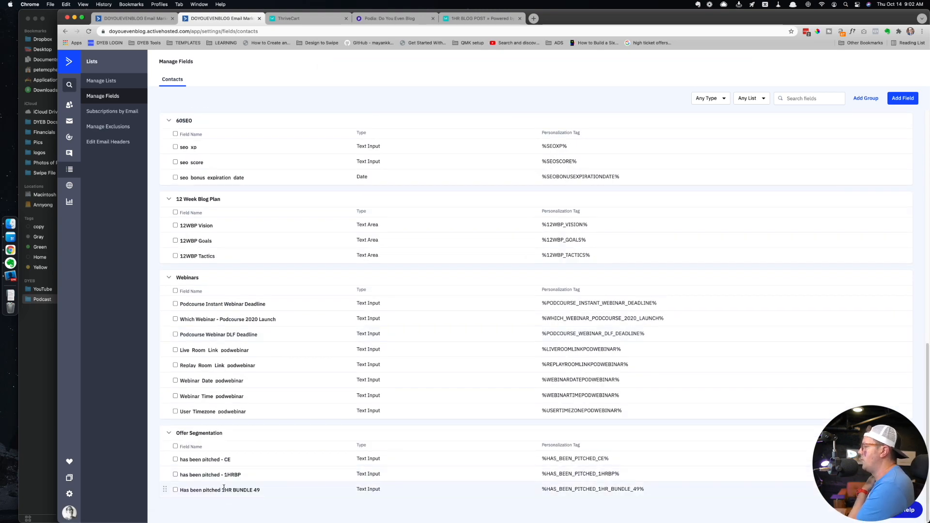
key("ctrl+shift+Tab")
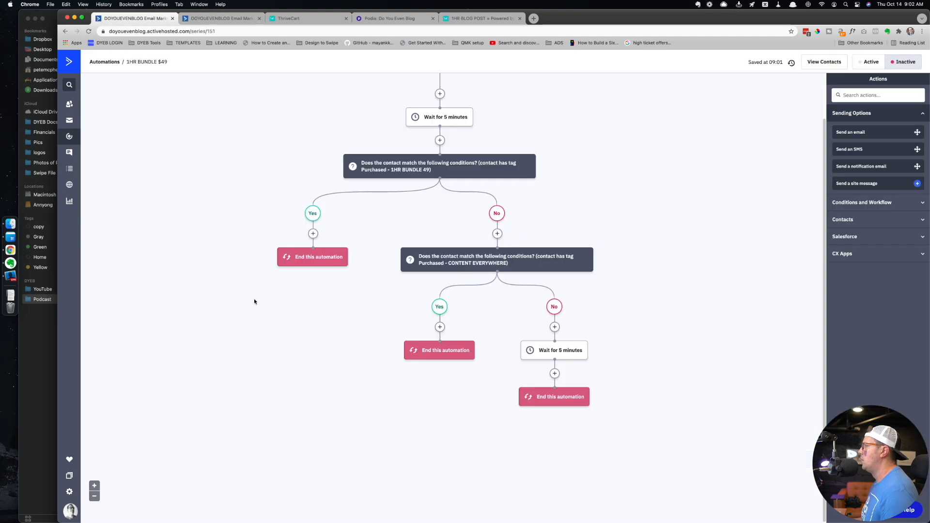
- Start an Update a contact step after the wait, browse the field list, then cancel it
left_click(554, 373)
left_click(400, 147)
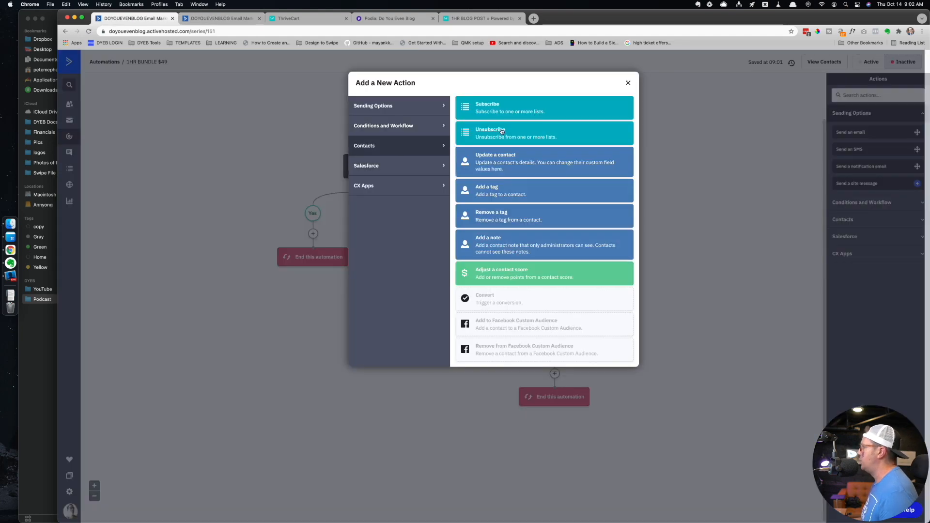
left_click(503, 167)
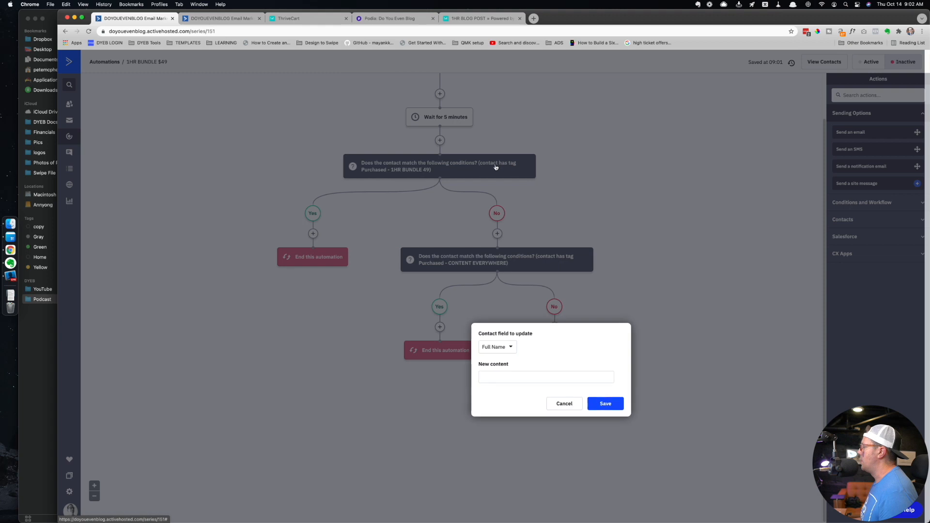
left_click(497, 349)
scroll(506, 398, "down", 10)
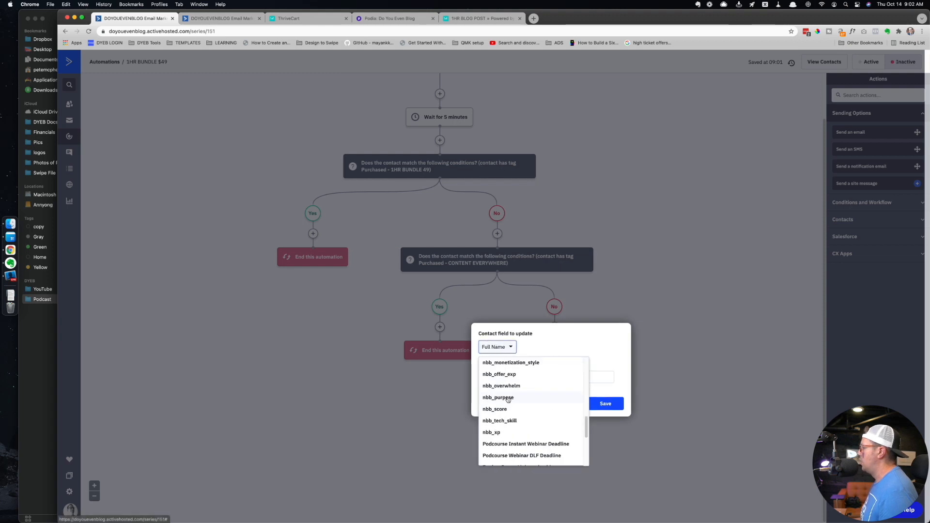
scroll(507, 399, "down", 10)
scroll(502, 412, "up", 20)
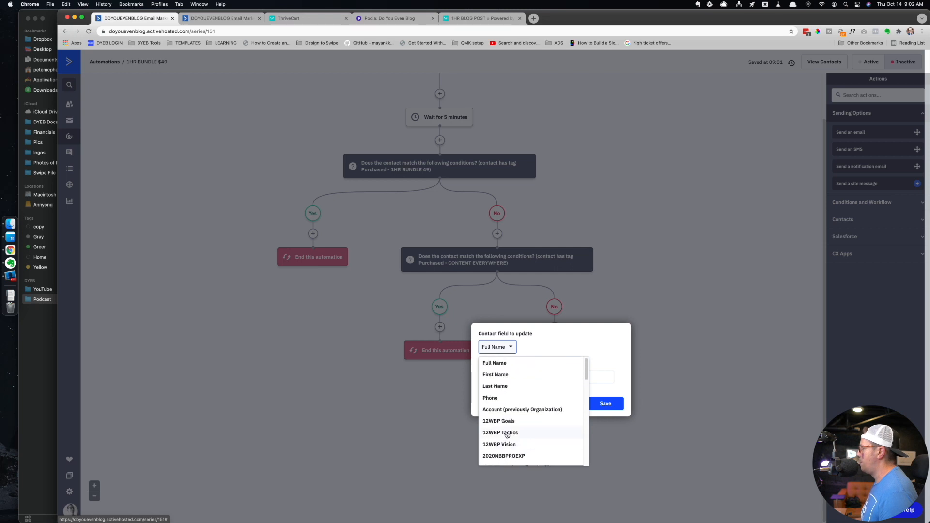
scroll(506, 438, "down", 3)
scroll(506, 435, "down", 2)
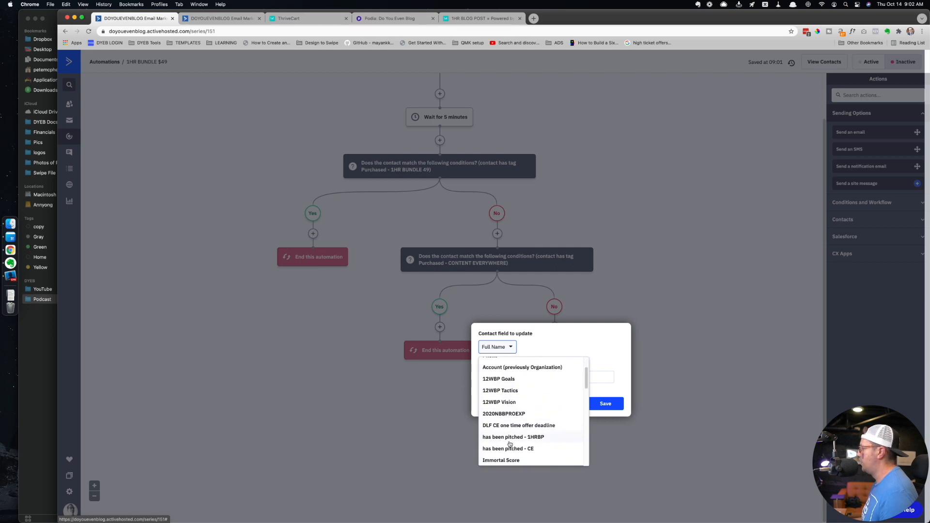
left_click(610, 439)
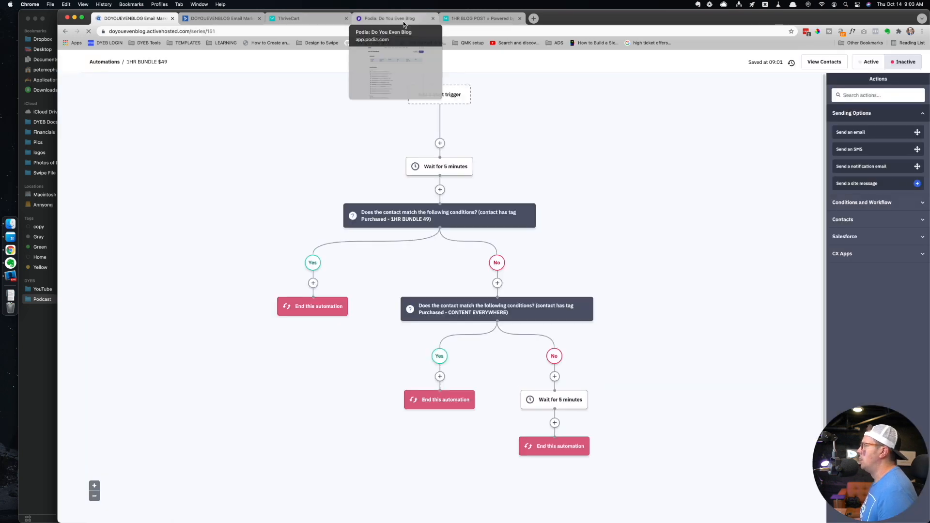
- Add an Update a contact step setting 'Has been pitched 1HR BUNDLE 49' to yes, and save
left_click(556, 423)
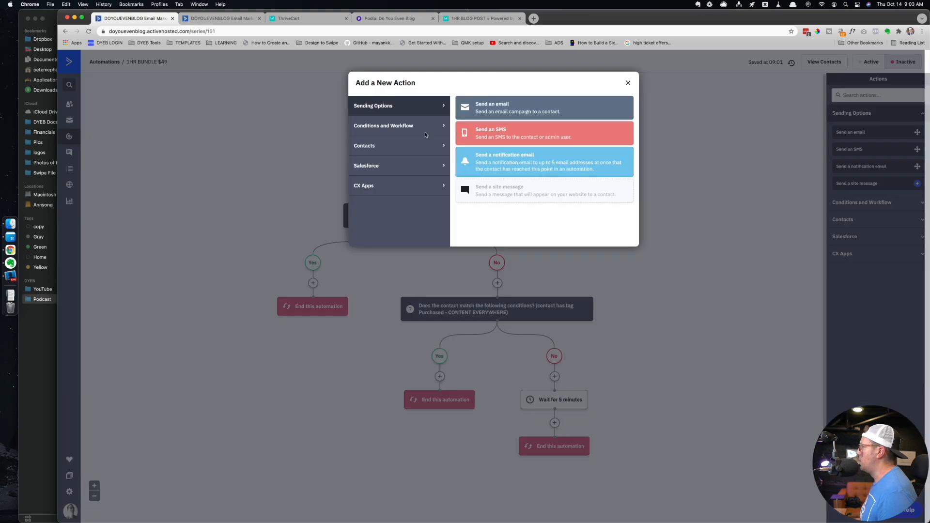
left_click(422, 126)
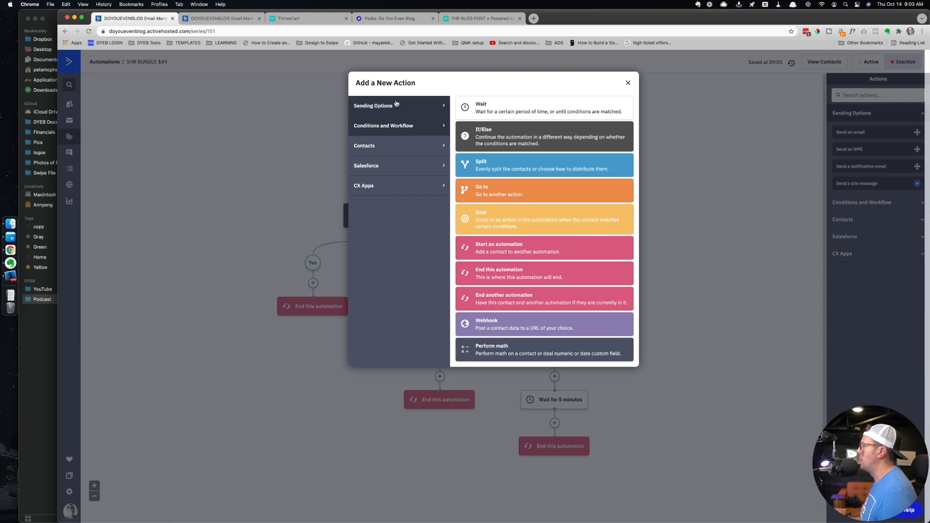
left_click(385, 145)
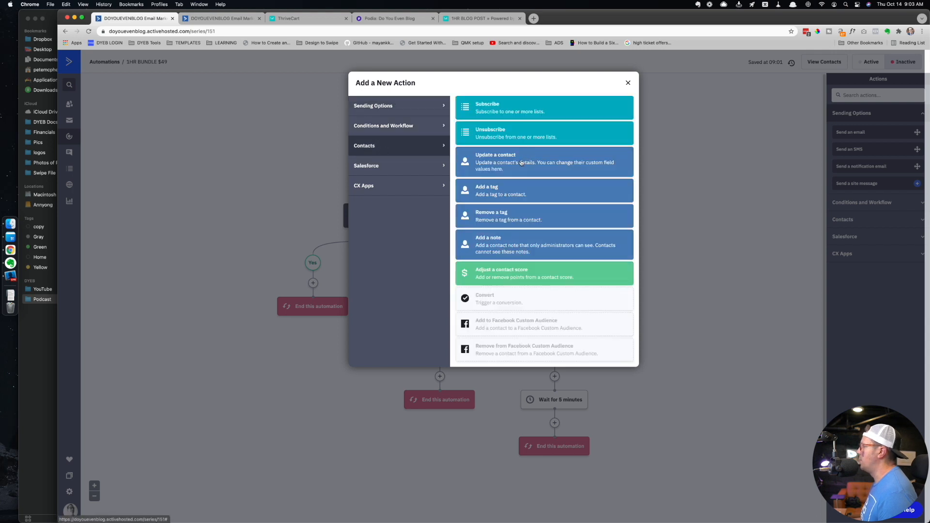
left_click(528, 154)
left_click(497, 396)
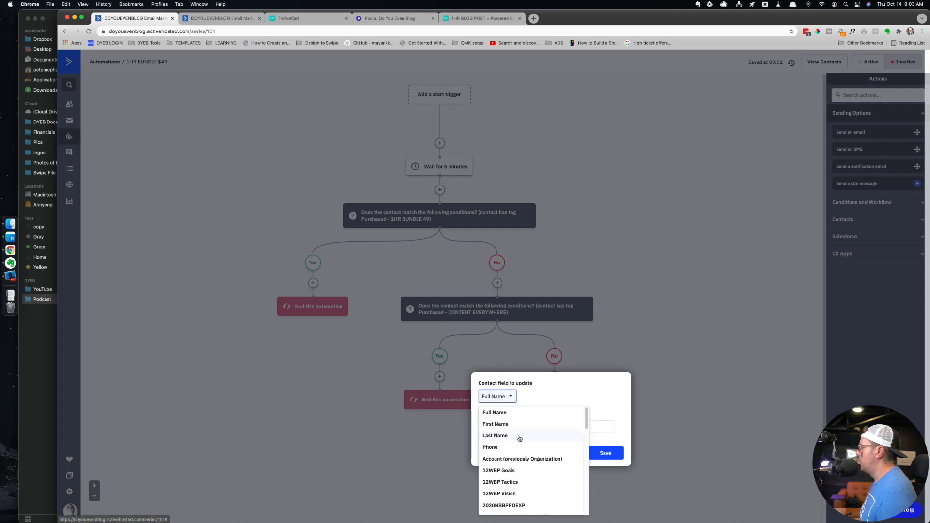
scroll(518, 436, "down", 2)
scroll(519, 438, "down", 2)
left_click(528, 480)
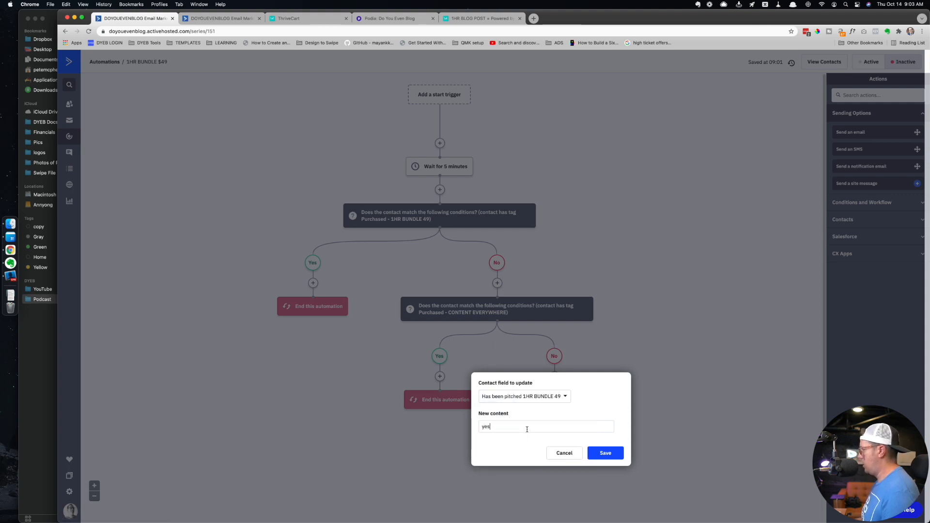
left_click(600, 453)
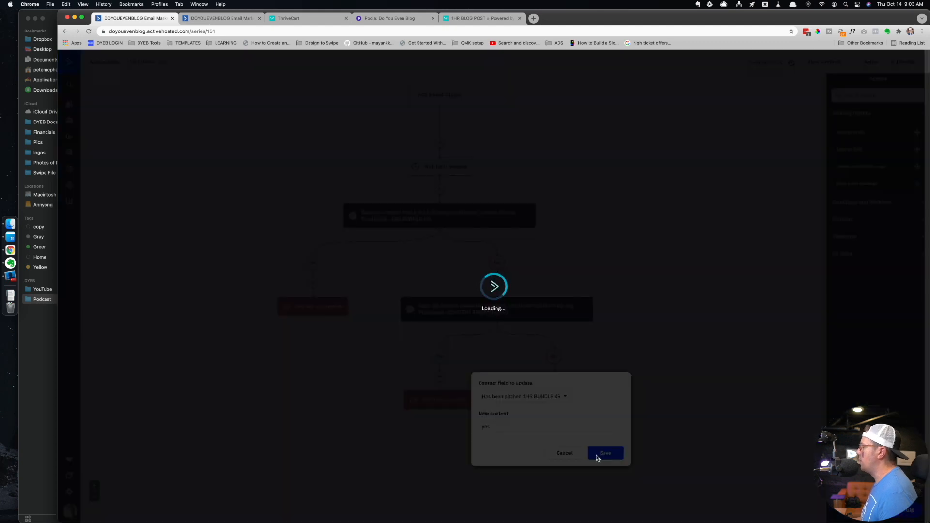
scroll(484, 393, "down", 3)
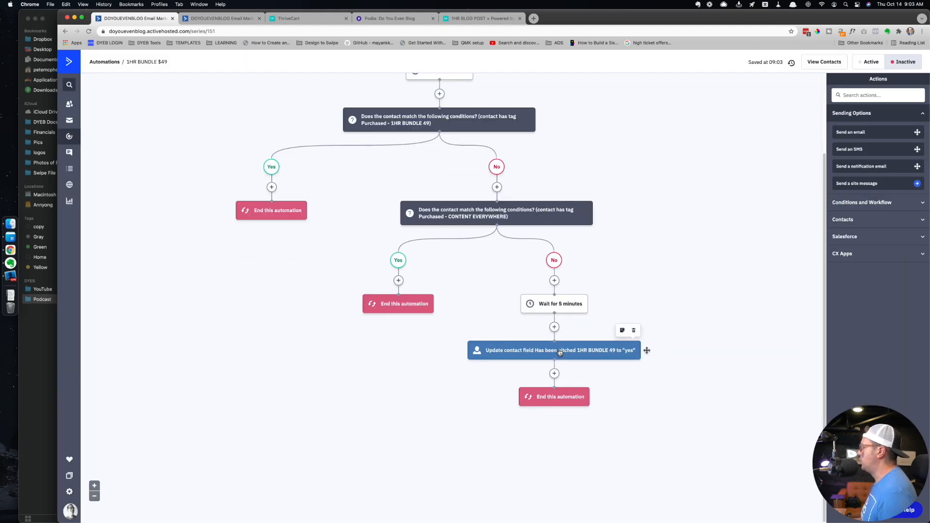
- Add a Goal step after the field update named 'bought 1hr bundle 49'
left_click(554, 373)
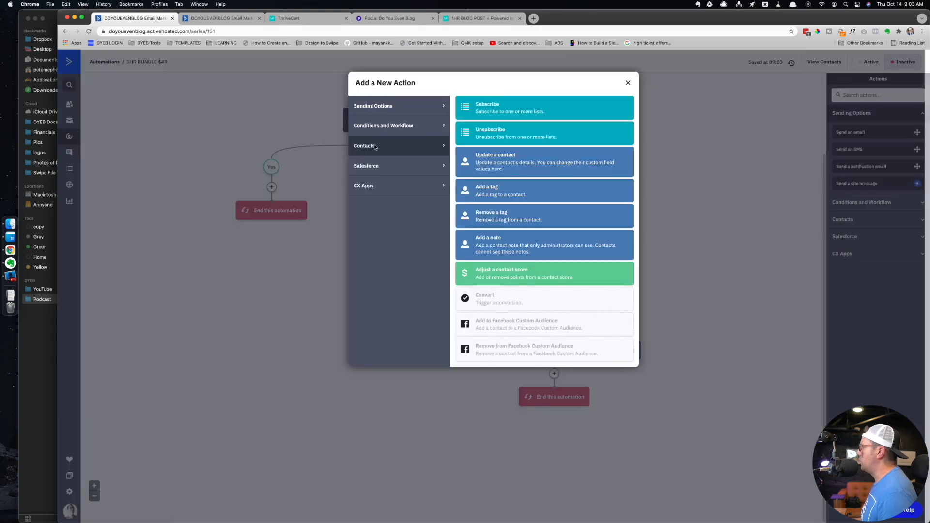
left_click(397, 125)
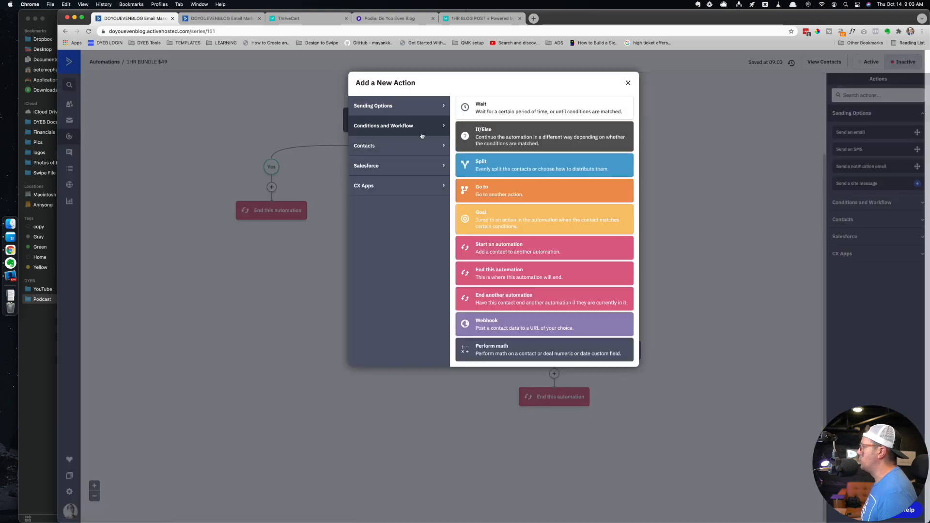
left_click(506, 230)
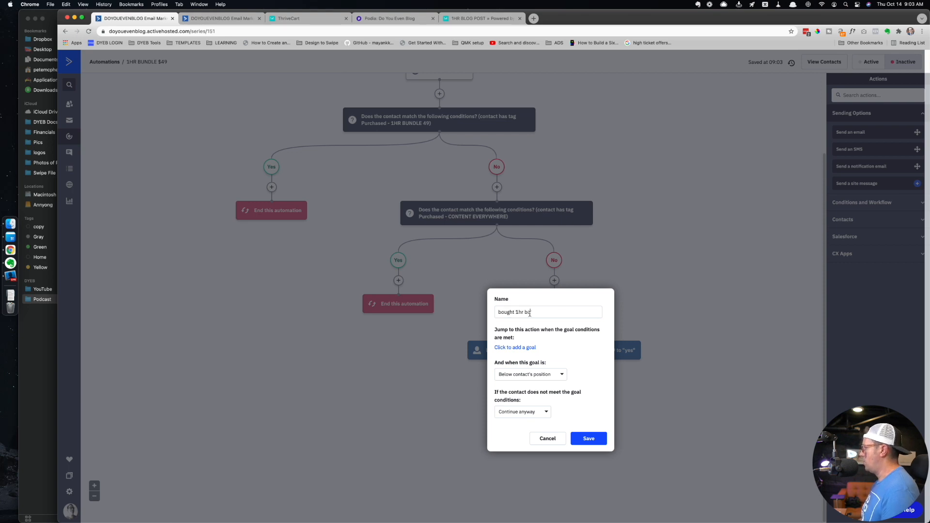
type("348")
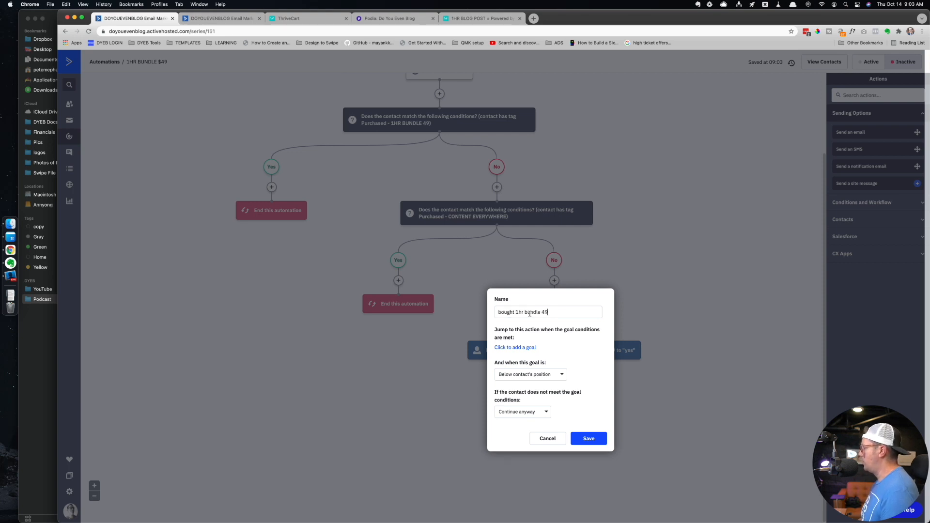
- Set the goal condition to Tag exists 'Purchased - 1HR BUNDLE 49' and save the goal
left_click(515, 347)
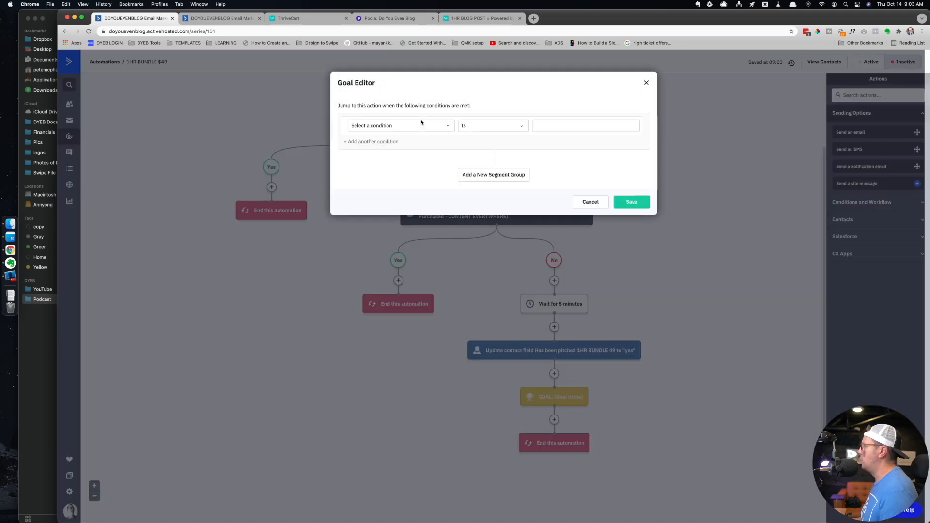
left_click(414, 127)
type("tag")
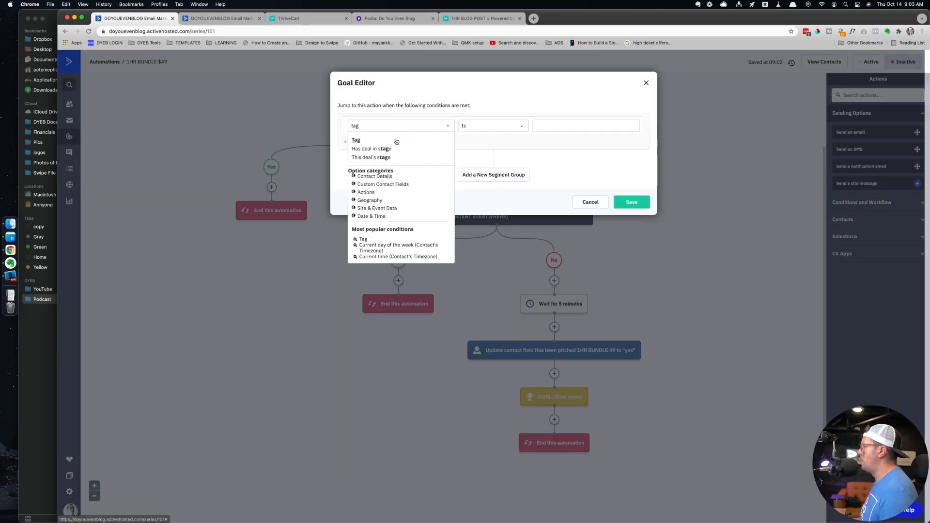
left_click(399, 137)
left_click(584, 129)
type("purchased")
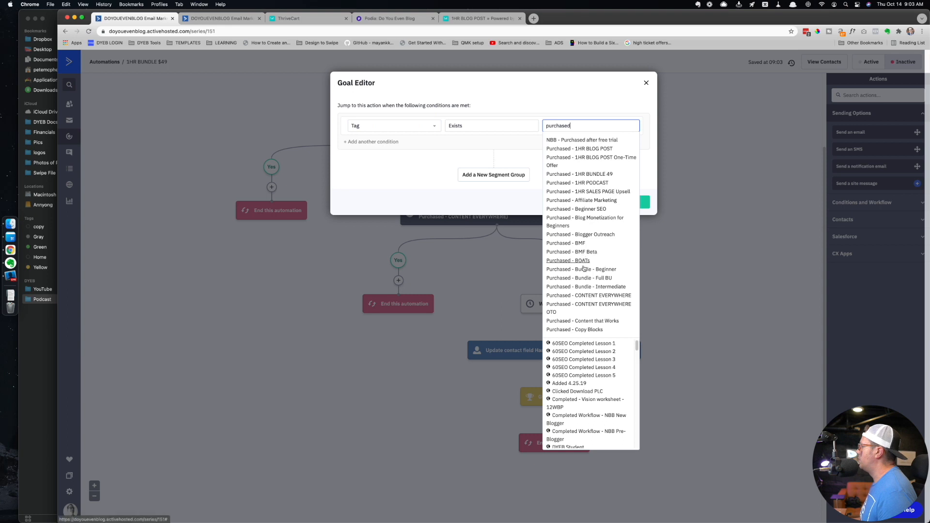
left_click(586, 174)
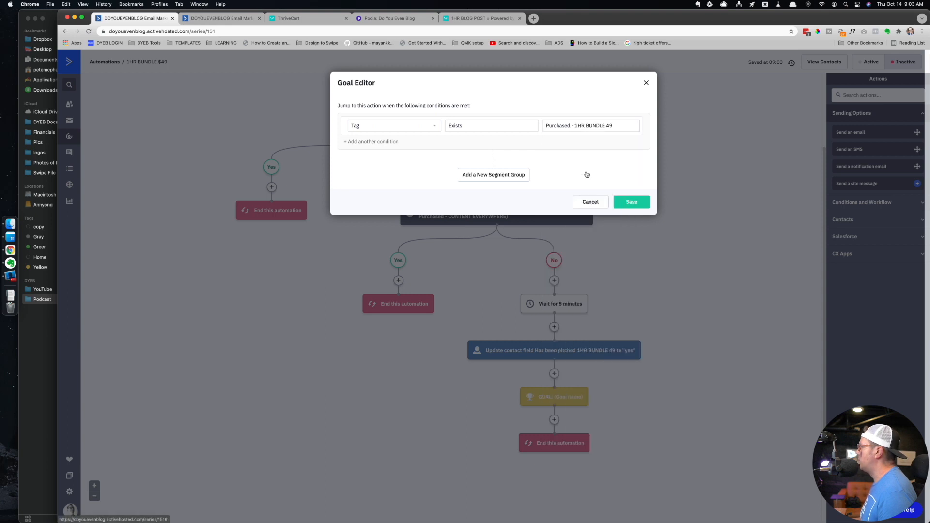
left_click(628, 199)
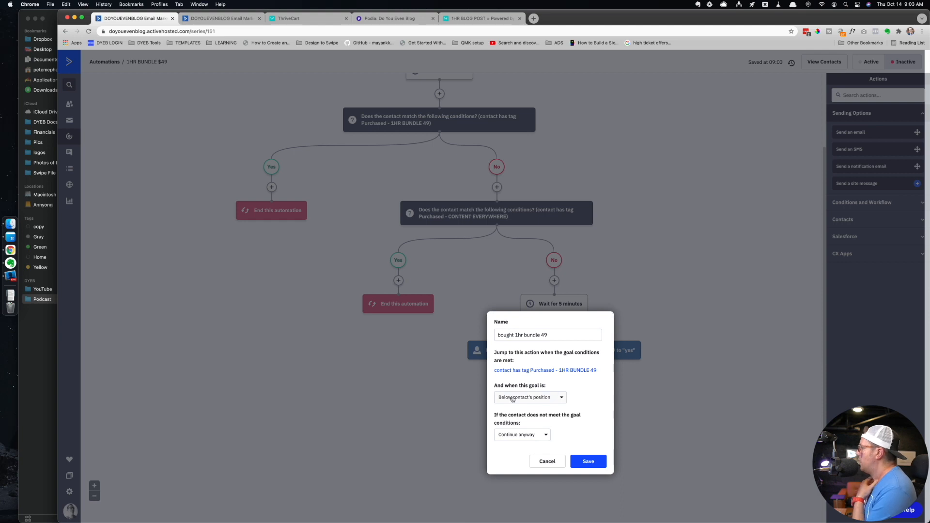
left_click(584, 464)
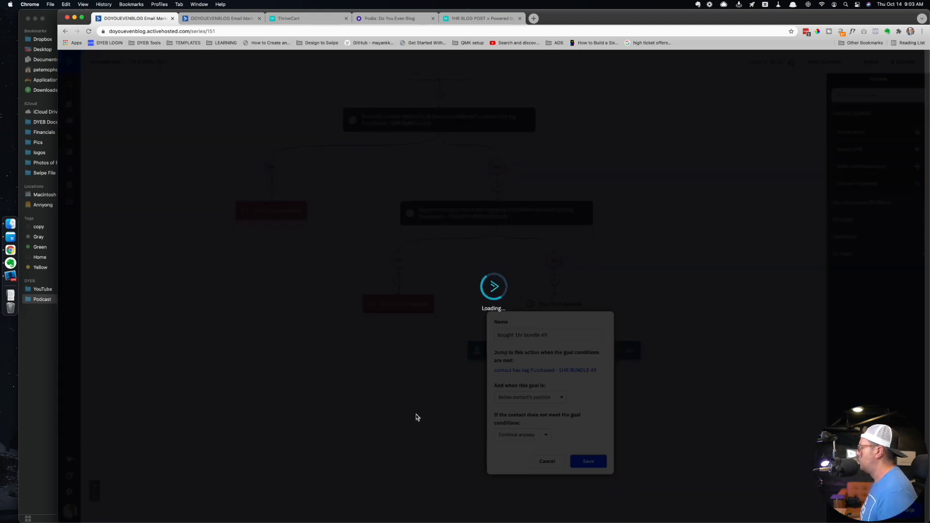
scroll(458, 418, "down", 2)
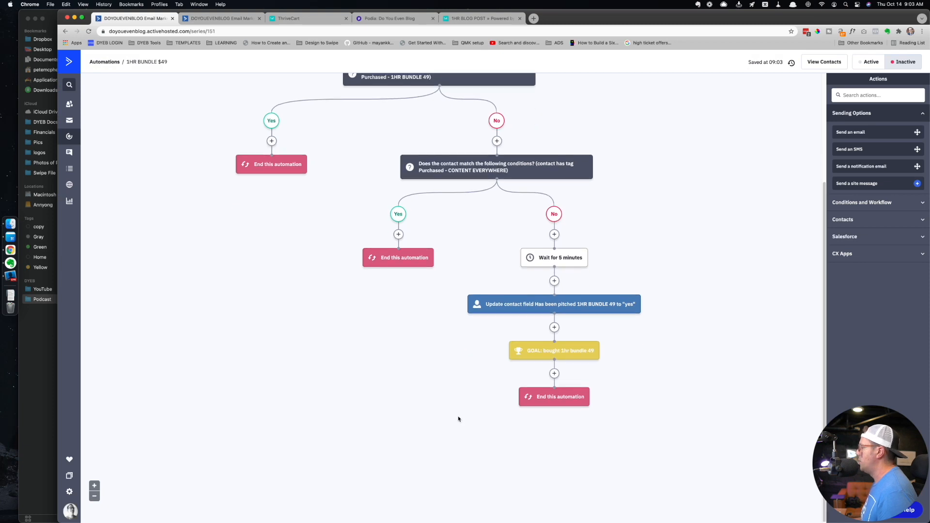
- Reopen an Update a contact step below the wait, look through the fields, then dismiss it
scroll(457, 419, "up", 4)
scroll(297, 392, "up", 2)
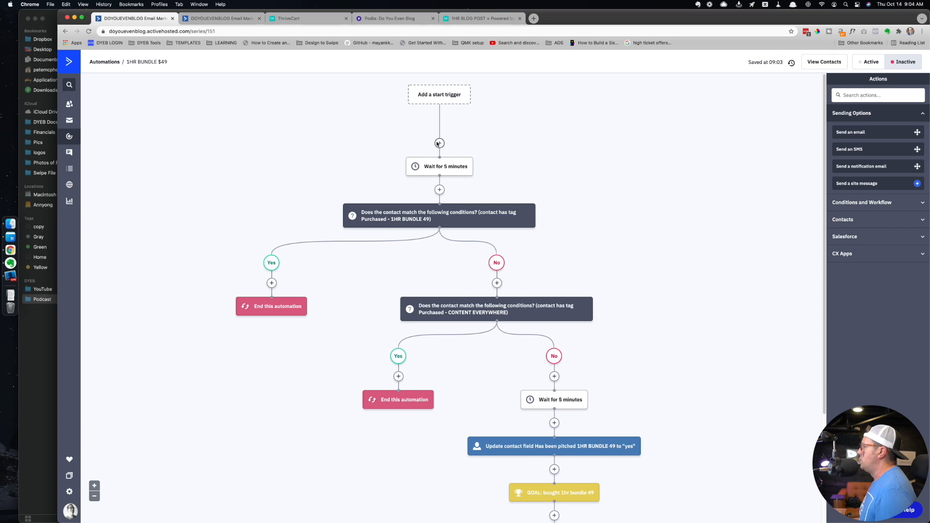
scroll(655, 247, "down", 3)
scroll(655, 247, "down", 2)
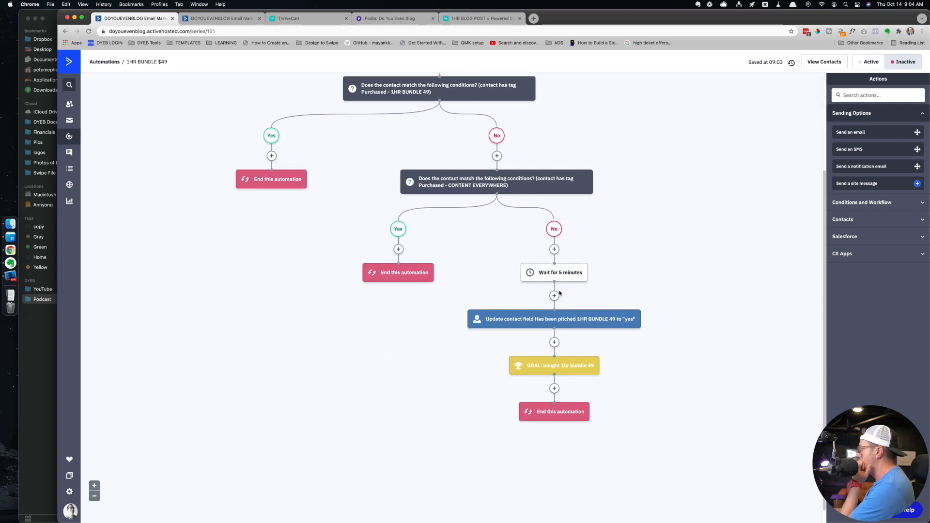
left_click(554, 296)
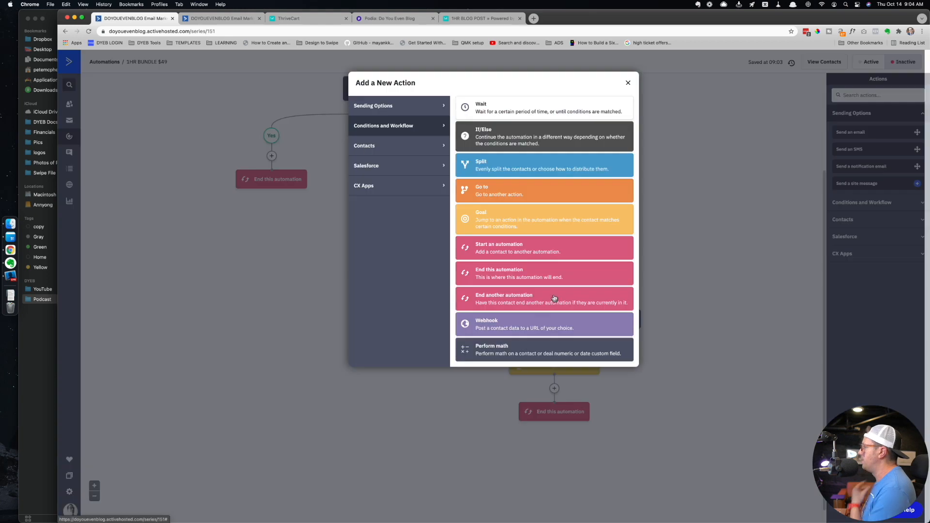
left_click(409, 151)
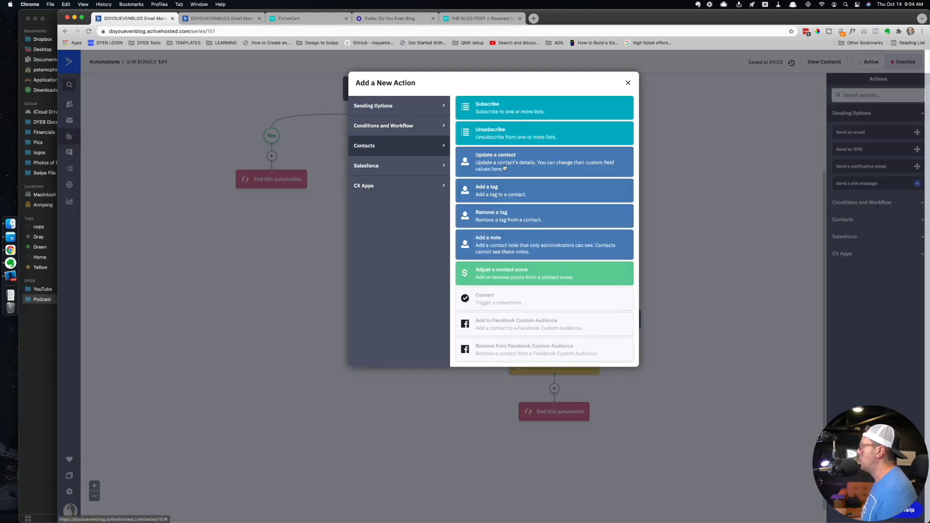
left_click(499, 161)
left_click(506, 269)
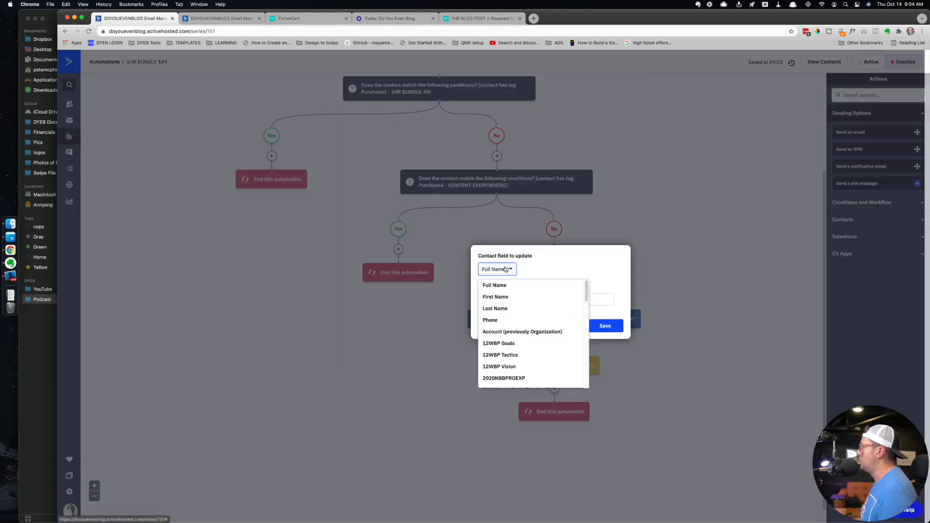
scroll(514, 308, "down", 4)
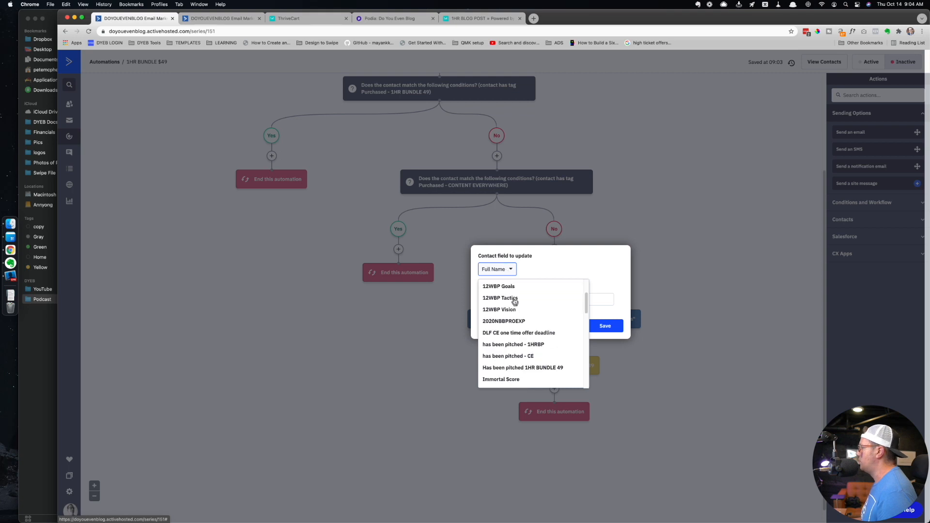
scroll(514, 310, "down", 10)
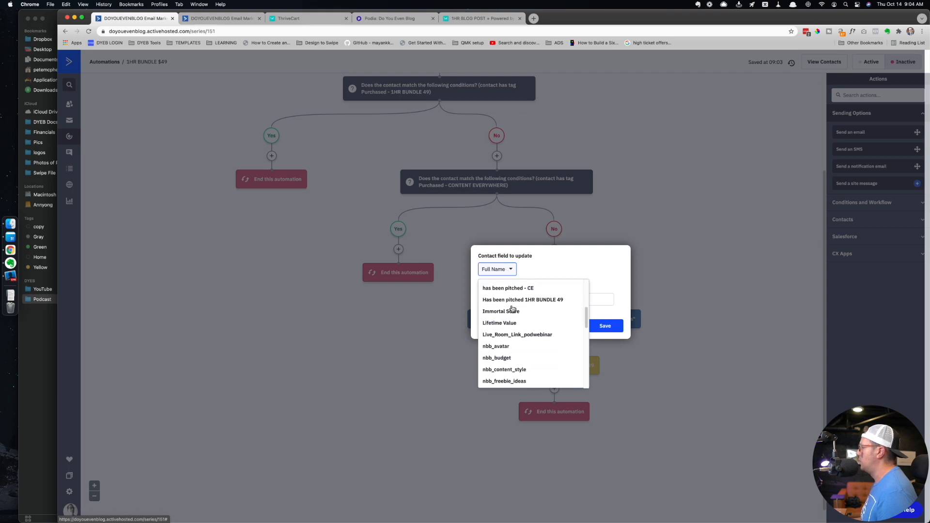
scroll(529, 317, "up", 15)
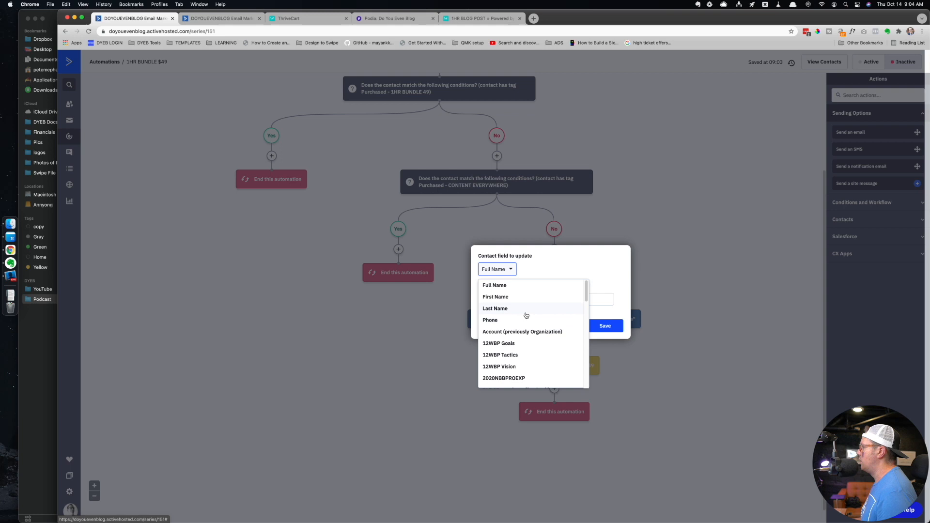
left_click(679, 263)
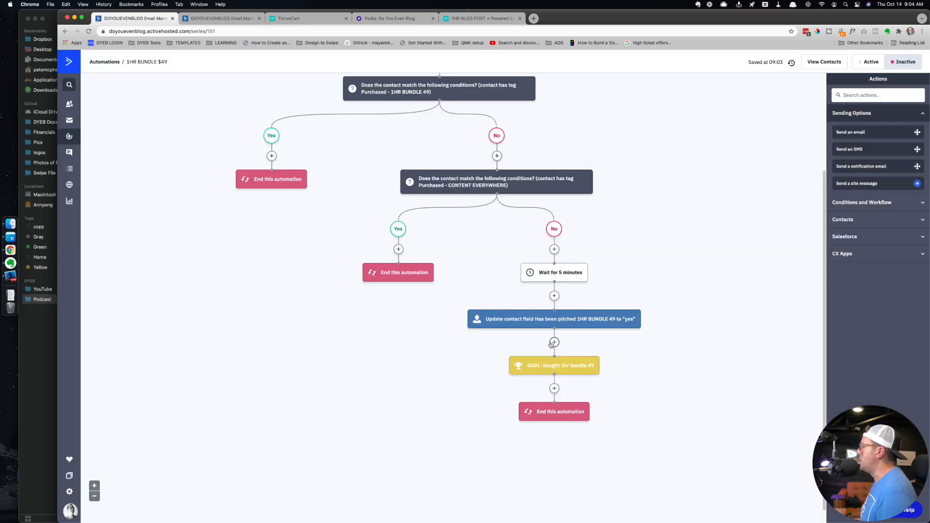
- Review the 'Create product bundle in Podia' checklist item in Evernote and go to Podia
scroll(663, 244, "up", 3)
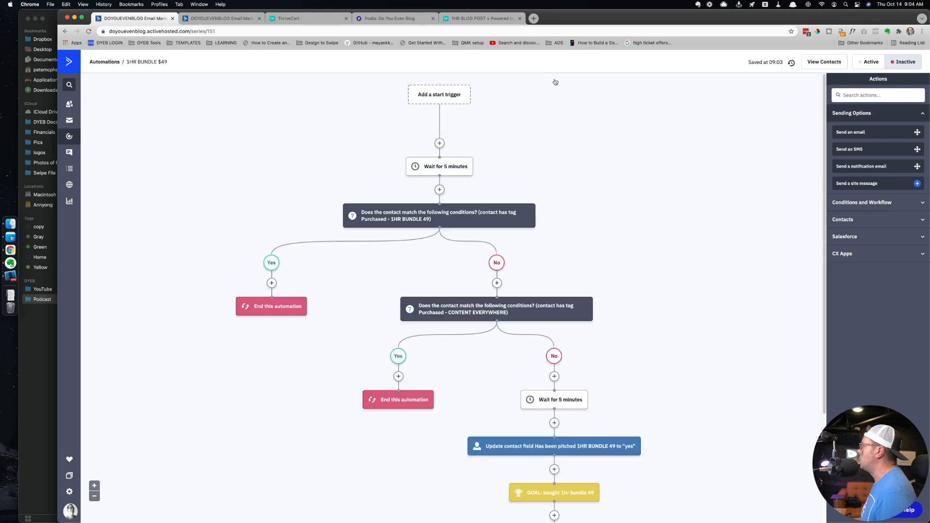
left_click(389, 19)
left_click(484, 18)
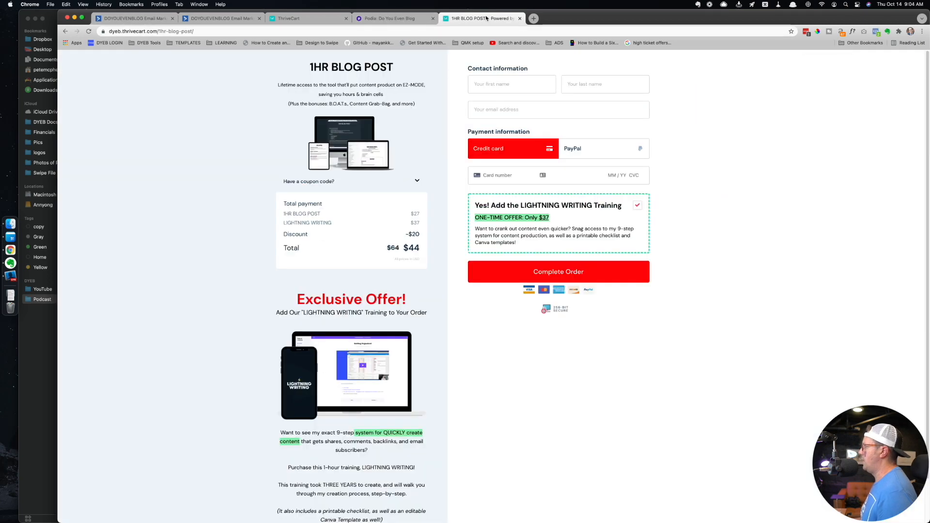
key("super+Tab")
triple_click(504, 145)
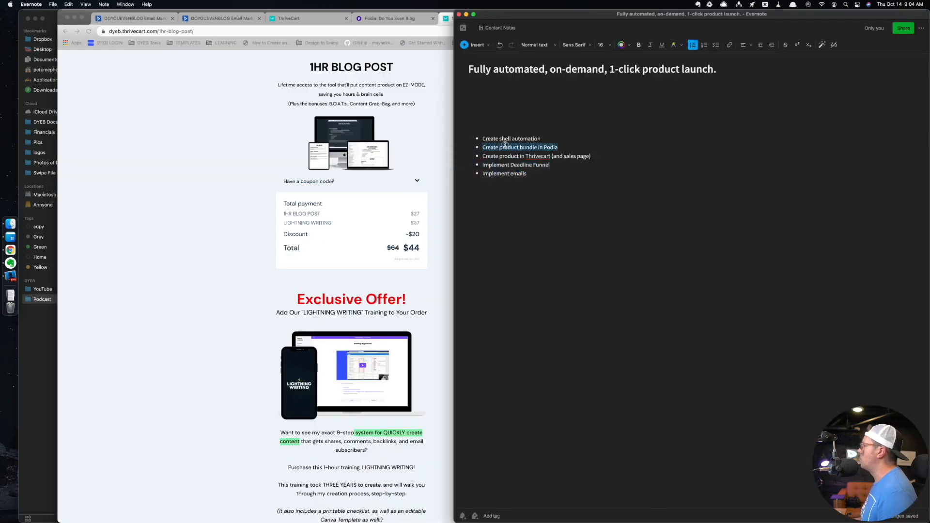
left_click(263, 116)
left_click(377, 18)
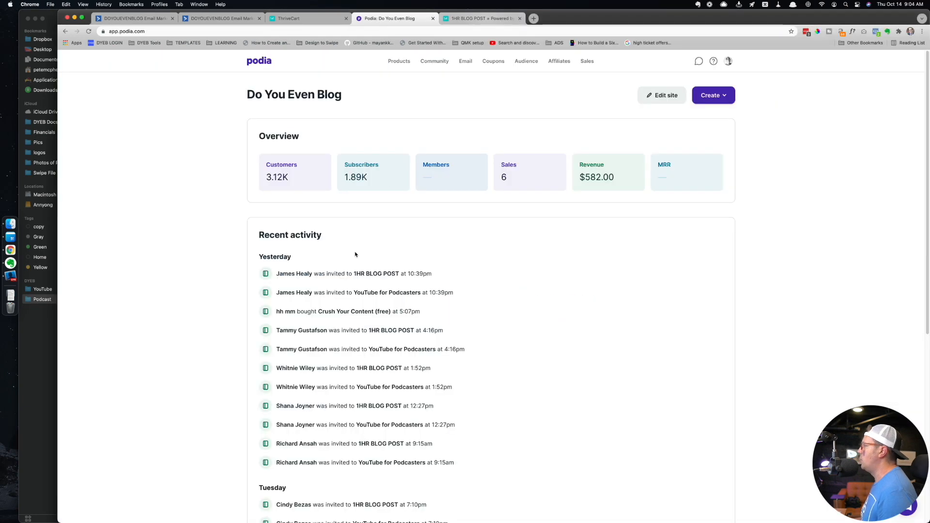
- Create a new Podia bundle product named '1HR BUNDLE'
left_click(393, 63)
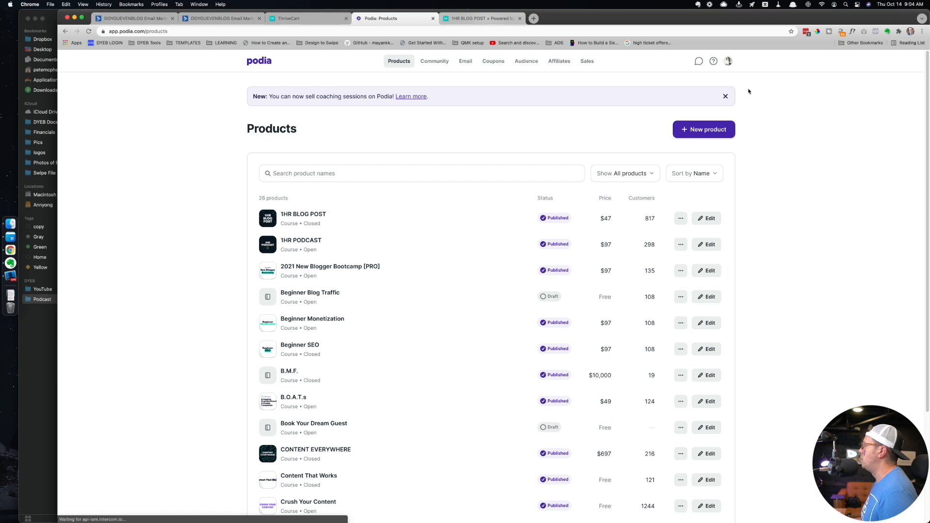
left_click(699, 135)
left_click(427, 223)
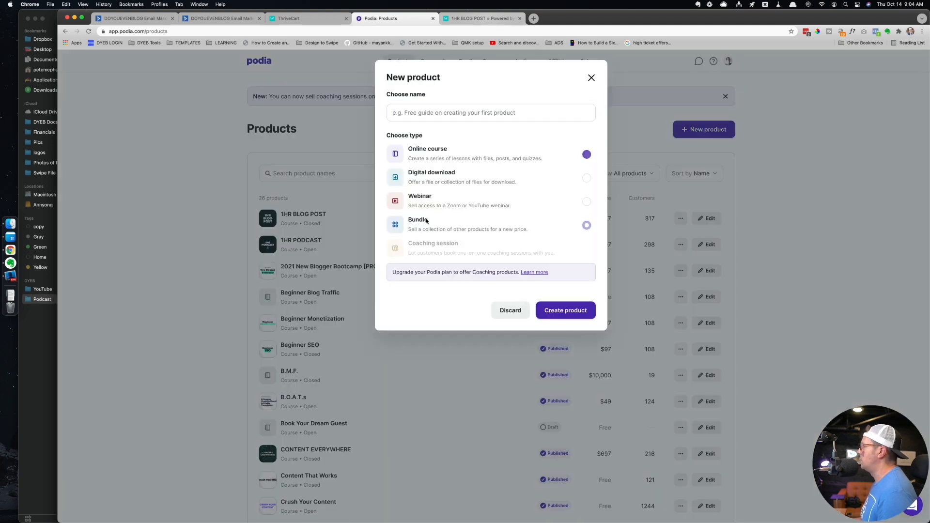
left_click(473, 112)
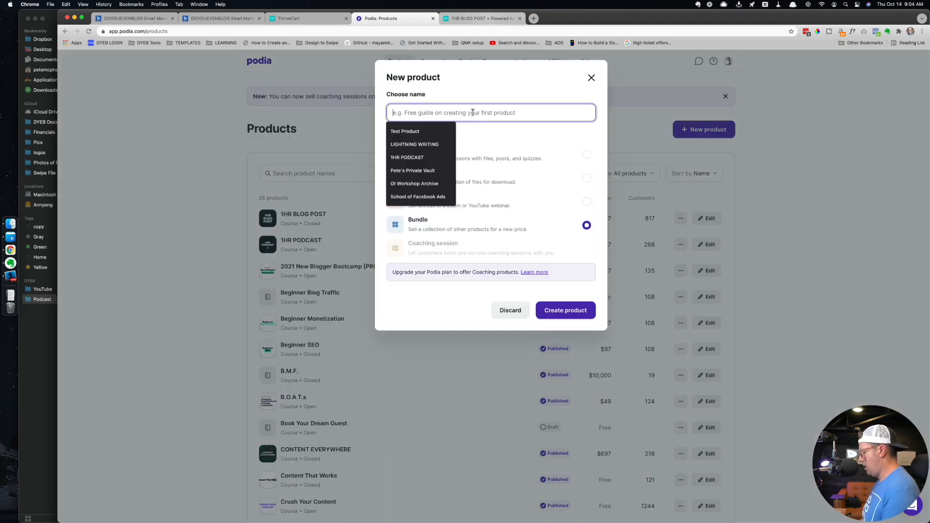
type("1HR BUNDLE")
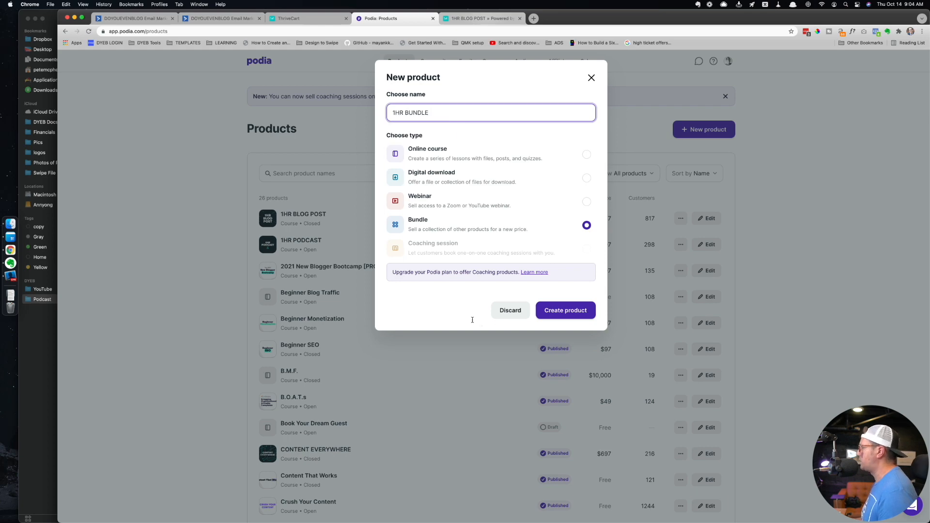
left_click(565, 310)
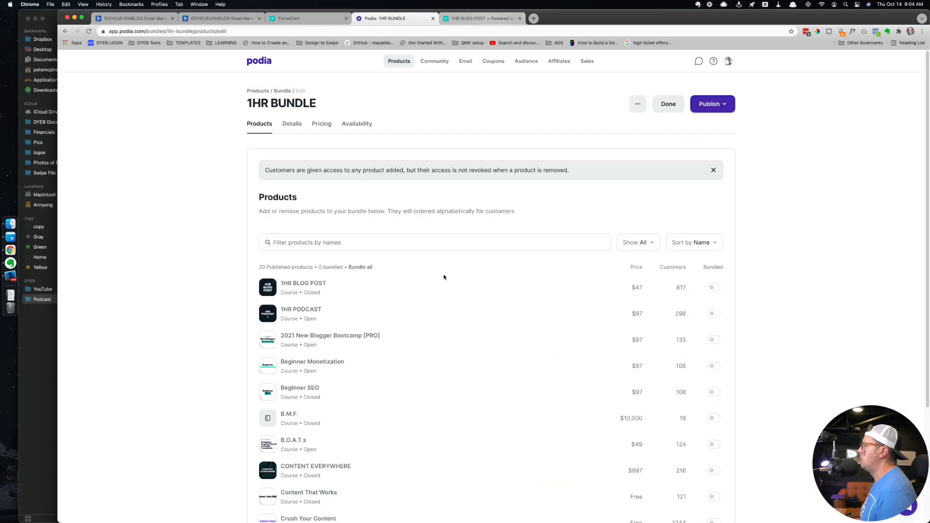
- Add 1HR BLOG POST, LIGHTNING WRITING, Elementor for Bloggers and CONTENT EVERYWHERE to the bundle
left_click(712, 287)
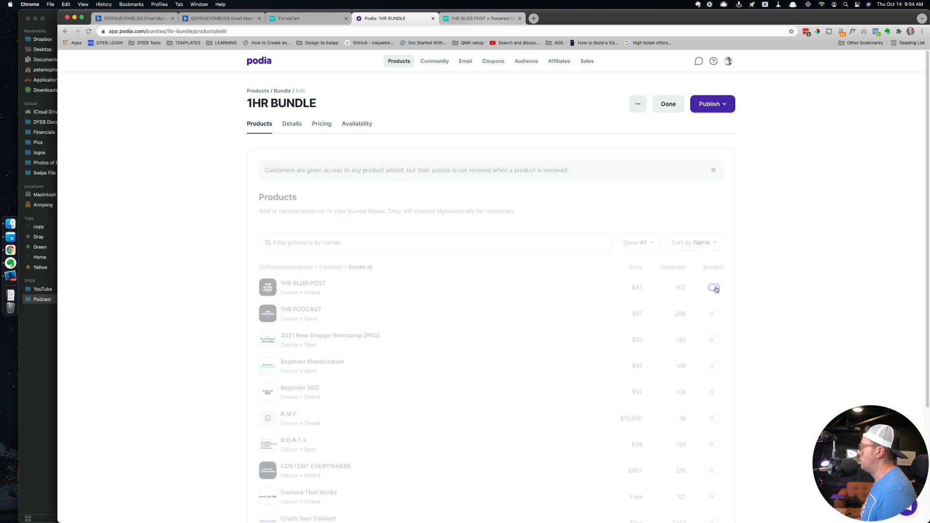
scroll(535, 323, "down", 1)
scroll(534, 323, "down", 3)
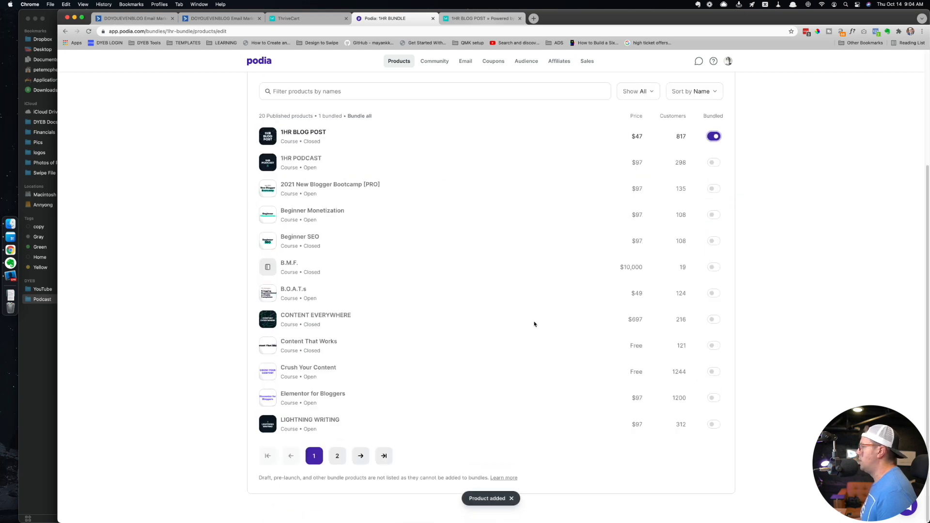
left_click(712, 424)
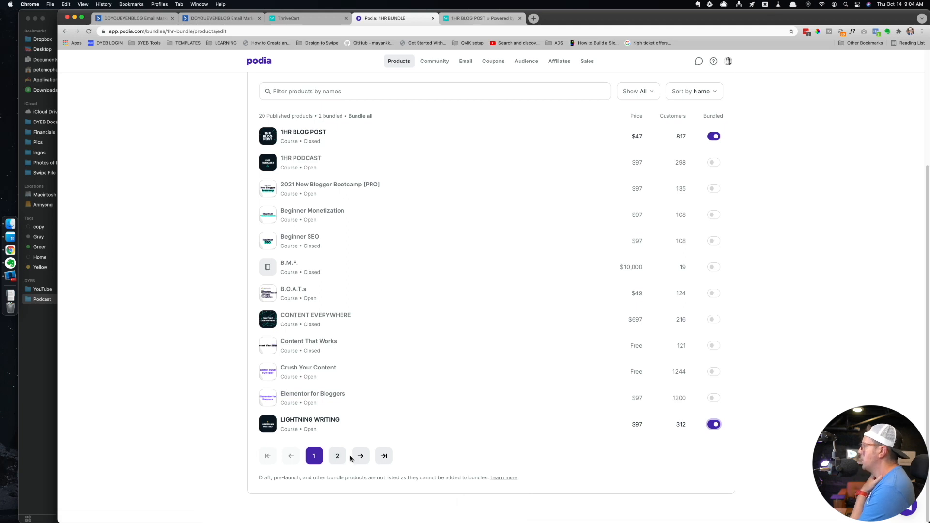
left_click(712, 398)
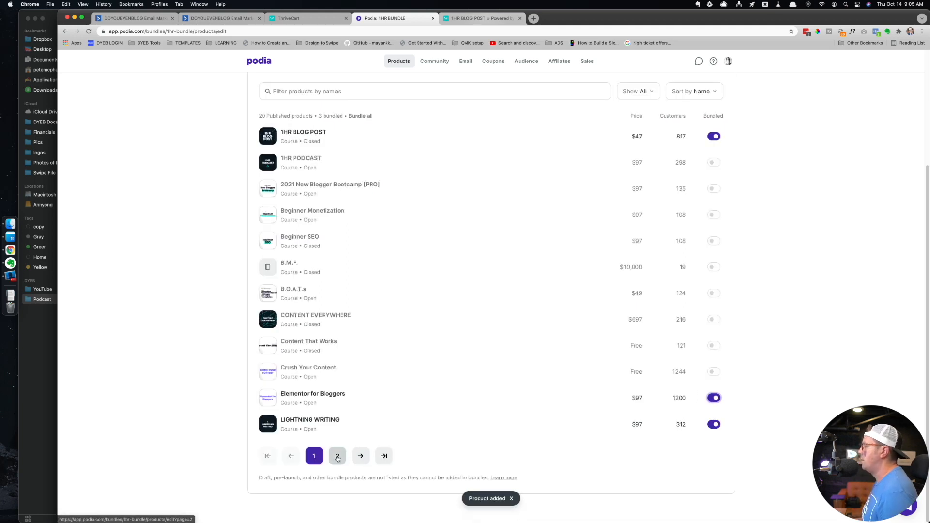
left_click(337, 457)
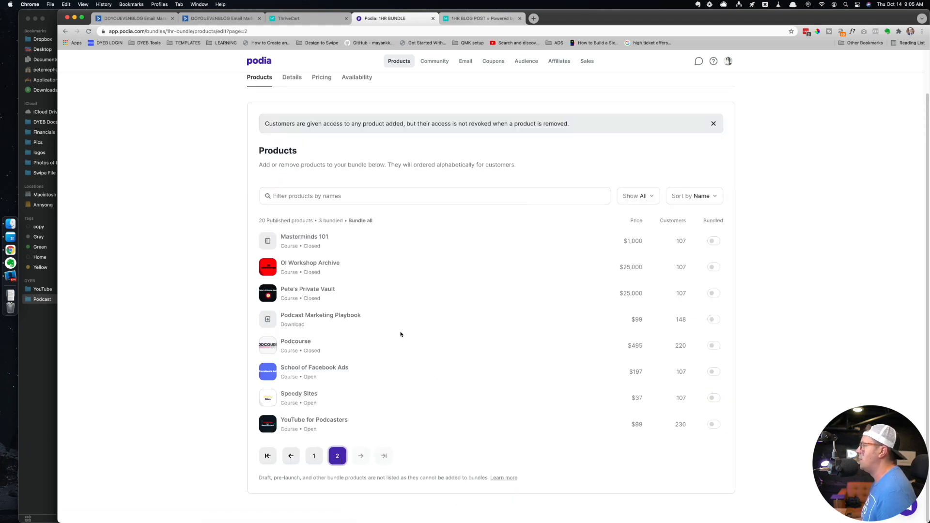
left_click(314, 456)
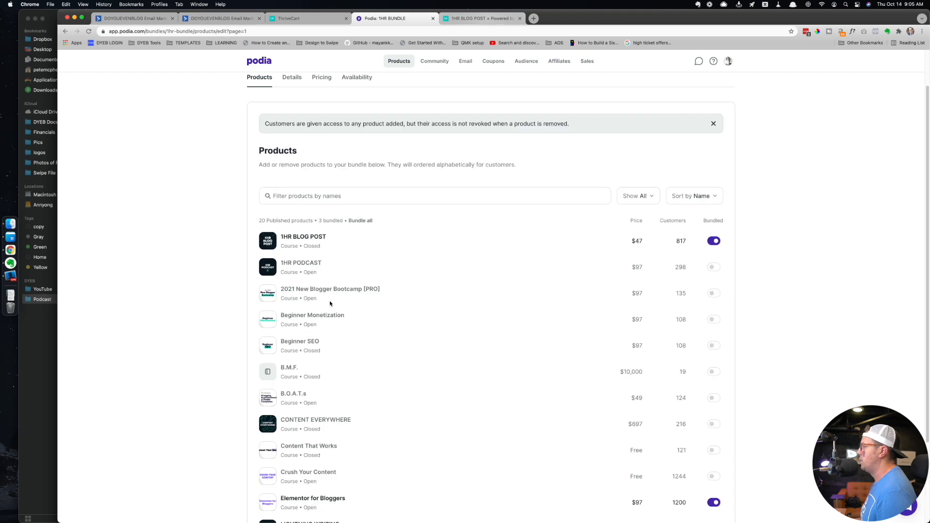
scroll(360, 425, "down", 1)
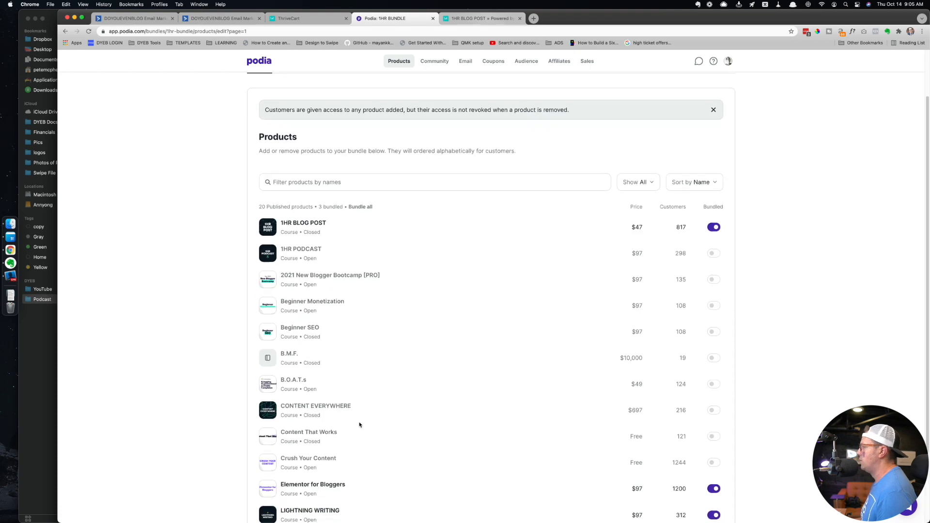
left_click(713, 410)
scroll(543, 359, "down", 3)
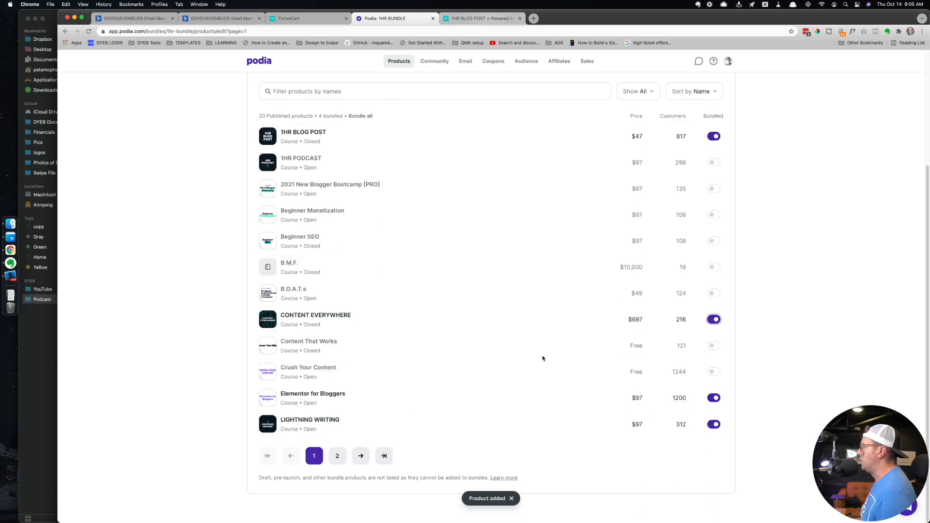
scroll(537, 367, "up", 5)
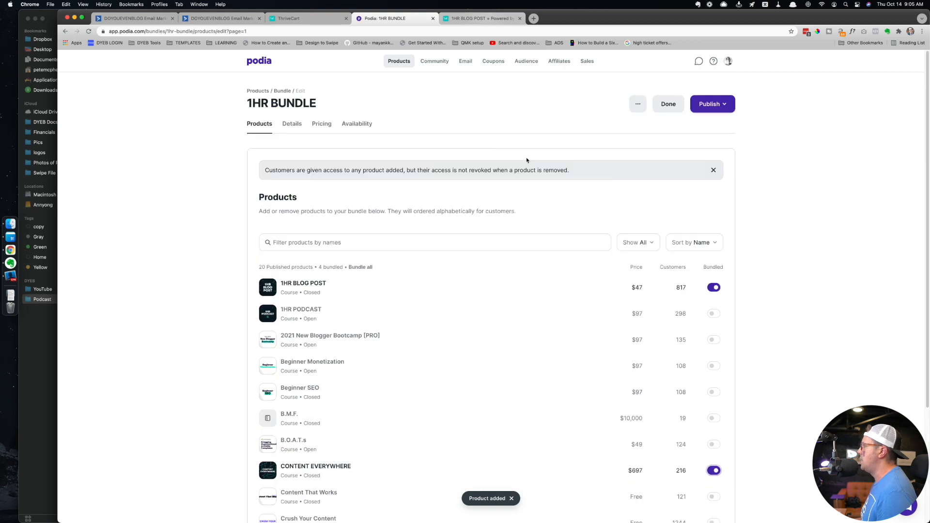
left_click(713, 104)
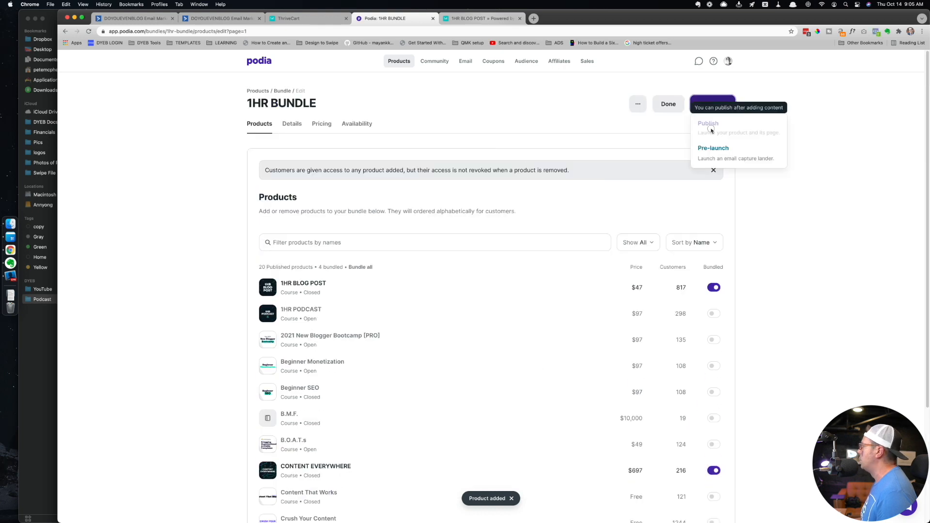
left_click(710, 129)
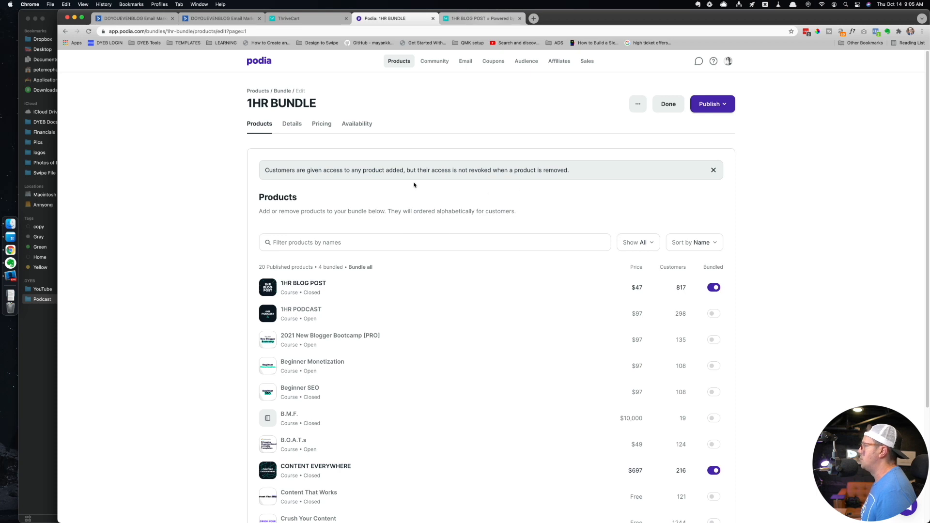
- Price the bundle as a one-time $300.00 payment and publish it right away
left_click(292, 125)
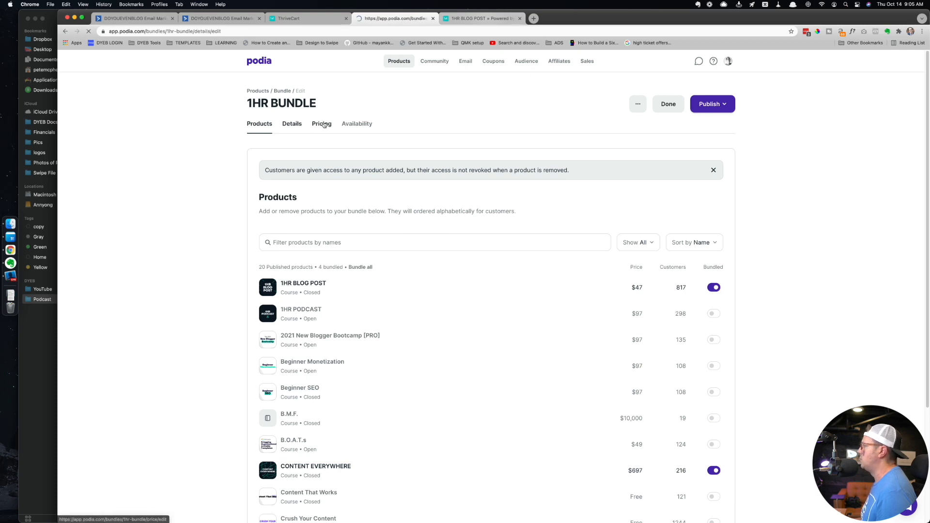
scroll(348, 265, "down", 1)
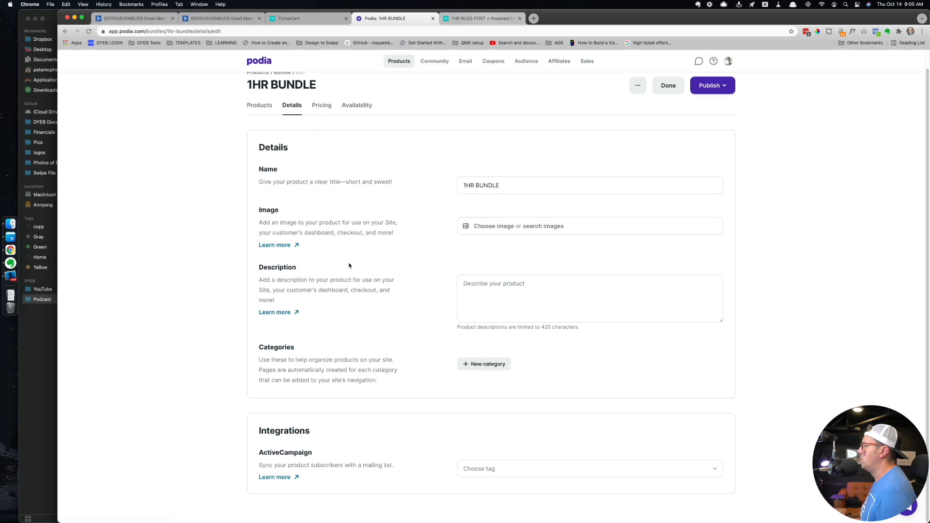
scroll(348, 265, "up", 1)
left_click(325, 124)
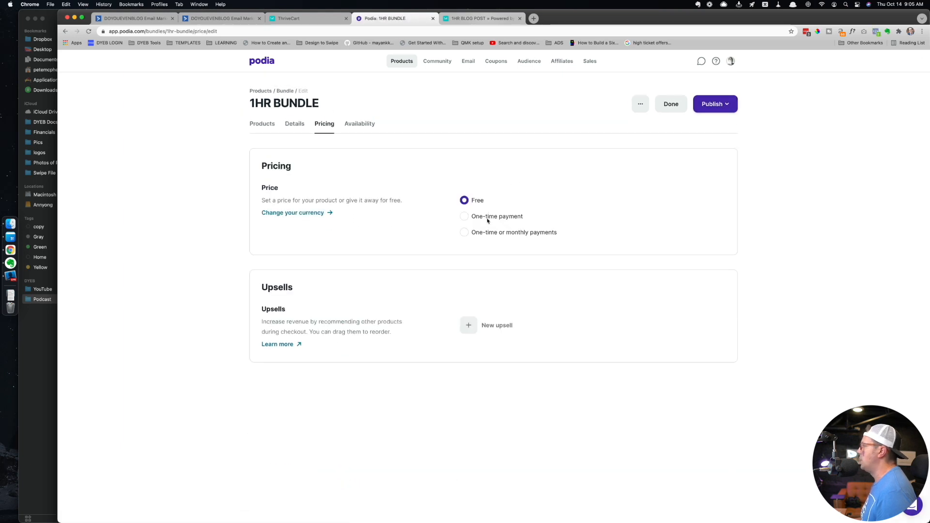
left_click(493, 221)
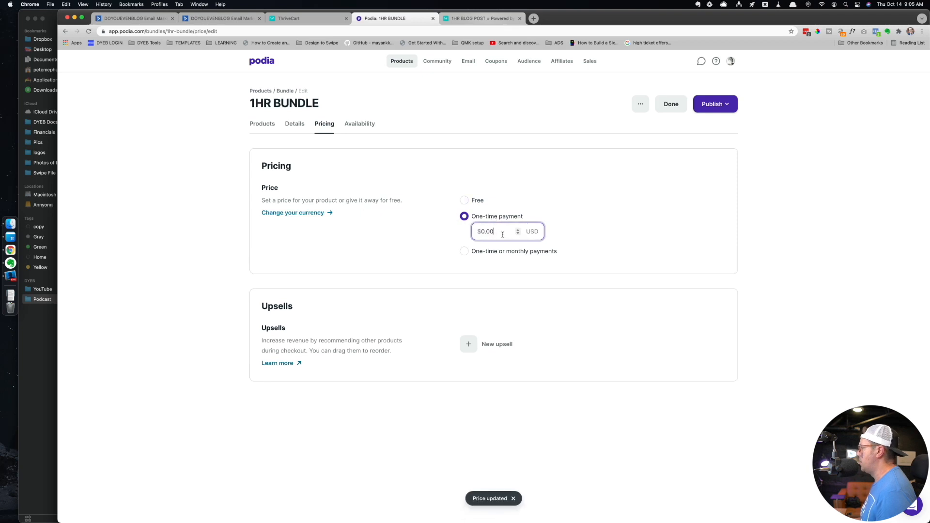
left_click_drag(503, 233, 449, 238)
type("300")
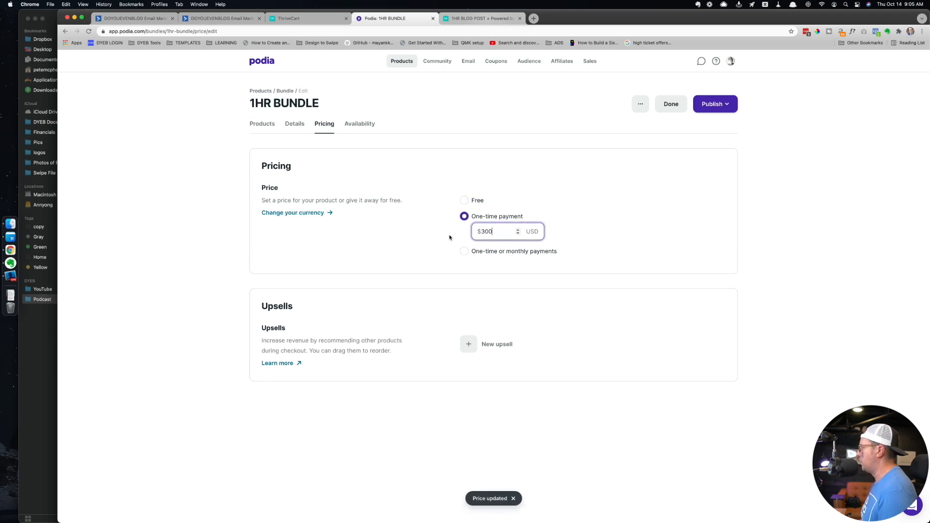
left_click(401, 239)
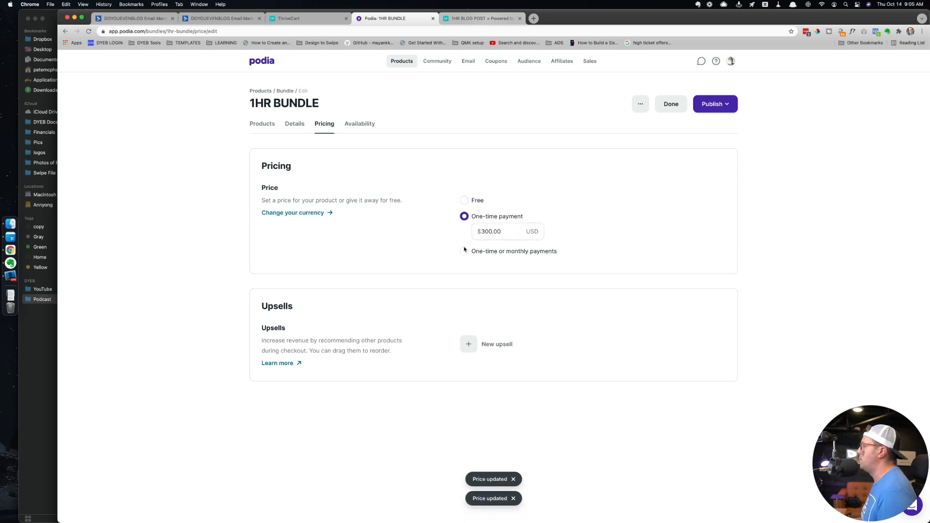
left_click(671, 103)
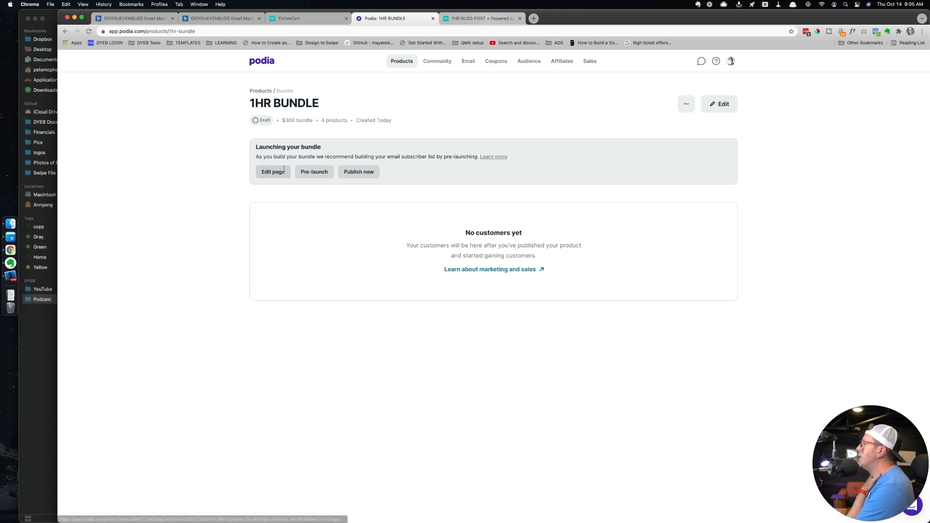
left_click(363, 171)
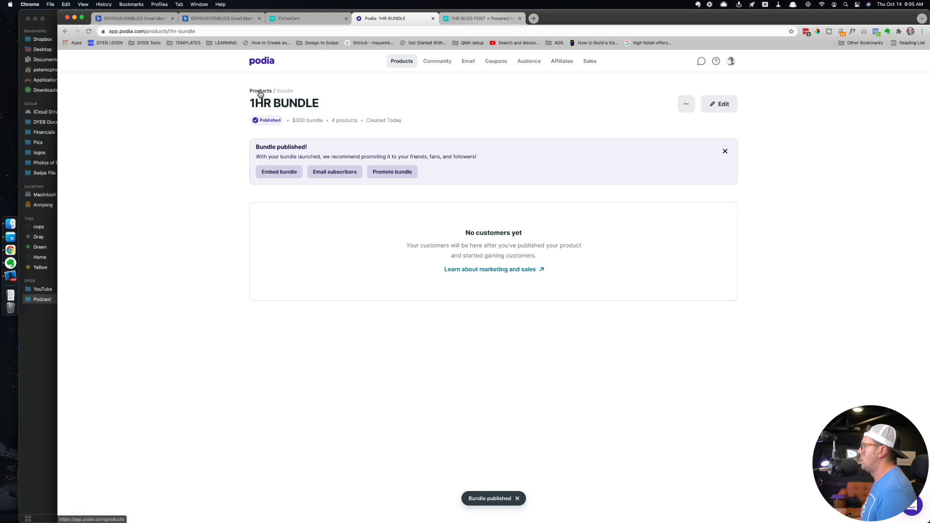
- Set the bundle's visibility to Hidden from product lists and finish editing
left_click(719, 104)
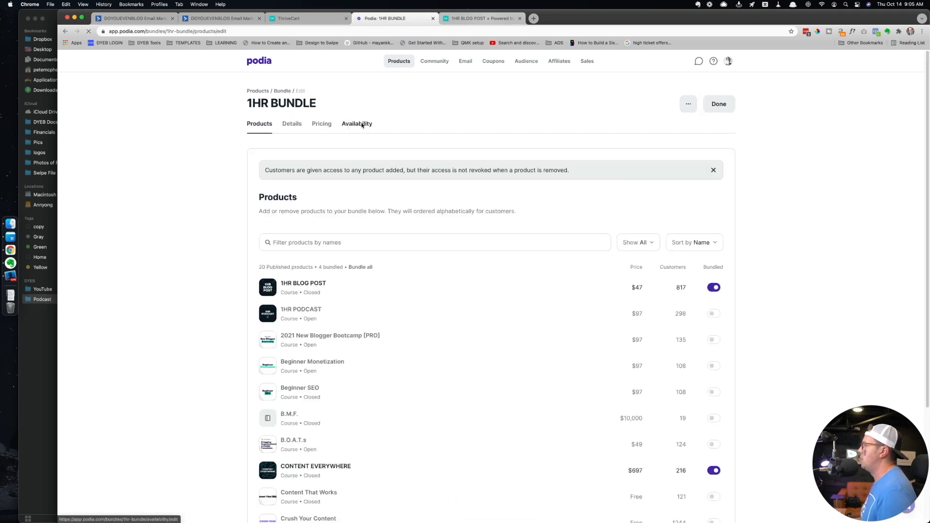
left_click(351, 124)
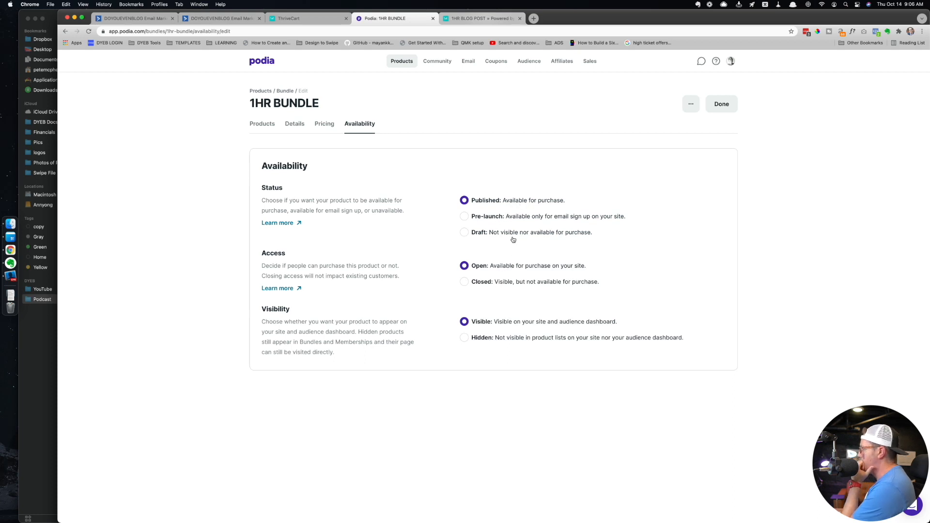
left_click(507, 341)
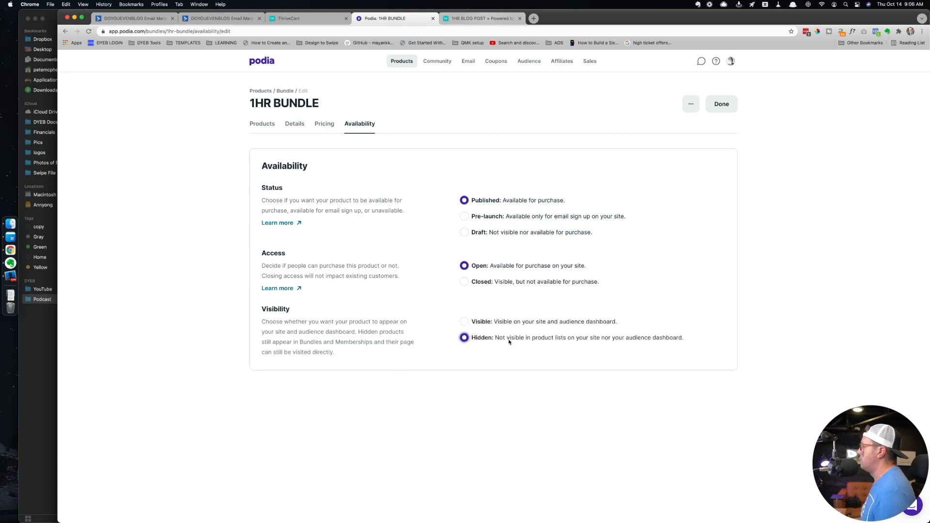
left_click(721, 103)
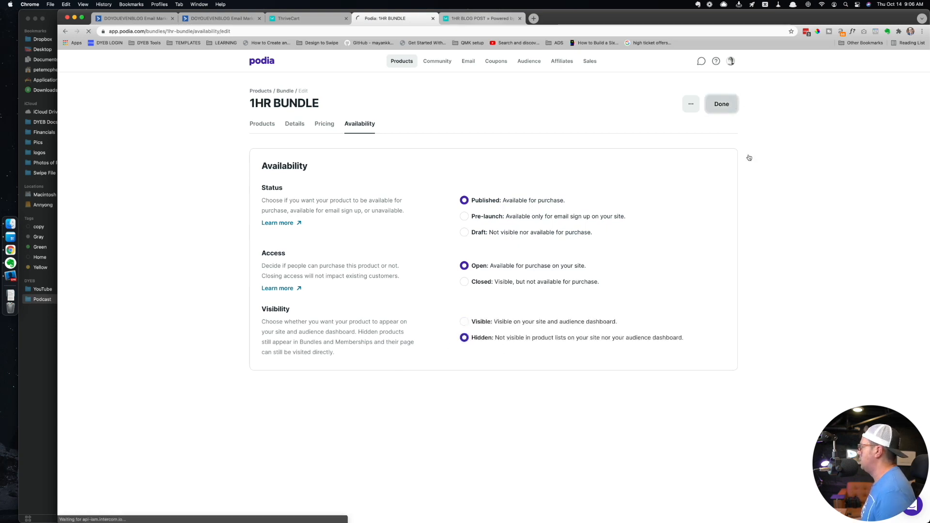
- Review the ThriveCart checklist item, close the 1HR BLOG POST checkout, and show ThriveCart products
key("super+Tab")
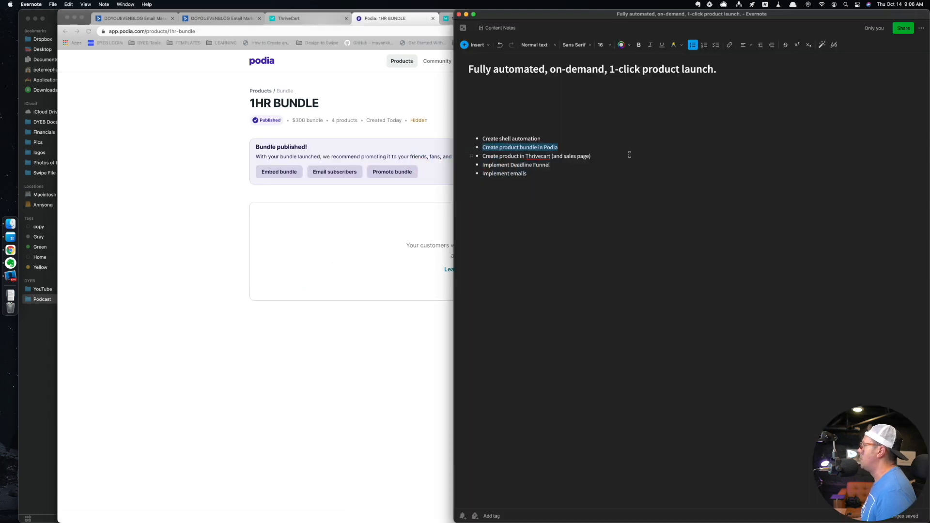
triple_click(508, 156)
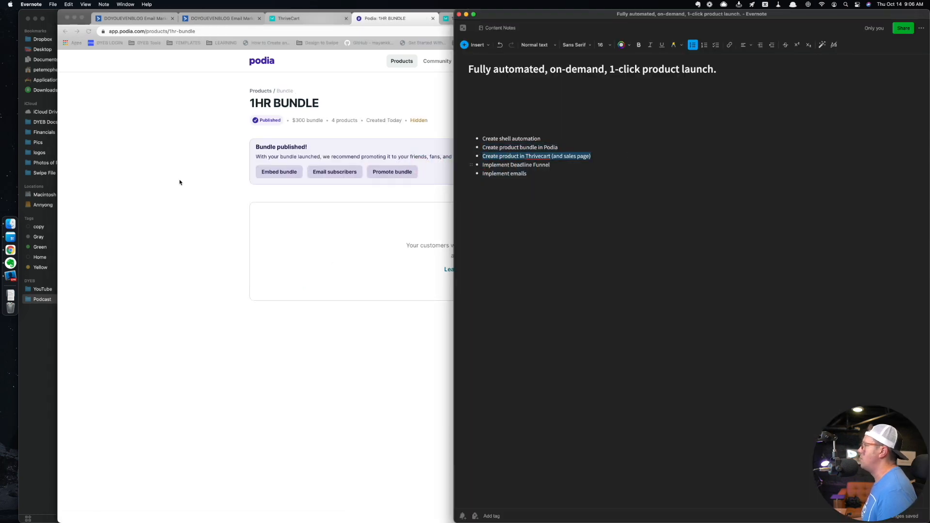
left_click(179, 182)
key("ctrl+Tab")
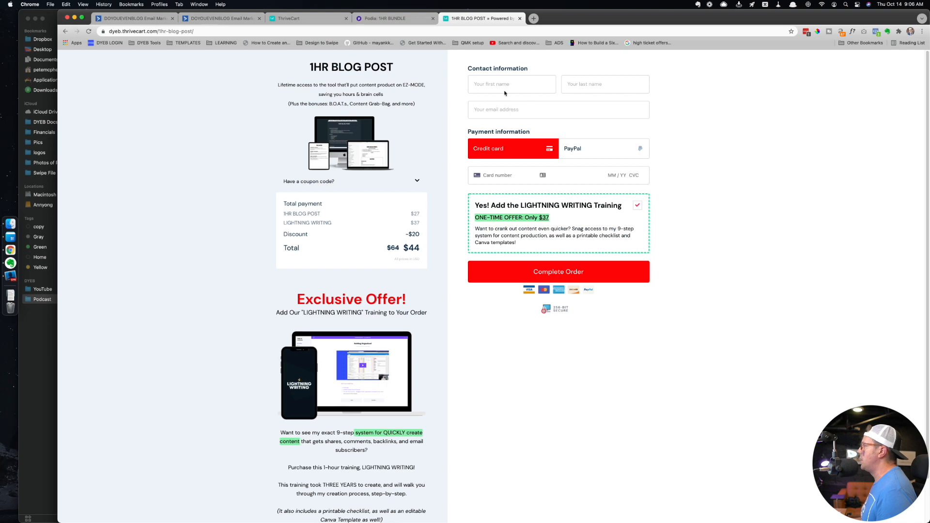
scroll(462, 130, "down", 2)
scroll(436, 122, "up", 2)
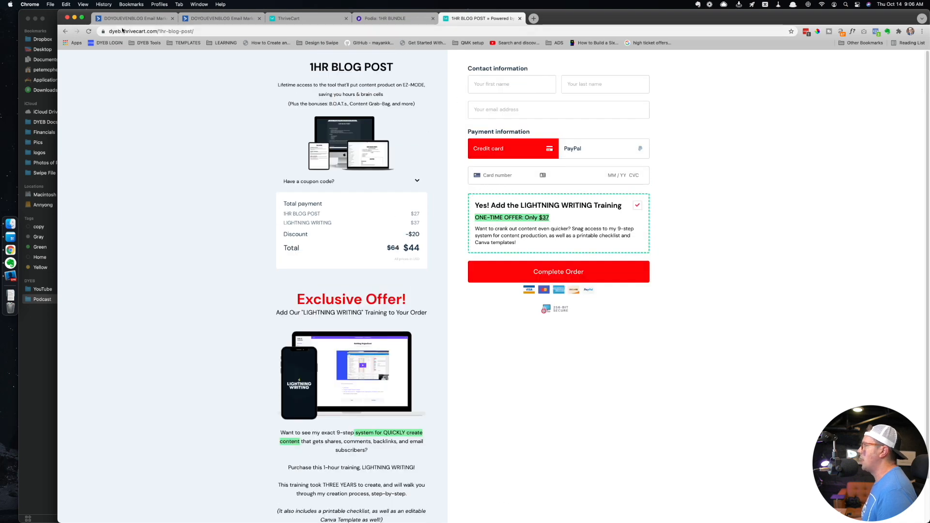
key("super+w")
left_click(291, 19)
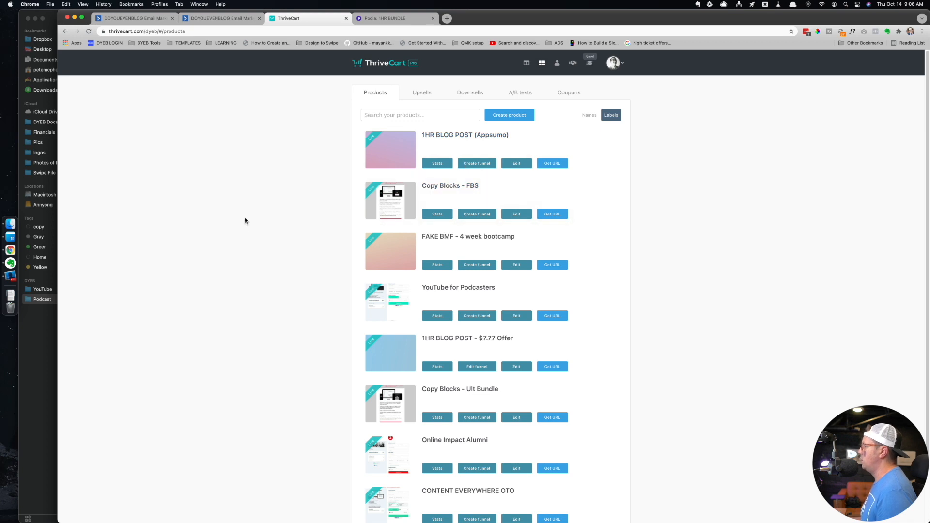
- Create a new digital product named 1HR BUNDLE, copying the name into the label field
scroll(281, 240, "down", 2)
scroll(283, 236, "up", 2)
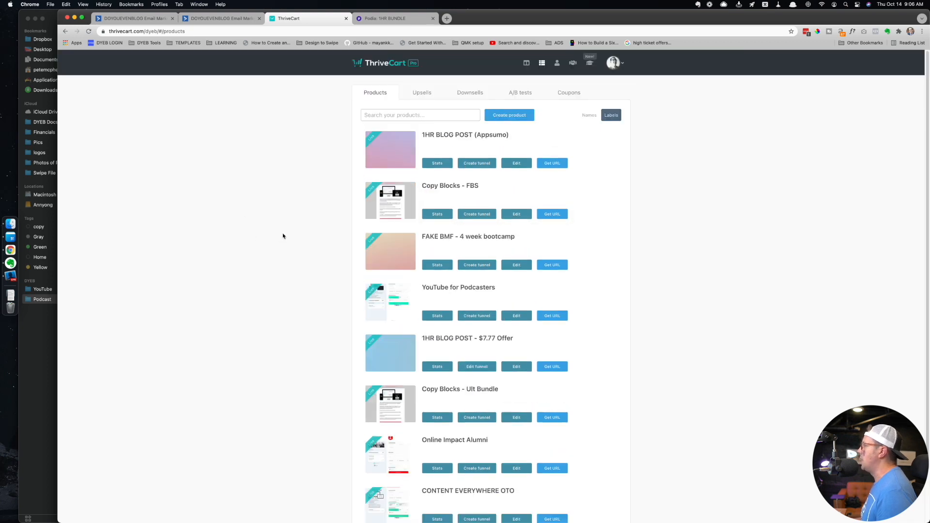
left_click(509, 115)
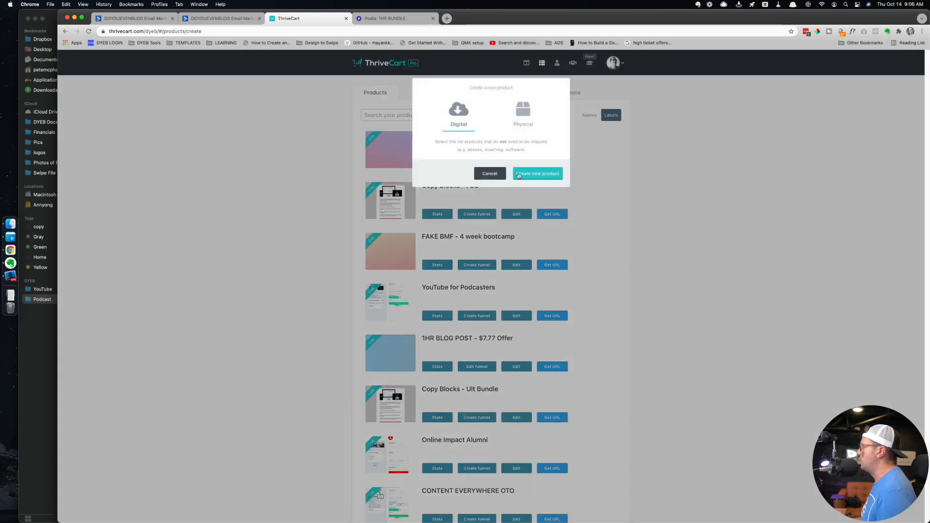
left_click(534, 175)
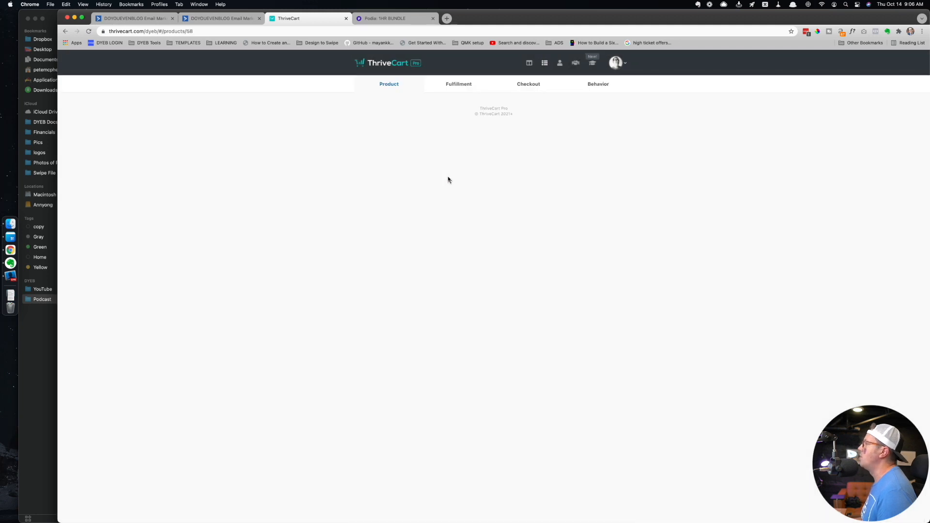
left_click(413, 151)
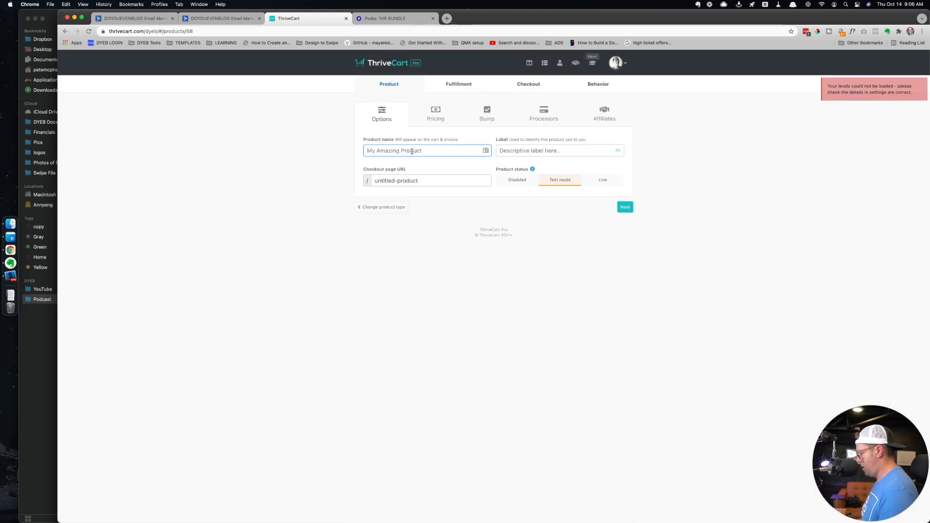
type("1HR BUNDLE")
key("super+a")
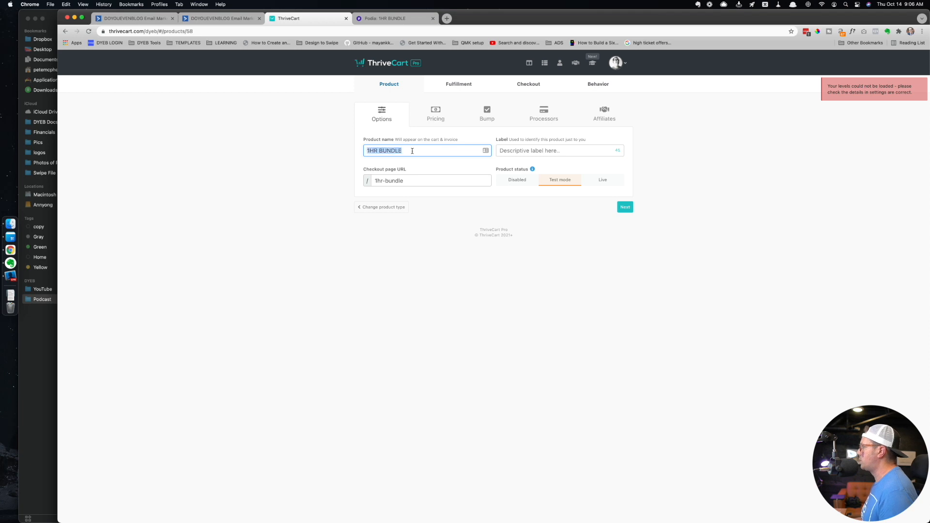
key("super+c")
left_click(532, 151)
key("super+v")
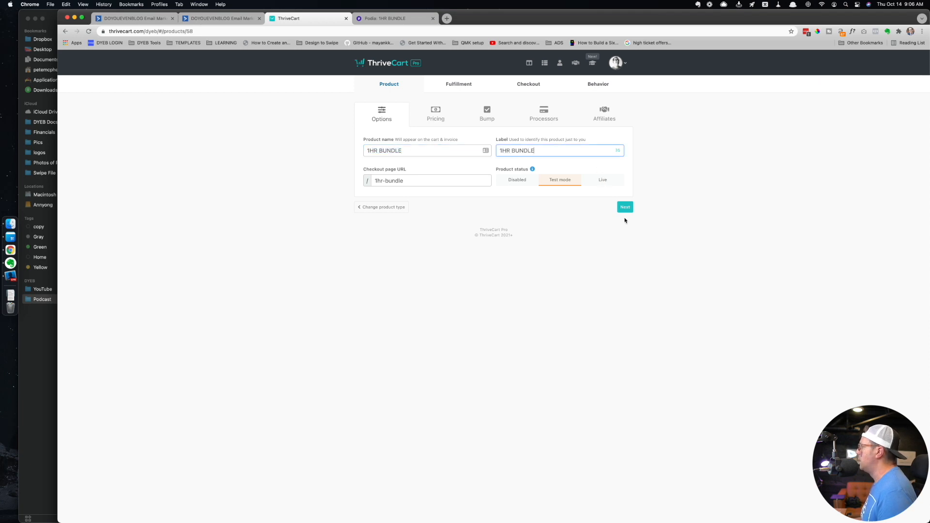
left_click(624, 207)
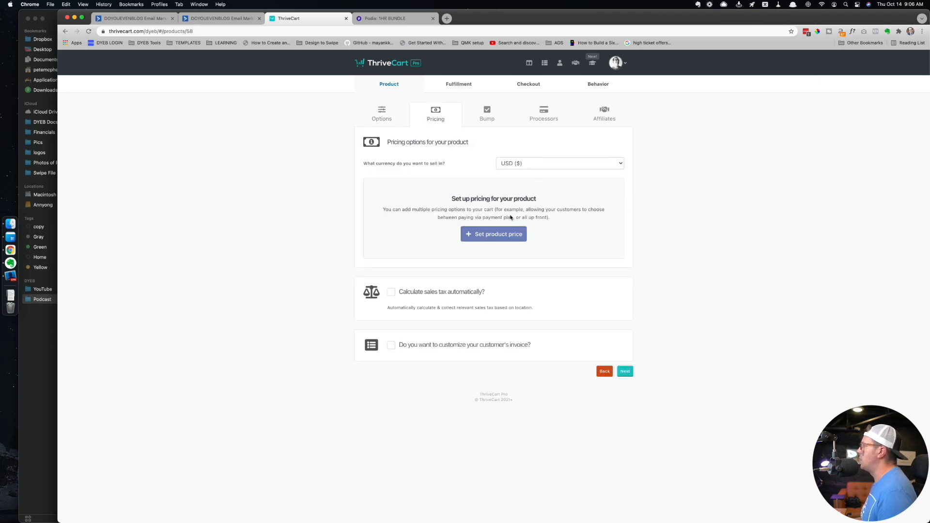
- Add a $49 one-time payment pricing option to the product
left_click(498, 233)
left_click(438, 188)
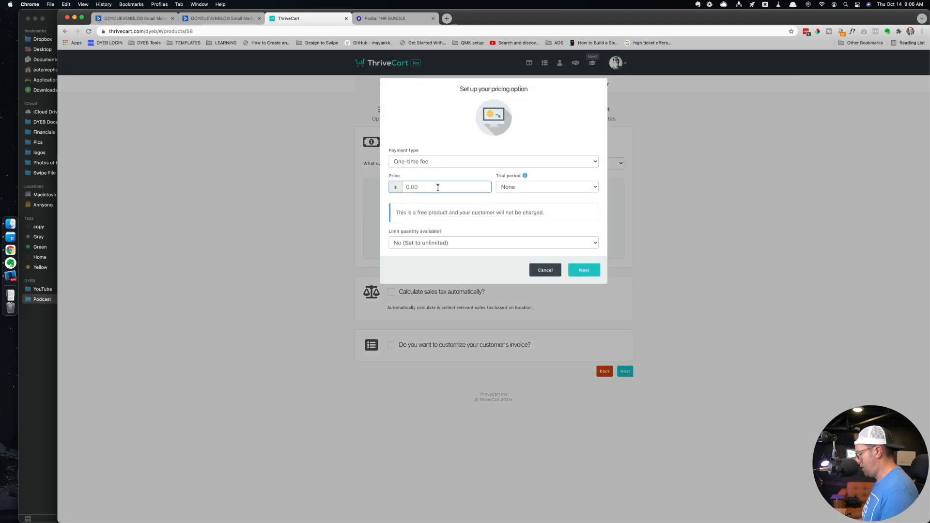
type("48")
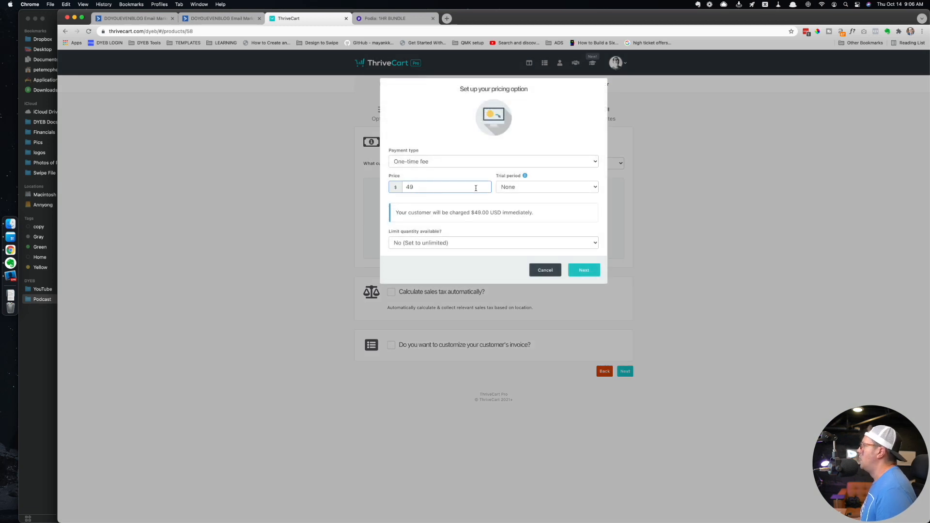
left_click(588, 273)
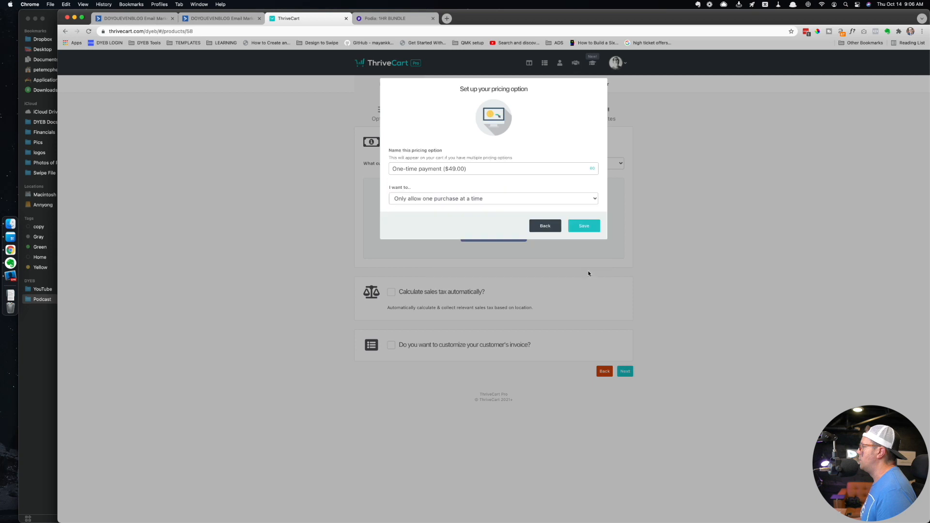
left_click(580, 225)
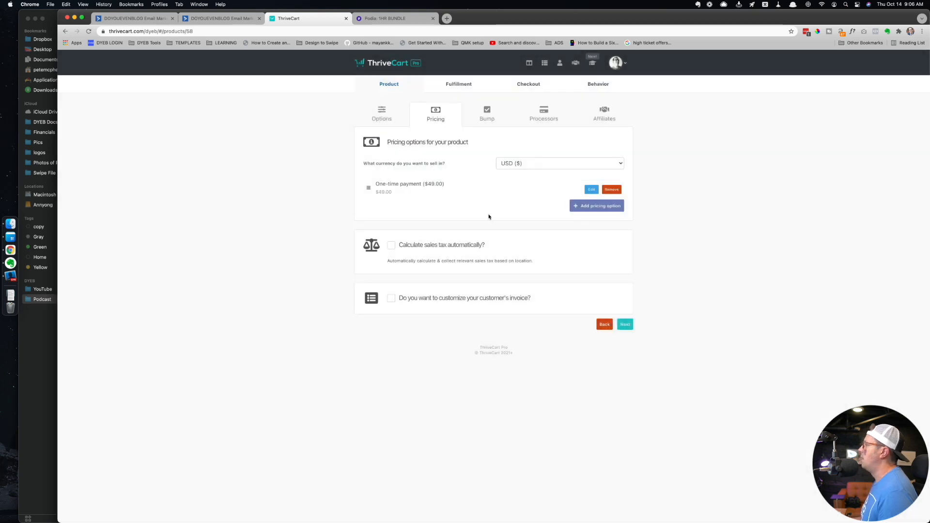
left_click(625, 324)
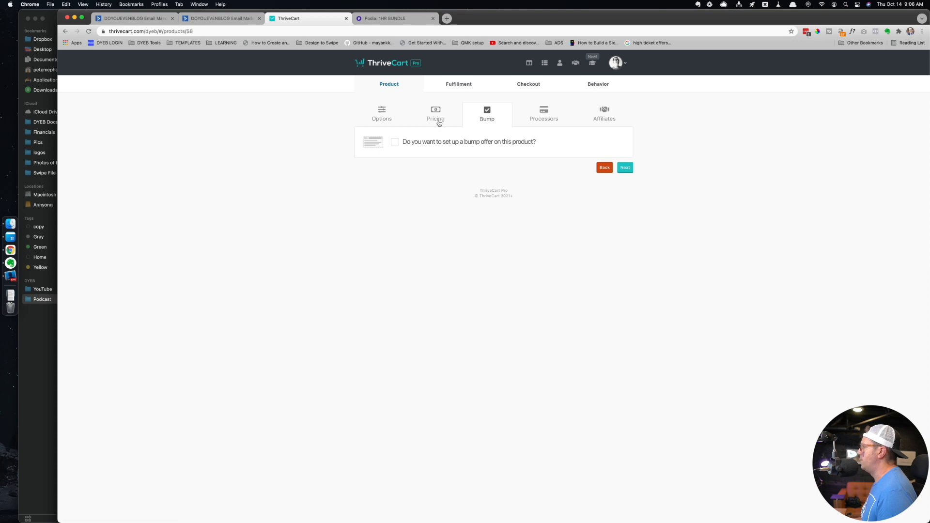
- Skip the bump offer and set Stripe and PayPal as the payment processors
left_click(625, 167)
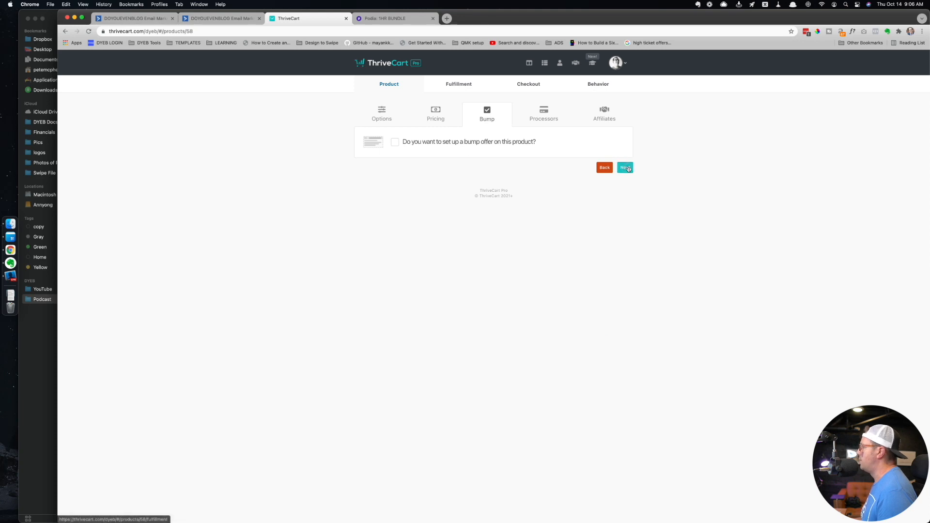
left_click(487, 205)
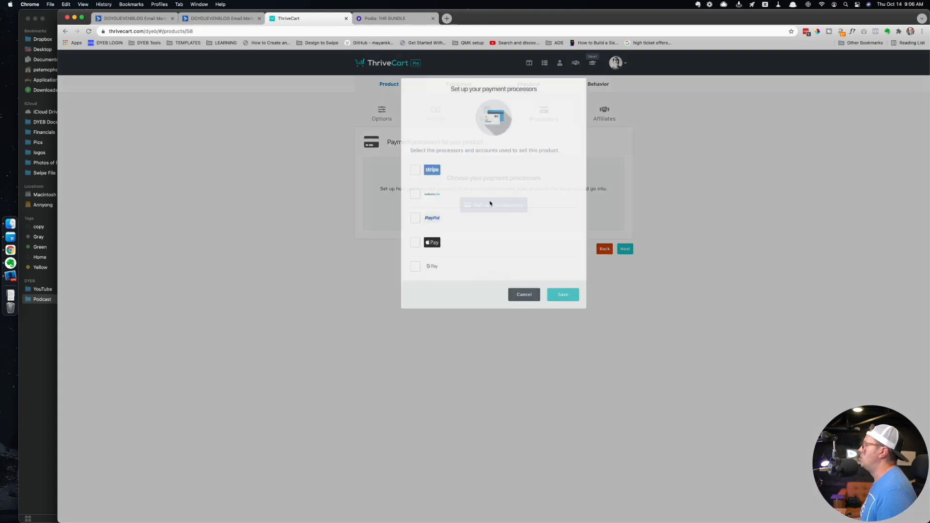
left_click(432, 172)
left_click(434, 220)
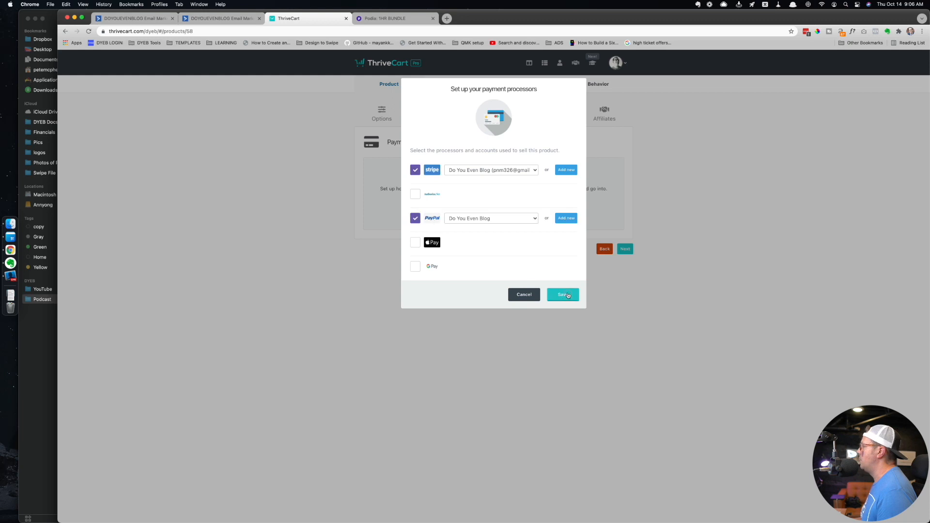
left_click(567, 295)
left_click(625, 228)
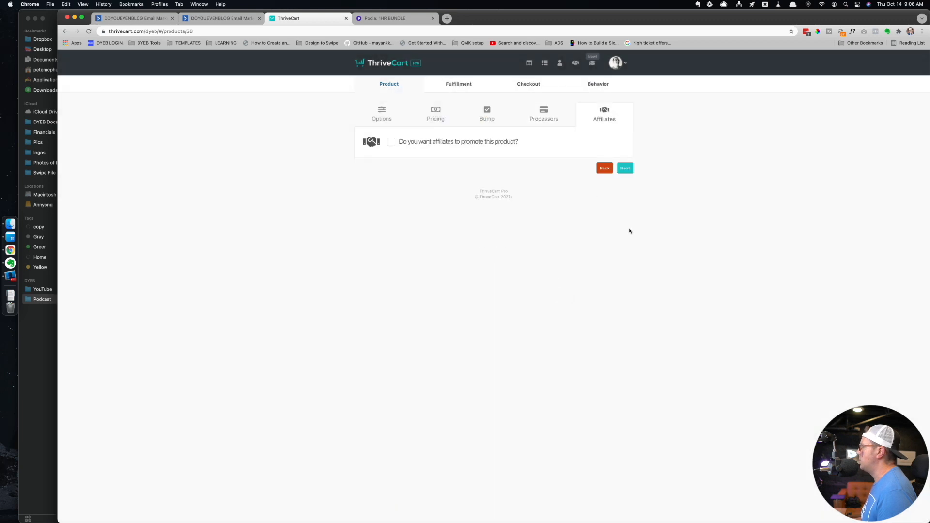
- Fill in the support contact e-mail address in the fulfillment settings
left_click(625, 167)
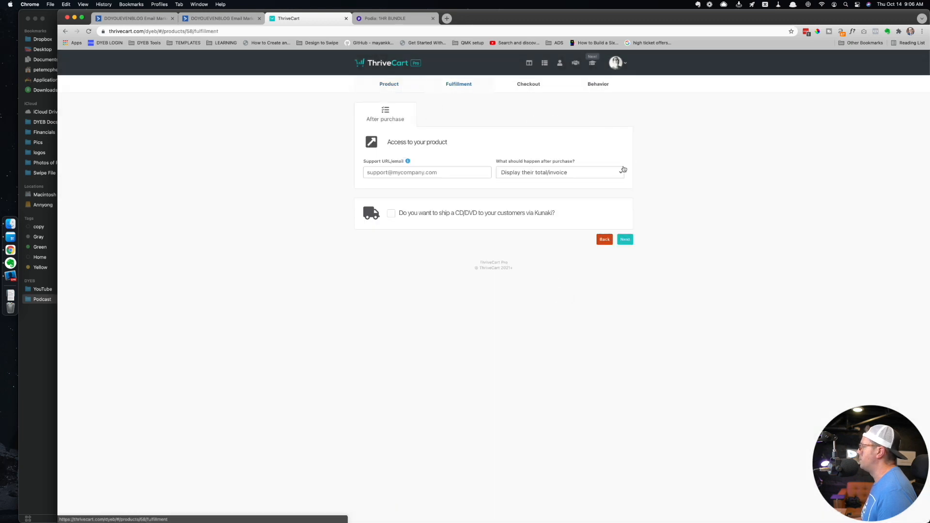
left_click(442, 171)
type(".DDDD")
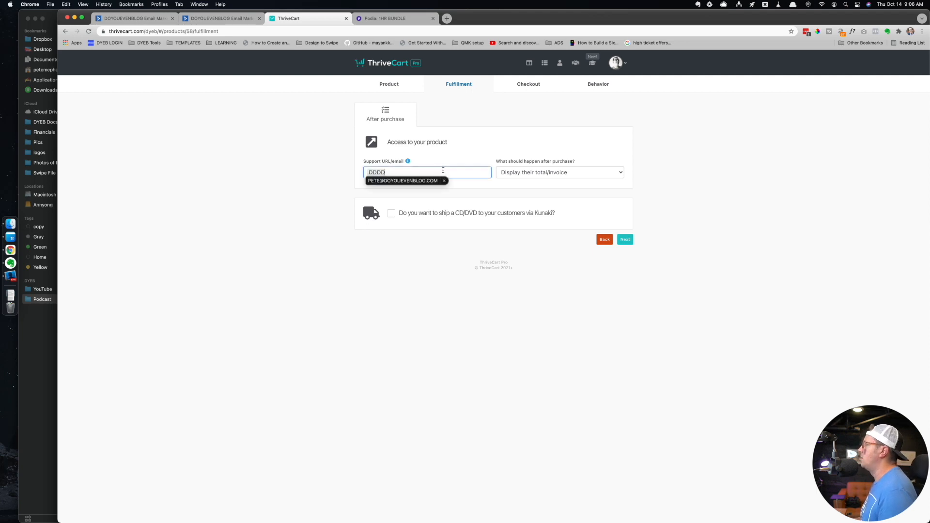
left_click(421, 181)
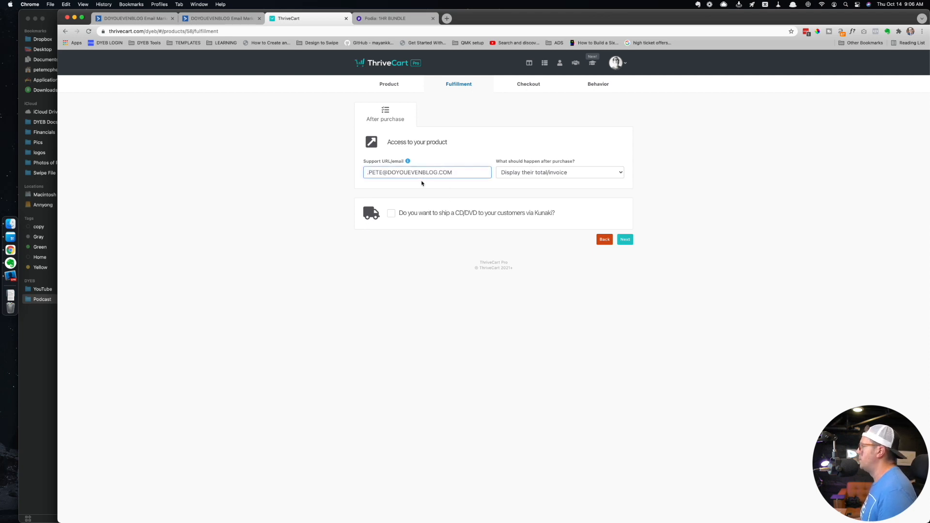
triple_click(435, 171)
type("dddd")
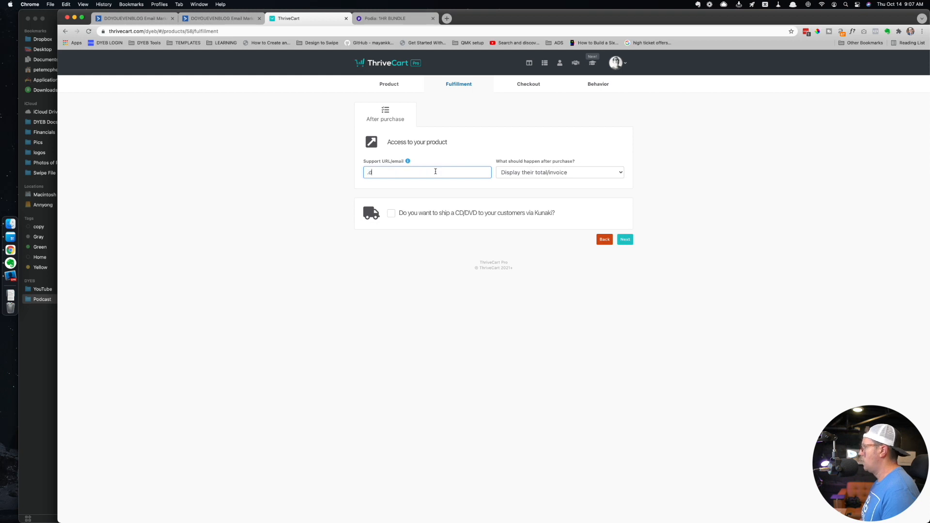
left_click(432, 180)
left_click(705, 240)
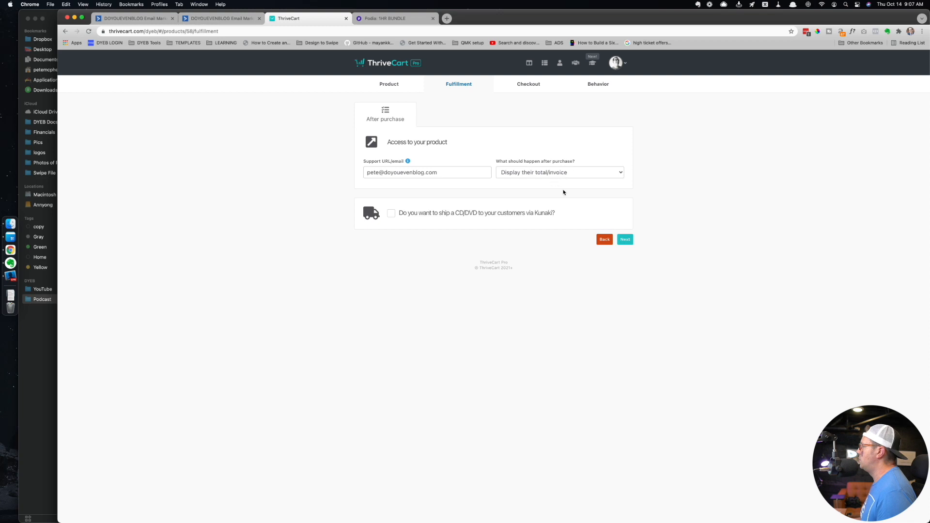
- Keep the standard cart, open the design editor and advance the preview to the success page
left_click(625, 240)
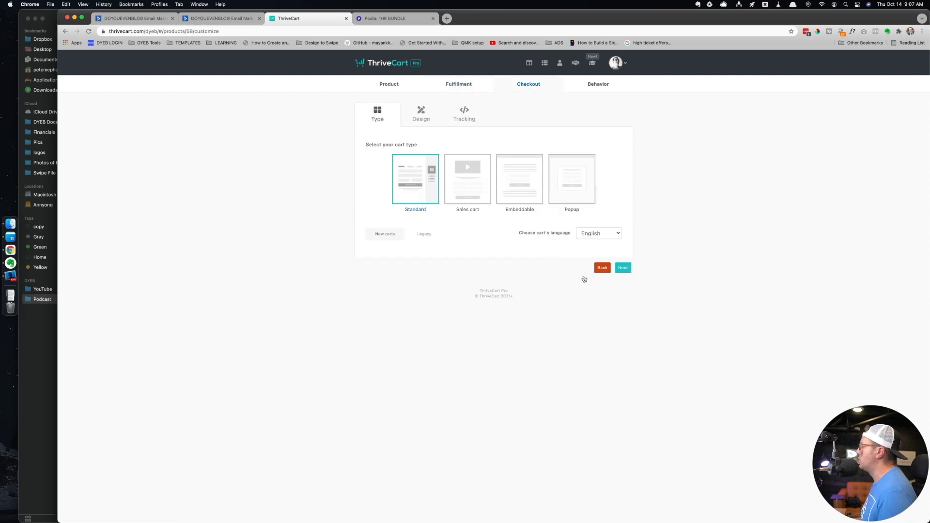
left_click(623, 267)
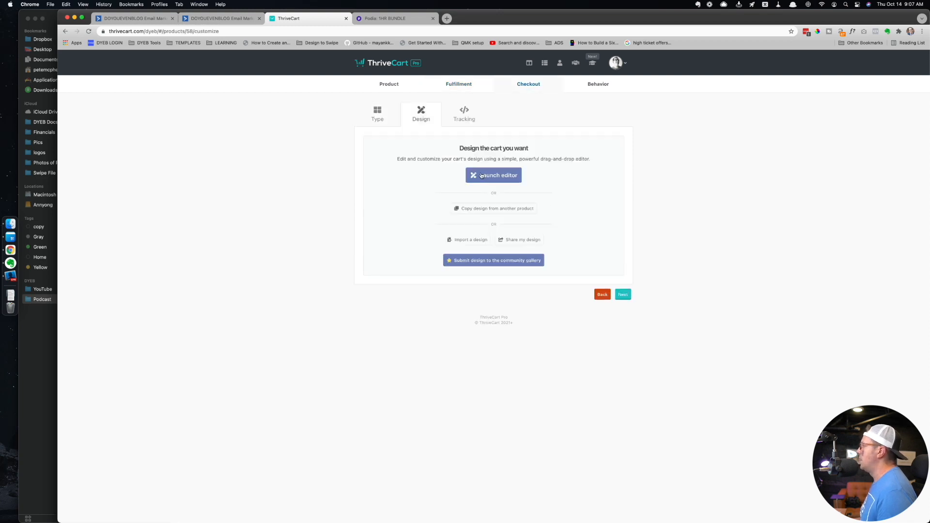
left_click(496, 176)
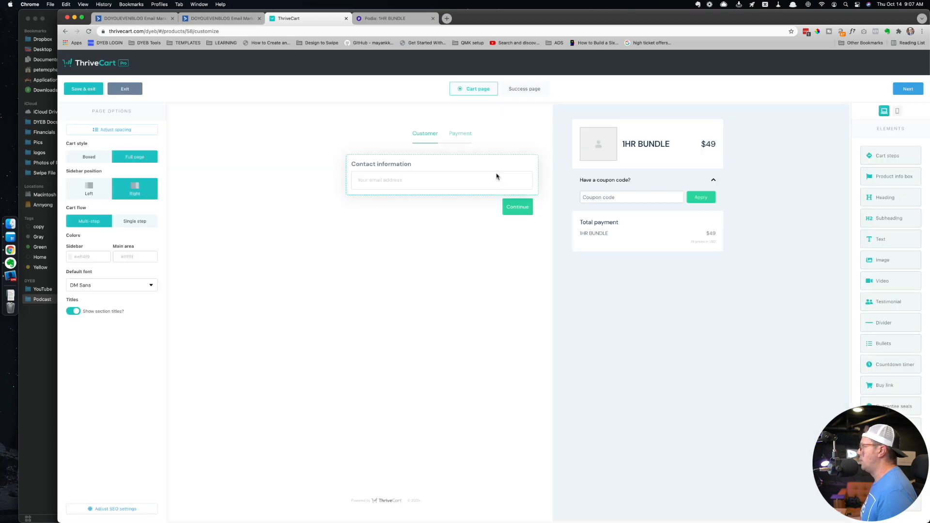
key("super+Tab")
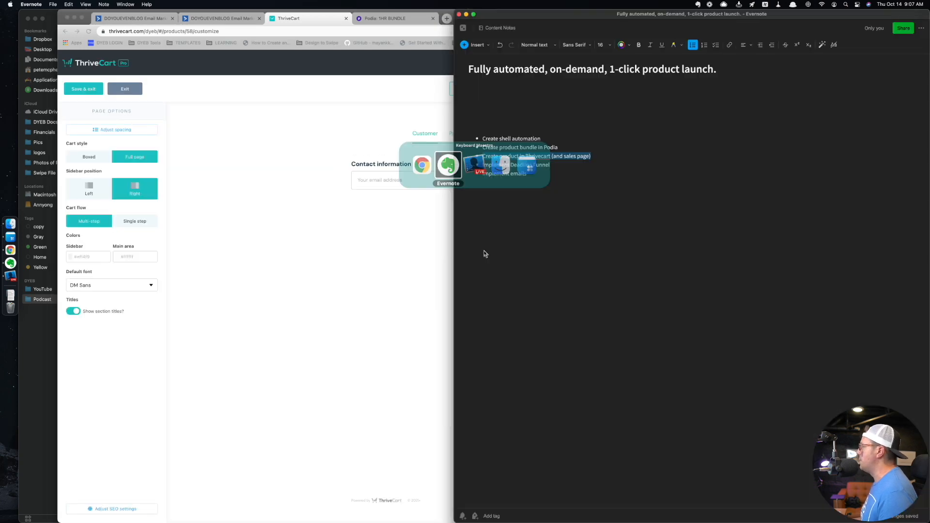
key("super+Tab")
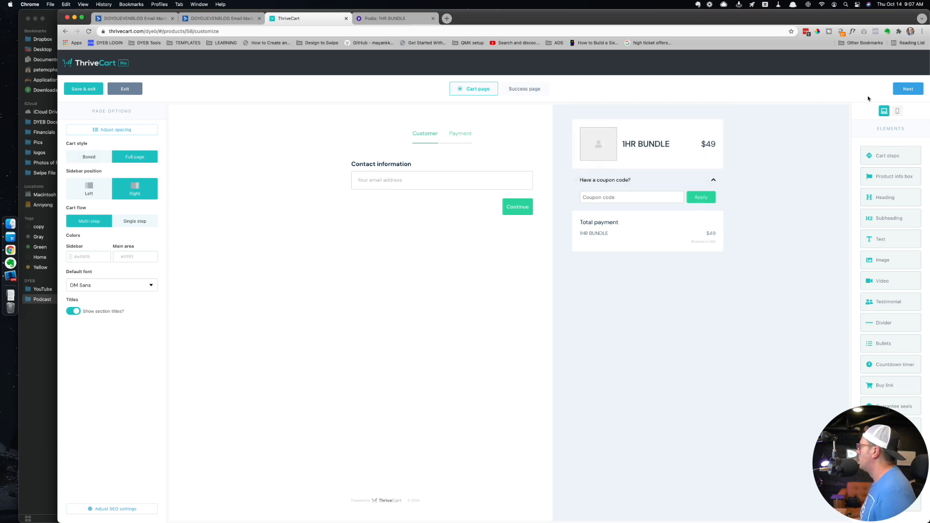
left_click(914, 89)
left_click(910, 89)
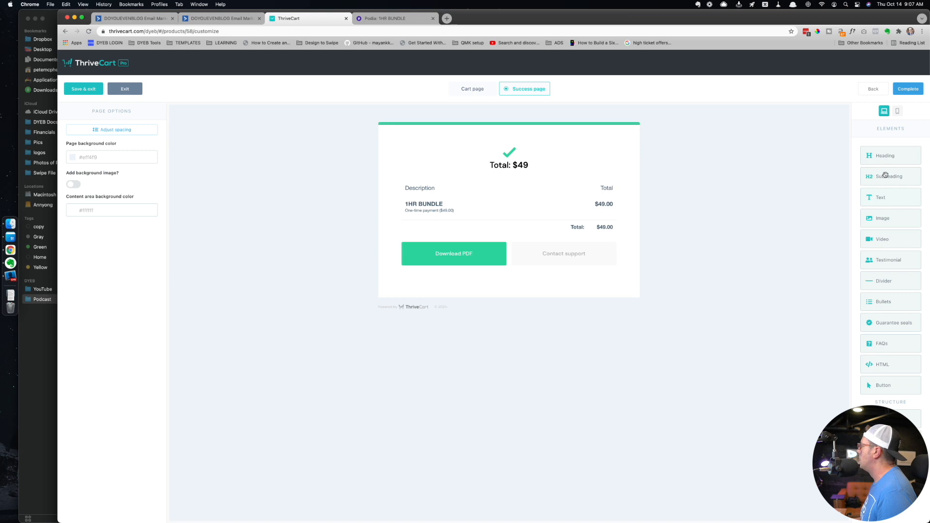
- Add a heading reading 'Woot woot! You grabbed the bundle! Thanks a bunch :)' with two check-your-email lines
left_click_drag(885, 155, 499, 158)
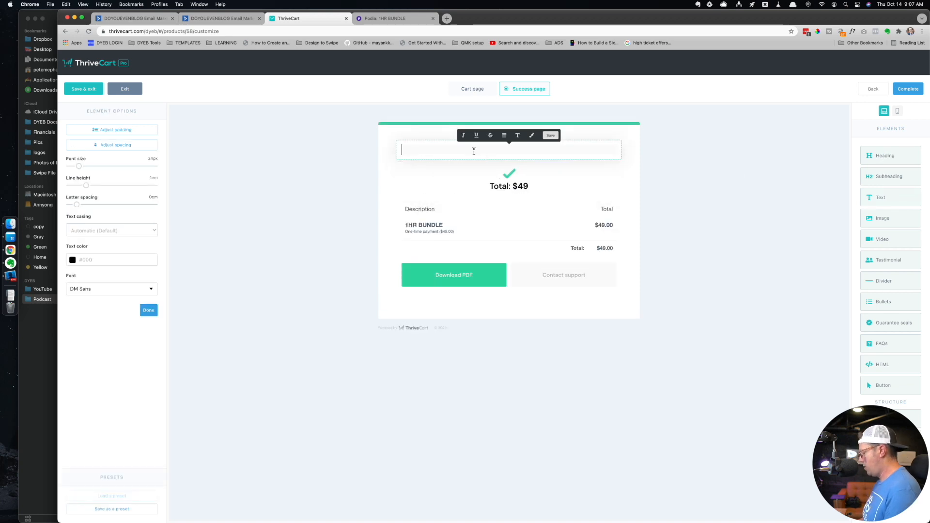
type("Woot woot! You ")
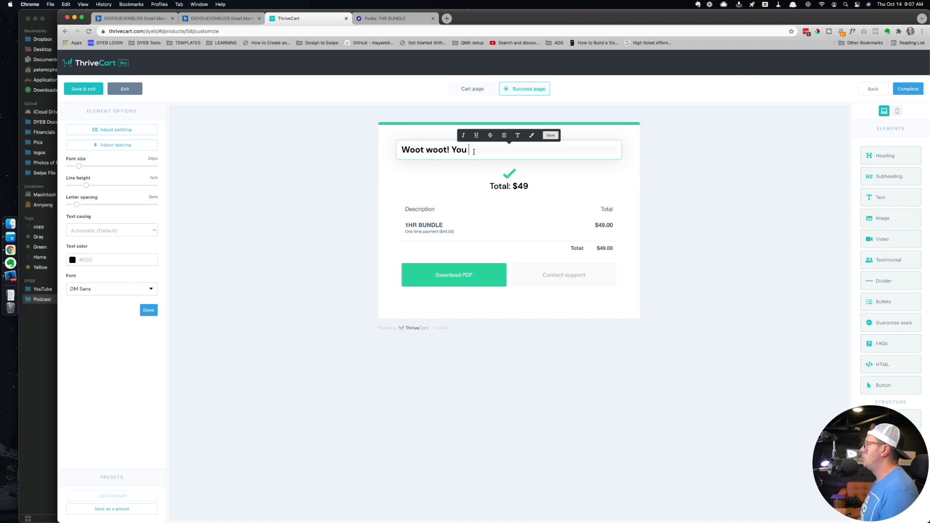
type("grabbed hte bu")
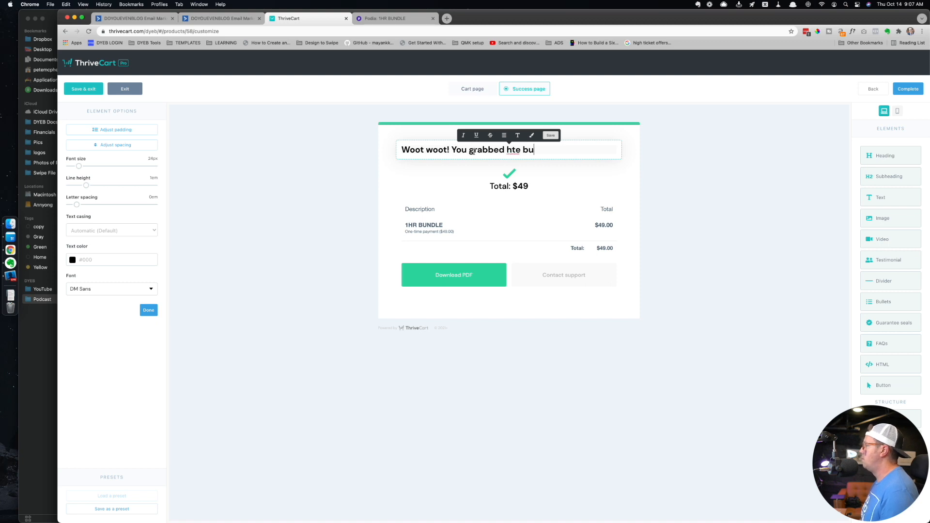
key("BackSpace")
key("BackSpace")
key("BackSpace")
key("BackSpace")
key("BackSpace")
key("BackSpace")
type("the bundle!")
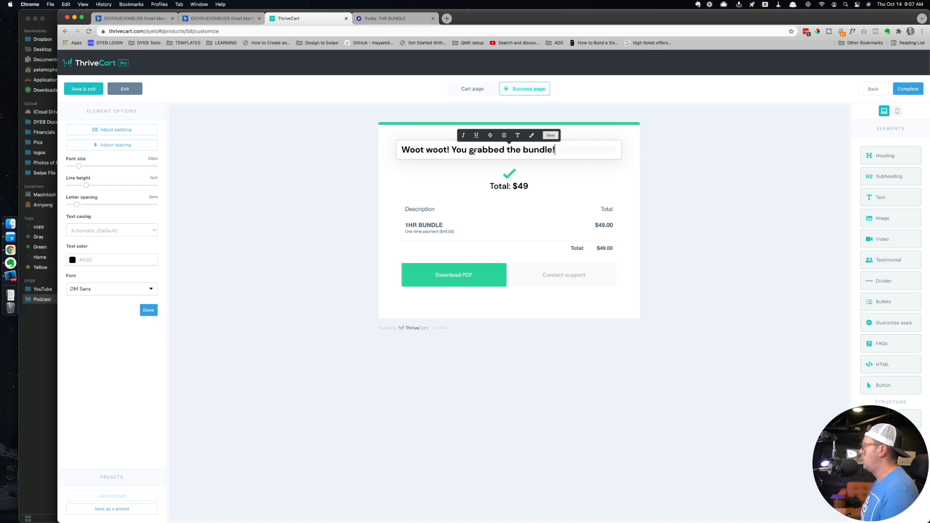
type(" Thanks a bu")
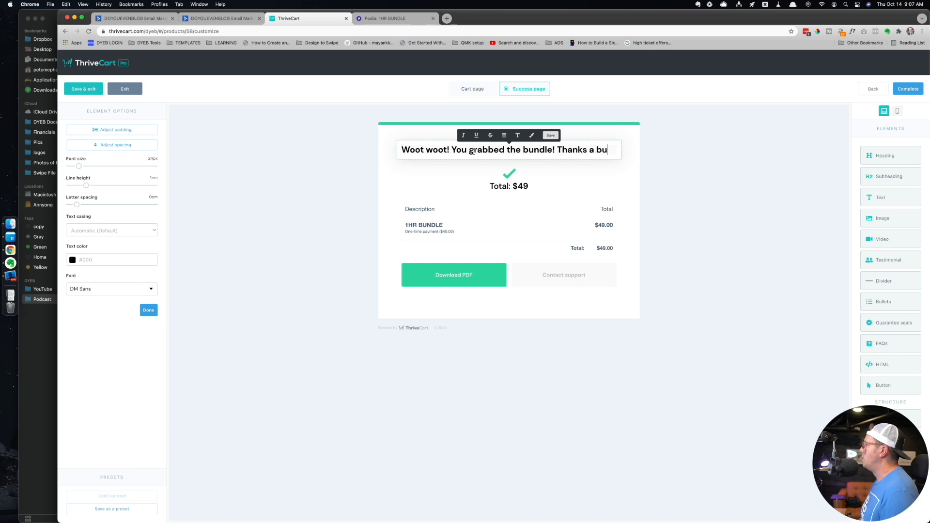
type("nch :)")
key("Return")
key("Return")
type("Now go")
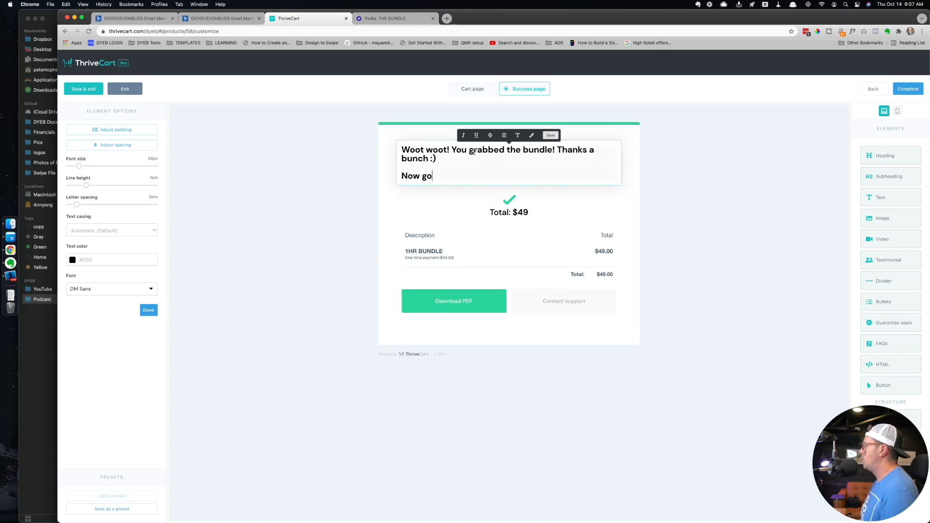
type(" check your email, my friend.")
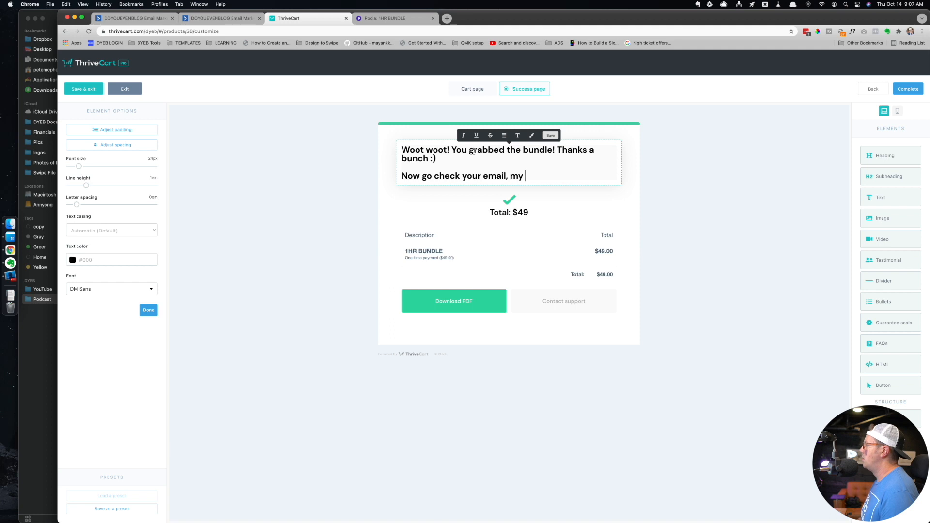
key("Return")
type("That's whe")
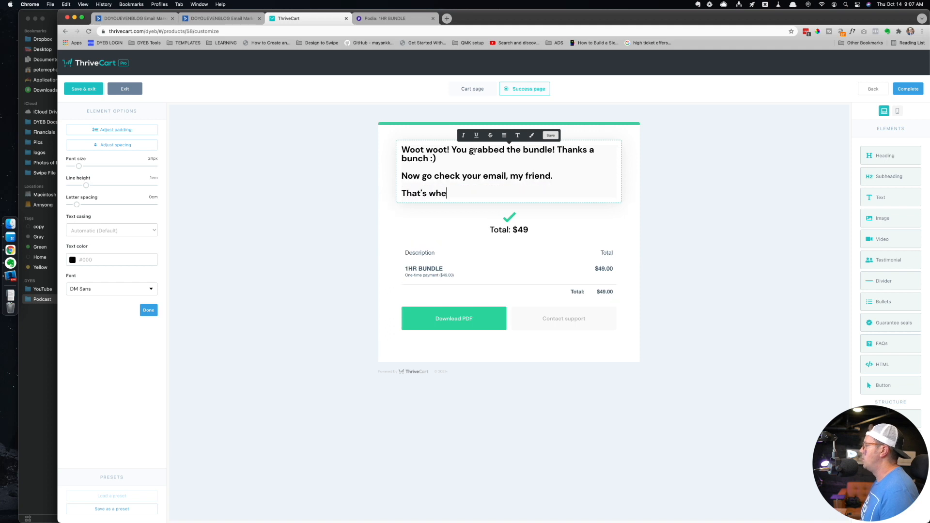
type("re I'm sending your ")
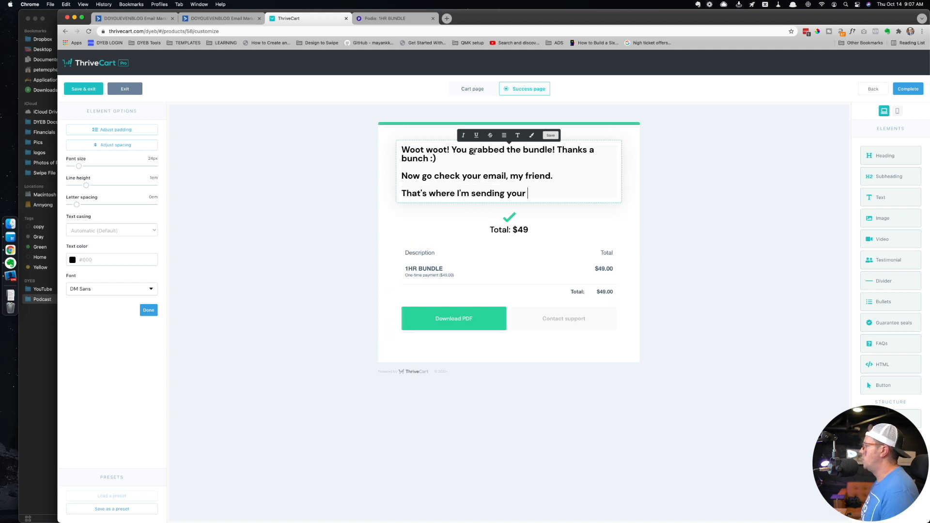
type("goo")
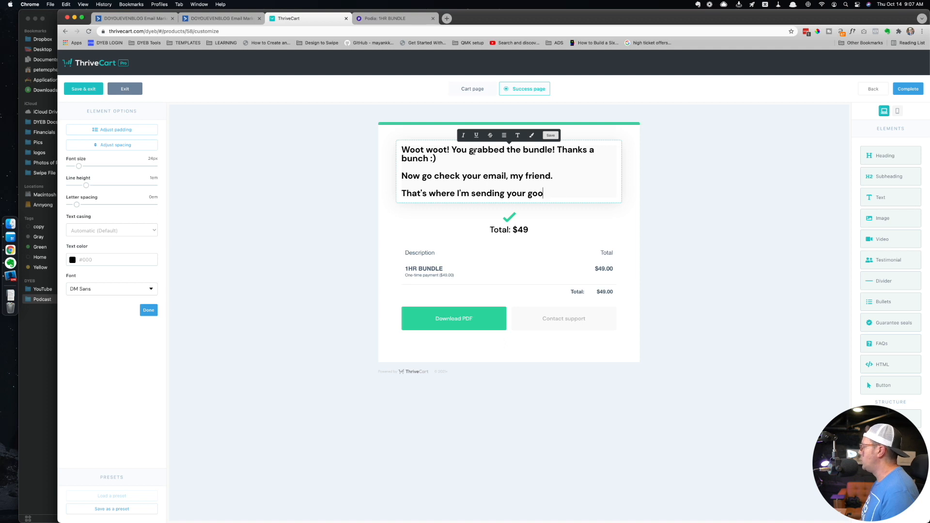
type("giesdies!")
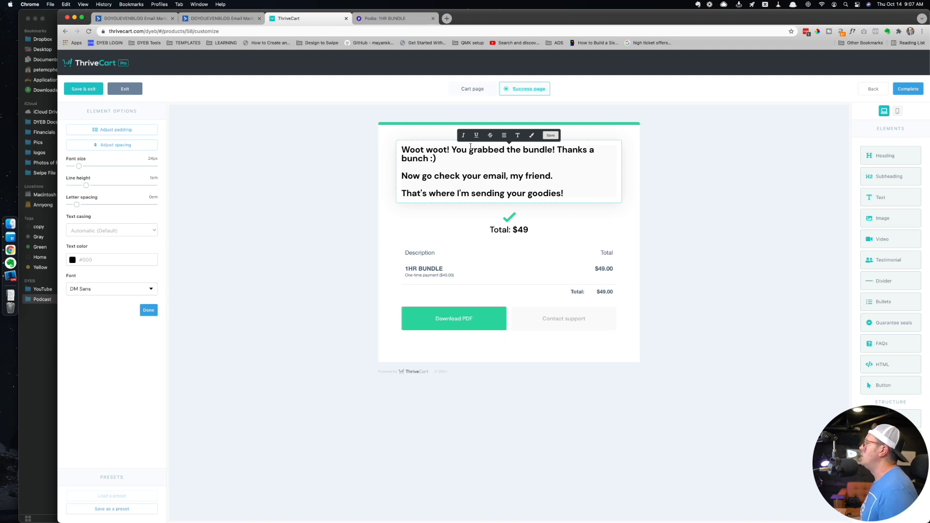
- Centre all the heading text, add a blank line before the last line, and save it
left_click(499, 137)
left_click(504, 159)
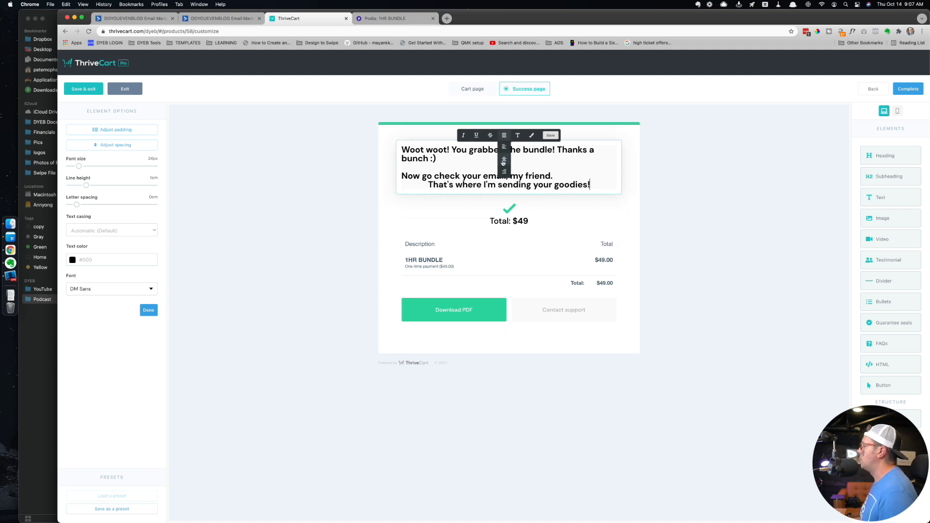
key("super+a")
left_click(504, 160)
left_click(454, 159)
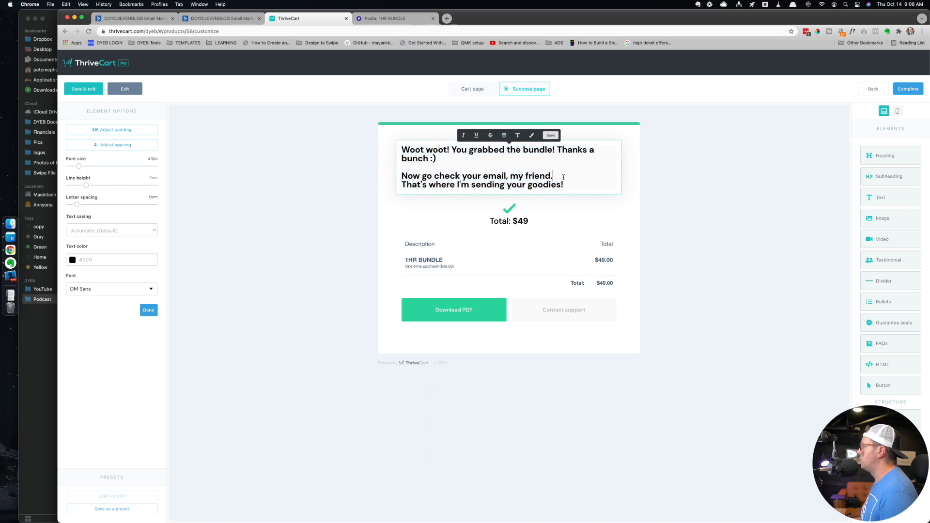
left_click(561, 177)
key("Delete")
key("Return")
key("Return")
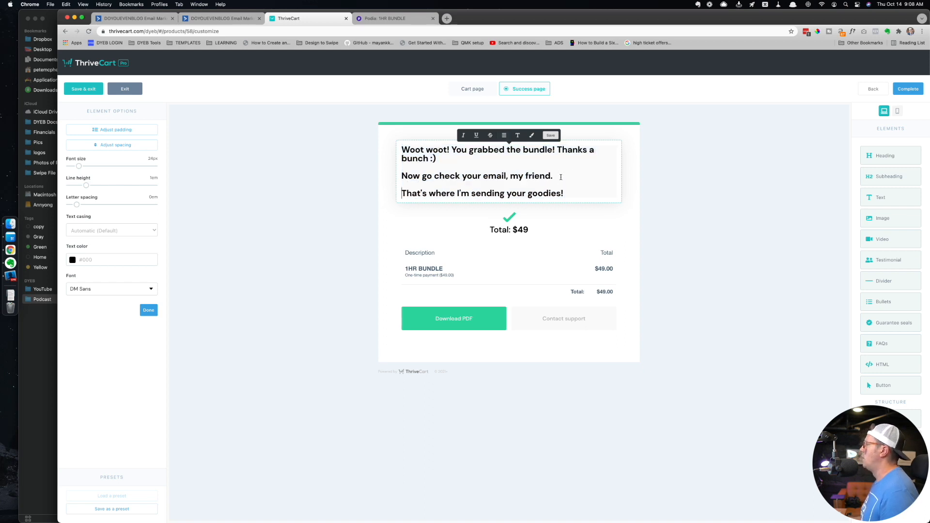
key("super+a")
left_click(504, 159)
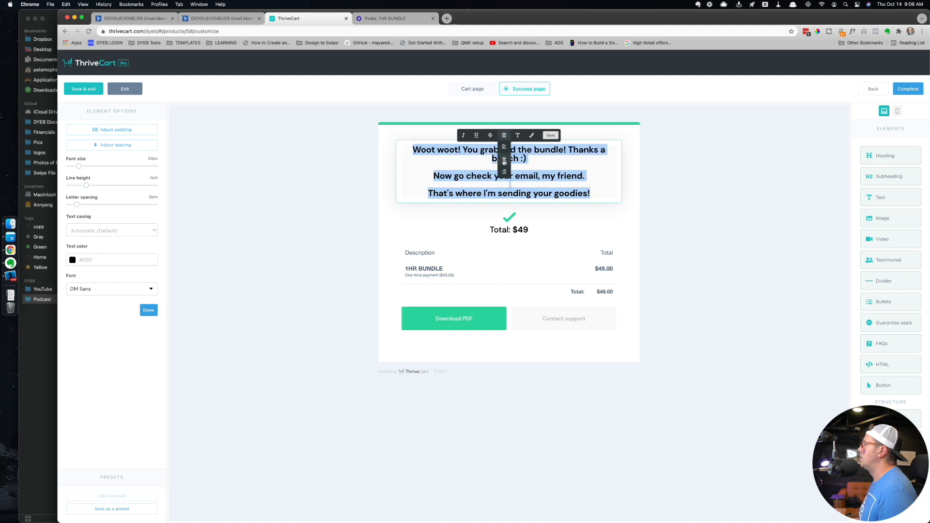
left_click(464, 160)
left_click(550, 136)
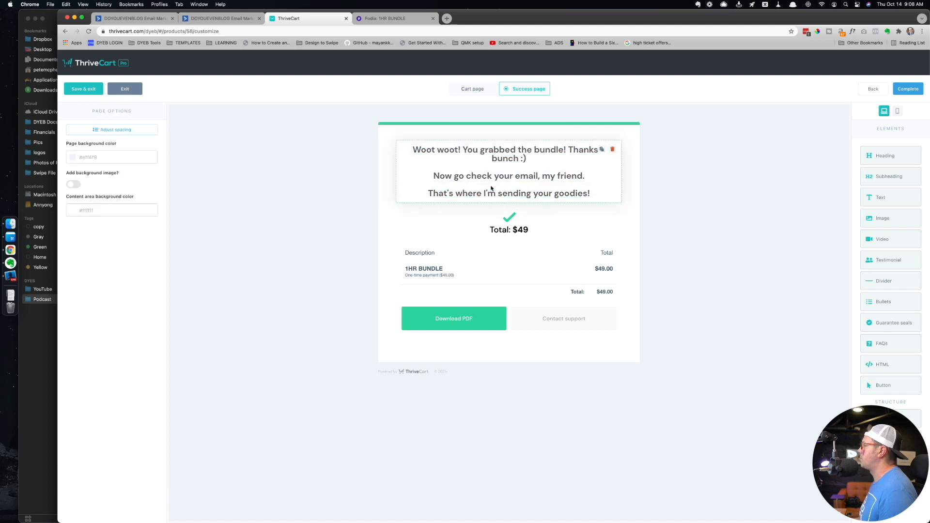
- Reopen the heading and select the whole check-your-email line
double_click(478, 177)
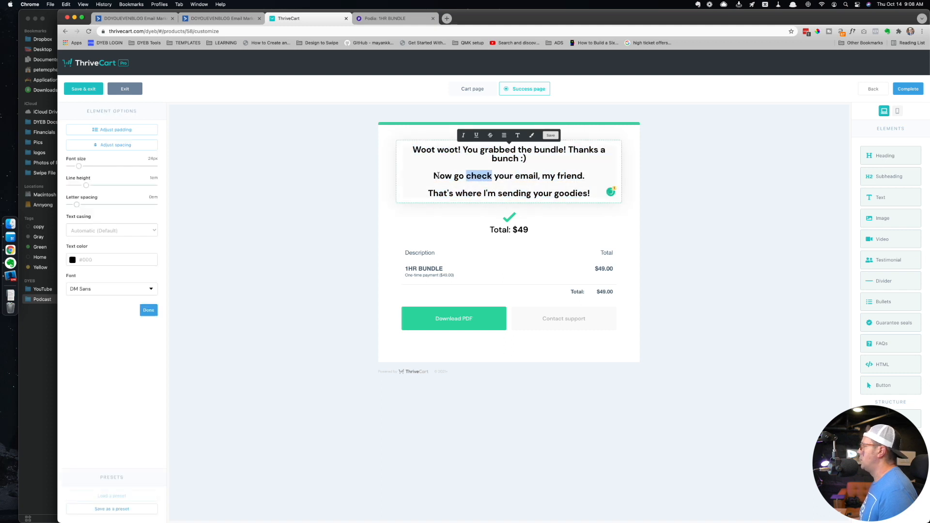
double_click(438, 176)
triple_click(568, 176)
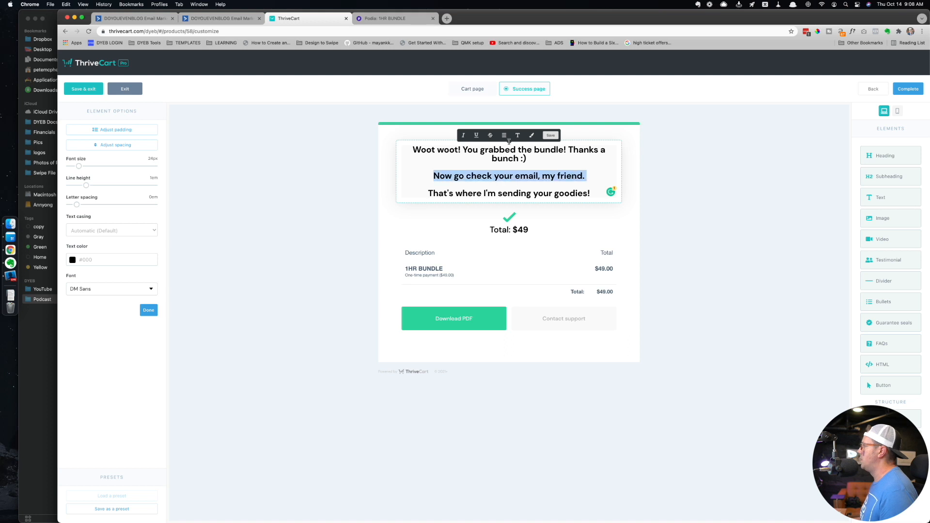
- Highlight the check-your-email line in bright yellow, replacing an initial light purple highlight
left_click(532, 137)
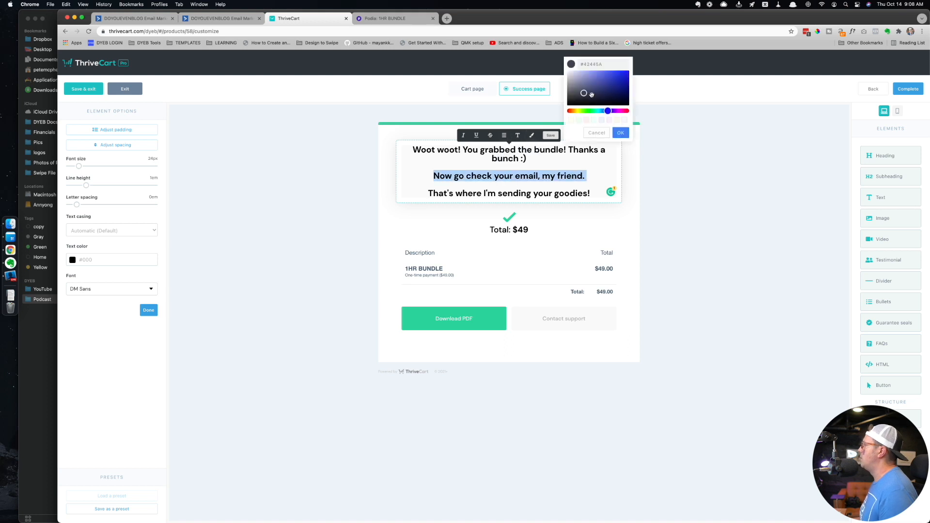
left_click(584, 76)
left_click_drag(586, 76, 582, 75)
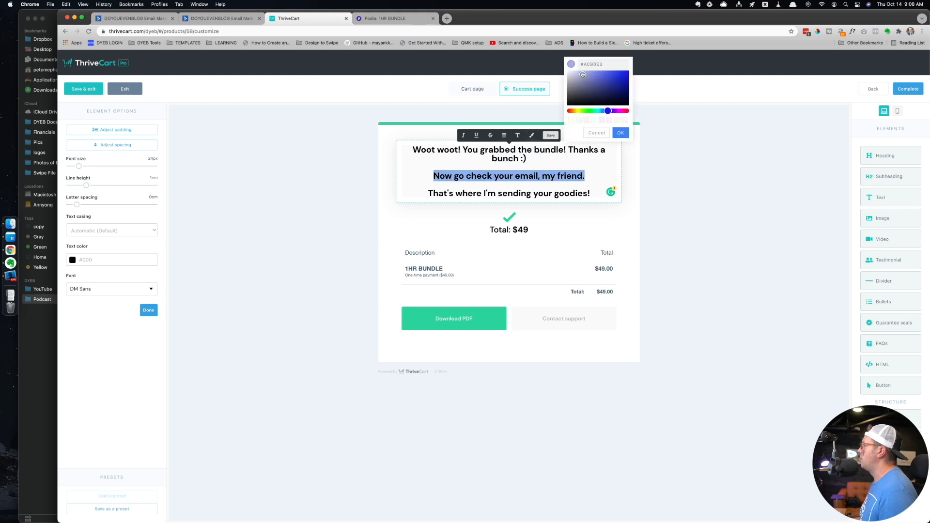
left_click(620, 133)
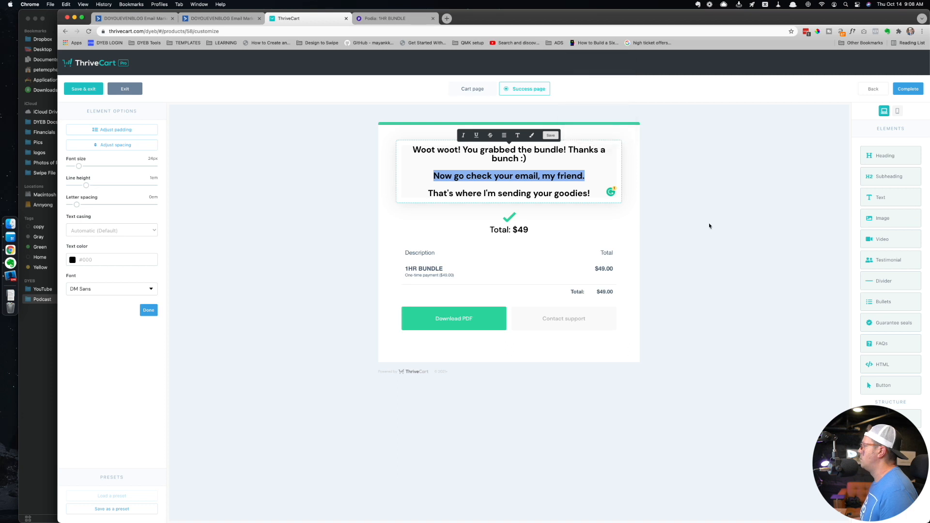
left_click(550, 136)
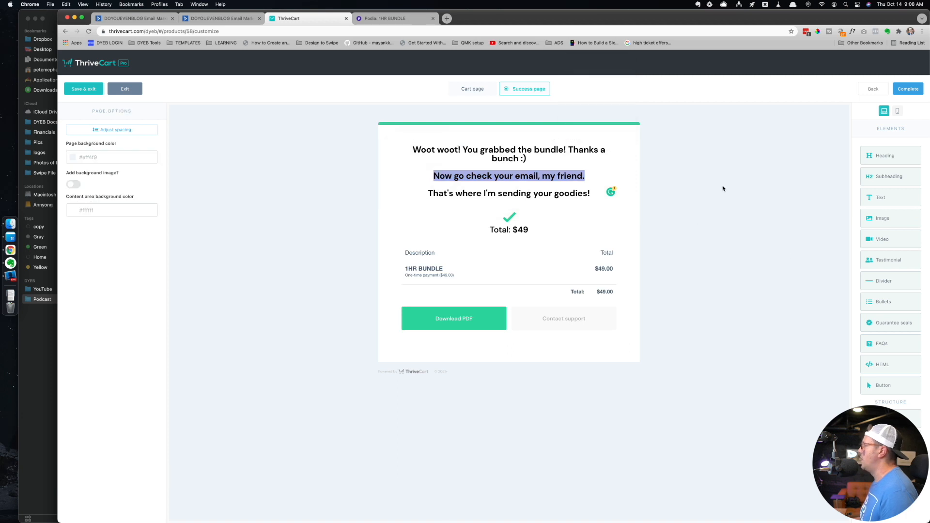
left_click(492, 178)
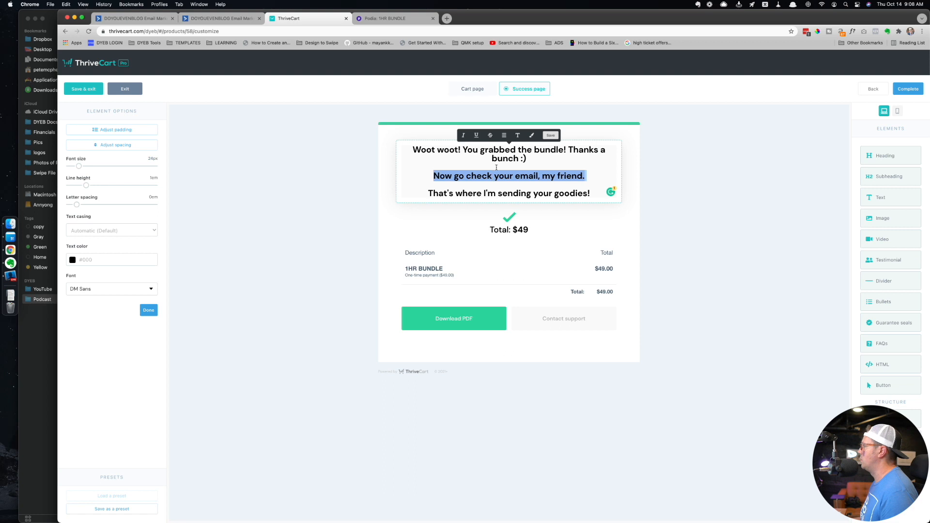
left_click(531, 135)
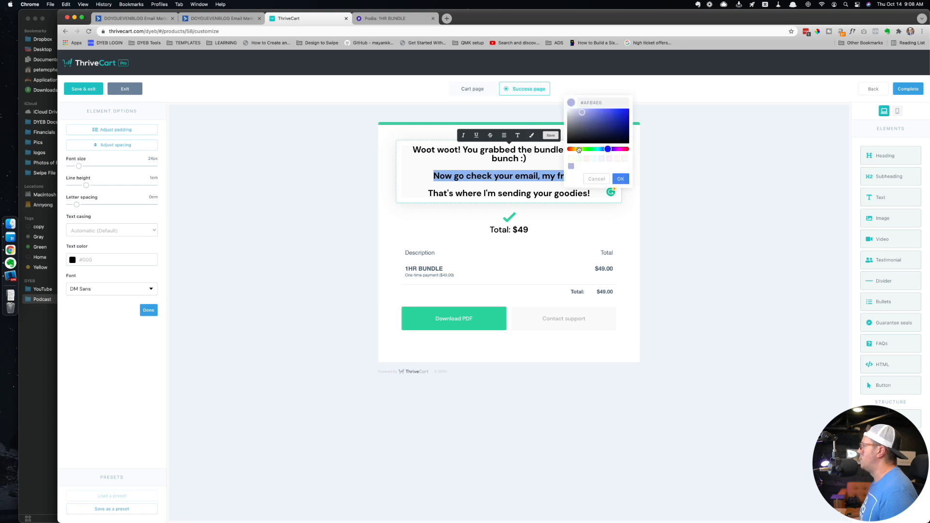
left_click(579, 150)
left_click_drag(585, 121, 611, 107)
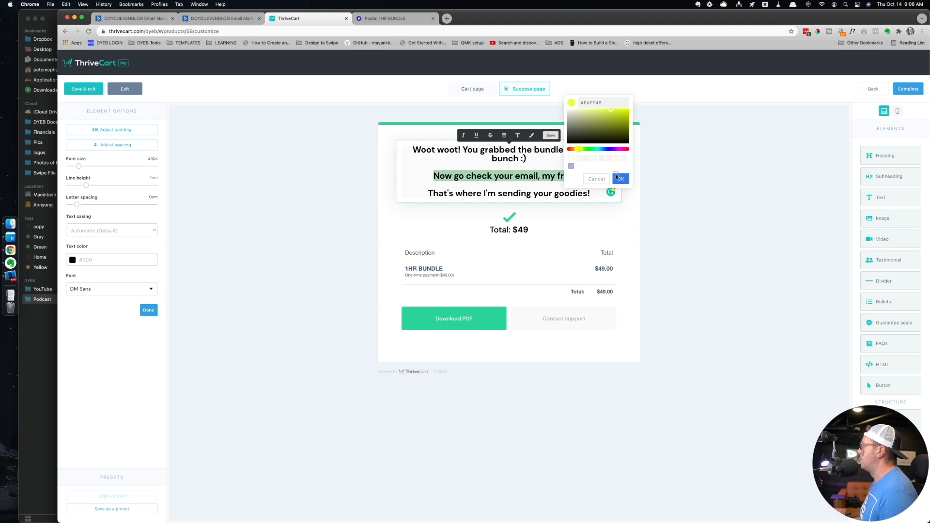
left_click(681, 181)
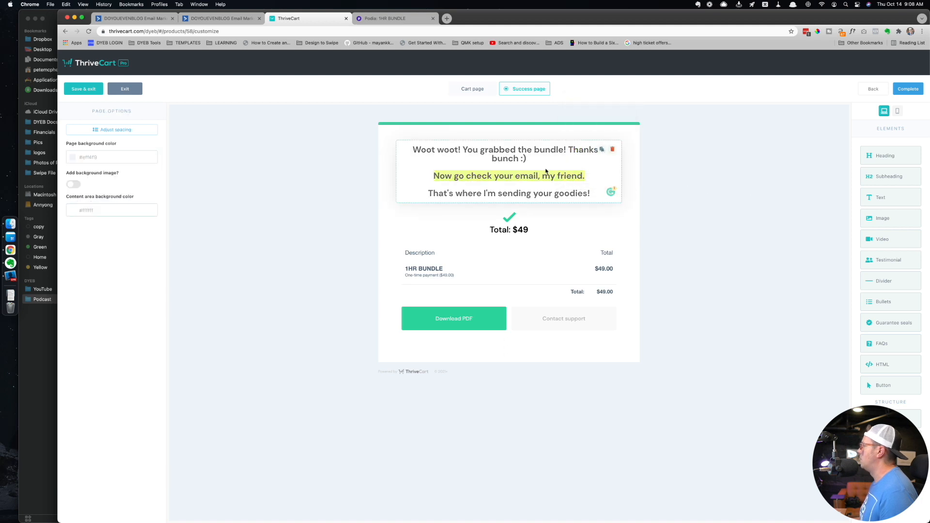
- Hide the Download PDF and Contact support buttons in the order summary block
left_click(459, 332)
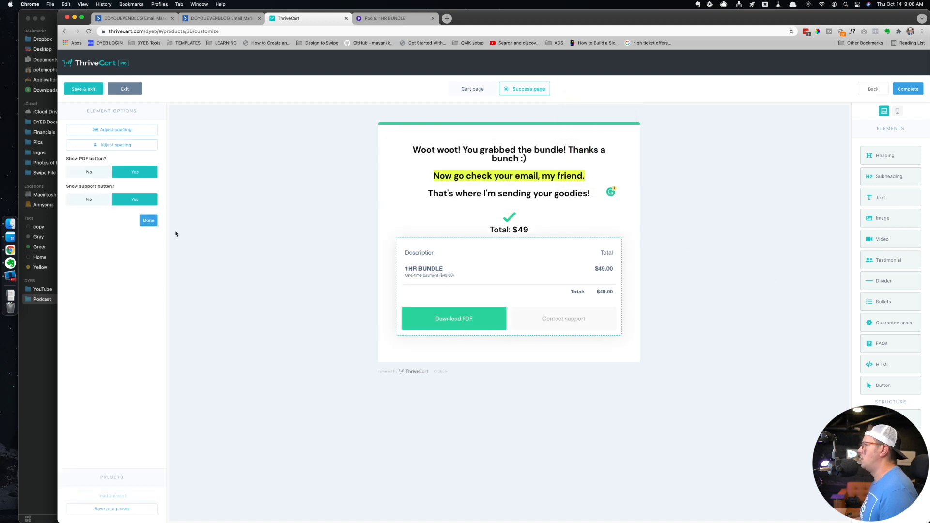
left_click(81, 172)
left_click(96, 199)
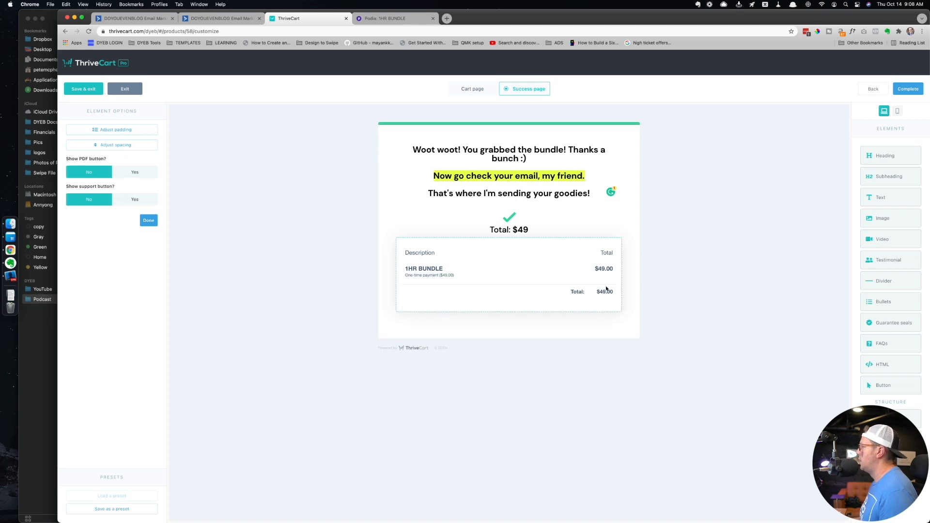
left_click(150, 221)
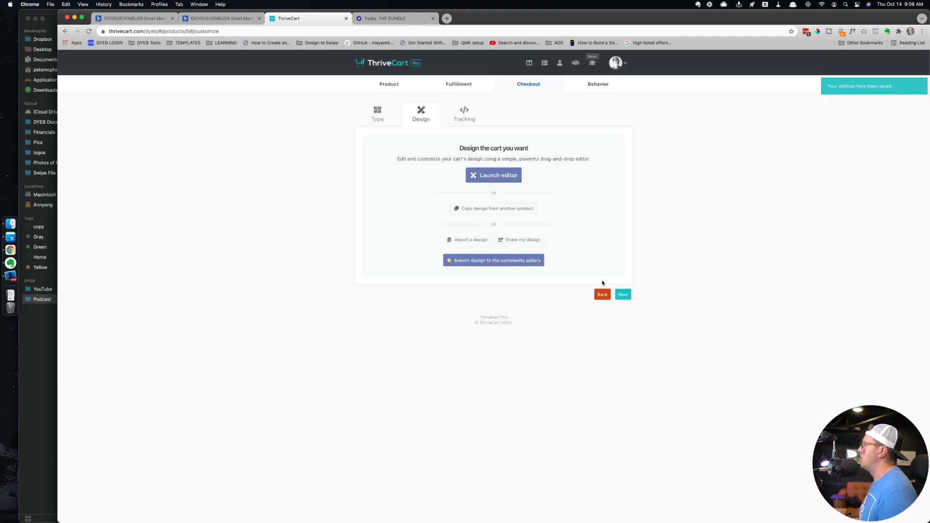
- Add a Behavior rule that adds buyers to the DYEB list
left_click(618, 297)
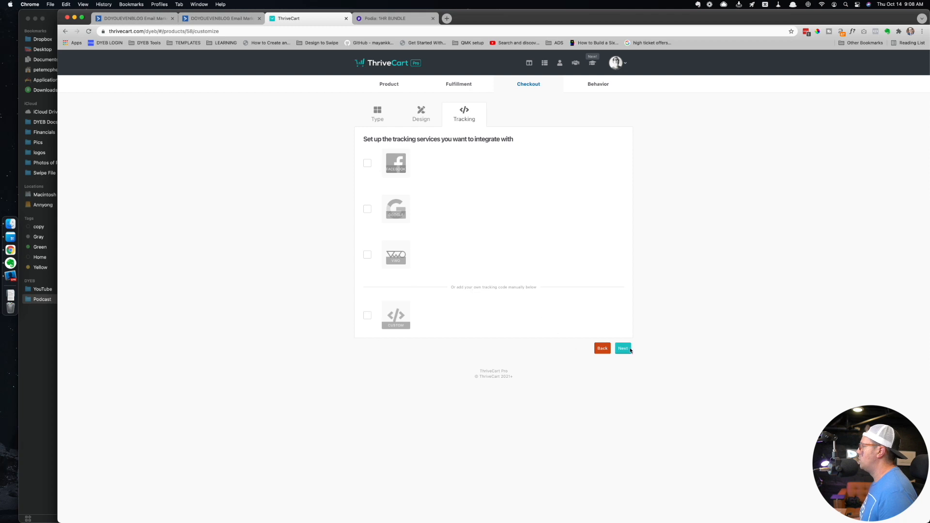
left_click(622, 348)
left_click(492, 201)
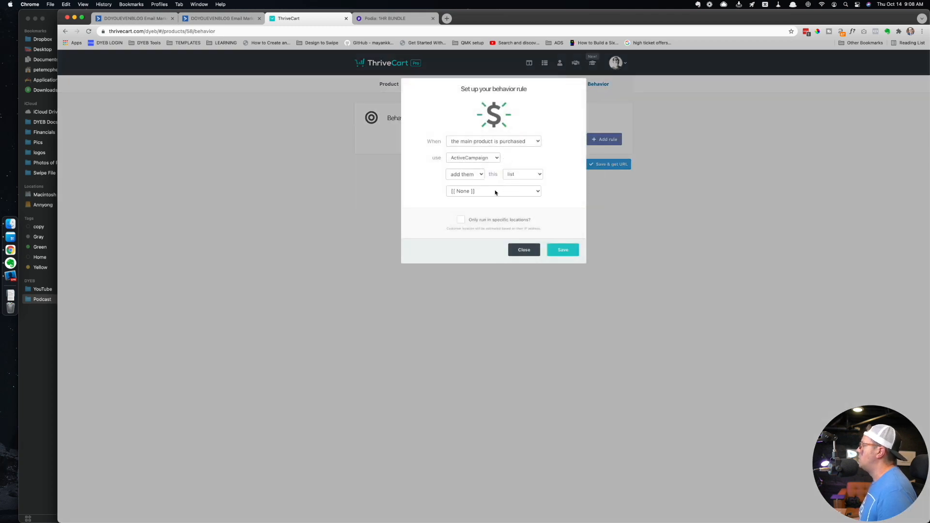
left_click(495, 192)
left_click(490, 199)
left_click(562, 249)
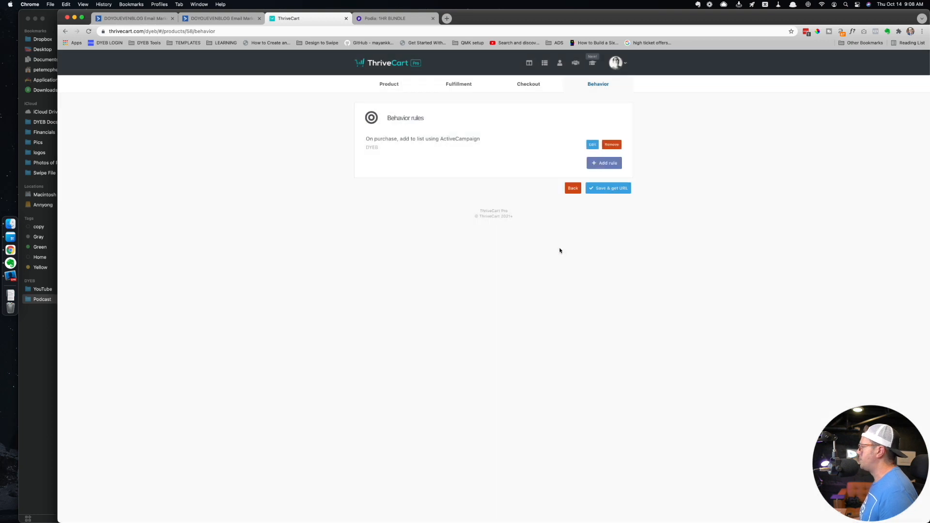
- Add a rule tagging buyers 'Purchased - 1HR BUNDLE 49', then save the product and get its URL
left_click(600, 165)
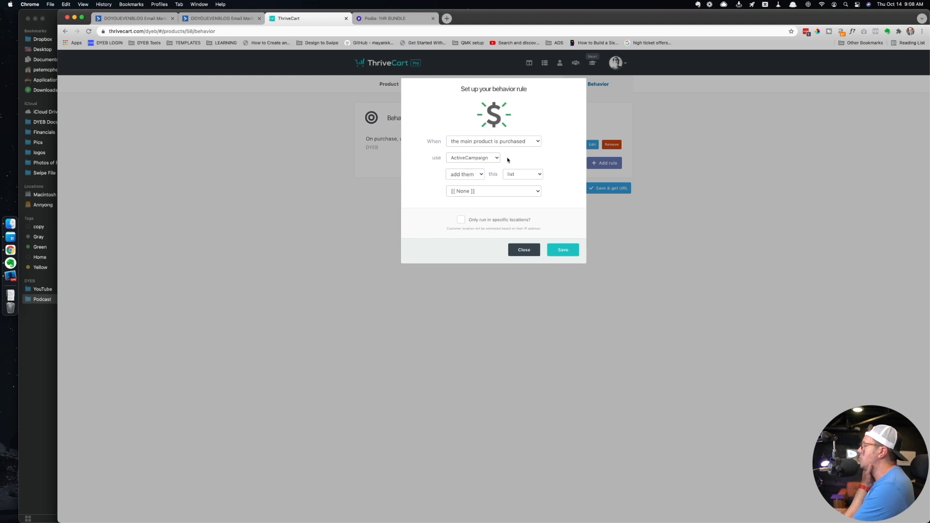
left_click(465, 175)
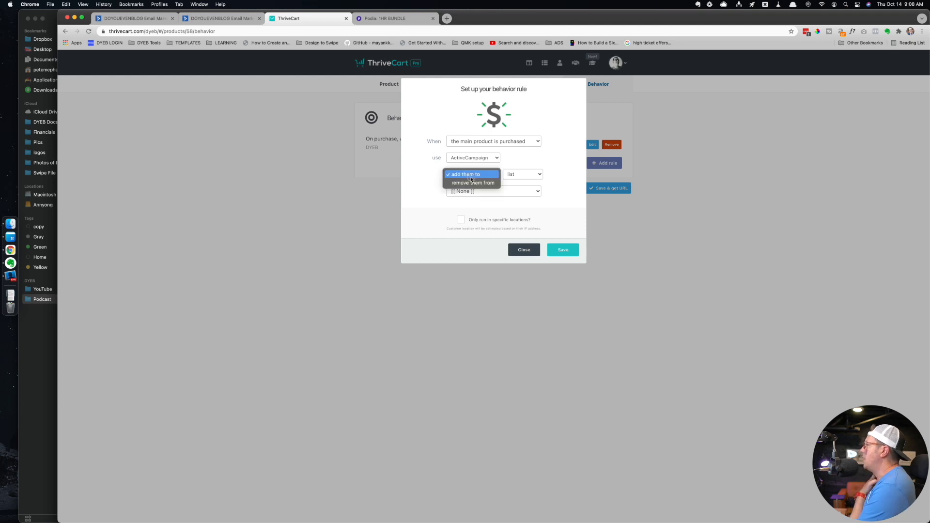
left_click(509, 175)
left_click(518, 190)
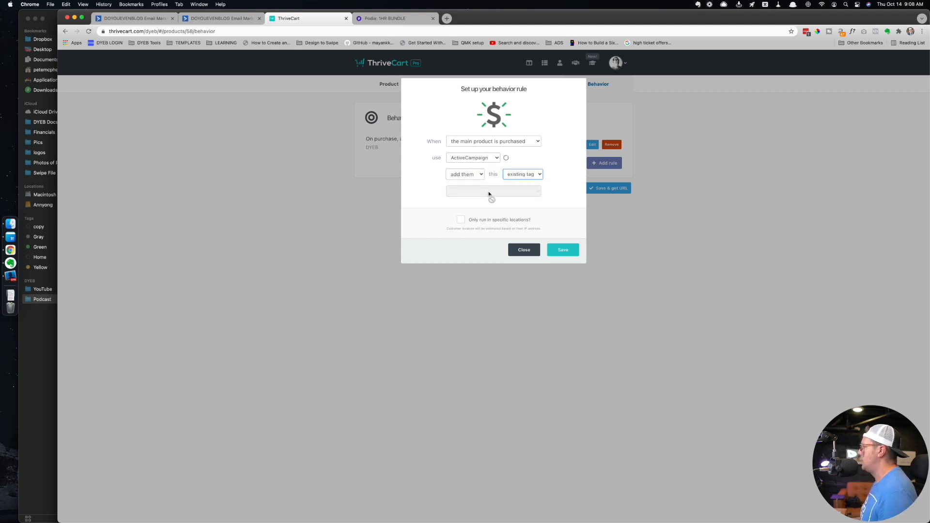
left_click(489, 193)
scroll(496, 272, "down", 20)
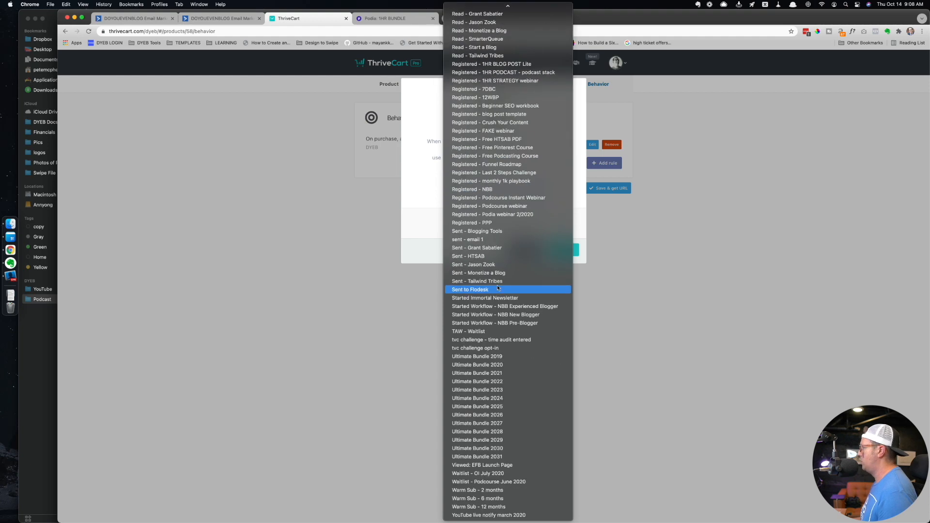
scroll(497, 287, "up", 15)
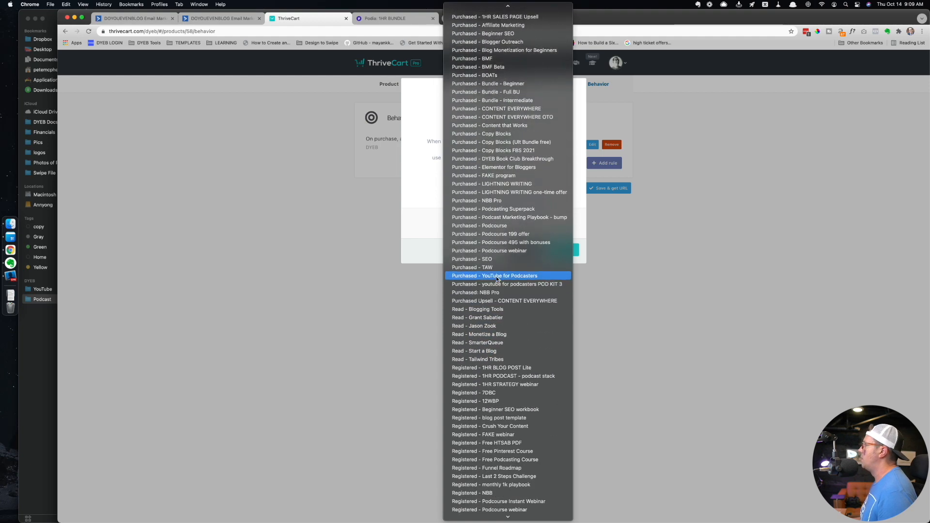
scroll(497, 279, "up", 5)
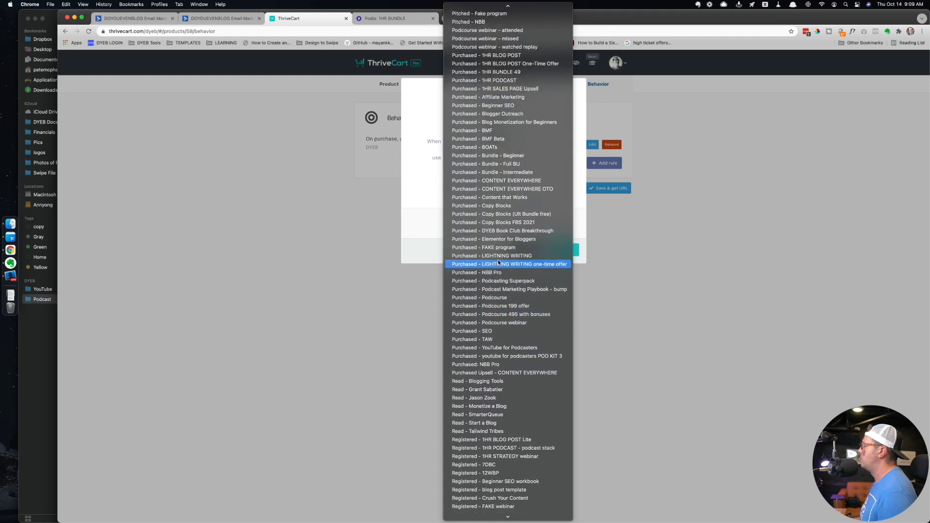
scroll(499, 263, "up", 2)
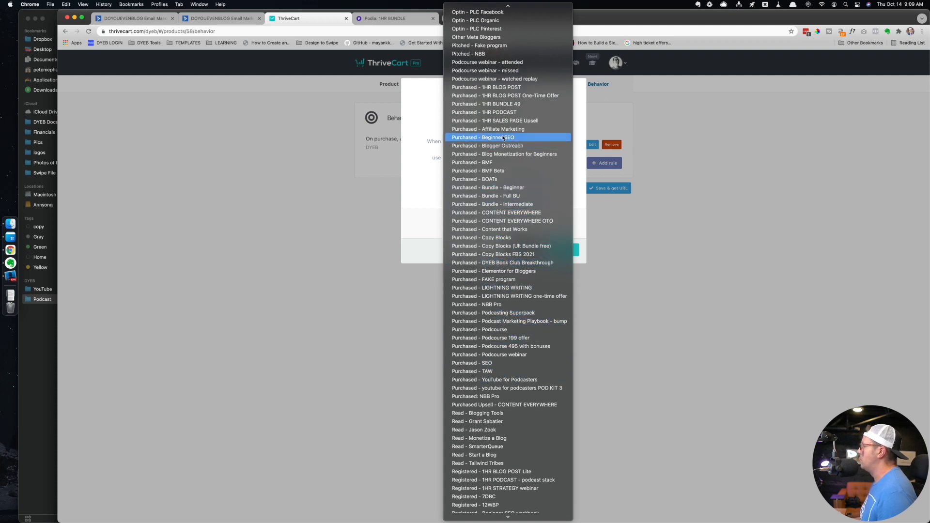
left_click(504, 104)
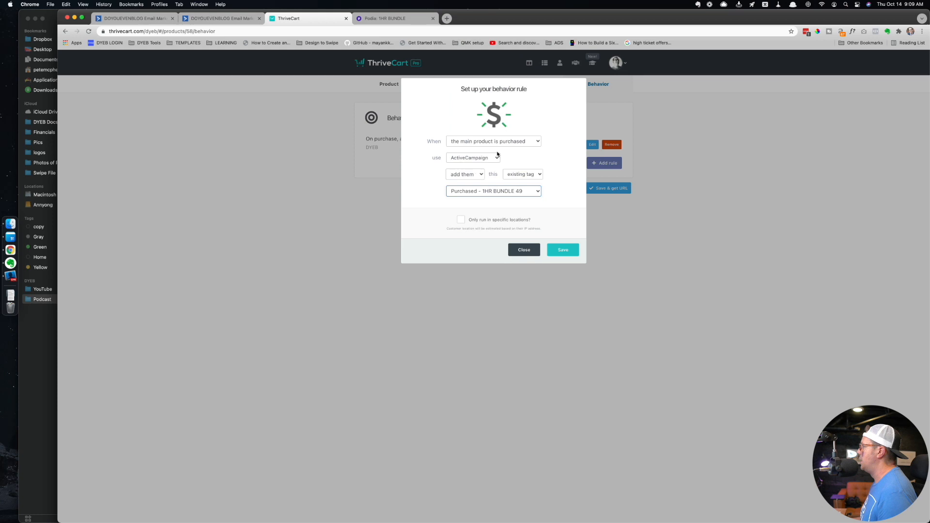
left_click(564, 249)
left_click(605, 211)
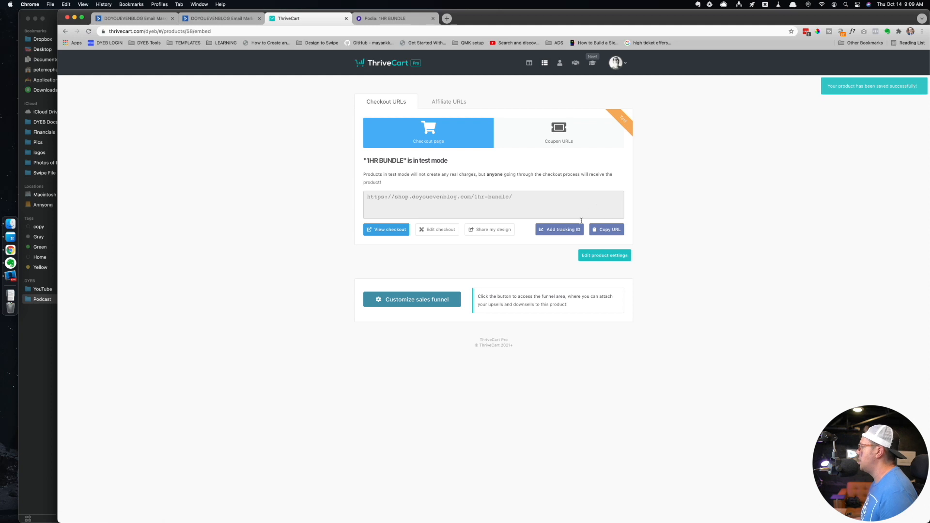
- Preview the 1HR BUNDLE checkout and mark 'Implement Deadline Funnel' in the launch checklist
left_click(398, 229)
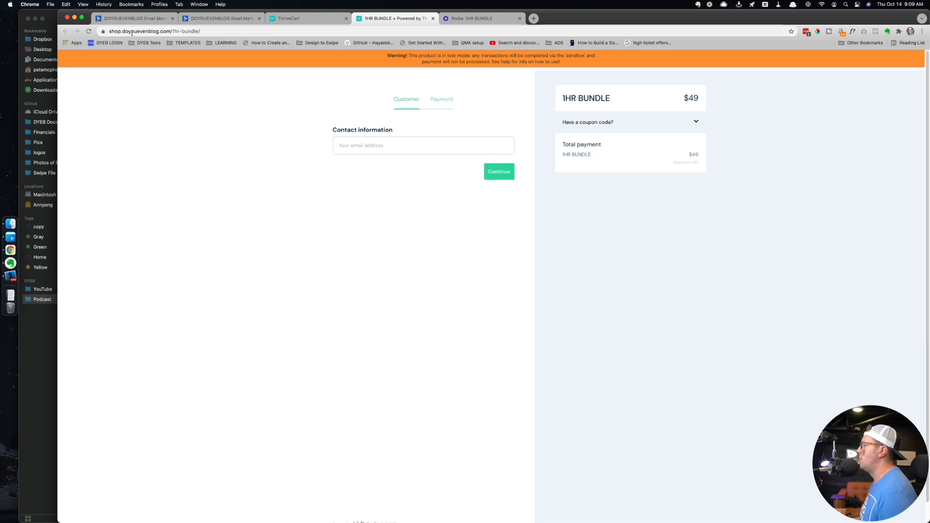
key("super+Tab")
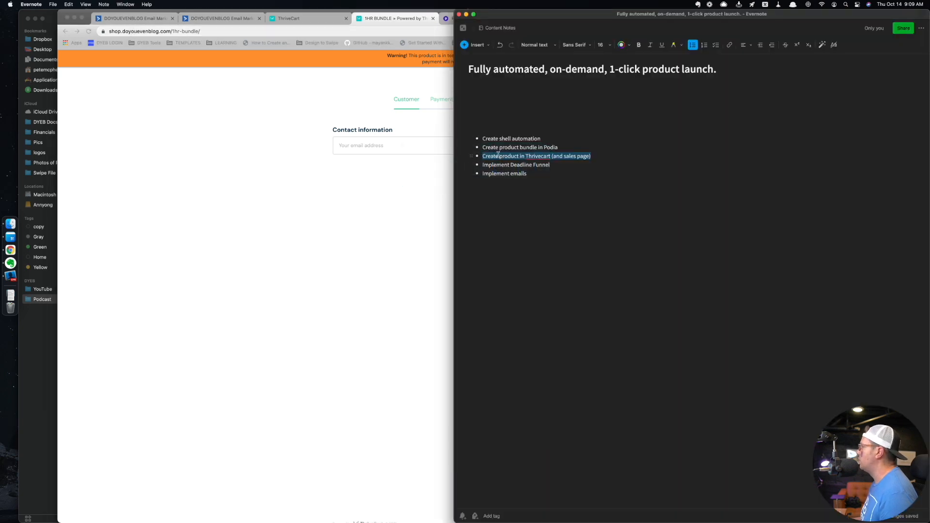
triple_click(500, 164)
left_click(535, 184)
left_click(356, 205)
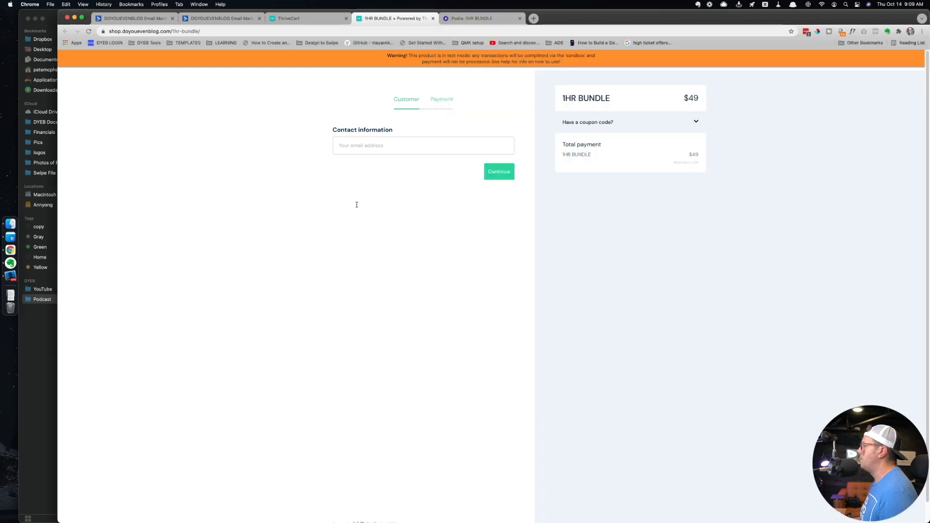
- Open a new browser tab and go to the Deadline Funnel website
left_click(182, 31)
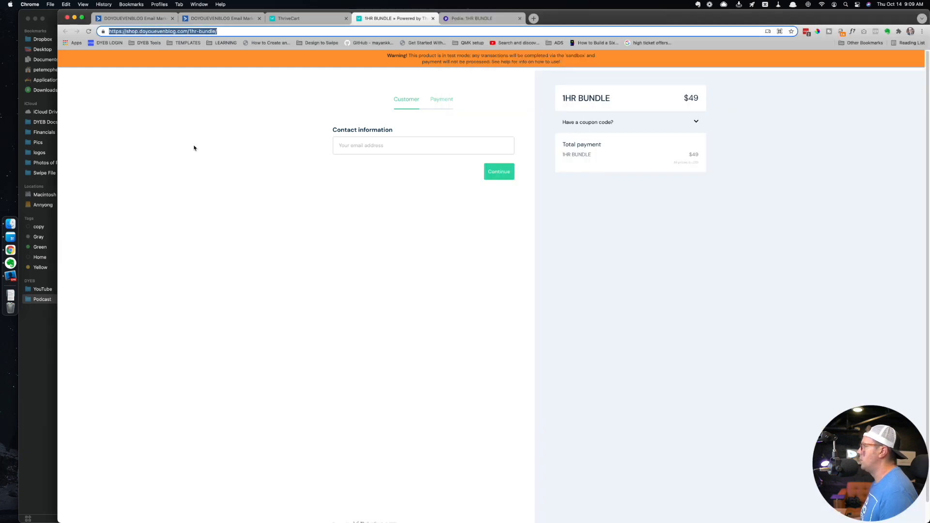
key("super+t")
type("dead")
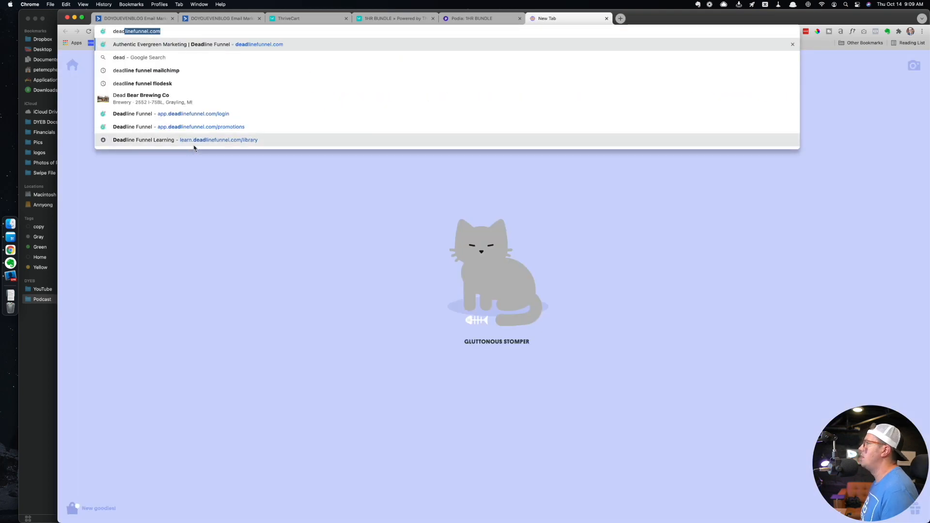
key("Return")
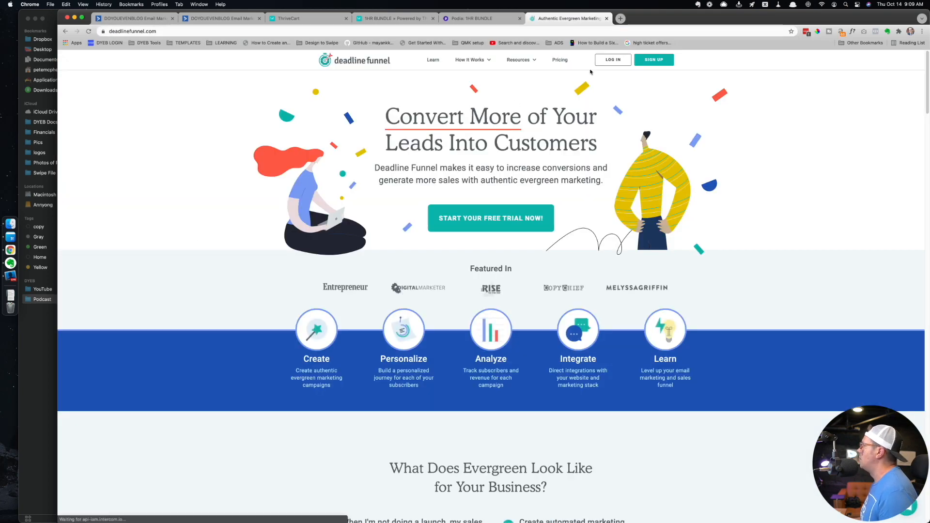
- Log in to Deadline Funnel with the saved browser login
left_click(611, 60)
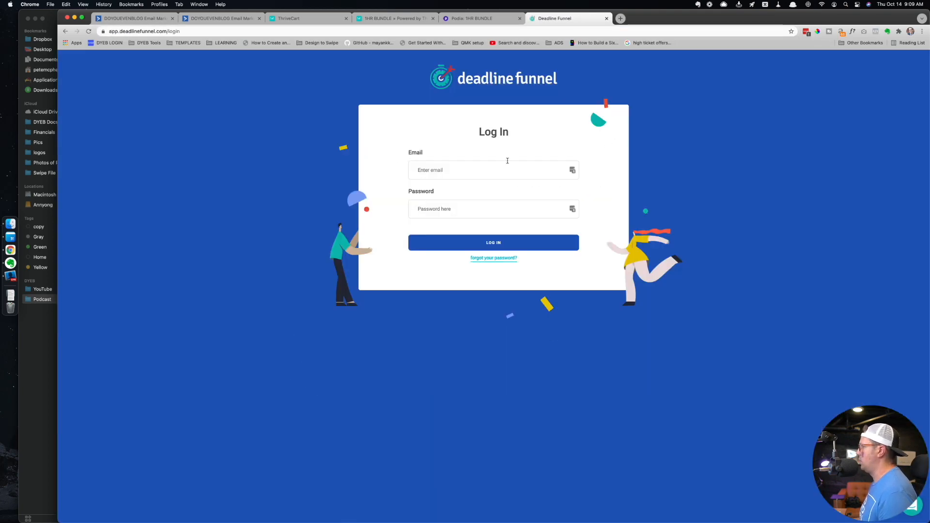
left_click(572, 170)
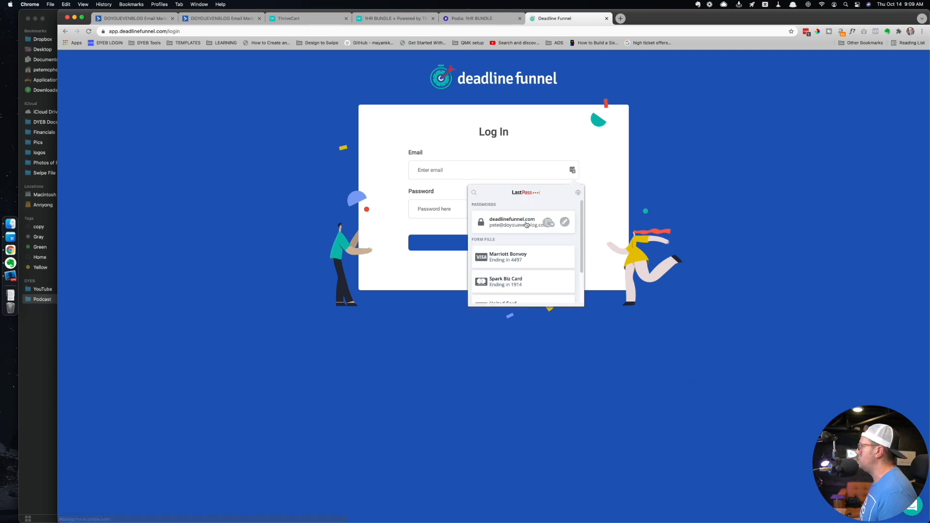
left_click(514, 226)
left_click(504, 244)
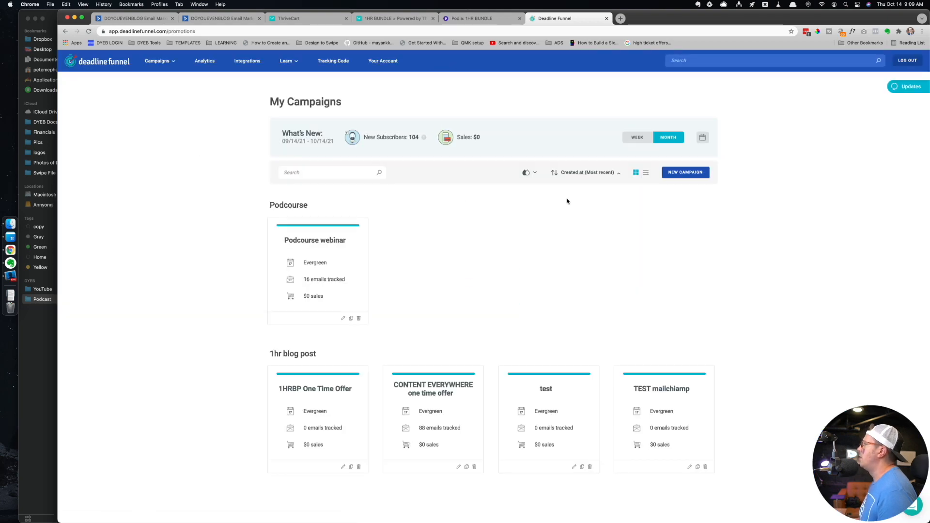
- Create a '1HR BUNDLE' campaign with ThriveCart as builder on the Email Sequence + Special Offer blueprint
left_click(687, 173)
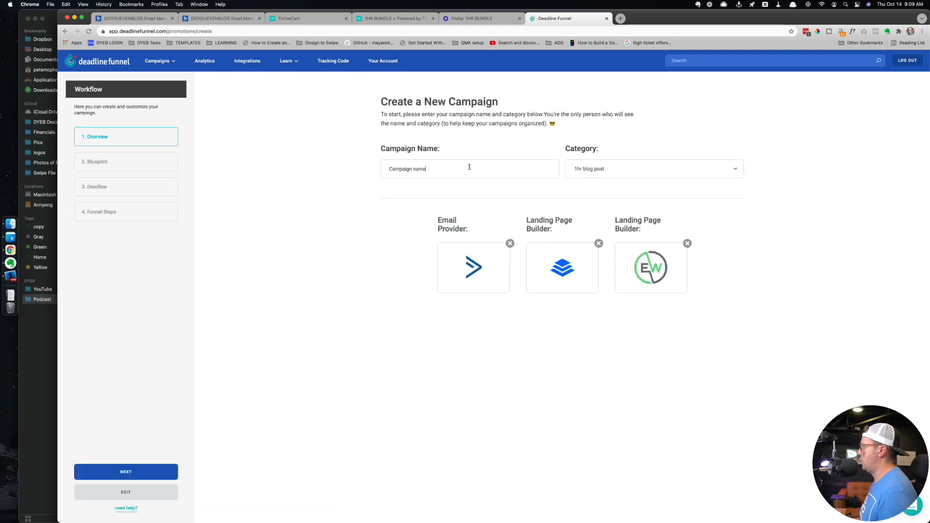
triple_click(468, 166)
type("1HR BUNDLE")
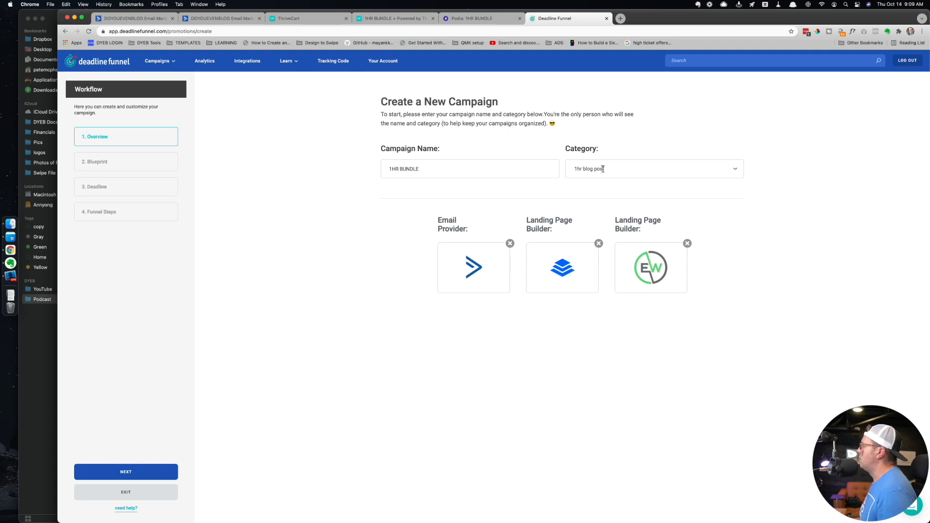
left_click(598, 244)
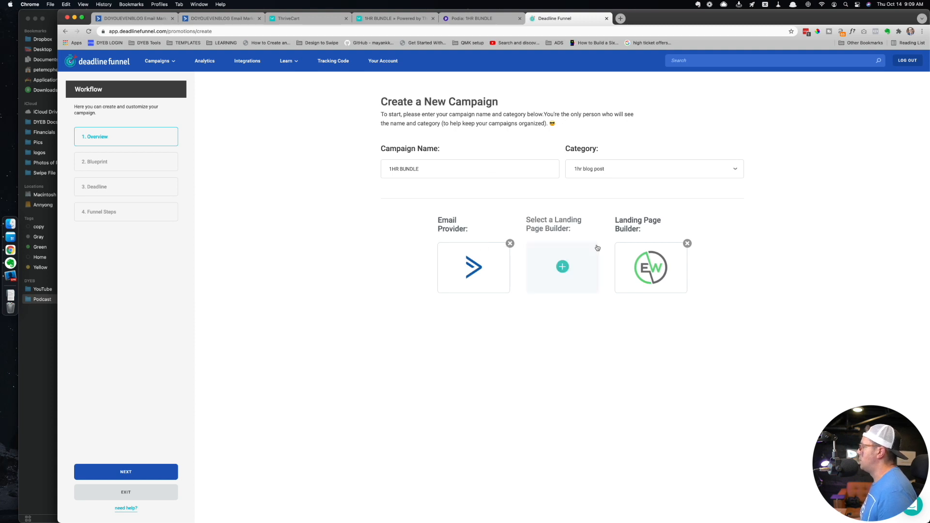
left_click(687, 243)
left_click(562, 268)
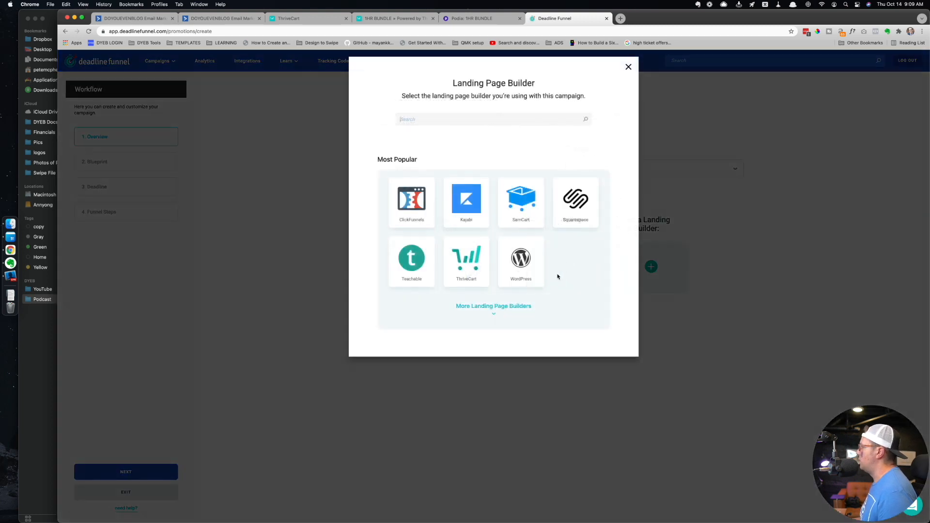
left_click(460, 263)
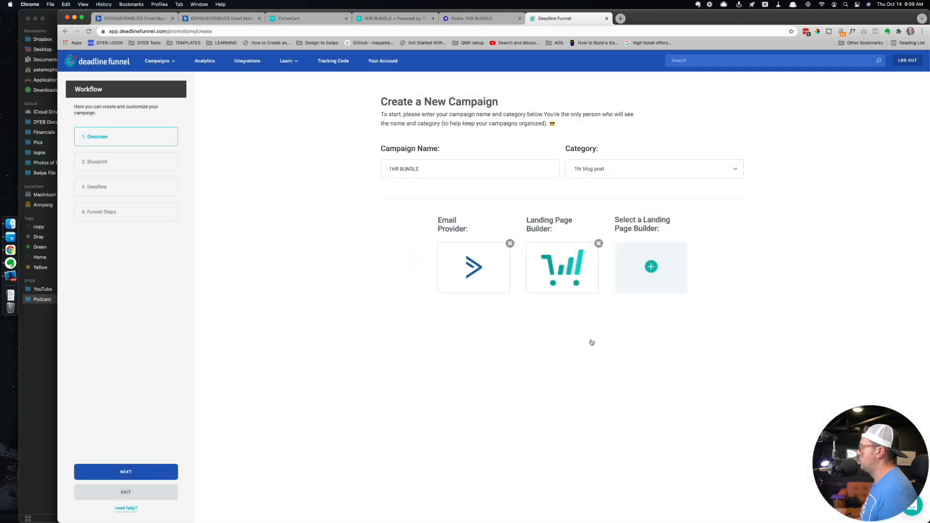
left_click(152, 477)
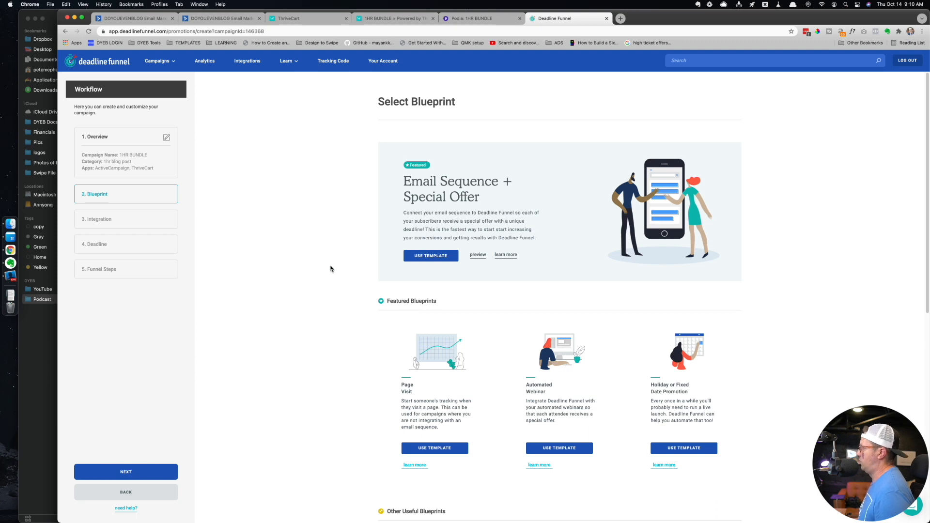
left_click(431, 257)
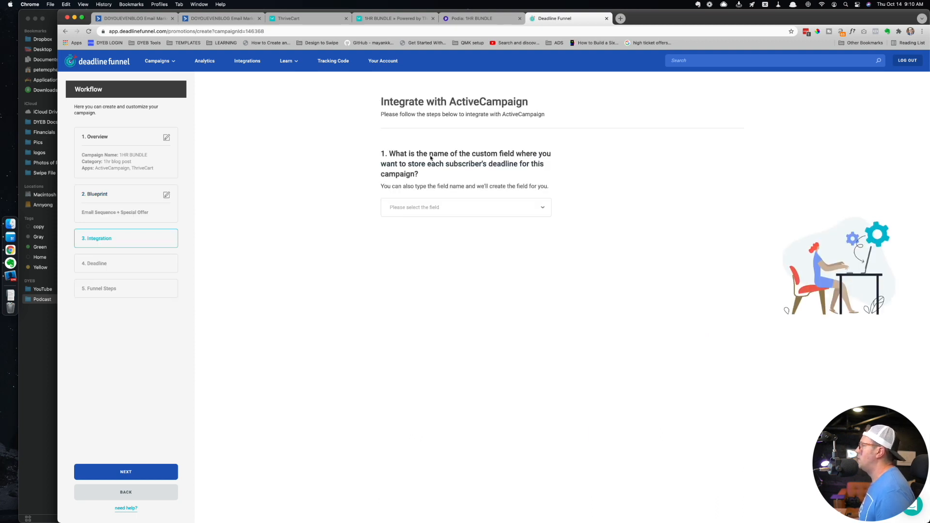
left_click(218, 19)
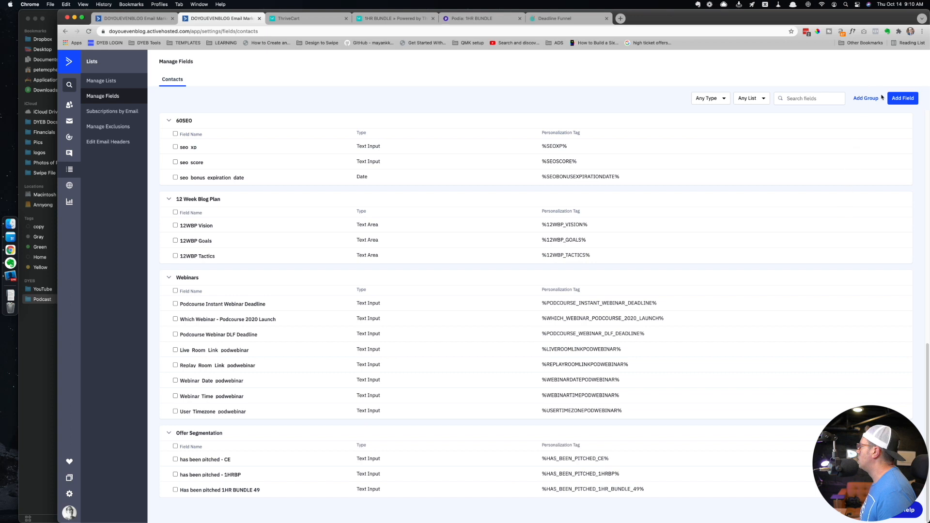
- Add a custom contact field '1hr bundle deadline' placed in the General Details group
left_click(902, 98)
left_click(464, 269)
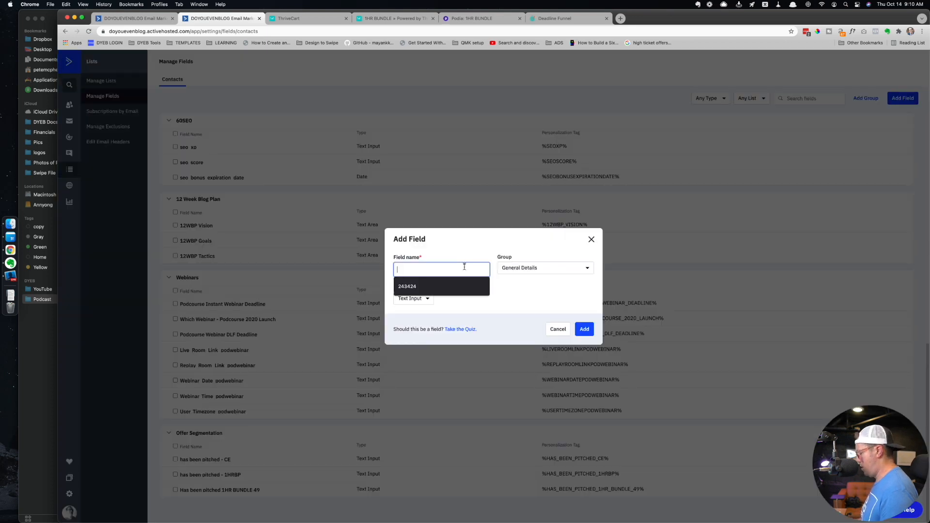
type("1hr")
key("super+a")
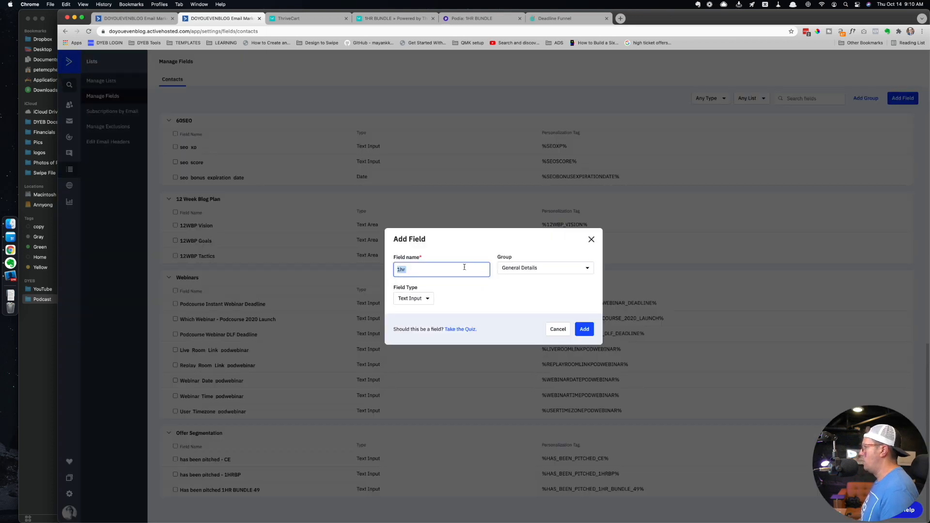
type("1")
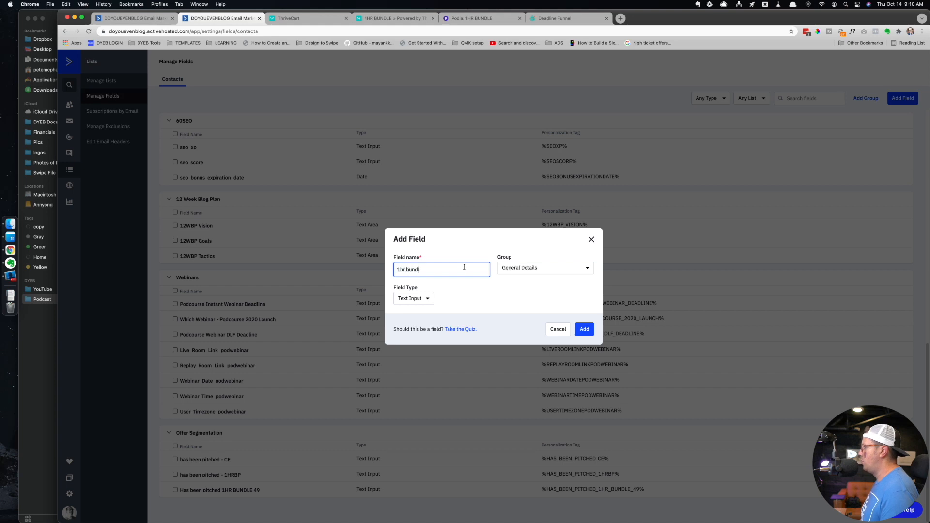
left_click(533, 268)
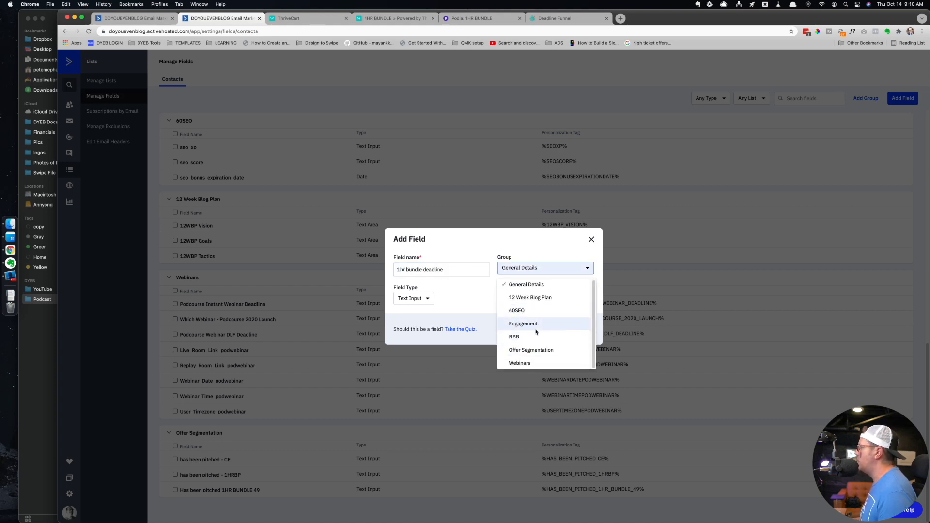
left_click(532, 350)
left_click(537, 271)
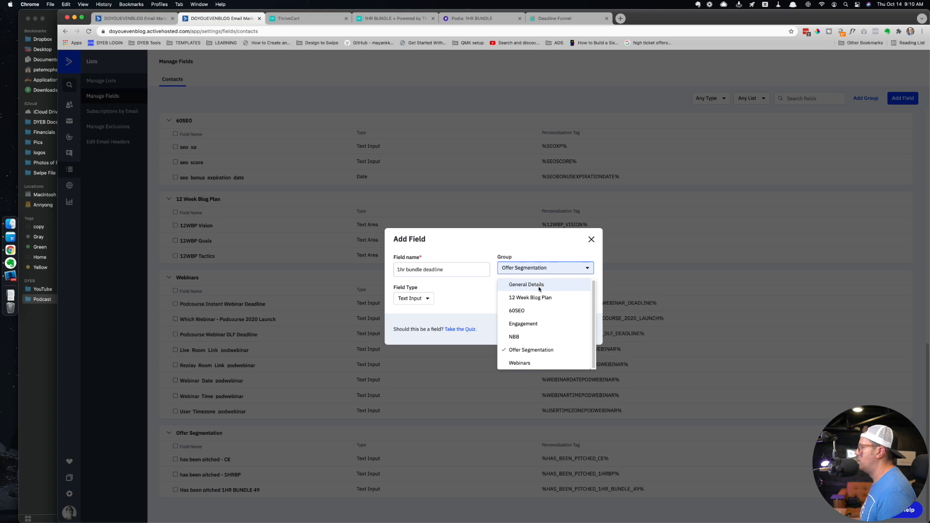
left_click(535, 286)
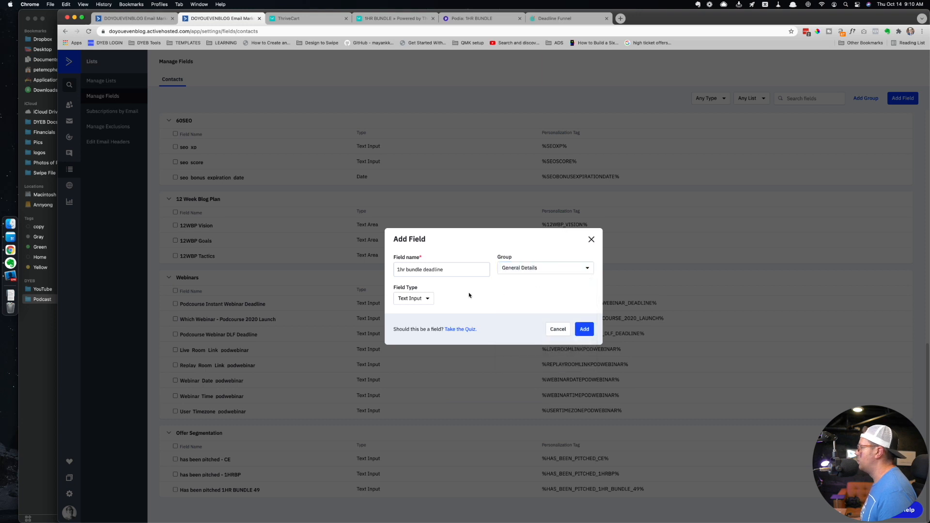
left_click(582, 330)
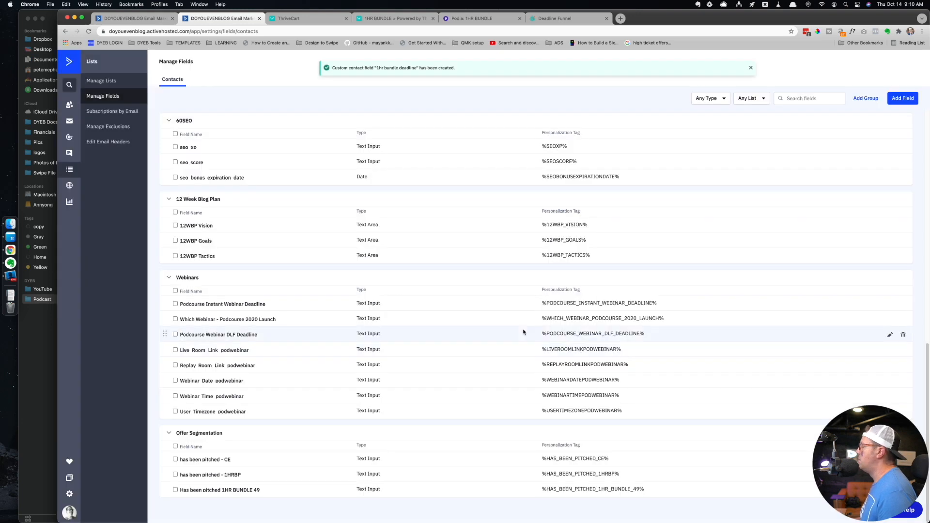
left_click(553, 20)
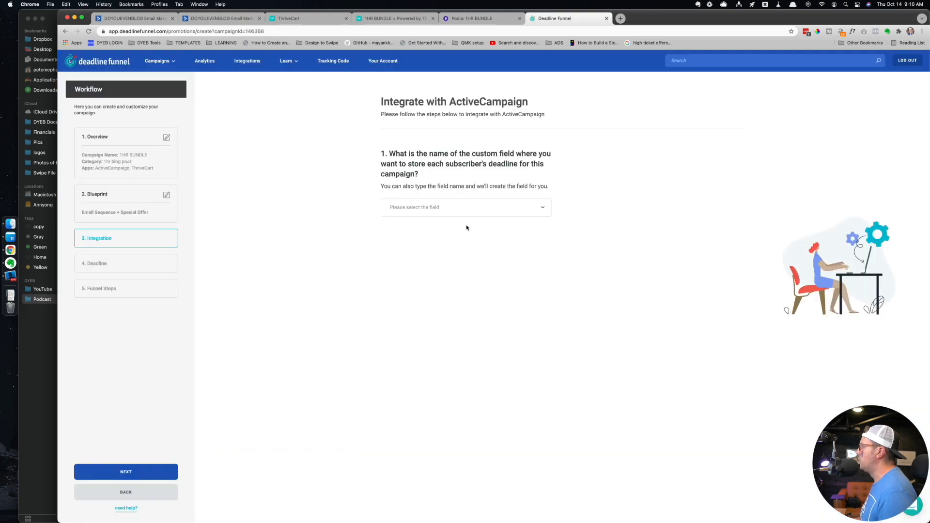
- Search Deadline Funnel's custom field list for '1h' twice, reloading the integration step in between
left_click(491, 211)
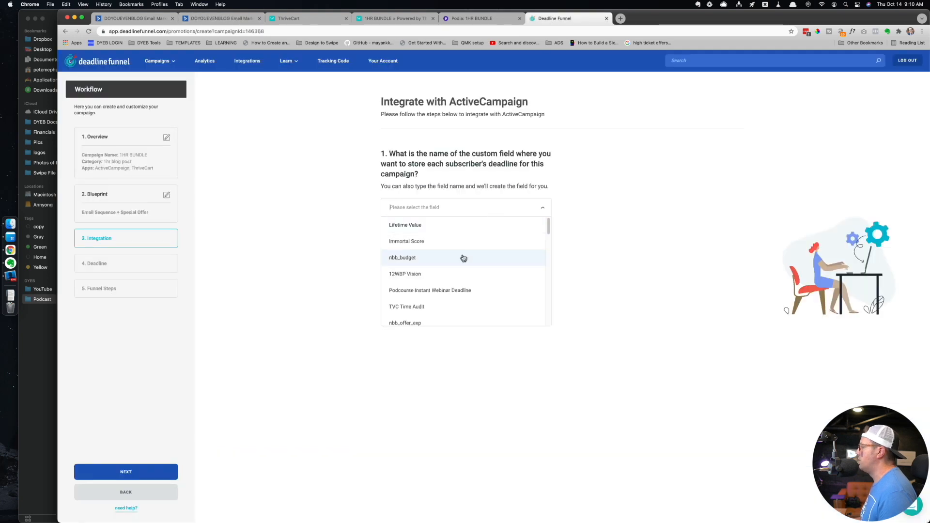
type("1h")
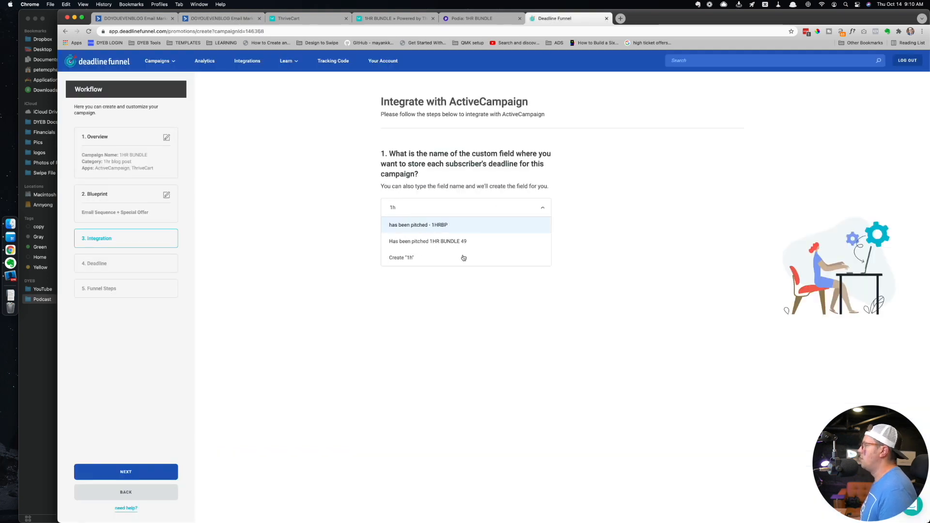
left_click(630, 177)
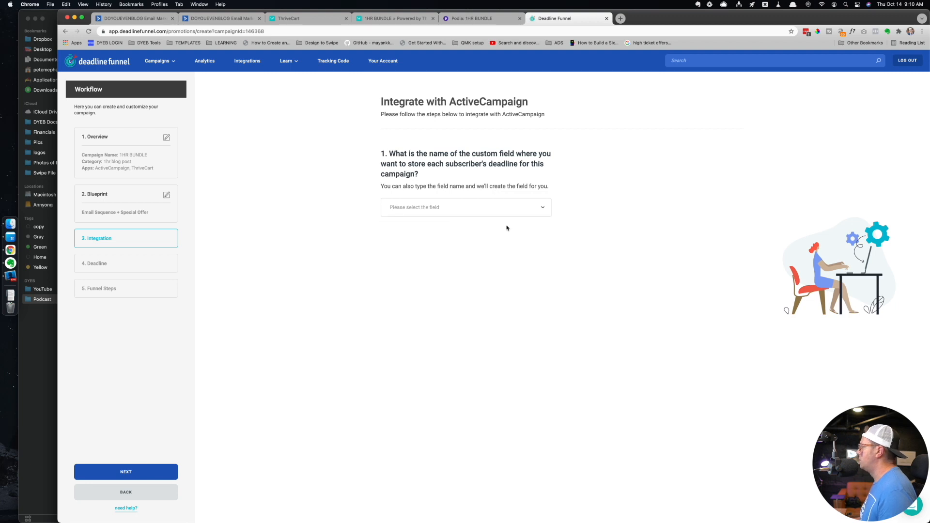
left_click(145, 494)
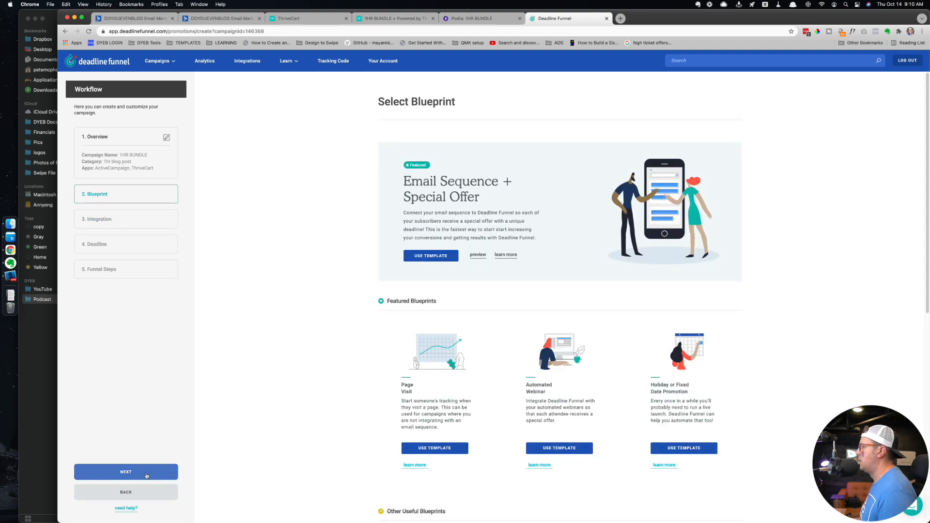
left_click(146, 475)
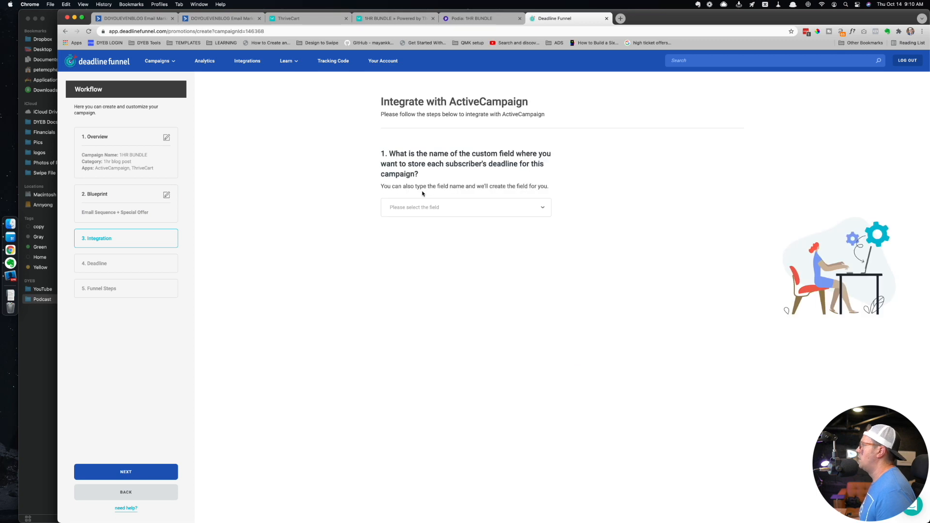
left_click(425, 207)
type("1hr")
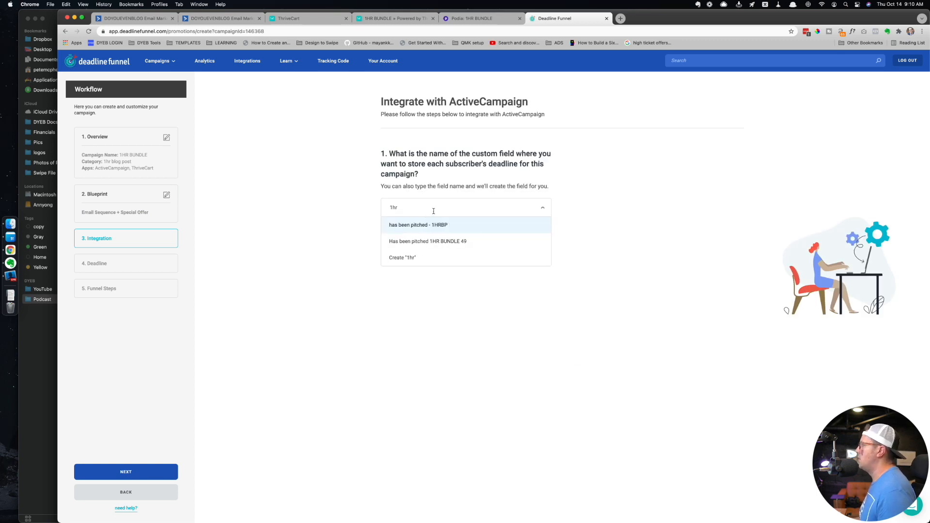
left_click(475, 197)
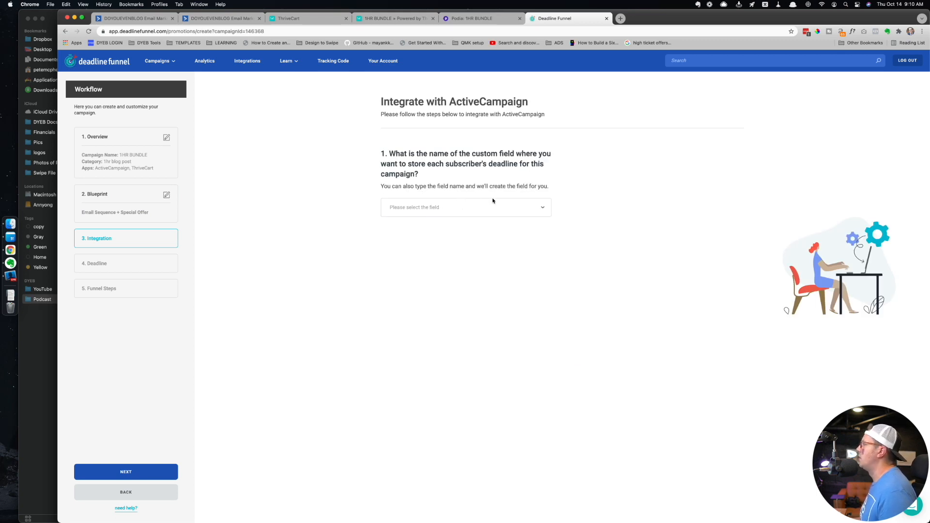
key("super+2")
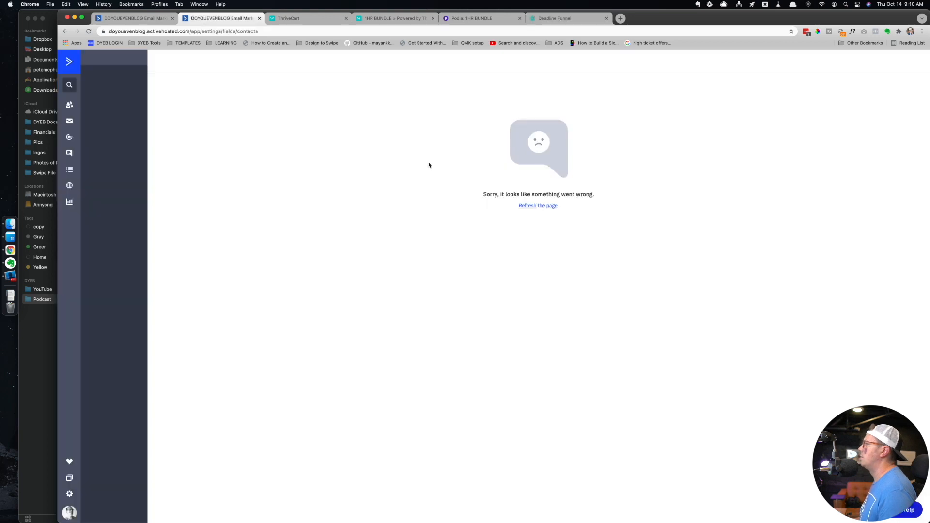
- Reload the ActiveCampaign fields page to confirm '1hr bundle deadline' is listed, then reload the Deadline Funnel campaign
left_click(539, 205)
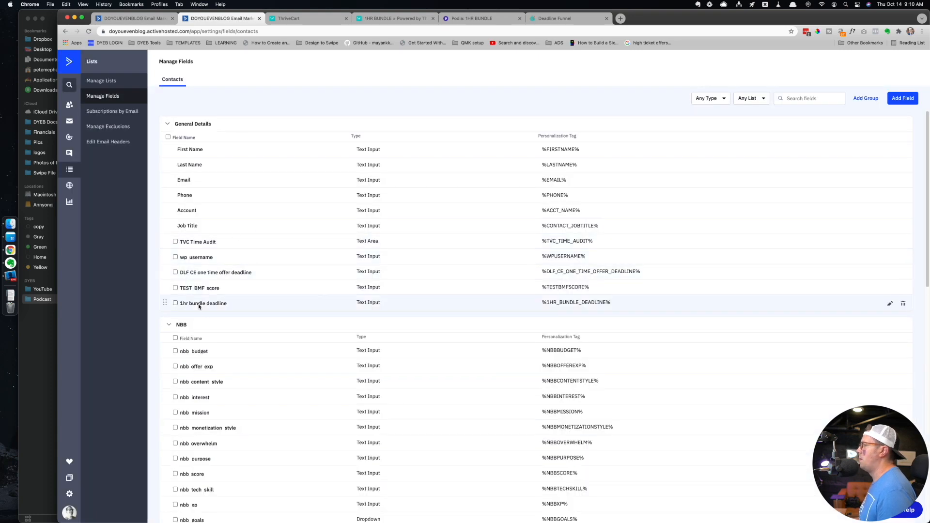
scroll(201, 306, "down", 8)
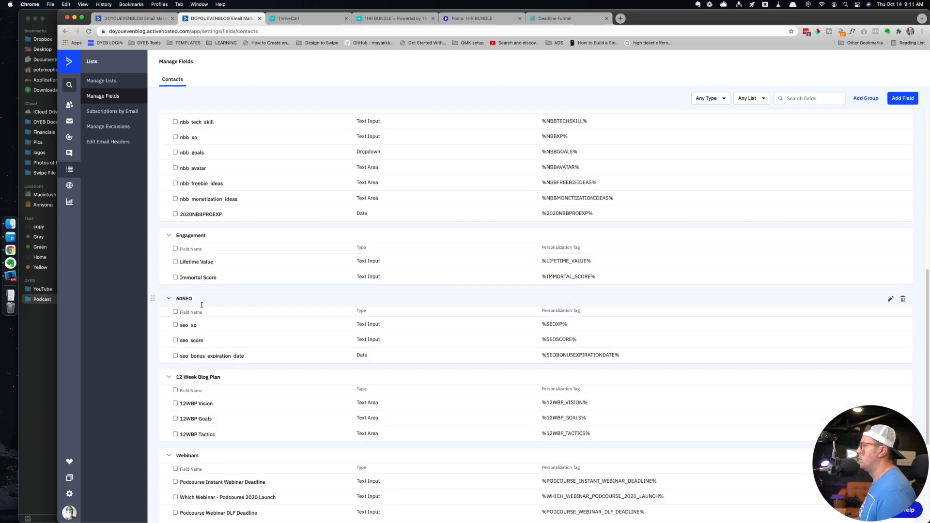
scroll(200, 307, "up", 8)
left_click(552, 20)
key("super+r")
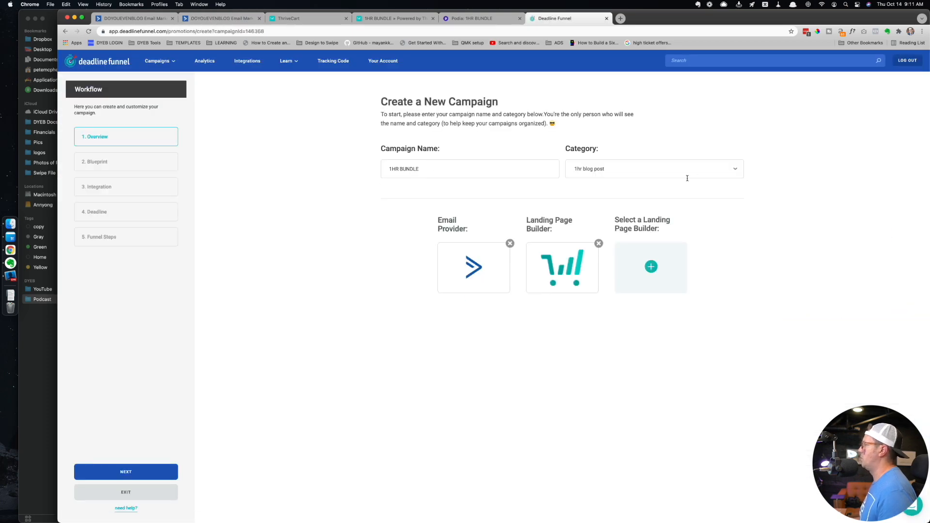
- Apply the Email Sequence + Special Offer blueprint with '1hr bundle deadline' as the deadline field
left_click(133, 471)
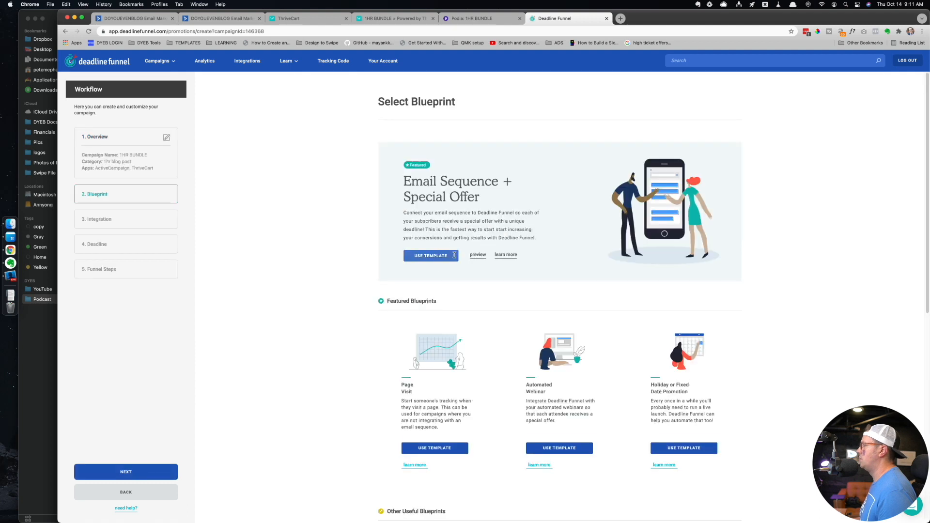
left_click(454, 255)
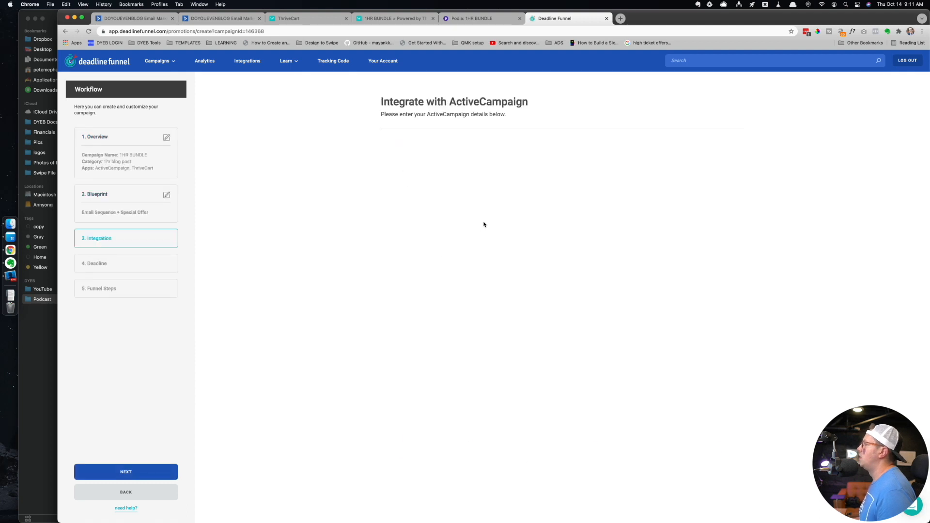
left_click(433, 211)
type("1")
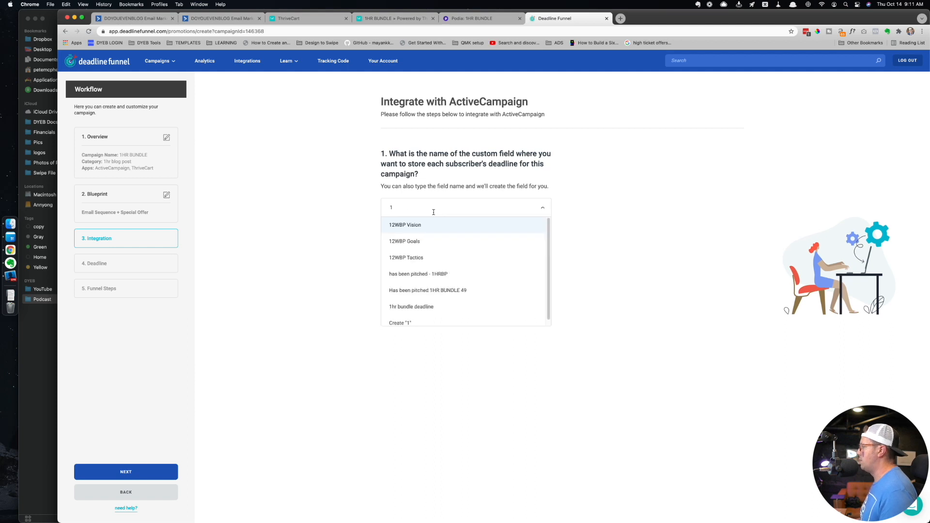
left_click(416, 307)
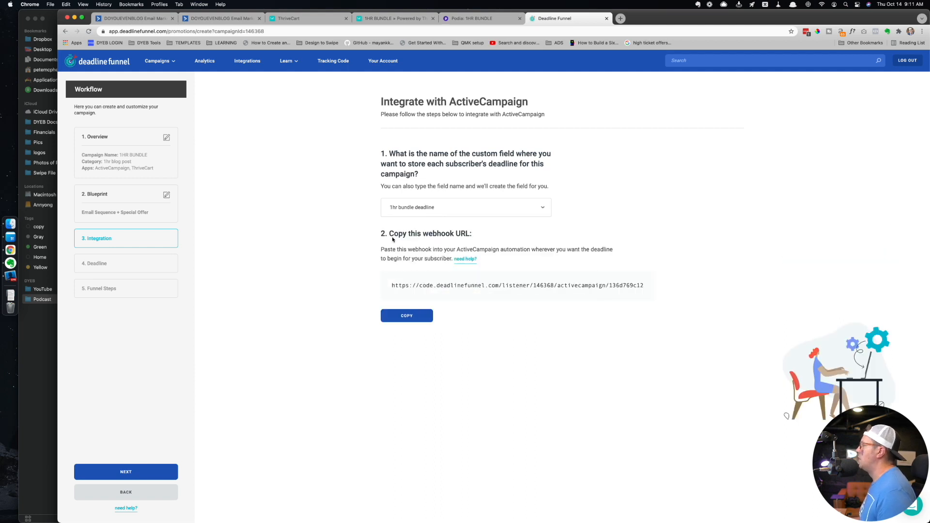
- Copy the Deadline Funnel webhook URL and return to the '1HR BUNDLE $49' automation
left_click(438, 290)
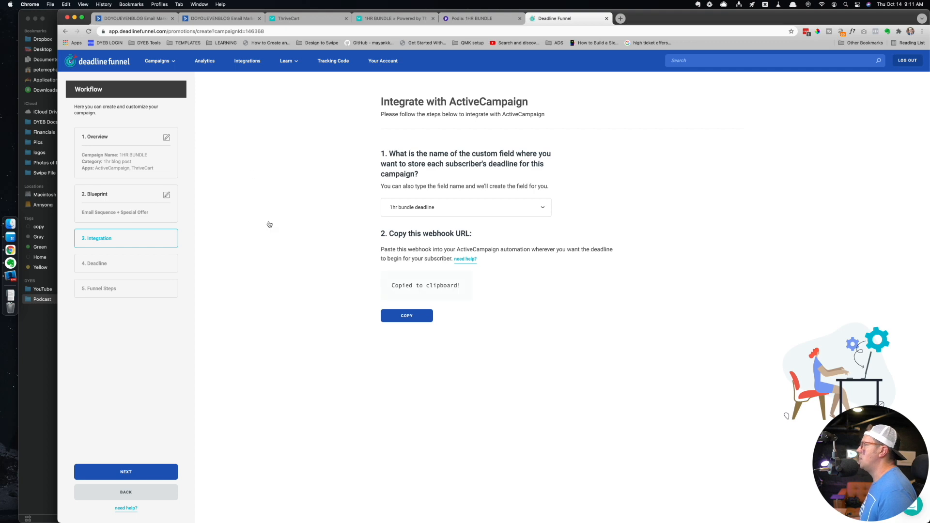
key("super+2")
key("super+1")
scroll(625, 339, "down", 3)
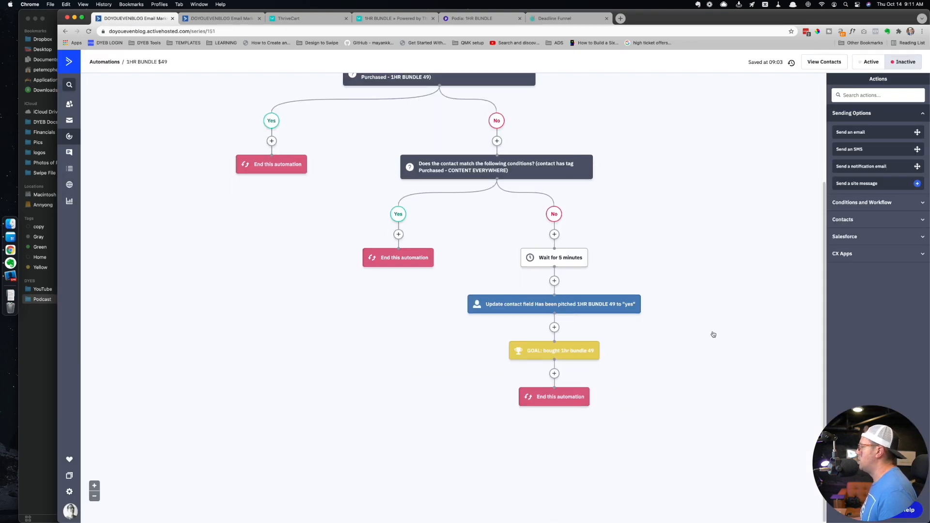
- Add a Webhook action after the Update contact field step, posting to the pasted Deadline Funnel URL
left_click(554, 327)
left_click(399, 133)
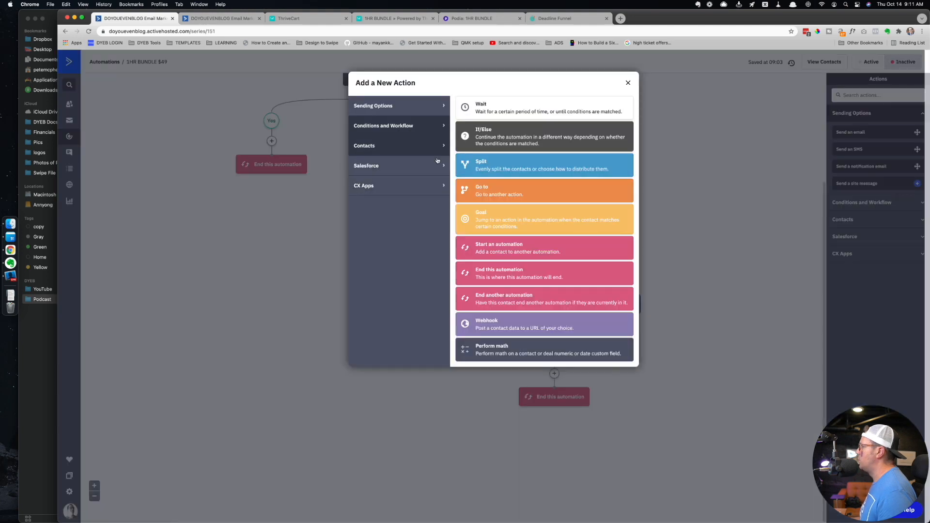
left_click(483, 274)
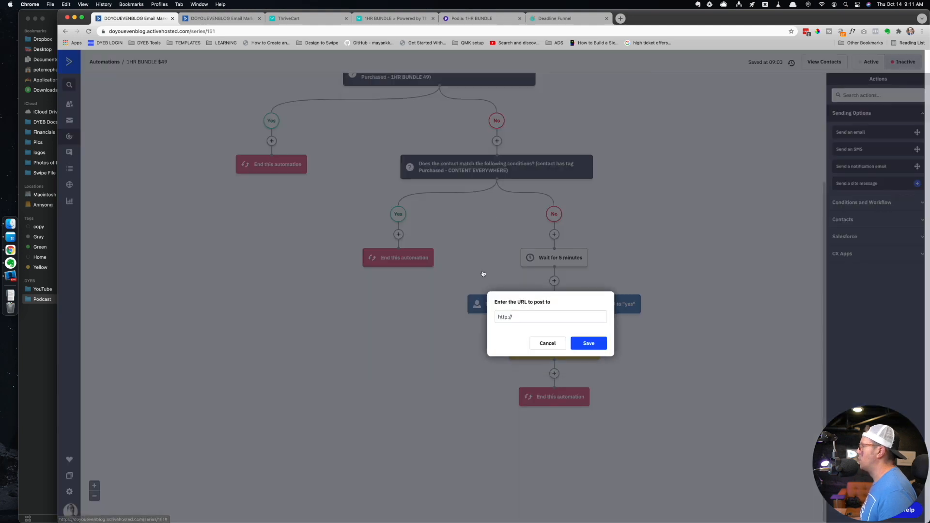
left_click(528, 315)
key("super+a")
key("super+v")
left_click(598, 341)
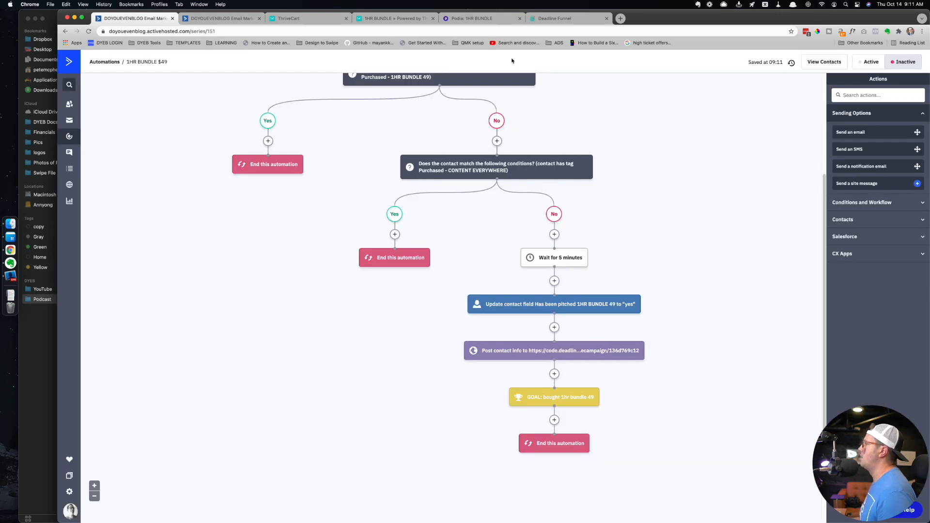
left_click(565, 20)
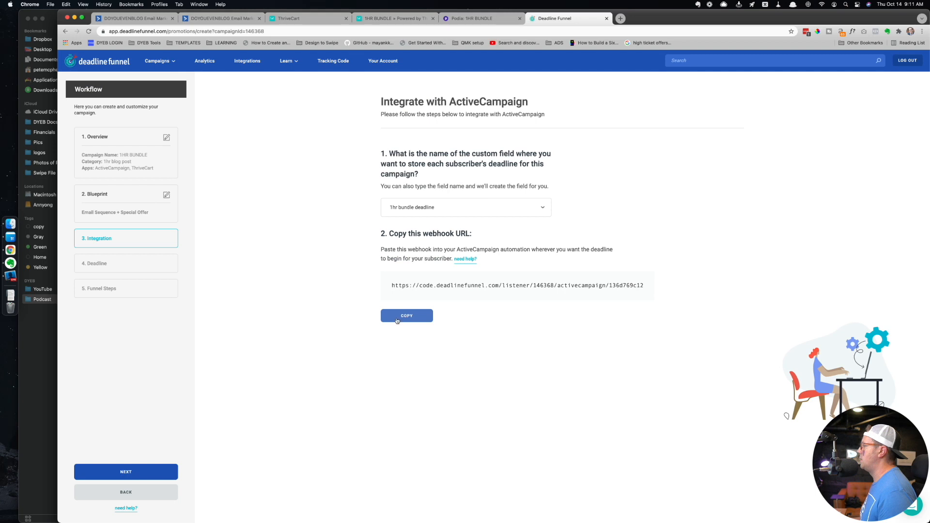
- On the Deadline Length step, reduce How Many Days from 3 to 1
left_click(143, 476)
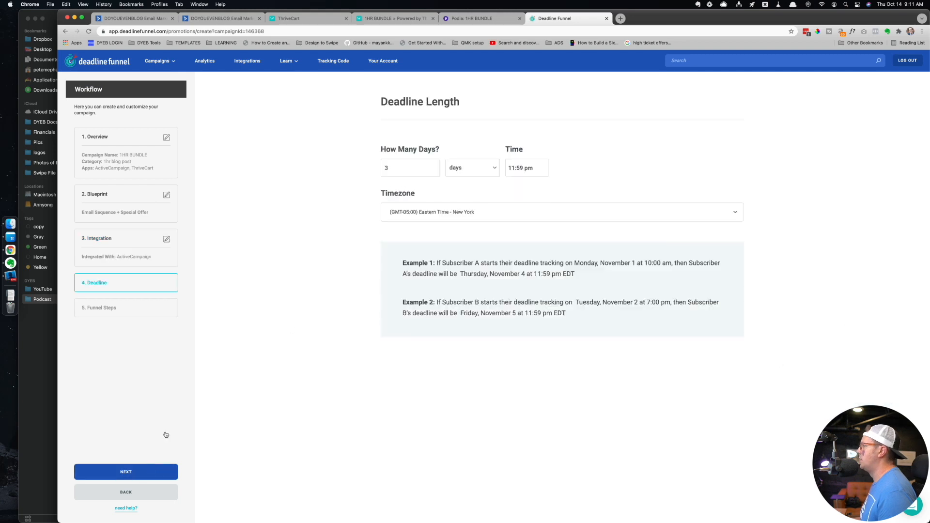
left_click(428, 168)
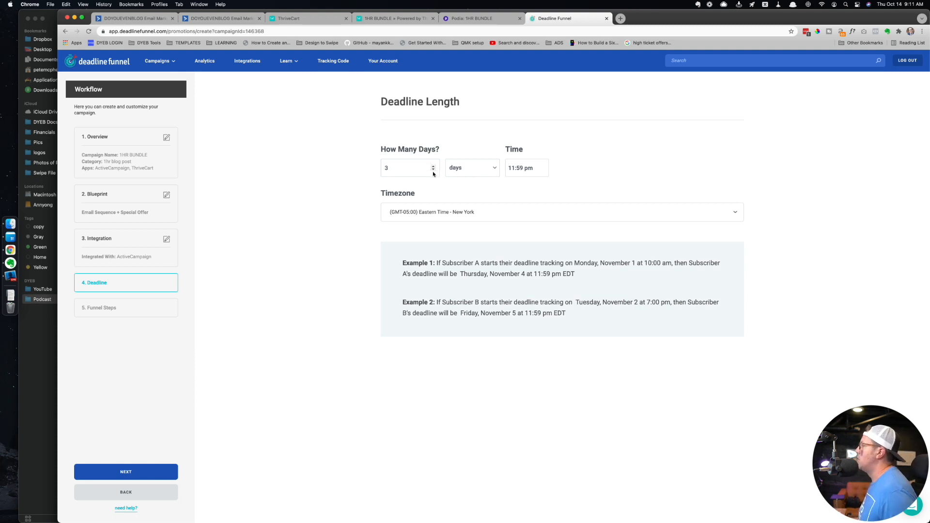
left_click(434, 170)
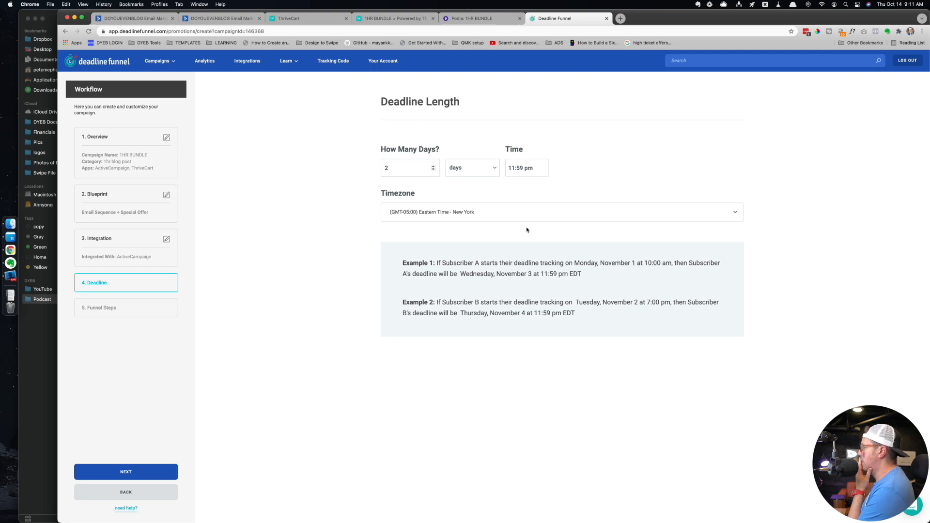
left_click(433, 169)
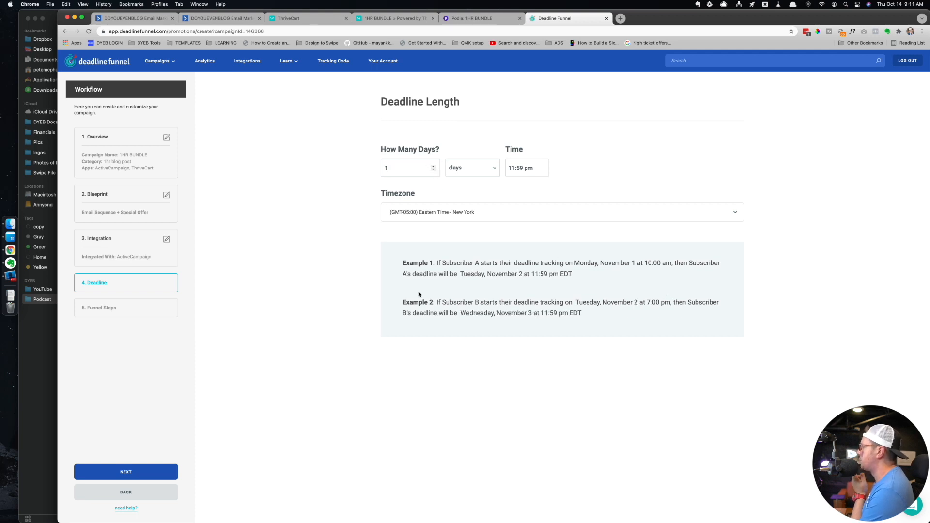
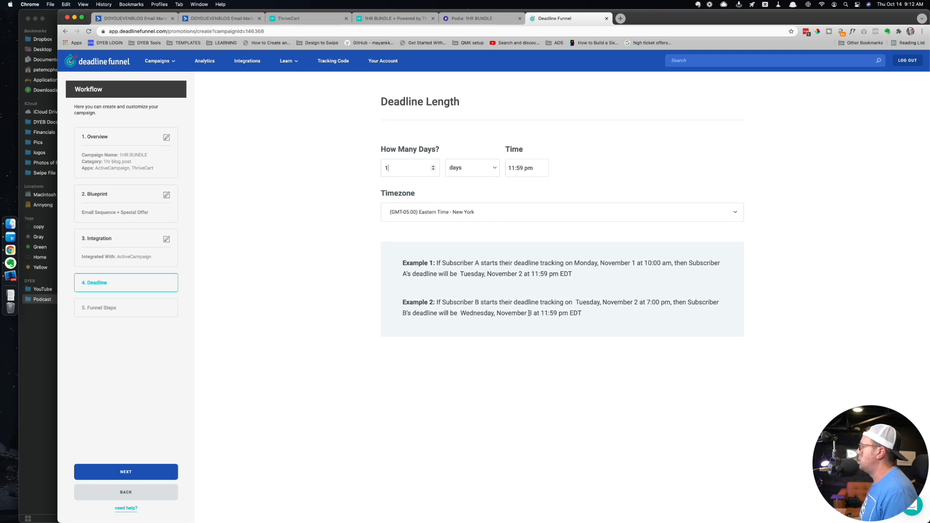
- Confirm the 1-day deadline ending at 11:59 pm and start on the funnel page field
left_click(129, 473)
left_click(513, 223)
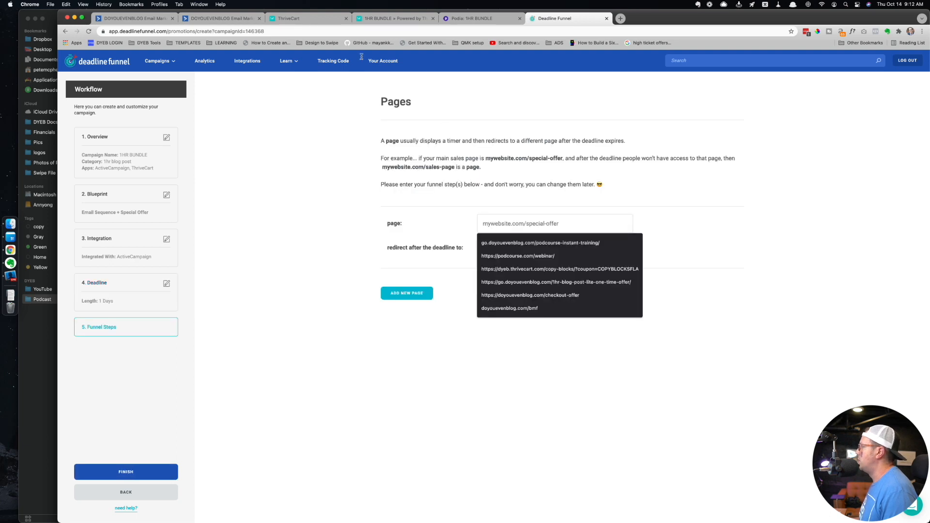
- Copy the 1hr-bundle checkout URL from ThriveCart and paste it as the funnel page
left_click(325, 20)
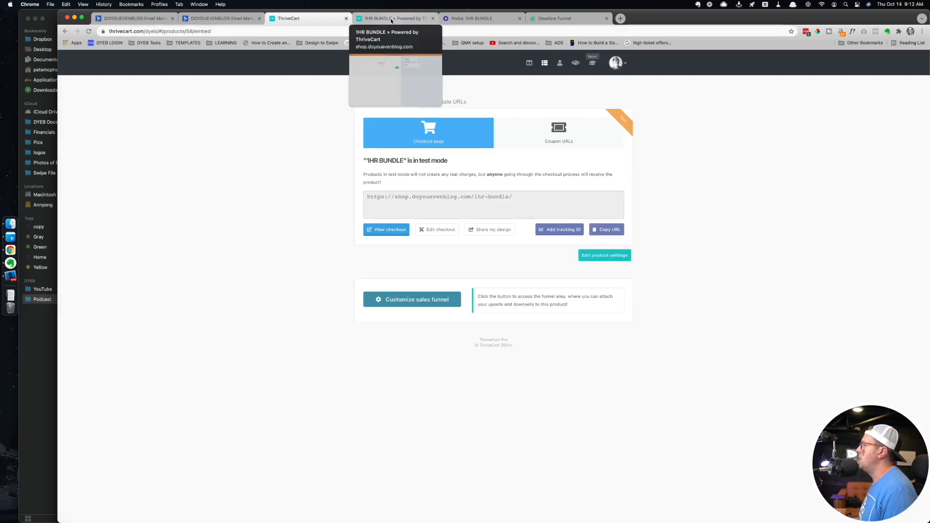
left_click(607, 230)
key("super+c")
left_click(554, 18)
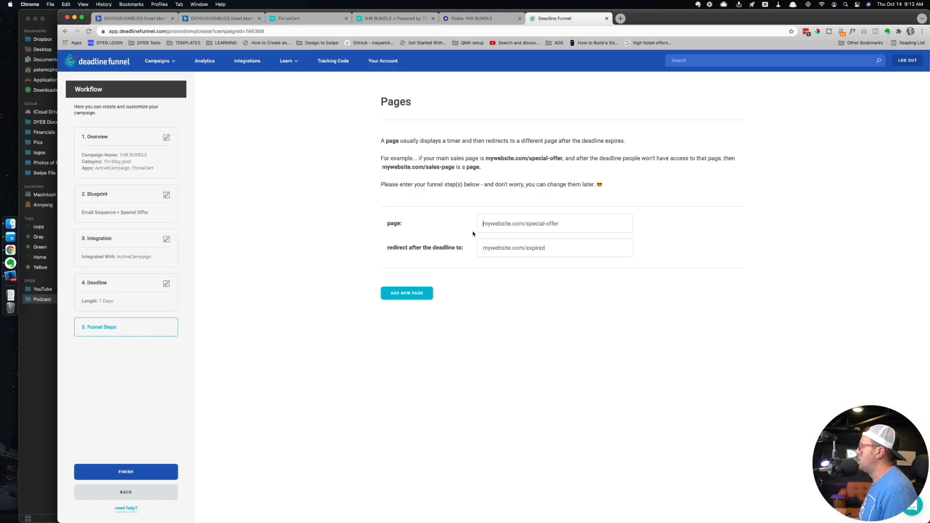
left_click(514, 224)
key("super+v")
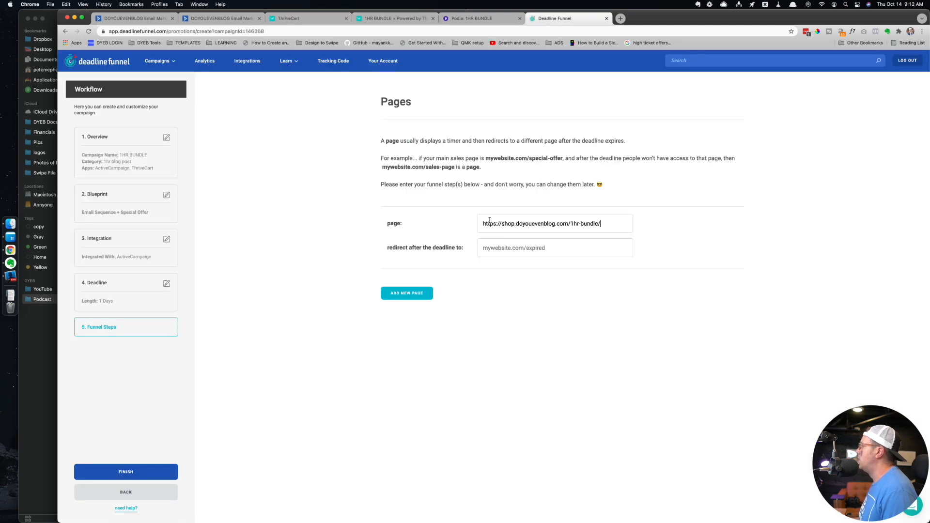
left_click(516, 249)
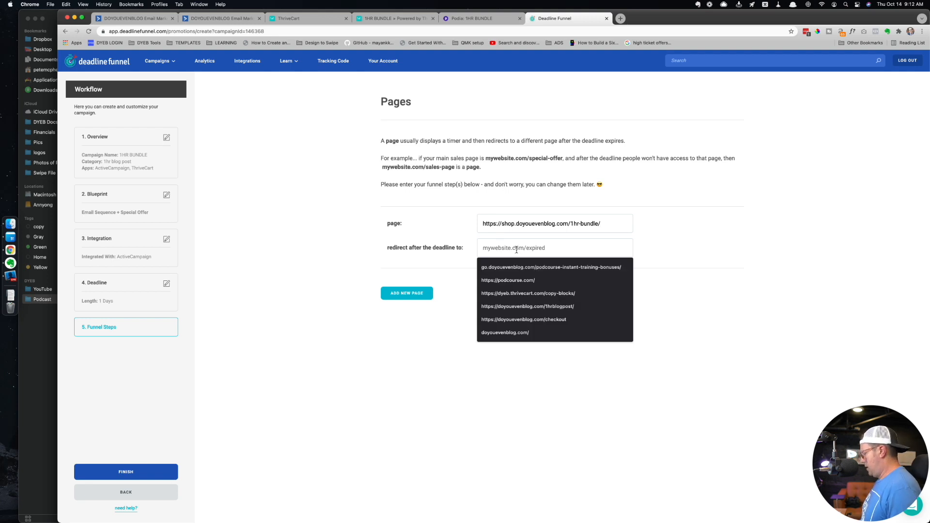
type("https://doyouevenblog.com/")
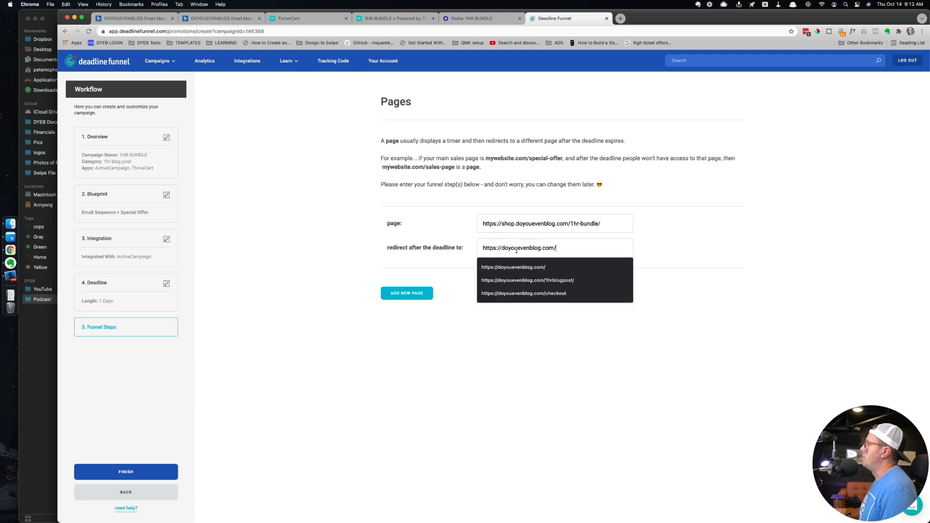
left_click(368, 264)
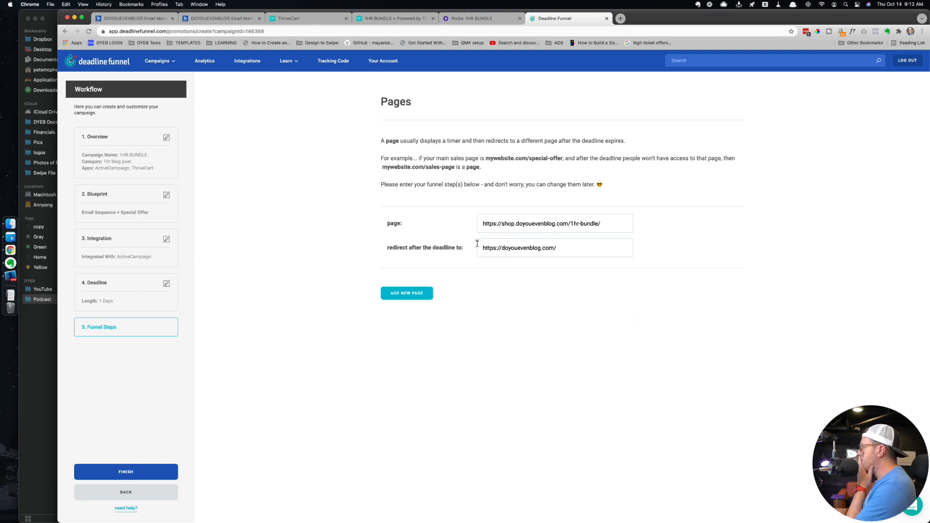
- Finish the campaign and copy its main tracking code from the Update ThriveCart setup
left_click(127, 474)
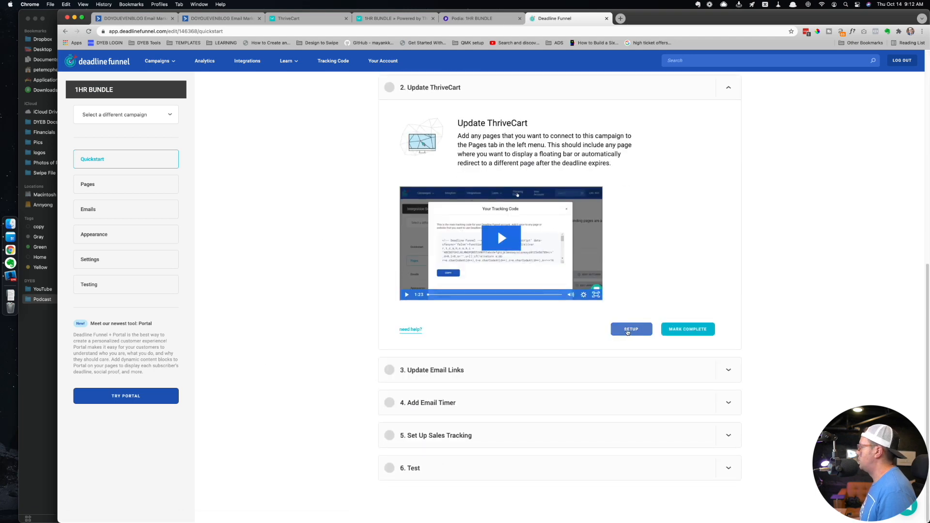
left_click(631, 330)
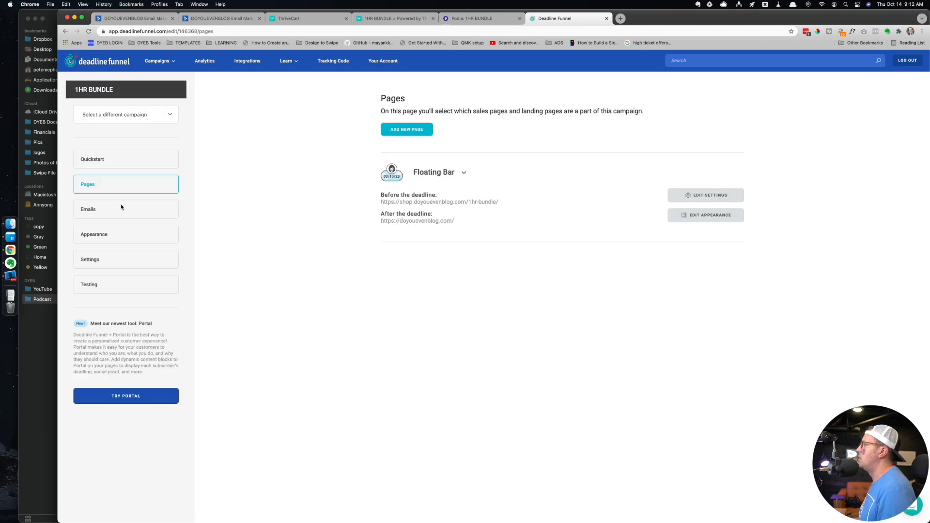
left_click(332, 61)
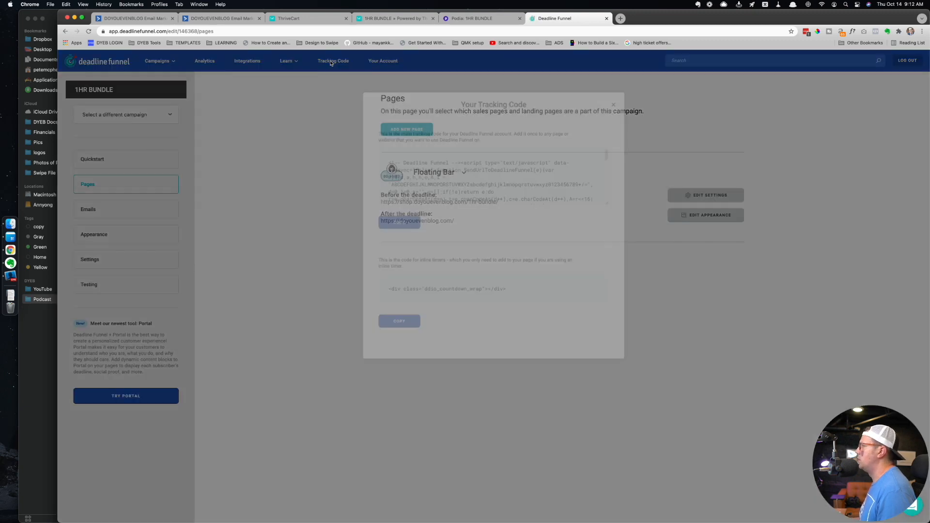
left_click(399, 239)
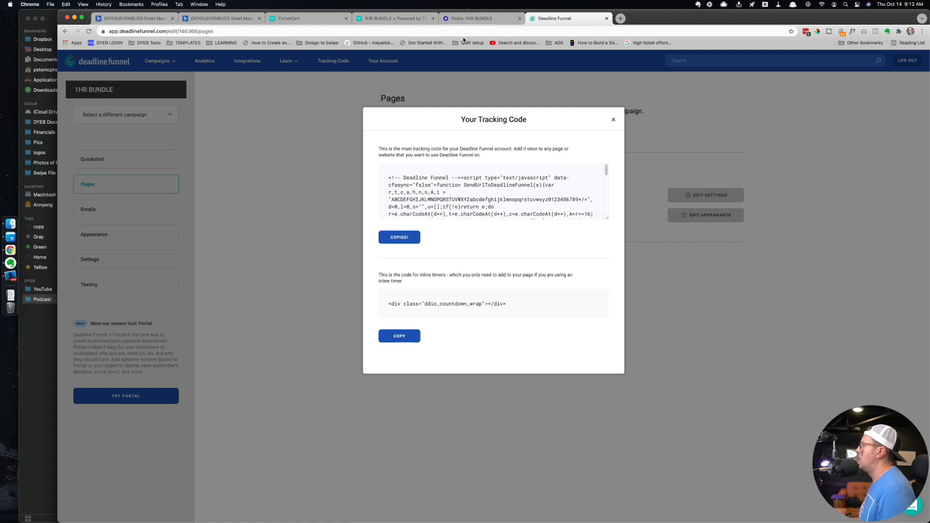
left_click(392, 18)
left_click(317, 18)
left_click(387, 20)
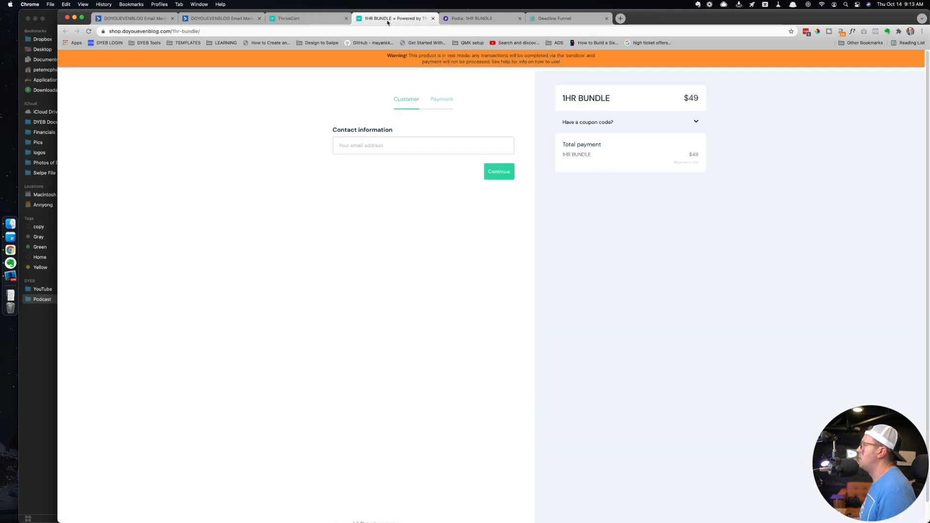
- Paste the Deadline Funnel code as custom All pages tracking code in 1HR BUNDLE's checkout settings and save
key("super+w")
left_click(301, 19)
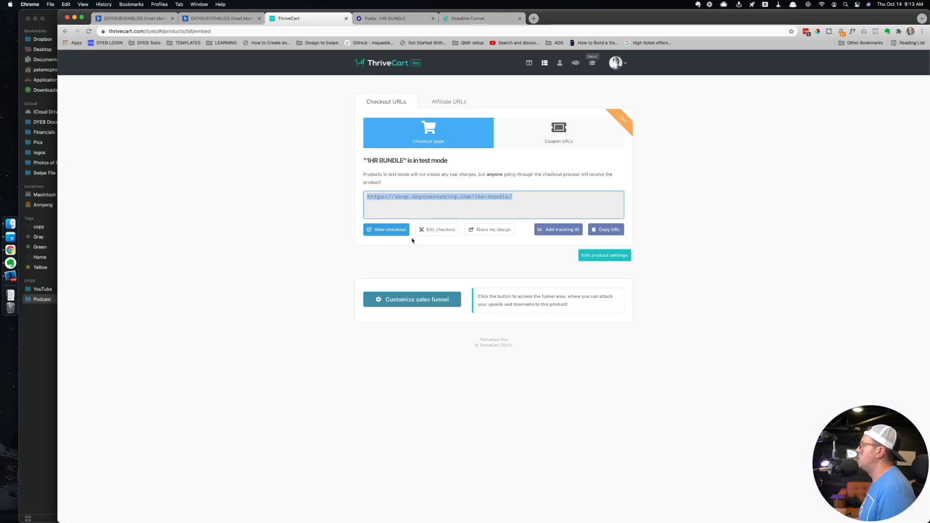
left_click(612, 255)
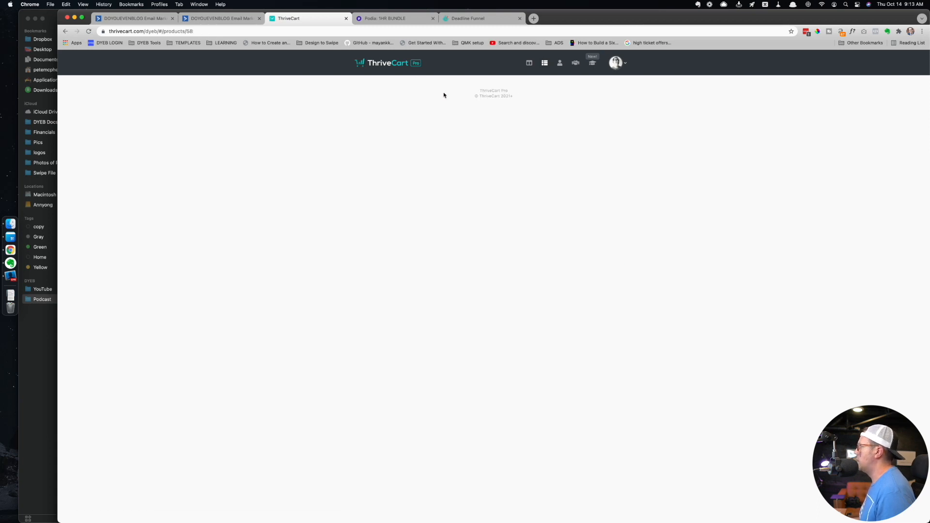
left_click(521, 90)
left_click(467, 113)
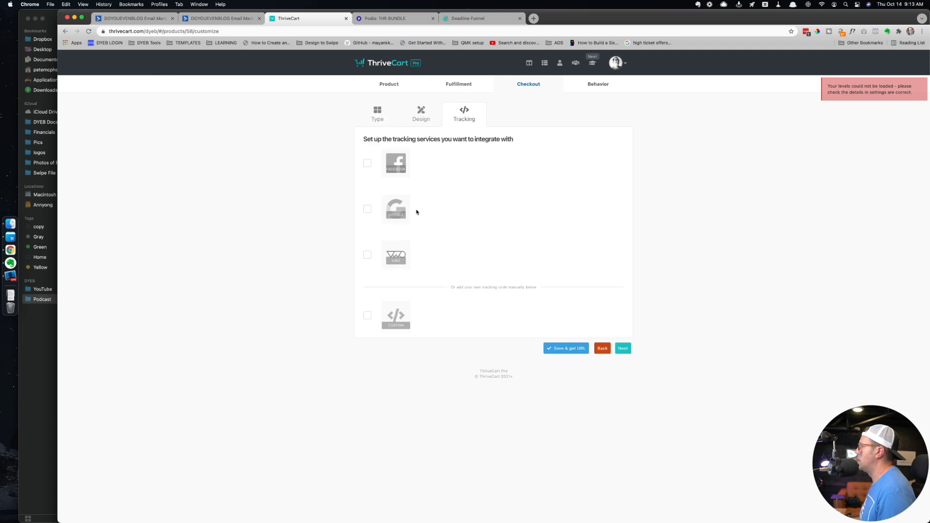
left_click(367, 316)
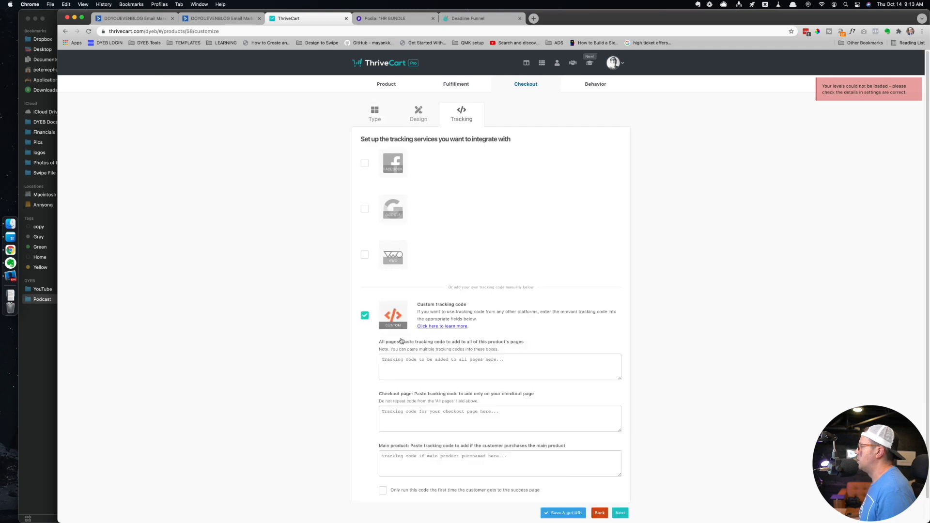
left_click(422, 374)
key("super+v")
scroll(332, 347, "down", 1)
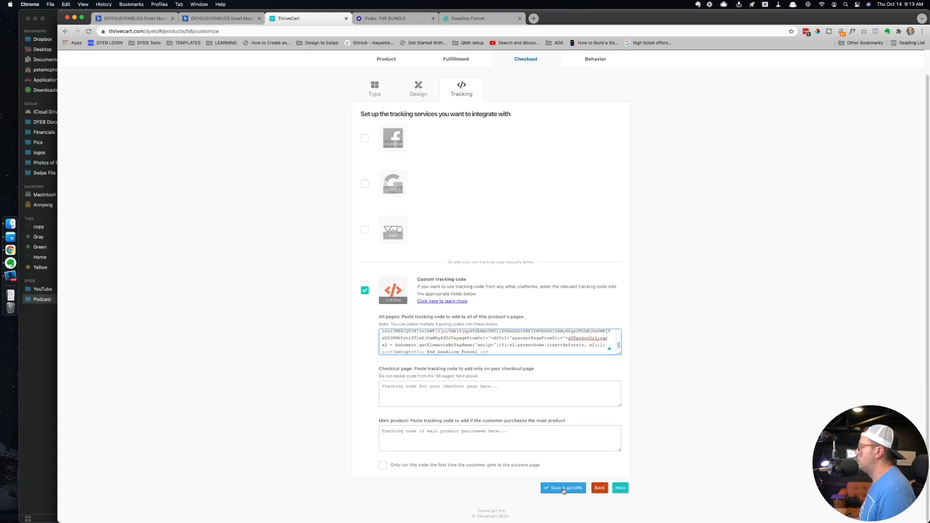
left_click(563, 489)
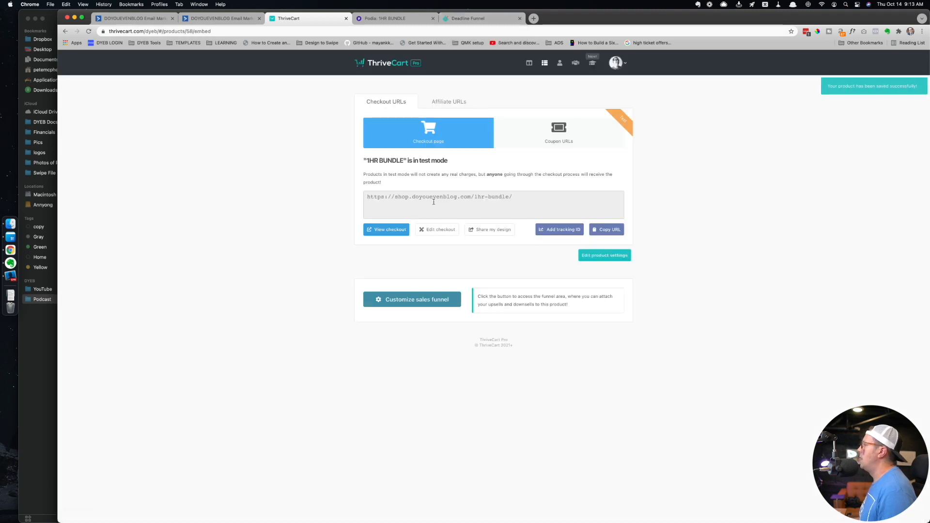
- Set the 1HR BUNDLE product status to Live, save, and view its checkout
left_click(604, 255)
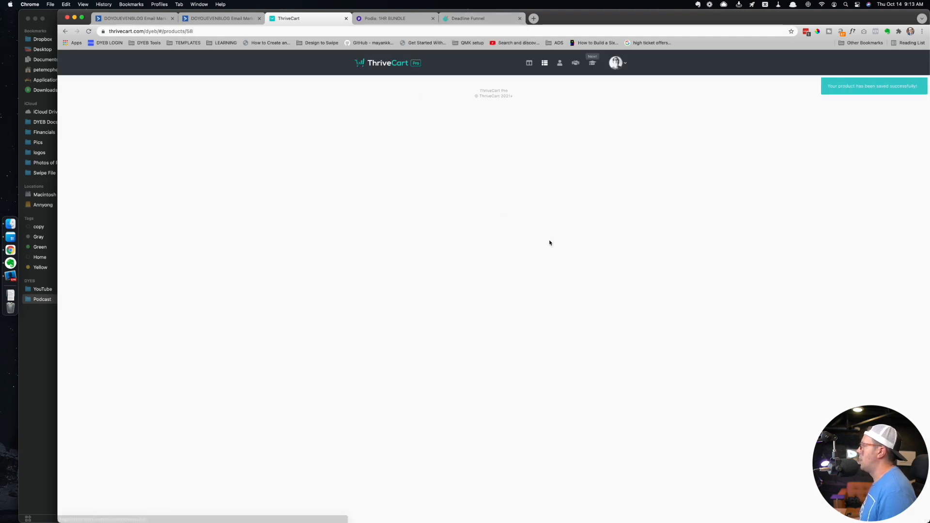
left_click(605, 181)
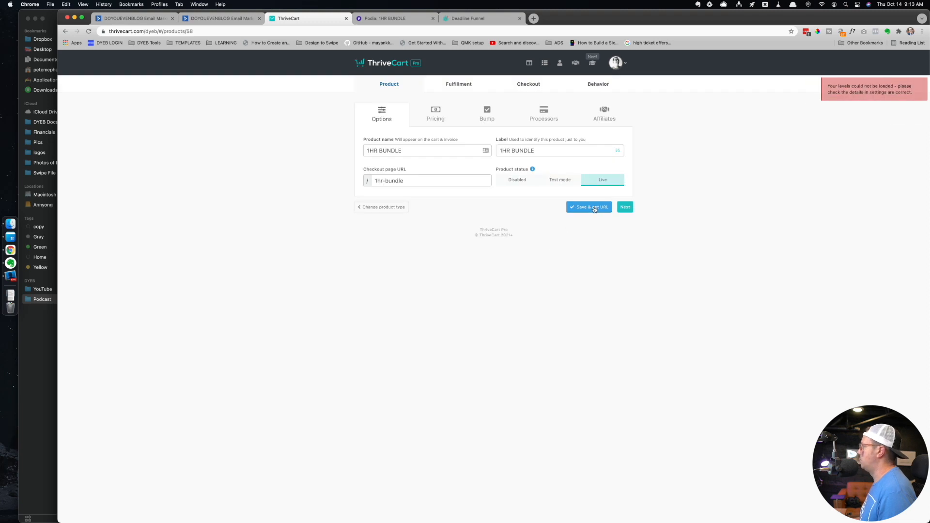
left_click(593, 207)
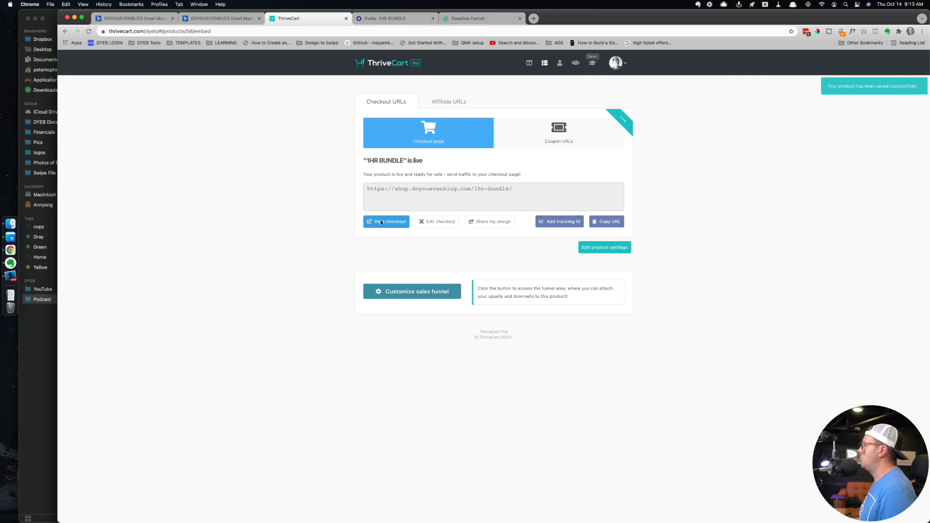
left_click(381, 222)
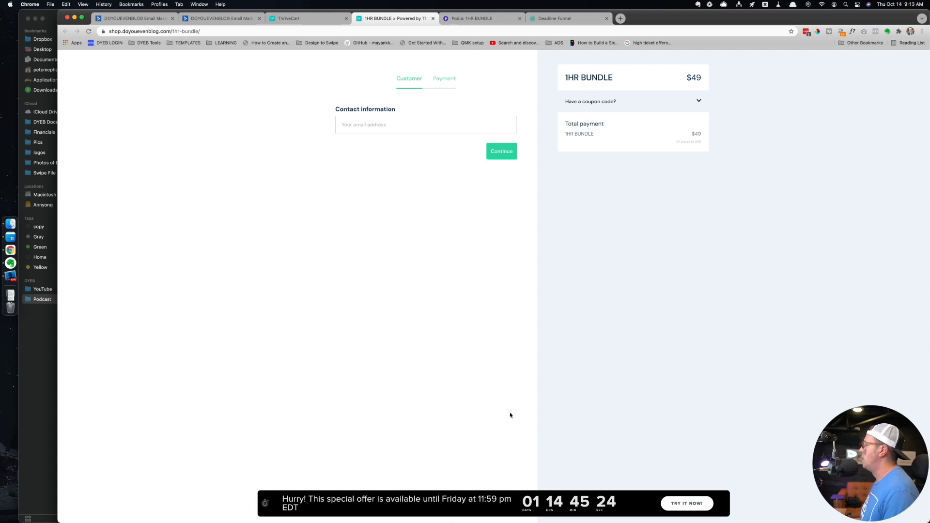
- Close the tracking code window and open the Floating Bar appearance editor
left_click(485, 18)
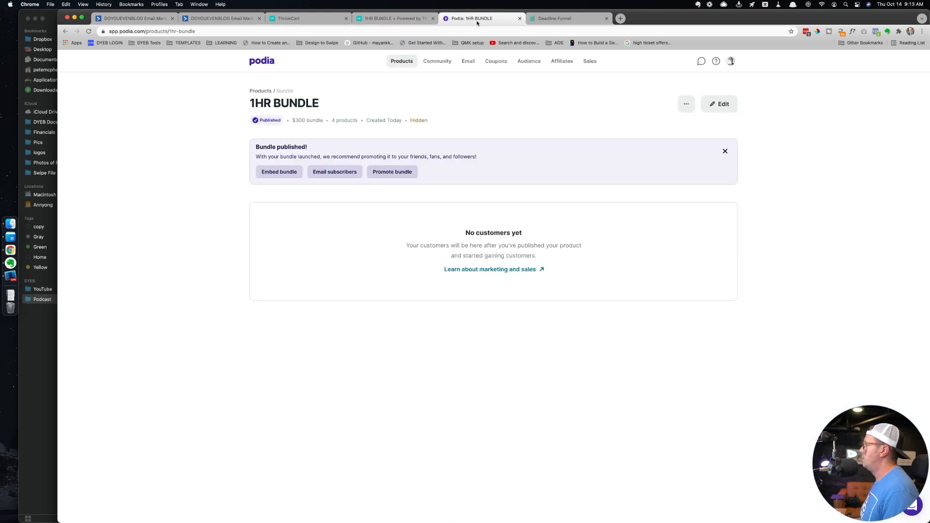
left_click(556, 18)
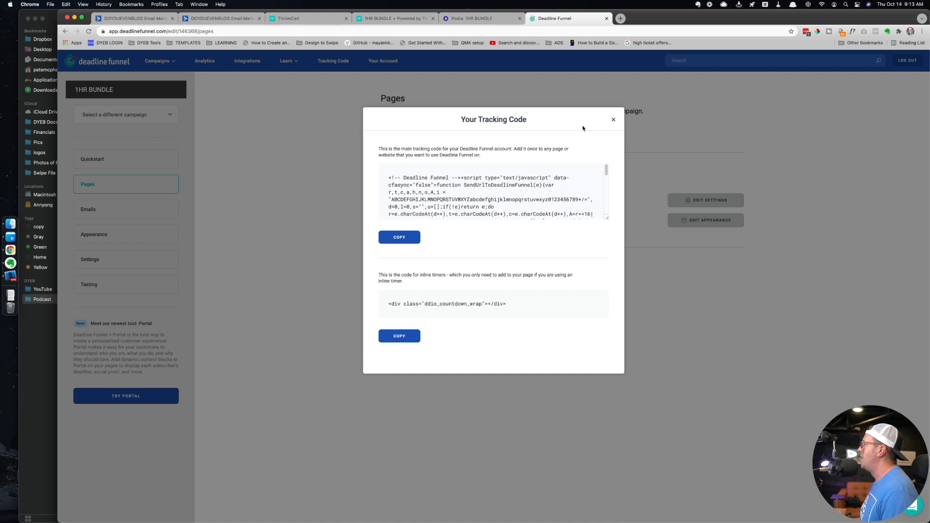
left_click(613, 120)
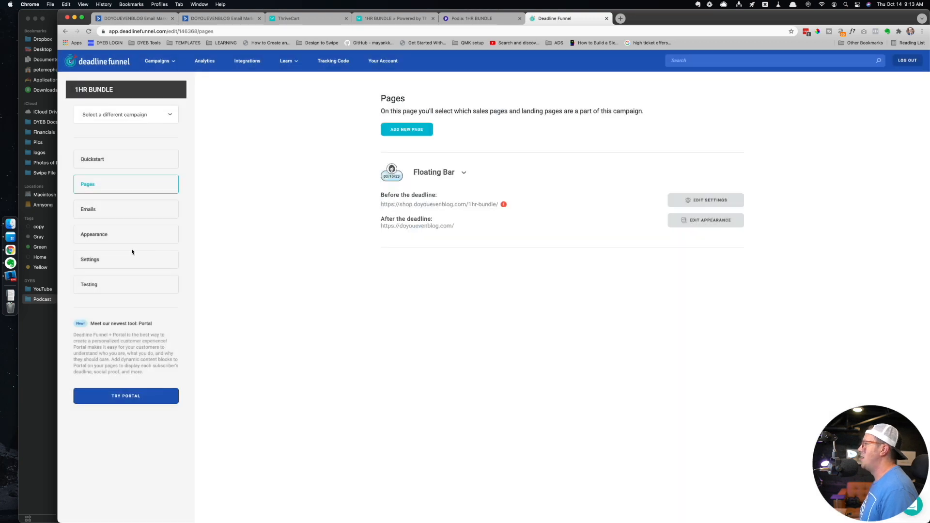
left_click(107, 234)
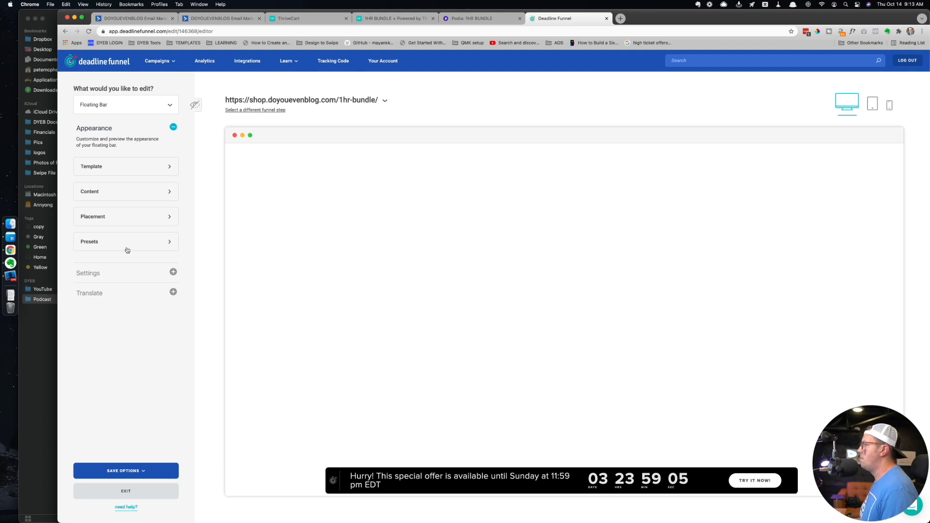
left_click(145, 106)
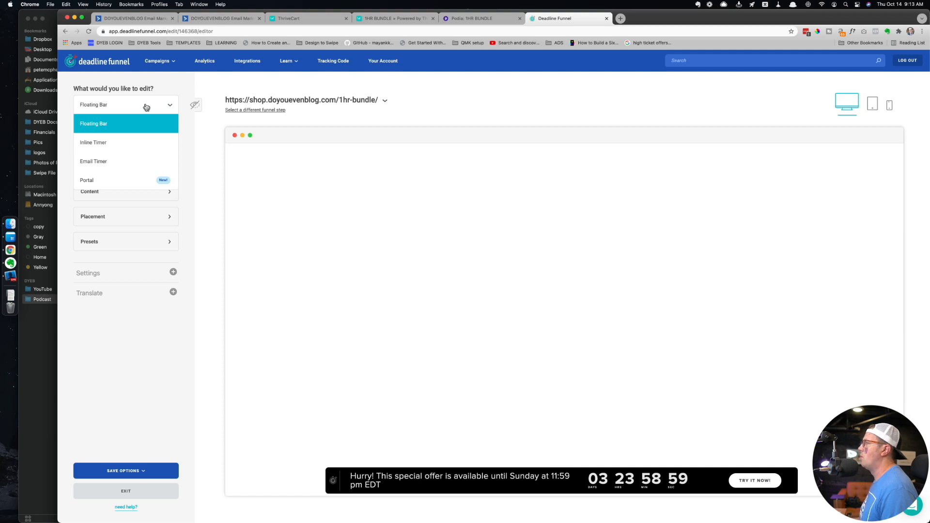
left_click(145, 106)
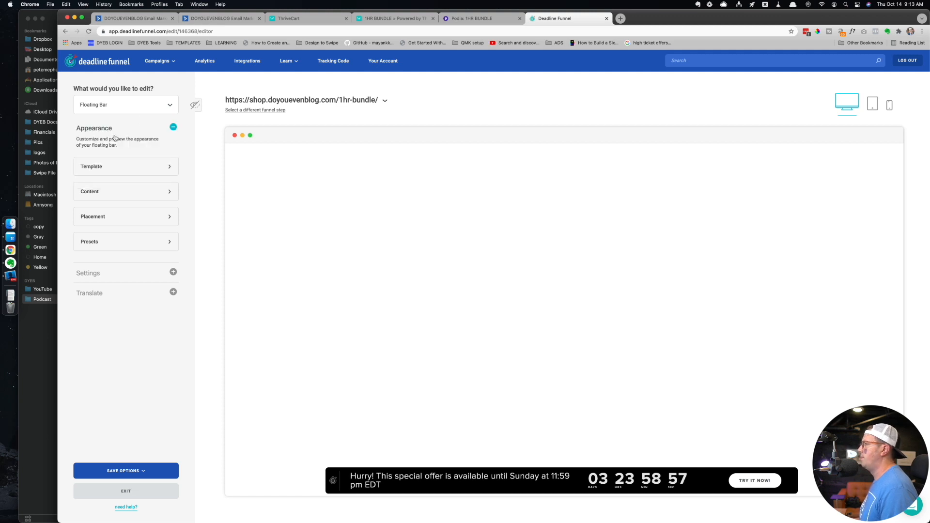
- Apply the Forest Faun colour palette in its Bold variant to the floating bar
left_click(125, 164)
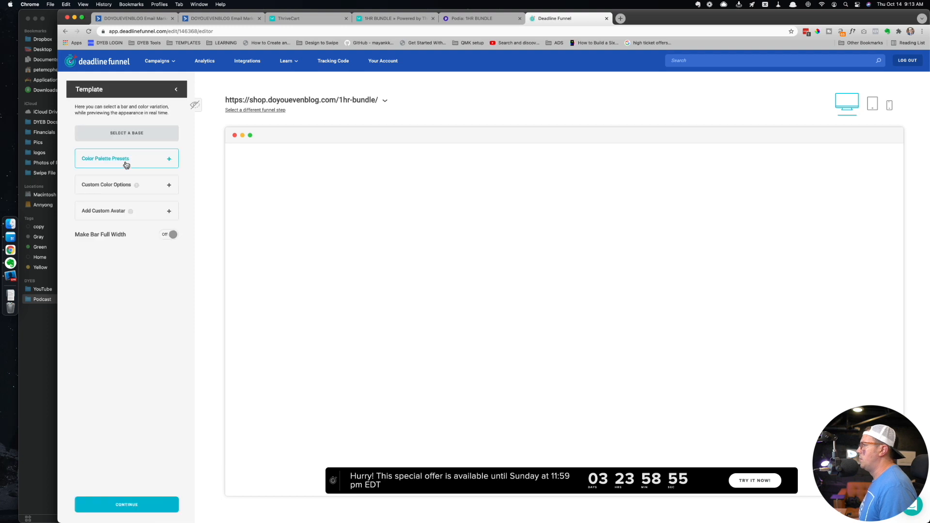
left_click(147, 162)
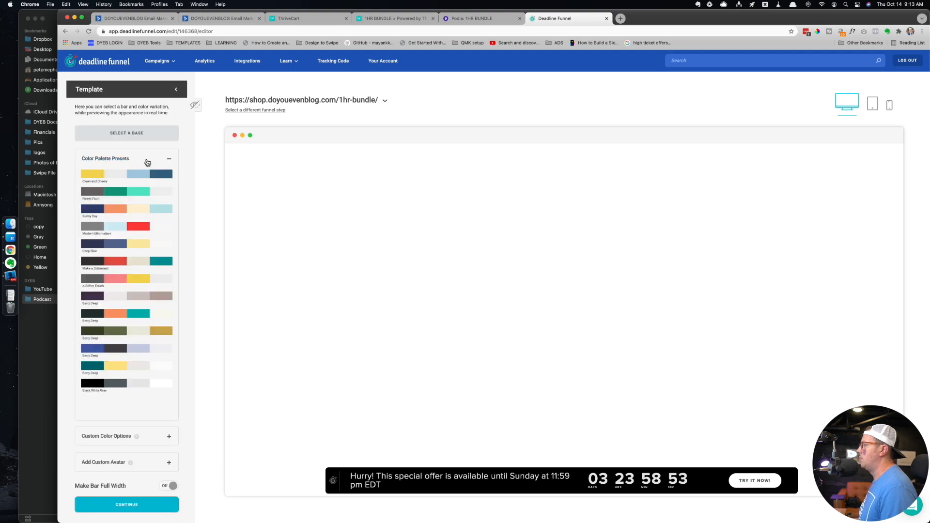
left_click(137, 192)
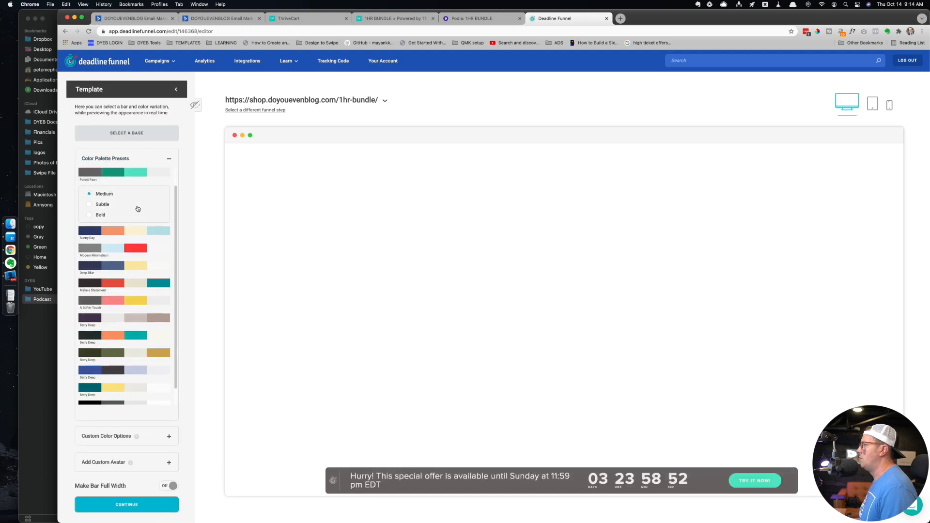
left_click(102, 205)
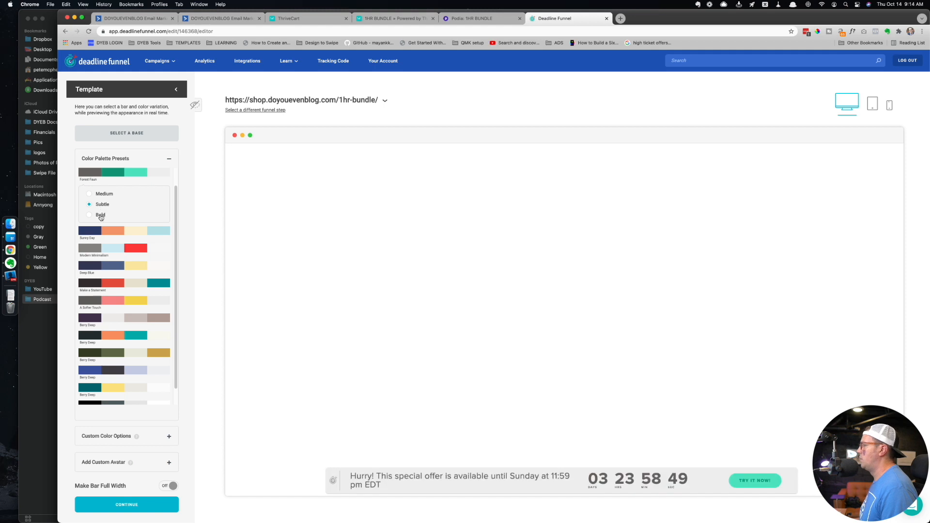
left_click(101, 216)
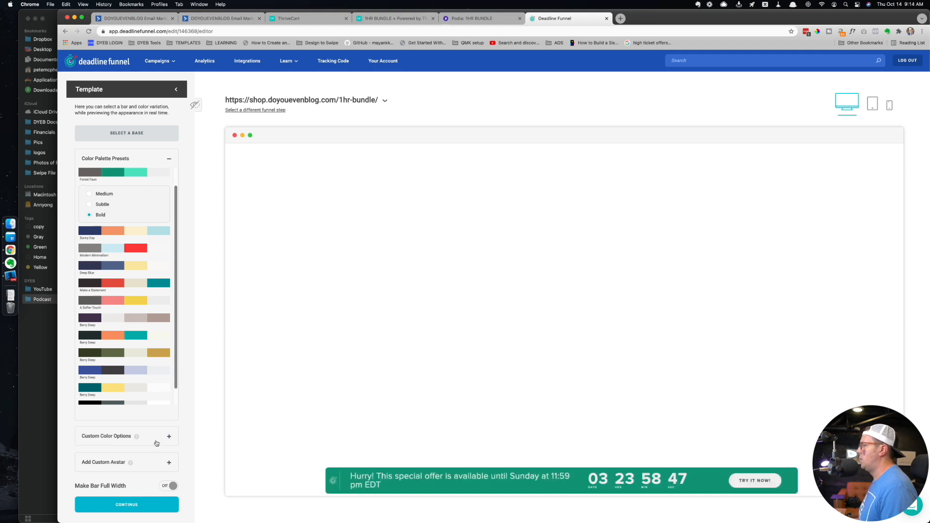
left_click(126, 504)
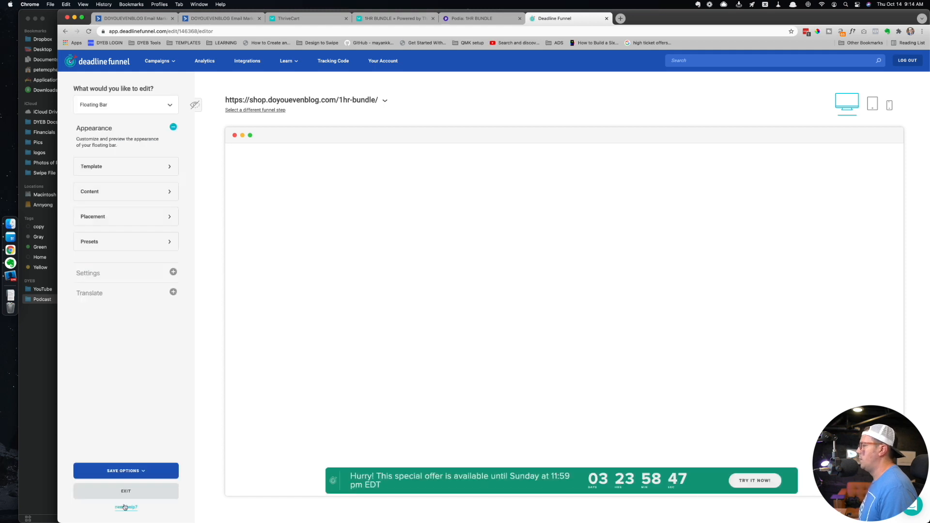
left_click(128, 194)
- Disable the call-to-action and rewrite the bar text to 'Grab it quick! This bundle offer expires on {deadlinetext}'
left_click(168, 197)
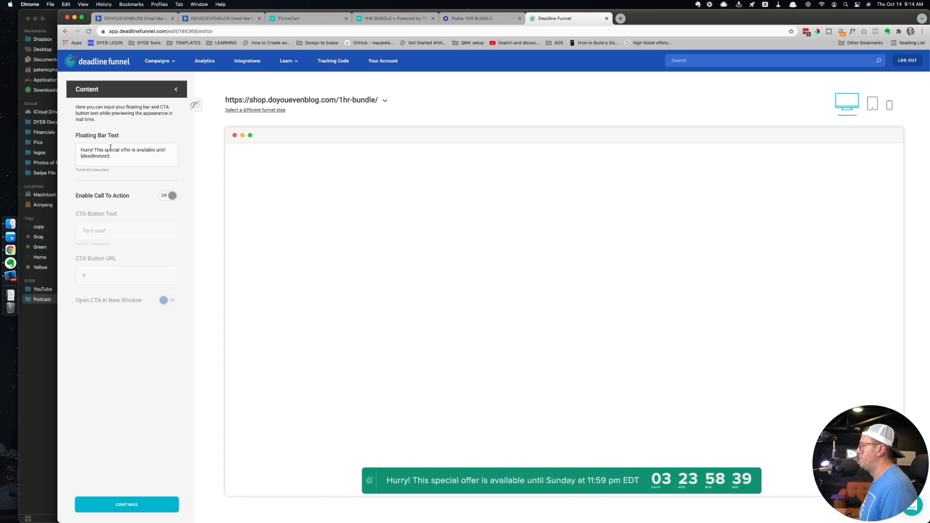
left_click_drag(92, 146, 82, 150)
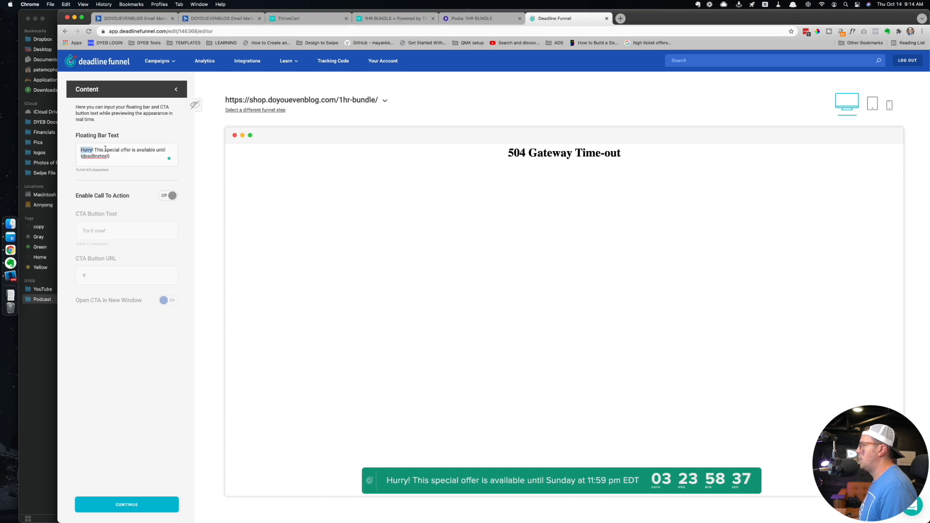
type("This b")
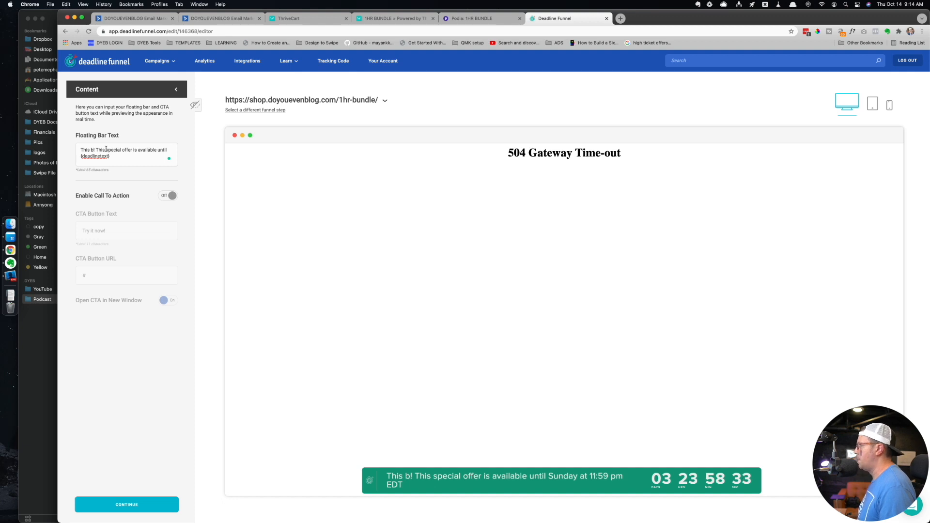
key("BackSpace")
key("BackSpace")
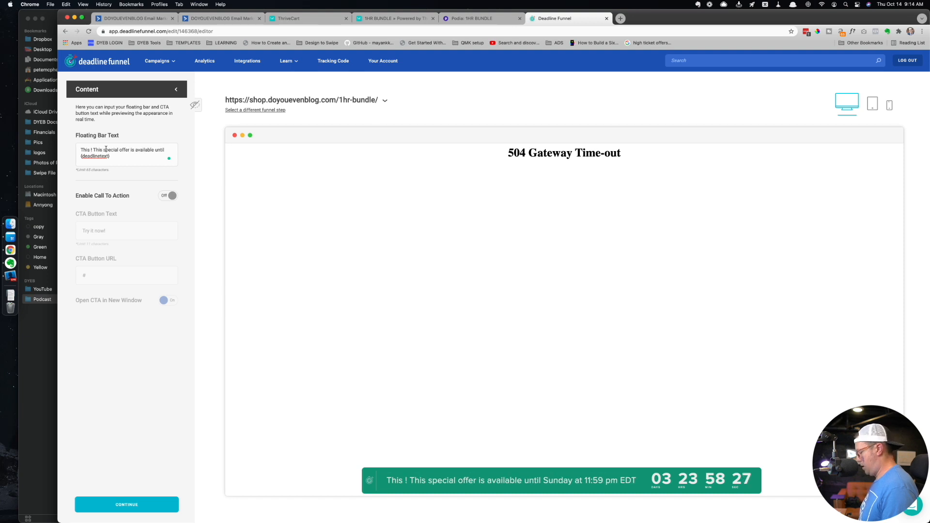
type("b")
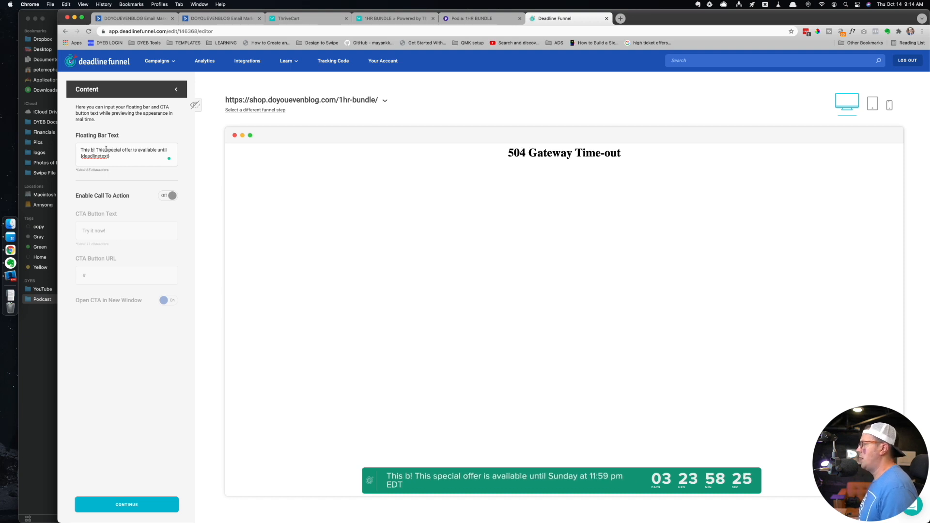
key("alt+Delete")
key("alt+Delete")
key("alt+Delete")
key("alt+Delete")
type("un")
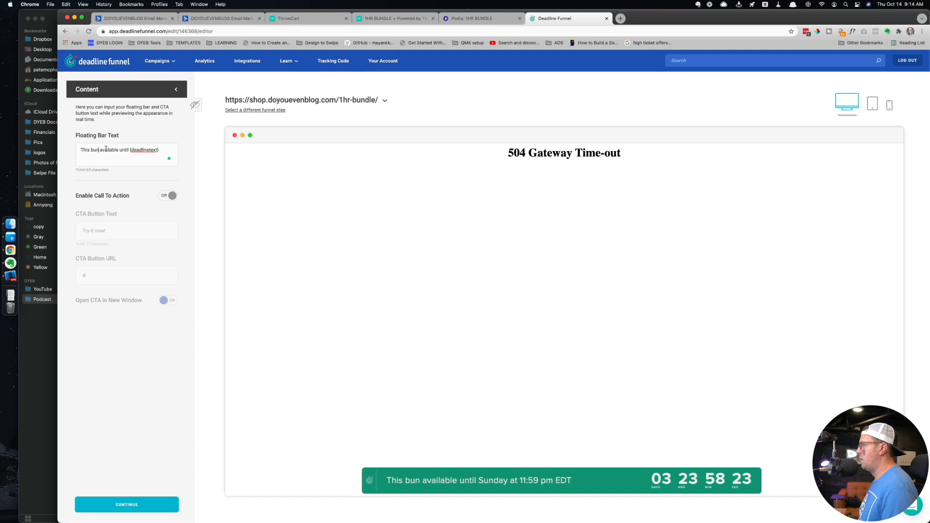
type("dle")
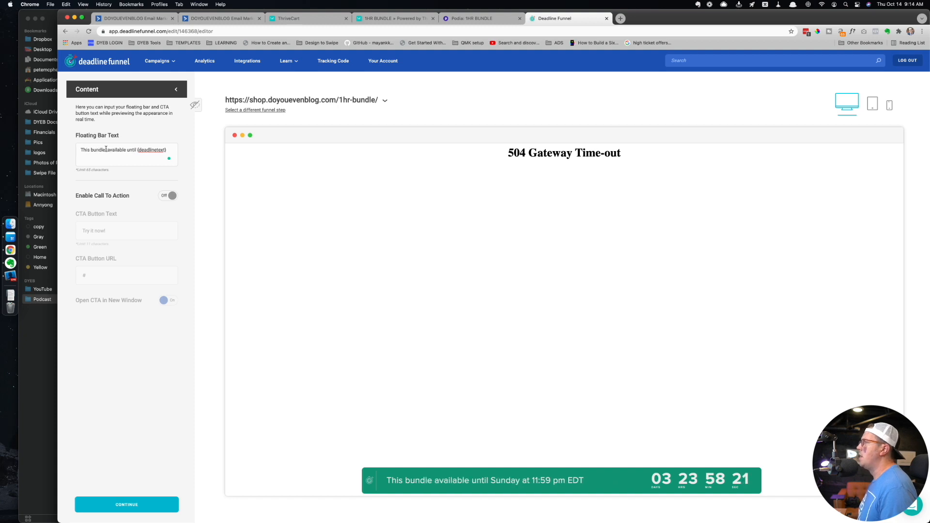
type(" offer")
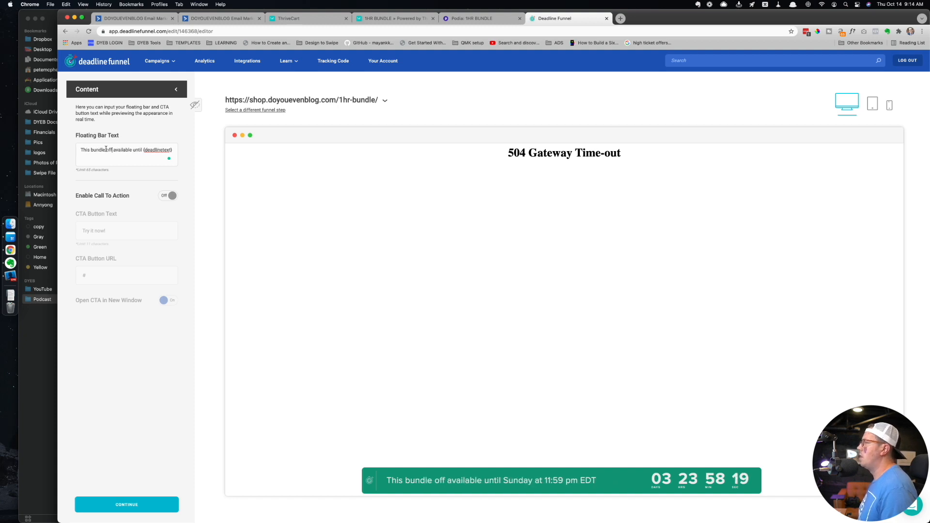
type(" expires..")
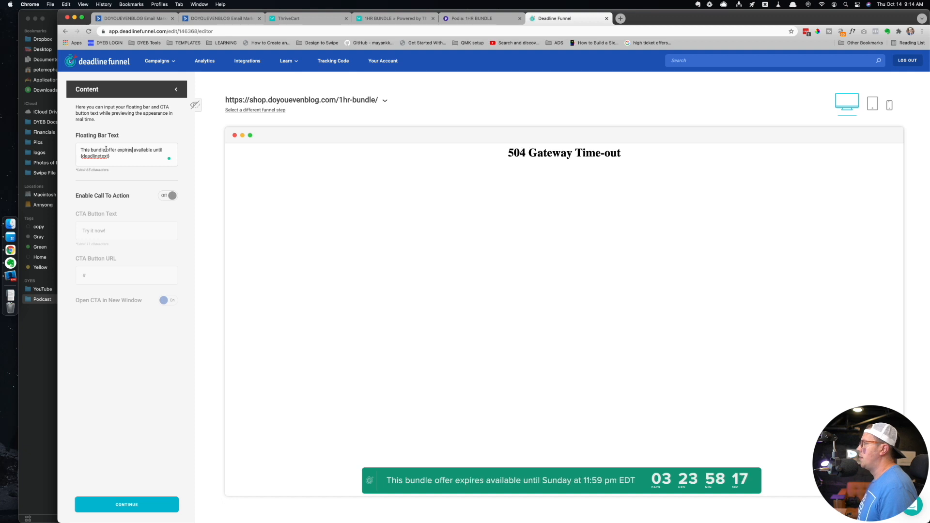
type(".")
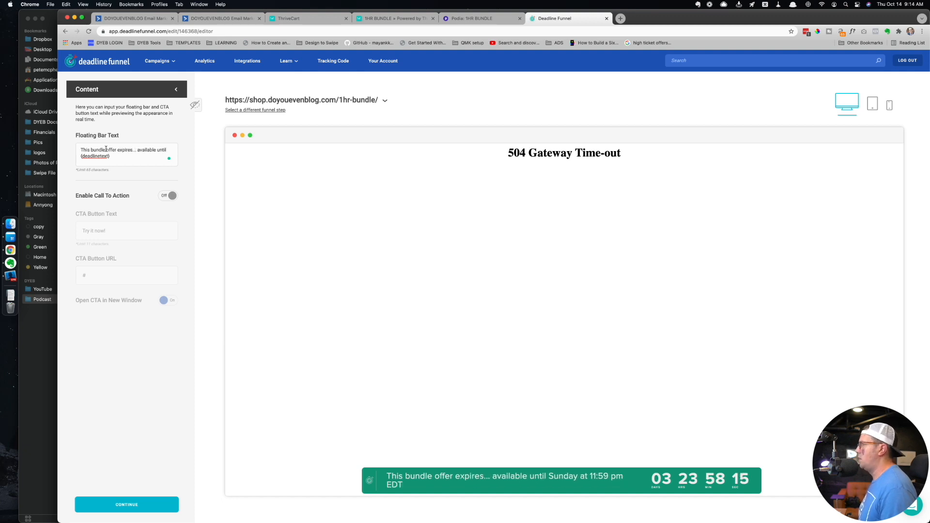
key("alt+Delete")
key("alt+Delete")
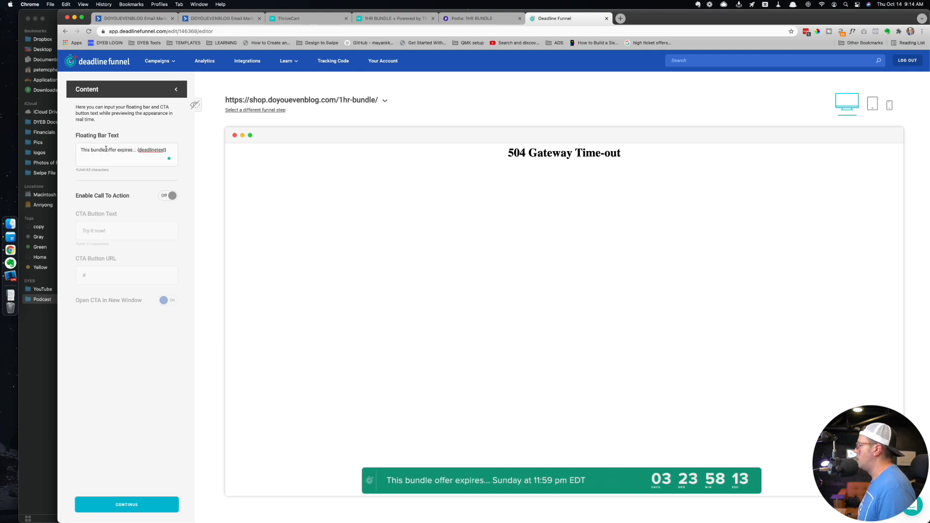
key("Delete")
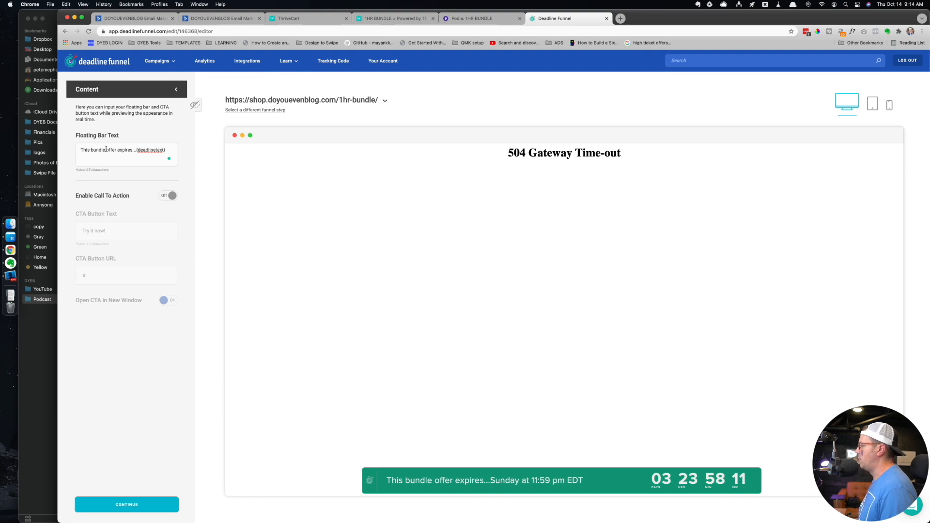
key("BackSpace")
key("BackSpace")
key("BackSpace")
type("o")
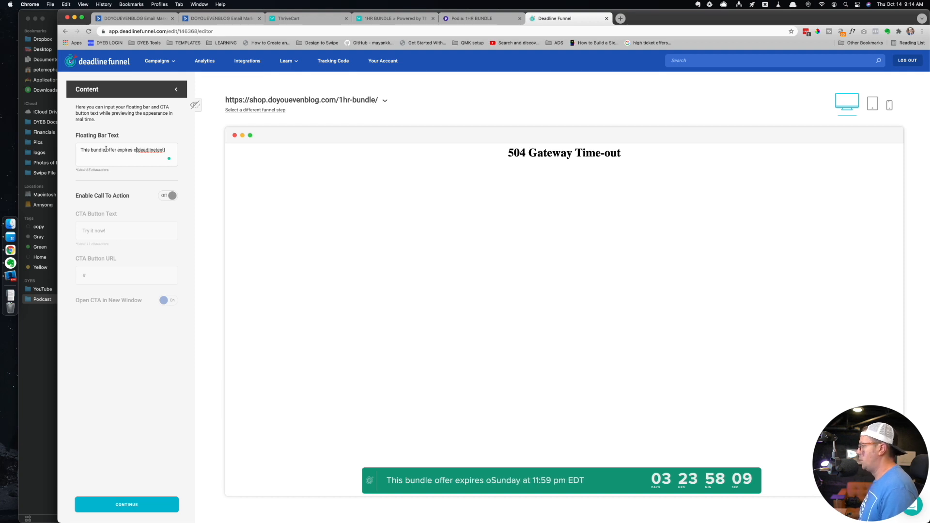
type("n ")
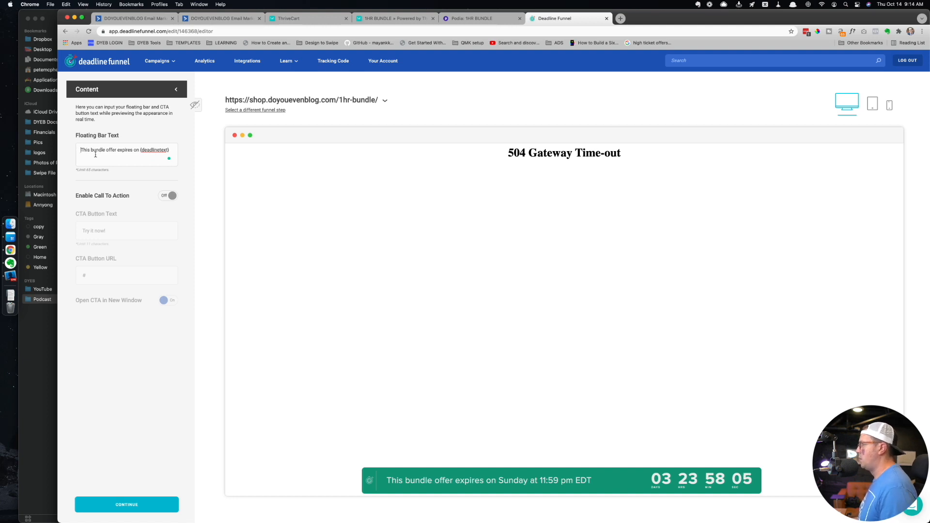
type("Grab it quick")
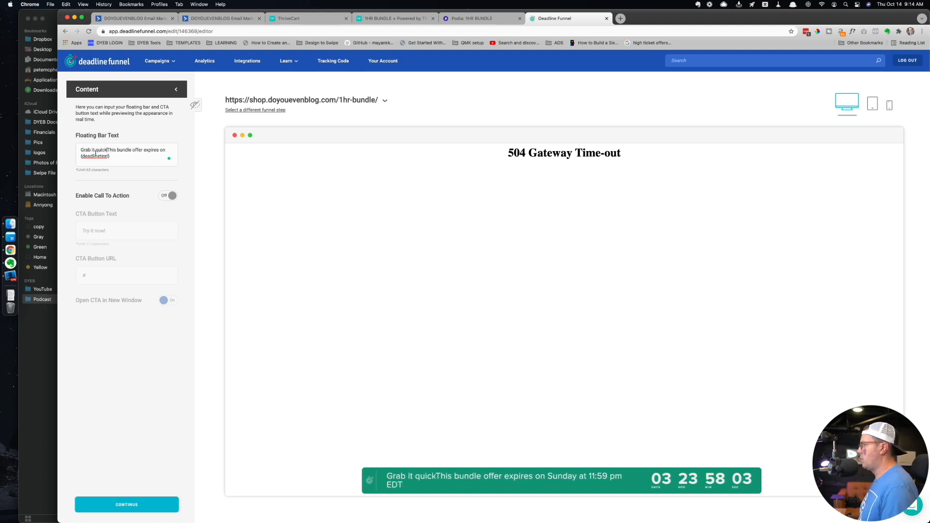
type("!")
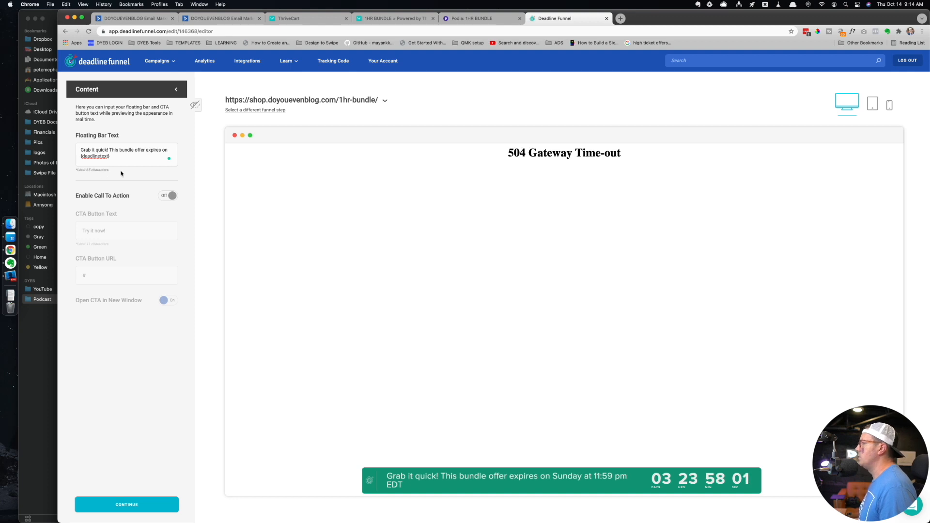
- Save the floating bar settings and apply them to all funnel pages
left_click(135, 505)
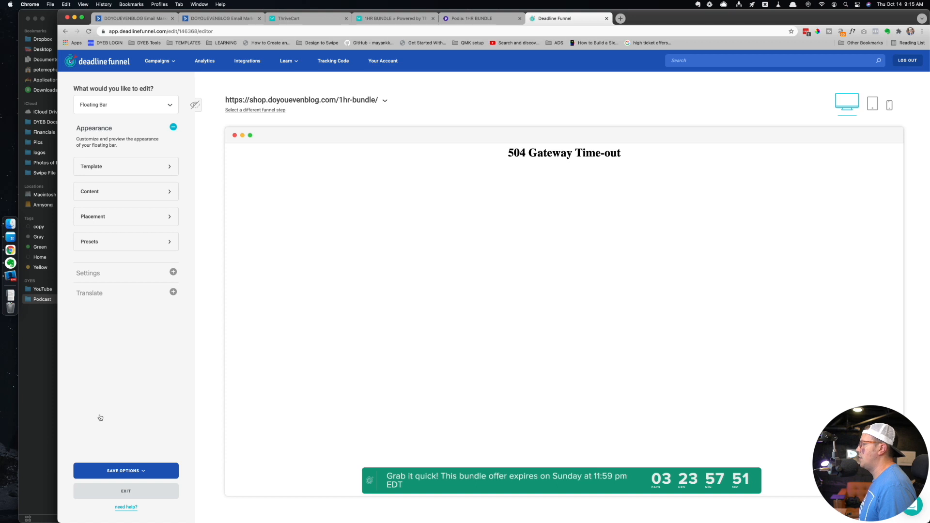
left_click(139, 474)
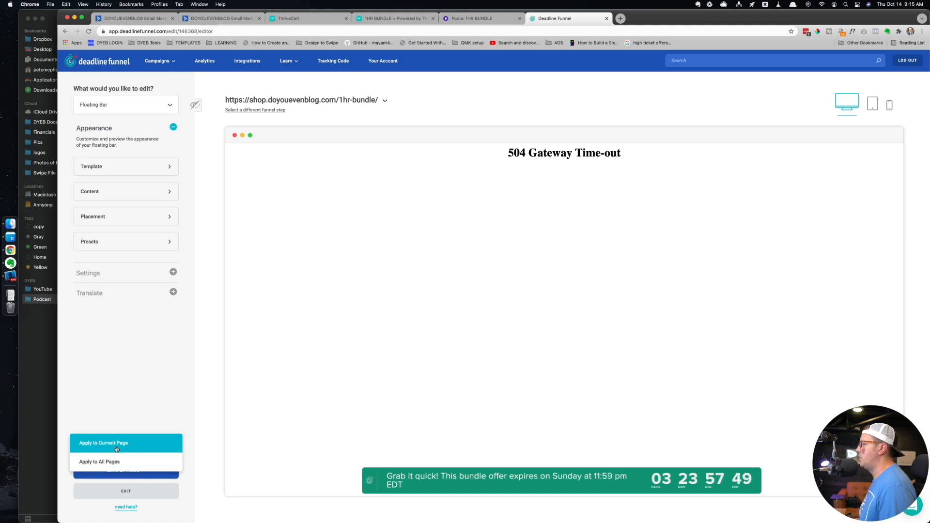
left_click(115, 462)
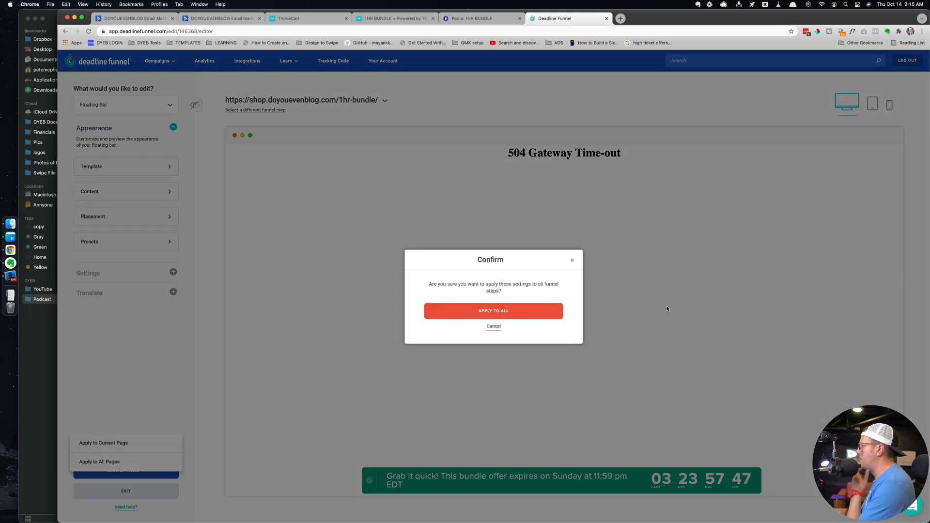
left_click(505, 311)
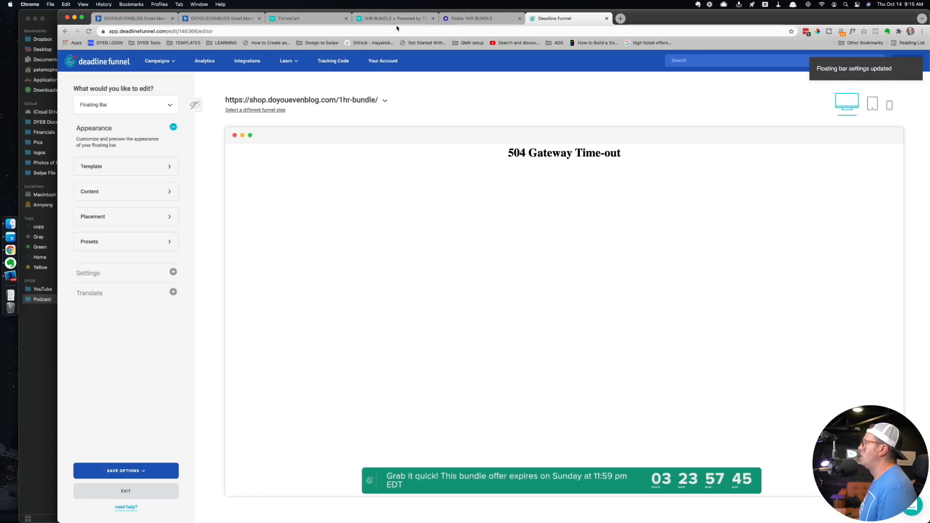
- Reload the bundle checkout to check the green bar, then close the Podia tab
left_click(400, 20)
key("super+r")
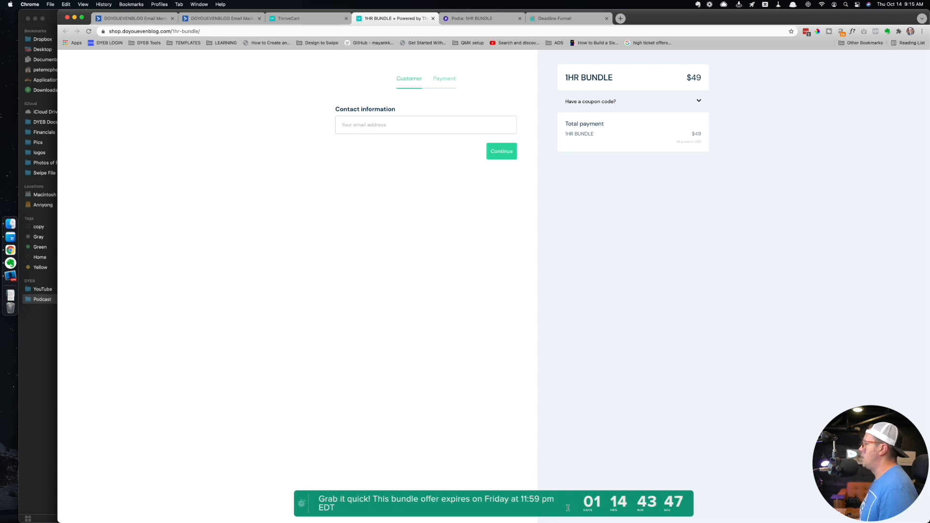
left_click(473, 22)
left_click(520, 19)
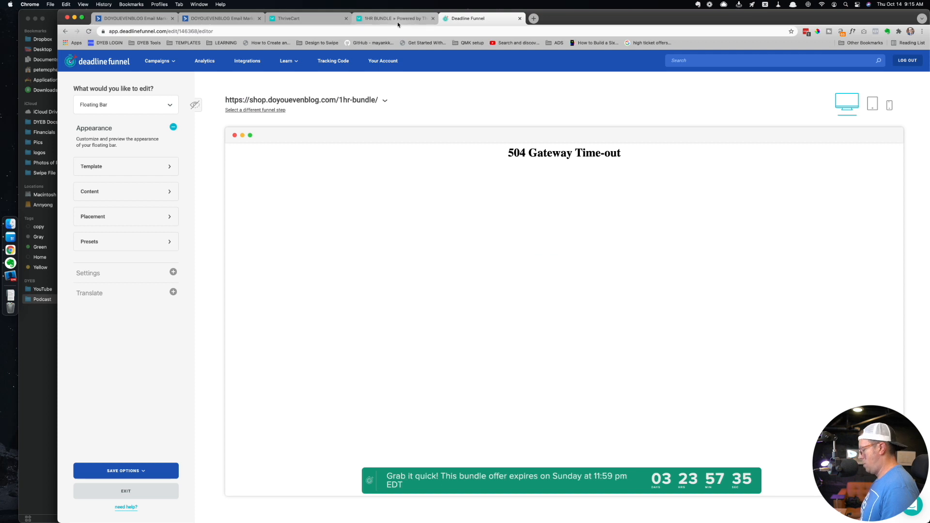
- Load Zapier's DYEB folder, sign in with Google, and create a new zap there
key("super+t")
type("zapier.com/app/zaps/folder/341678")
key("Return")
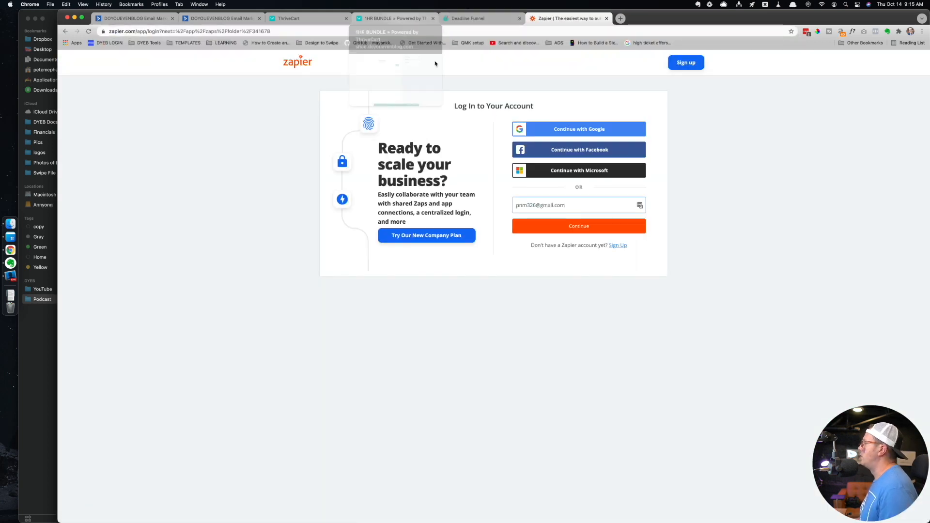
left_click(561, 129)
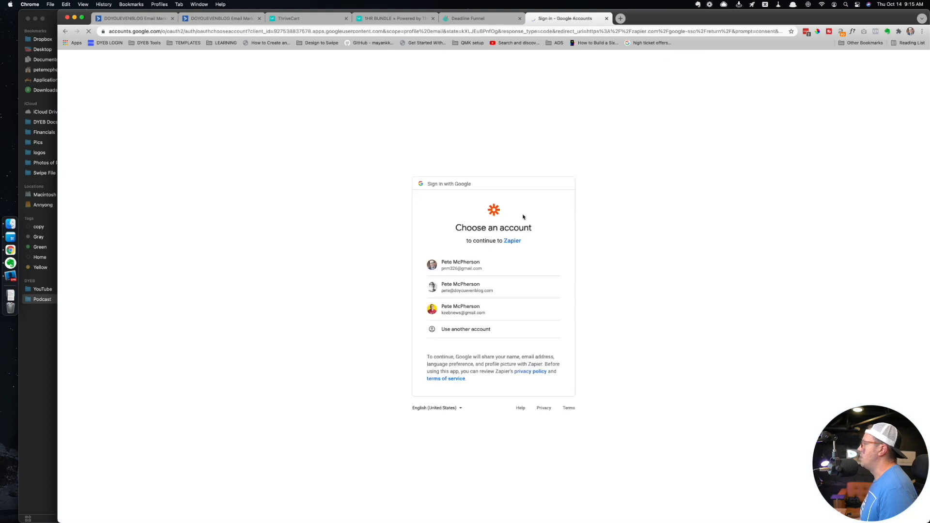
left_click(465, 264)
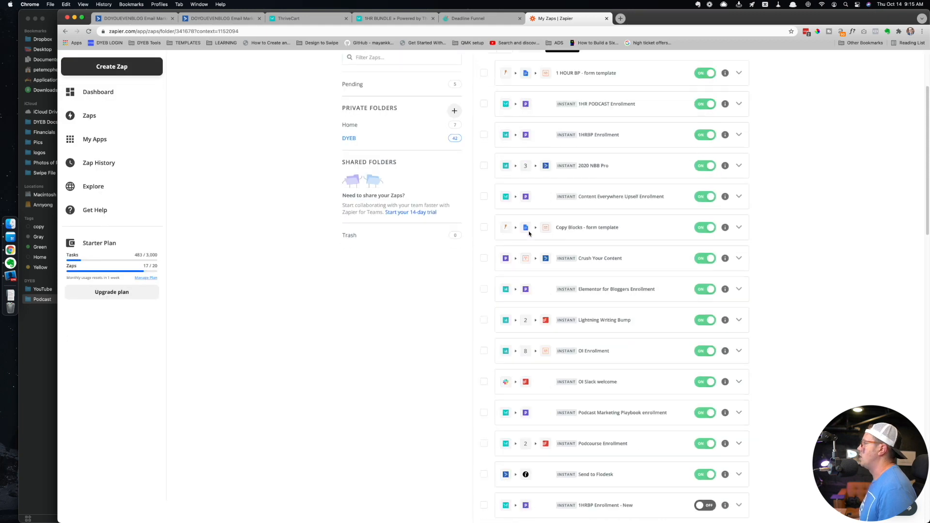
left_click(562, 155)
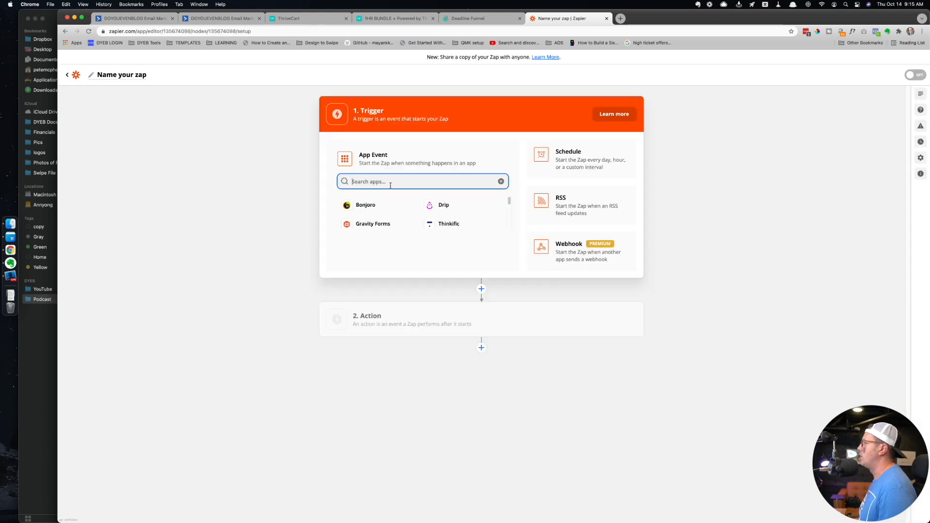
- Choose ThriveCart Product Purchase as the trigger using the connected ThriveCart account
type("thri")
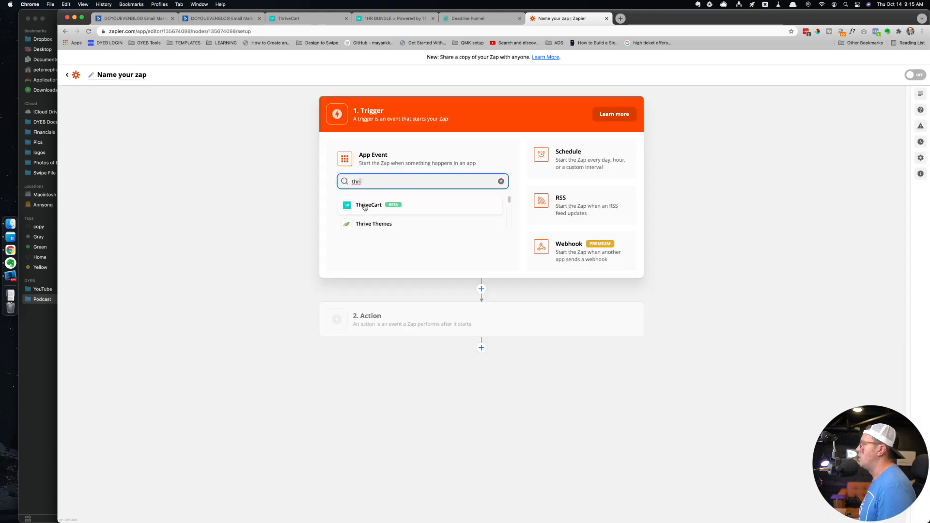
left_click(365, 206)
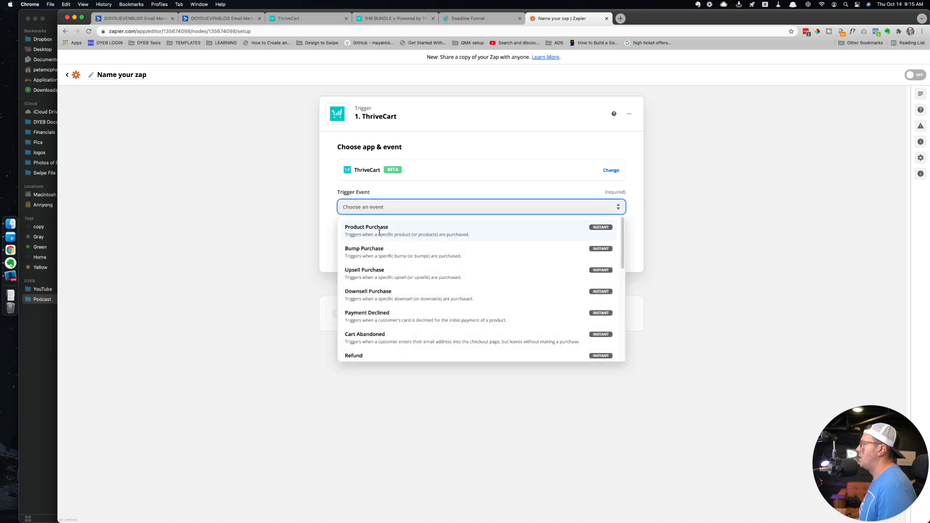
left_click(380, 235)
left_click(478, 245)
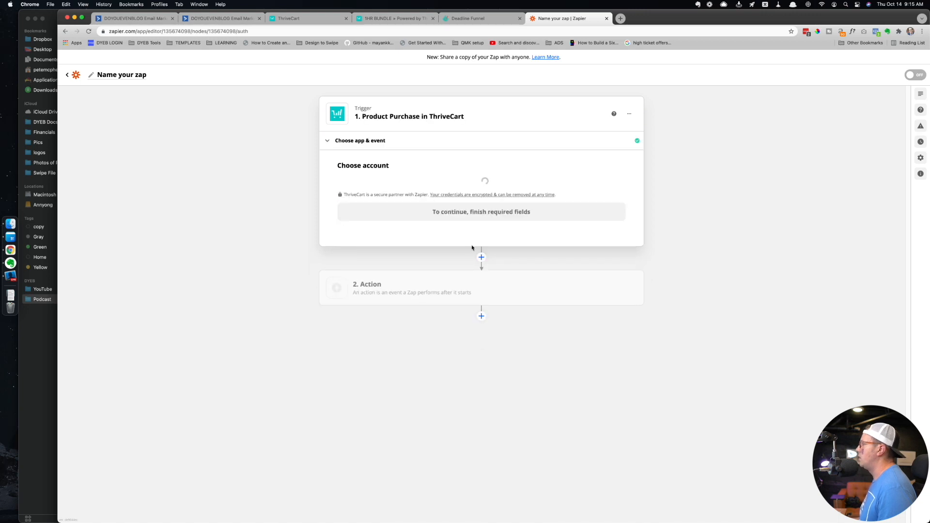
left_click(426, 199)
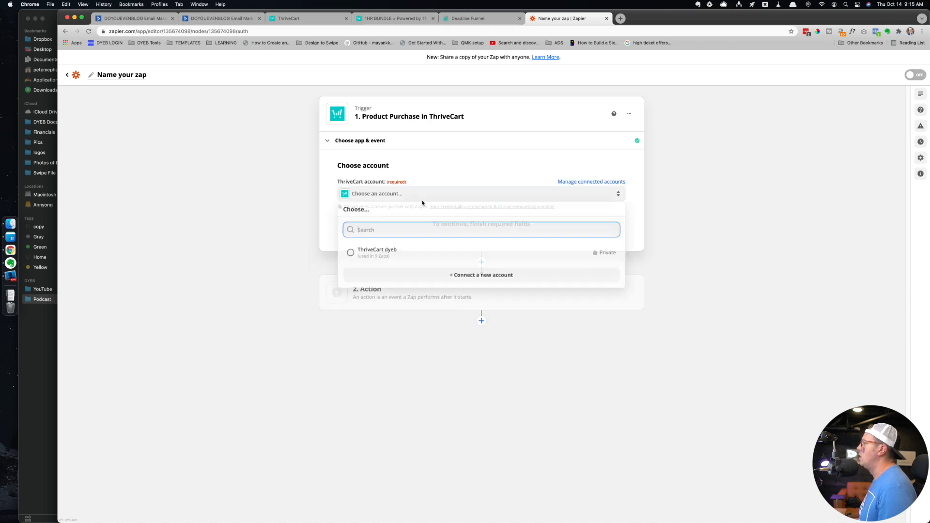
left_click(380, 251)
left_click(484, 227)
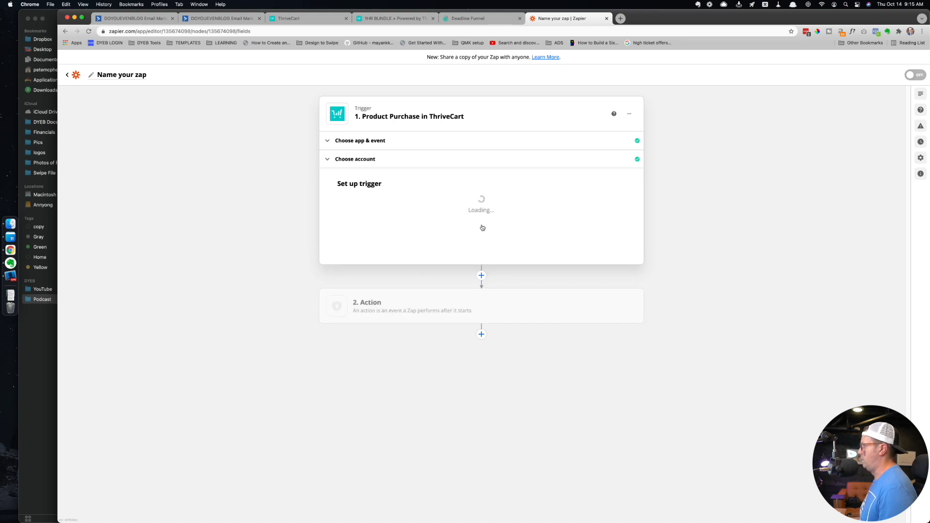
- Select 1HR BUNDLE as the triggering product and continue to the trigger test
left_click(446, 210)
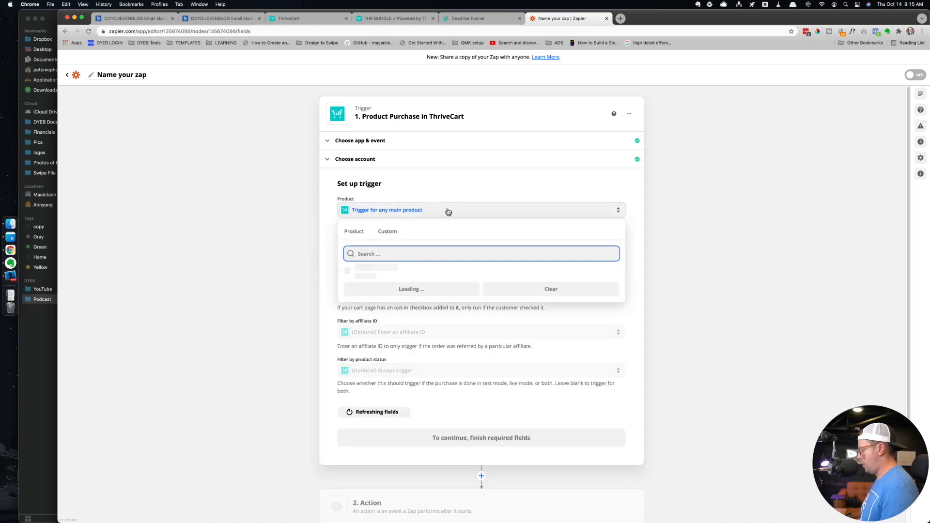
type("bun")
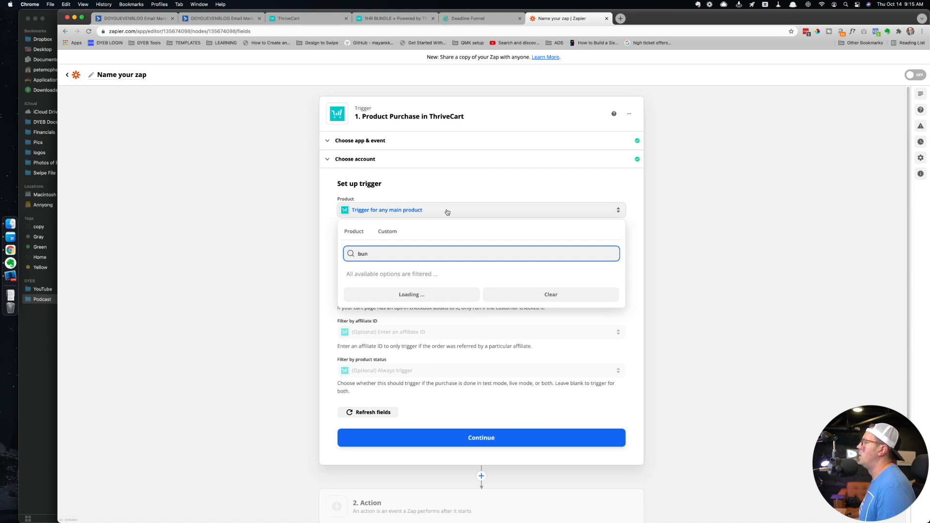
left_click(381, 273)
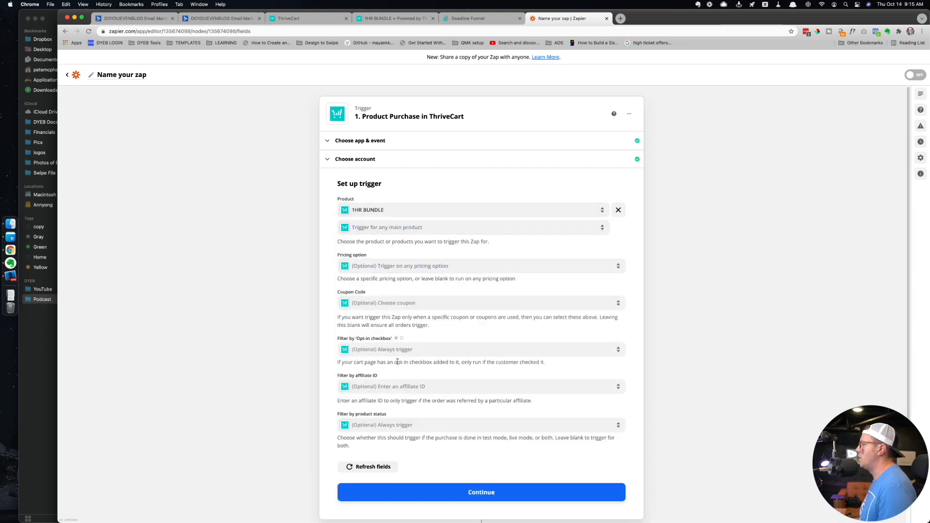
scroll(412, 377, "down", 3)
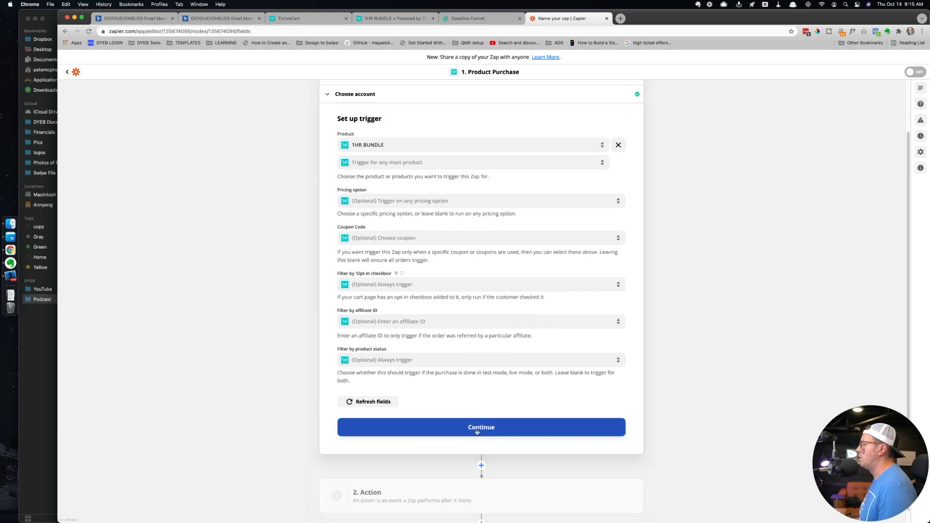
left_click(417, 426)
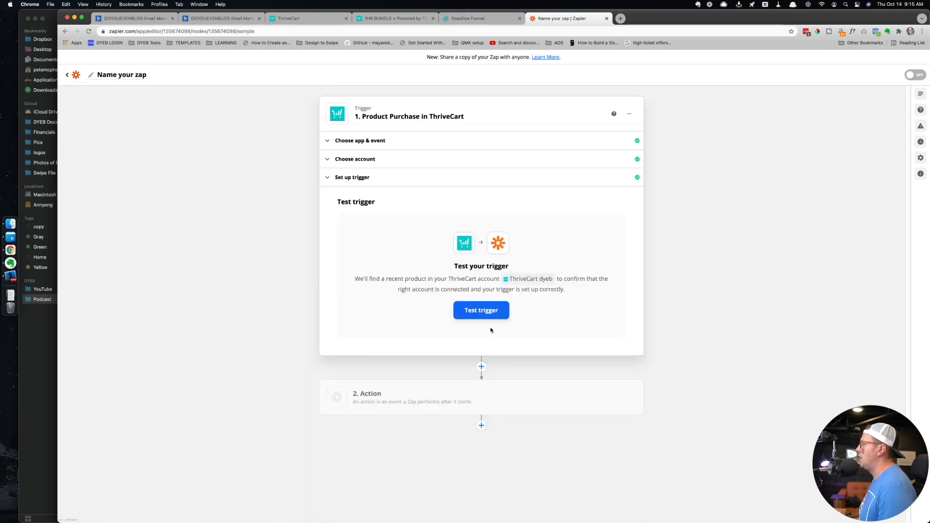
left_click(401, 19)
- Return to the 1HR BUNDLE Checkout URLs page and launch Edit checkout
left_click(320, 19)
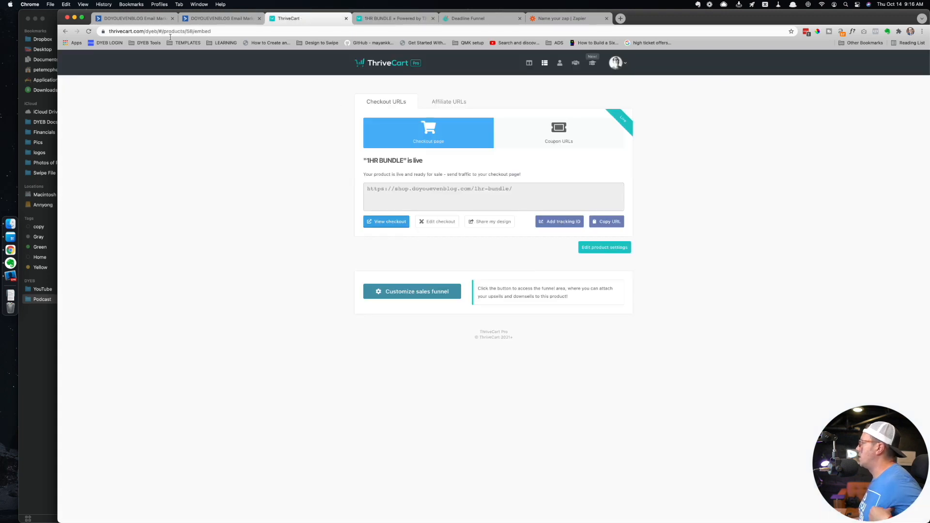
left_click(442, 222)
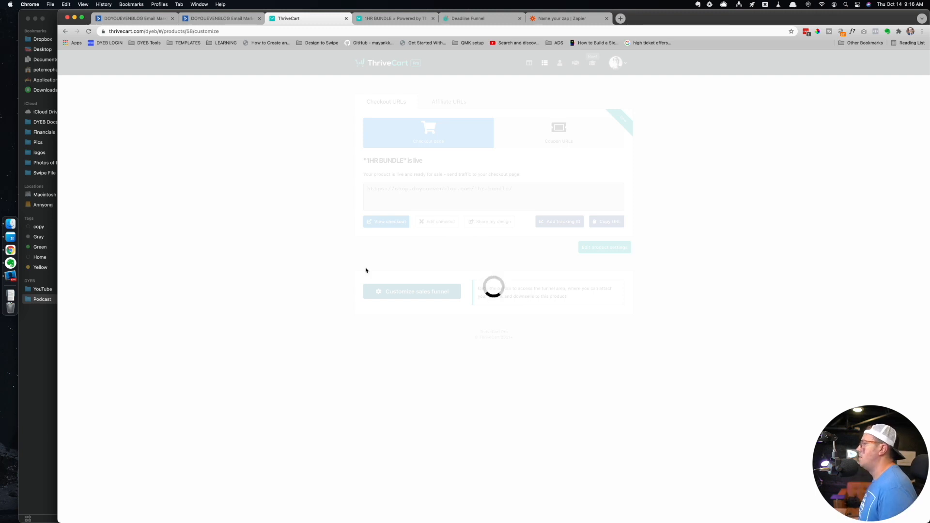
- Preview 1hr multiple device.png from DYEB Docs > 1HR BLOG POST assets, then return to Chrome
left_click(11, 242)
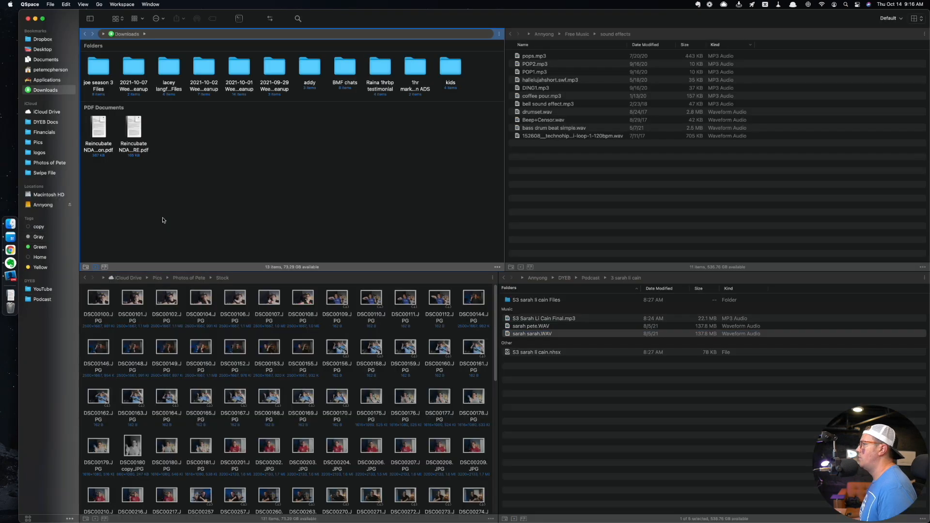
left_click(46, 122)
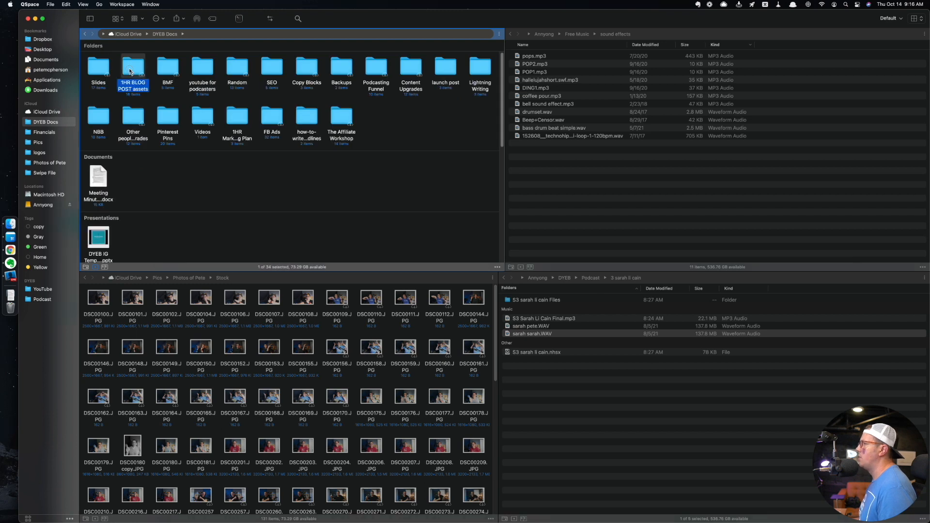
double_click(130, 71)
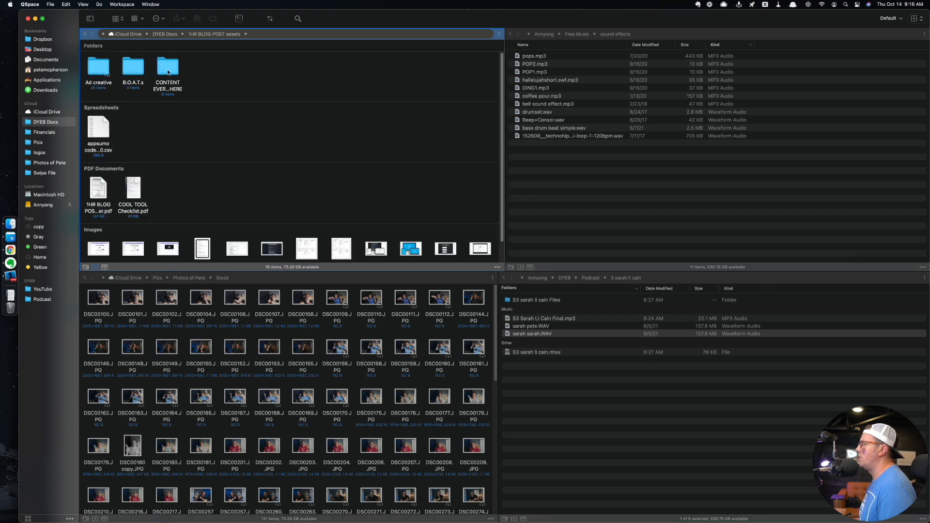
scroll(173, 127, "down", 2)
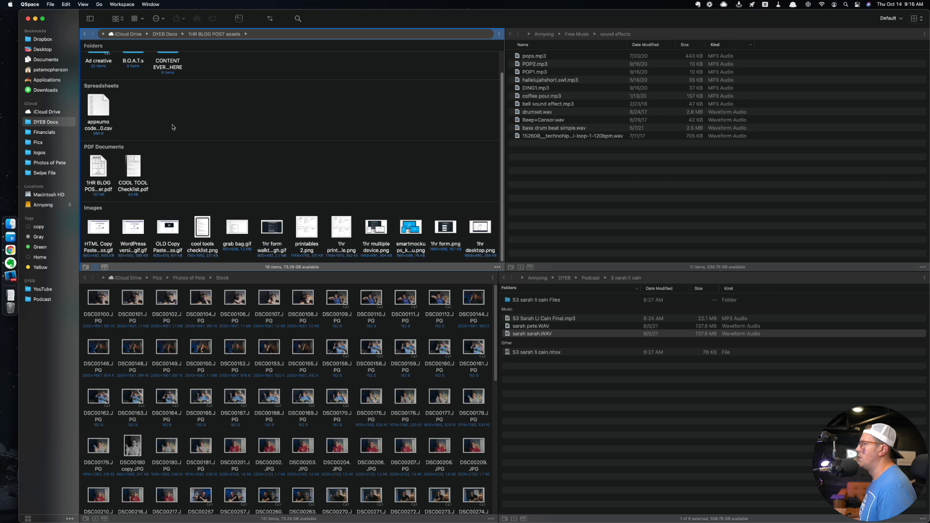
double_click(377, 233)
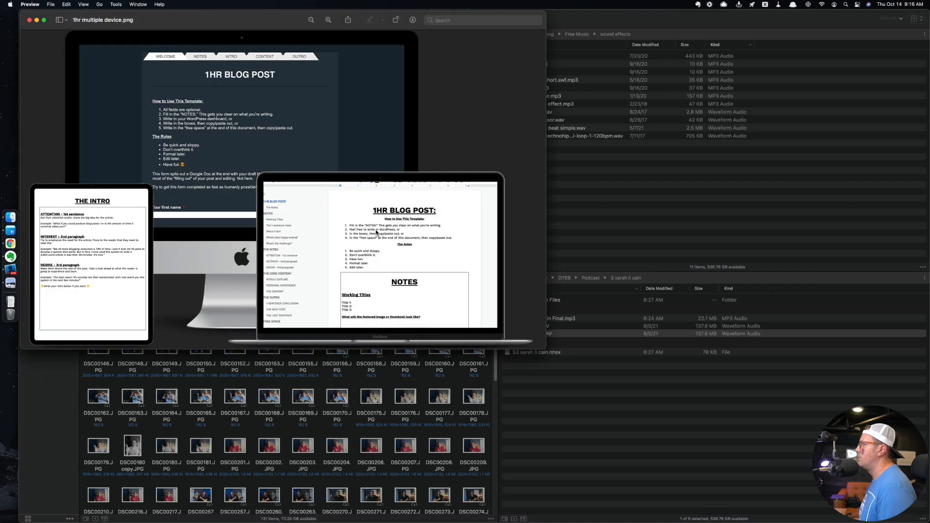
key("super+w")
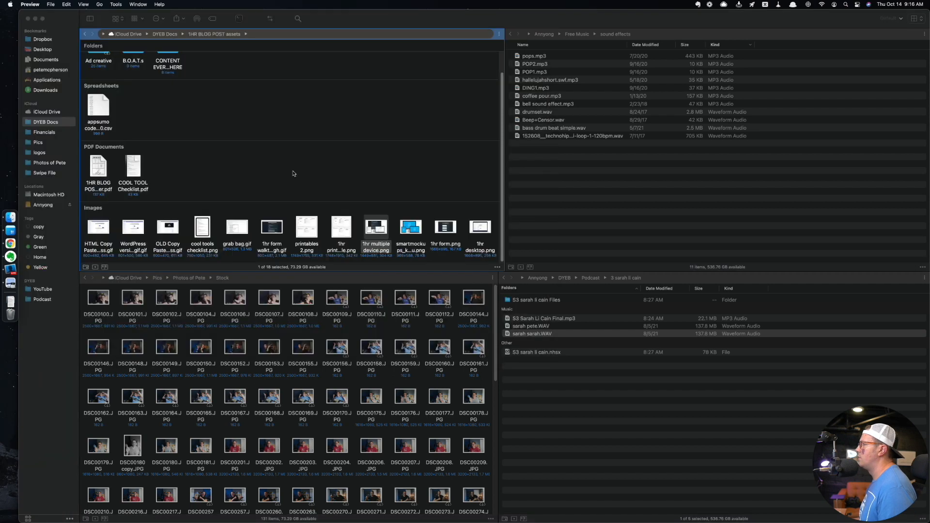
left_click(193, 184)
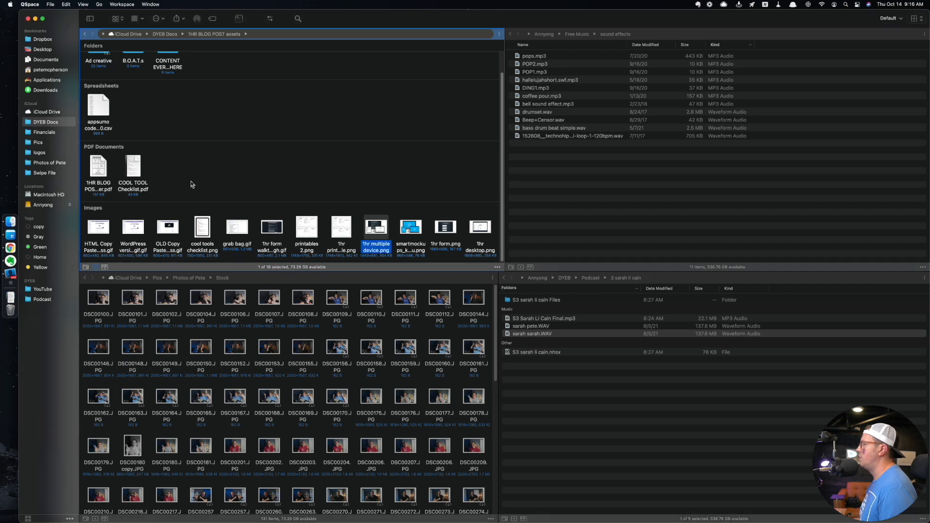
left_click(15, 252)
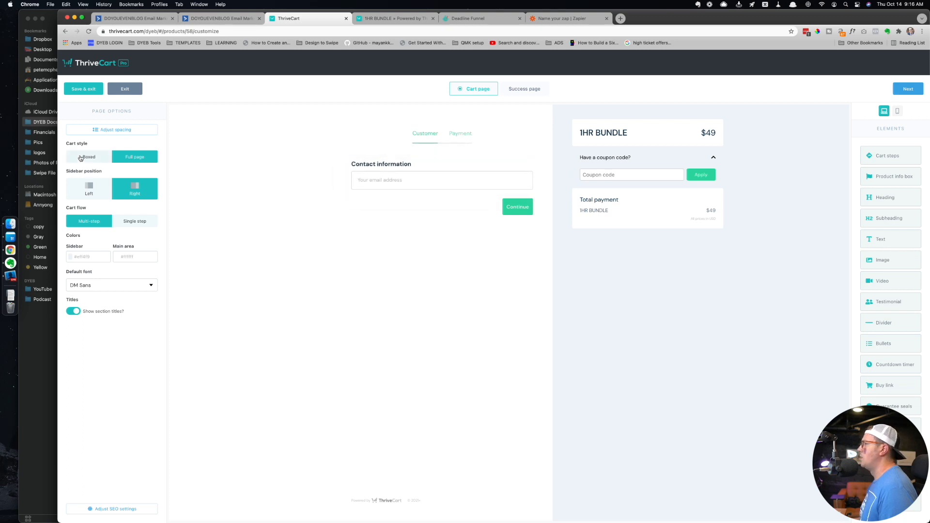
- Move the order summary sidebar to the left and ask buyers for first and last name
left_click(87, 188)
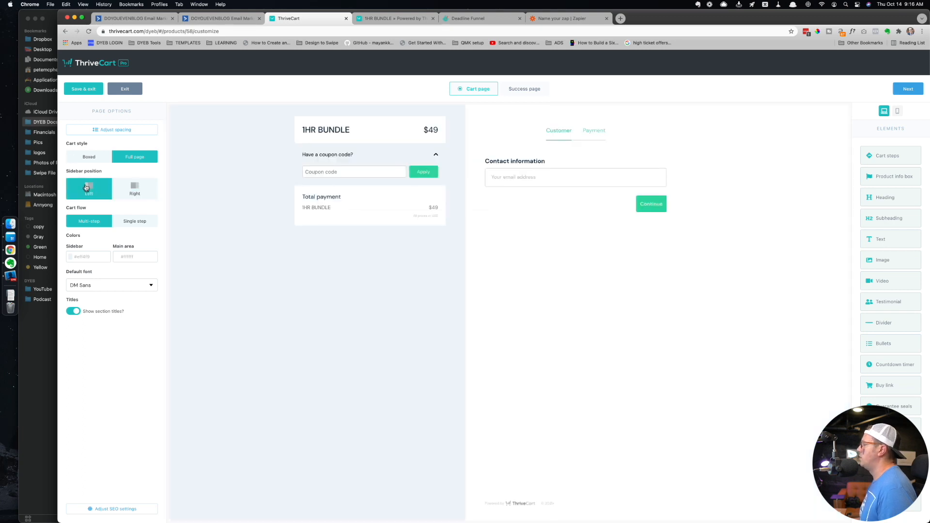
left_click(612, 156)
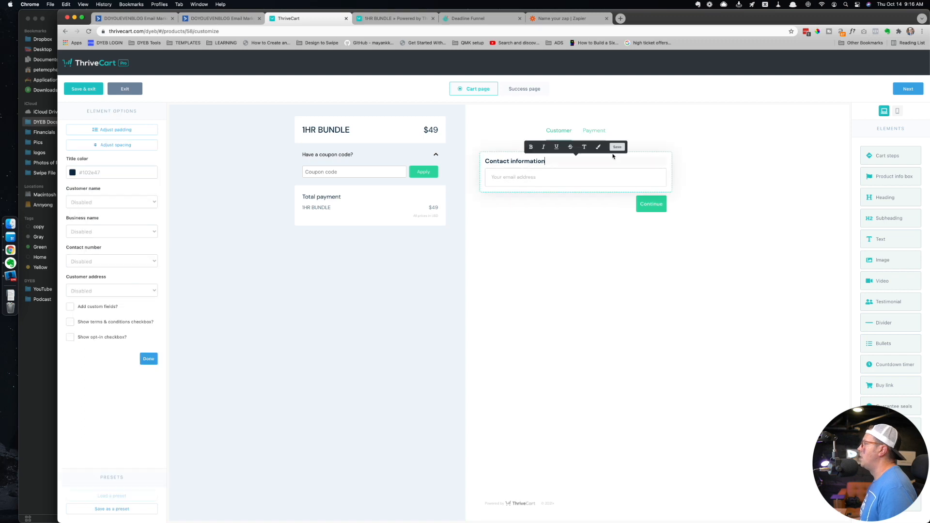
left_click(103, 203)
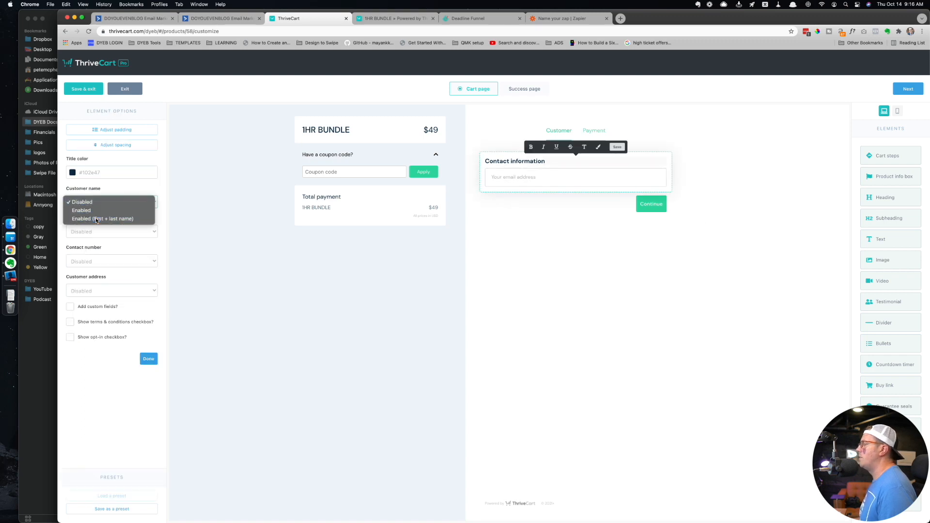
left_click(99, 226)
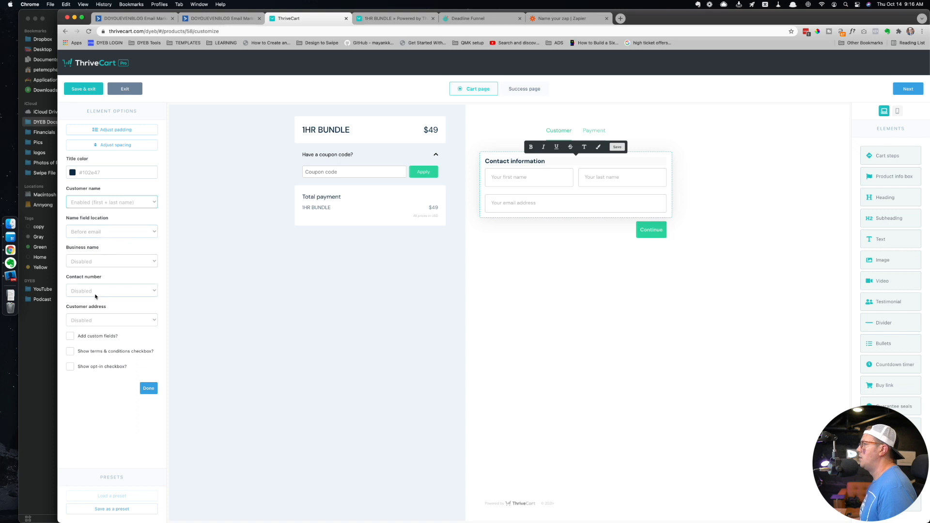
- Collect an abbreviated address and require agreeing to terms linked to the legal page
left_click(108, 325)
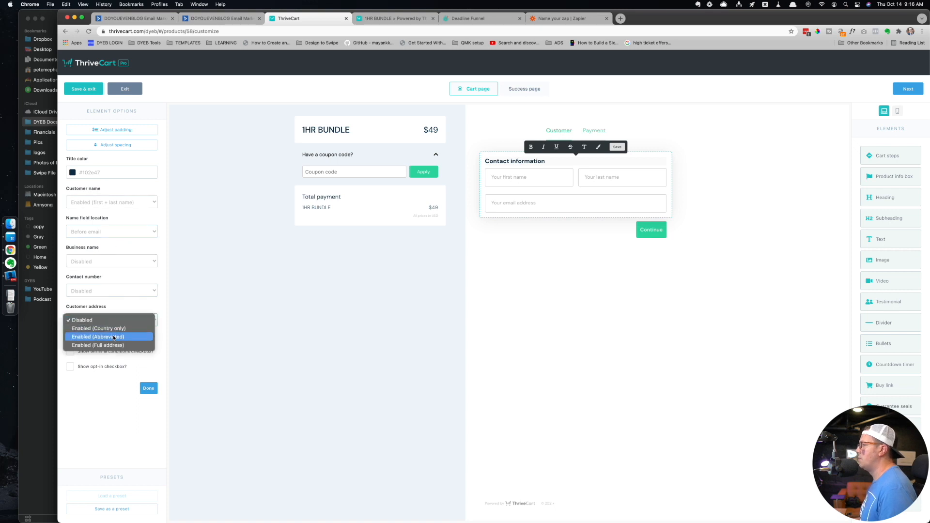
left_click(111, 336)
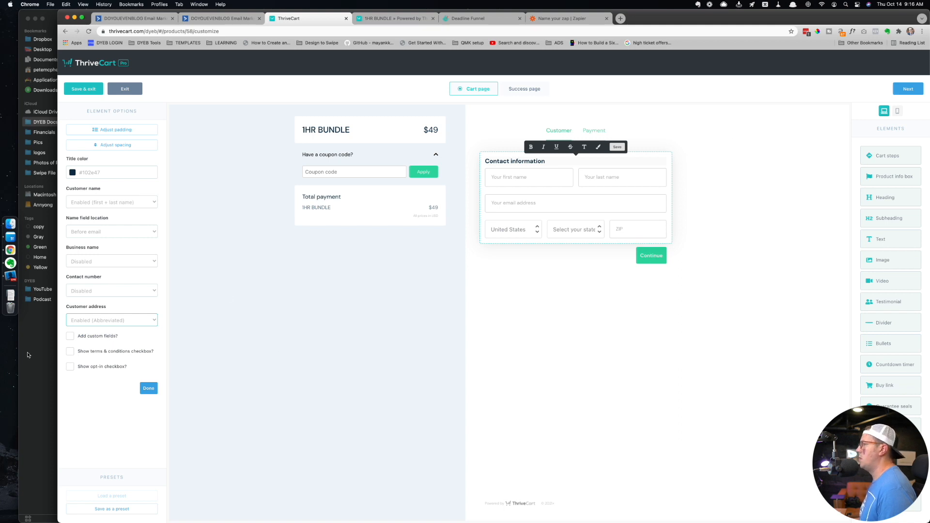
left_click(97, 353)
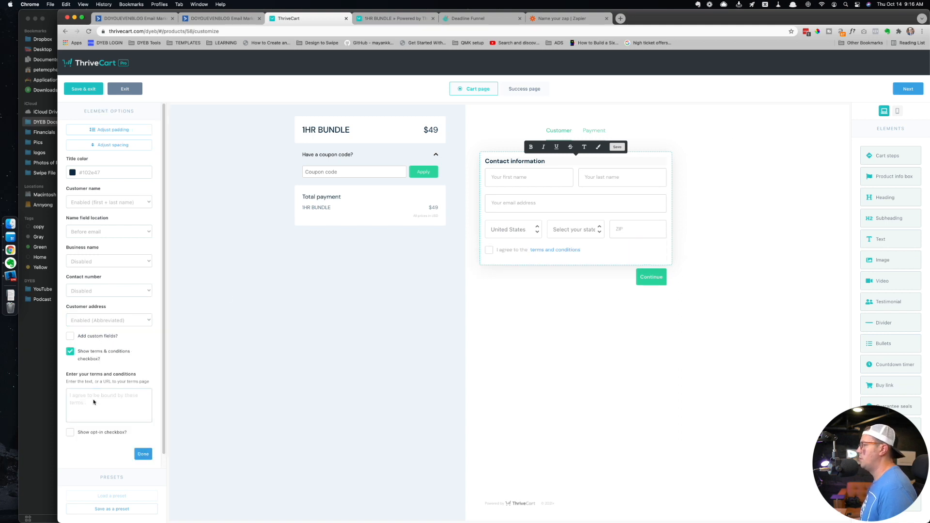
type("https://doyouevenblog.com/")
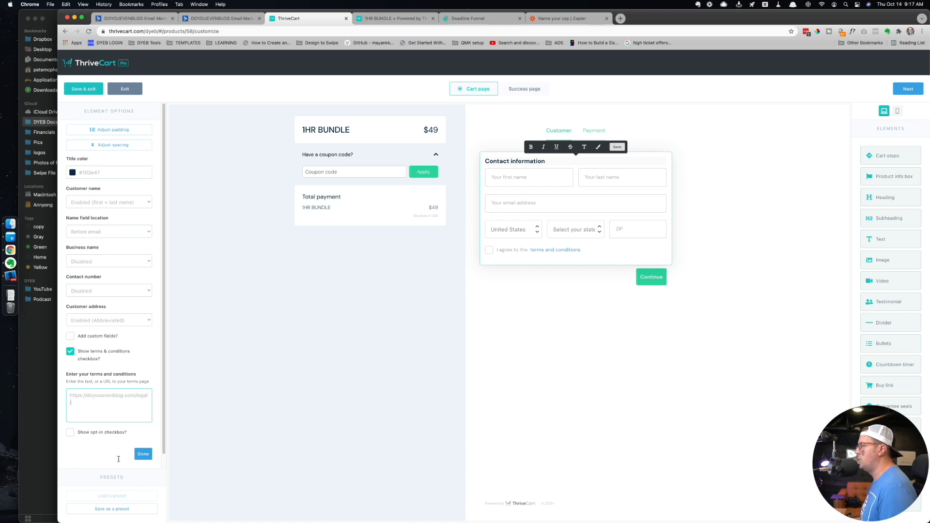
left_click(143, 455)
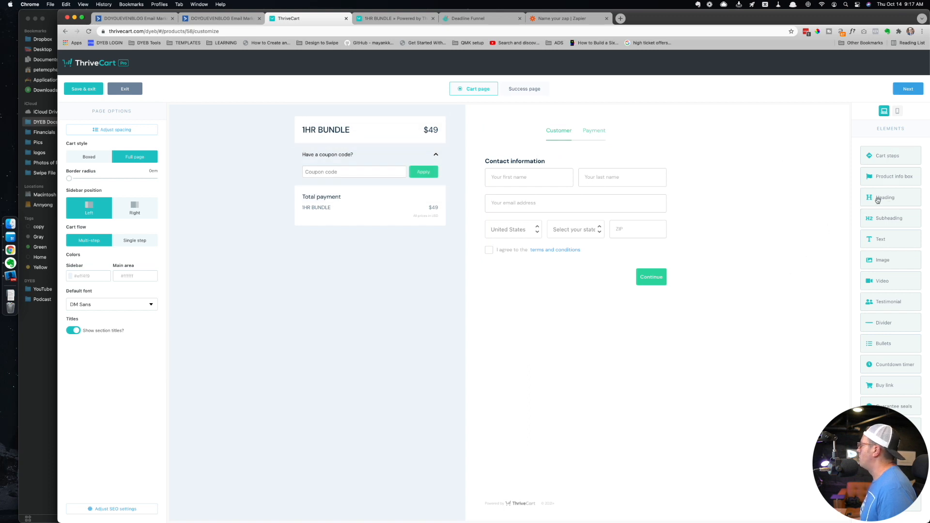
- Add a centred 39px heading '1HR BLOG POST MEGA-BUNDLE!' above the order summary
left_click_drag(882, 197, 353, 151)
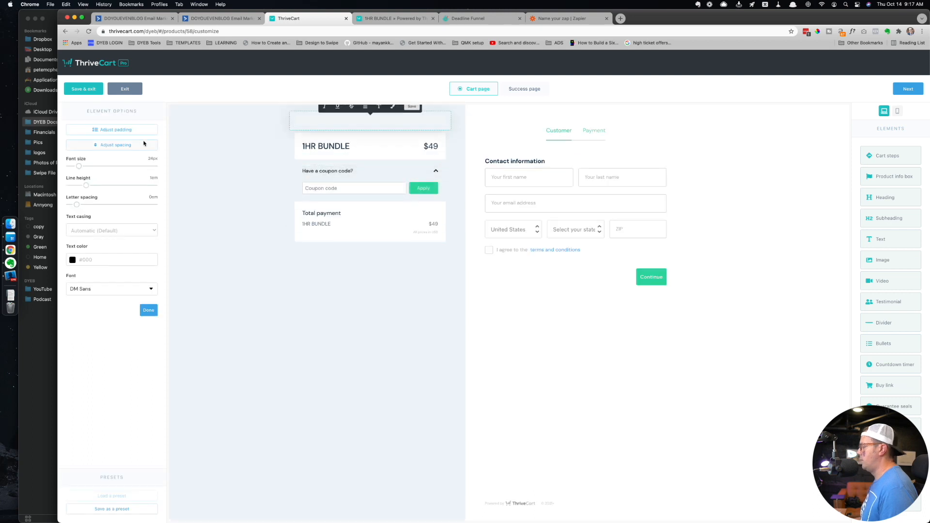
type("1HR")
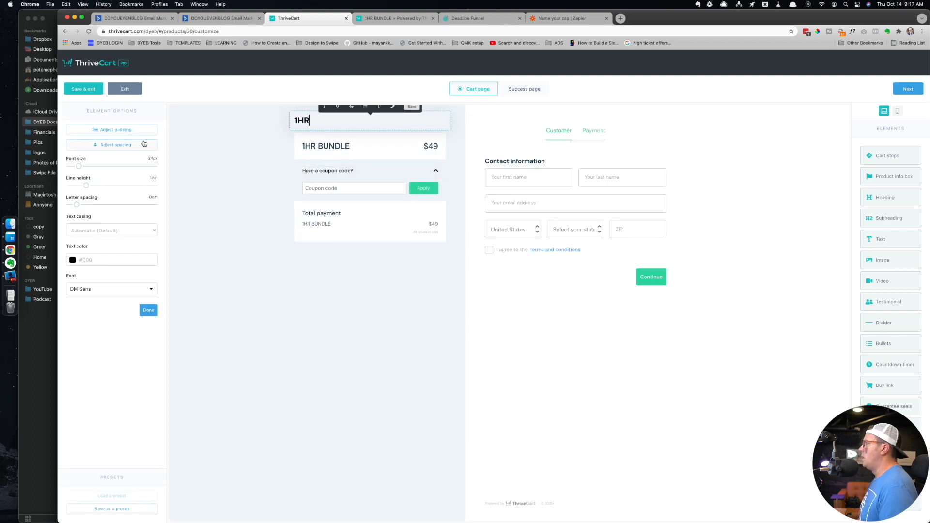
type(" BLOG POST")
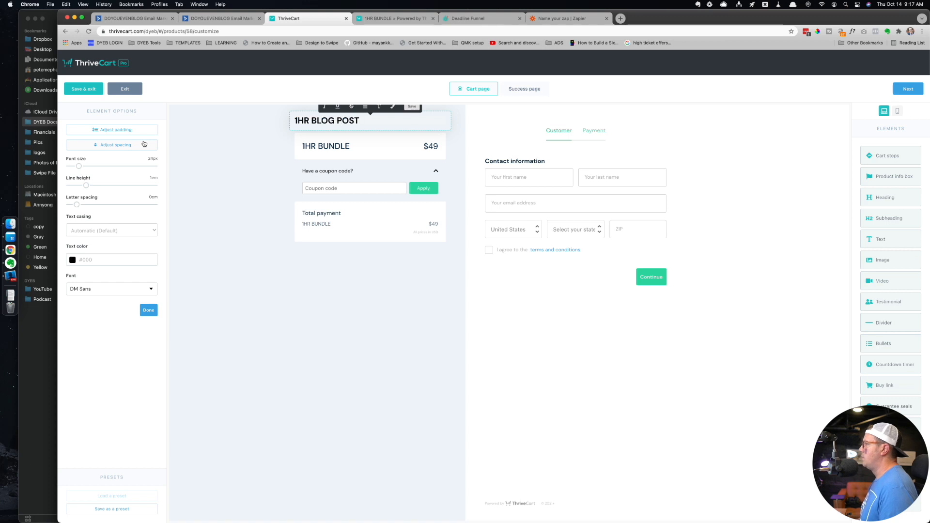
type(" MEGA-BUNDLE!")
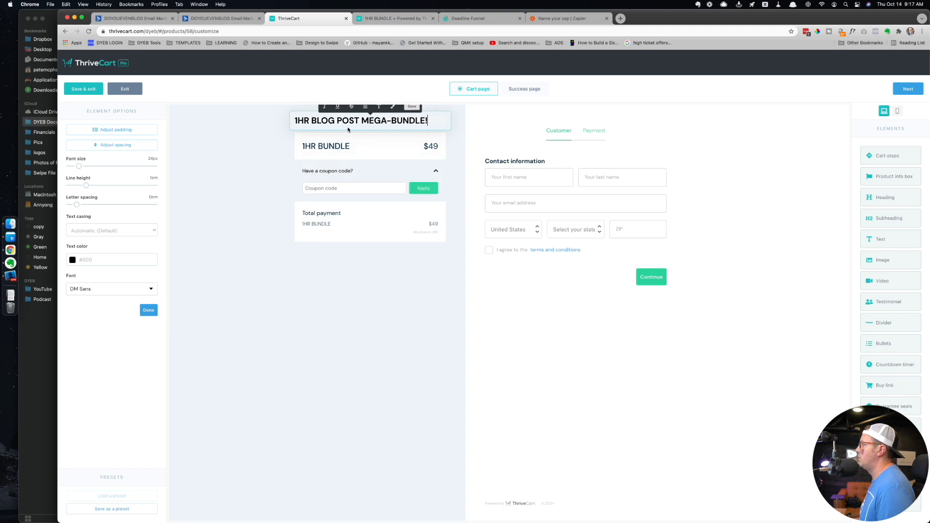
key("super+a")
mouse_move(362, 112)
left_click(365, 130)
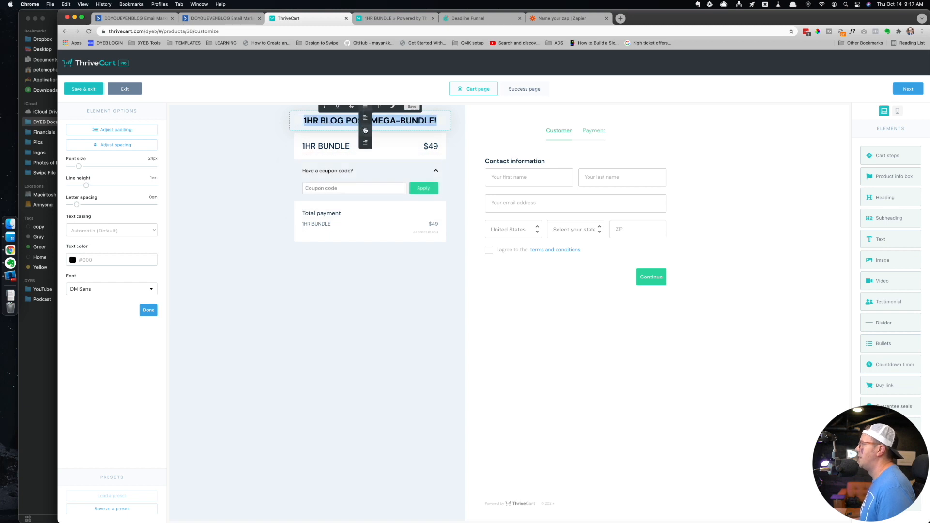
left_click_drag(77, 168, 93, 185)
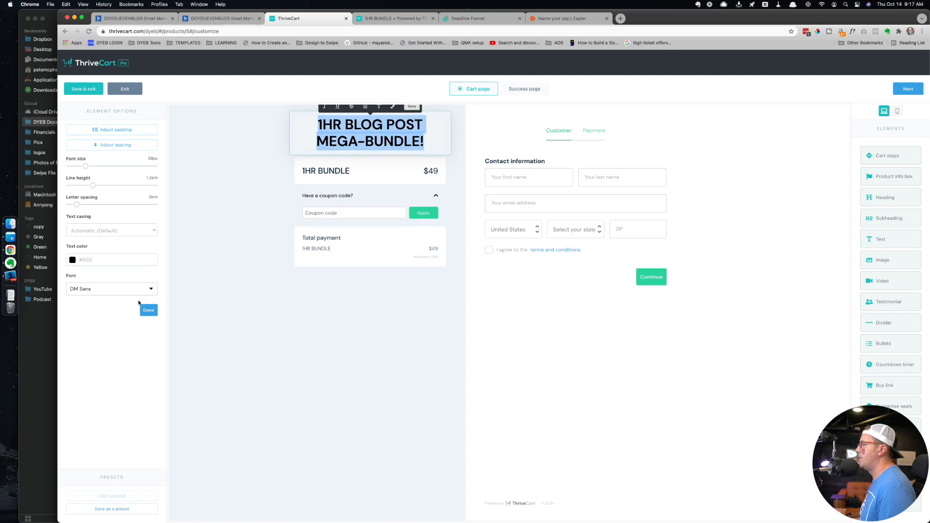
left_click(149, 310)
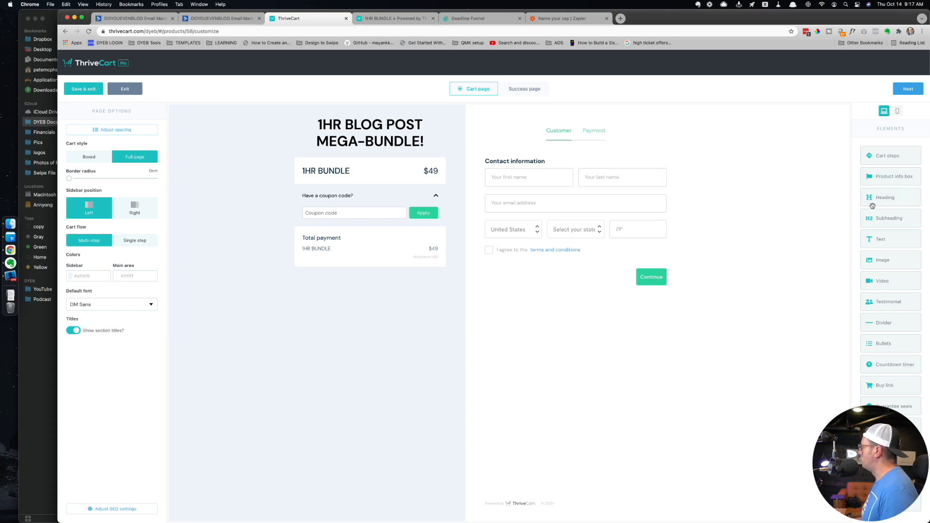
- Drop an empty image block atop the cart column and load Canva in a new tab
left_click_drag(889, 260, 364, 181)
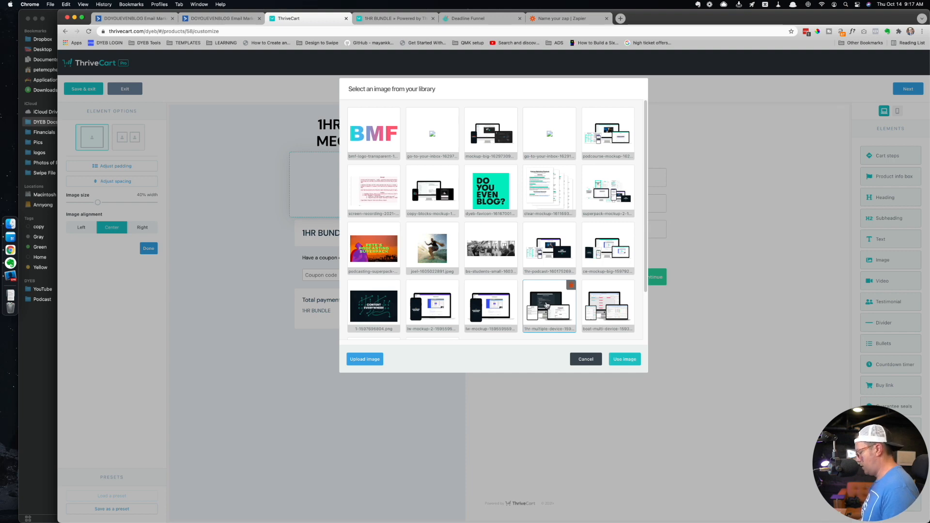
key("super+t")
type("canva")
key("Return")
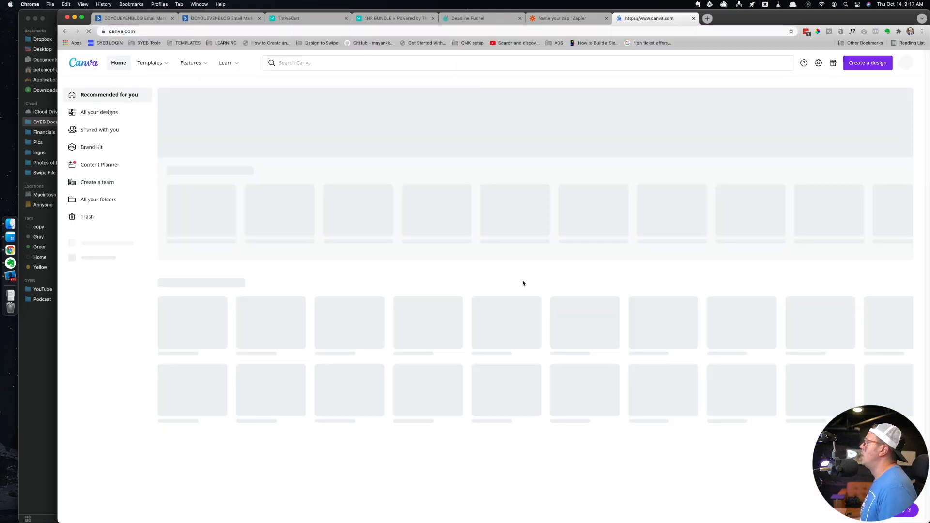
- Create a custom-size Canva design of width 1000 and height 800 px
left_click(873, 63)
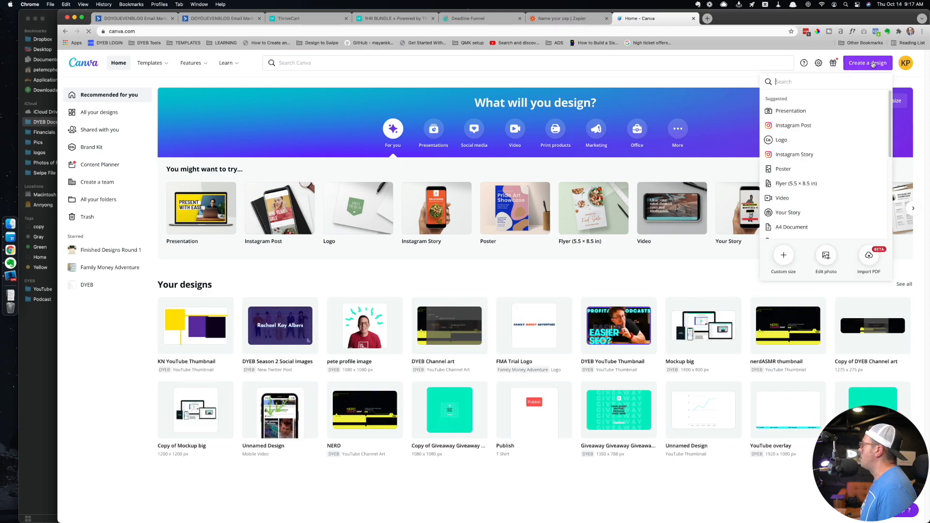
type("100")
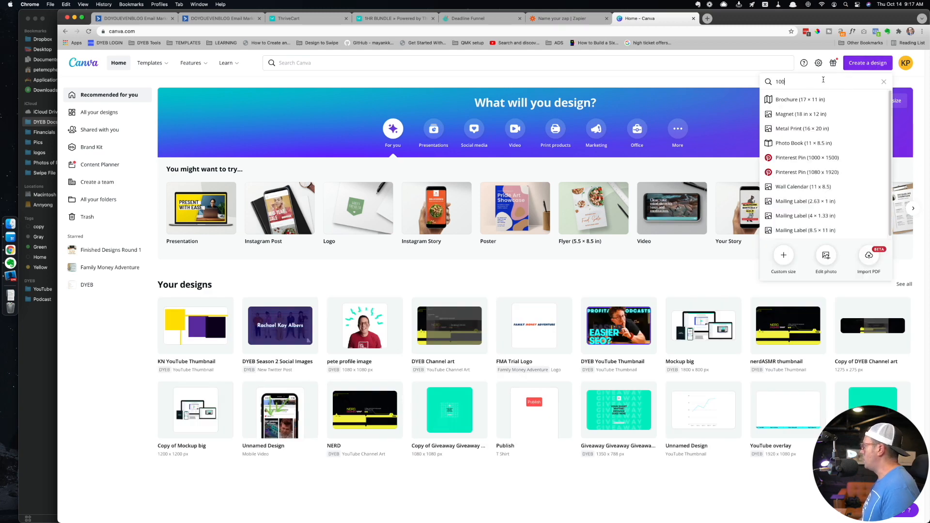
type("0x8")
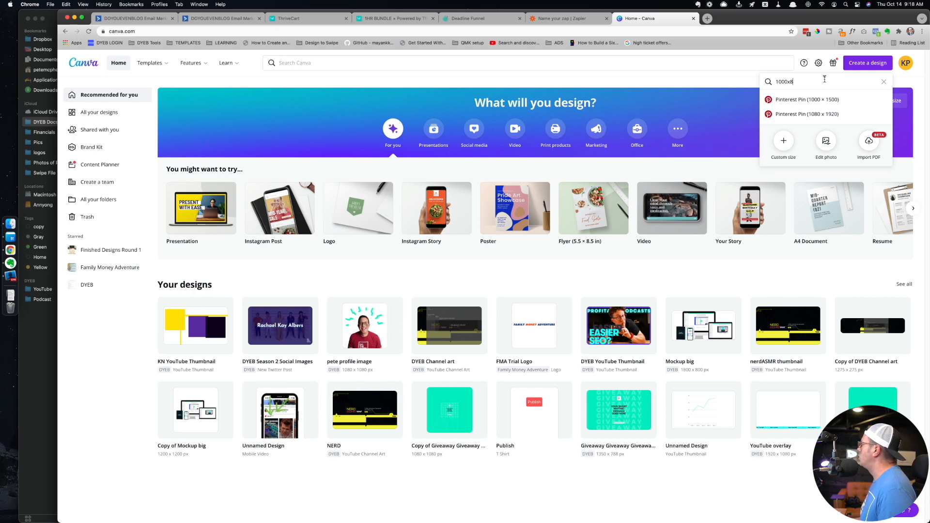
left_click(783, 140)
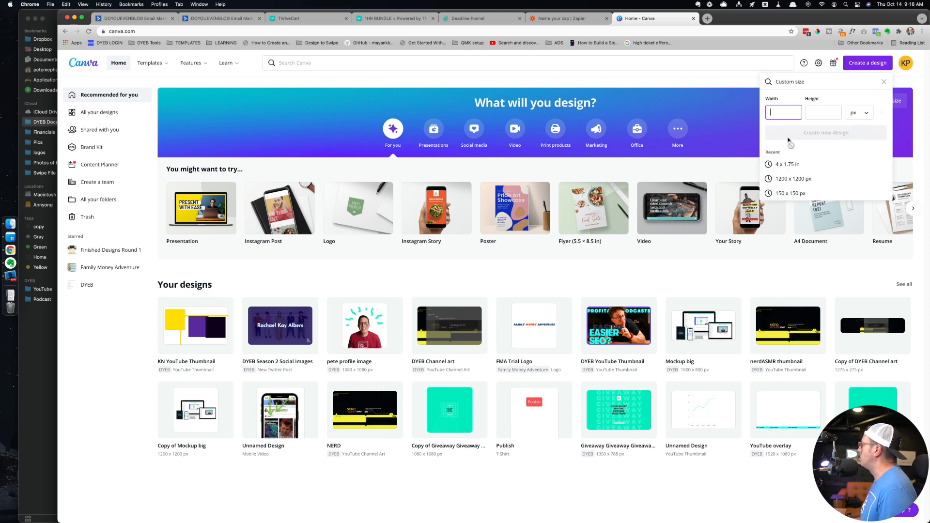
type("1000")
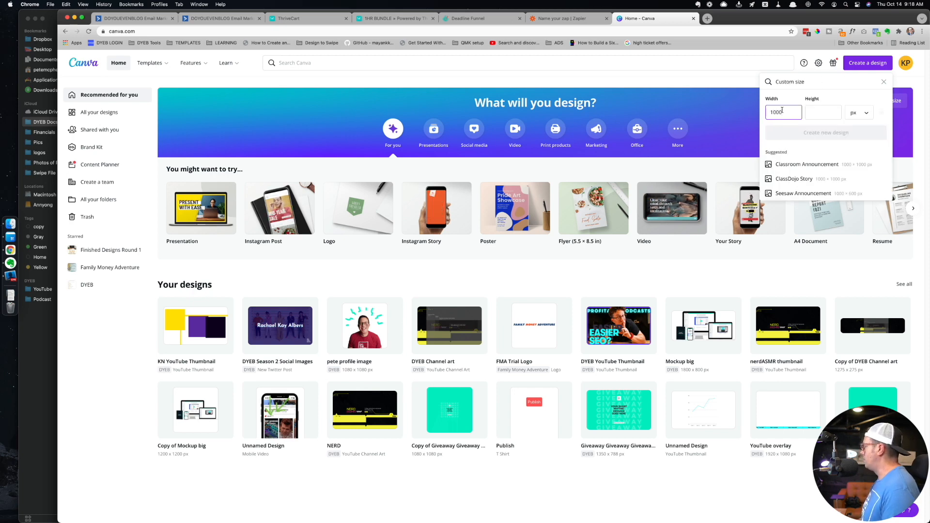
key("Tab")
type("8")
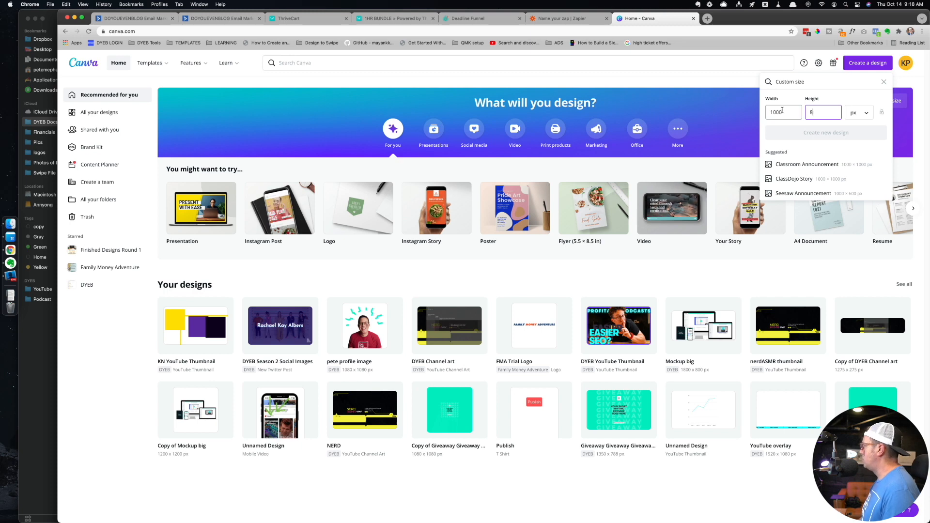
type("00")
left_click(823, 132)
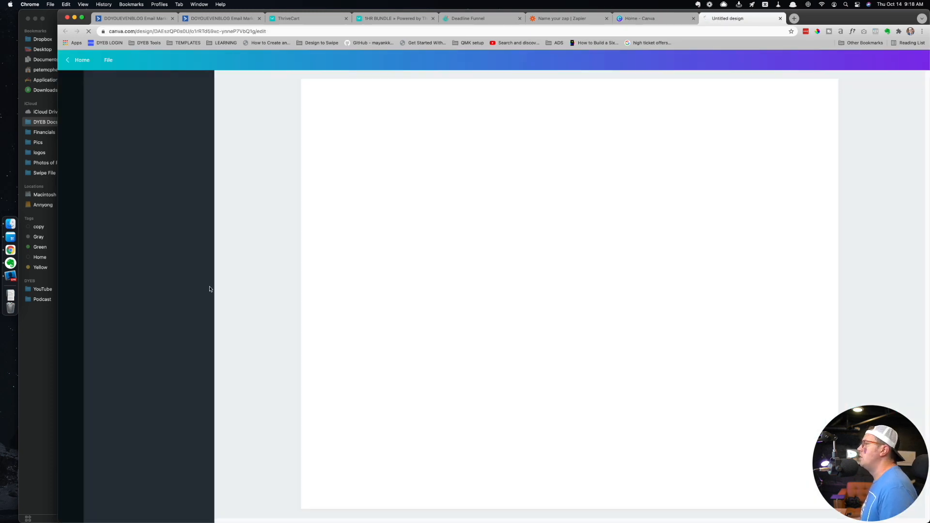
left_click(14, 236)
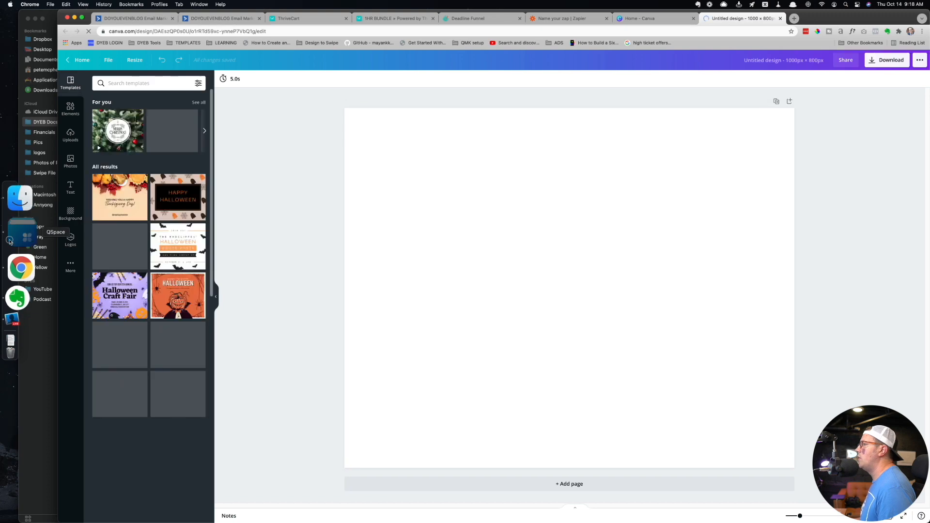
- Drag 1hr multiple device.png and CE mockup big.png from QSpace onto the Canva design
left_click(351, 192)
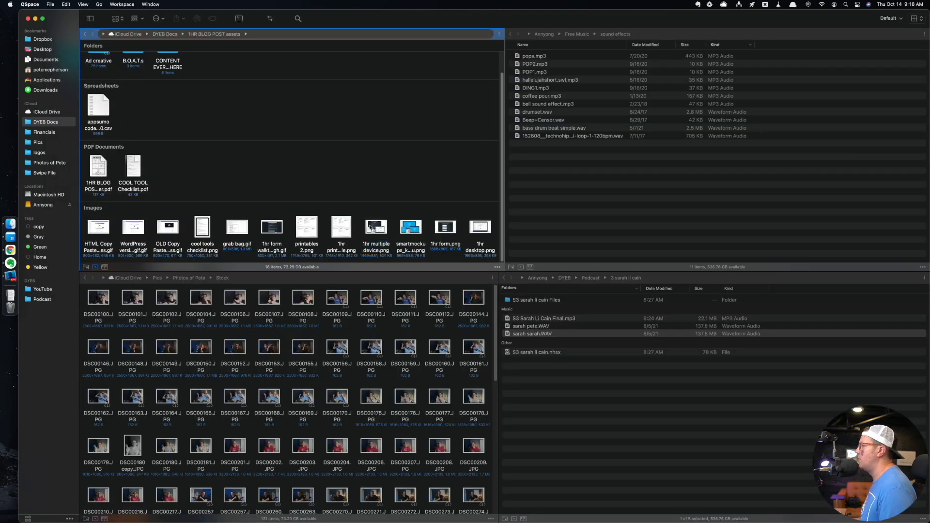
left_click_drag(376, 229, 481, 189)
key("super+Tab")
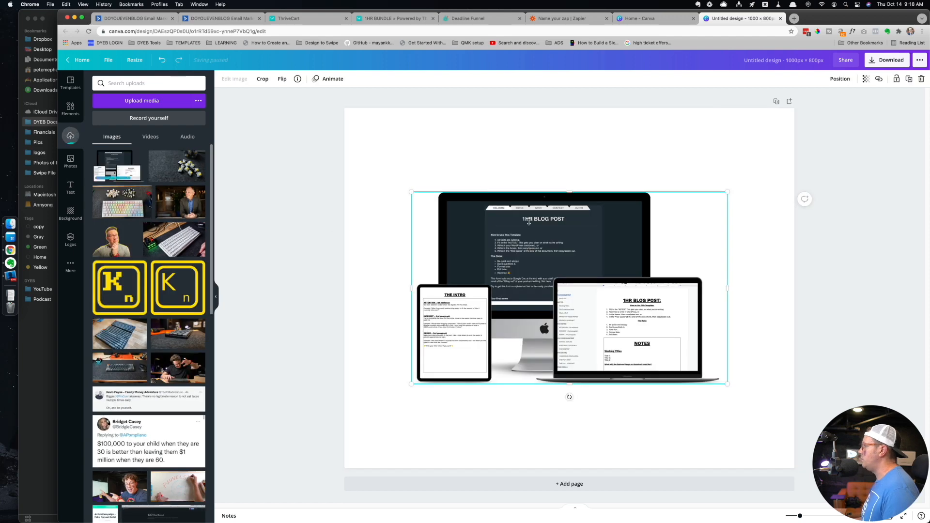
left_click(10, 237)
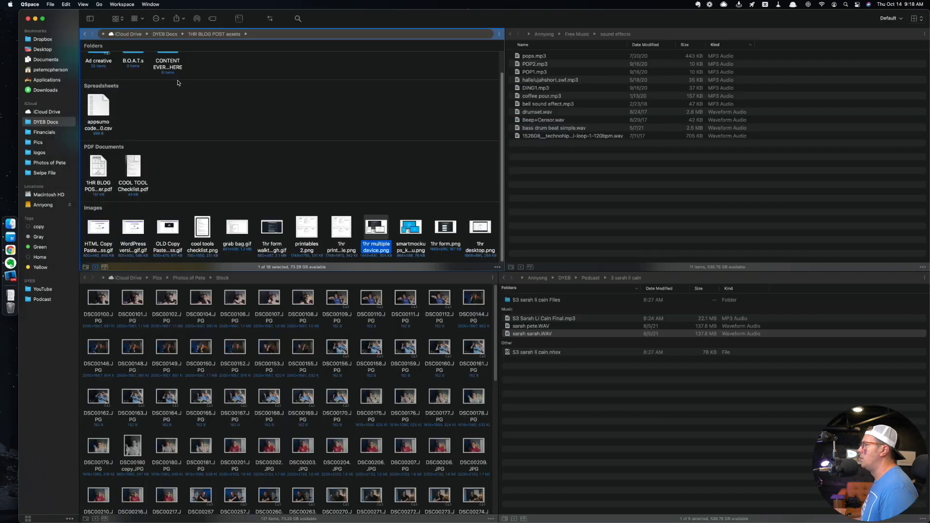
left_click(161, 125)
scroll(160, 116, "up", 1)
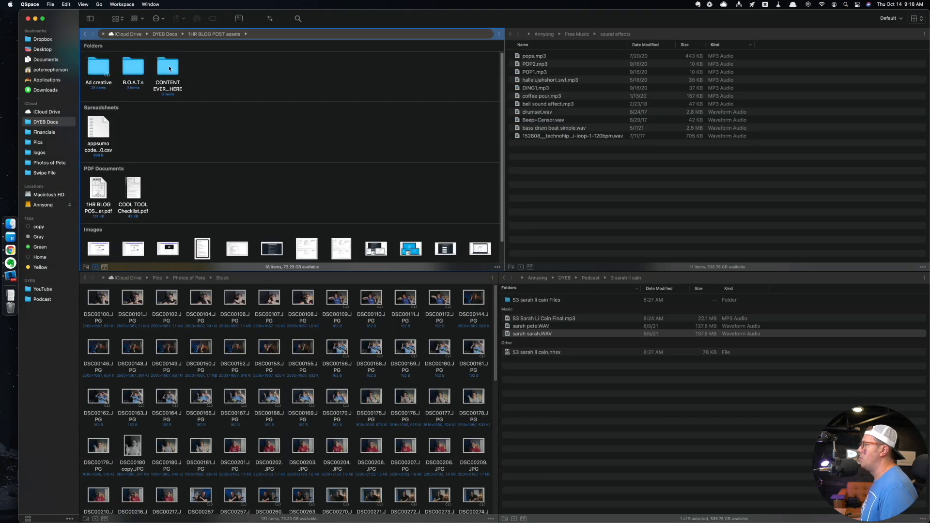
double_click(169, 65)
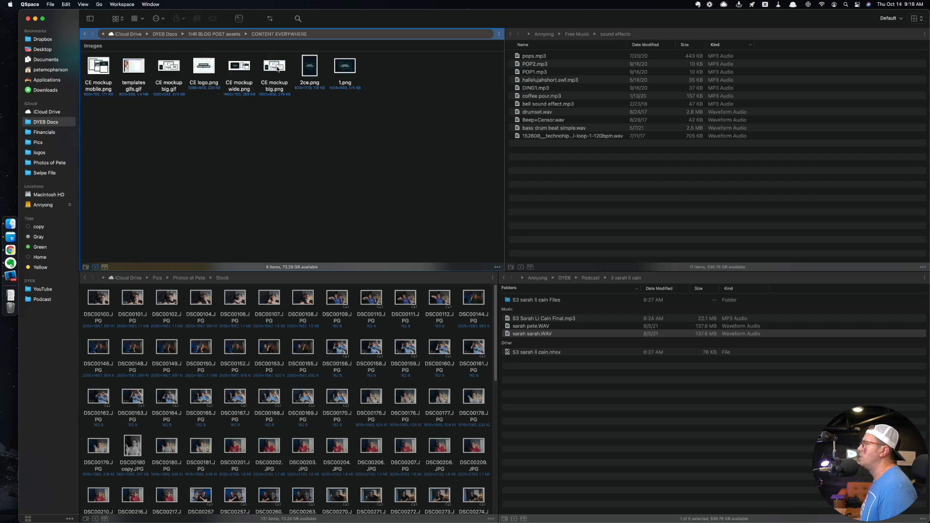
left_click_drag(277, 70, 642, 167)
key("super+Tab")
- Move Content Everywhere to the lower right and shrink and reposition the 1HR BLOG POST mockup
left_click_drag(535, 279, 580, 366)
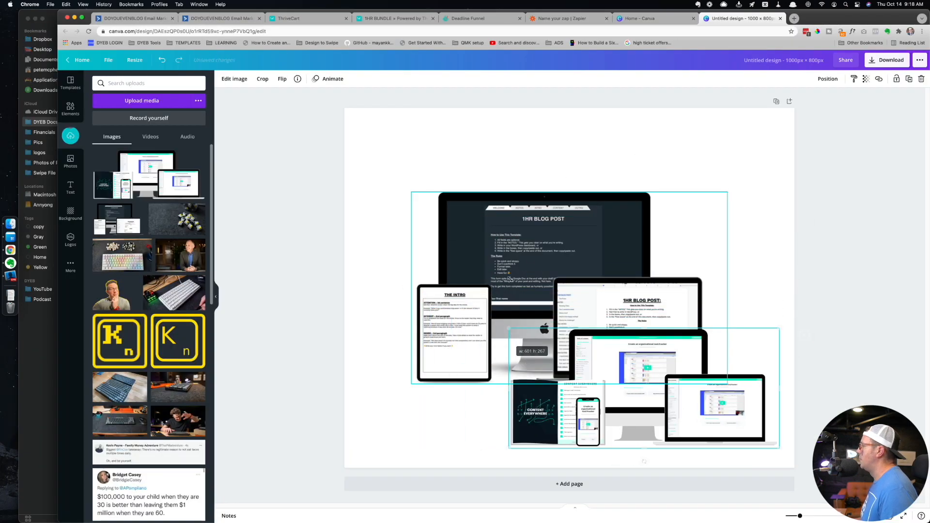
left_click_drag(446, 296, 395, 268)
left_click_drag(360, 164, 462, 216)
left_click_drag(528, 280, 451, 245)
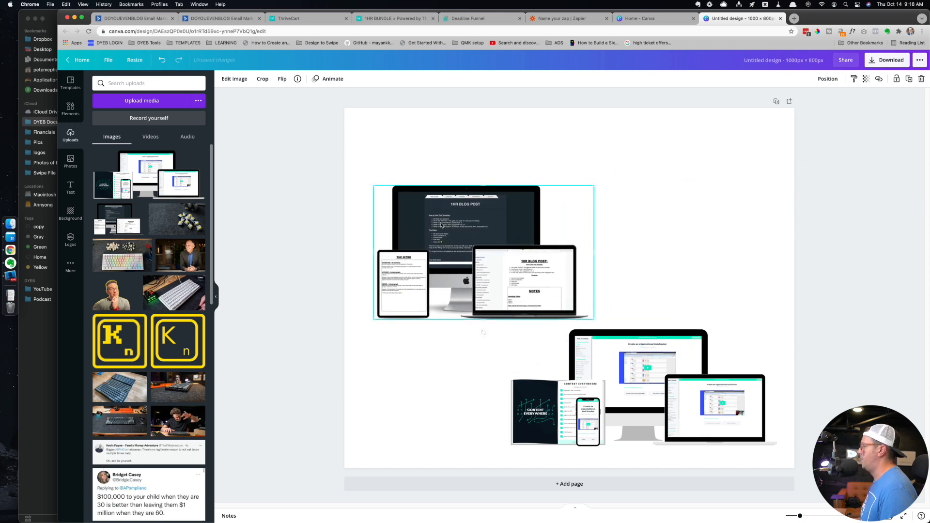
- Navigate QSpace to the DYEB Docs > Lightning Writing folder
left_click(17, 232)
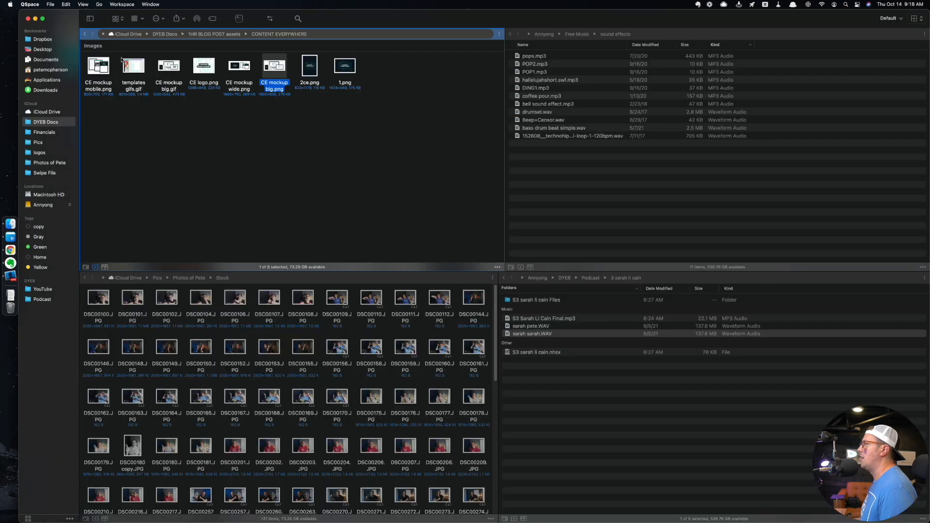
left_click(85, 34)
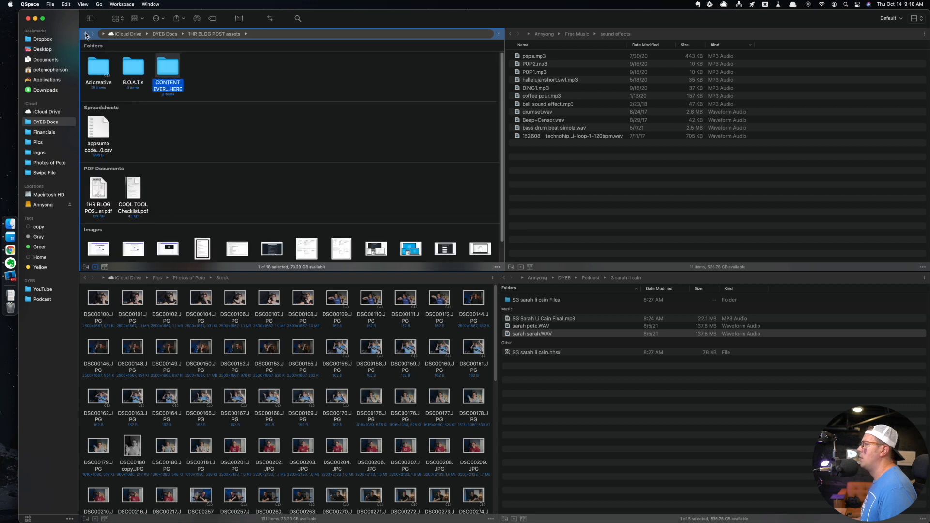
left_click(86, 35)
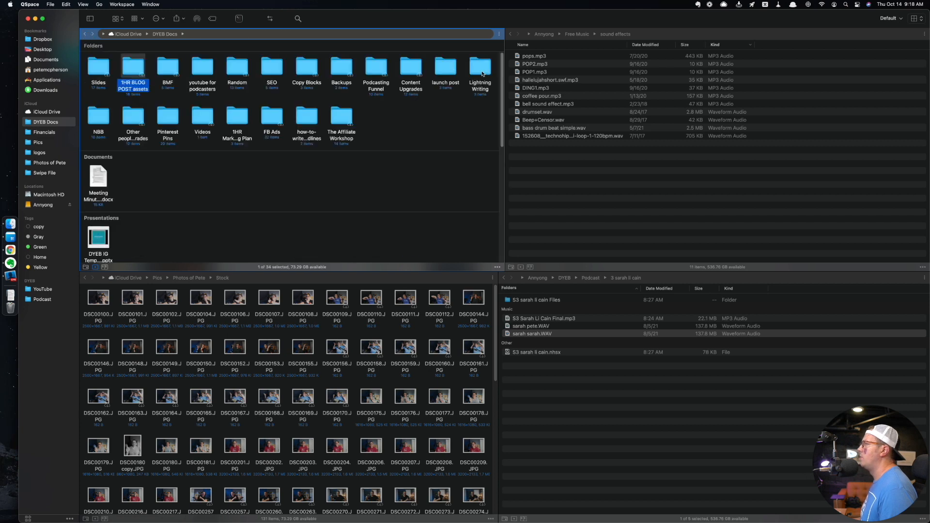
double_click(481, 72)
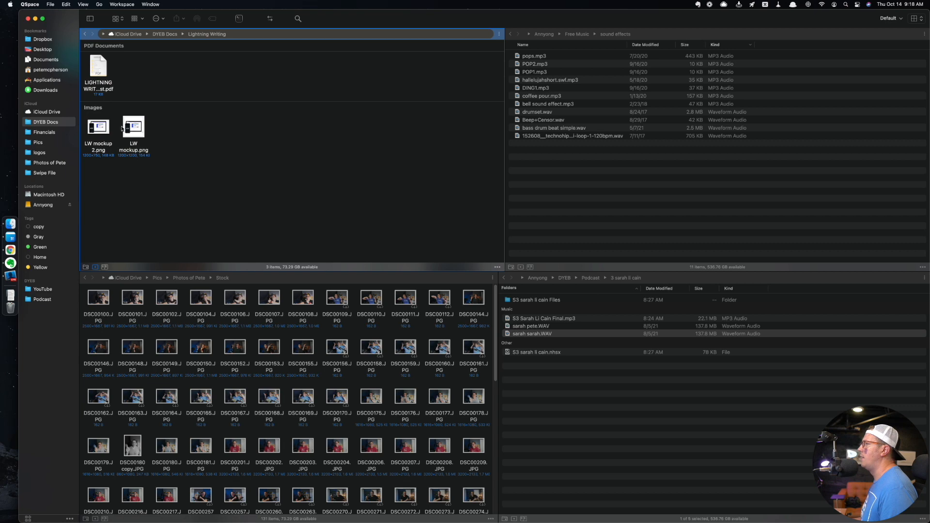
left_click(137, 128)
left_click(201, 133)
- Add the LW mockup 2 image, then centre and enlarge the top 1HR BLOG POST mockup
left_click_drag(97, 131, 417, 372)
key("super+Tab")
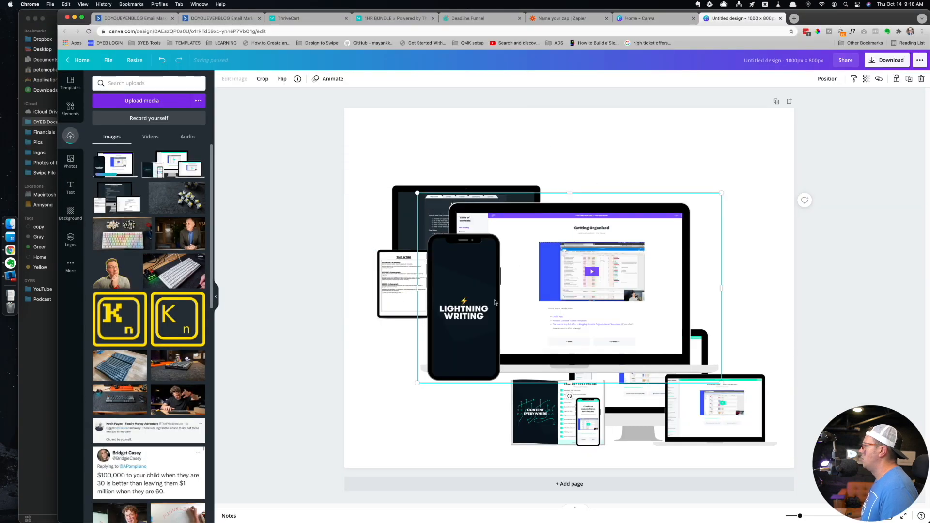
left_click(477, 225)
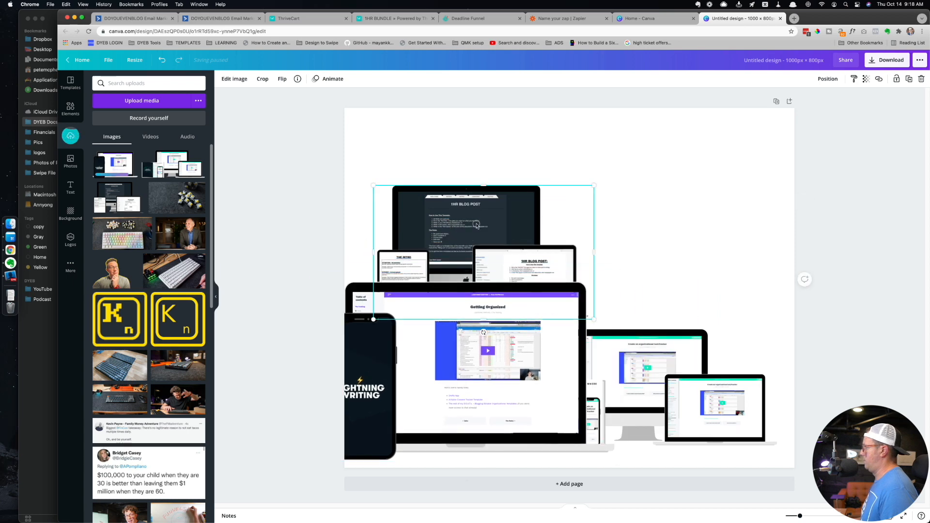
left_click_drag(476, 225, 540, 178)
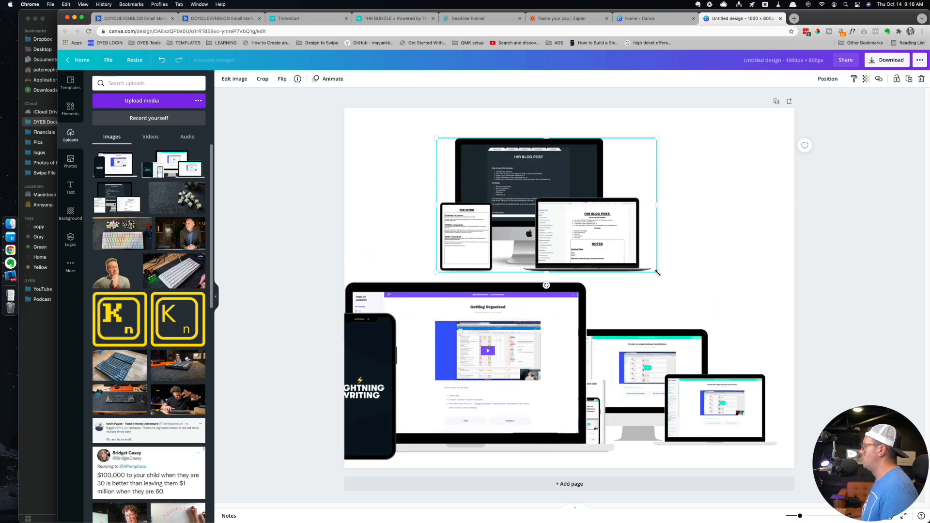
left_click_drag(562, 219, 584, 199)
left_click_drag(681, 253, 719, 277)
- Shrink Lightning Writing to 500 × 313 at left; enlarge Content Everywhere at top centre
left_click_drag(487, 376, 519, 378)
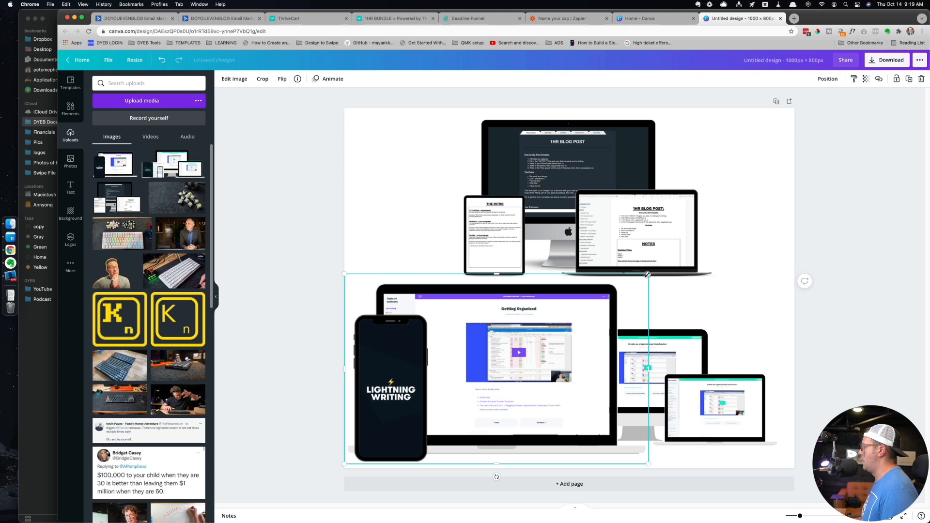
left_click_drag(648, 274, 579, 324)
left_click(510, 334)
left_click_drag(509, 330, 434, 305)
left_click_drag(585, 230, 733, 493)
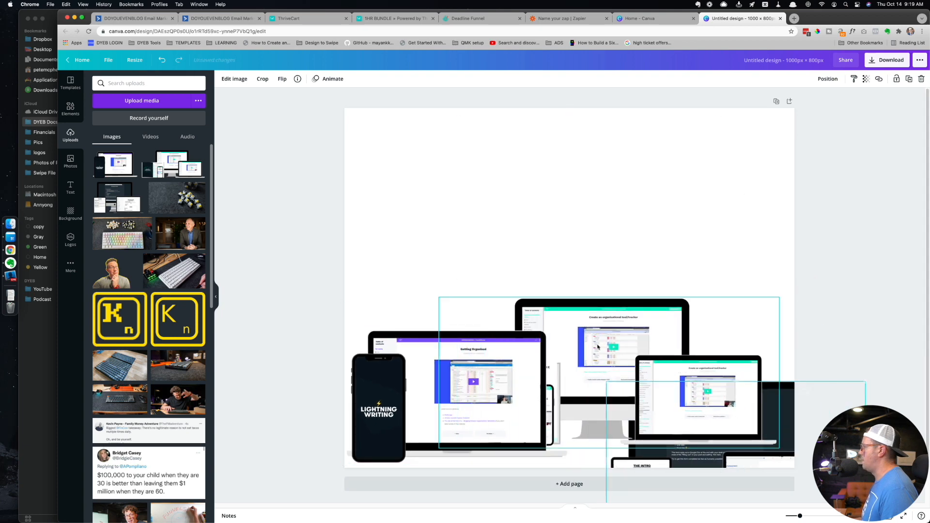
left_click_drag(594, 335, 555, 150)
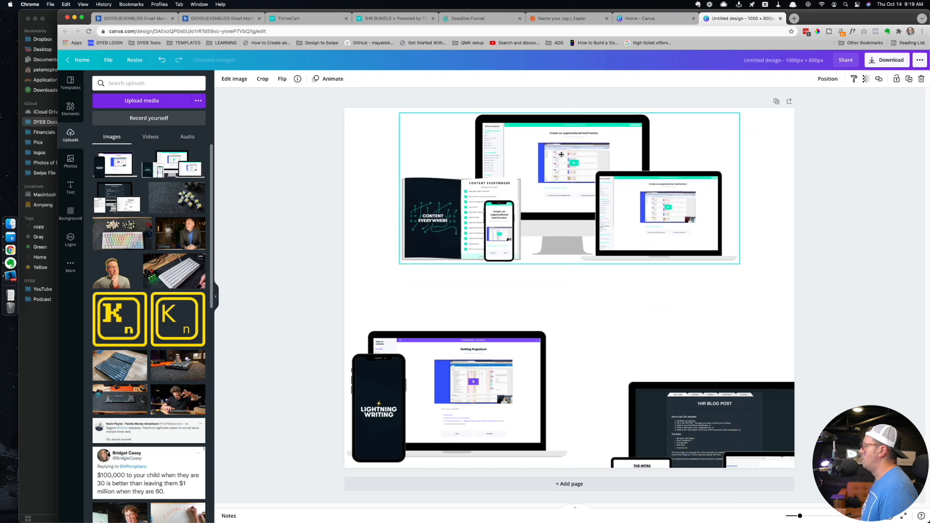
left_click_drag(739, 265, 782, 296)
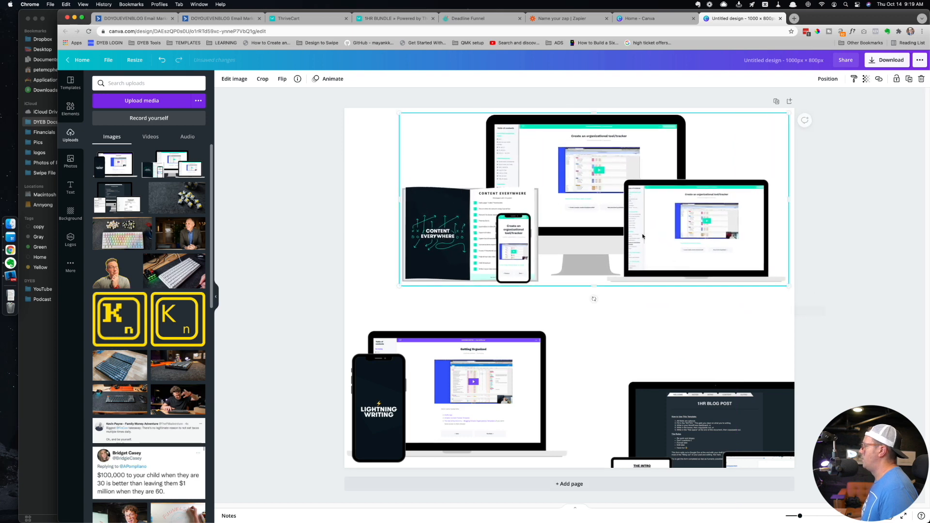
left_click_drag(629, 234, 610, 237)
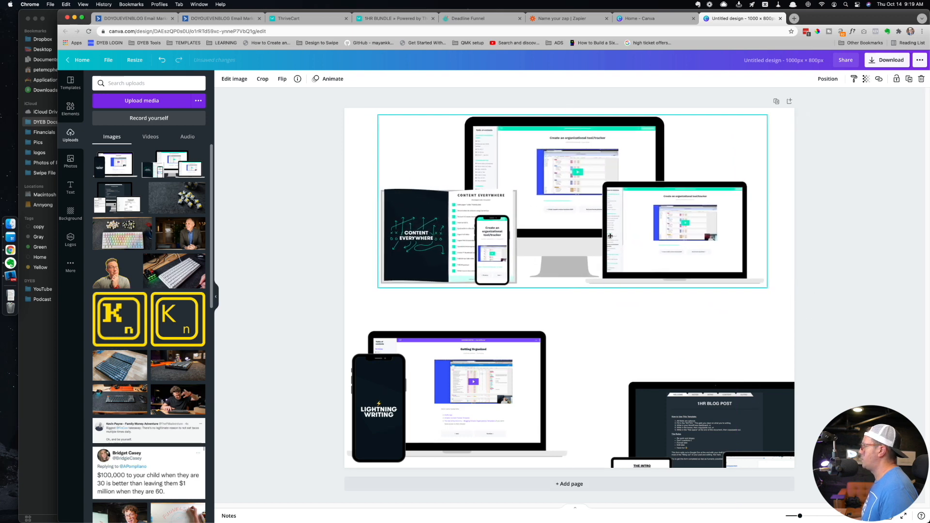
- Place 1HR BLOG POST bottom right and nudge all mockups into snap-guide alignment
left_click_drag(719, 412, 659, 340)
left_click_drag(454, 365, 456, 362)
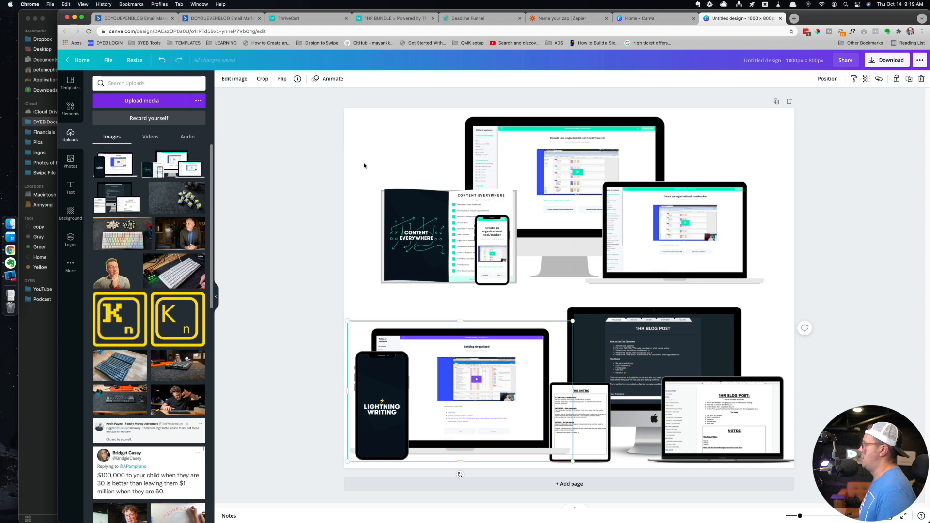
left_click(310, 220)
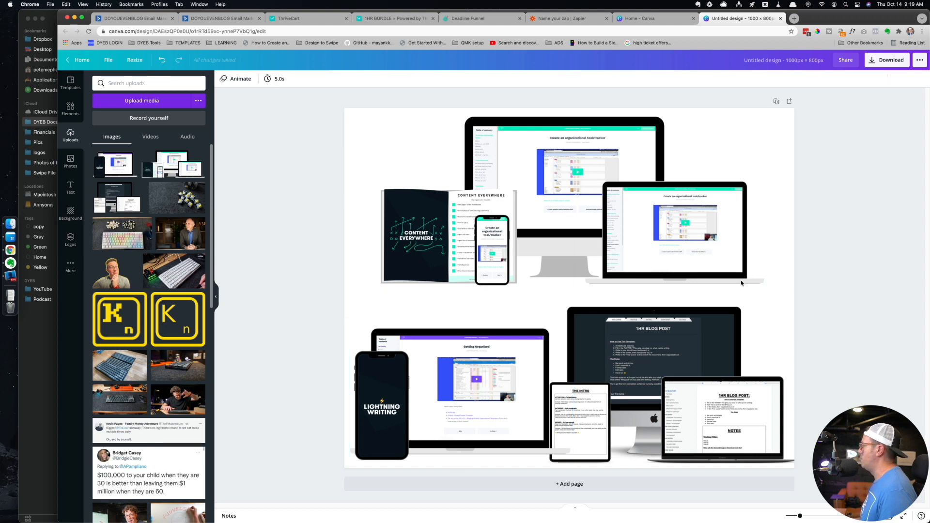
left_click_drag(588, 361, 595, 352)
left_click_drag(494, 388, 494, 376)
left_click_drag(543, 197, 541, 196)
left_click(675, 345)
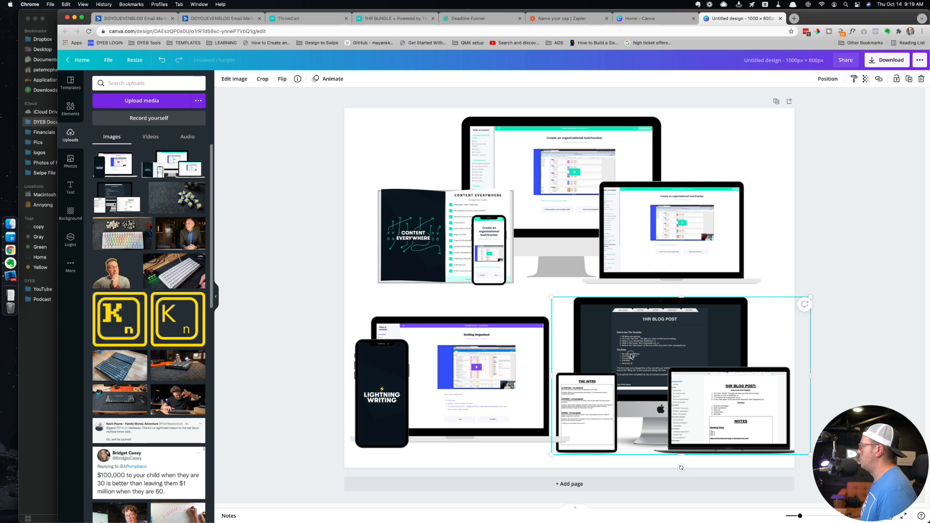
left_click_drag(630, 357, 630, 348)
left_click_drag(462, 369, 458, 369)
- Download the collage as a PNG with transparent background
left_click(806, 315)
left_click(893, 61)
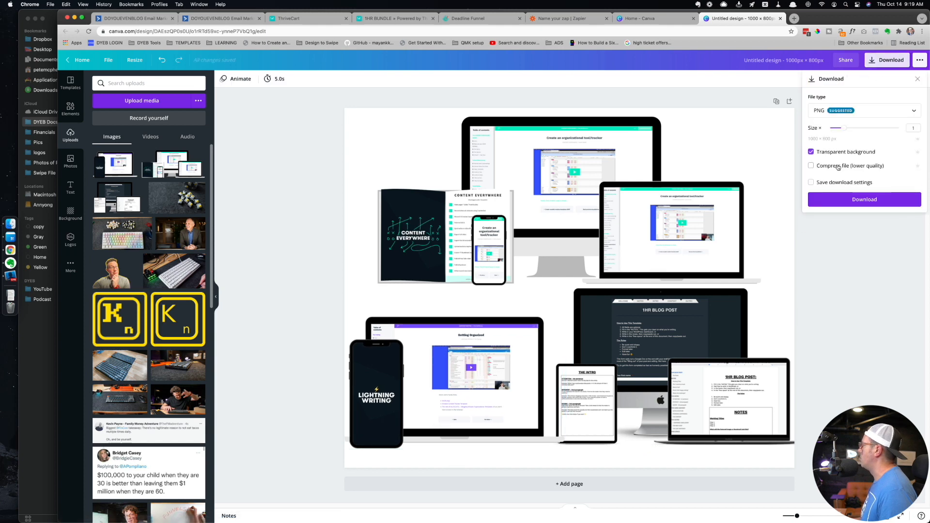
left_click(864, 199)
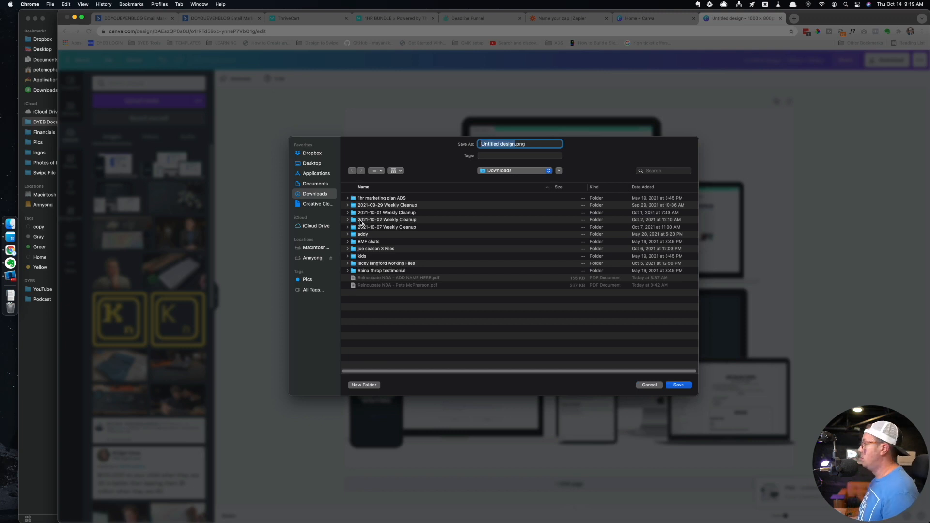
- Save it as '1hr bundle mockup.png' in iCloud Drive > DYEB Docs > 1HR BLOG POST assets
type("1hr bundle mockup")
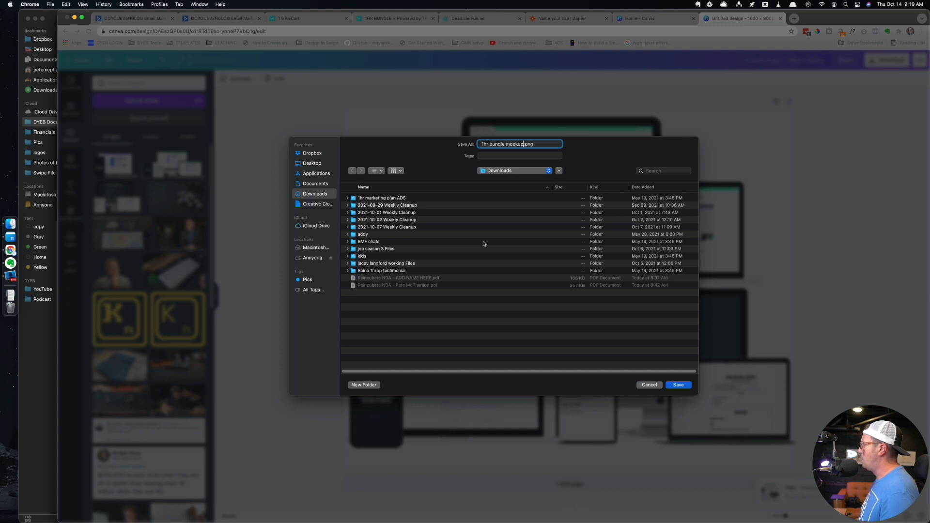
left_click(306, 226)
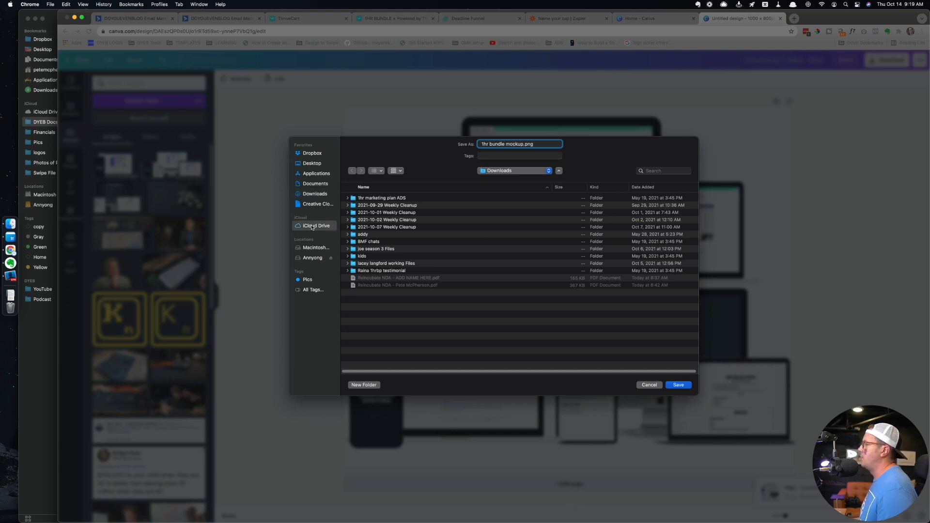
double_click(364, 228)
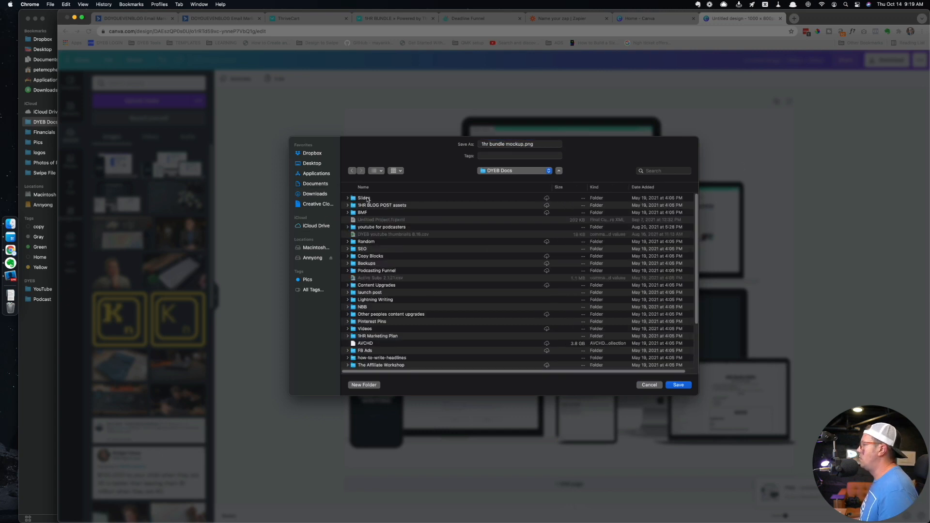
double_click(371, 206)
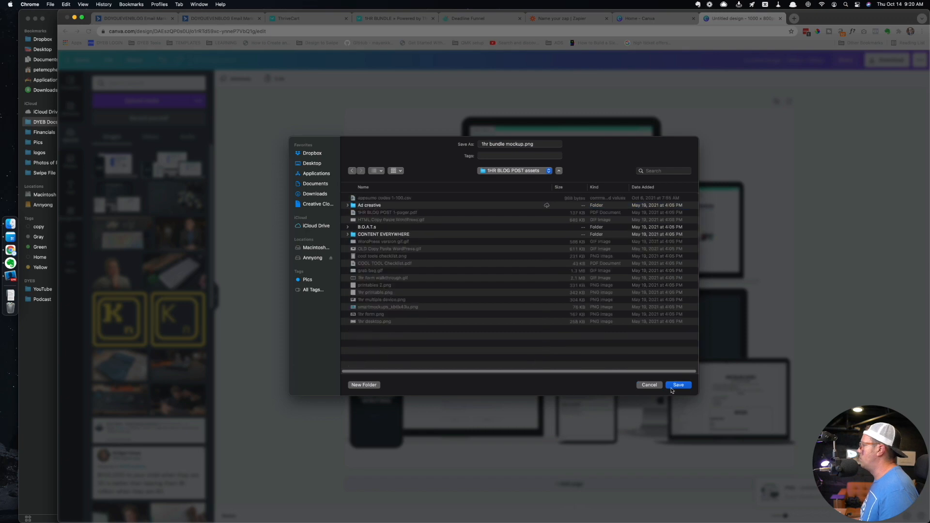
left_click(672, 387)
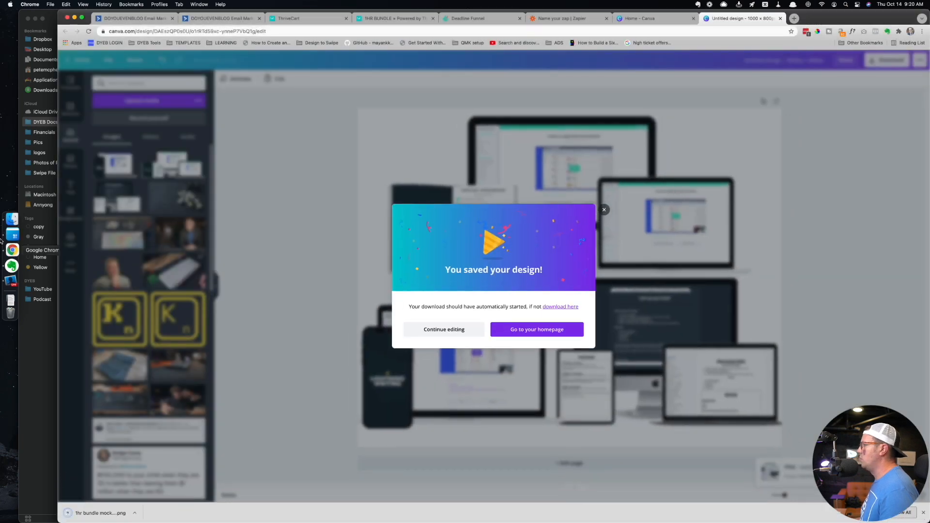
left_click(379, 225)
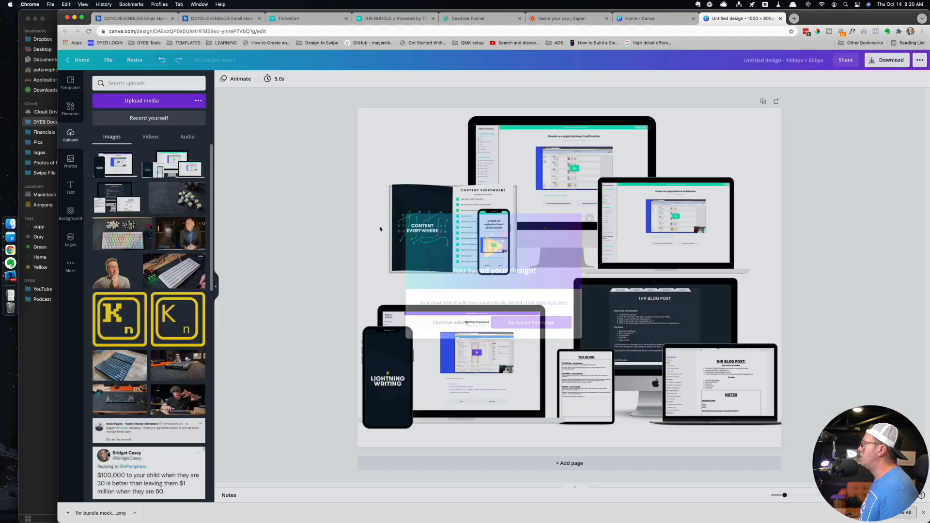
- Close the Canva and checkout preview tabs, returning to the ThriveCart editor
key("super+w")
key("super+w")
left_click(403, 19)
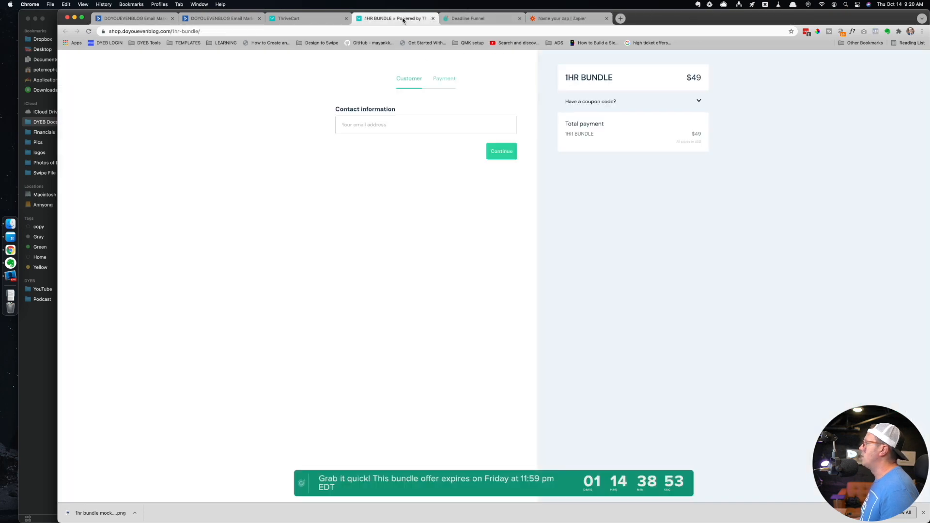
key("super+w")
left_click(315, 18)
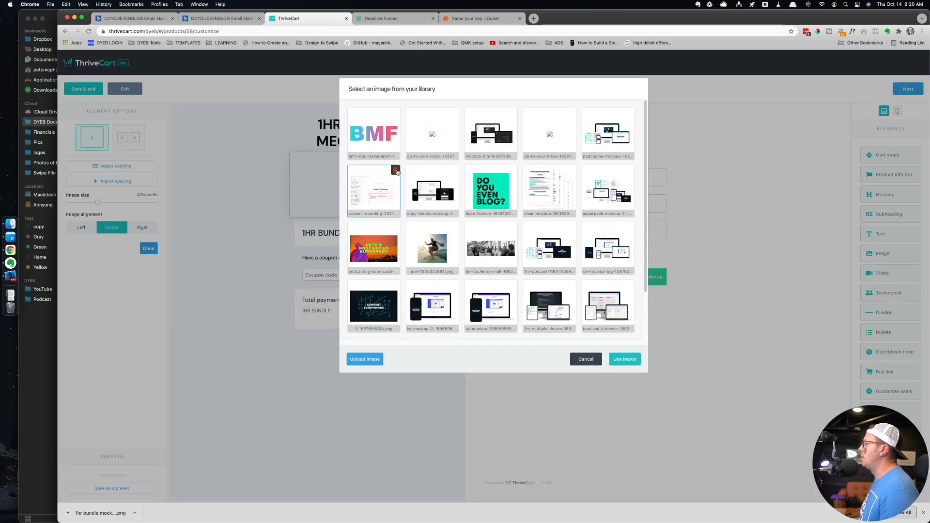
- Upload 1hr bundle mockup.png from 1HR BLOG POST assets into the checkout image block
left_click(361, 358)
left_click(8, 237)
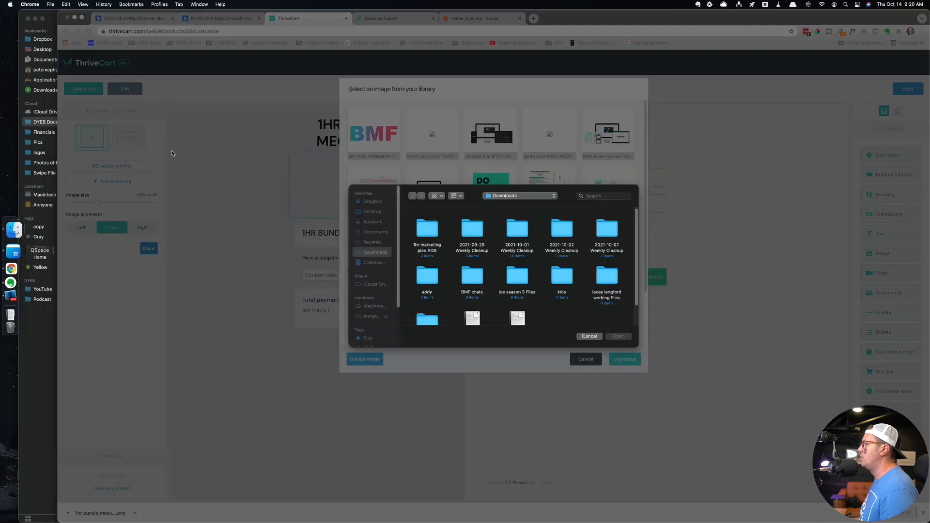
left_click(164, 35)
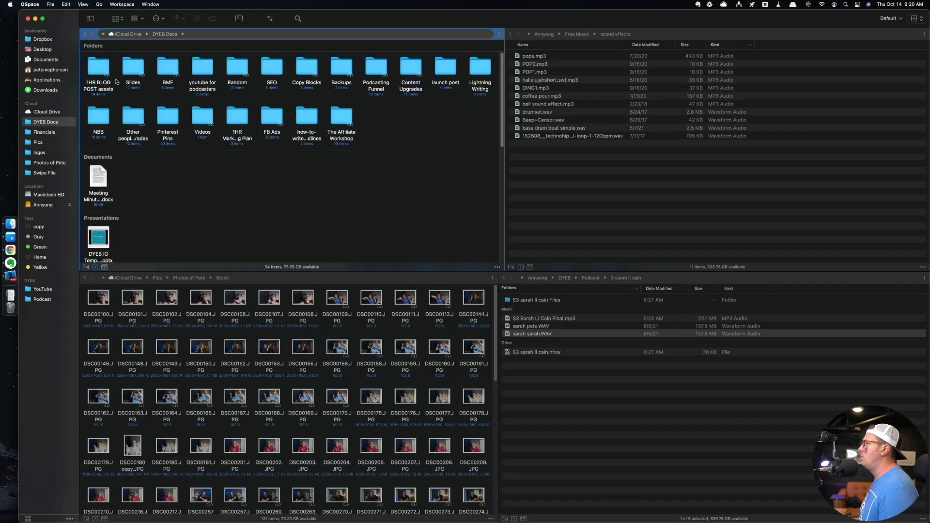
double_click(99, 70)
scroll(193, 164, "down", 3)
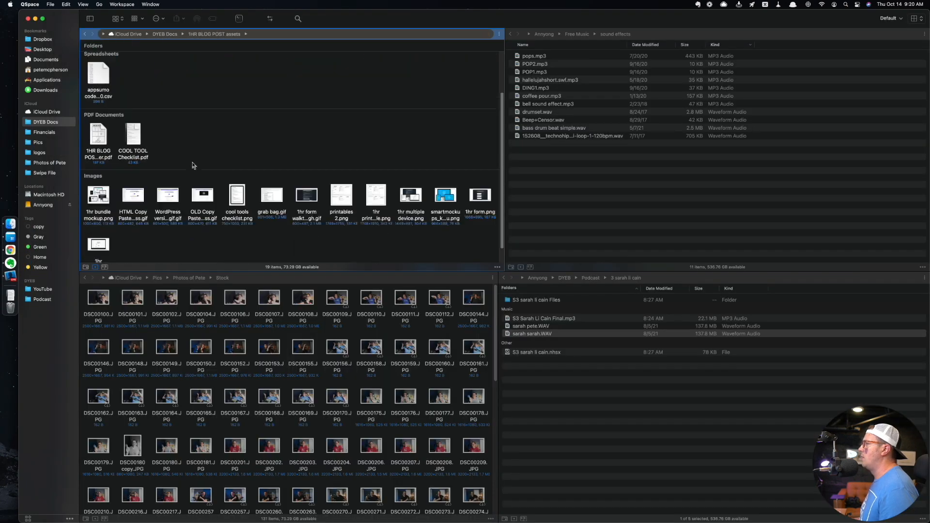
left_click_drag(100, 179, 446, 266)
key("super+Tab")
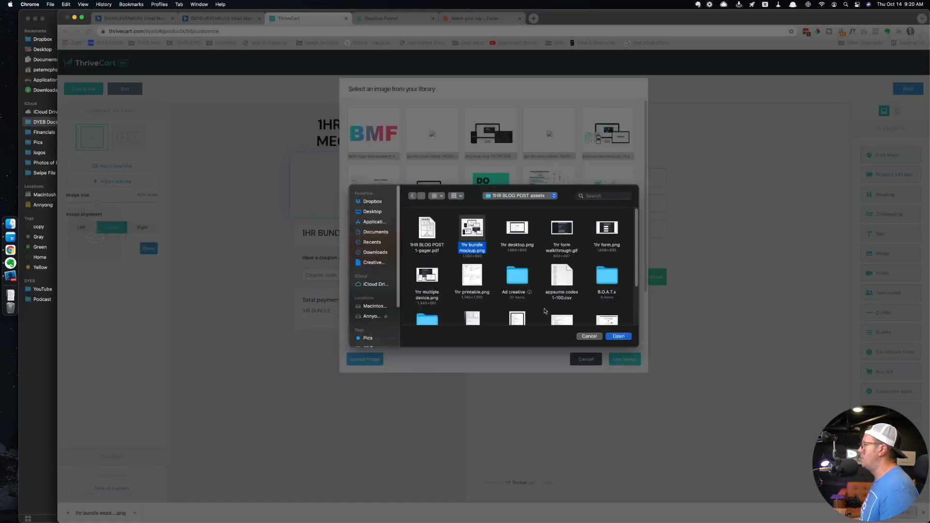
left_click(618, 336)
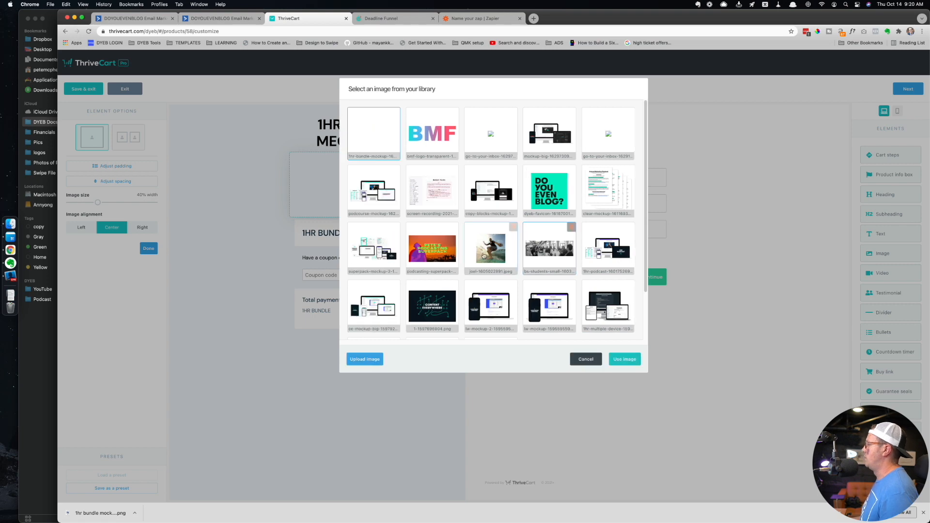
left_click(624, 359)
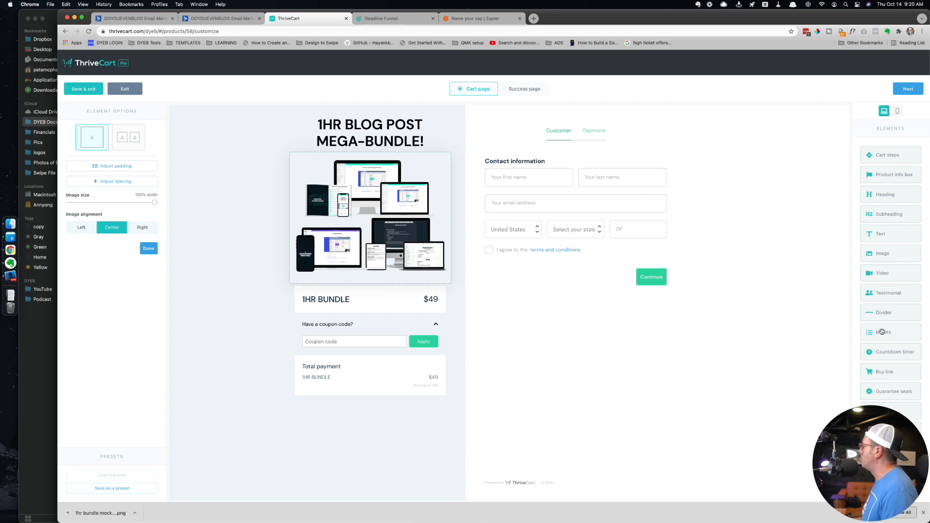
- Add bullets: lifetime access to 1HR BLOG POST, LIGHTNING WRITING, and CONTENT EVERYWHERE (and bonuses)
left_click_drag(882, 333, 359, 315)
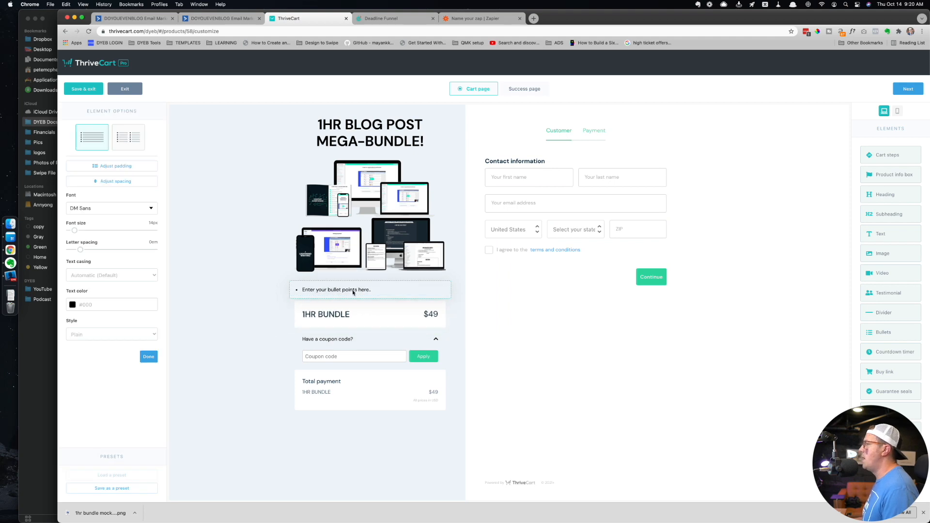
triple_click(337, 289)
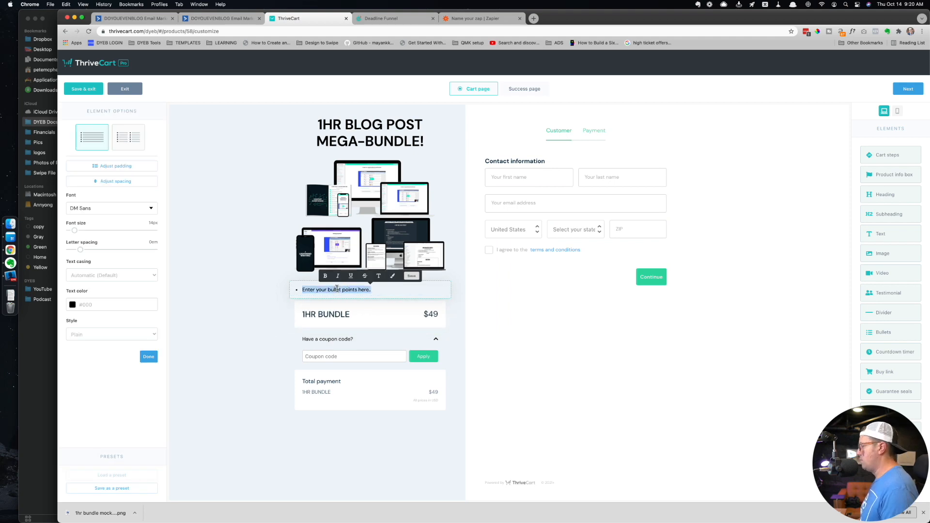
type("Lifetime a")
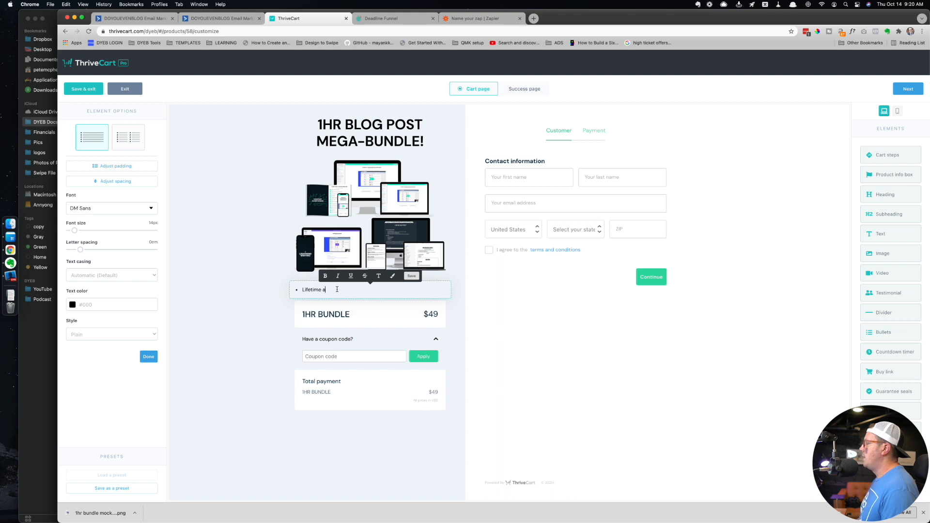
type("ccess to 1HR B")
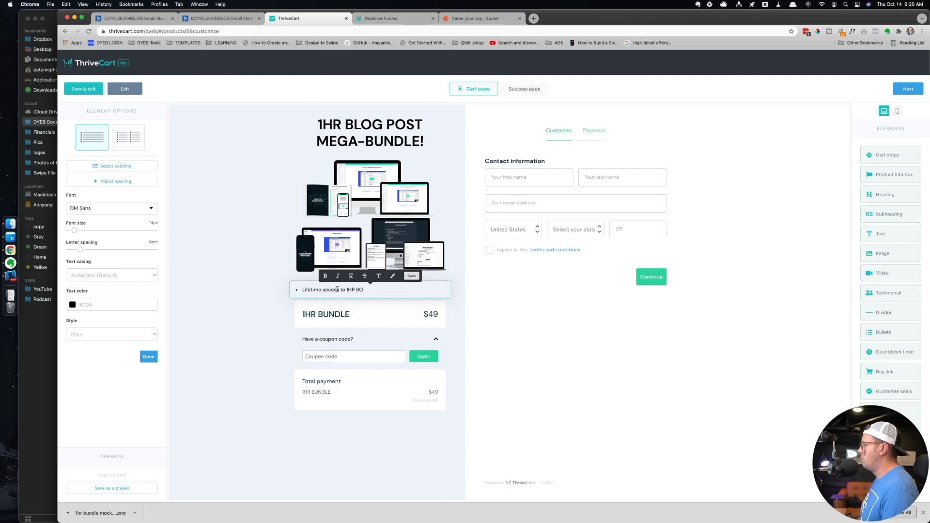
type("LOG POST")
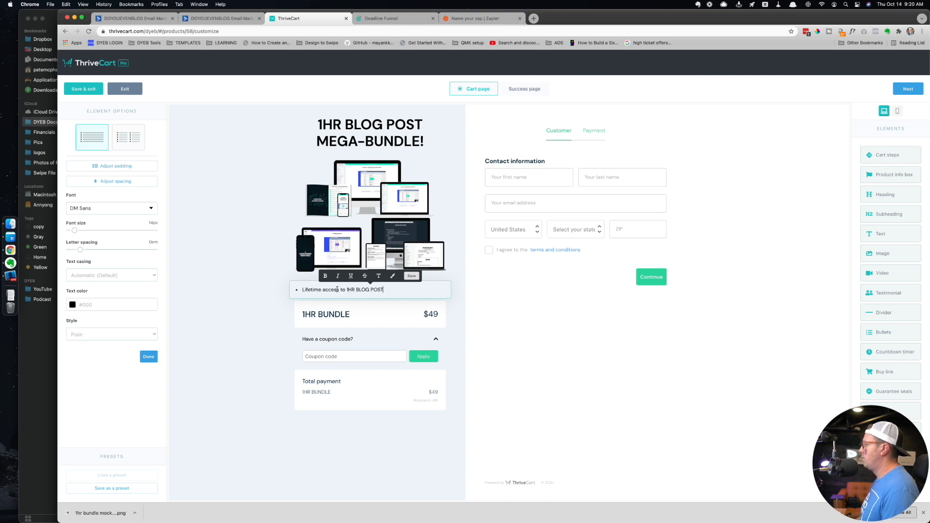
type(" (all the templates,")
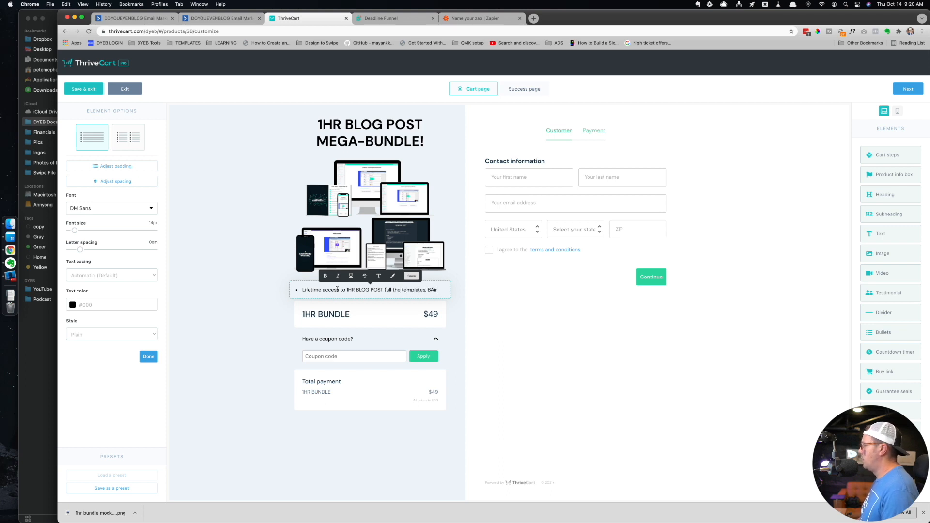
type("Airtable bonuses,")
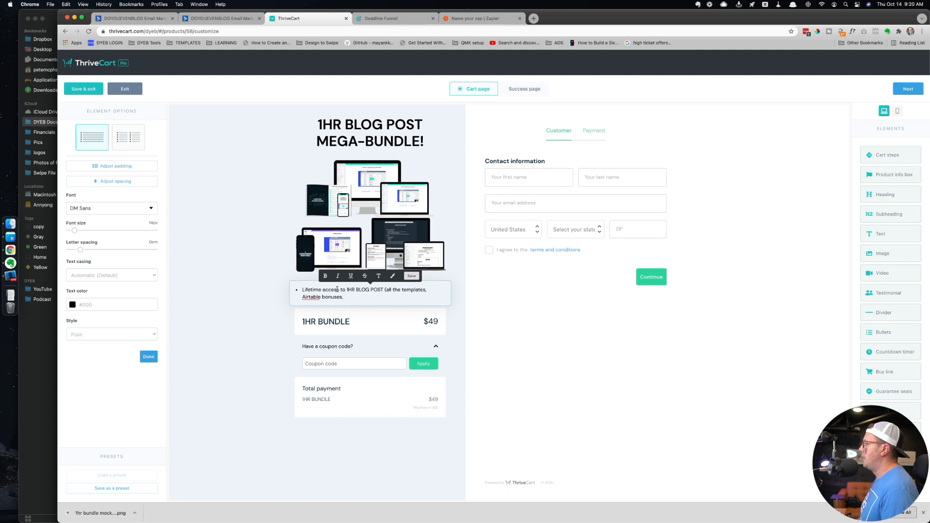
type("and ")
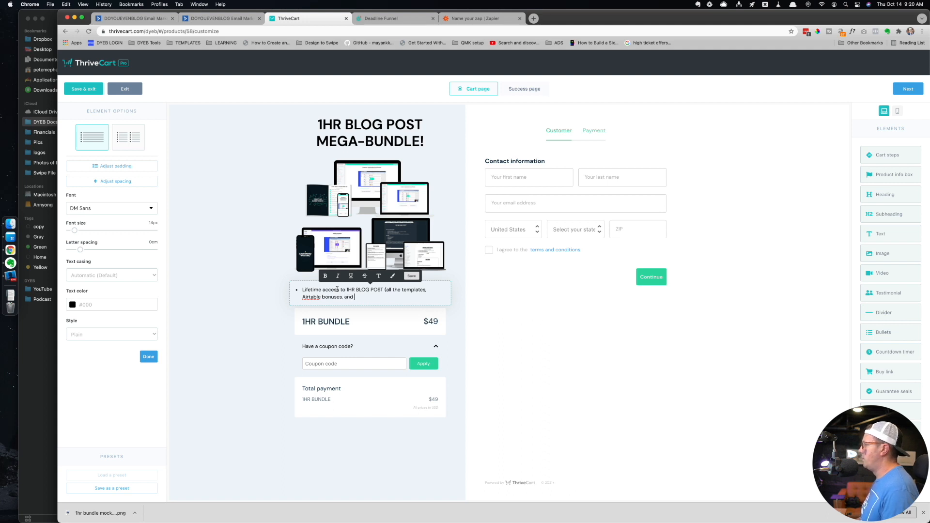
type("more)")
key("Return")
type("Lifetime ")
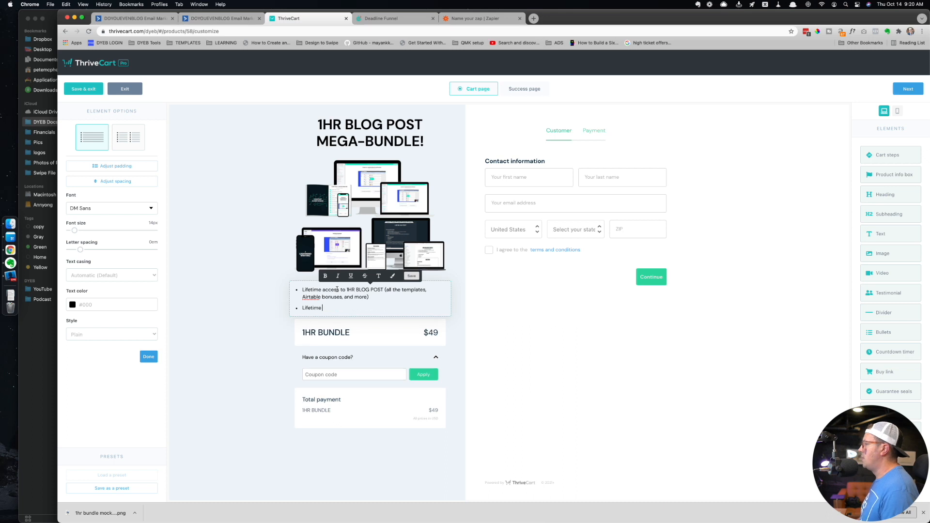
type("access to the")
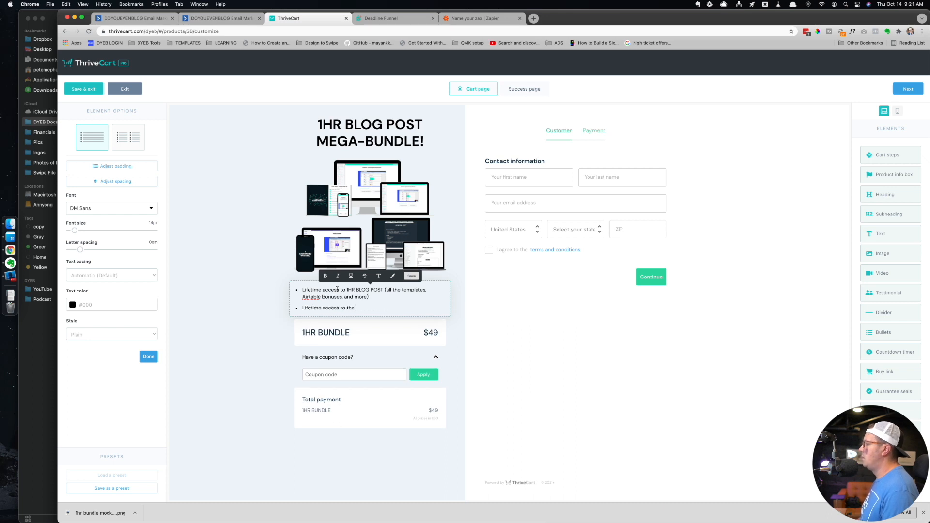
type("IGHTNING WRITING")
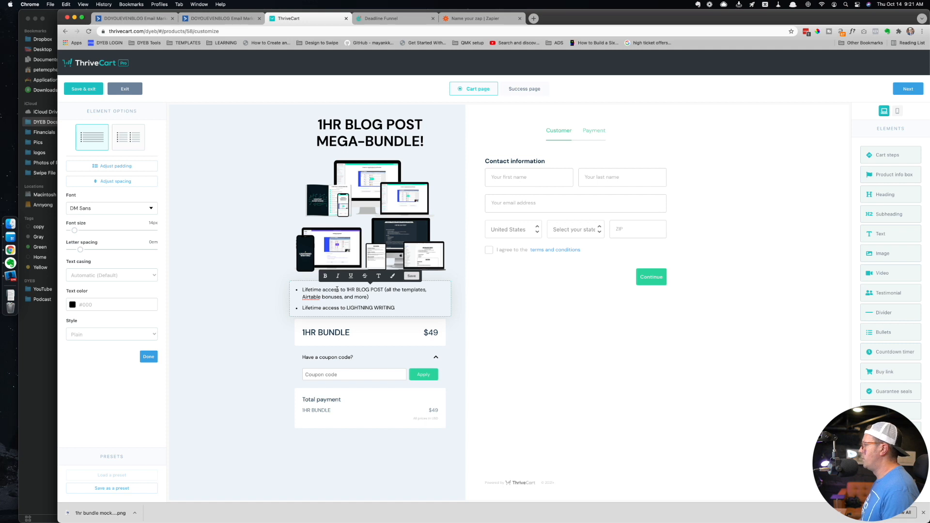
key("Return")
type("Lifetime")
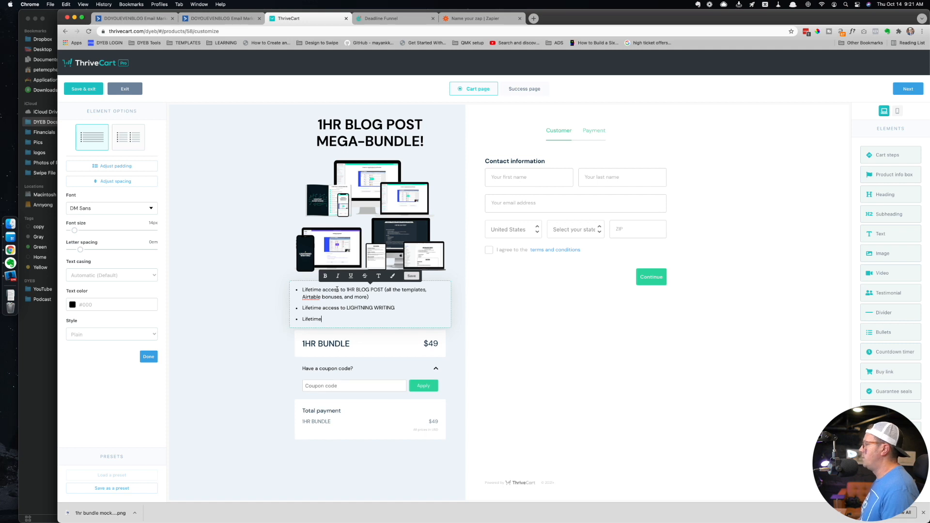
type(" access to CONTENT EVERYWHERE")
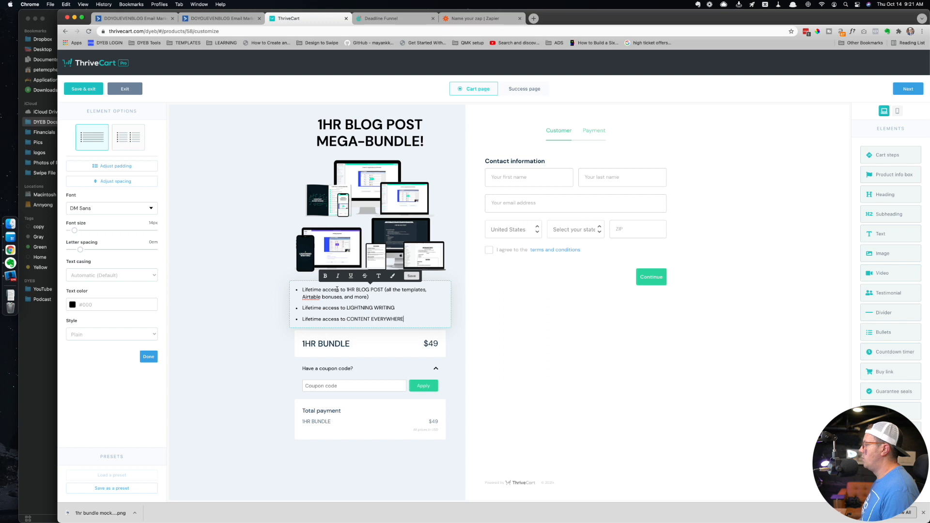
type(" (and bonuses")
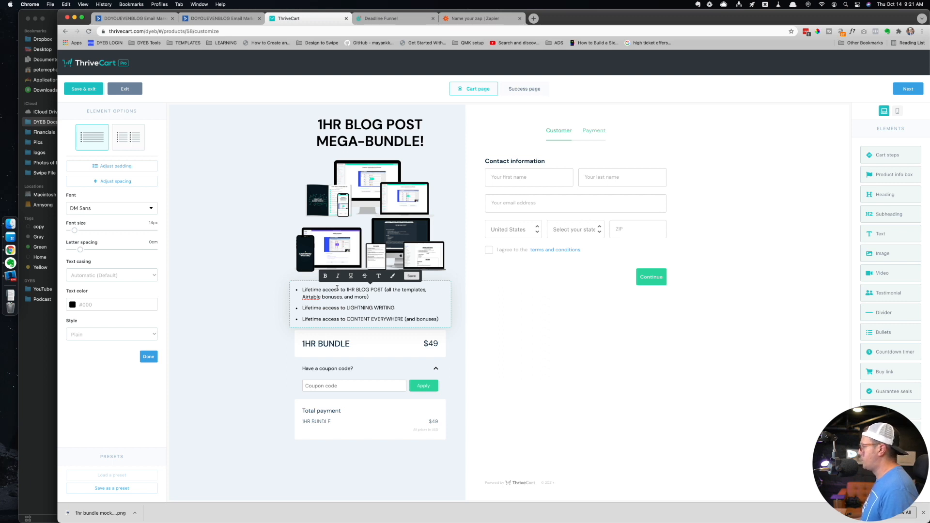
left_click(665, 373)
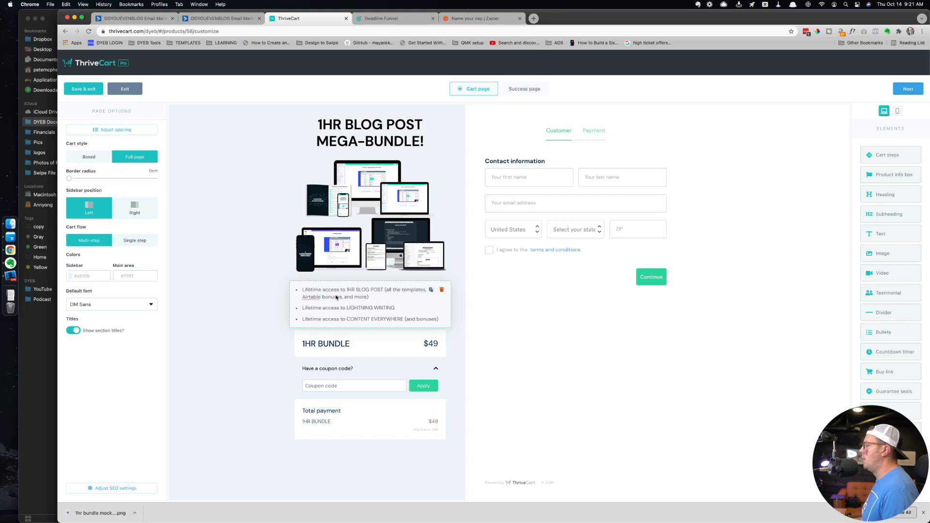
- Set the checkout's coupon code section style to Hidden
left_click(376, 375)
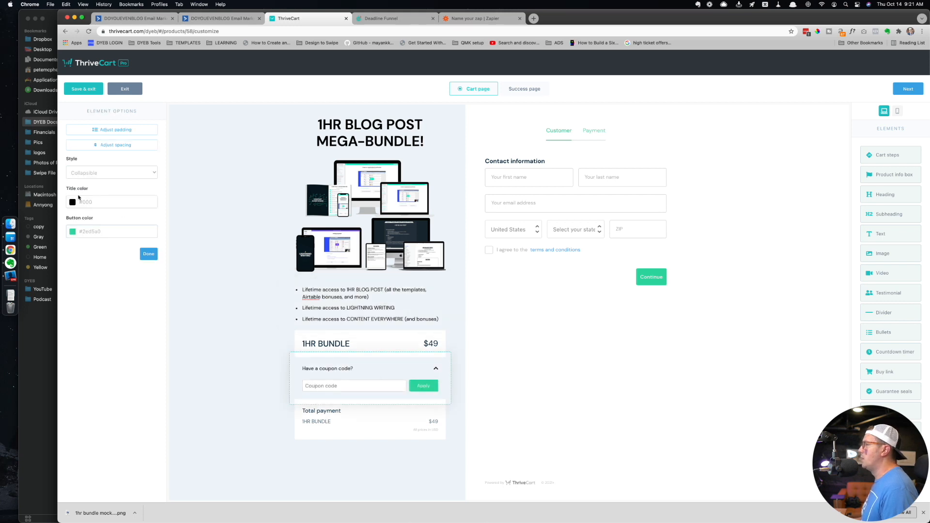
left_click(83, 173)
left_click(82, 184)
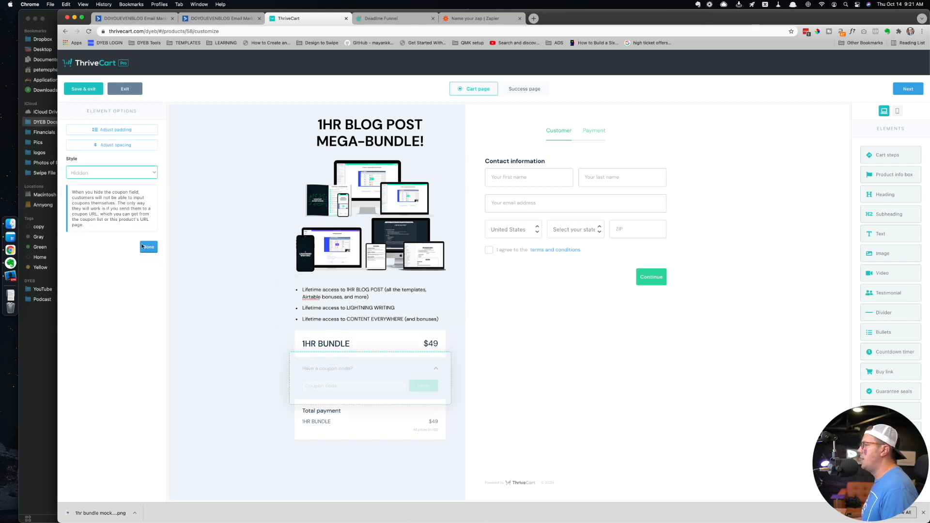
left_click(142, 247)
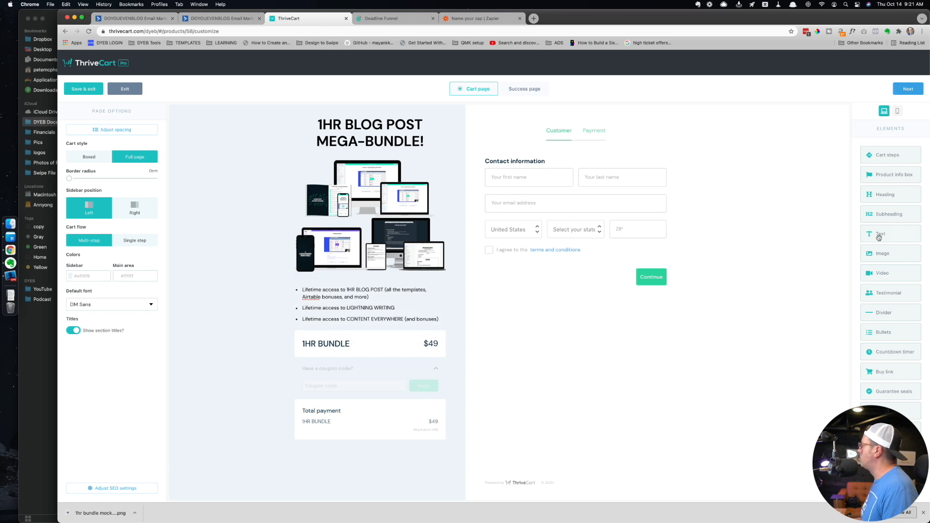
- Add a text block above 1HR BUNDLE with the retail-price sentence, changing the price's first digit to 4
left_click_drag(883, 235, 375, 349)
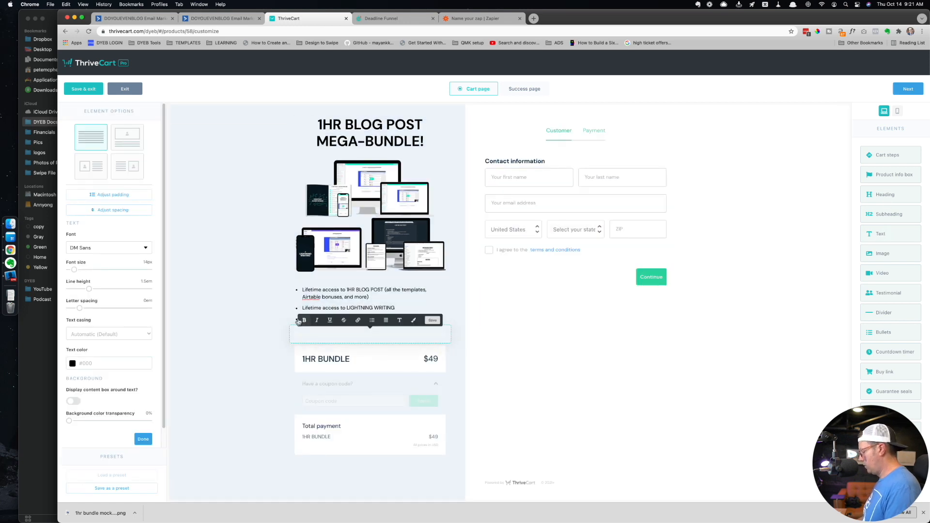
type("I usually")
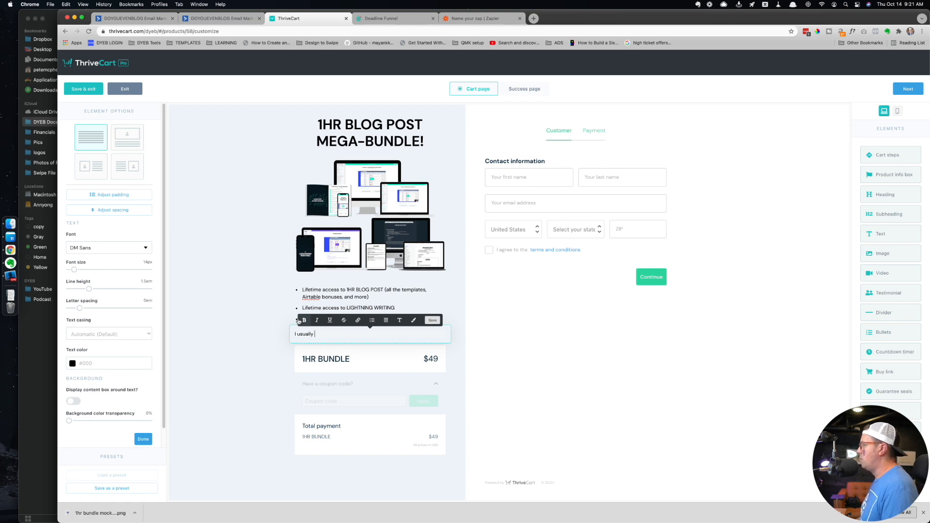
key("super+a")
type("Retail")
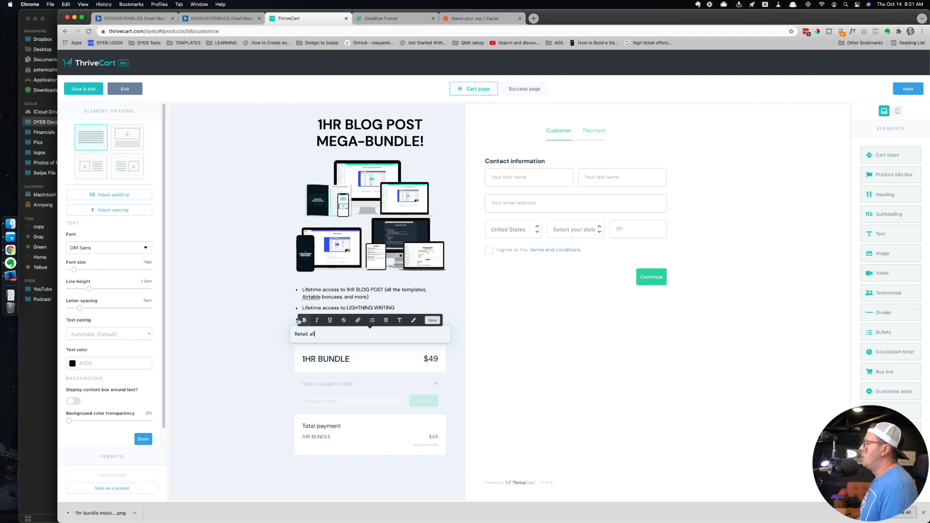
type(", these three ")
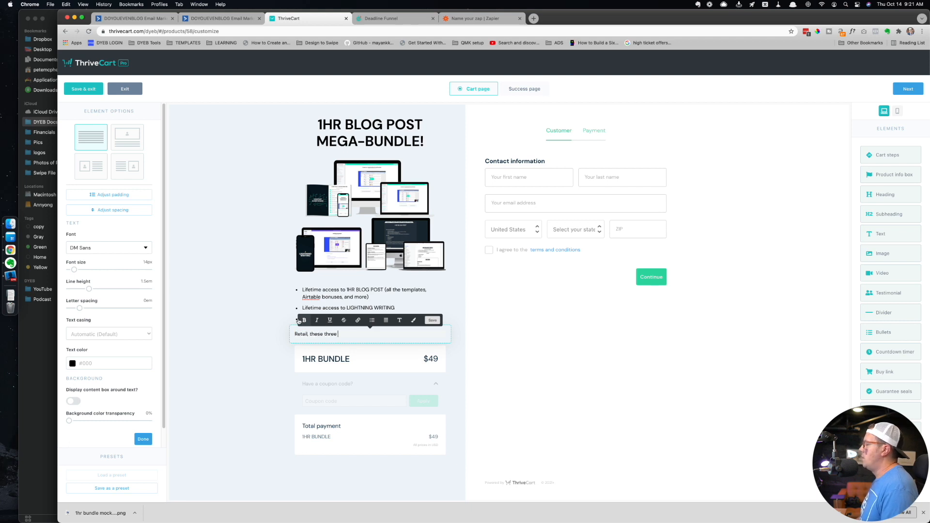
type("products ")
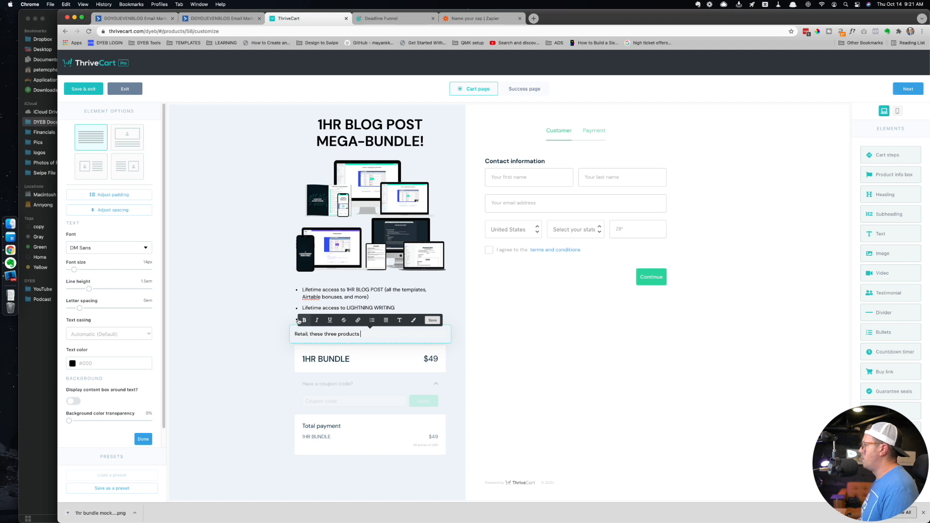
type("cost over $8")
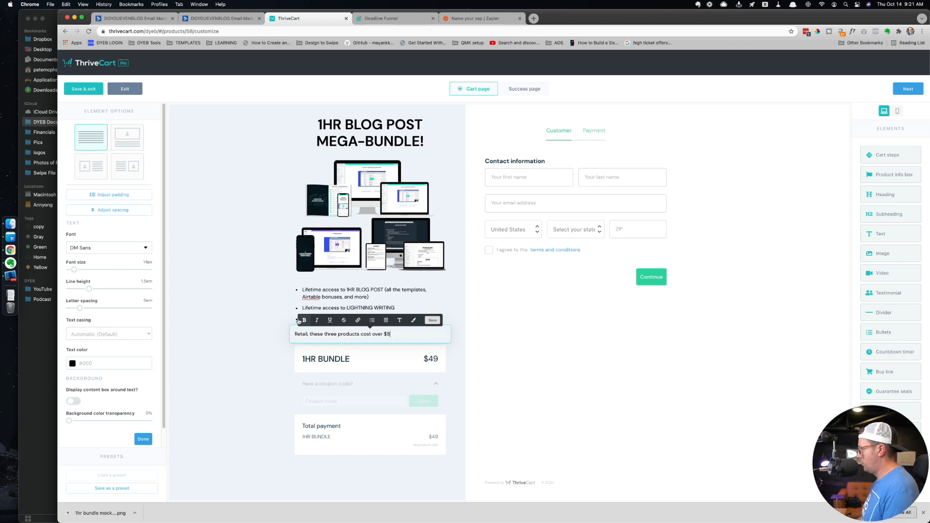
type("600")
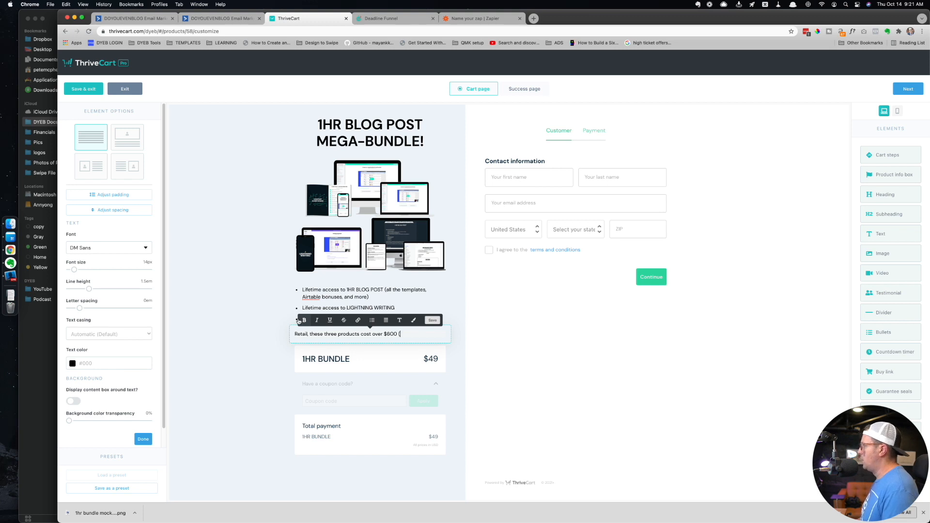
type(" (though I some")
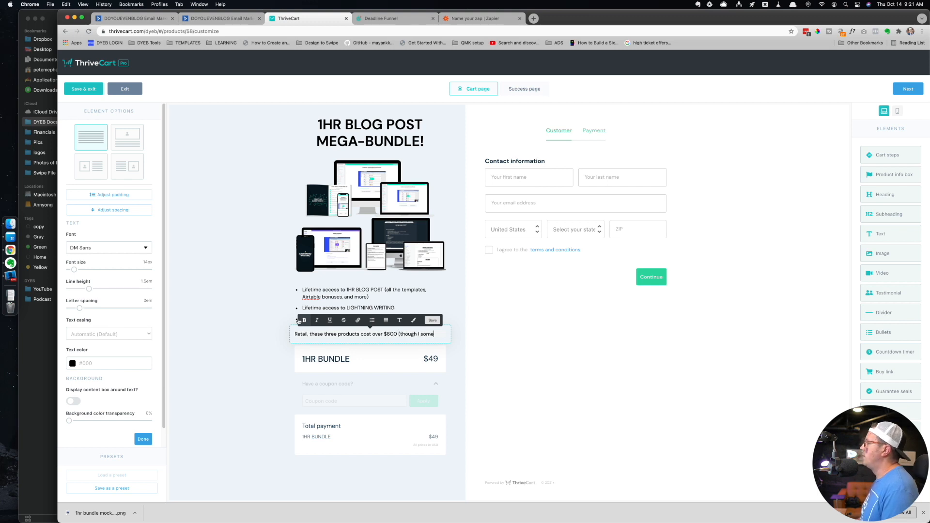
type("times discount them ")
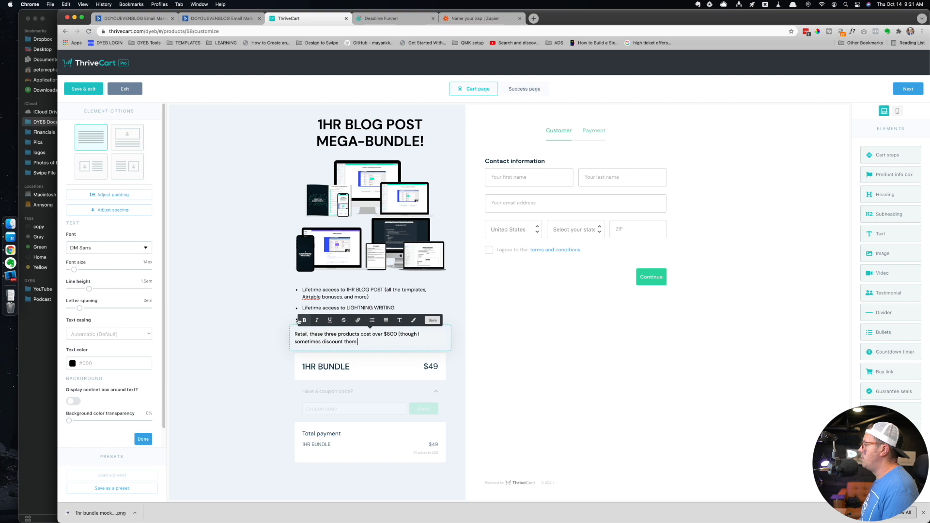
type("down to around ")
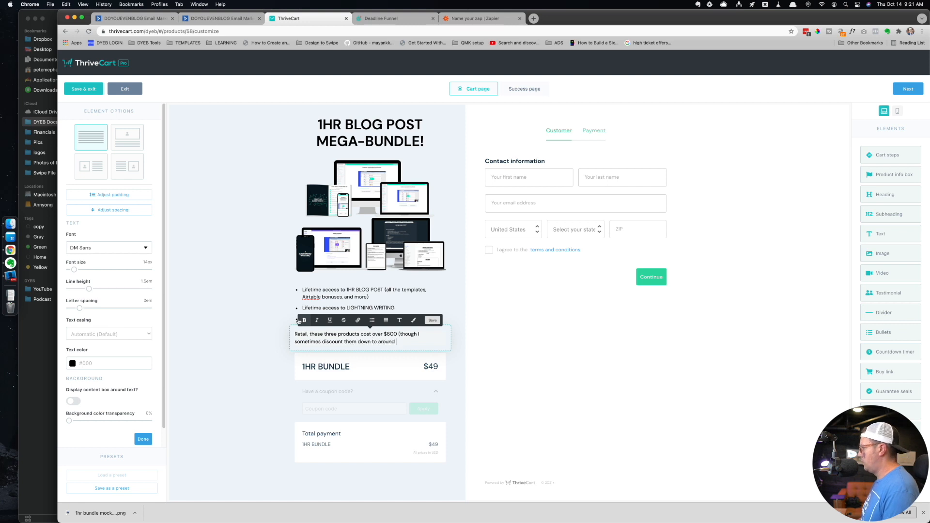
type("$200)")
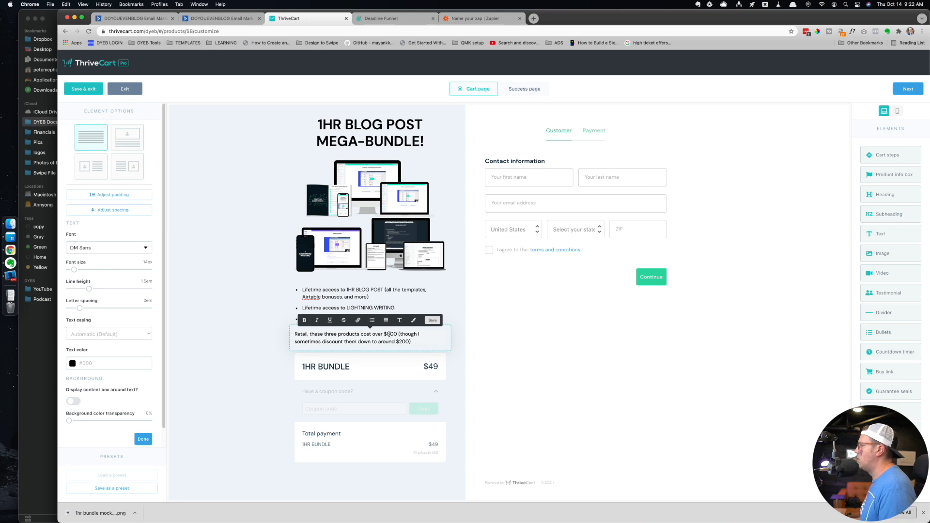
left_click_drag(390, 335, 387, 334)
type("4")
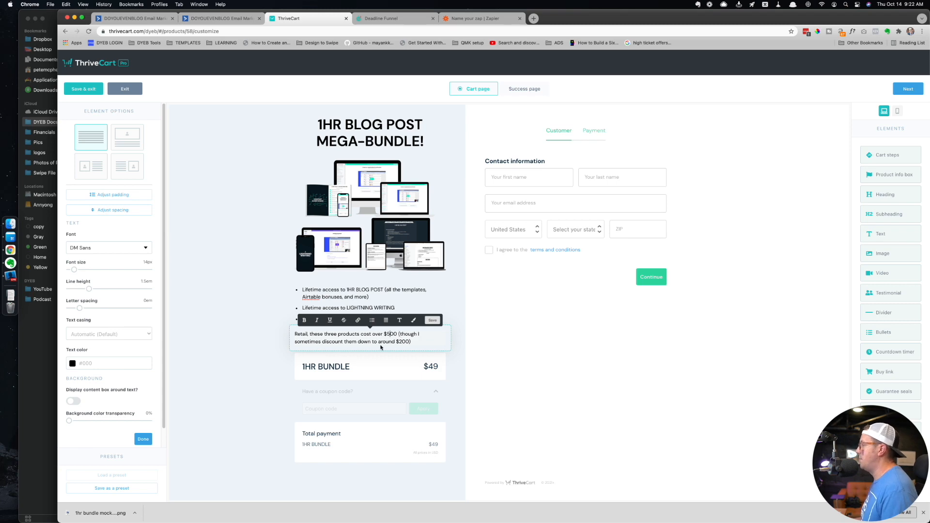
triple_click(322, 338)
- Write the 'Separately, these products cost over $…' text, then the discount, 'fewer braincells' and autopilot lines
type("Separ")
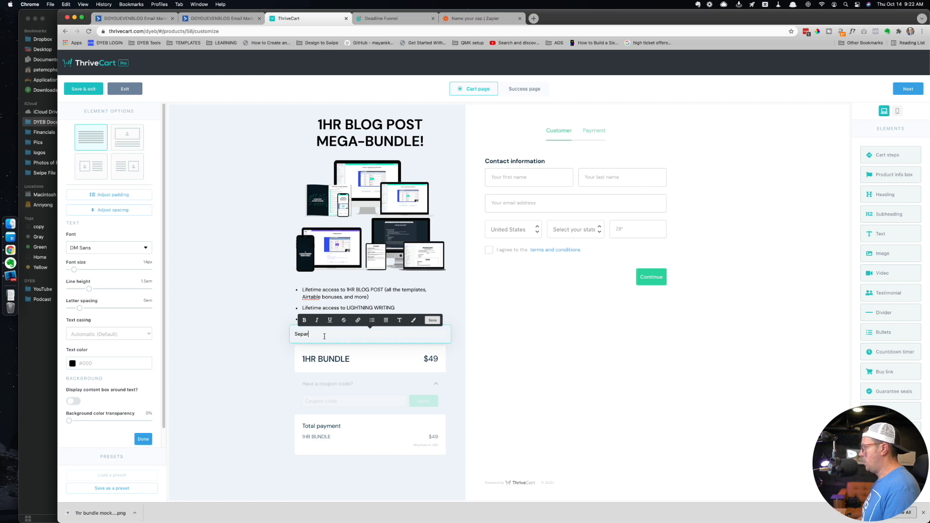
type("ately, these pr")
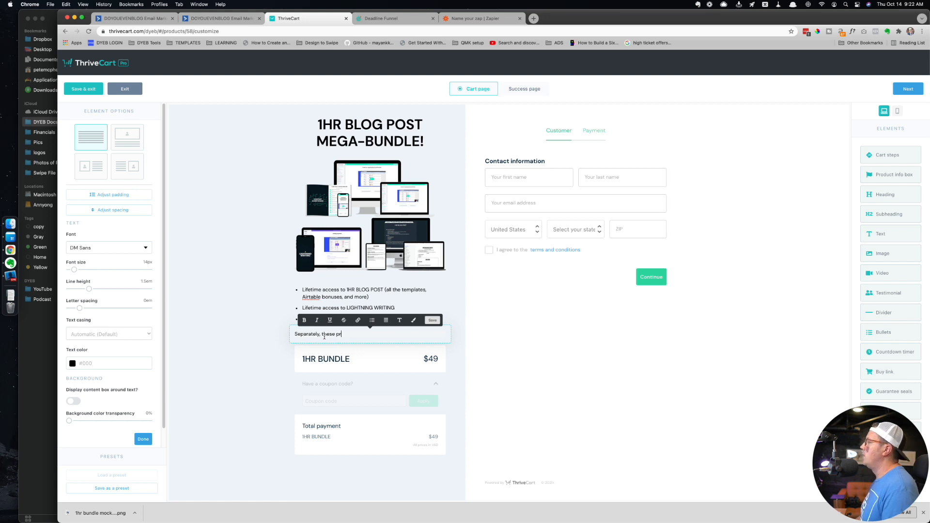
type("oducts cost over $500!")
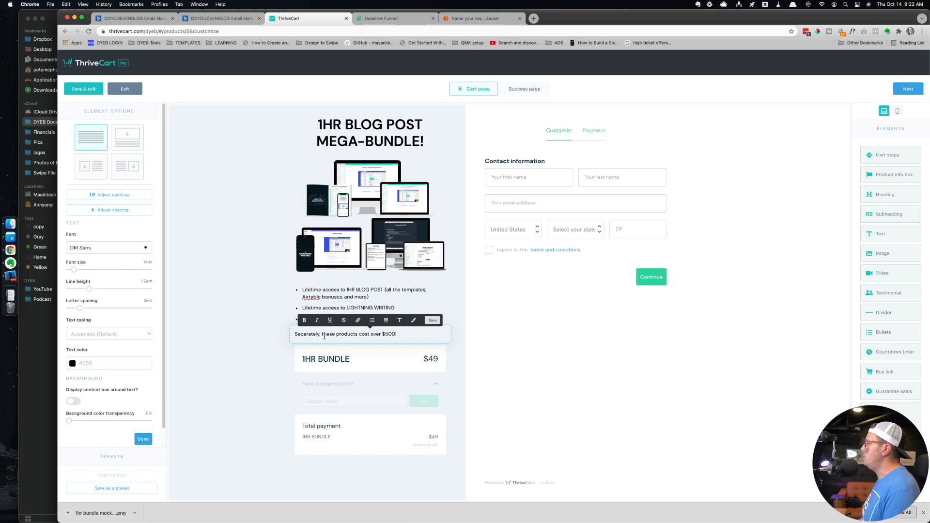
key("Return")
type("Grab them")
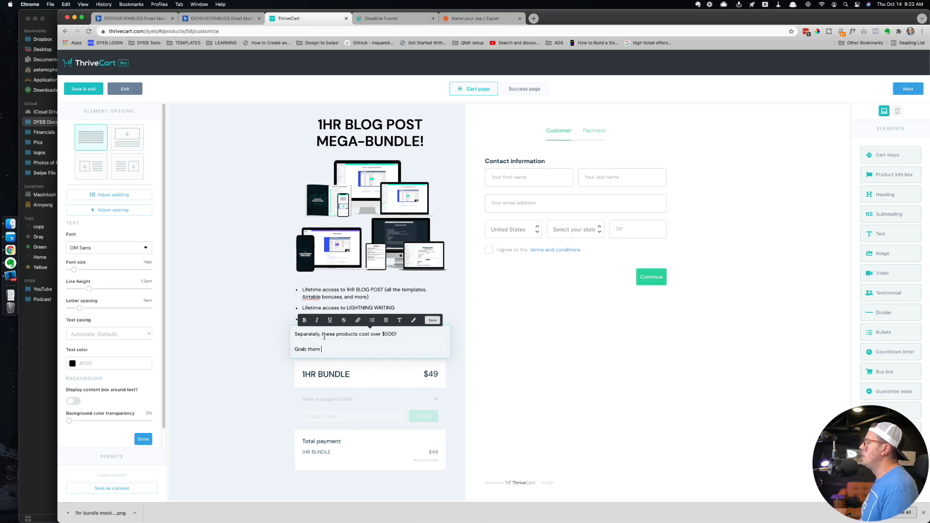
type(" here")
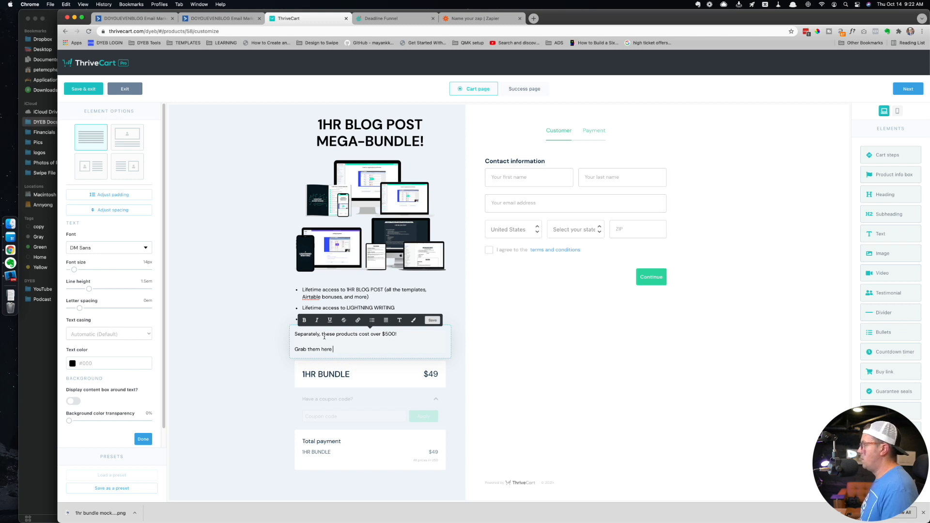
type(",for a massive discou")
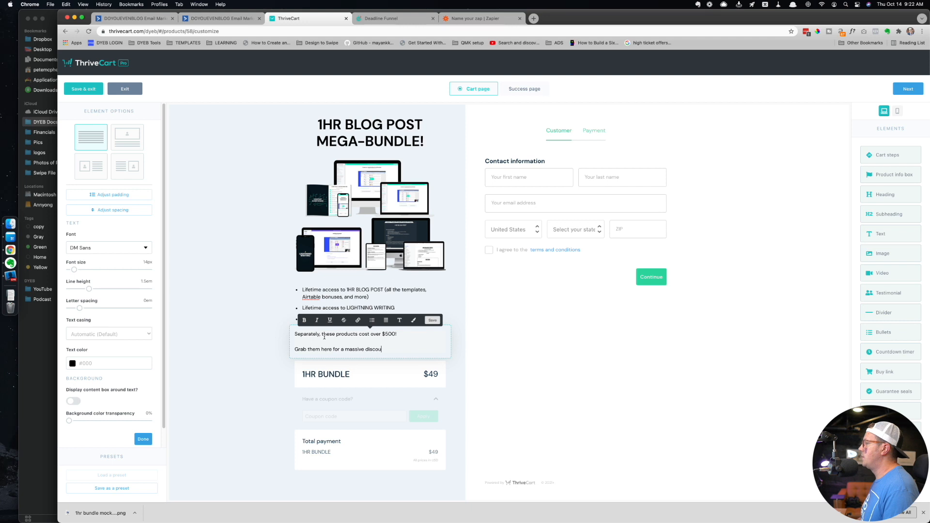
type("nt, and watch ")
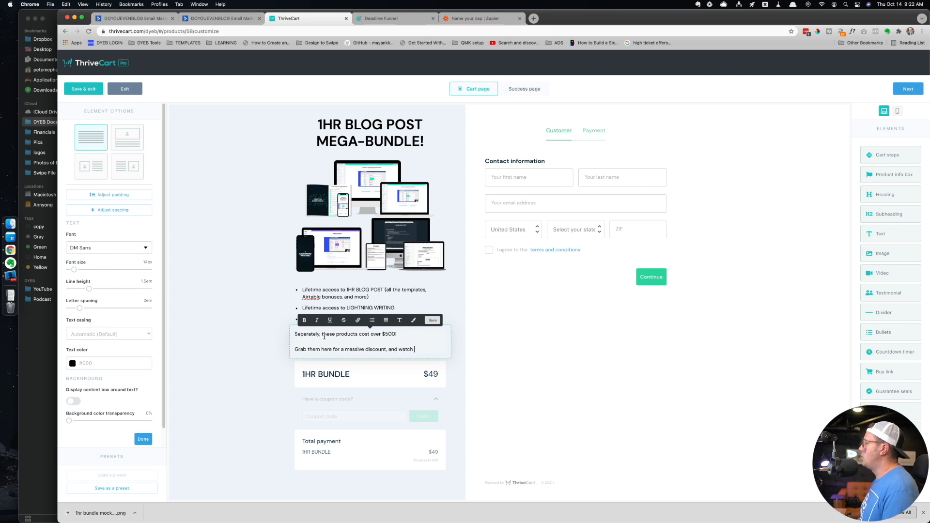
type("your content producti")
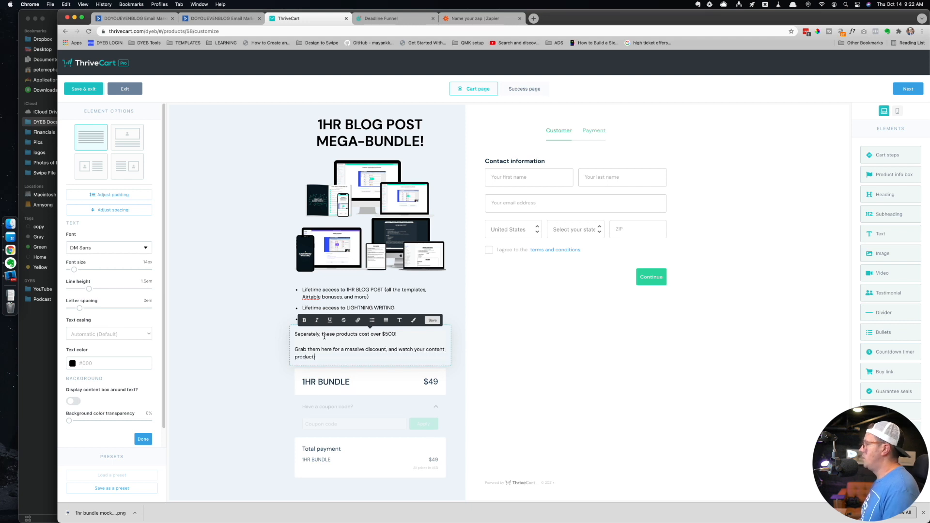
type("vity (AND")
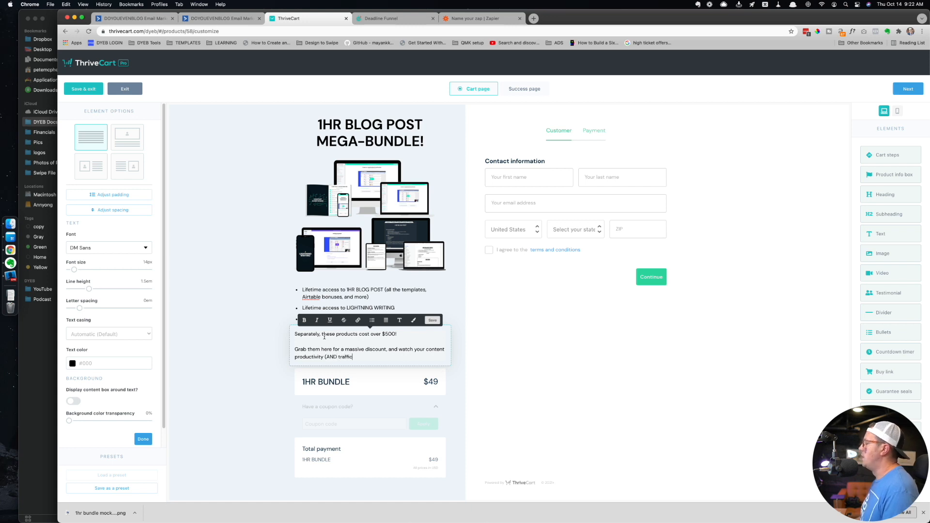
type("traffic) skyrocket.")
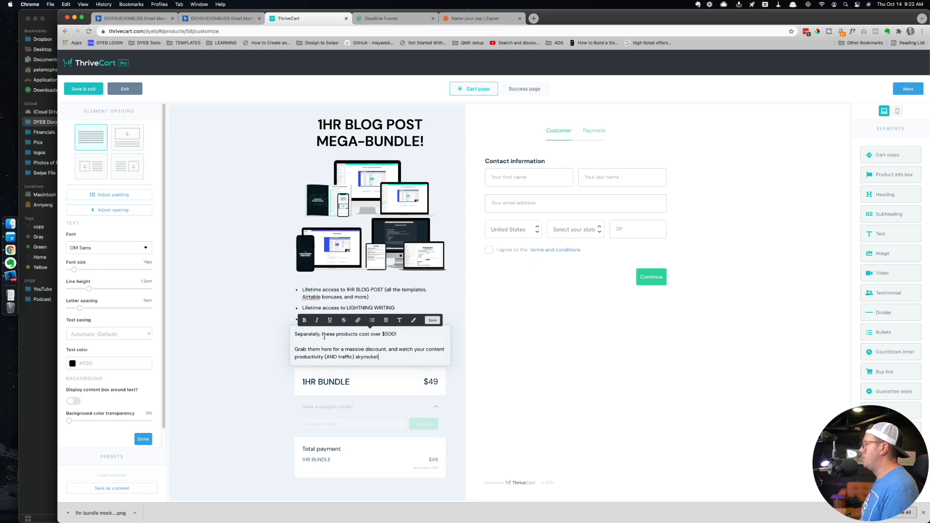
key("Return")
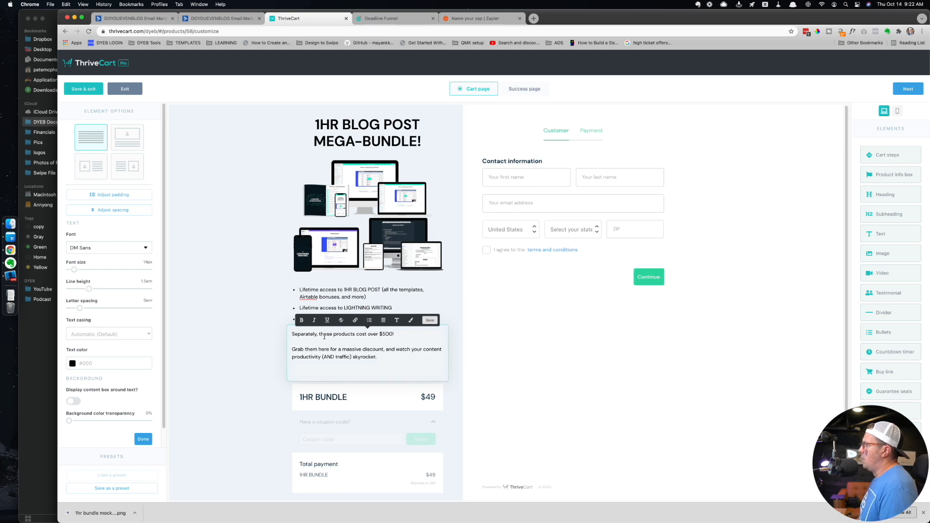
type("Create better c")
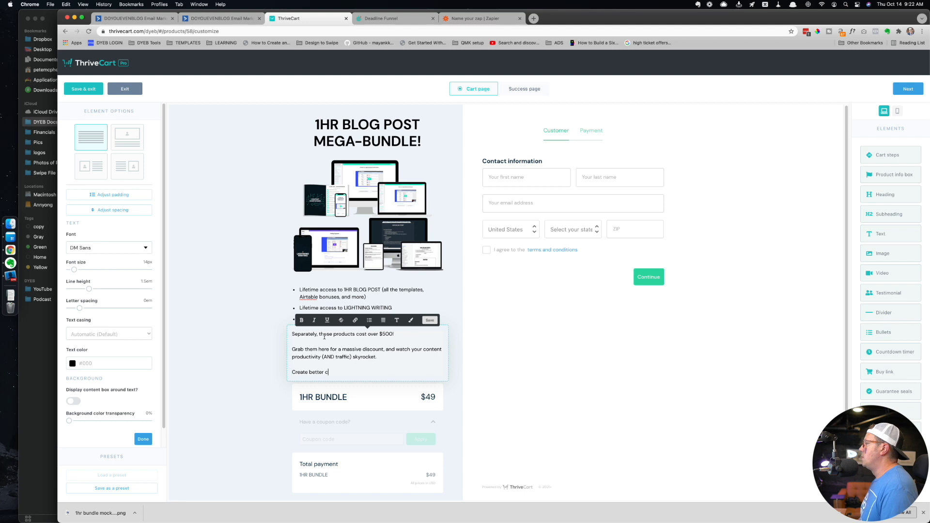
type("ontent, WAY ")
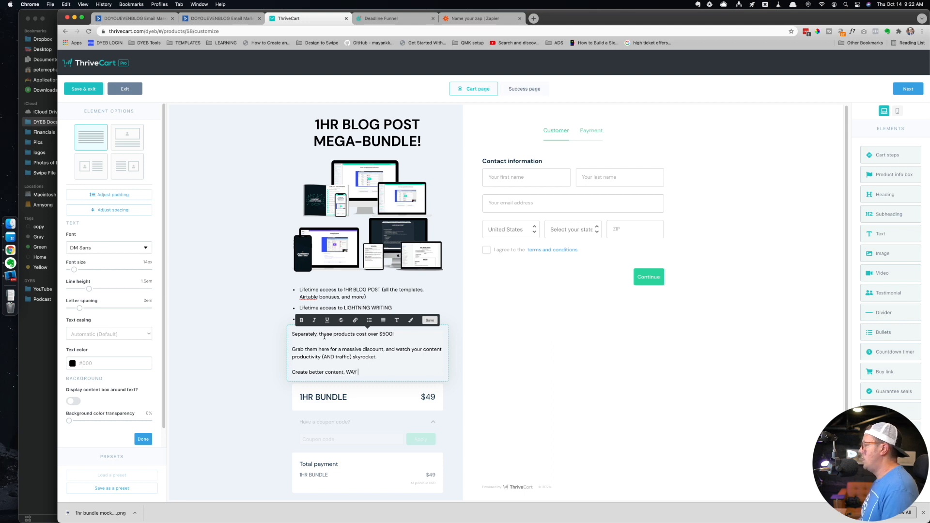
type("faster and with few")
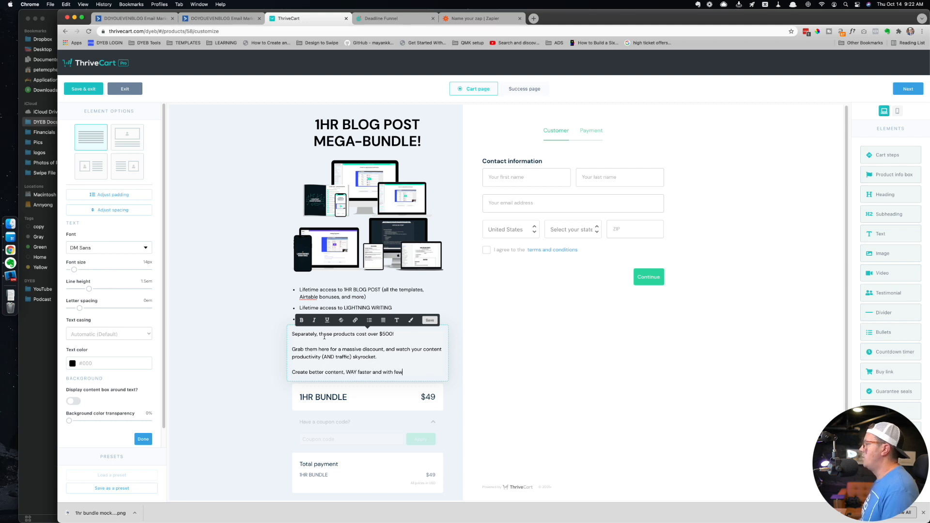
type("er braincells :")
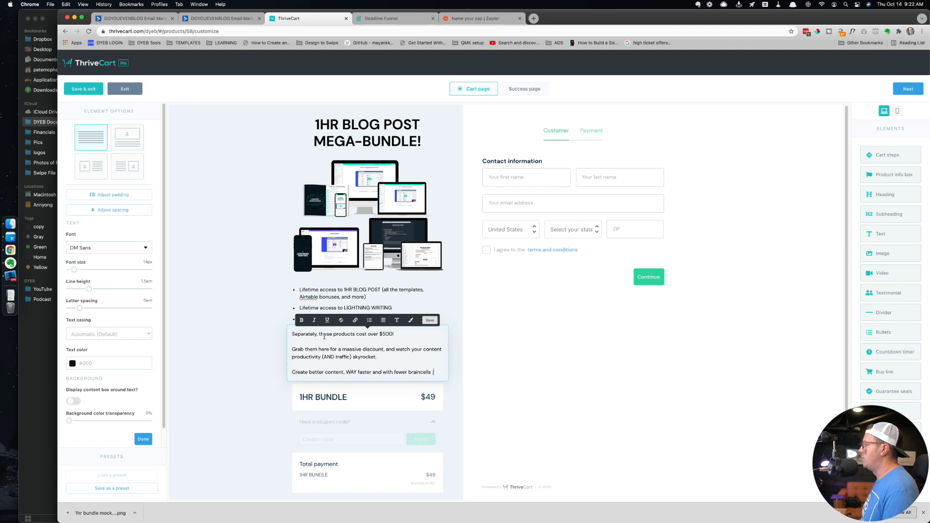
type(")")
key("Return")
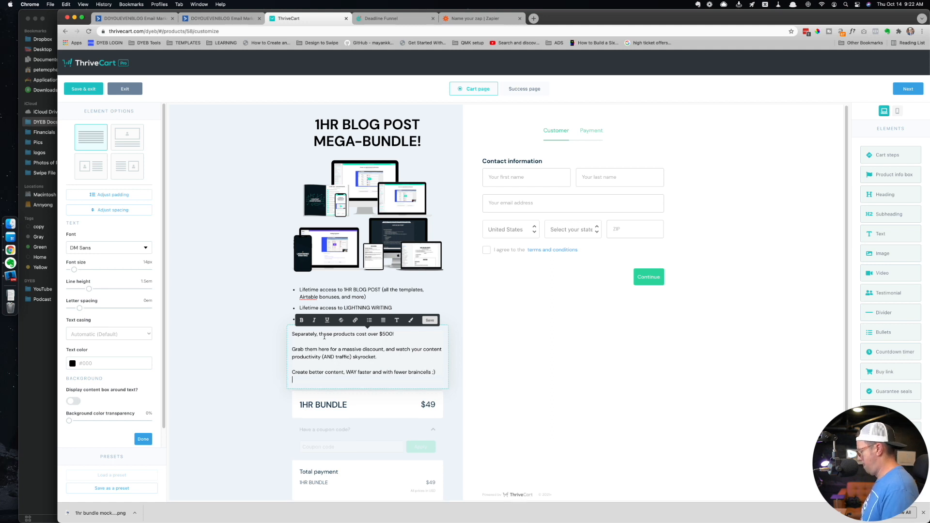
type("(and then learn ")
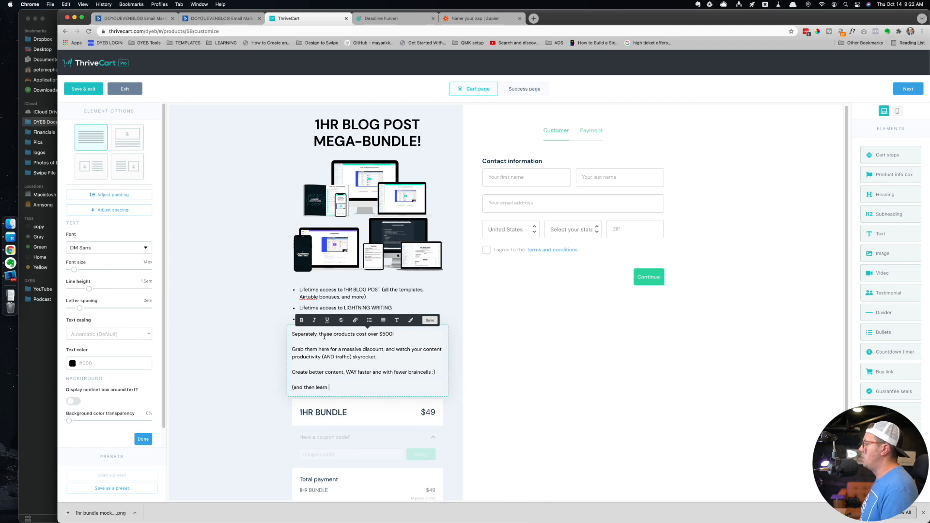
type("how to use system")
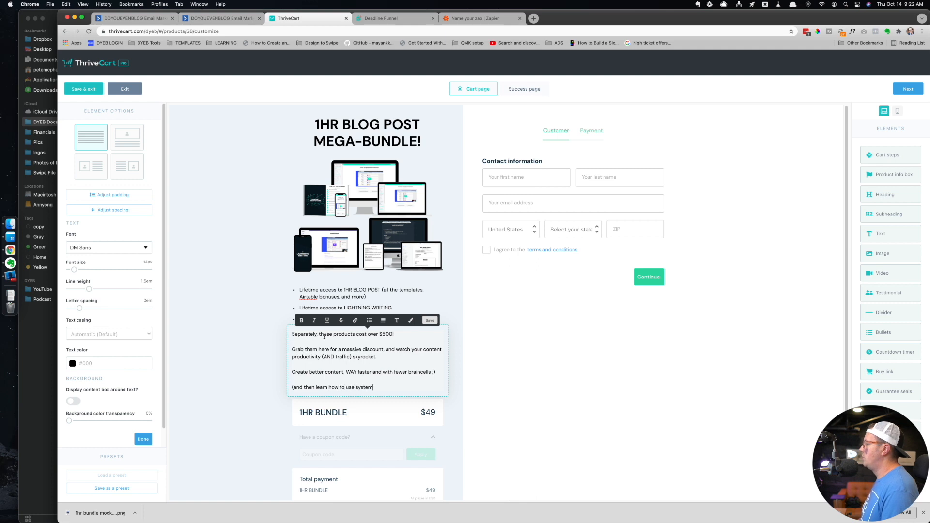
type("s and automations")
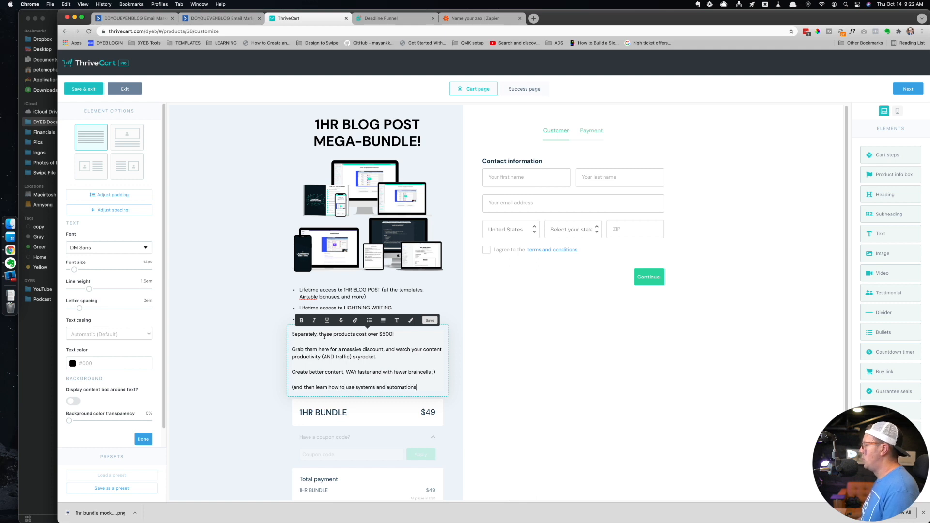
type(" to put PROMO")
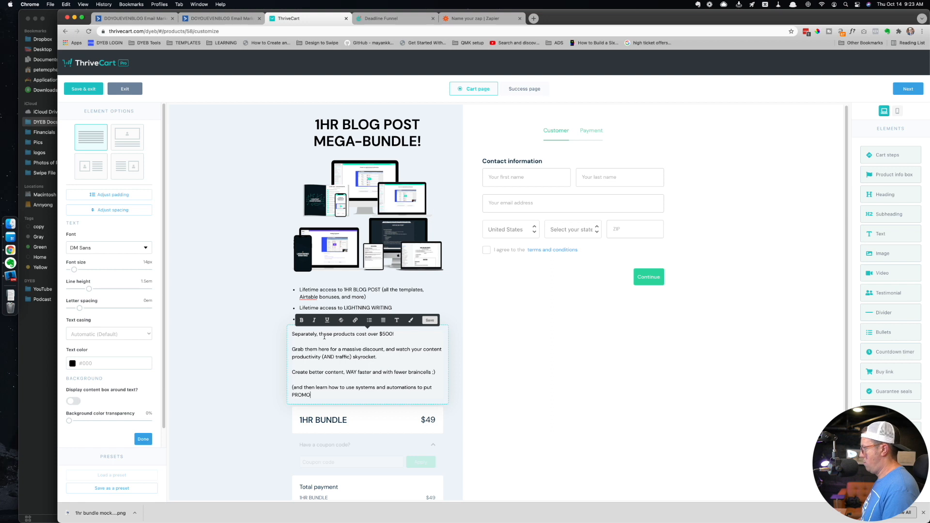
type("TING YOUR CONTENT")
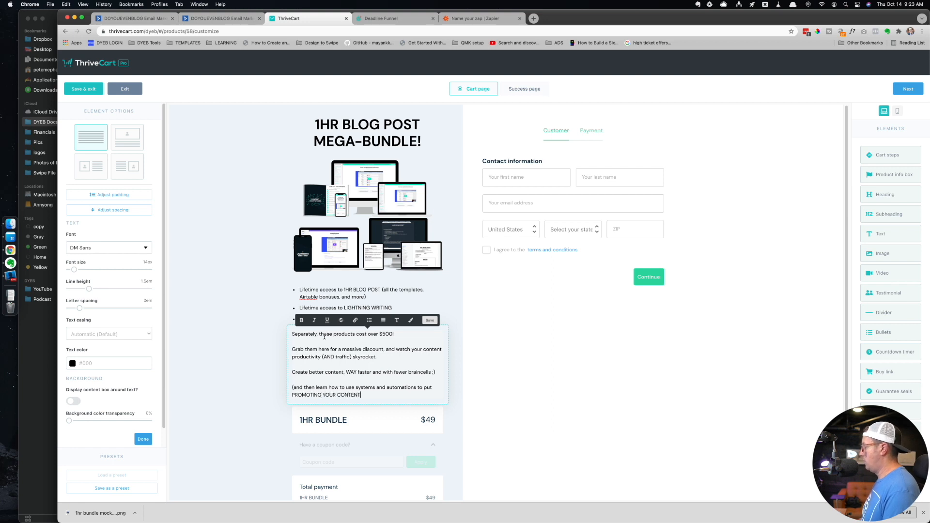
type(" on ON A")
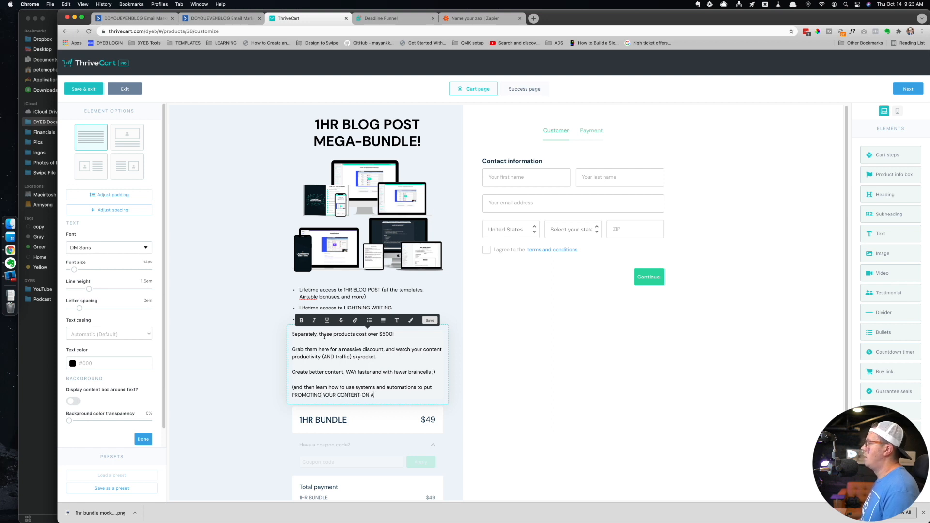
type("UOUTOPILOT")
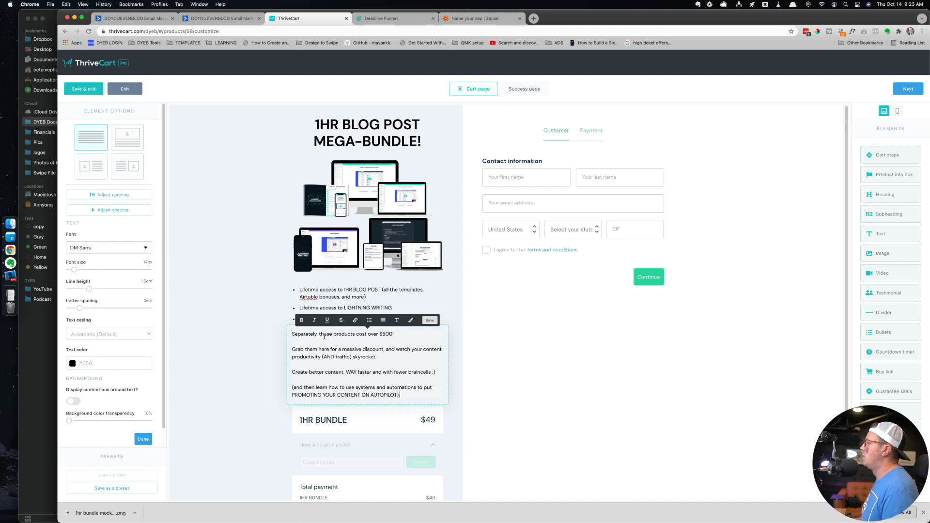
- Save the paragraph, step through the Payment and Success page previews, and complete the design
left_click(428, 321)
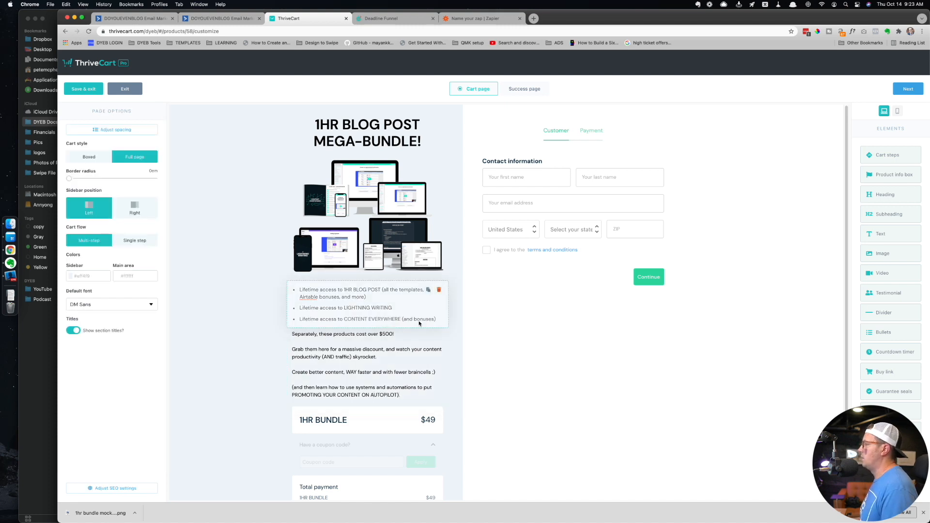
scroll(370, 370, "down", 1)
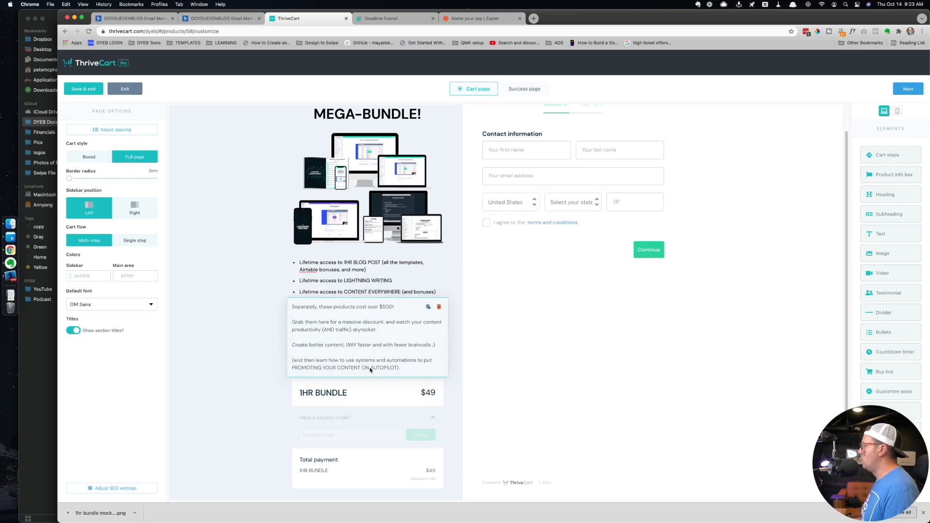
scroll(371, 369, "up", 1)
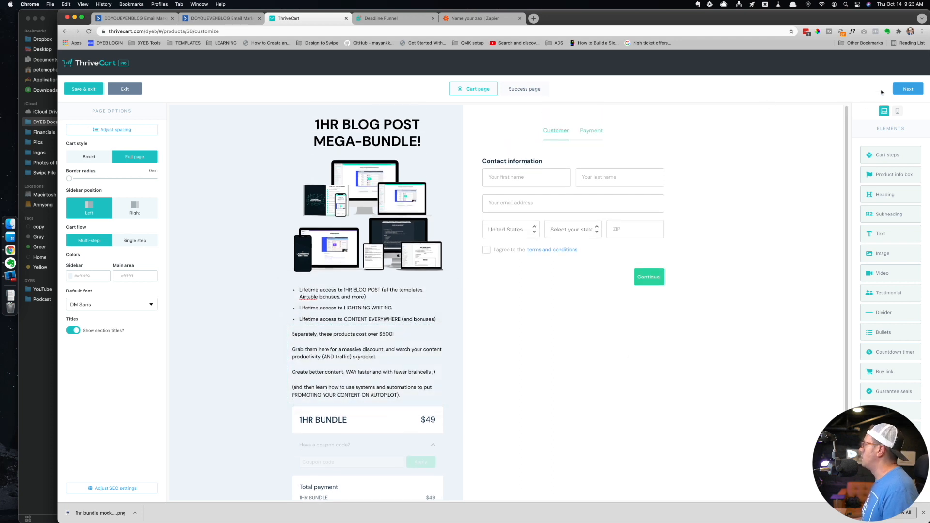
left_click(903, 89)
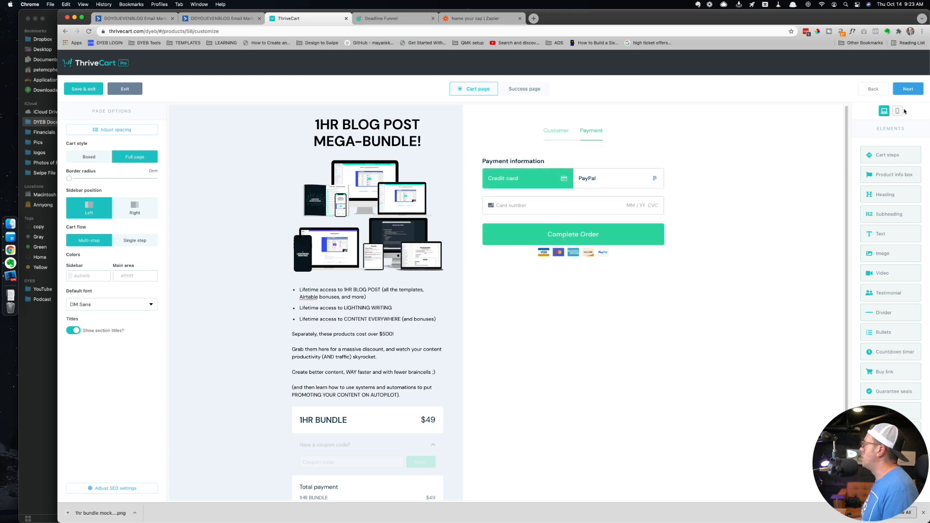
left_click(909, 89)
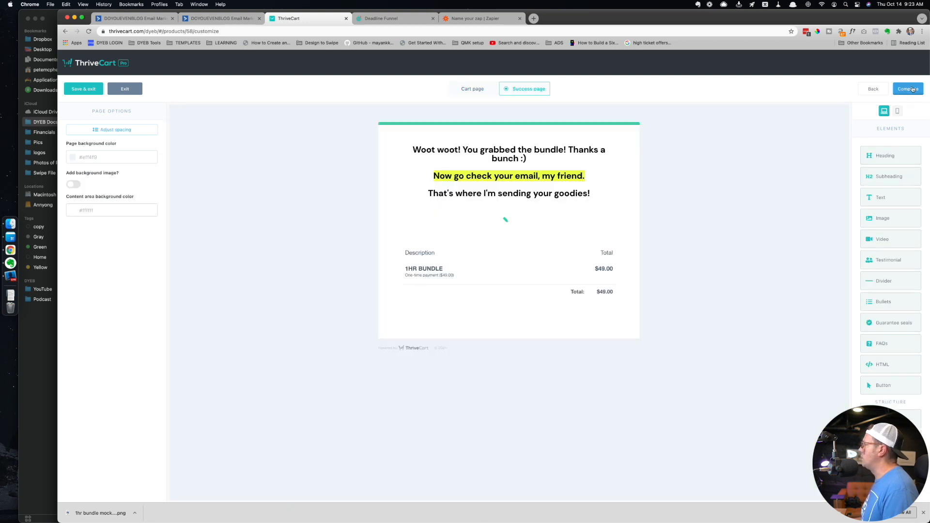
left_click(908, 89)
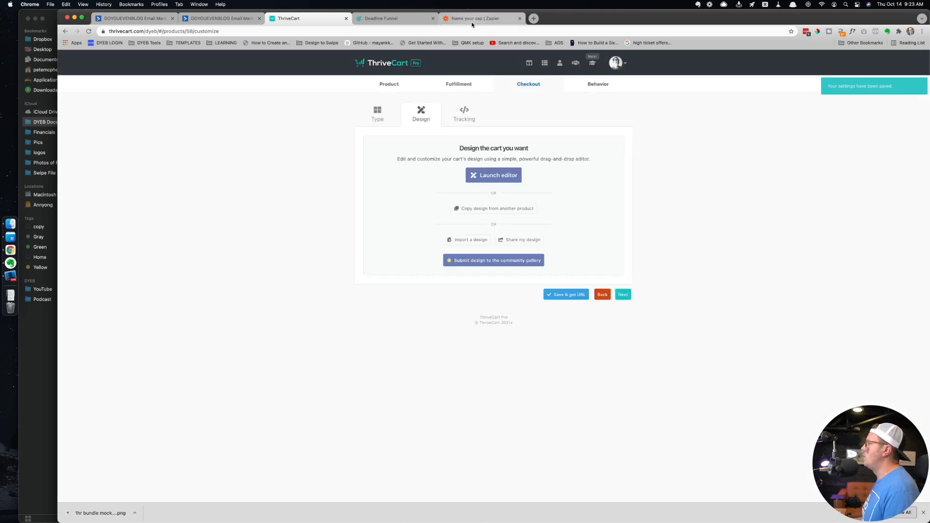
- Switch the 1HR BUNDLE product to Test mode, save it, and open its checkout in a new tab
left_click(576, 296)
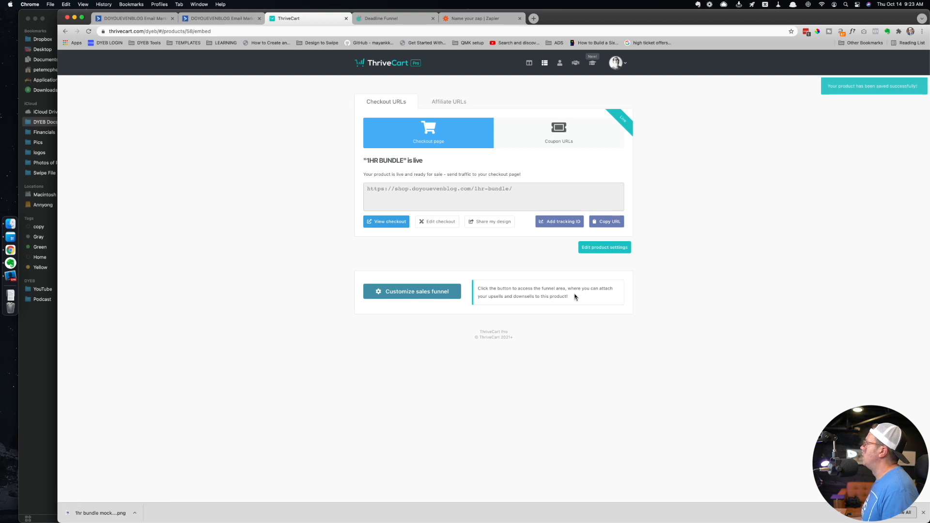
left_click(613, 248)
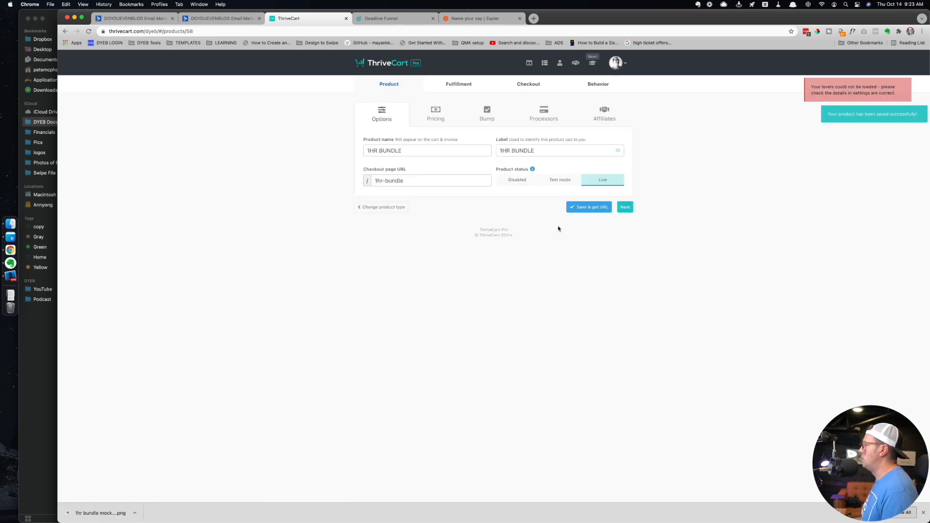
left_click(562, 181)
left_click(586, 208)
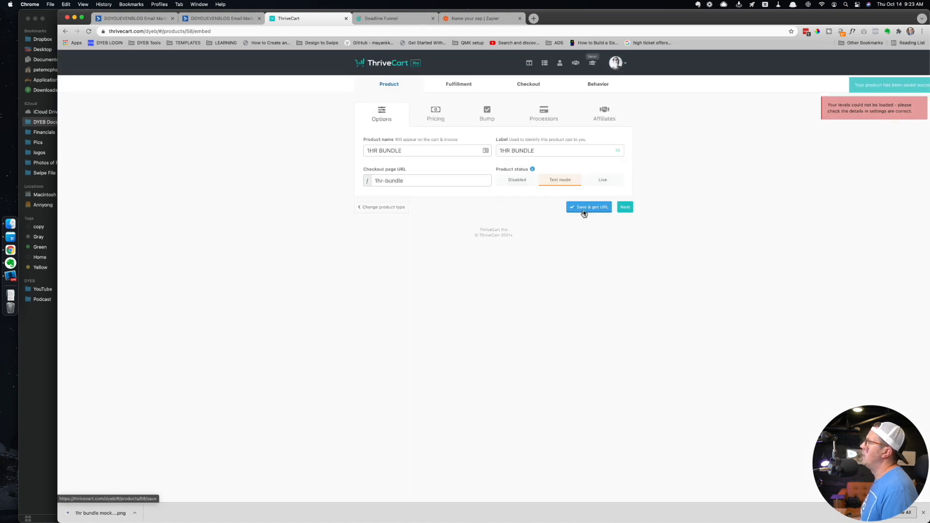
left_click(389, 234)
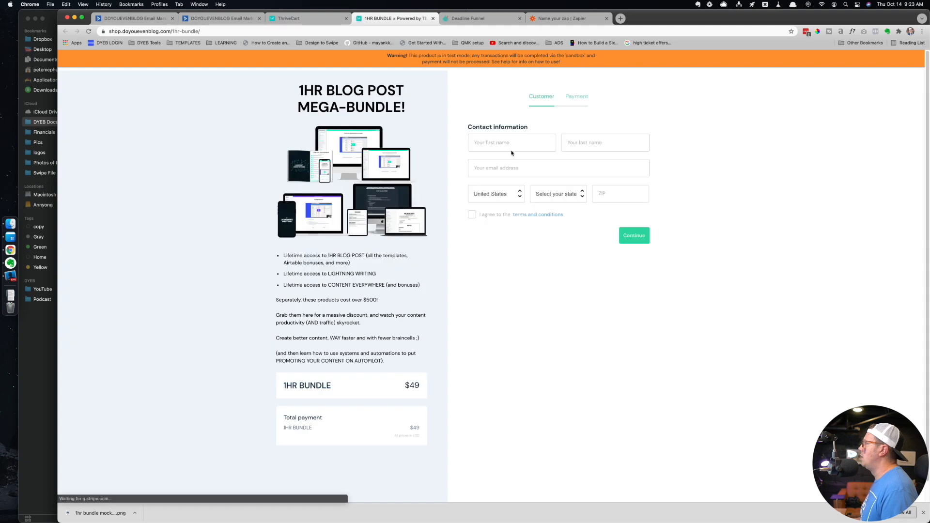
- Autofill the buyer's contact details, accept the terms, and continue to payment
left_click(516, 145)
left_click(509, 166)
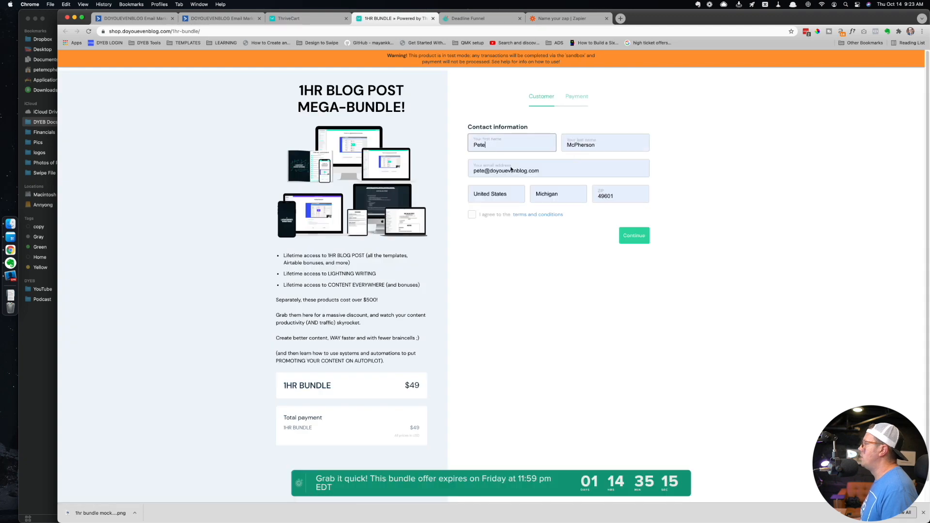
left_click(506, 216)
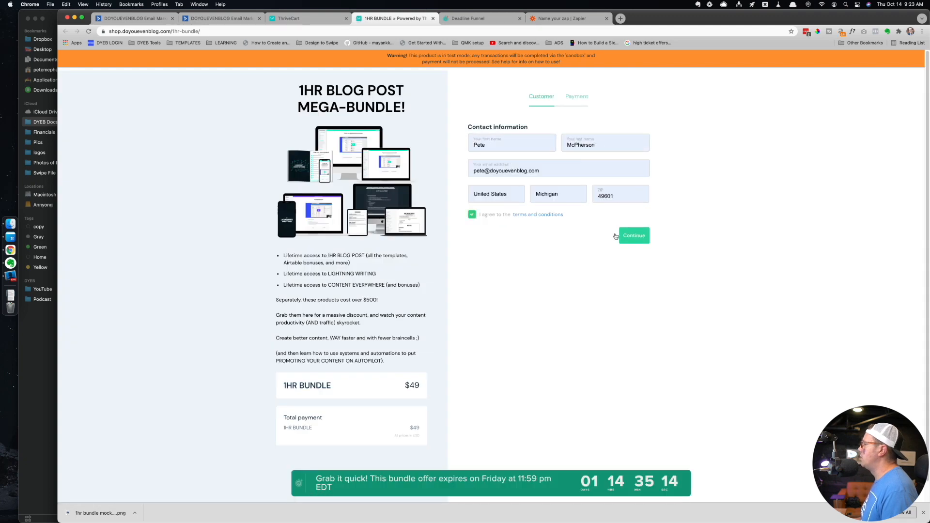
left_click(623, 238)
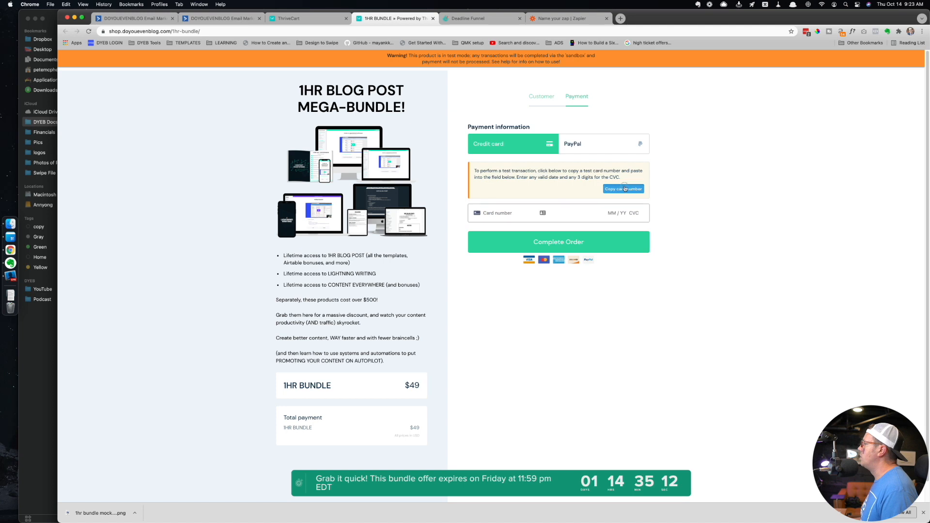
- Enter the sandbox test card with expiry and CVC 1231231 and submit the order
left_click(477, 212)
key("super+v")
type("1231231")
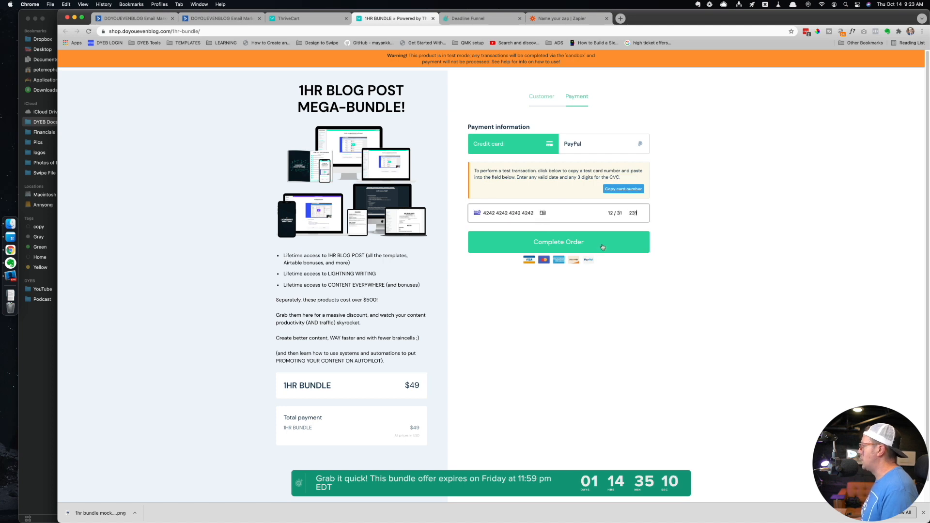
left_click(561, 246)
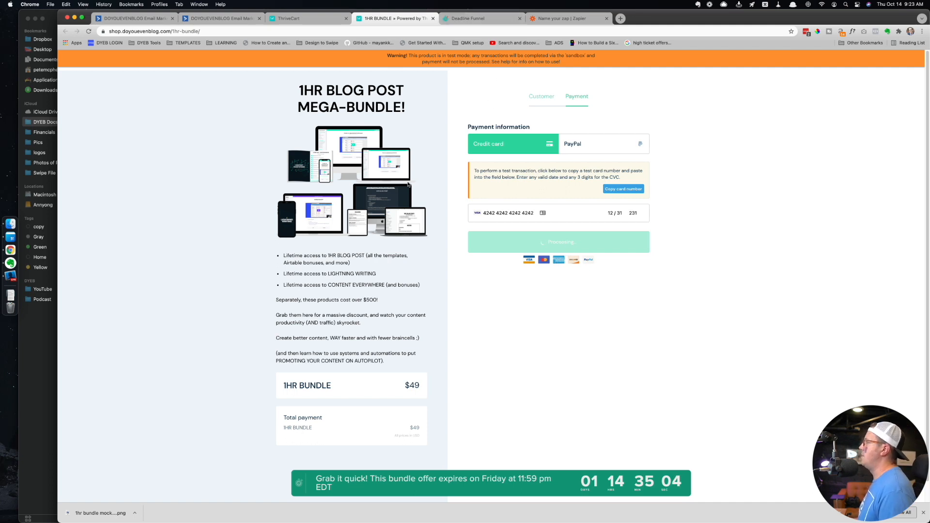
- Check the test order's progress in its tab and return to the zap's trigger setup
left_click(486, 22)
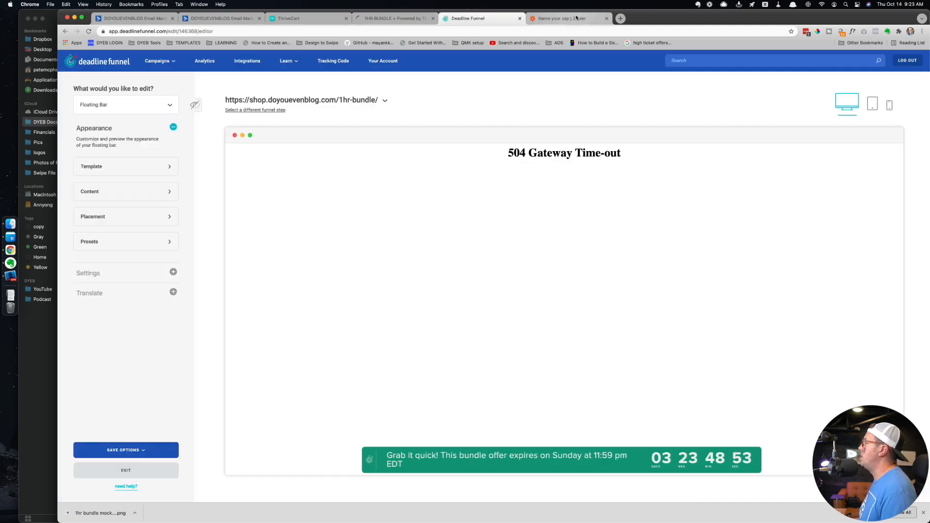
left_click(571, 19)
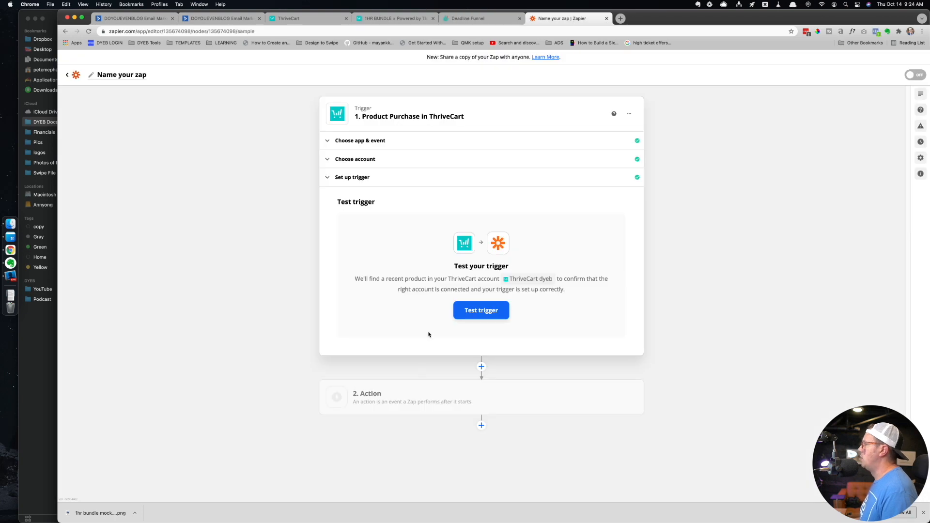
left_click(395, 18)
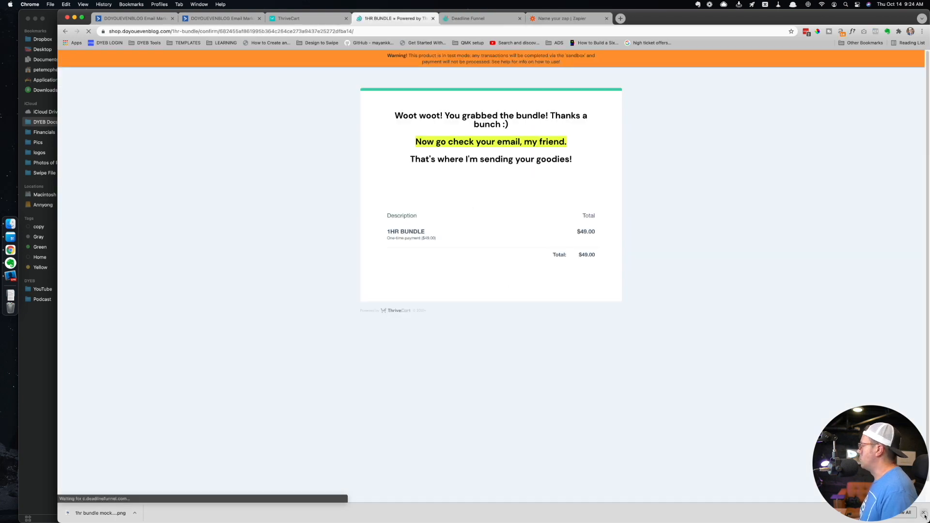
left_click(923, 512)
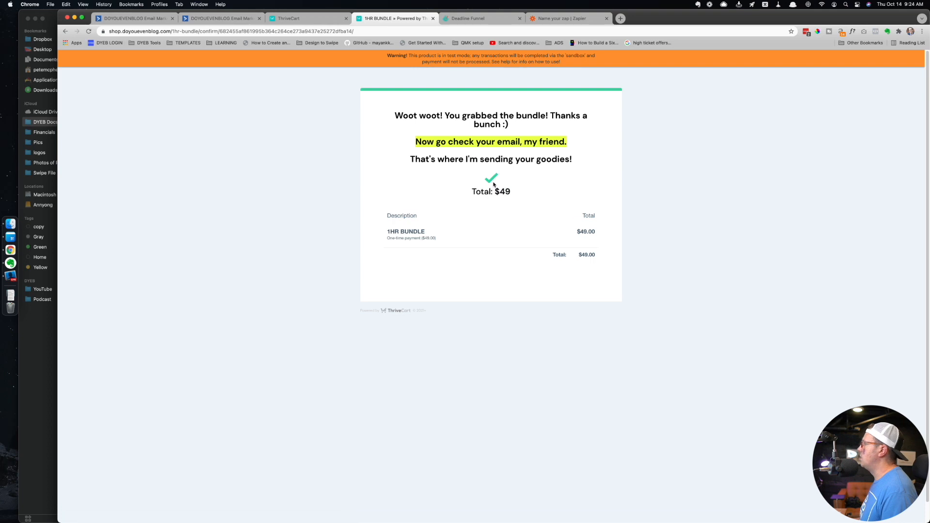
left_click(572, 15)
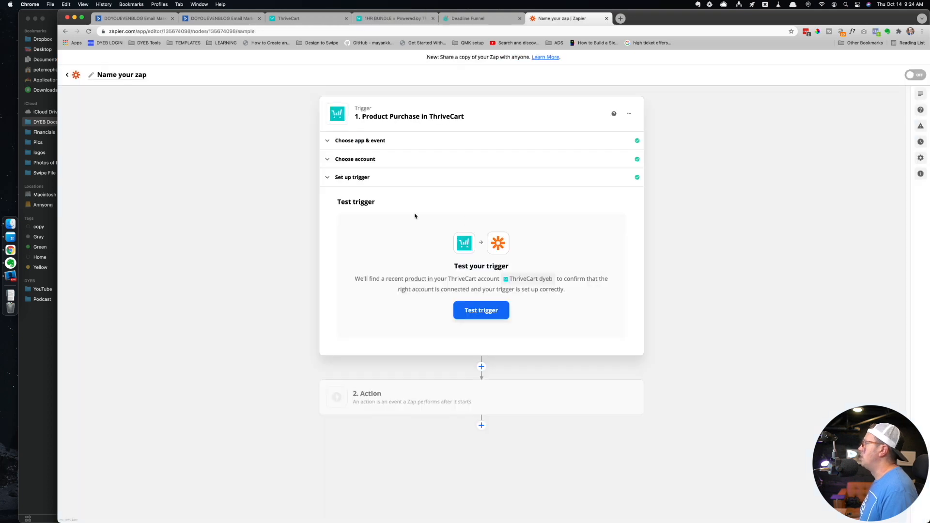
- Test the ThriveCart purchase trigger and accept the Product A sample order
left_click(481, 310)
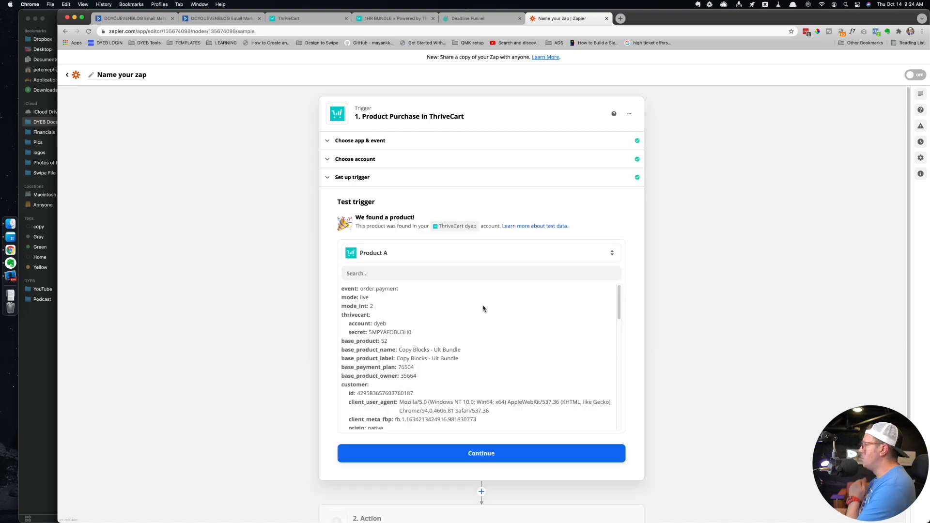
scroll(463, 338, "down", 15)
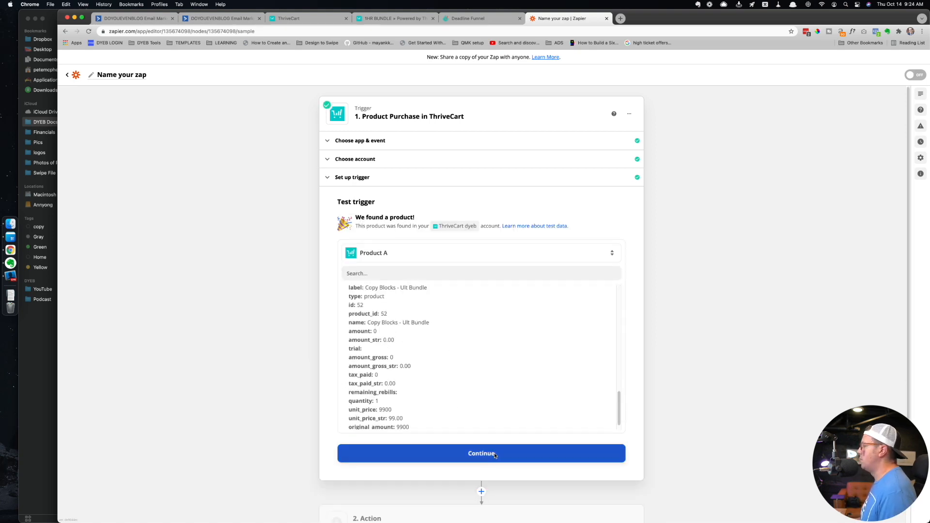
left_click(456, 450)
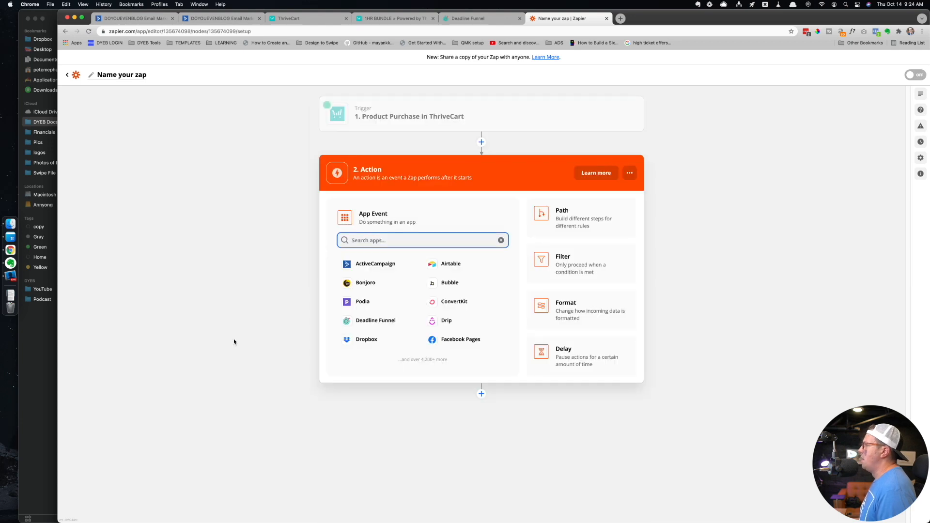
- Choose Podia's Enroll a Customer action and connect the Podia account
type("pod")
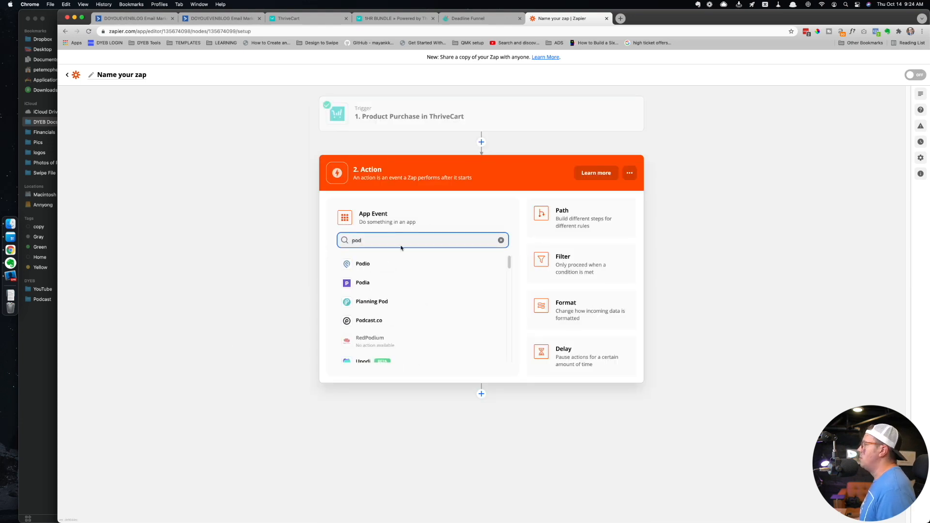
left_click(369, 281)
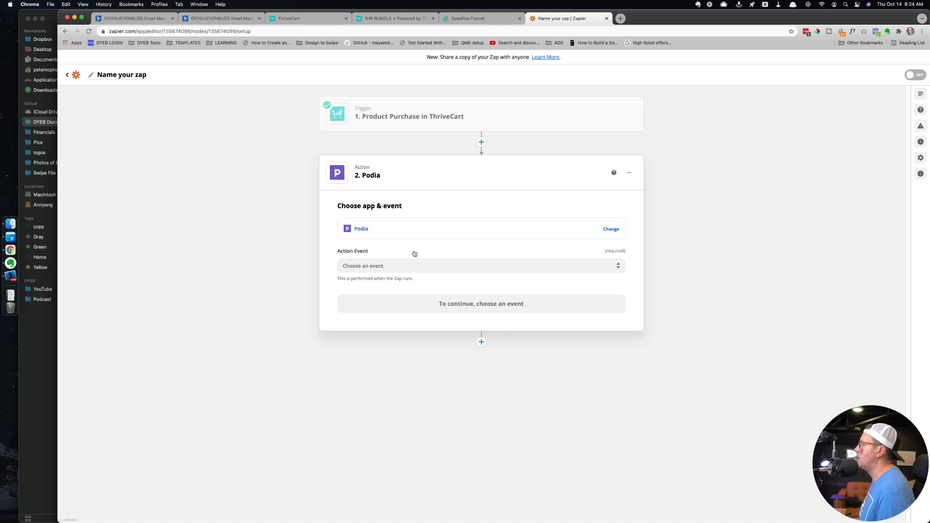
left_click(394, 266)
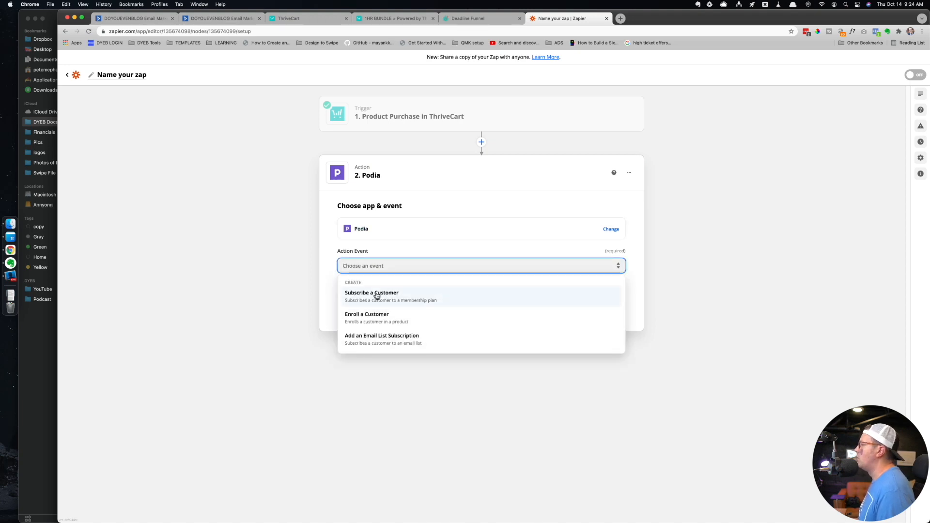
left_click(373, 318)
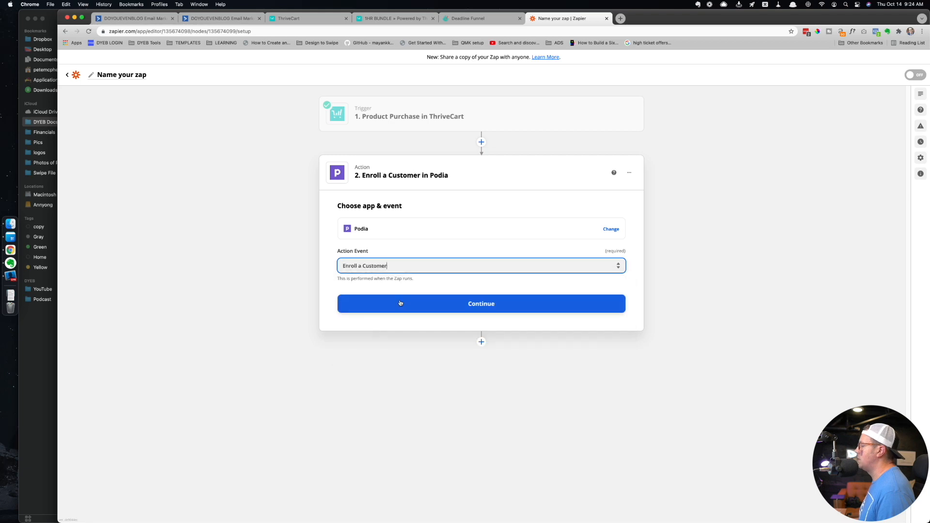
left_click(416, 301)
left_click(400, 255)
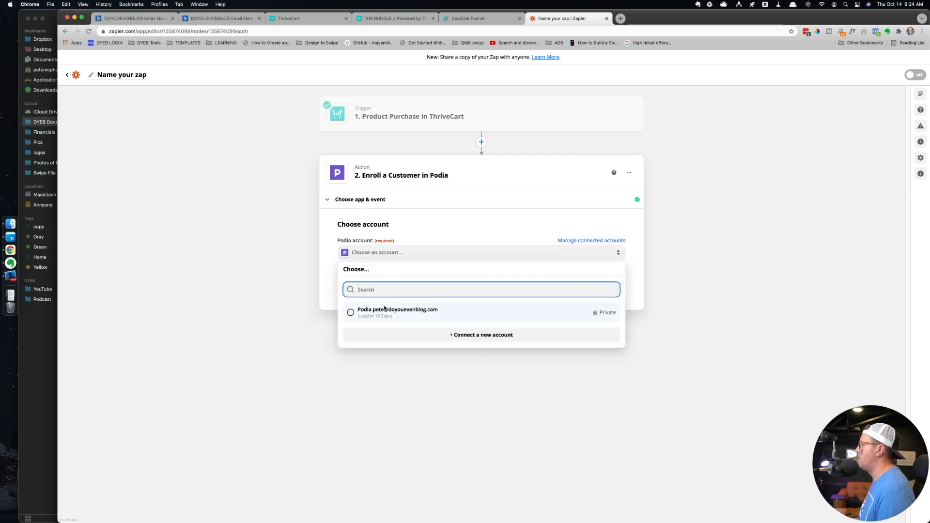
left_click(413, 306)
left_click(482, 283)
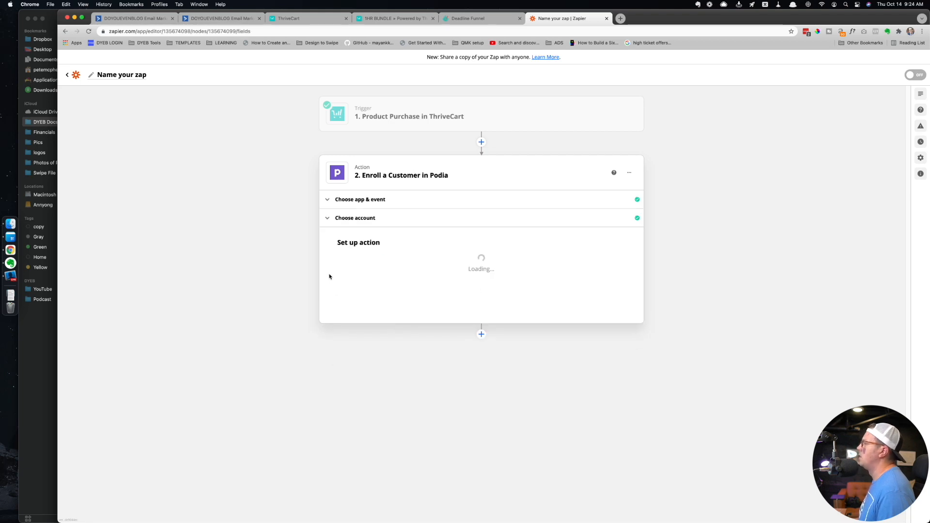
- Select product 1HR BUNDLE, map the customer's email, first and last name, then skip the test
left_click(387, 270)
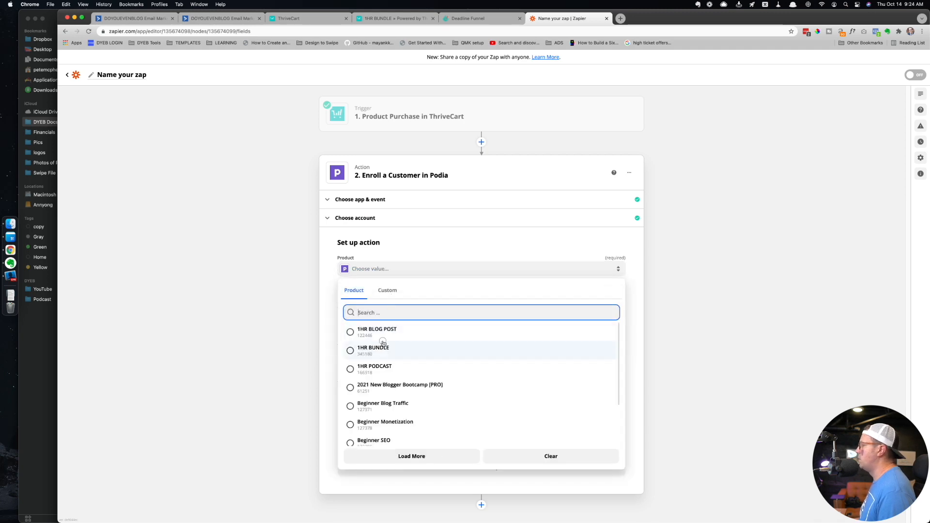
left_click(384, 347)
left_click(372, 297)
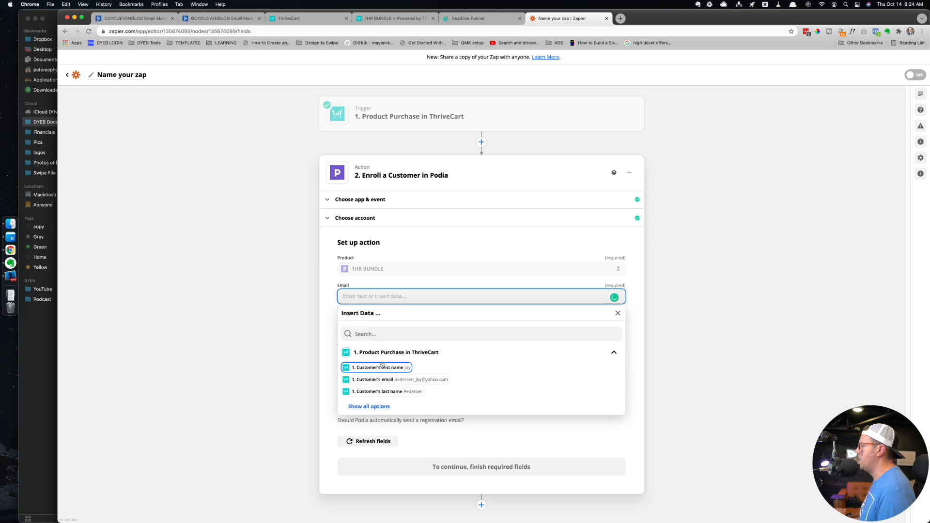
left_click(387, 379)
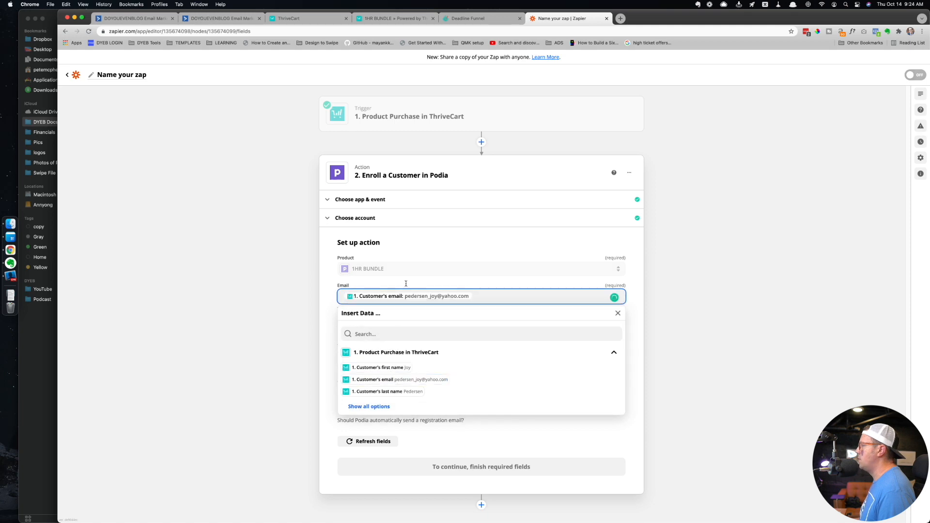
left_click(368, 334)
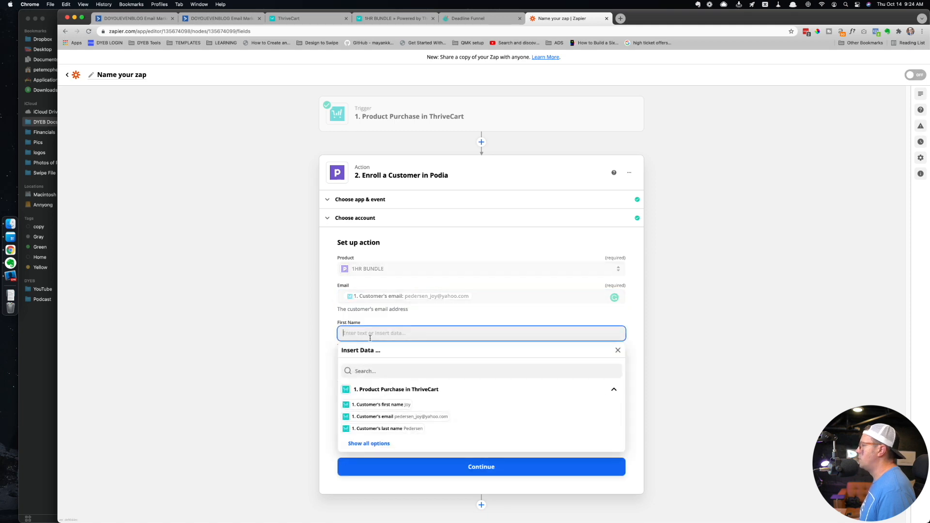
left_click(382, 405)
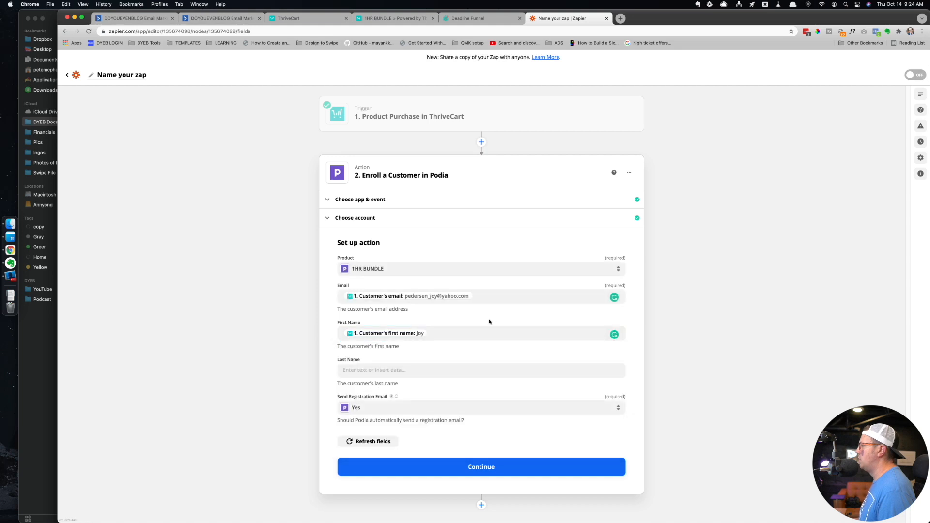
left_click(384, 370)
left_click(383, 466)
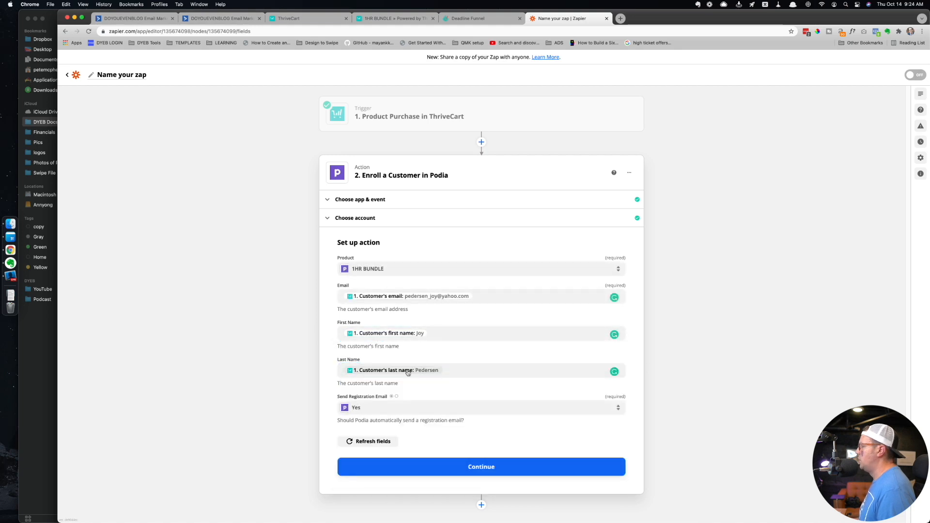
left_click(450, 469)
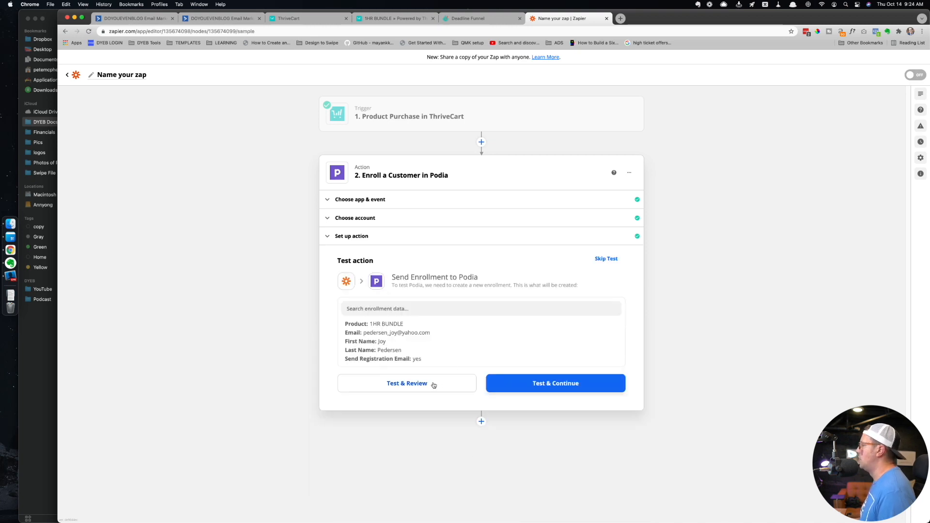
left_click(606, 258)
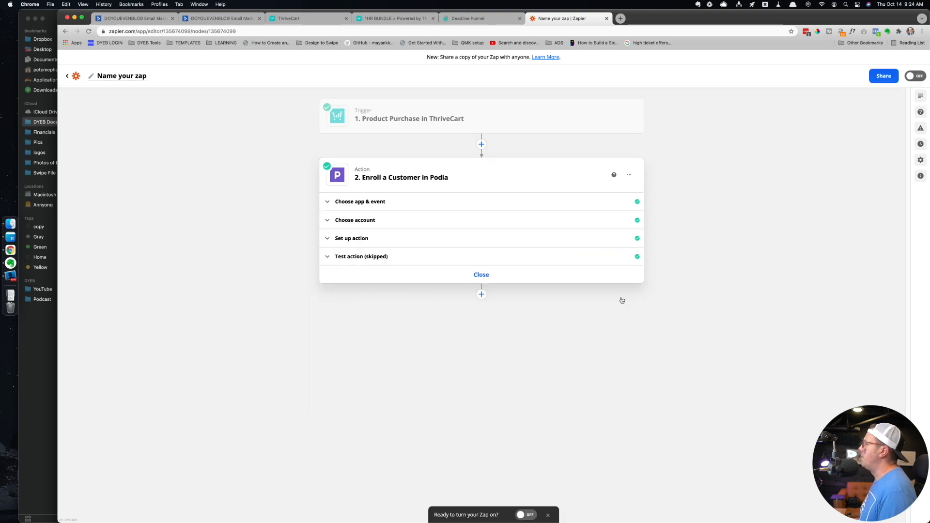
- Turn the zap on, dismiss the share prompt, and name it '1hr bundle'
left_click(530, 516)
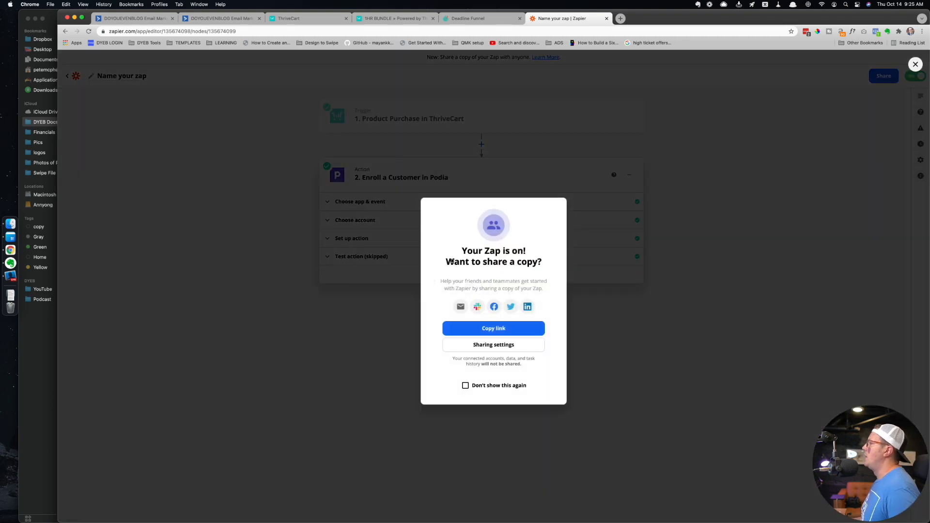
left_click(149, 204)
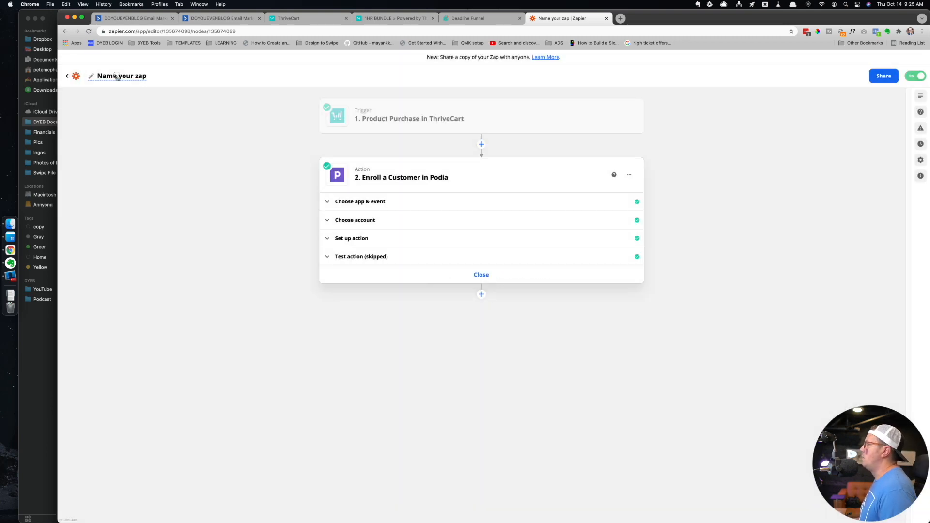
left_click(118, 77)
type("1hr bundle")
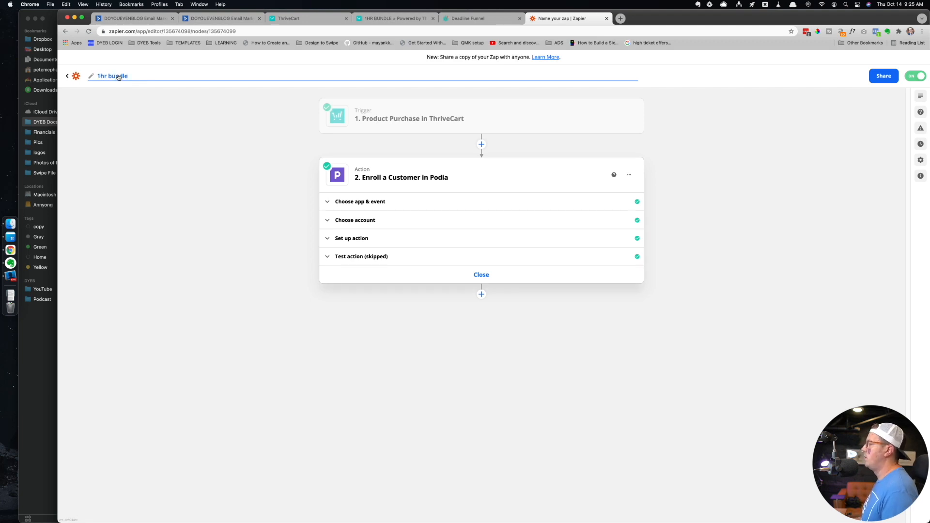
key("Return")
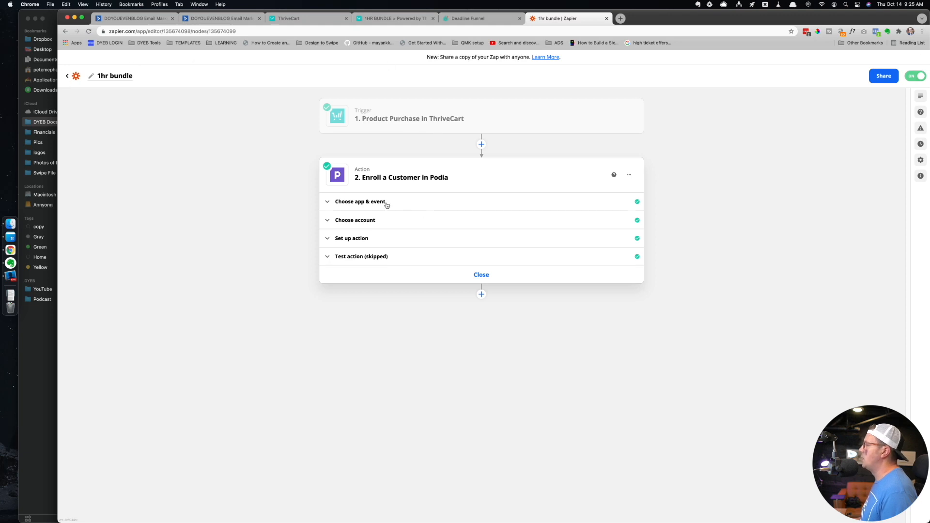
- Close the Zapier tab, exit the floating-bar editor, and close the order confirmation tab
left_click(606, 18)
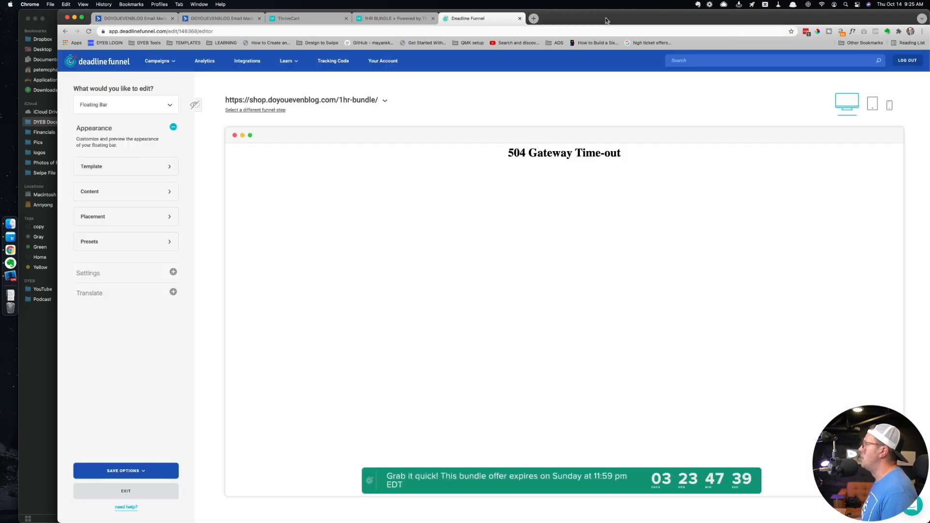
left_click(126, 489)
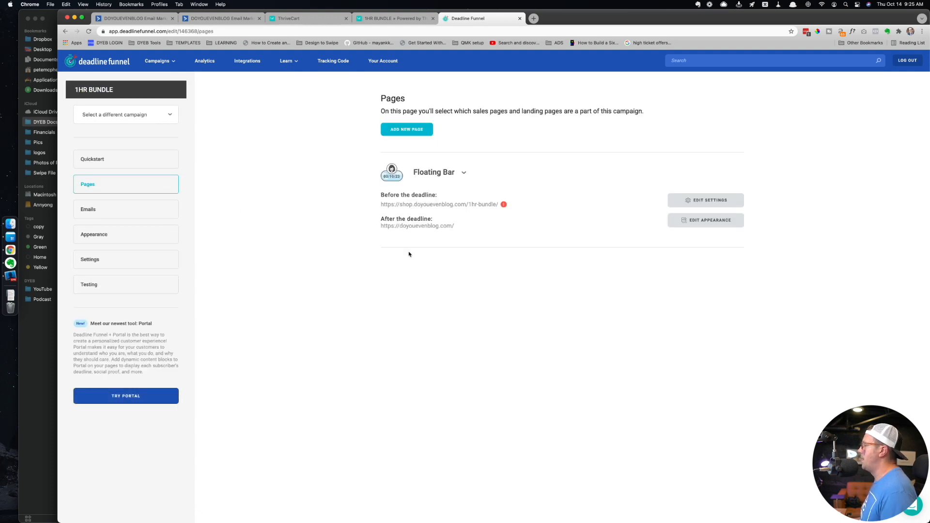
left_click(309, 18)
left_click(392, 19)
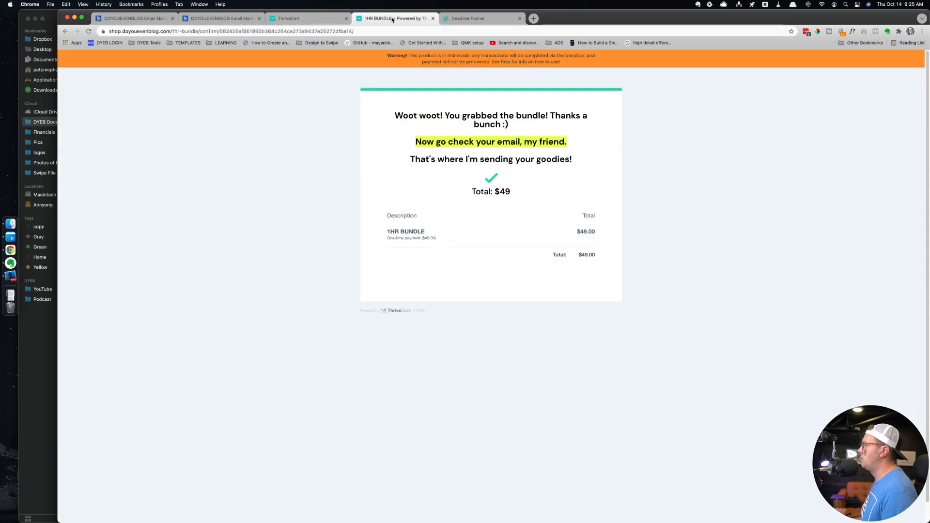
key("super+w")
- Change the 1HR BUNDLE product status from test to Live and save it
left_click(318, 21)
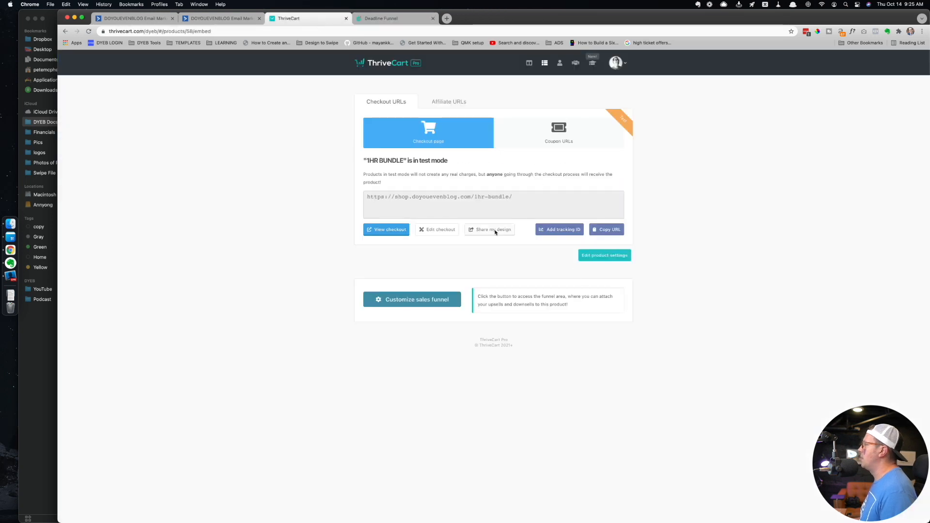
left_click(612, 255)
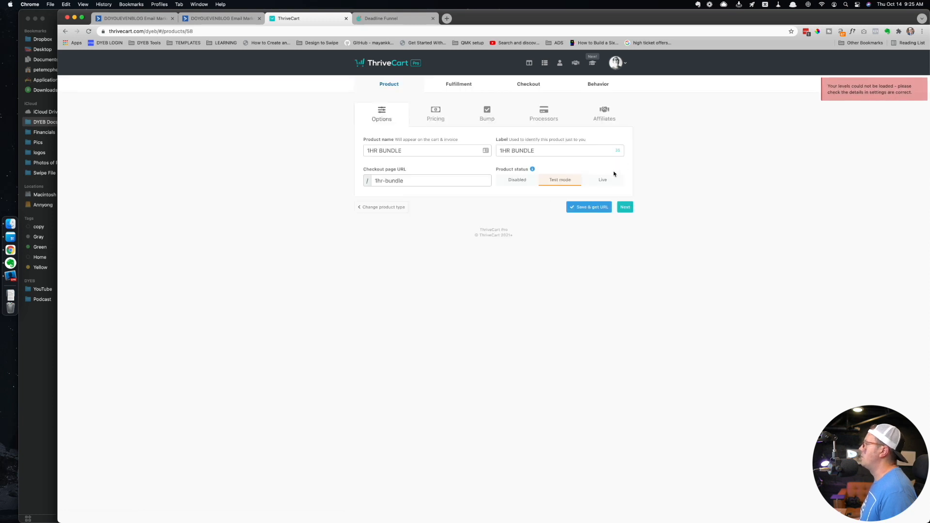
left_click(599, 180)
left_click(591, 211)
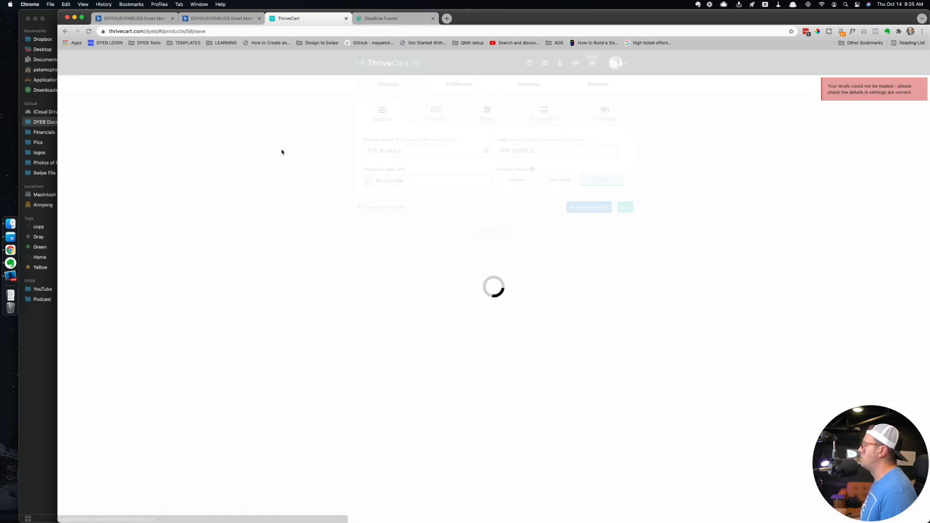
- Close the ActiveCampaign Manage Fields tab and reload the 1HR BUNDLE $49 automation page
left_click(211, 18)
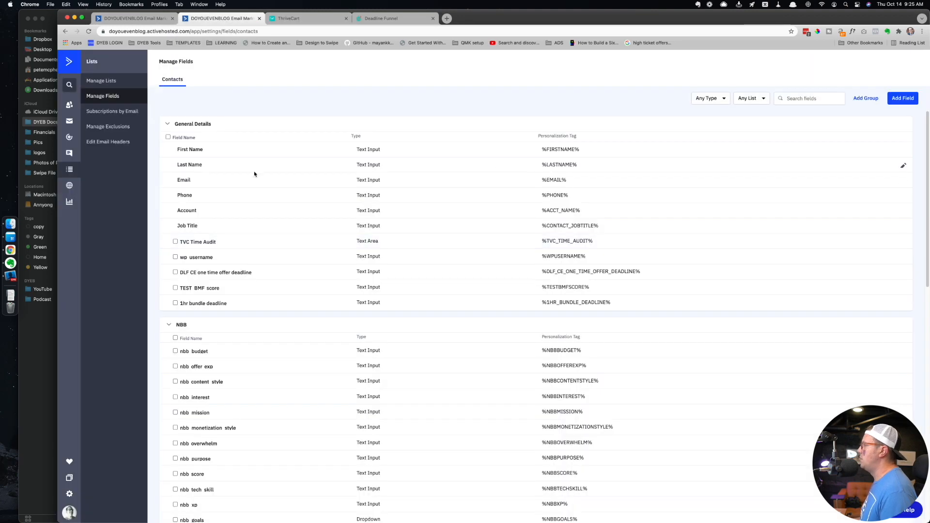
key("super+w")
key("super+1")
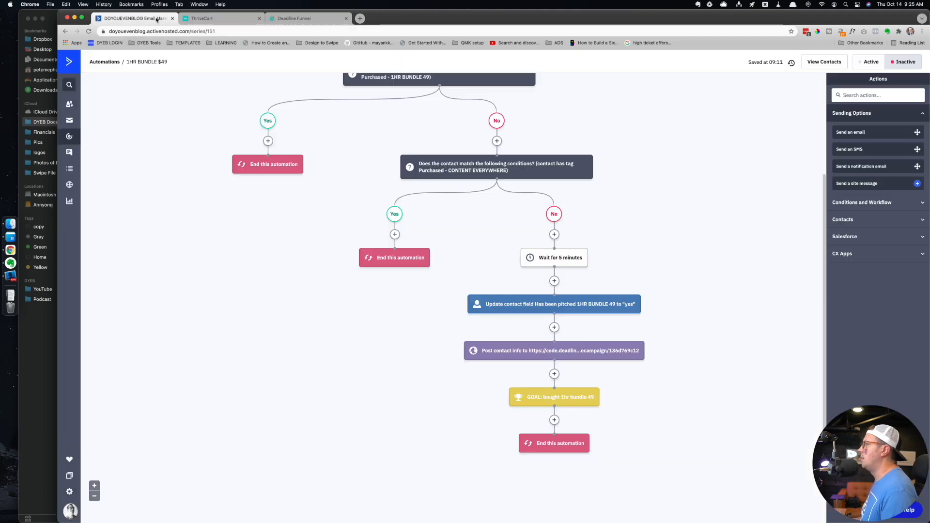
key("super+r")
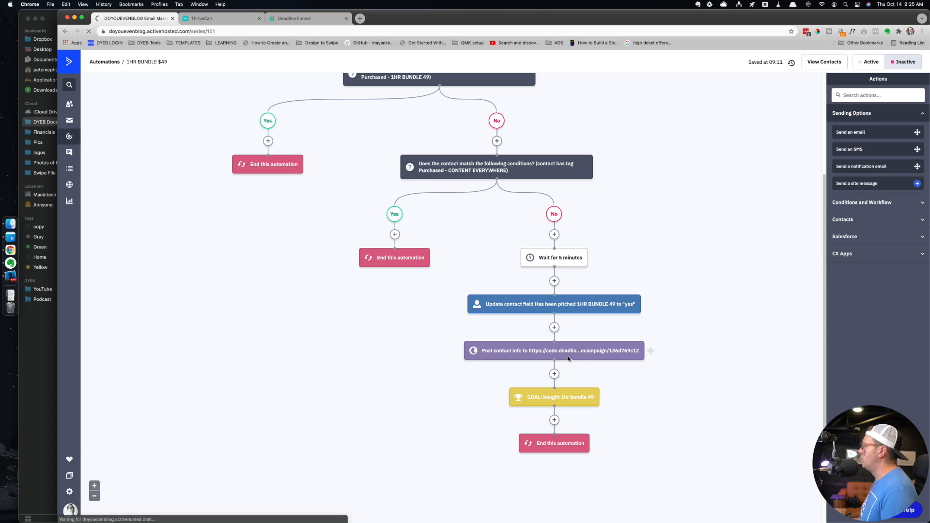
mouse_move(532, 357)
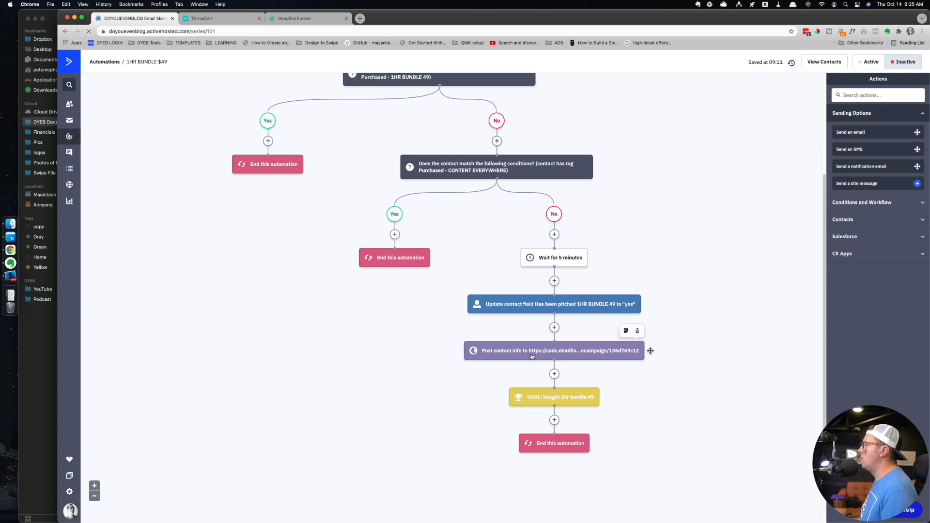
key("ctrl+Tab")
key("ctrl+Tab")
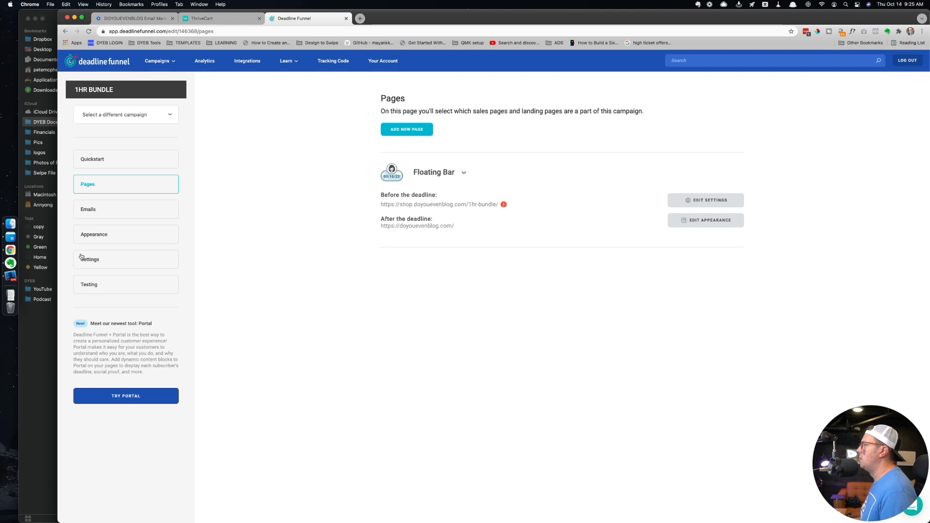
- Review the 1HR BUNDLE campaign's Testing page, then go back to its Pages list
left_click(91, 286)
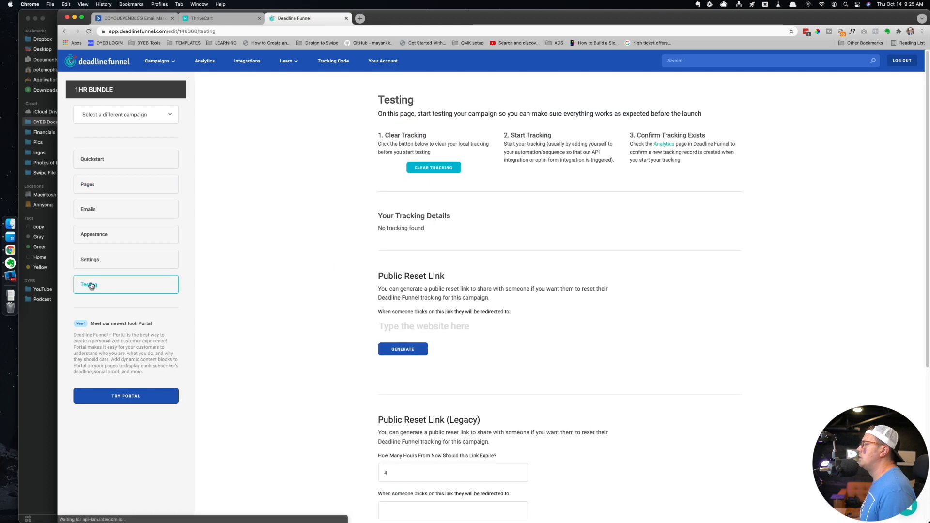
scroll(326, 303, "down", 2)
scroll(208, 210, "up", 2)
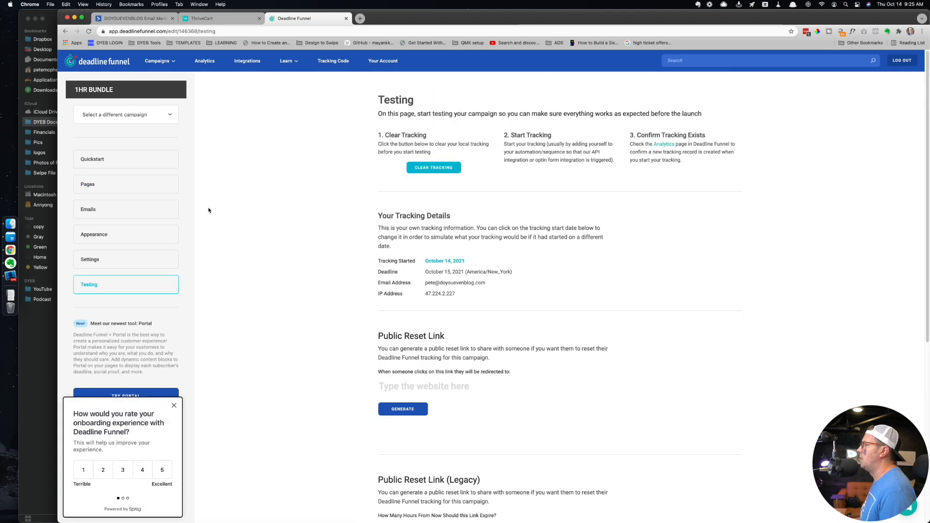
left_click(99, 184)
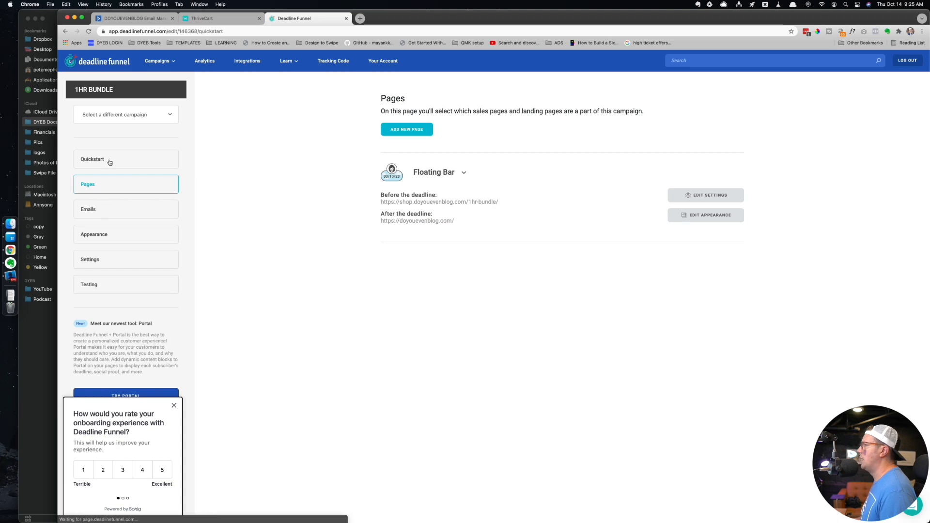
- From the Quickstart checklist, open sales tracking analytics showing one person tracked
left_click(105, 162)
scroll(385, 347, "down", 8)
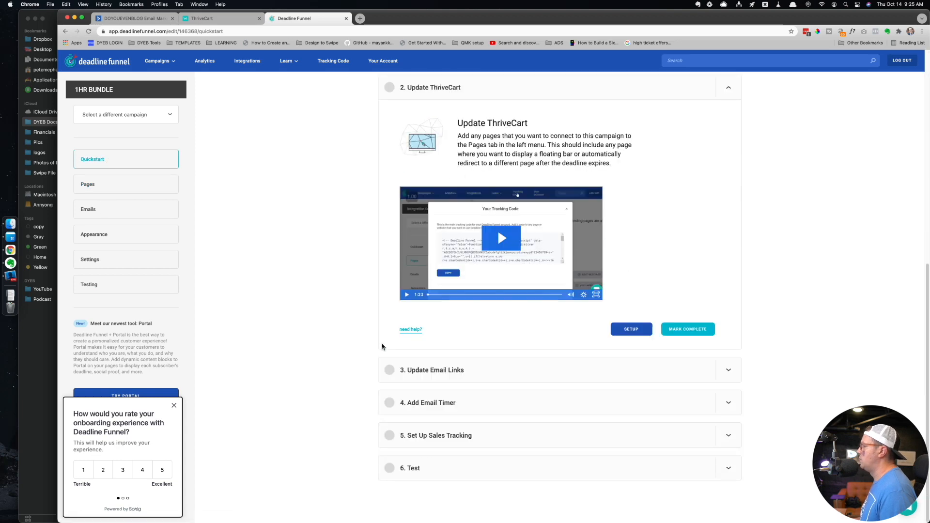
left_click(448, 435)
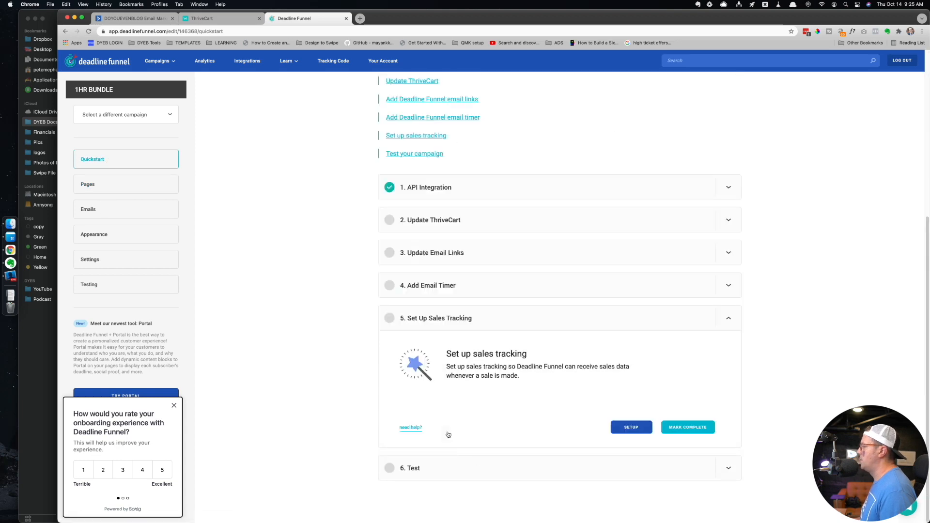
left_click(631, 428)
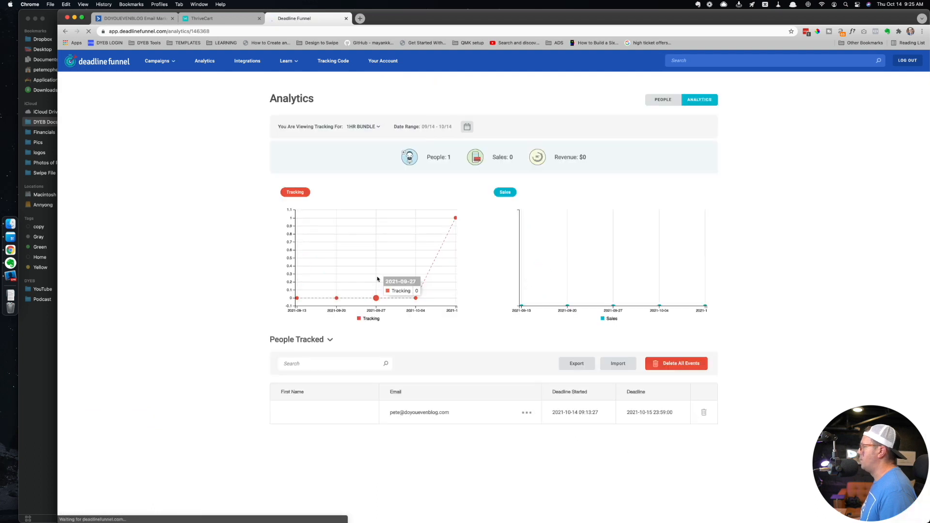
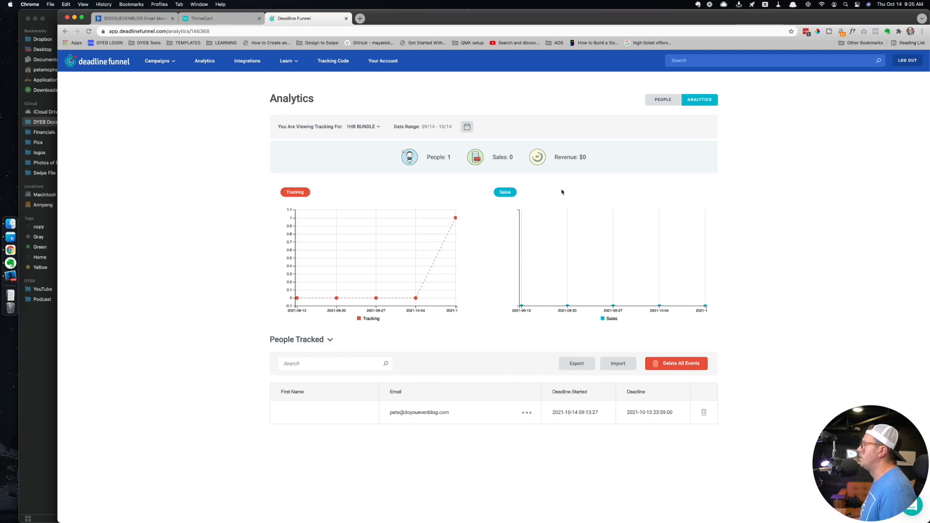
- Check the account tracking code, then open the 1HR BUNDLE campaign's quick start from All Campaigns
left_click(334, 62)
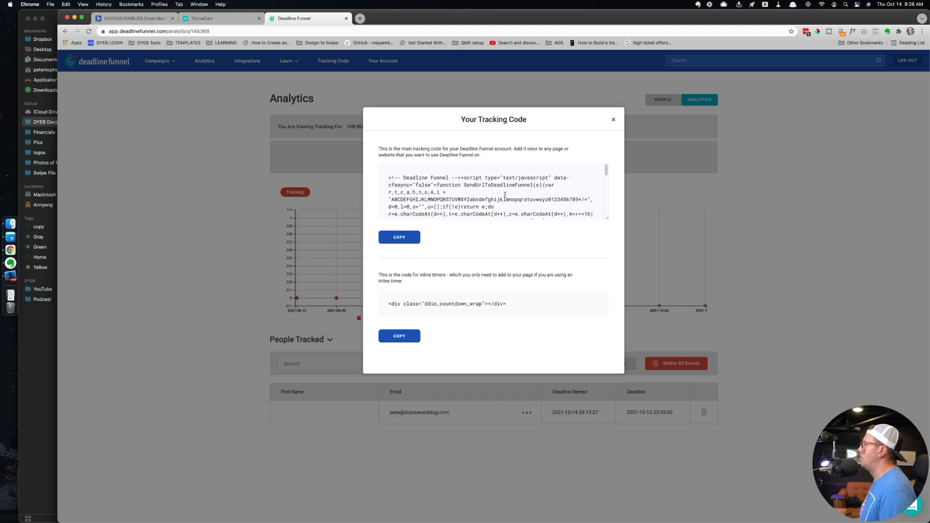
left_click(613, 120)
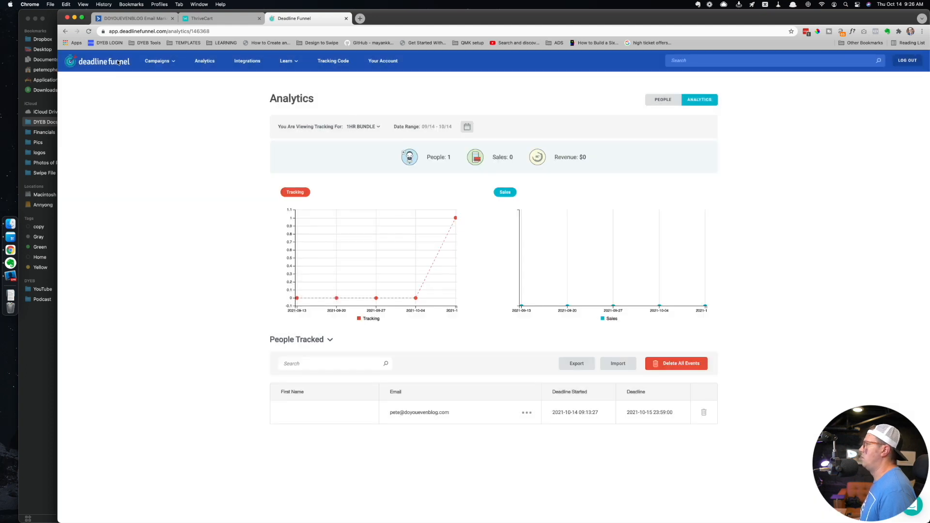
left_click(156, 62)
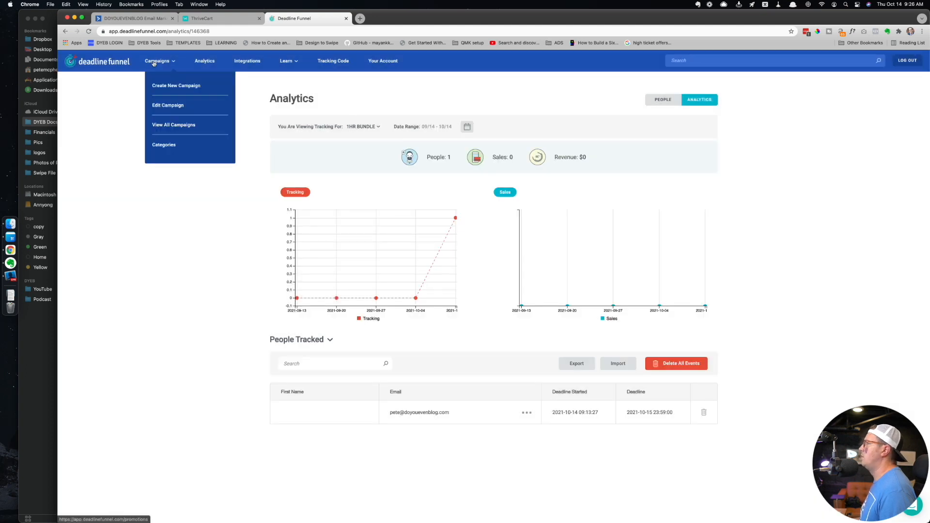
left_click(170, 126)
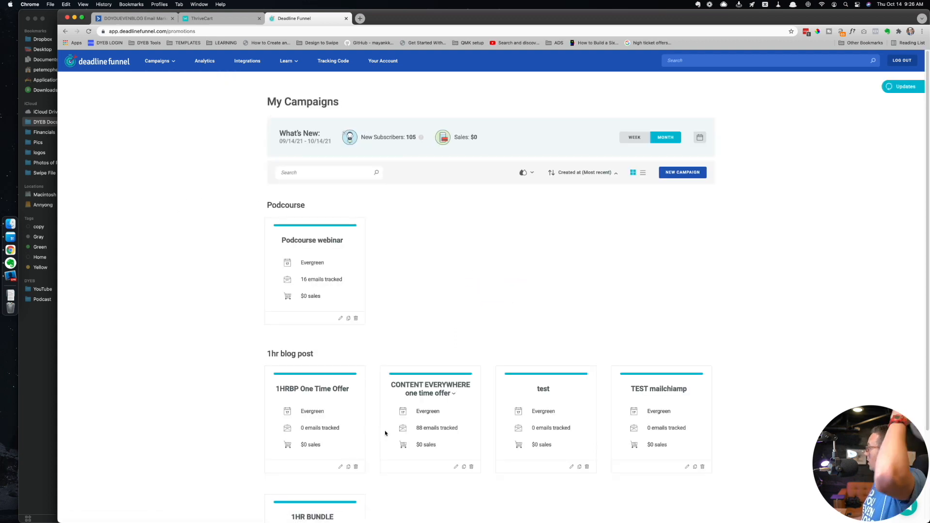
scroll(348, 440, "down", 3)
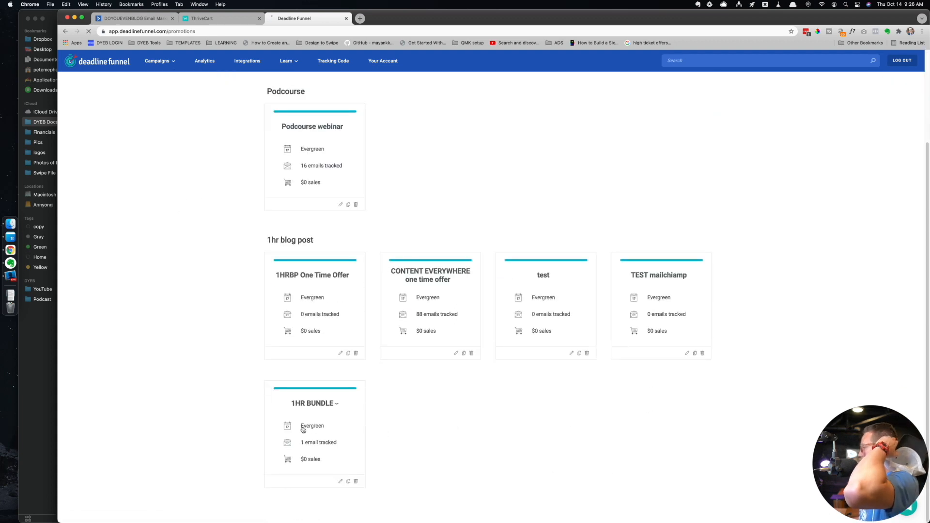
left_click(303, 429)
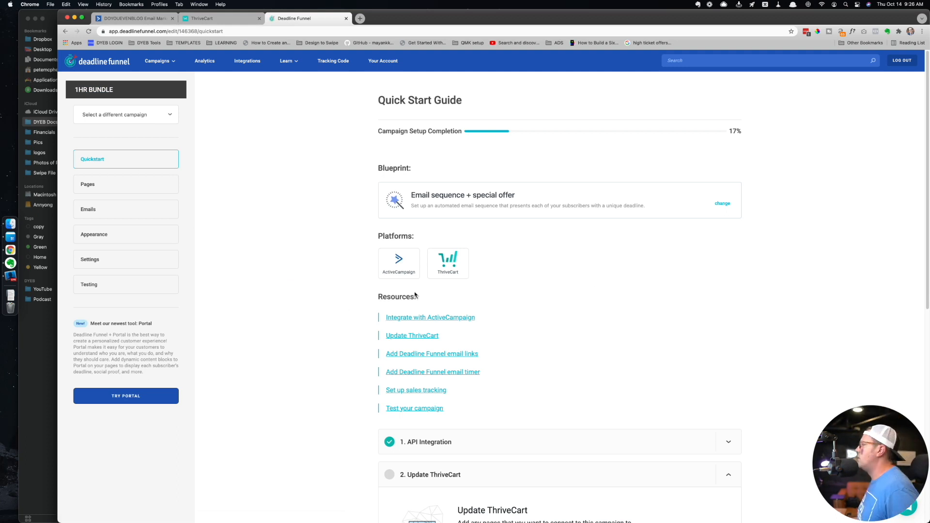
- Read the ActiveCampaign sales tracking help guide, then return to the 1HR BUNDLE quick start
left_click(422, 390)
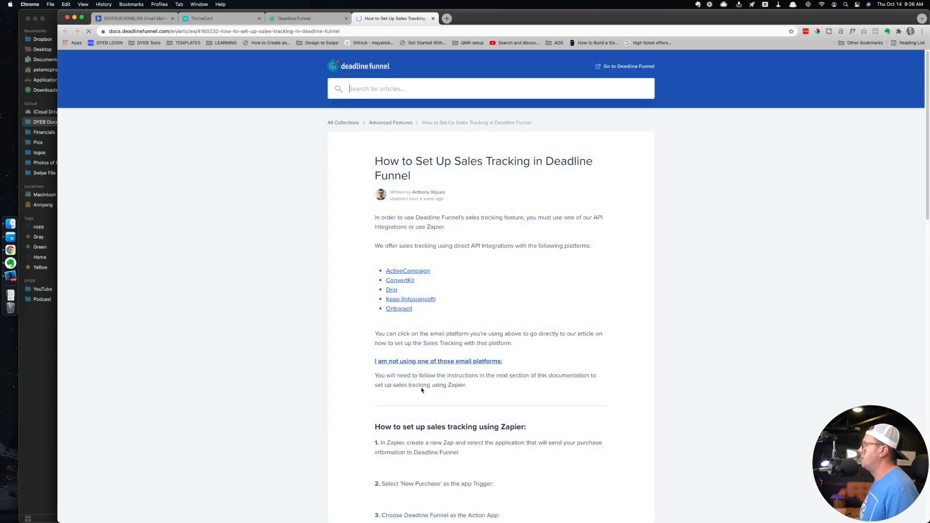
left_click(405, 272)
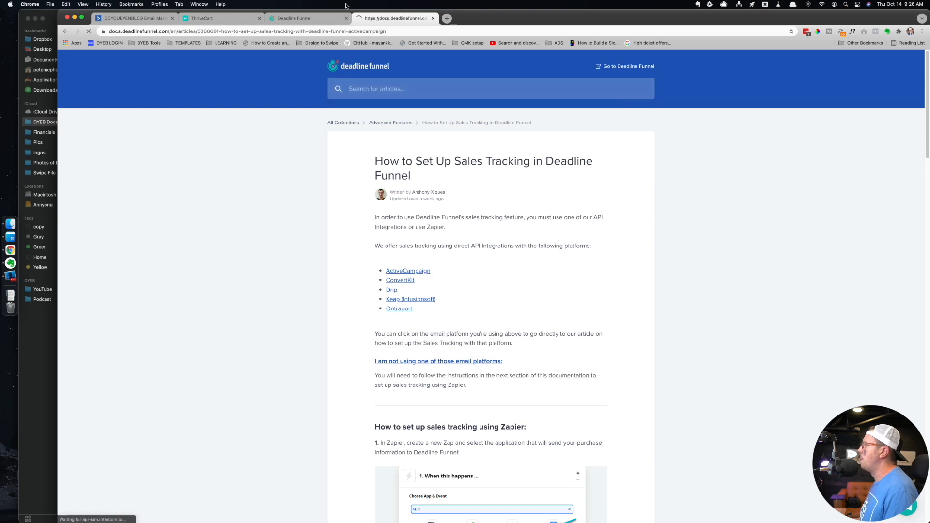
scroll(307, 327, "down", 10)
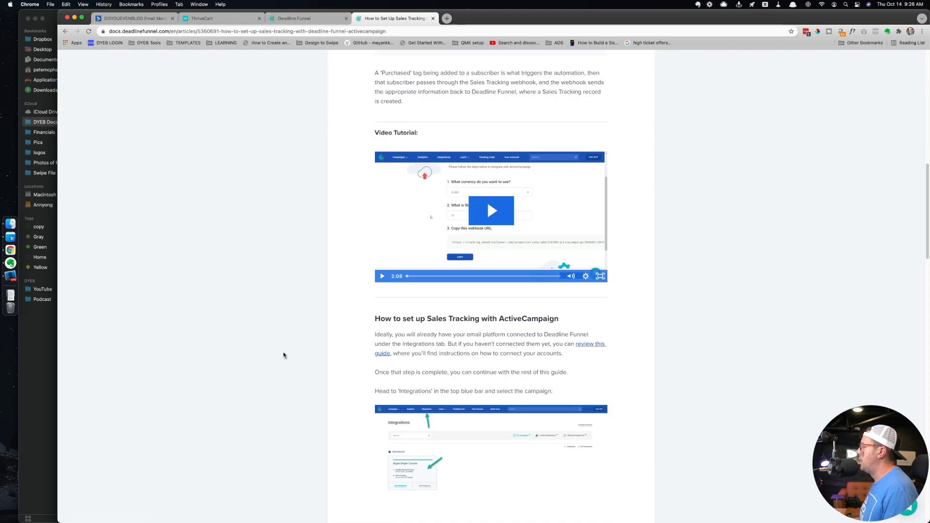
scroll(284, 355, "down", 5)
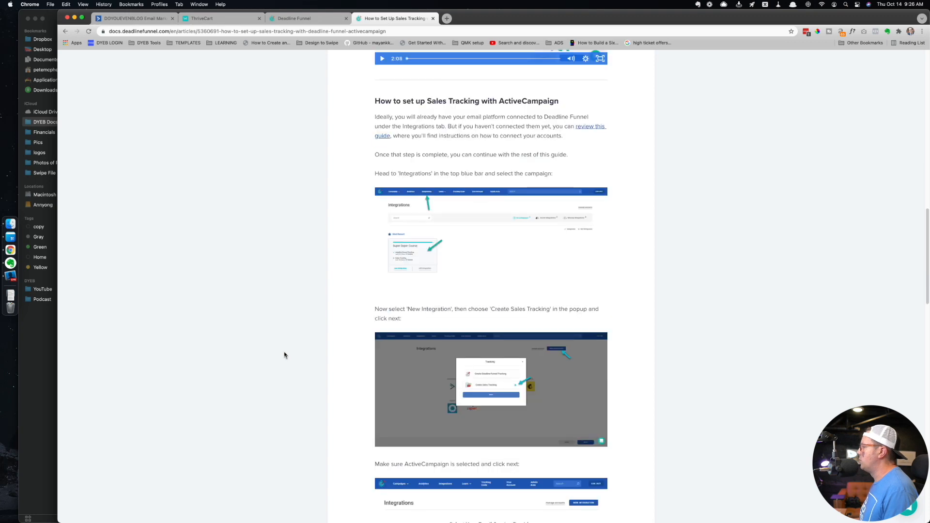
key("ctrl+shift+Tab")
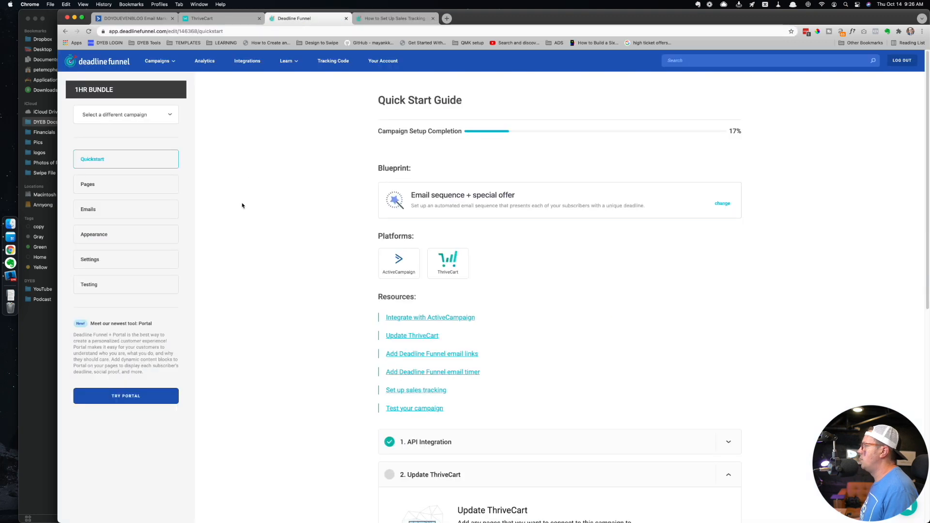
scroll(264, 361, "down", 8)
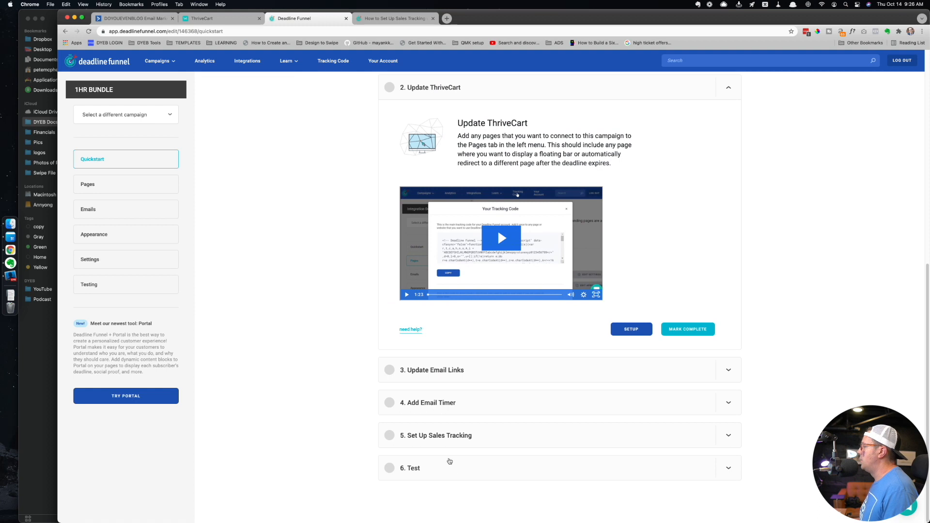
- Expand the Set Up Sales Tracking step, then go to the Integrations overview
left_click(468, 435)
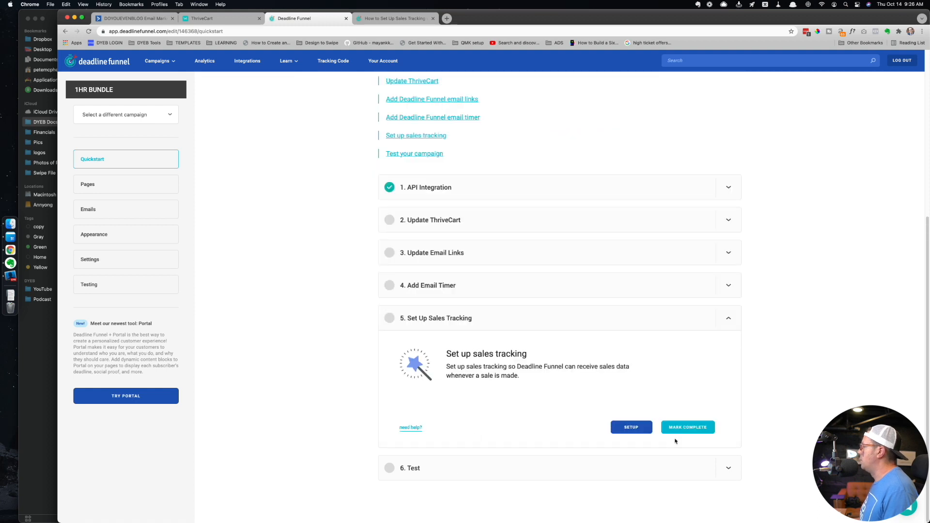
right_click(629, 431)
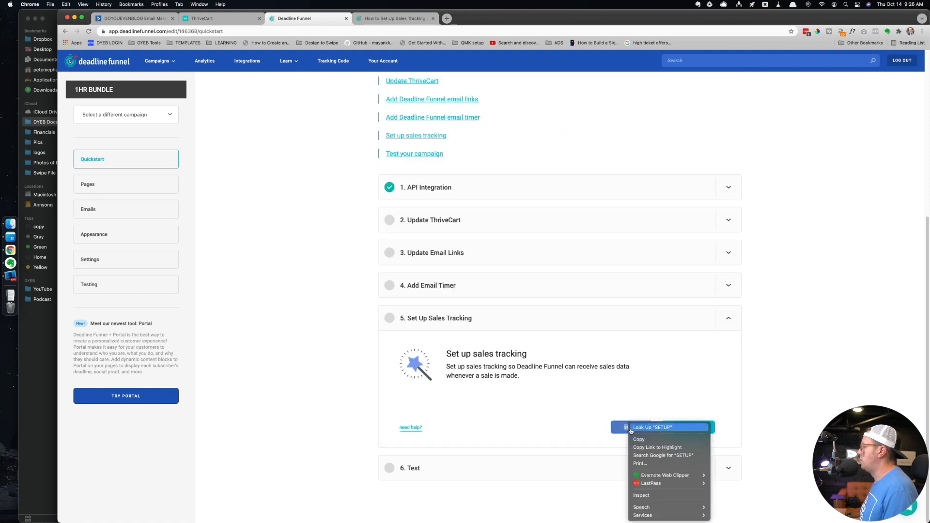
left_click(557, 424)
scroll(261, 95, "up", 5)
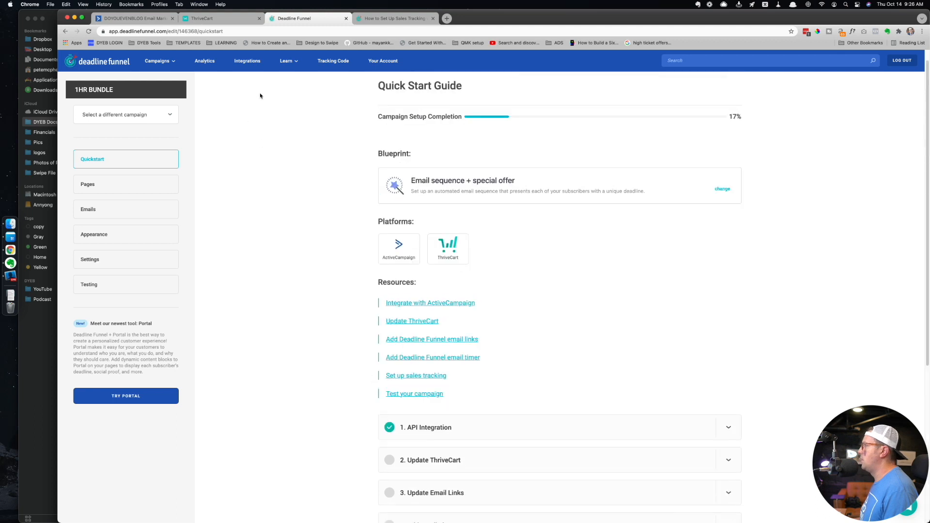
left_click(247, 62)
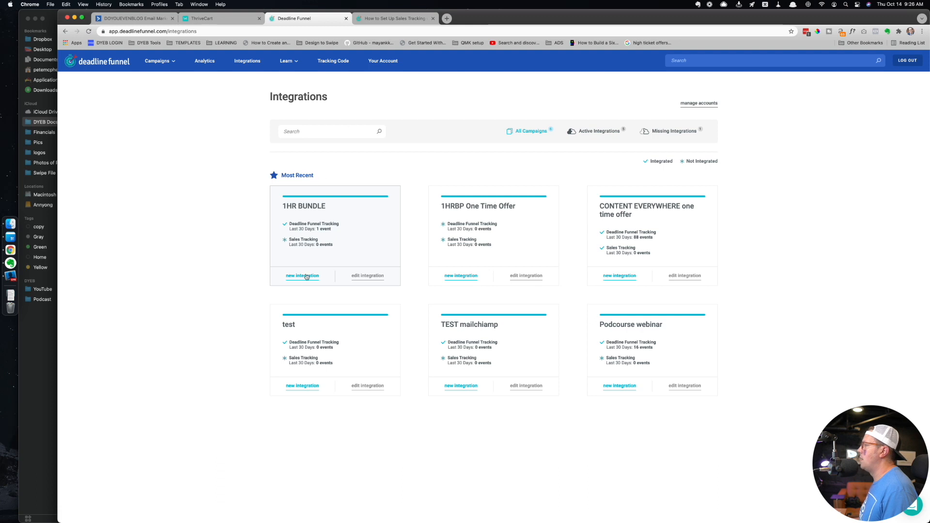
- Review the 1HR BUNDLE campaign's existing ActiveCampaign integration, leaving it unchanged
left_click(303, 241)
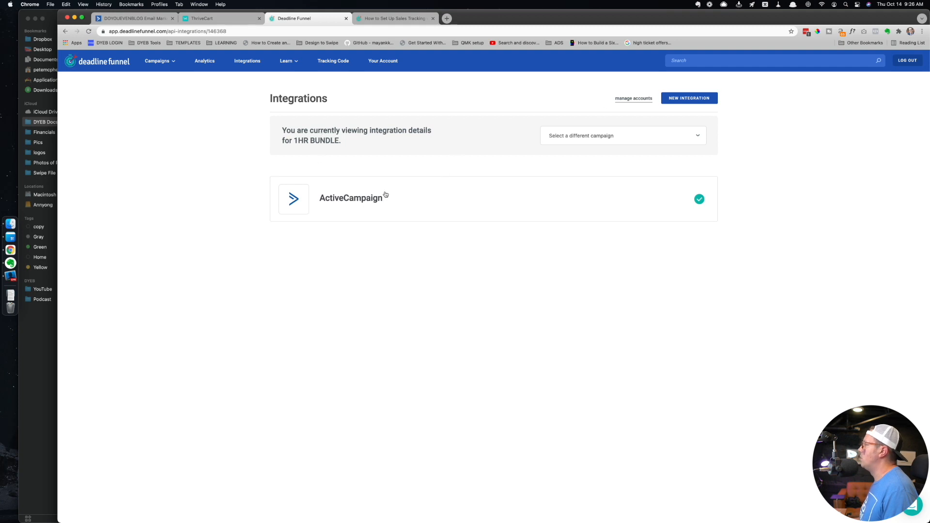
left_click(370, 200)
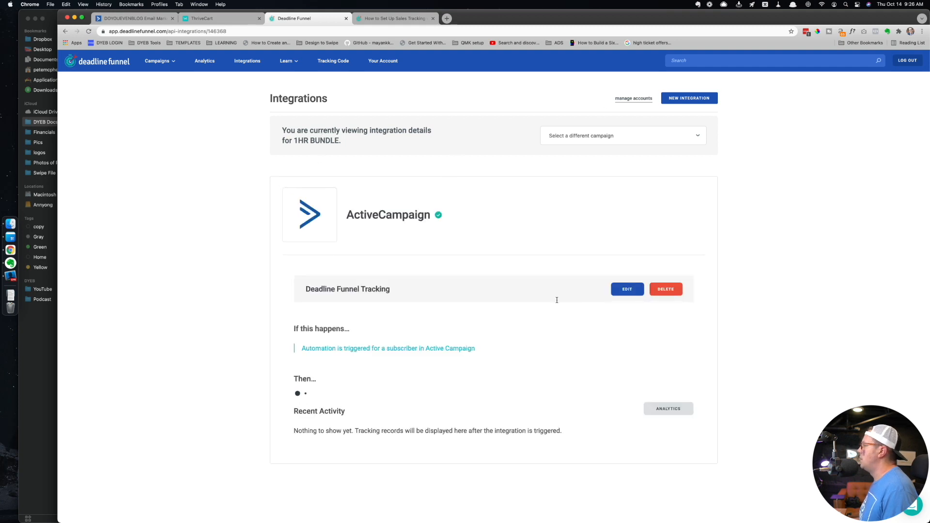
scroll(237, 314, "down", 5)
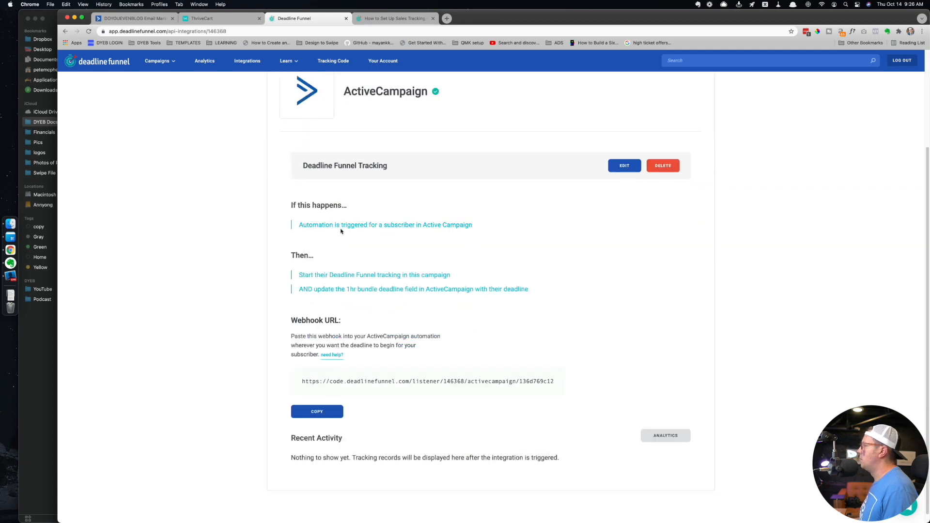
scroll(321, 344, "down", 1)
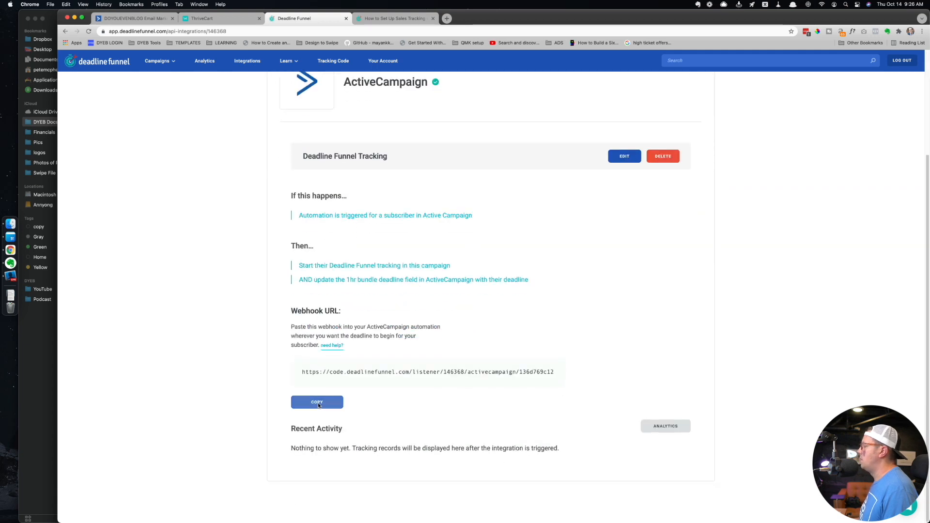
scroll(506, 367, "up", 5)
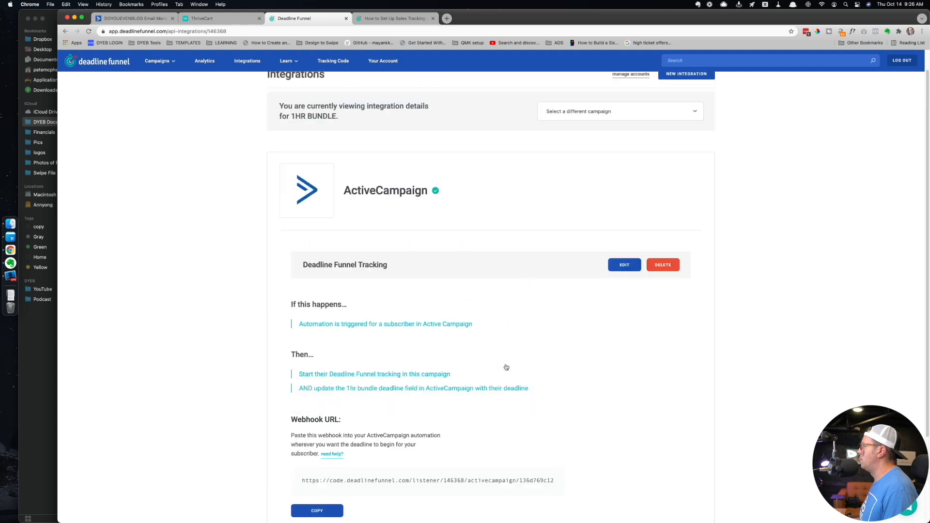
left_click(625, 266)
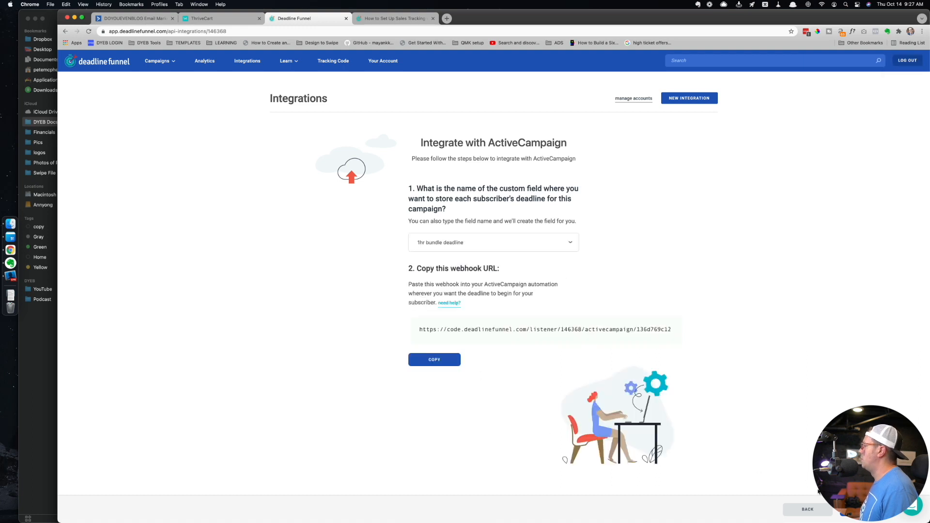
left_click(864, 509)
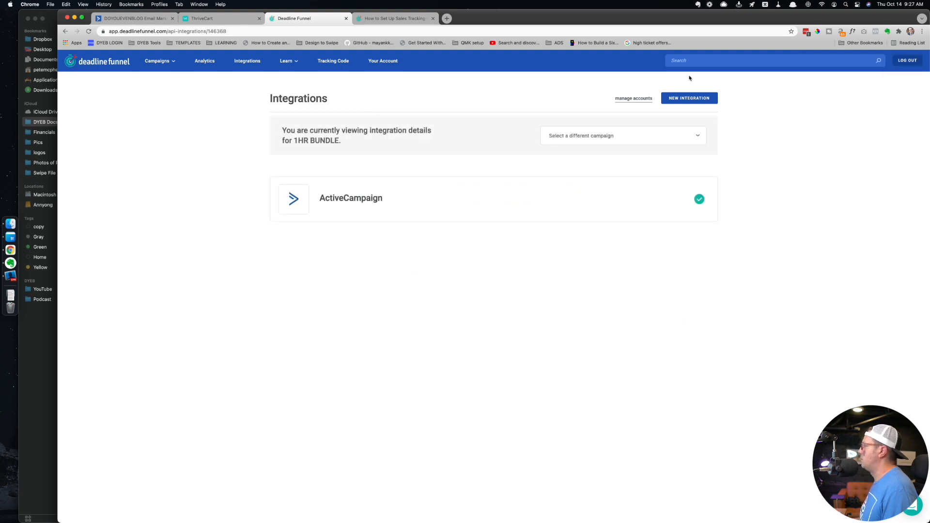
- Start a new sales tracking integration using the existing ActiveCampaign account and US dollars
left_click(687, 99)
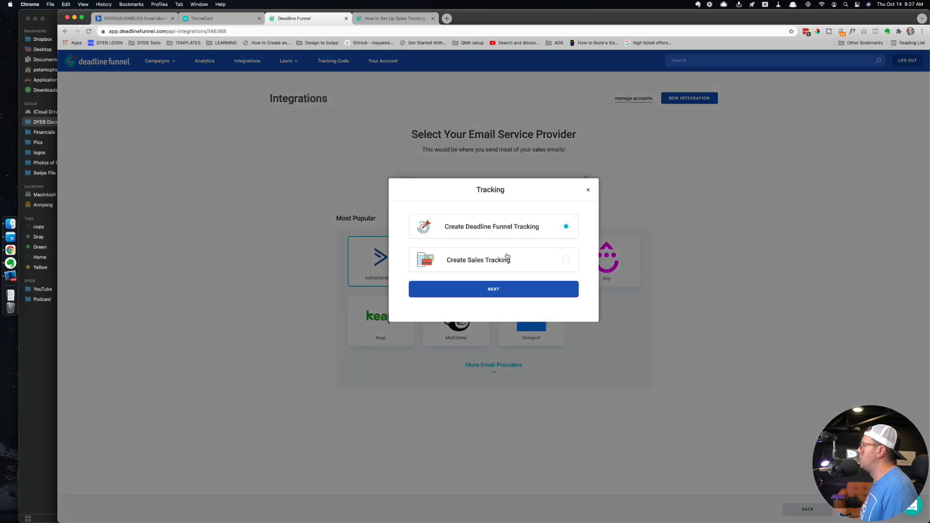
left_click(507, 258)
left_click(508, 285)
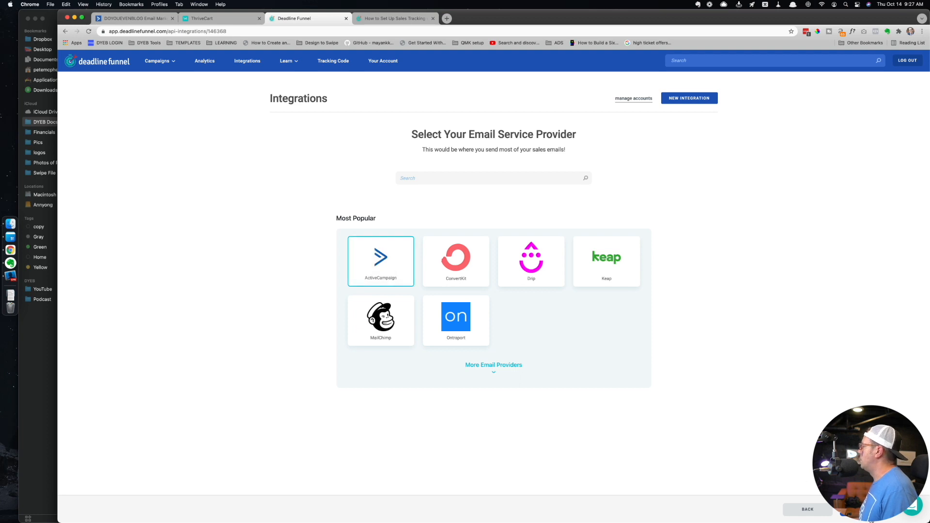
left_click(864, 509)
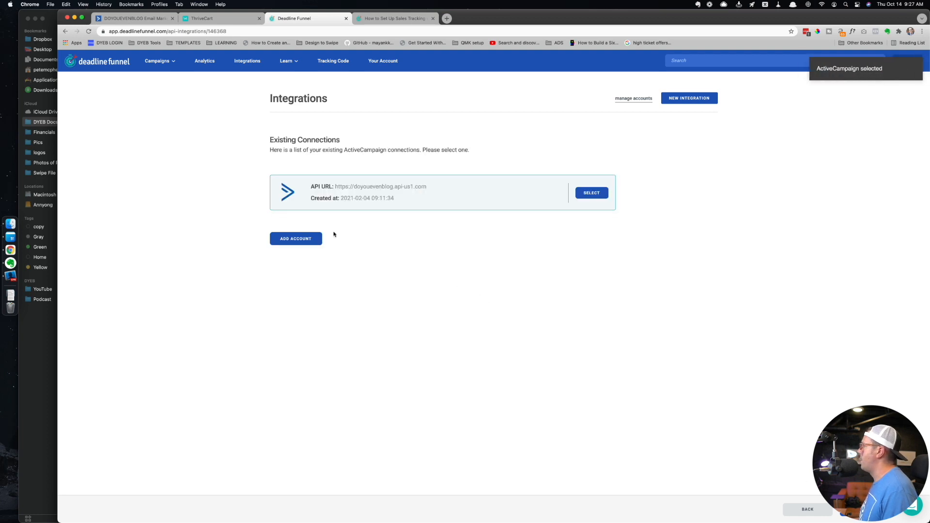
left_click(594, 193)
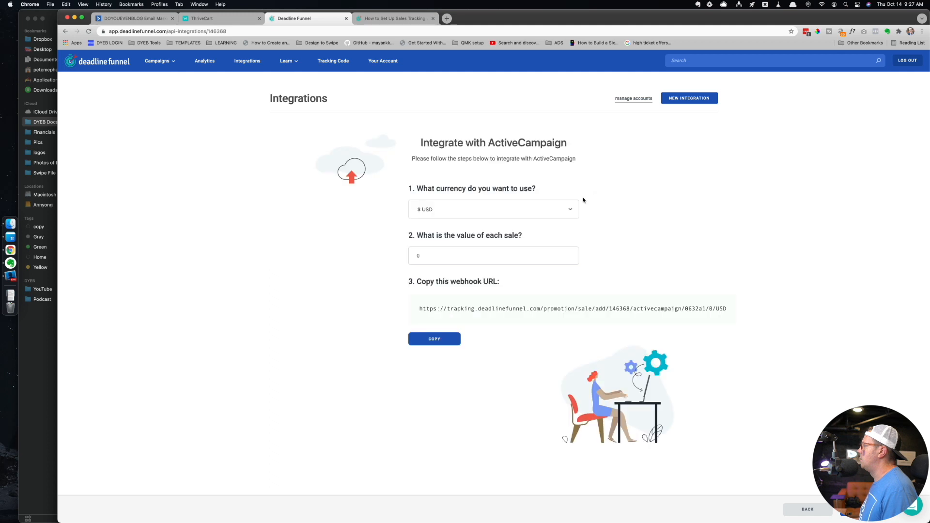
left_click(470, 210)
left_click(470, 210)
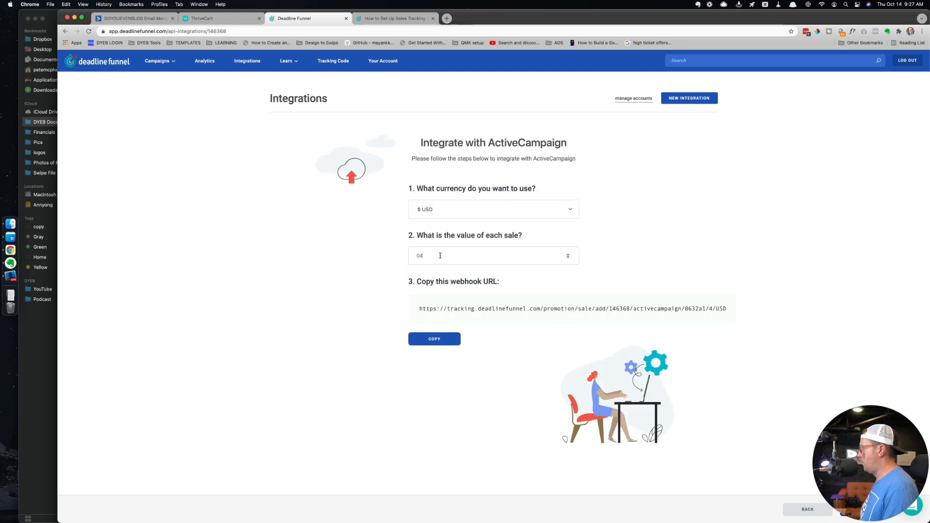
- Set the sale value to 49 and copy the ActiveCampaign webhook URL
type("49")
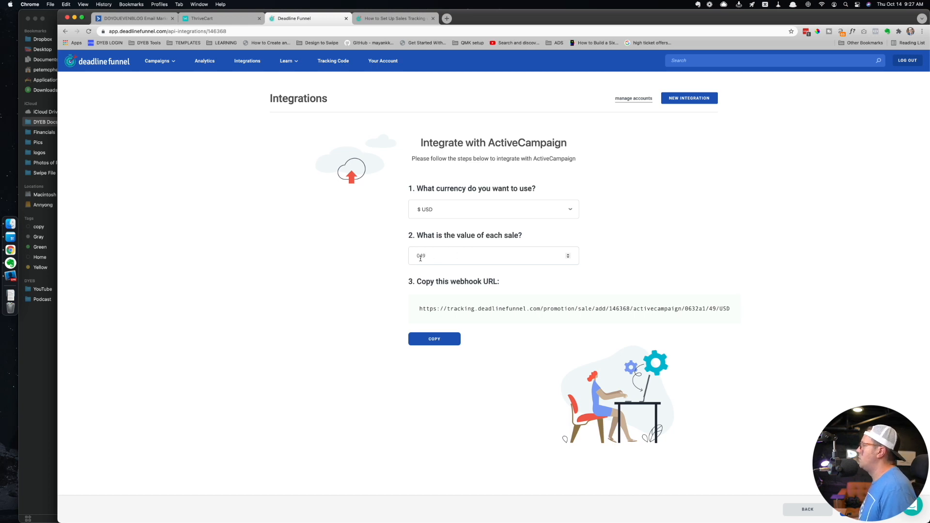
left_click(420, 255)
key("BackSpace")
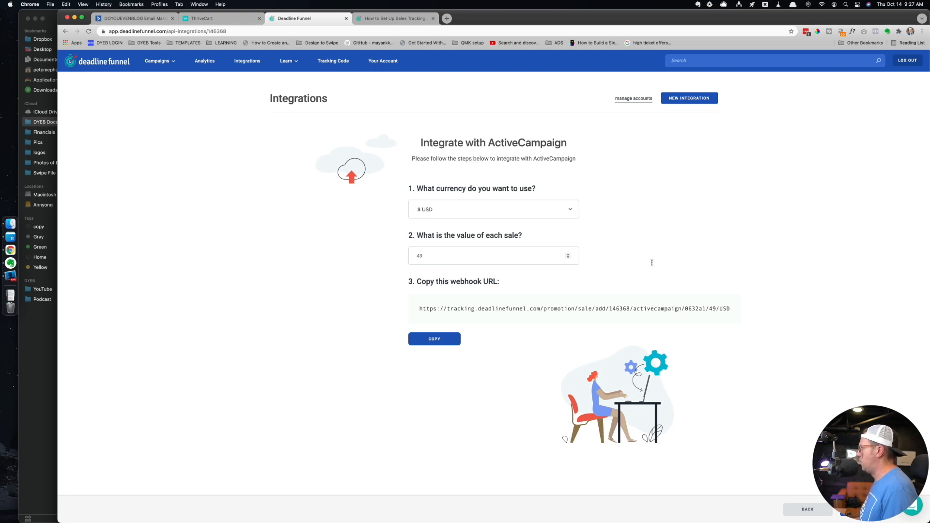
left_click(465, 312)
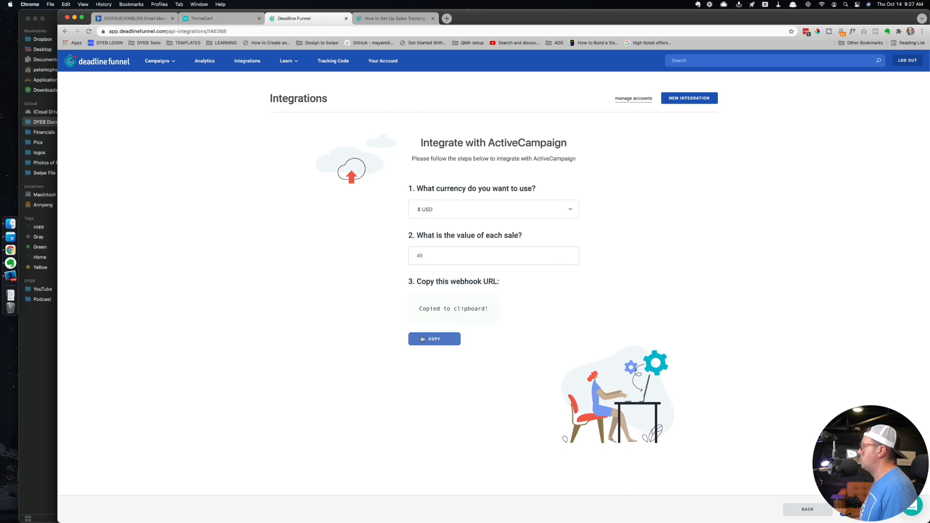
key("ctrl+shift+Tab")
key("ctrl+shift+Tab")
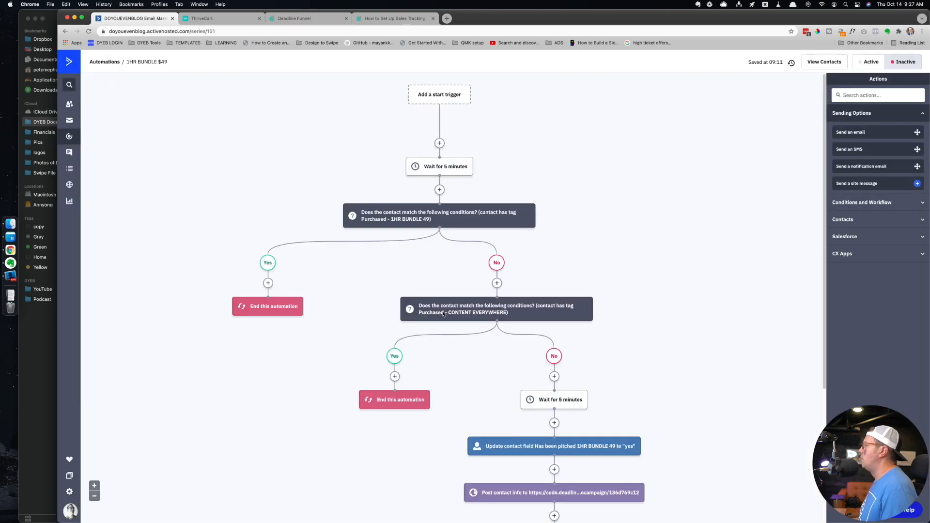
- Add a Webhook step after the goal that posts to the pasted Deadline Funnel tracking URL
scroll(625, 356, "down", 5)
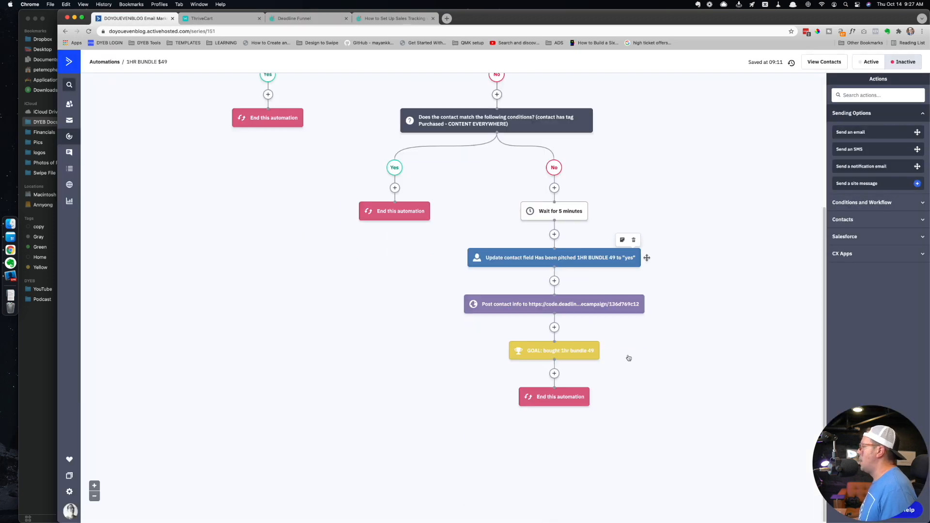
left_click(554, 373)
left_click(391, 146)
left_click(397, 164)
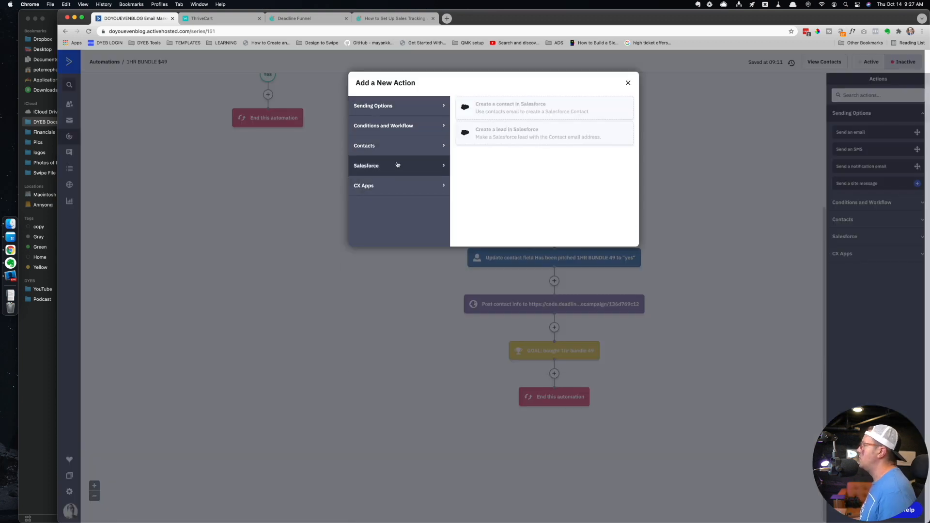
left_click(406, 131)
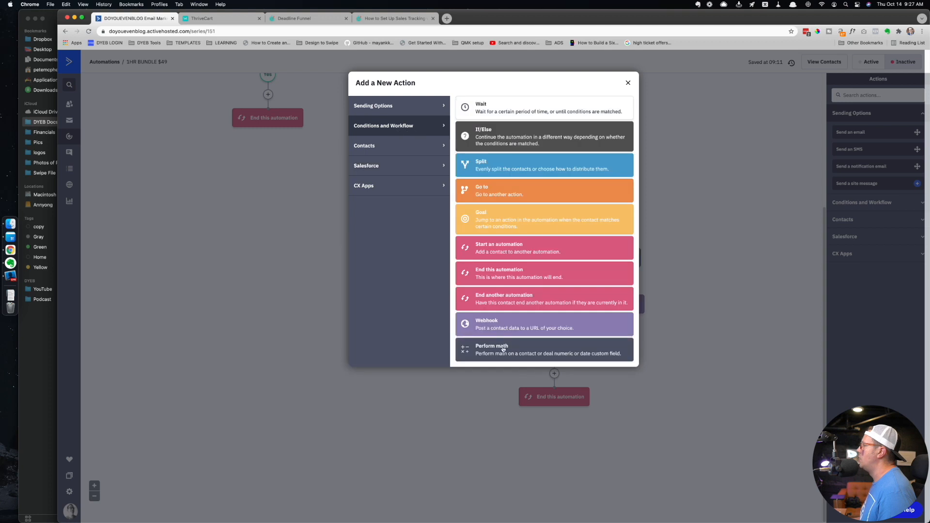
left_click(515, 320)
left_click(526, 366)
key("super+a")
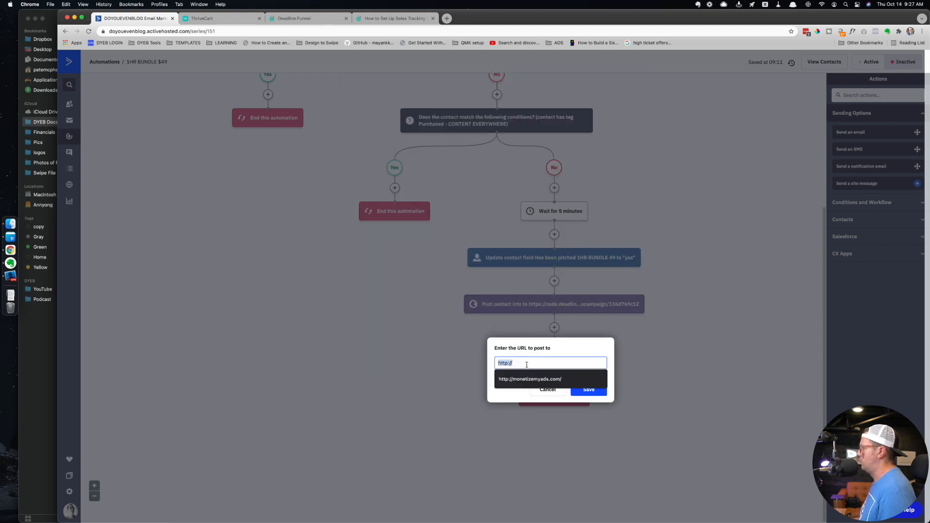
key("super+v")
left_click(571, 388)
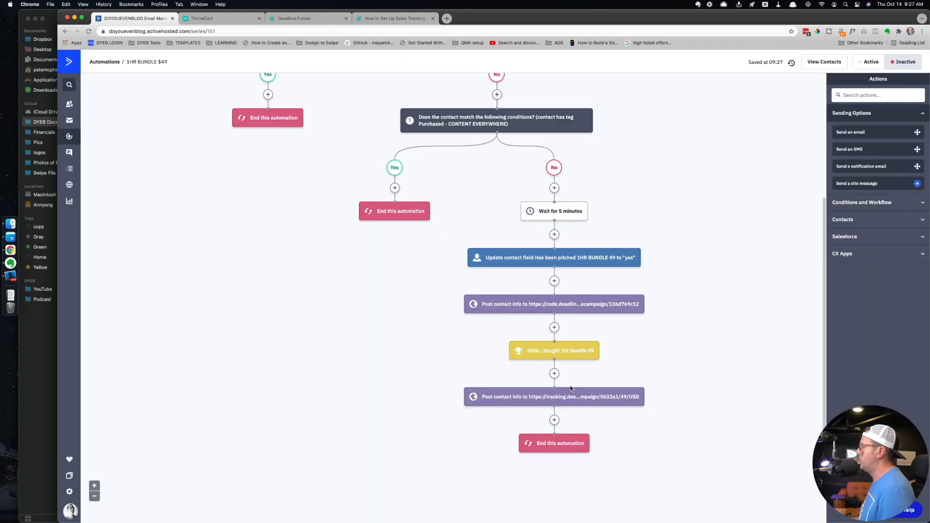
- Make the goal end the automation when contacts don't meet it
scroll(429, 342, "down", 1)
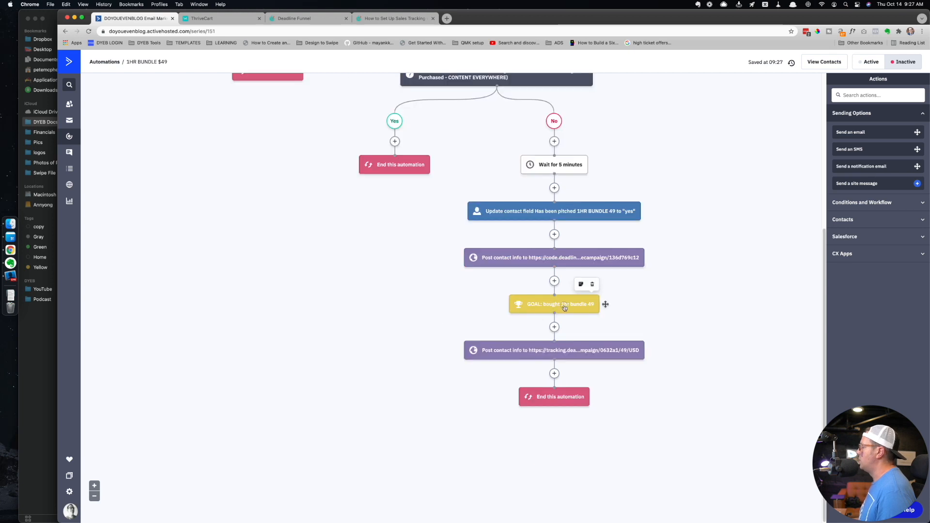
left_click(596, 304)
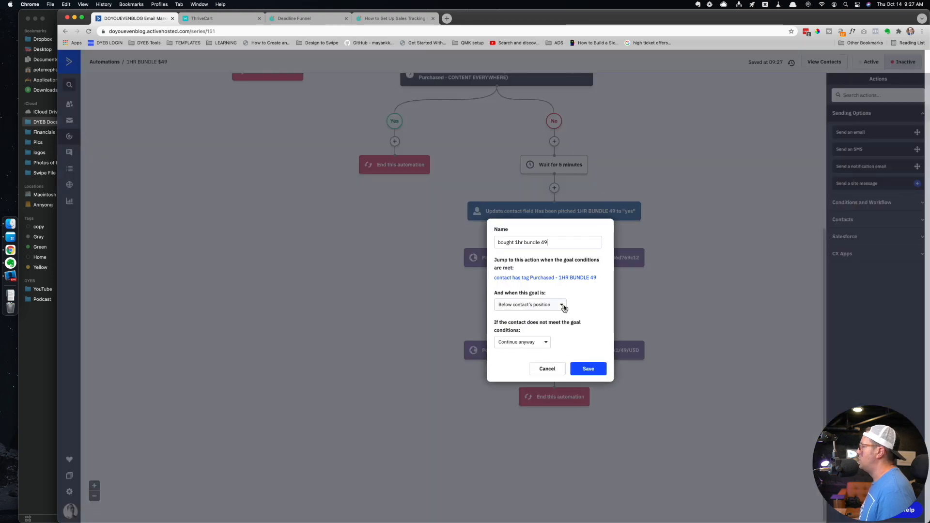
left_click(526, 342)
left_click(528, 381)
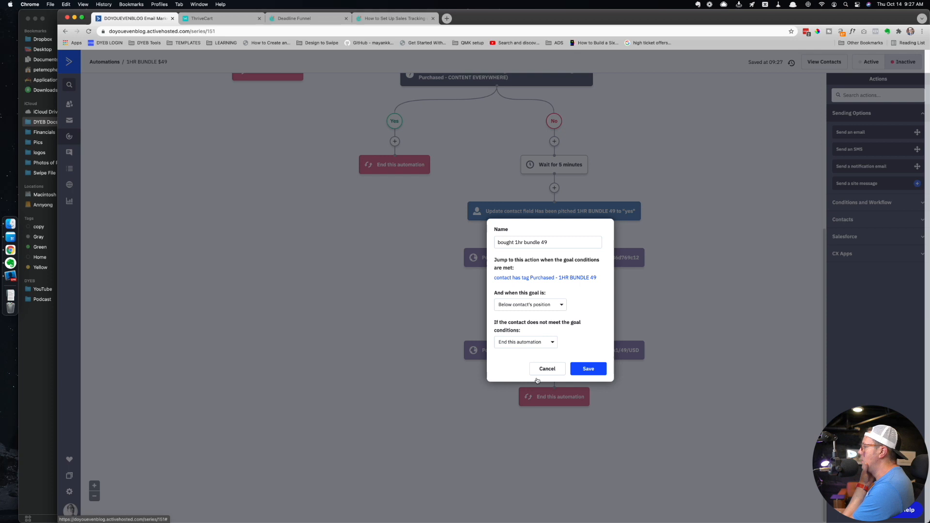
left_click(589, 369)
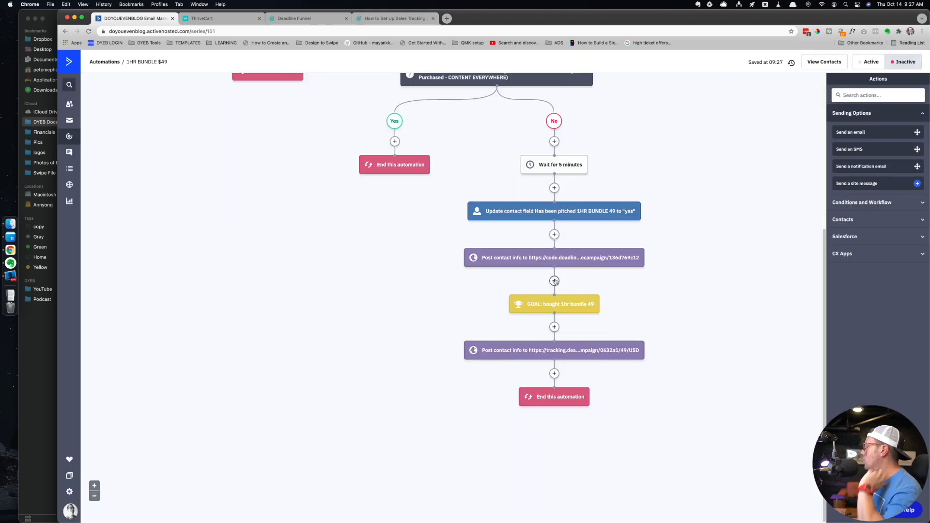
left_click(375, 22)
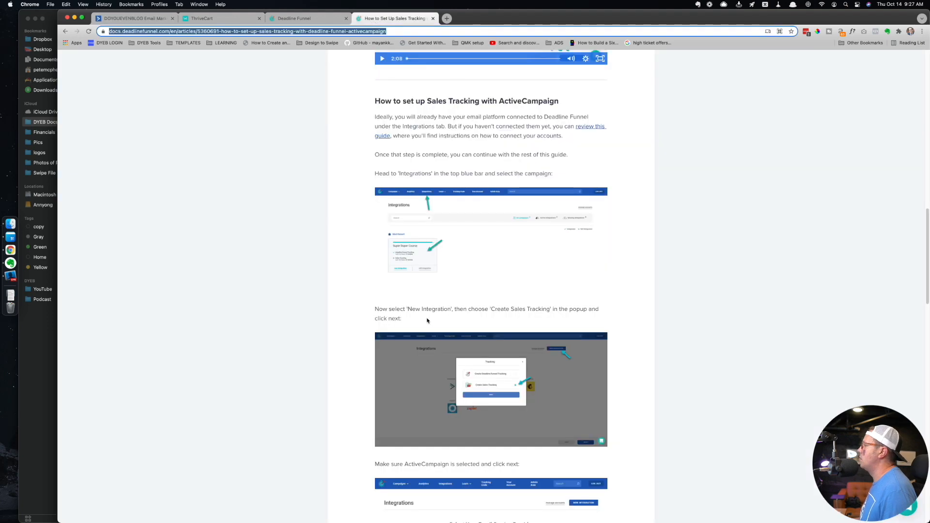
- Close the help article, confirm the 1HR BUNDLE integration is listed, and close Deadline Funnel
scroll(426, 320, "down", 10)
key("super+w")
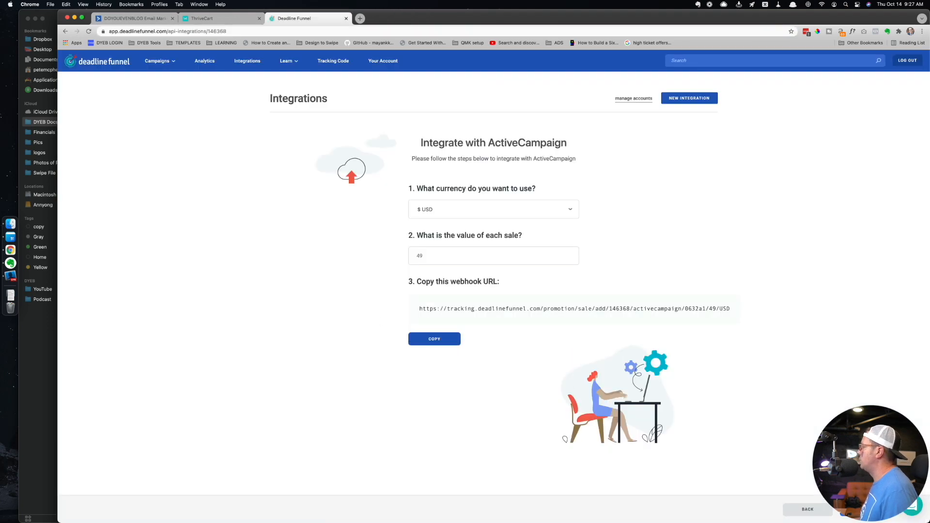
left_click(865, 509)
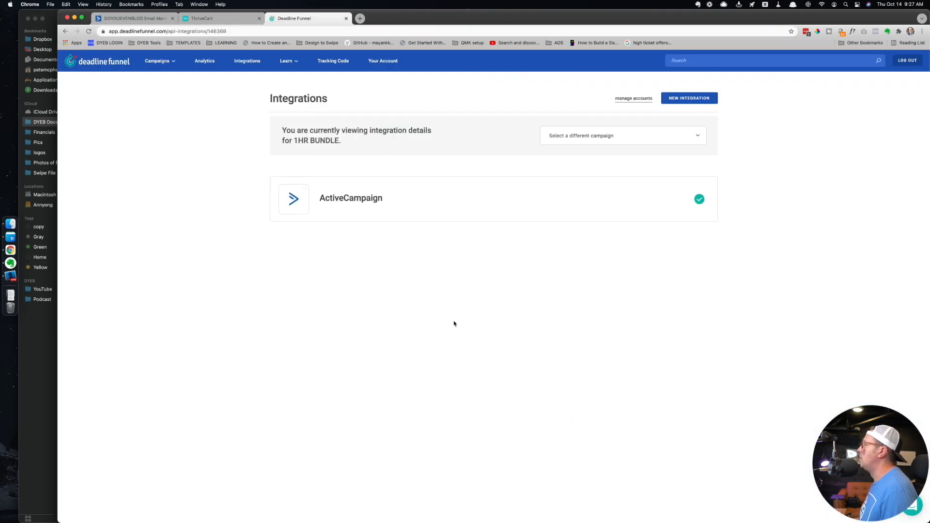
left_click(157, 61)
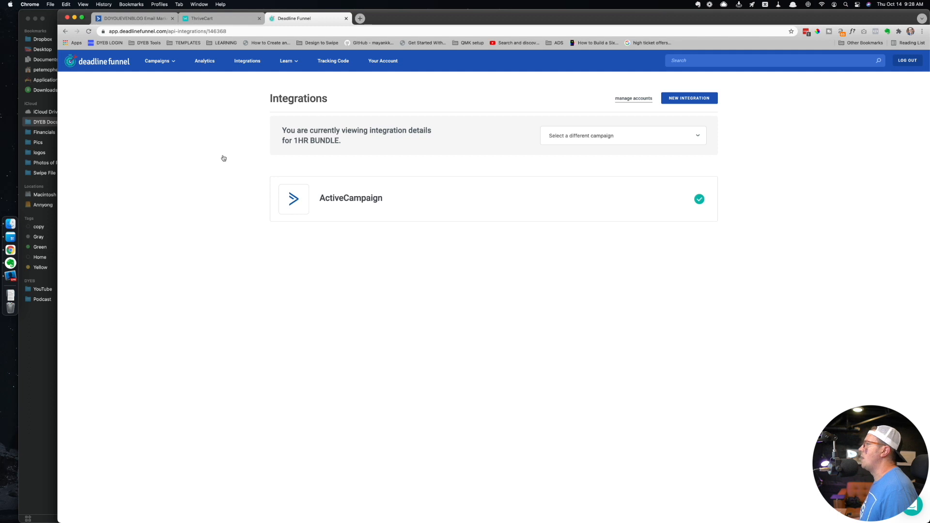
key("super+w")
key("ctrl+shift+Tab")
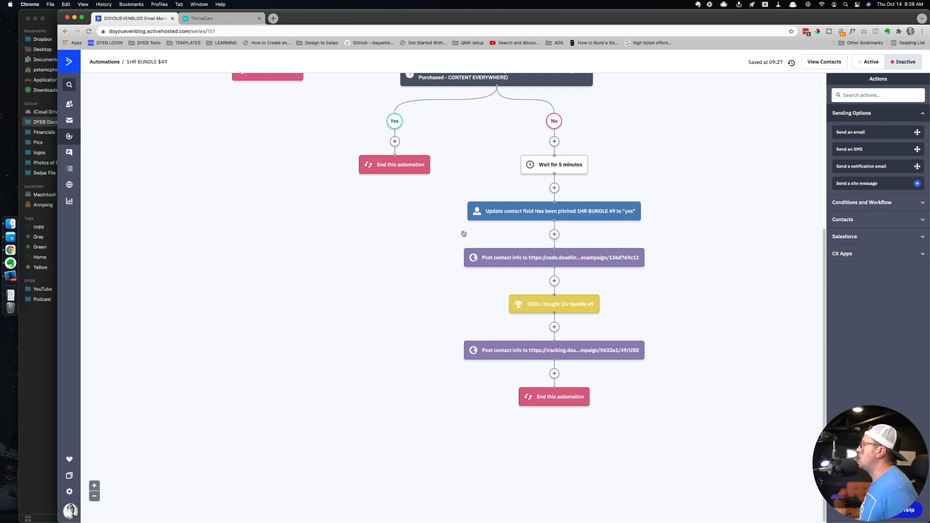
- Insert a Send an email step before the goal with a new email 'Email 1 - bundle launch'
left_click(554, 282)
left_click(404, 145)
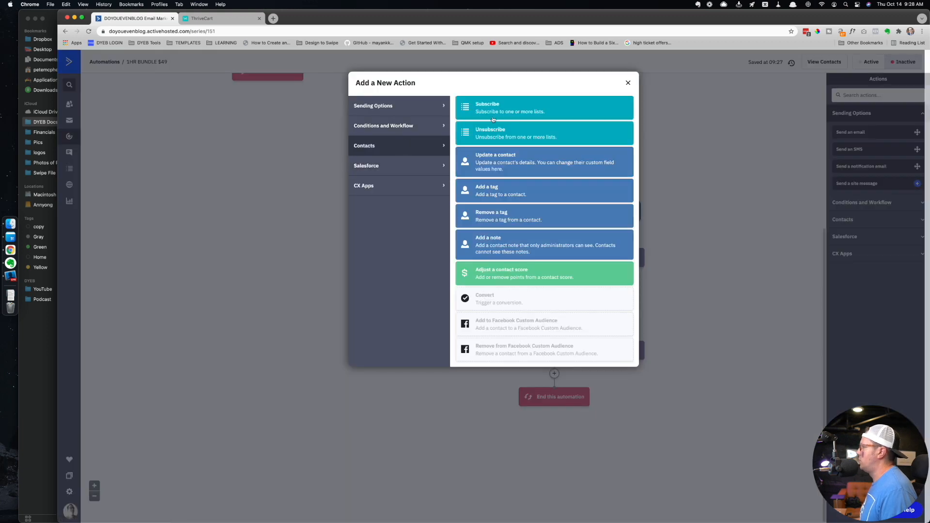
left_click(419, 113)
left_click(506, 105)
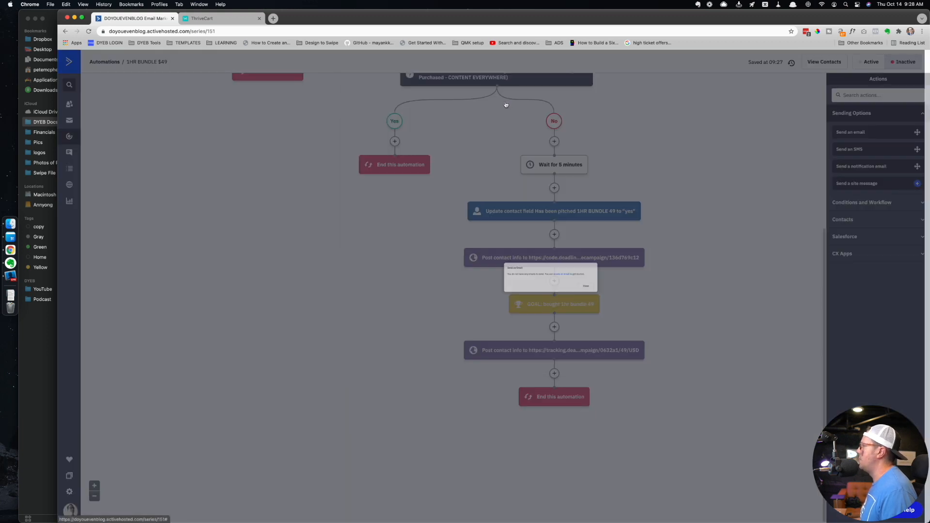
left_click(582, 274)
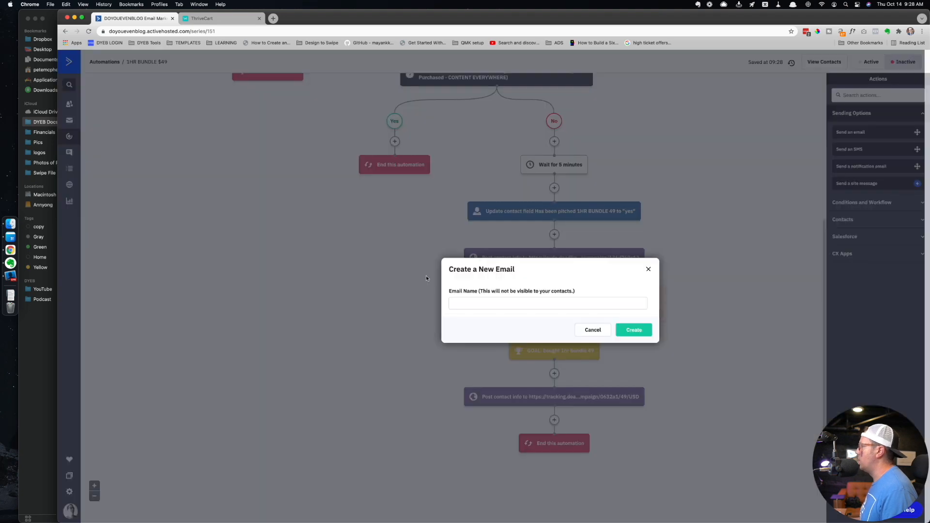
left_click(468, 303)
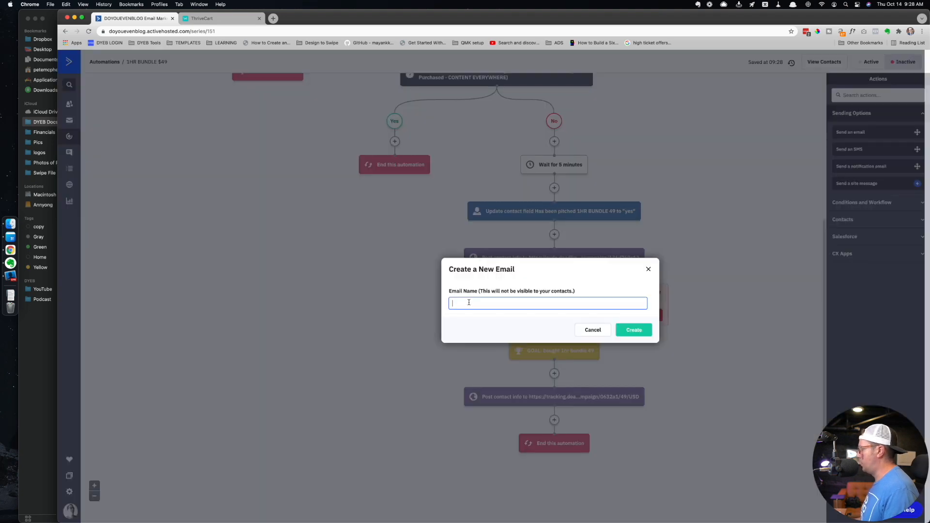
type("Email 1 - bun")
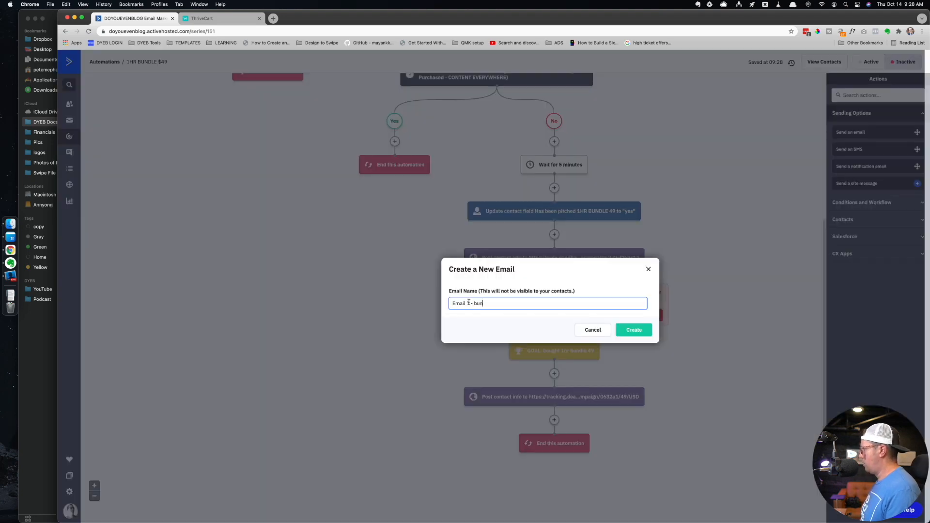
type("dle launch")
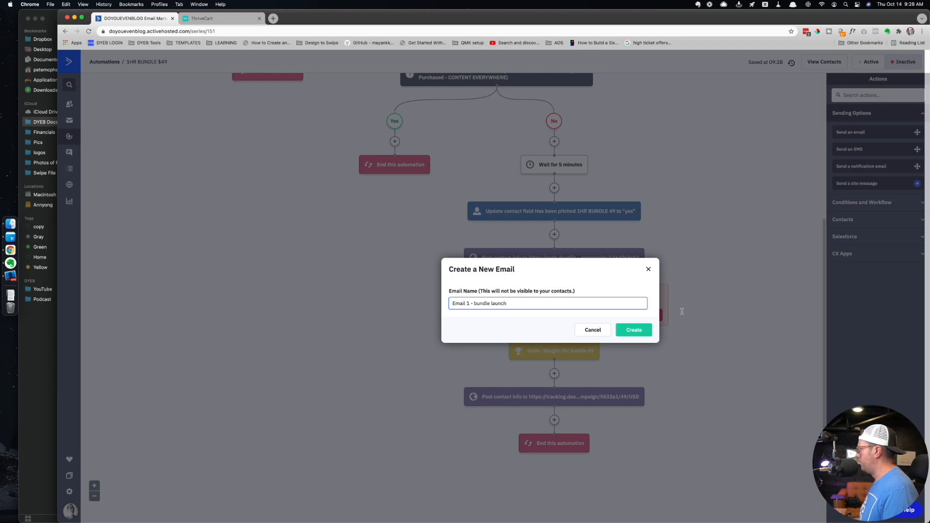
left_click(633, 331)
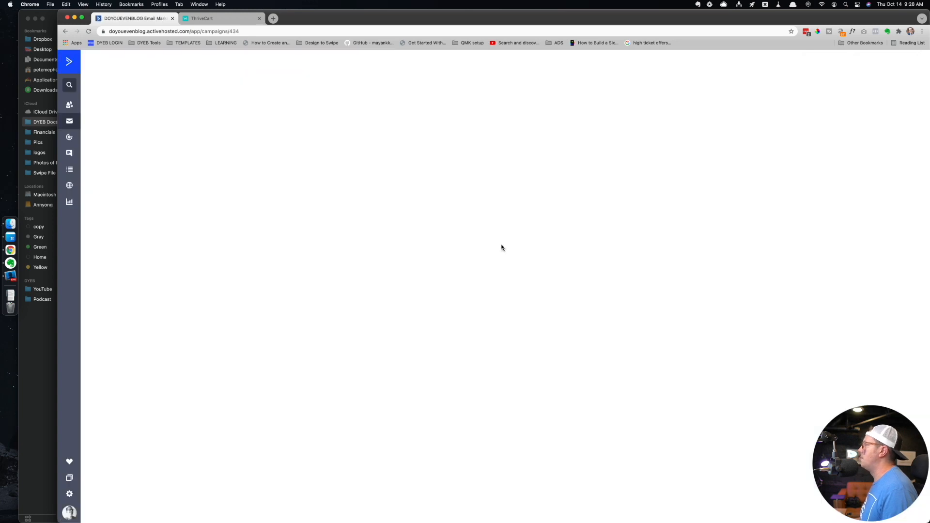
key("ctrl+Tab")
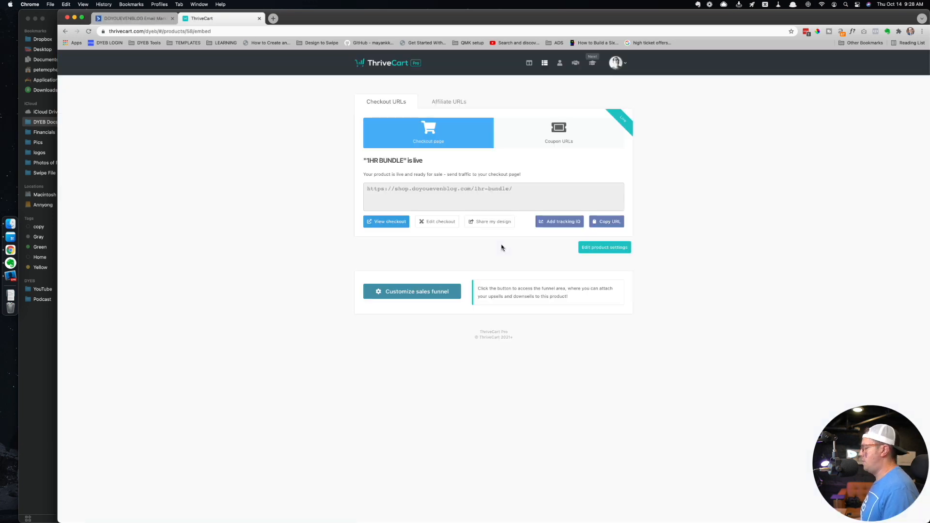
- Log in to Deadline Funnel and copy the 1HR BUNDLE campaign's expiring email link from Emails
key("super+t")
type("dead")
key("Return")
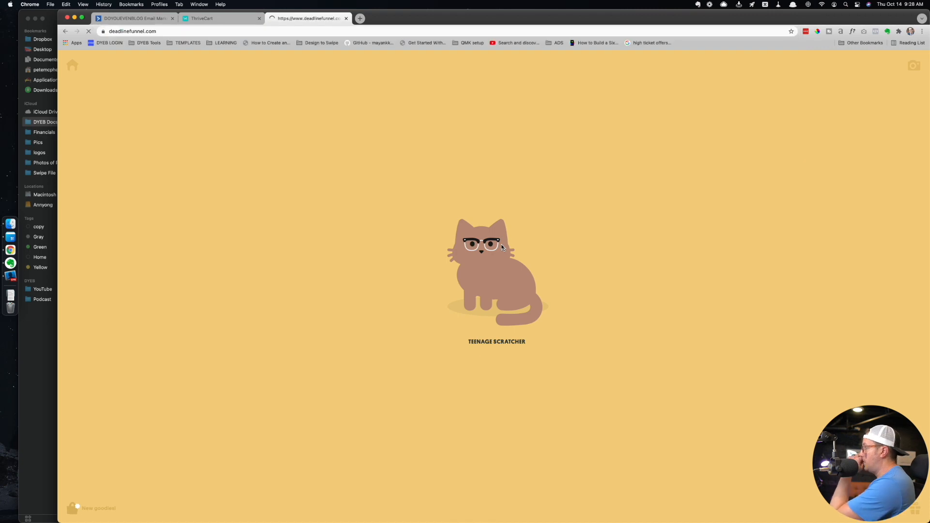
left_click(622, 59)
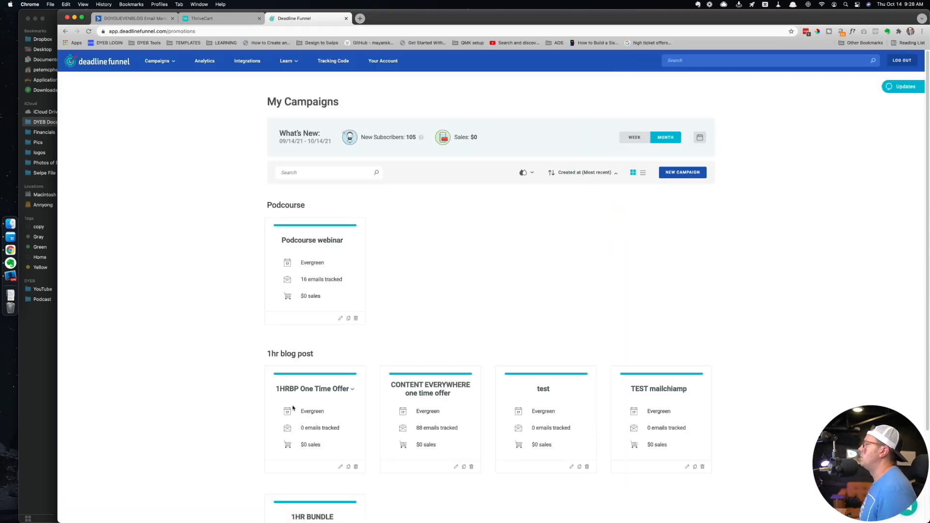
scroll(294, 409, "down", 3)
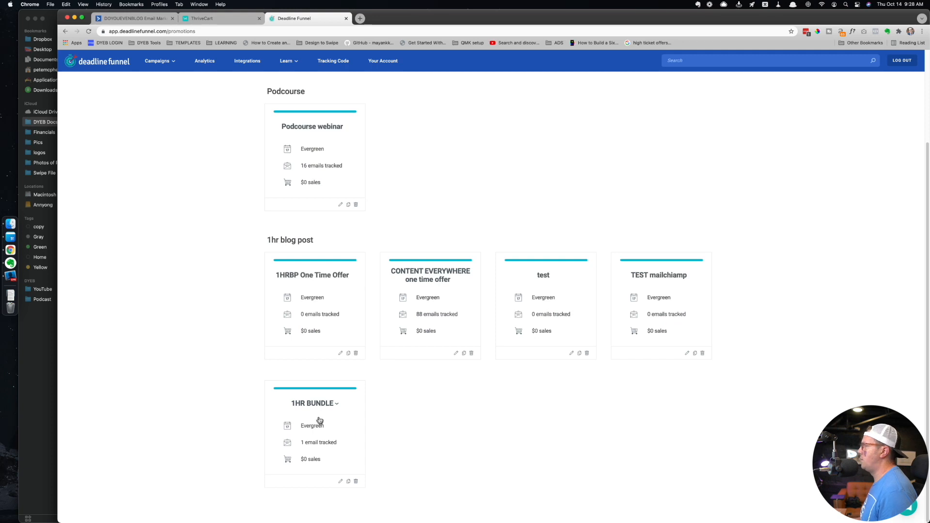
left_click(328, 405)
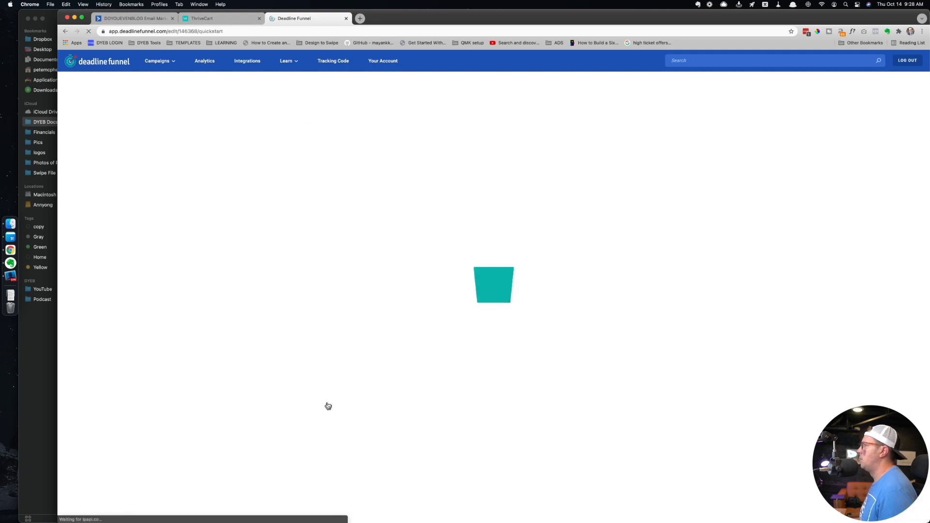
left_click(101, 210)
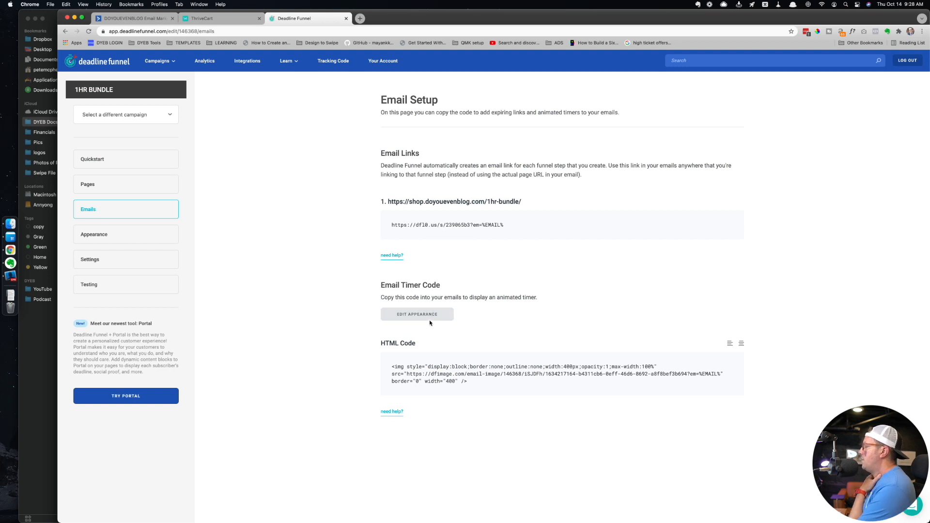
left_click(477, 226)
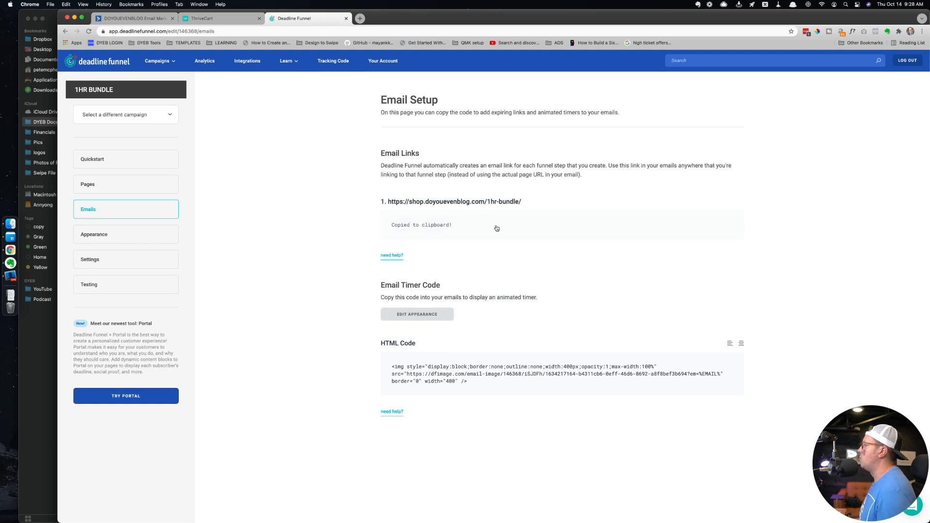
key("ctrl+shift+Tab")
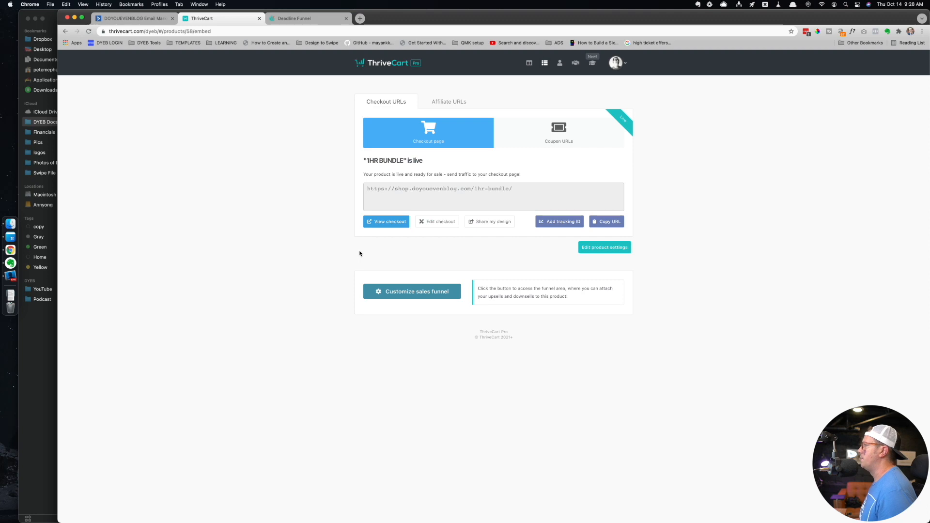
key("ctrl+shift+Tab")
- Use the DYEB template with subject 'The "1HR BUNDLE" is live (2 days only!) $49'
mouse_move(212, 191)
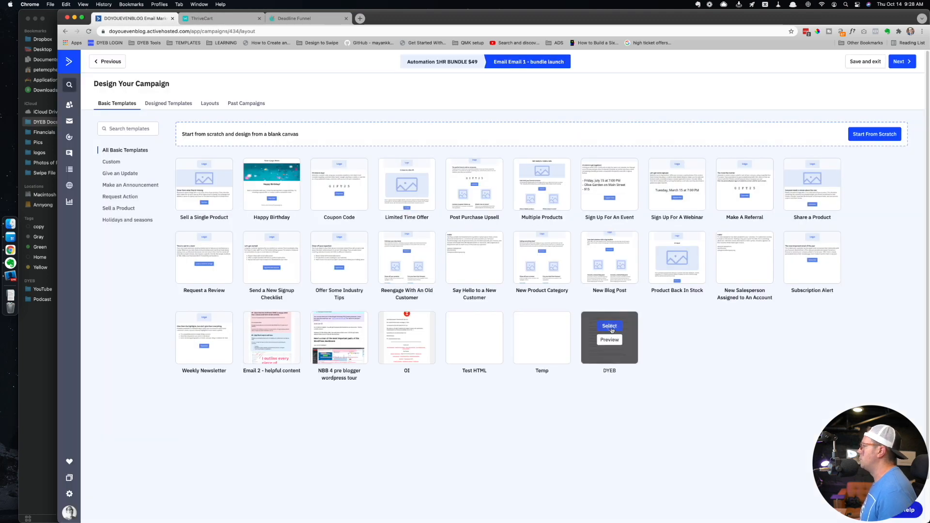
left_click(610, 325)
left_click(435, 311)
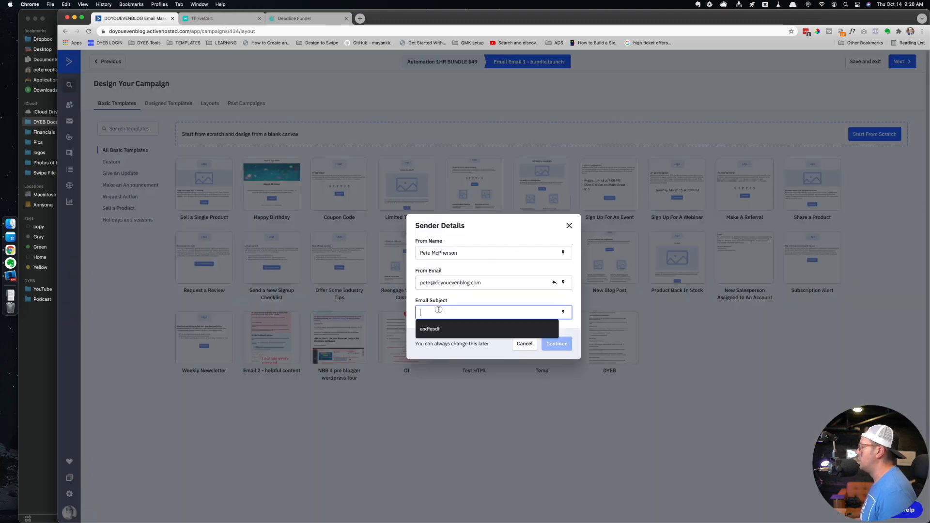
type("The")
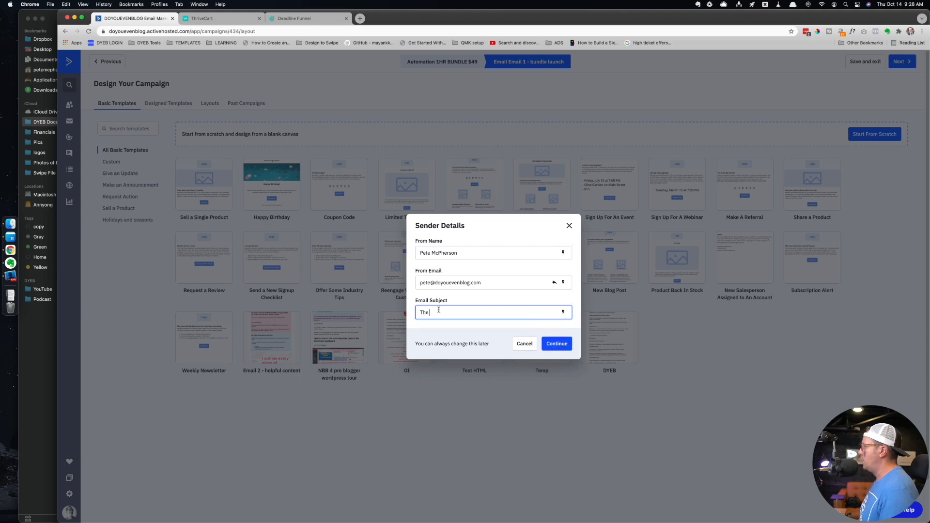
type(" \"1HR BU")
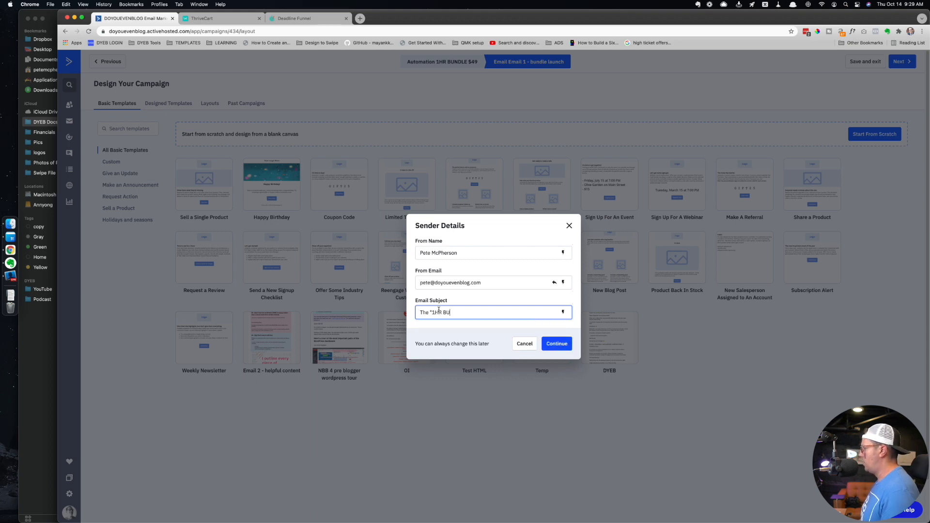
type("NDLE\" is live")
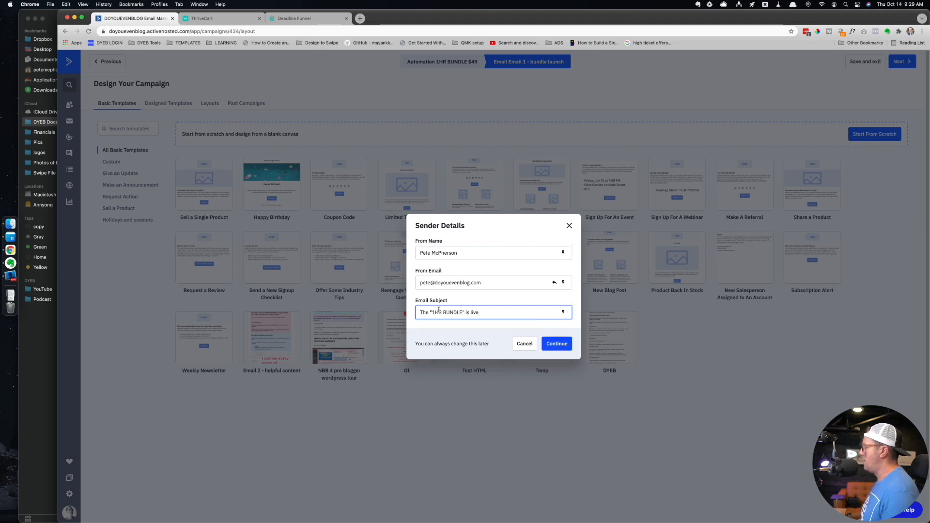
type(" (2 days on")
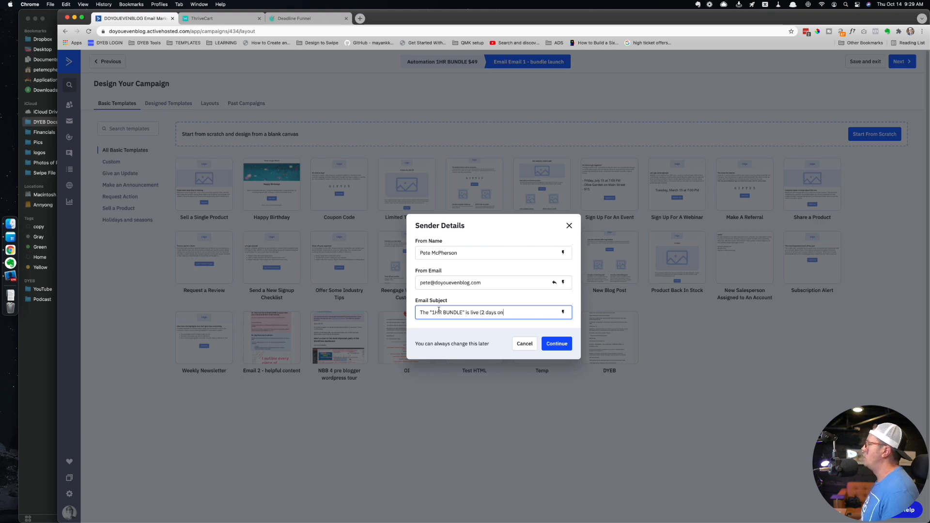
type("ly!) $49")
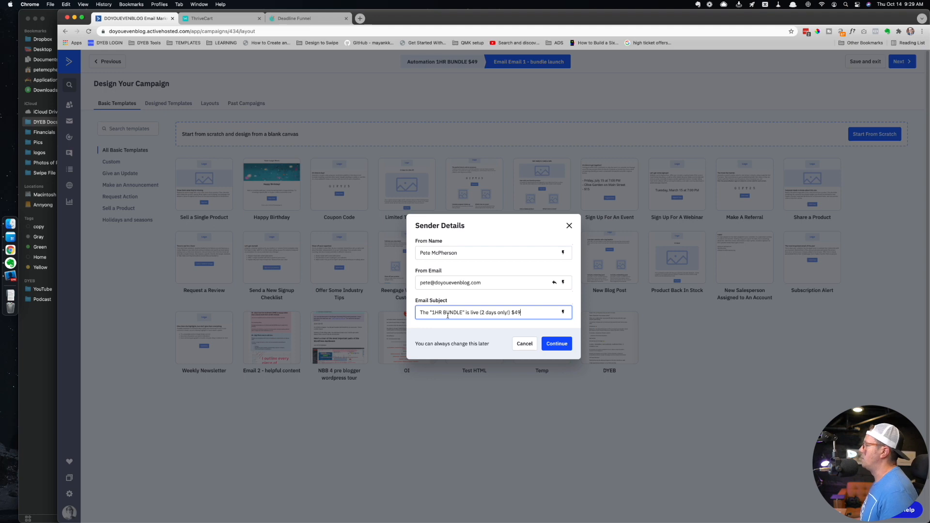
left_click(553, 344)
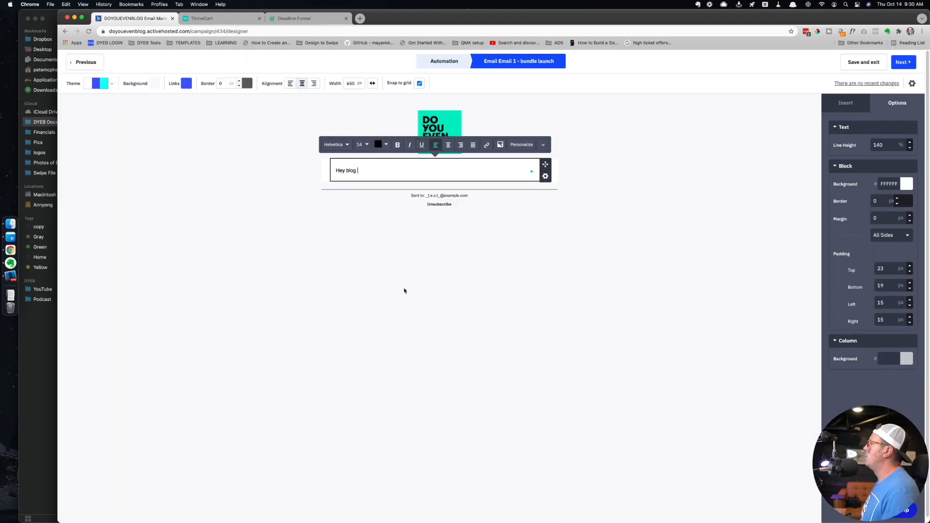
- Write the opening line about wanting the whole "creating content" process to go faster
type("friends!")
key("Return")
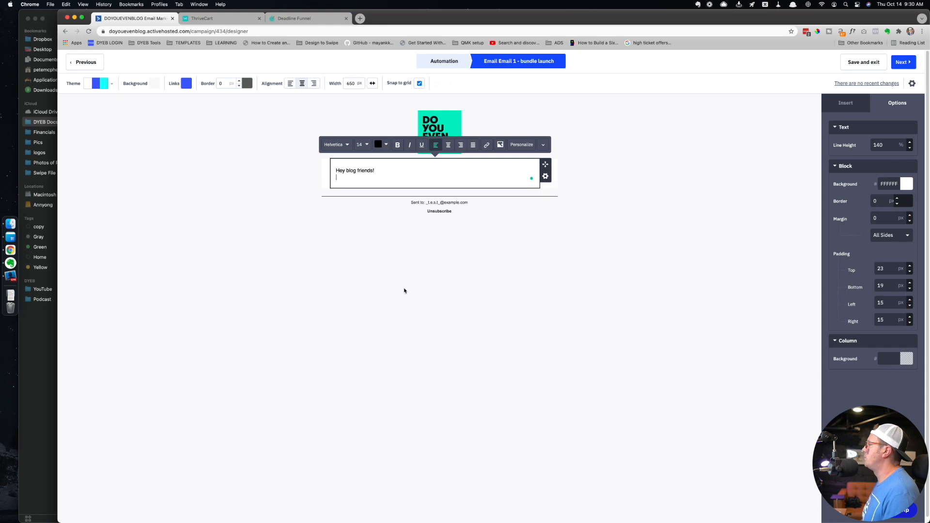
type("Just a heads up")
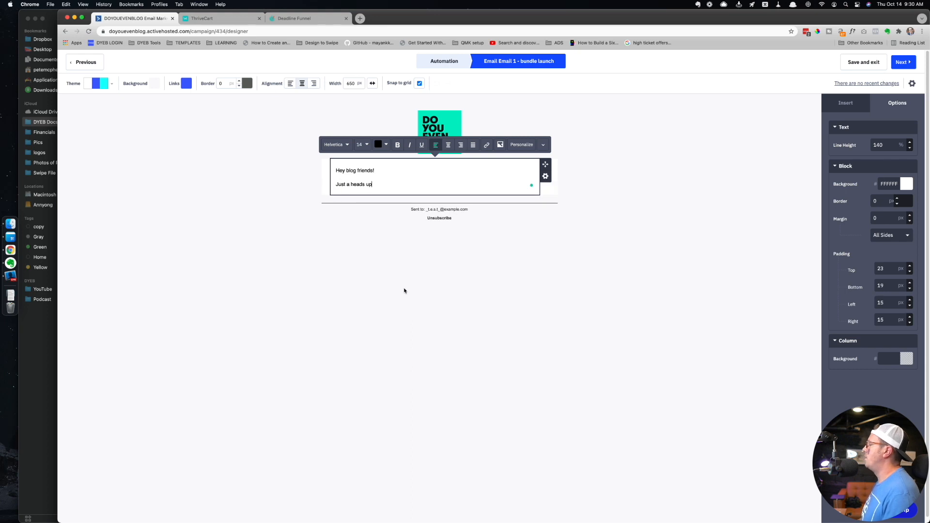
key("BackSpace")
key("BackSpace")
key("BackSpace")
key("BackSpace")
key("BackSpace")
key("BackSpace")
key("BackSpace")
key("BackSpace")
key("BackSpace")
key("BackSpace")
key("BackSpace")
key("BackSpace")
key("BackSpace")
key("BackSpace")
key("BackSpace")
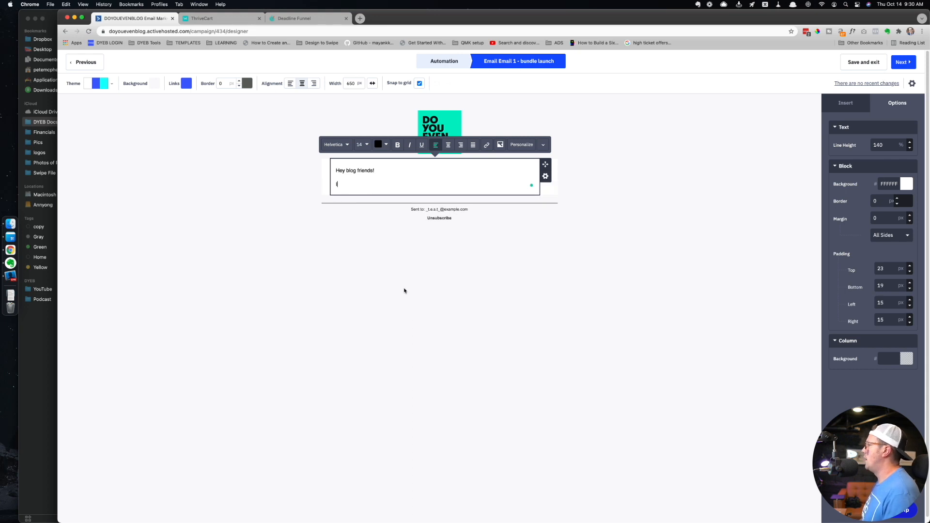
type("I'm STOKE4D")
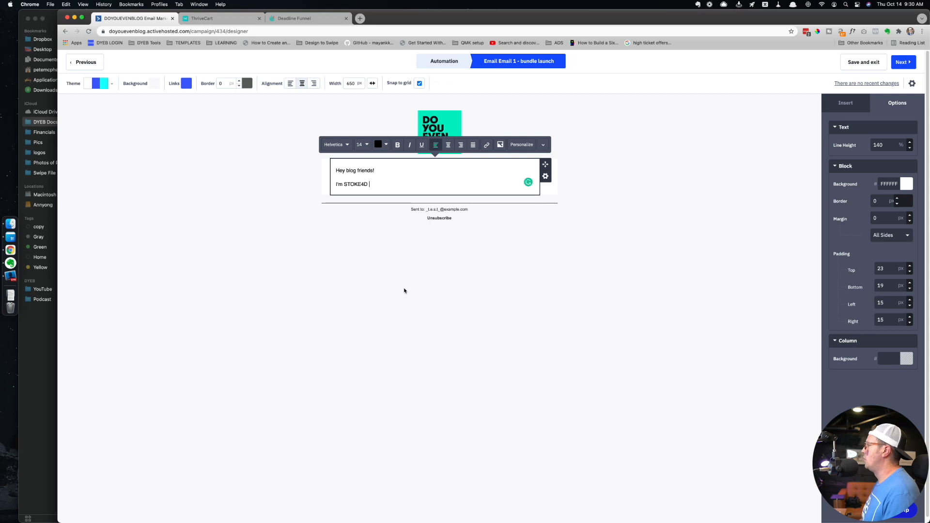
key("BackSpace")
key("BackSpace")
key("BackSpace")
key("BackSpace")
key("BackSpace")
key("BackSpace")
key("BackSpace")
key("BackSpace")
key("BackSpace")
key("BackSpace")
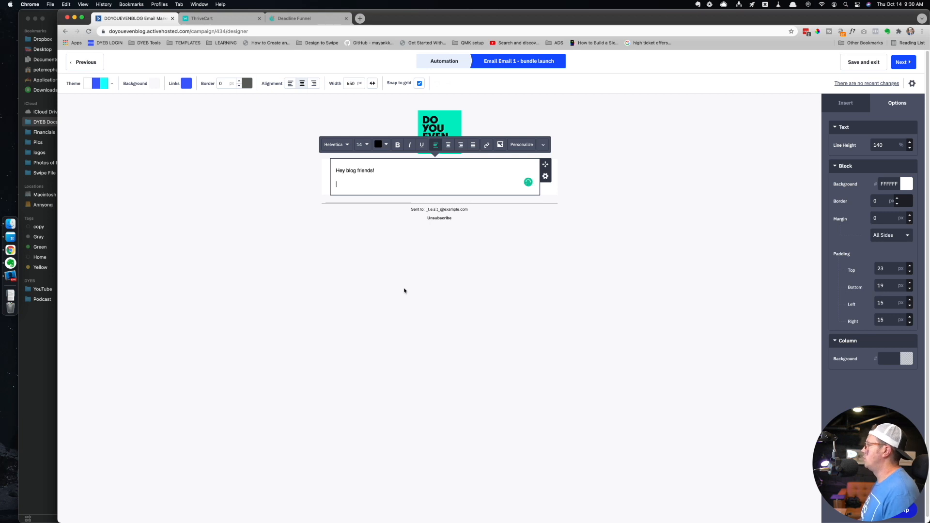
type("TODAY WE")
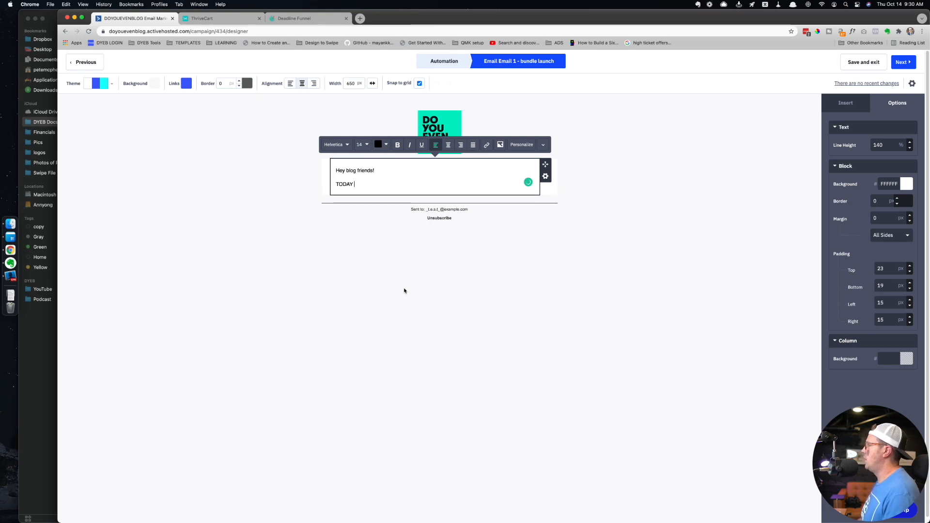
key("BackSpace")
key("BackSpace")
key("BackSpace")
key("BackSpace")
key("BackSpace")
key("BackSpace")
key("BackSpace")
key("BackSpace")
type("Today ")
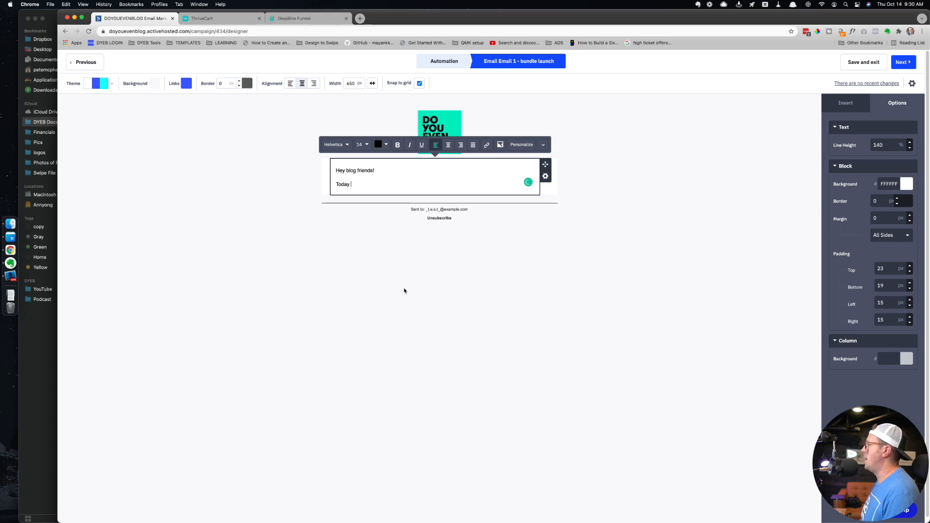
type("is your lucky ")
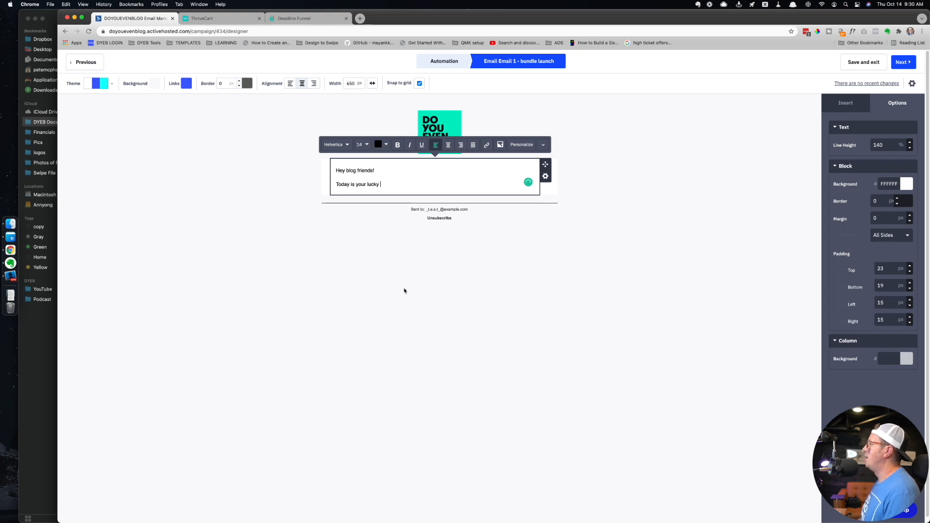
type("day my friends")
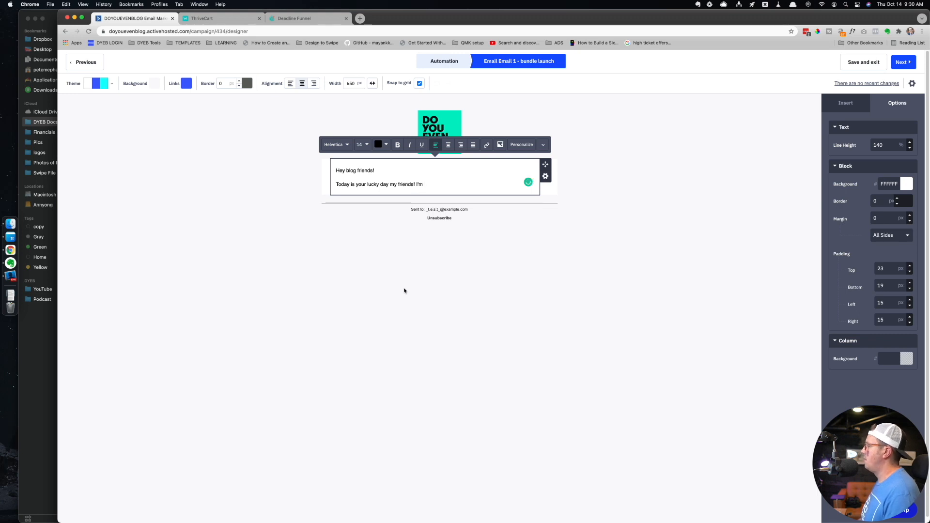
type("!")
key("Return")
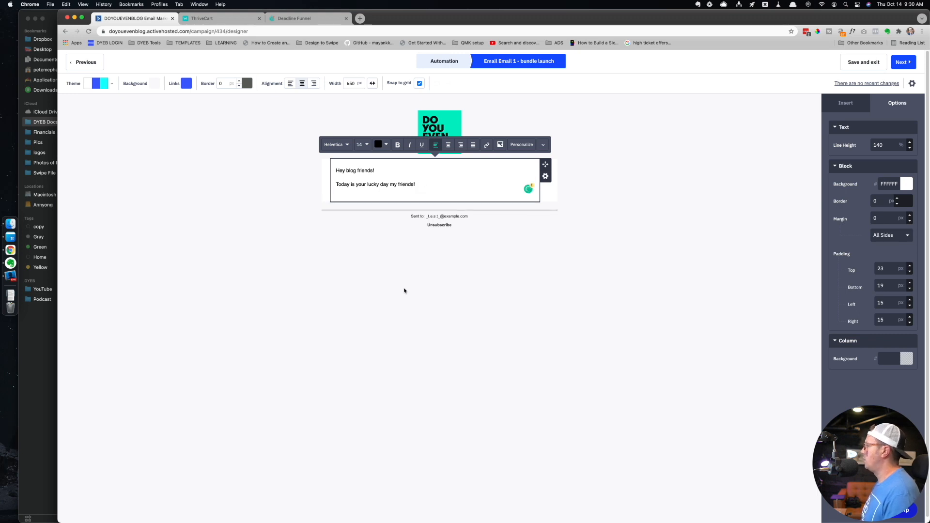
key("BackSpace")
key("BackSpace")
key("BackSpace")
key("BackSpace")
key("BackSpace")
key("BackSpace")
key("BackSpace")
key("BackSpace")
key("BackSpace")
key("BackSpace")
key("BackSpace")
key("BackSpace")
key("BackSpace")
key("BackSpace")
key("BackSpace")
key("BackSpace")
key("BackSpace")
key("BackSpace")
key("BackSpace")
key("BackSpace")
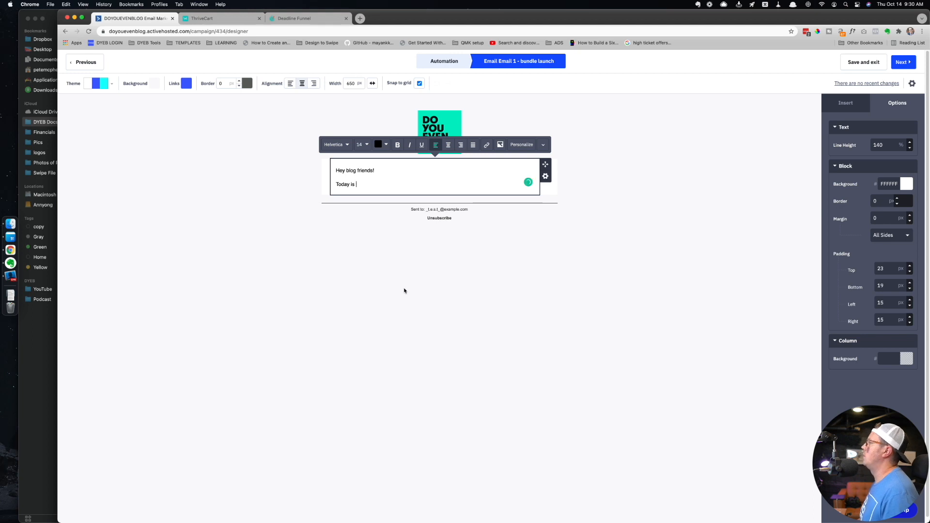
key("BackSpace")
key("BackSpace")
key("BackSpace")
key("BackSpace")
key("BackSpace")
type("If you")
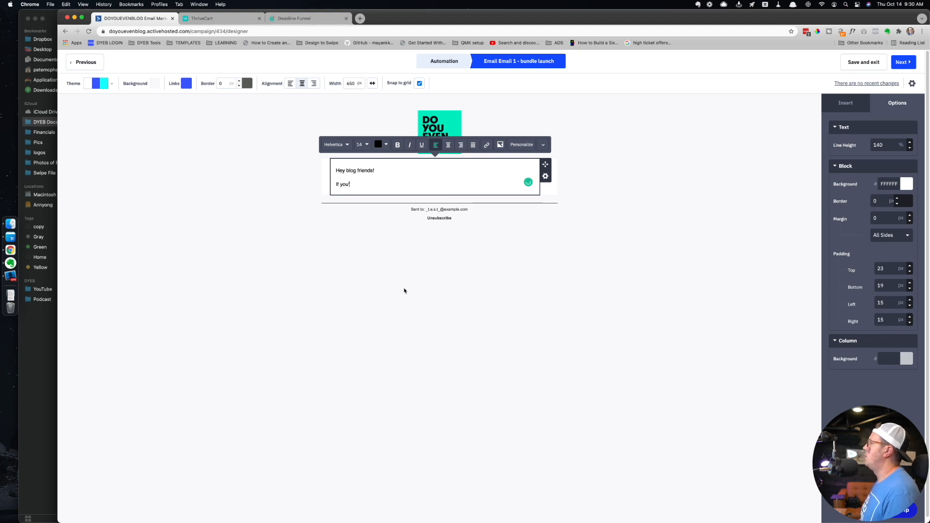
type("'ve ever wanted the whole \"")
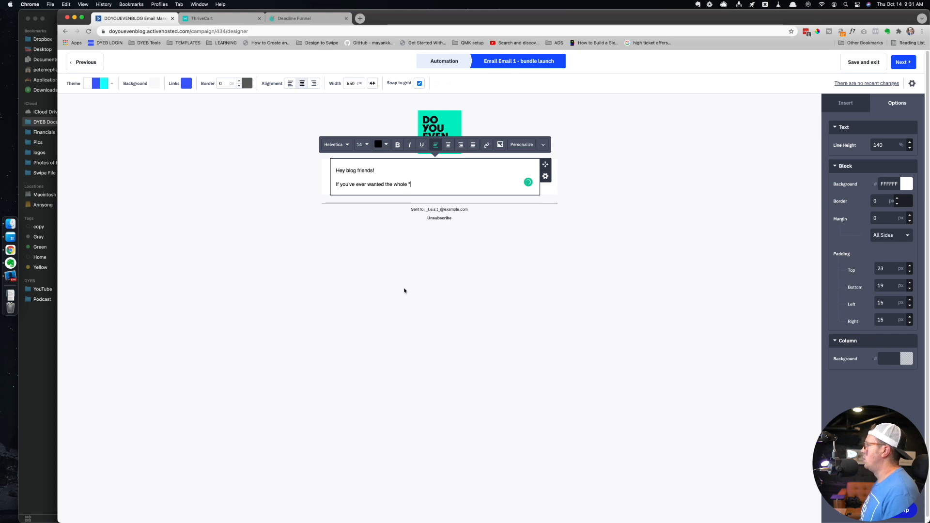
type("creating content")
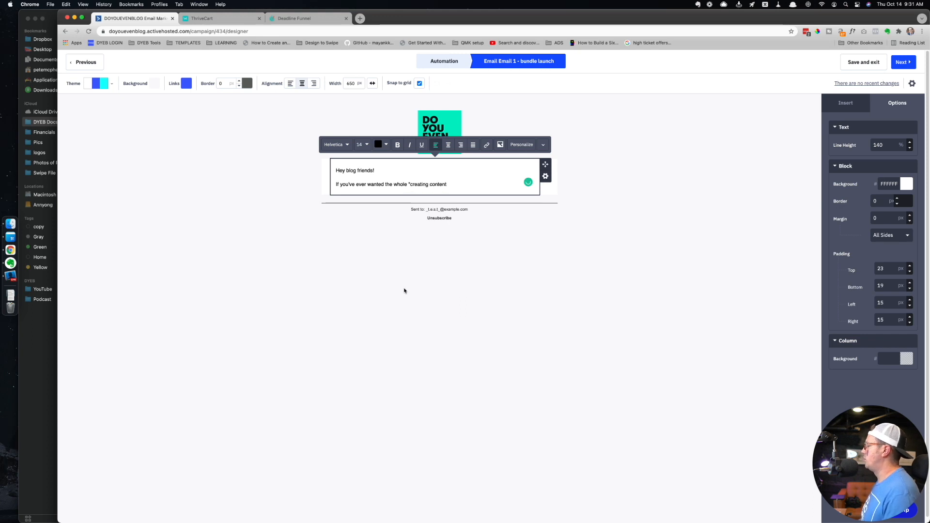
type("\" process ")
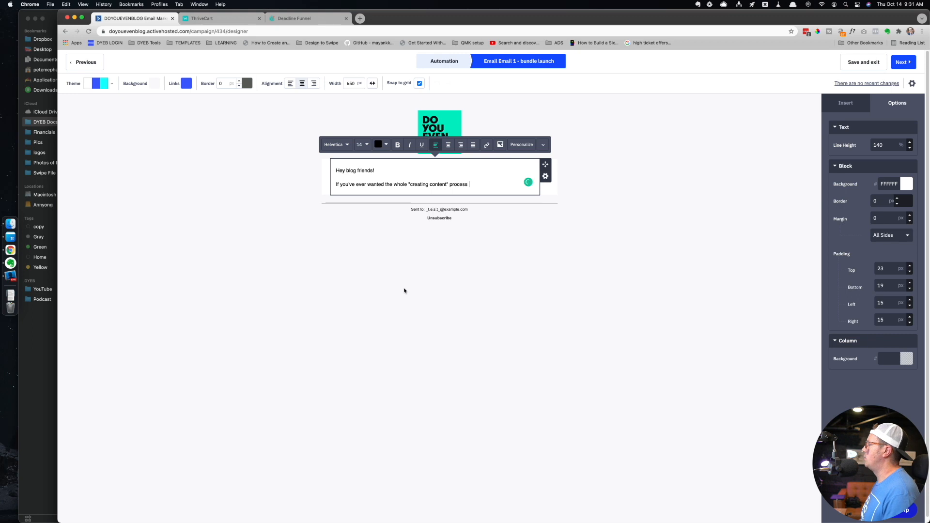
type("to go faster")
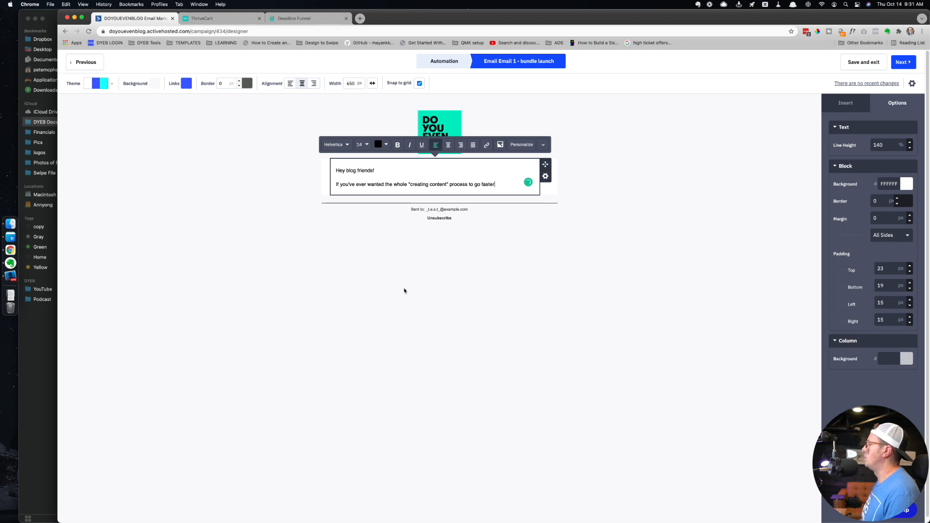
type("...")
- Add paragraphs about dreading blog post deadlines and feeling overwhelmed promoting content
key("Return")
type("If ")
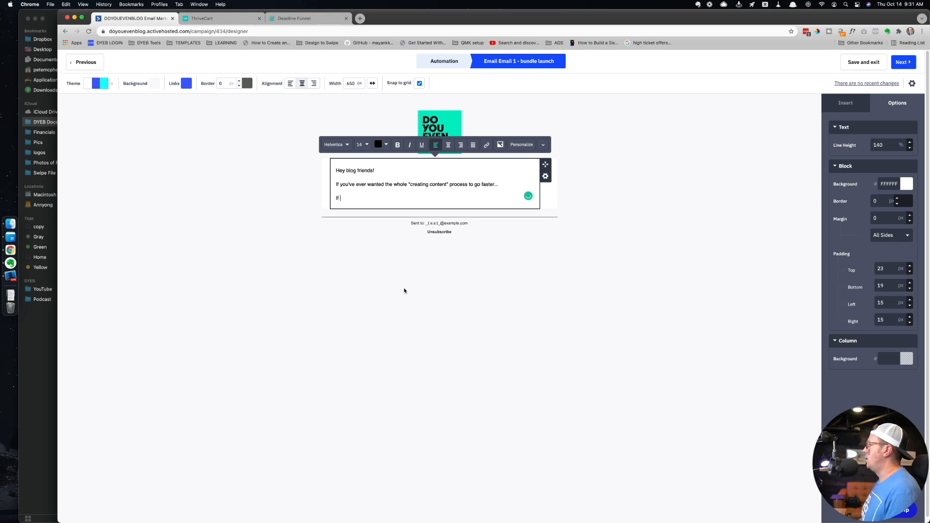
type("you've ever ")
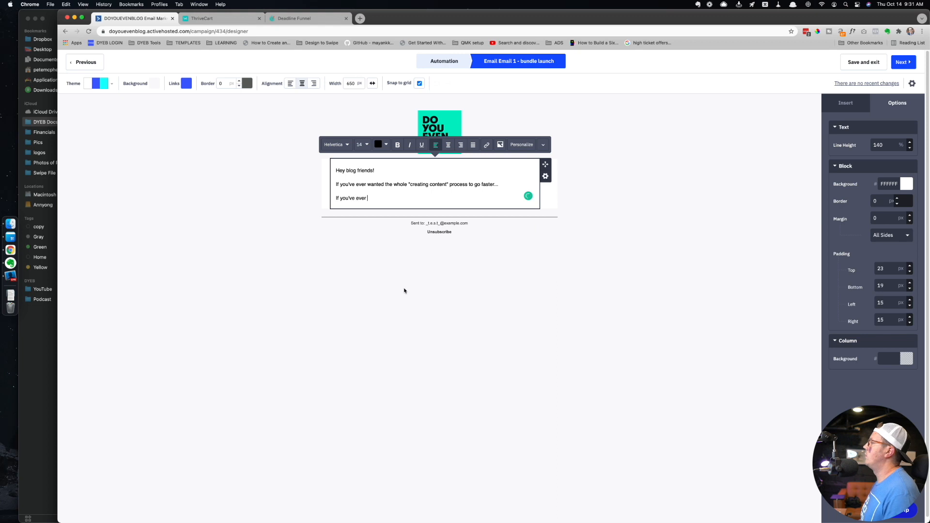
type("dreaded creating a blog post")
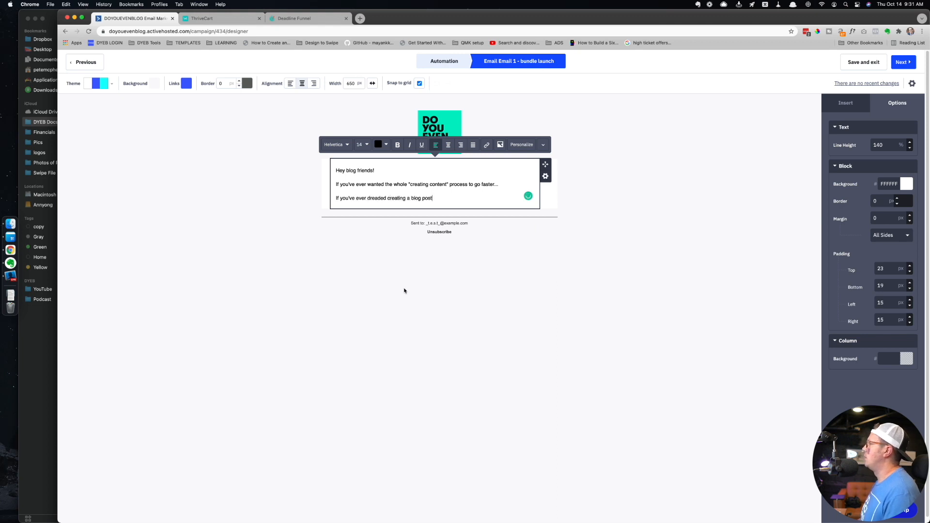
type(" because you")
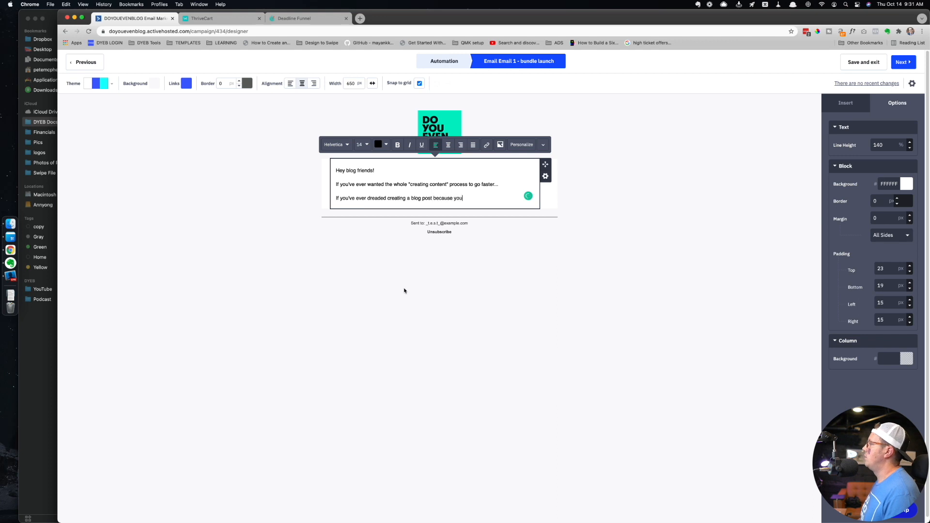
type(" SAID you wou")
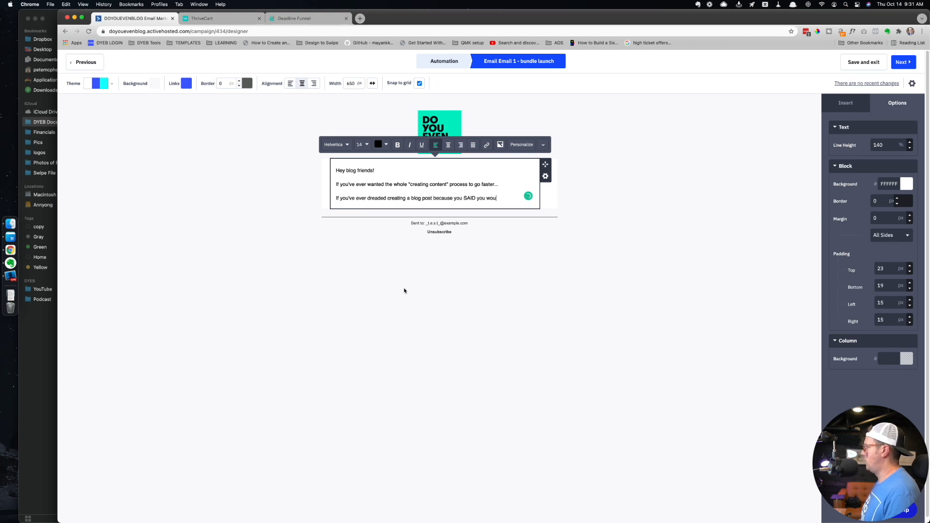
type("ld publish on Wednes")
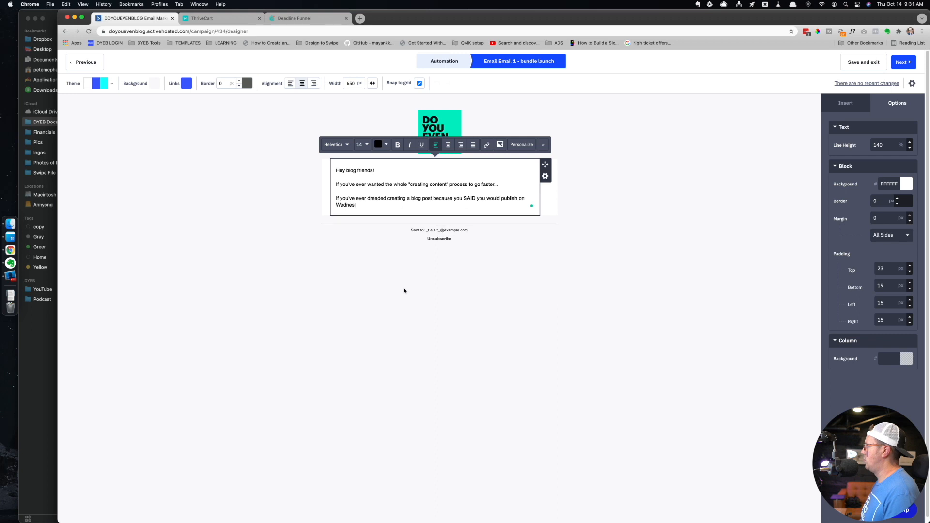
type("day , but it")
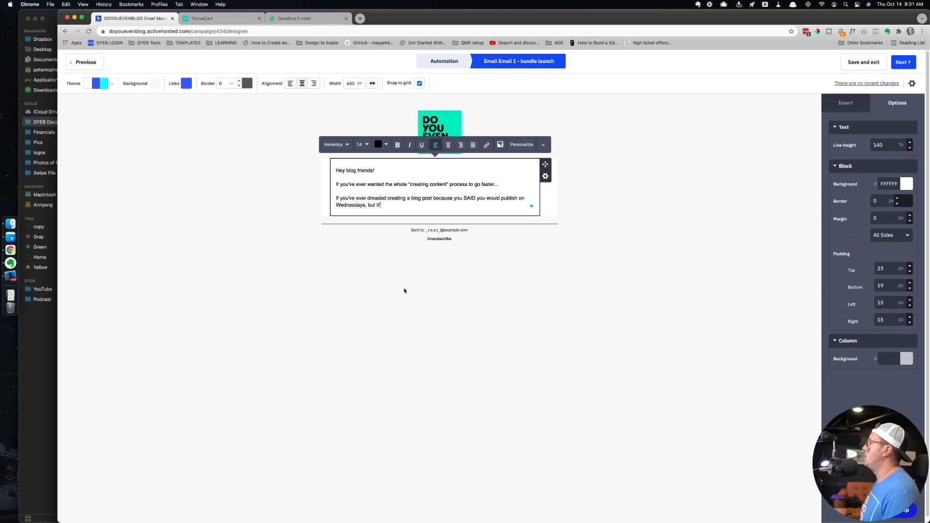
type("'s Tuesday ")
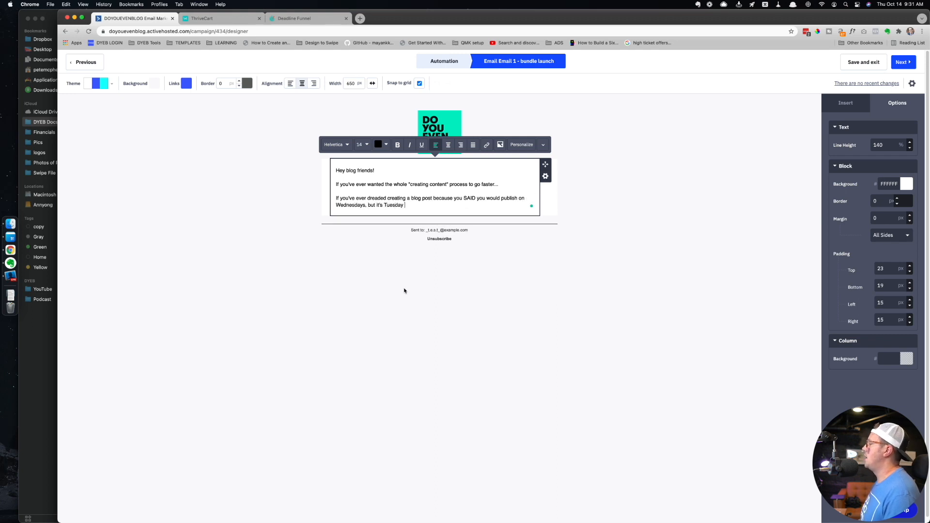
type("night and DANGIT ")
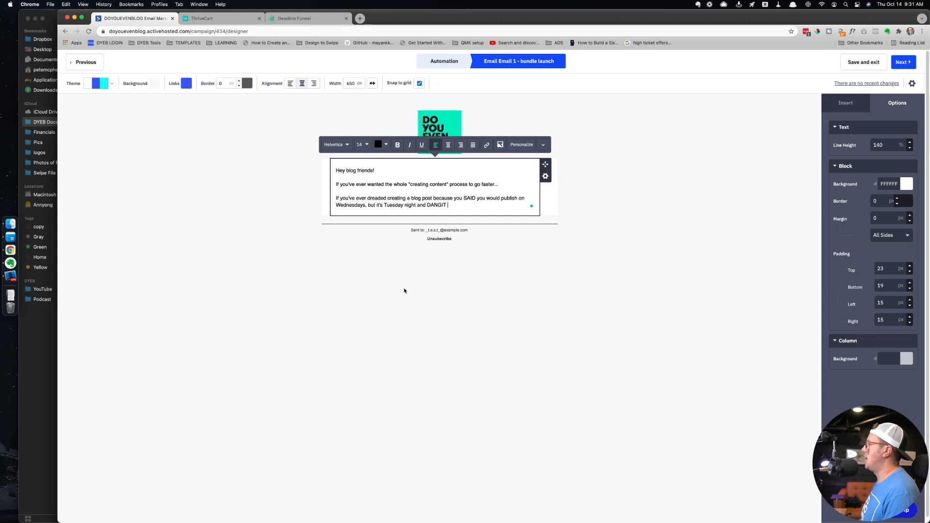
type("I need to fin")
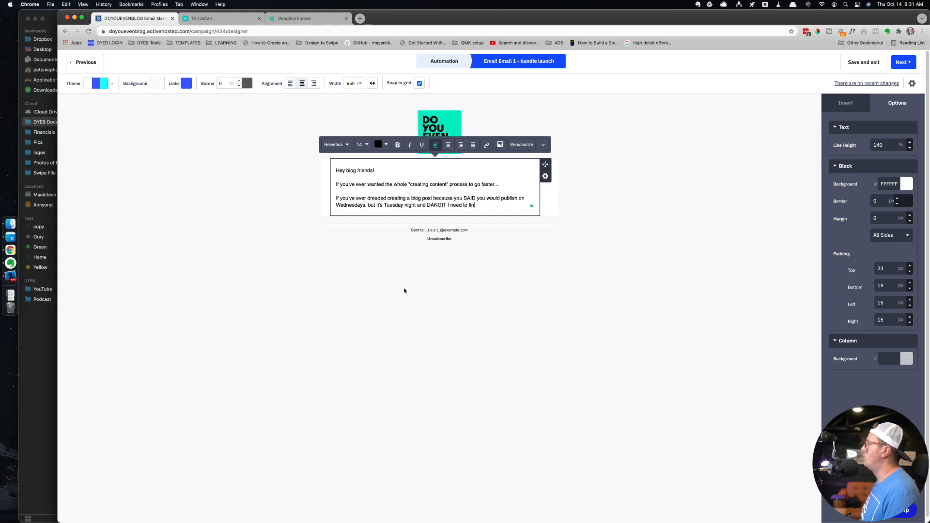
key("BackSpace")
key("BackSpace")
key("BackSpace")
key("BackSpace")
key("BackSpace")
key("BackSpace")
key("BackSpace")
key("BackSpace")
key("BackSpace")
key("BackSpace")
key("BackSpace")
key("BackSpace")
key("BackSpace")
key("BackSpace")
key("BackSpace")
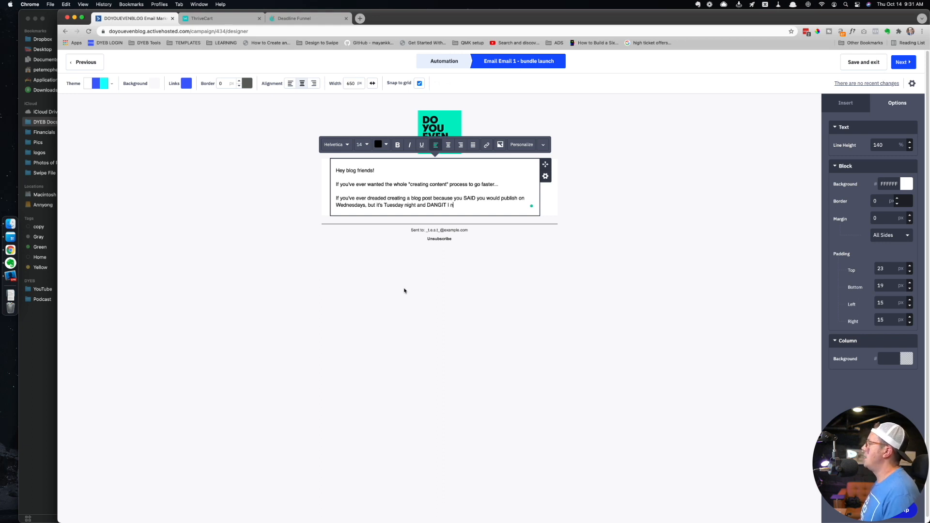
type("need to finish the")
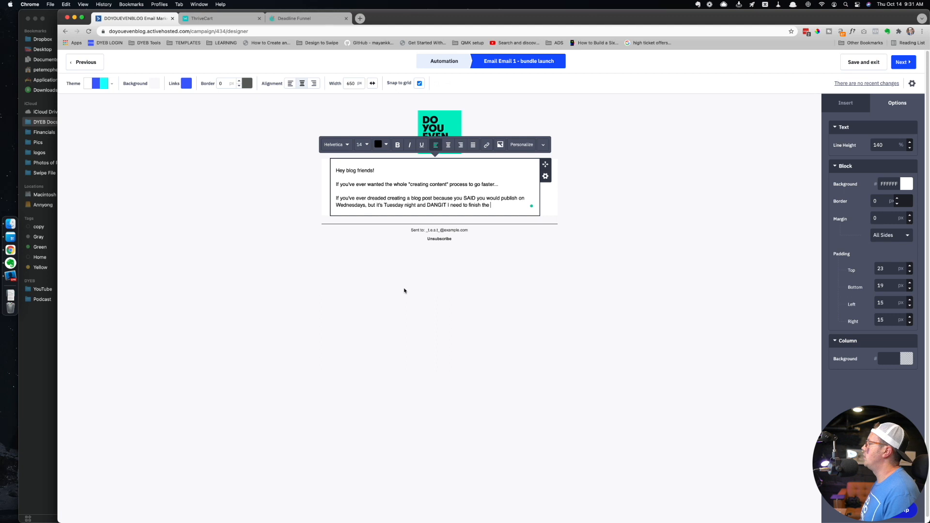
type("latest season of")
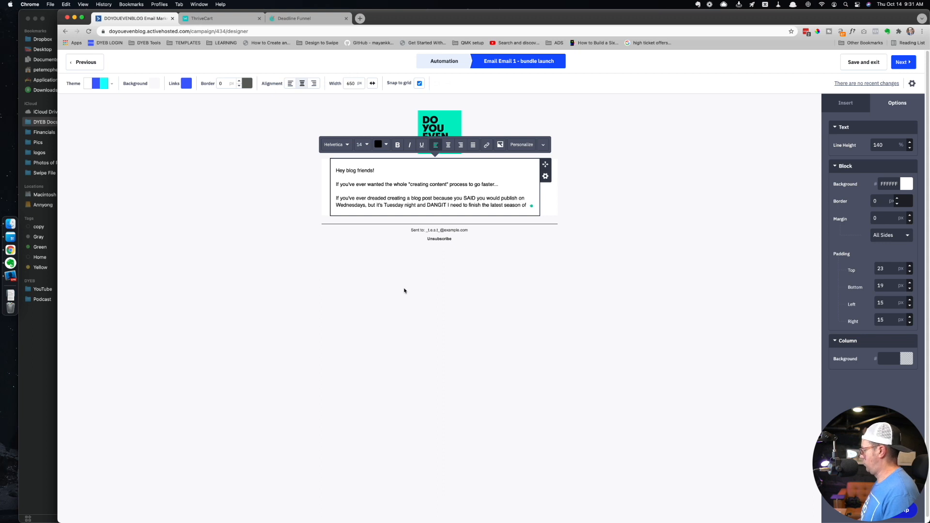
type("Stranger thing")
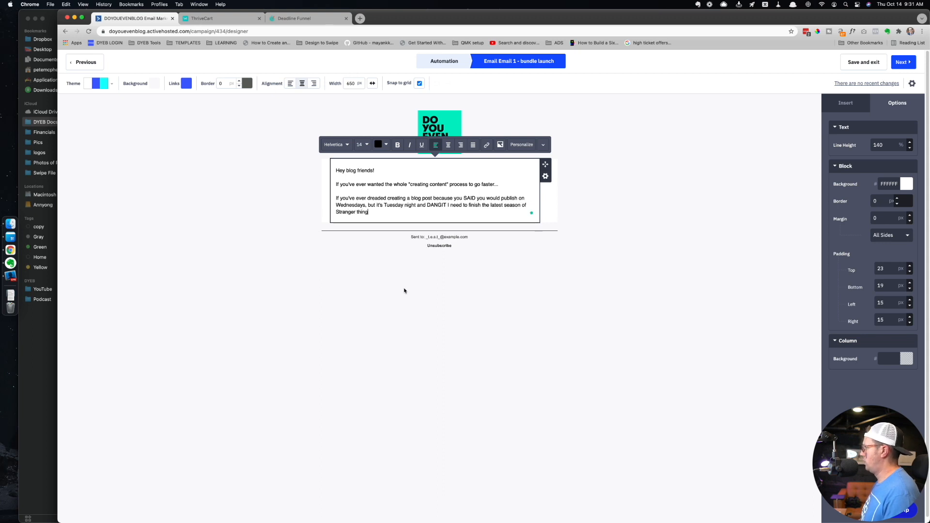
type("s")
key("BackSpace")
key("BackSpace")
key("BackSpace")
key("BackSpace")
key("BackSpace")
key("BackSpace")
type("Things!!")
key("Return")
type("I")
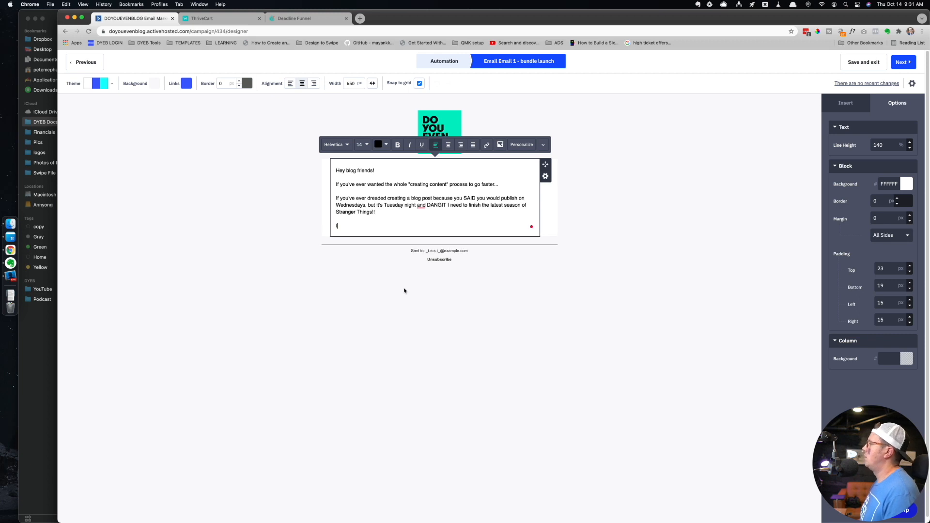
type("f you ever felt a ")
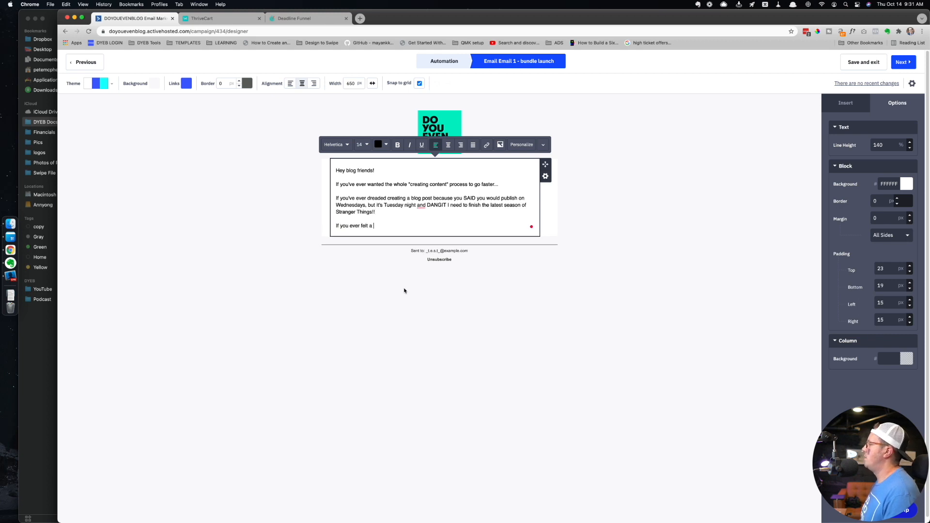
type("bit lost or overwhelm")
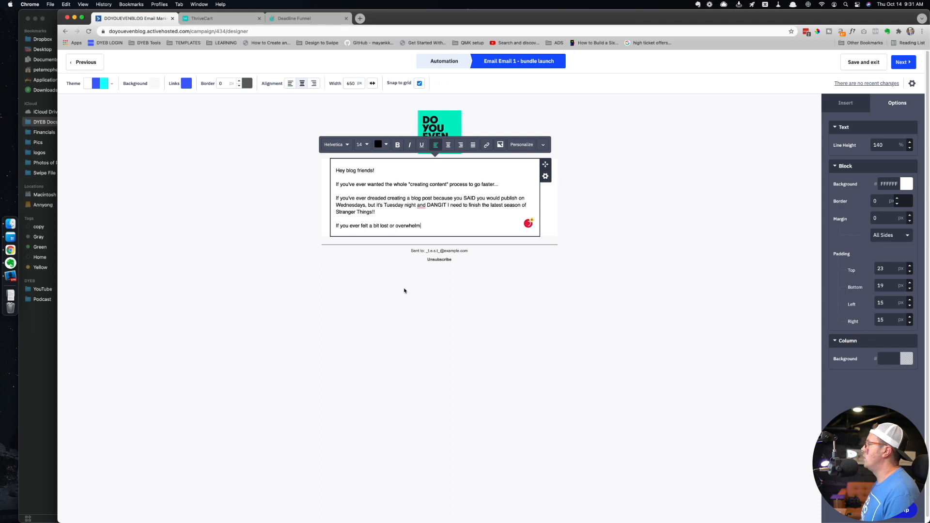
type("ed when it comes to PR")
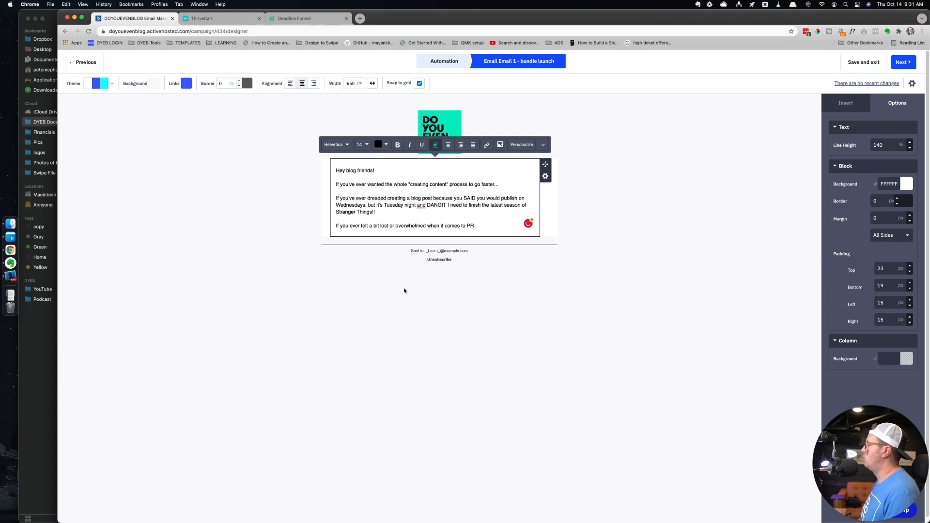
type("OMOTING your ")
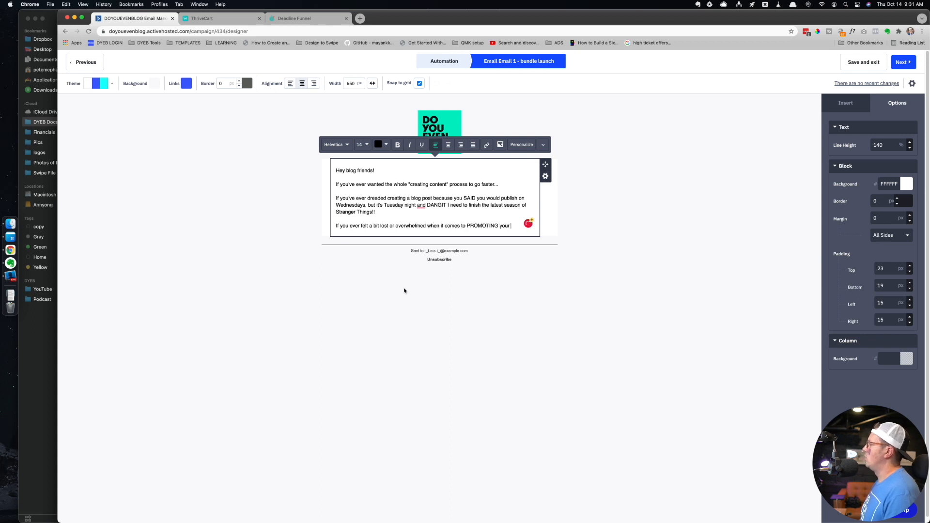
type("content (")
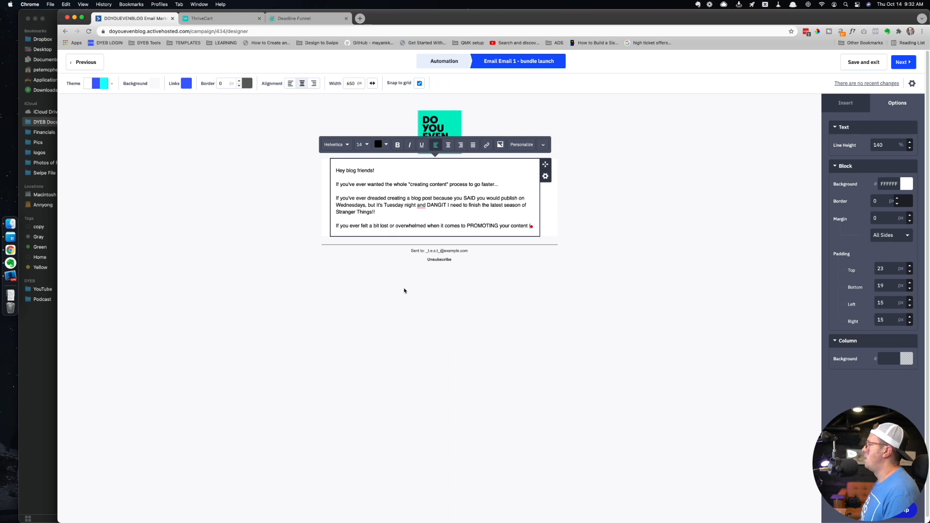
type("and repurposing")
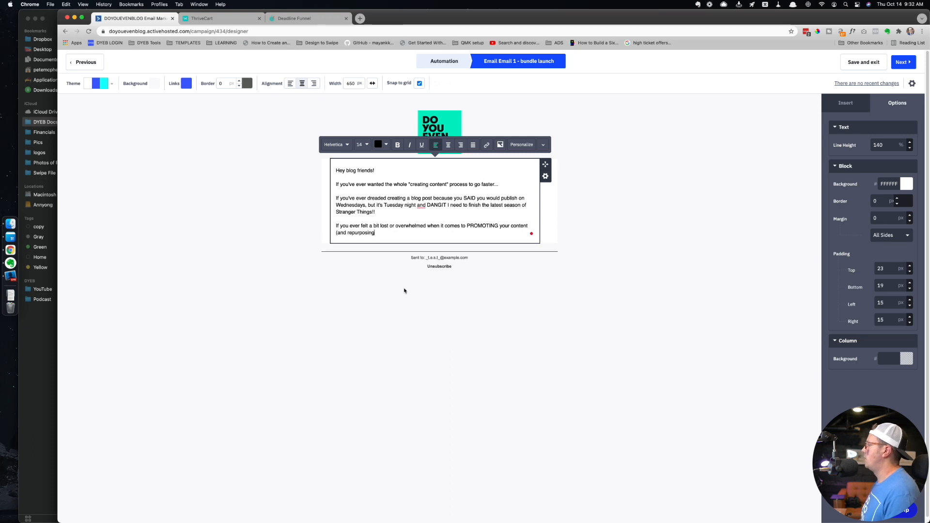
type(" content).")
- Add 'Today is your lucky day!' and the limited-time $49 bundle of top productivity tools
key("Return")
key("Return")
type("Tod")
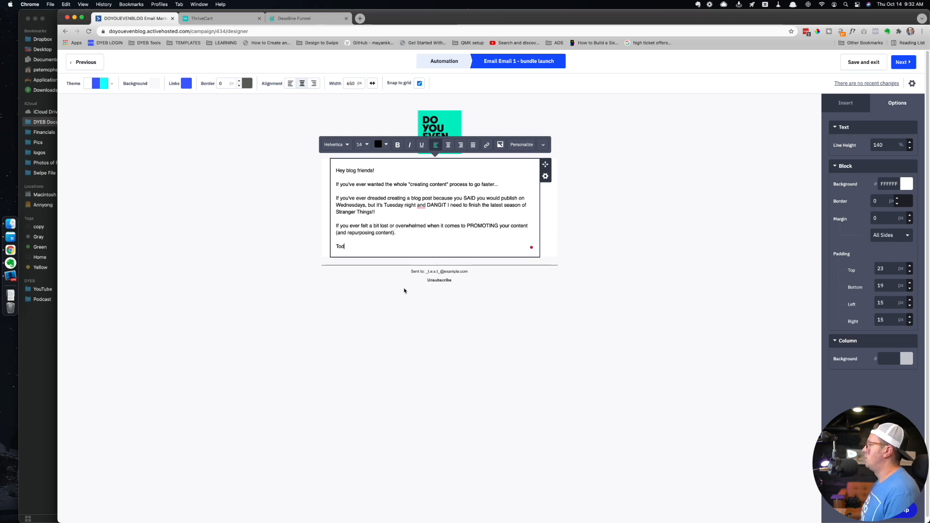
type("ay is your lucky ")
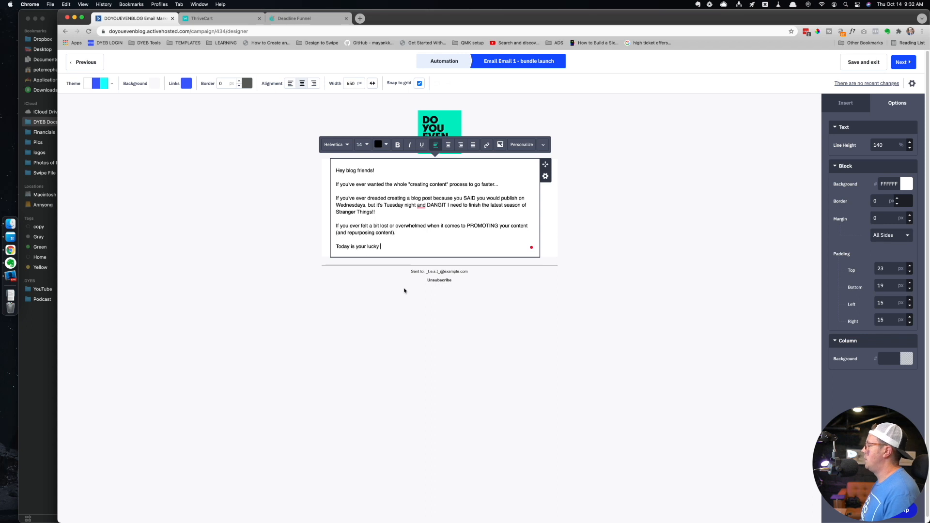
type("day!")
key("Return")
key("Return")
type("For")
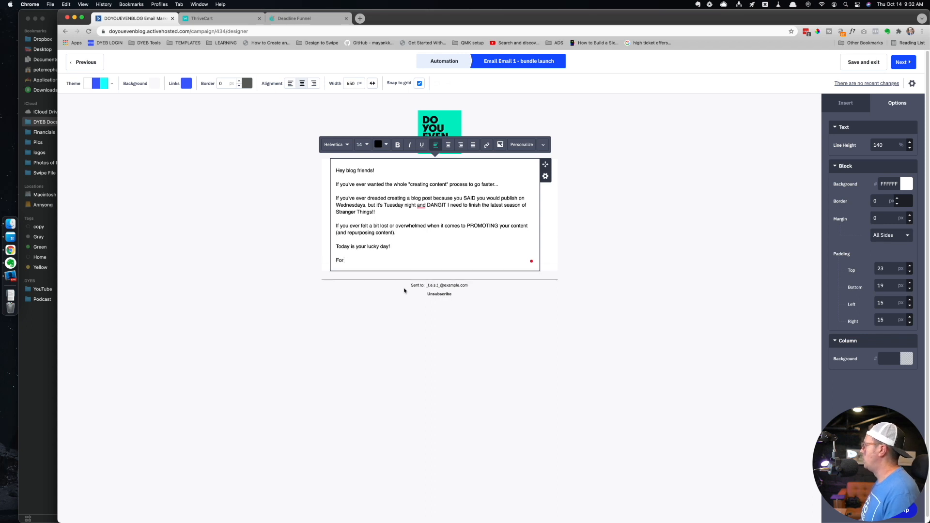
type(" 38 ")
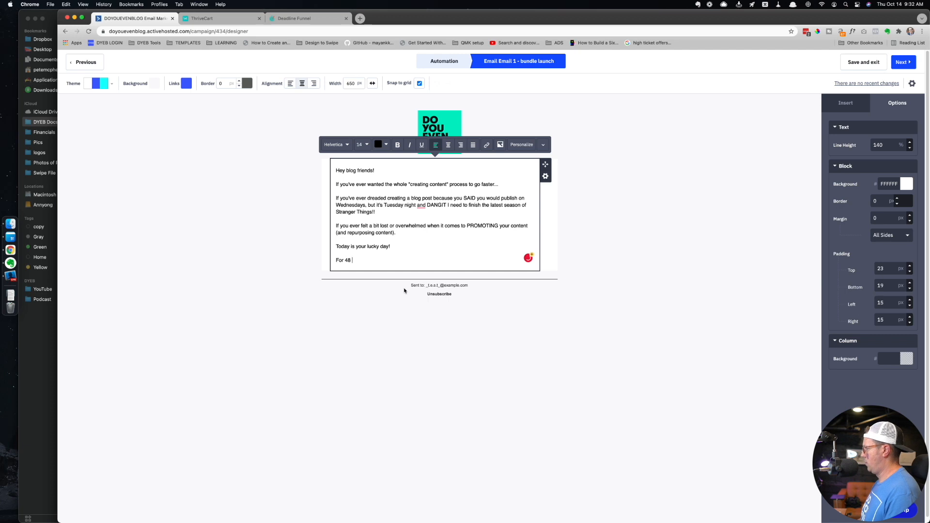
type("hours ONLY, I'm ")
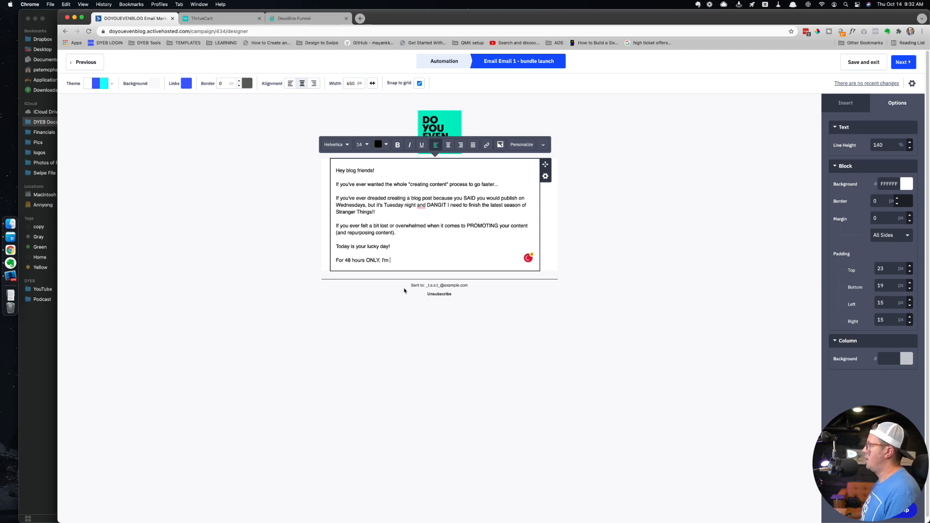
type("launching my t")
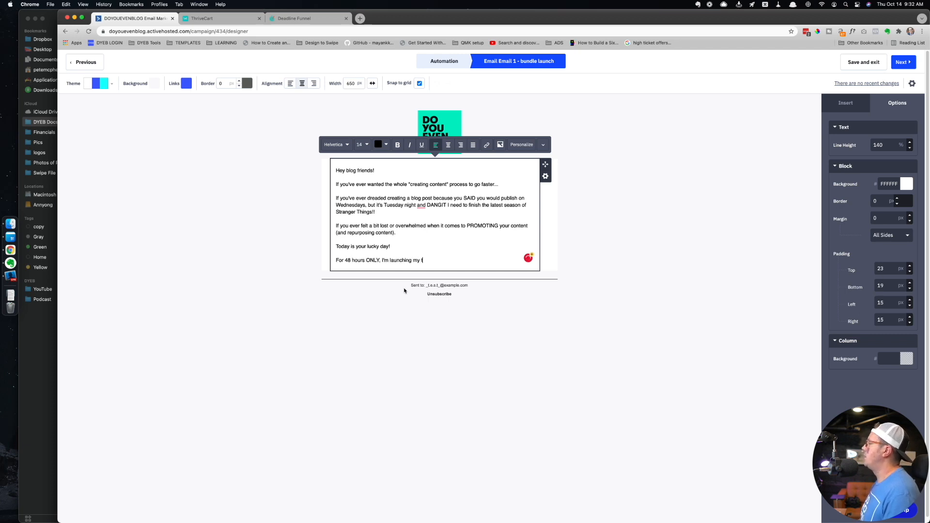
type("op")
key("BackSpace")
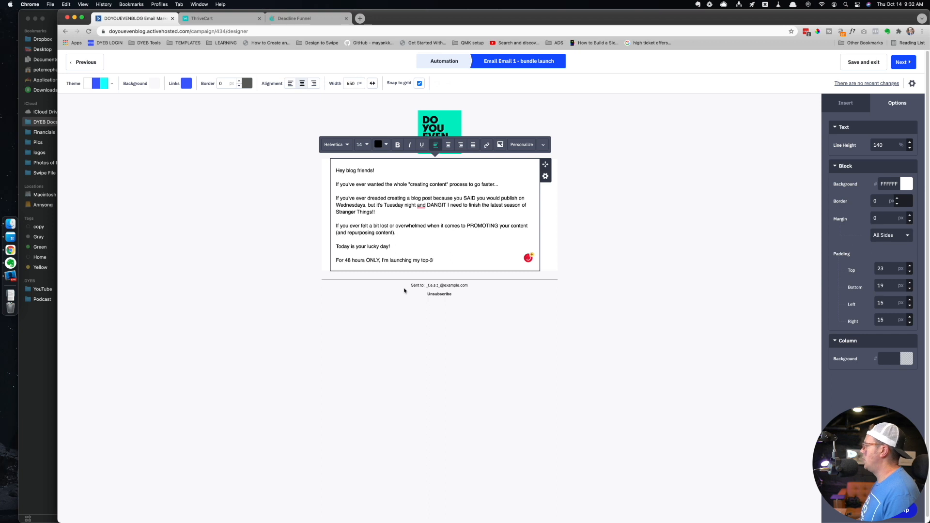
type("pr")
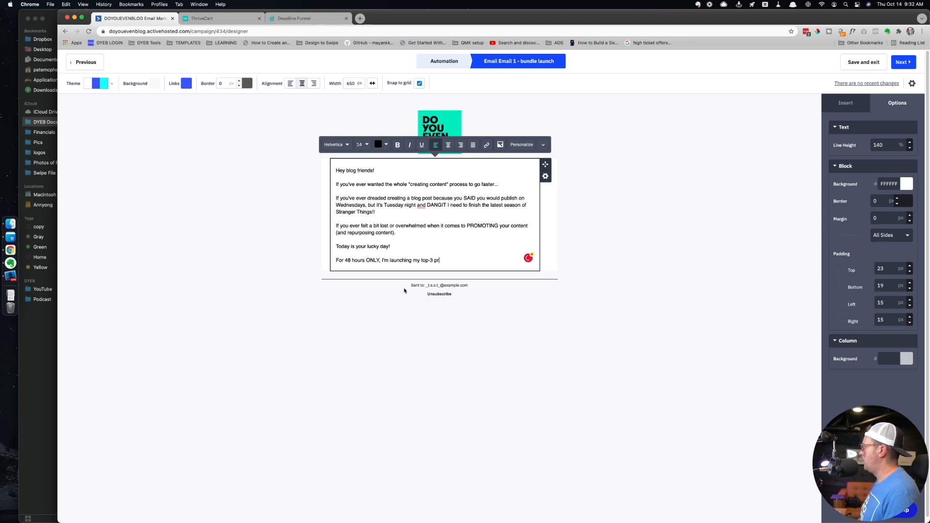
type("oductvity ")
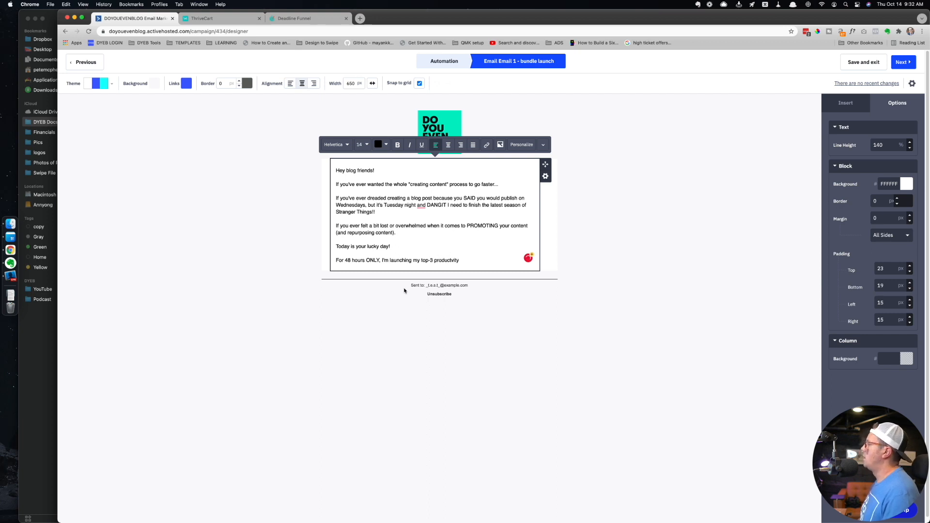
type("tools")
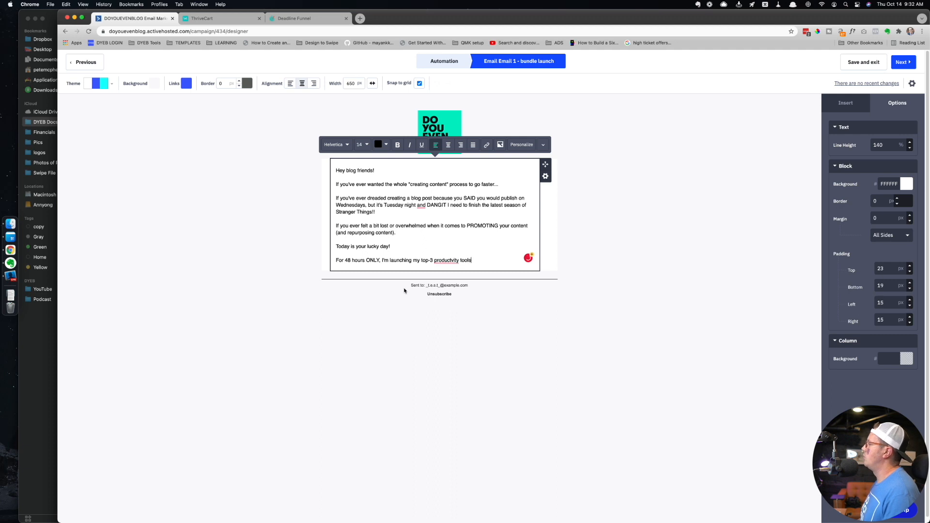
type(", resources, and course")
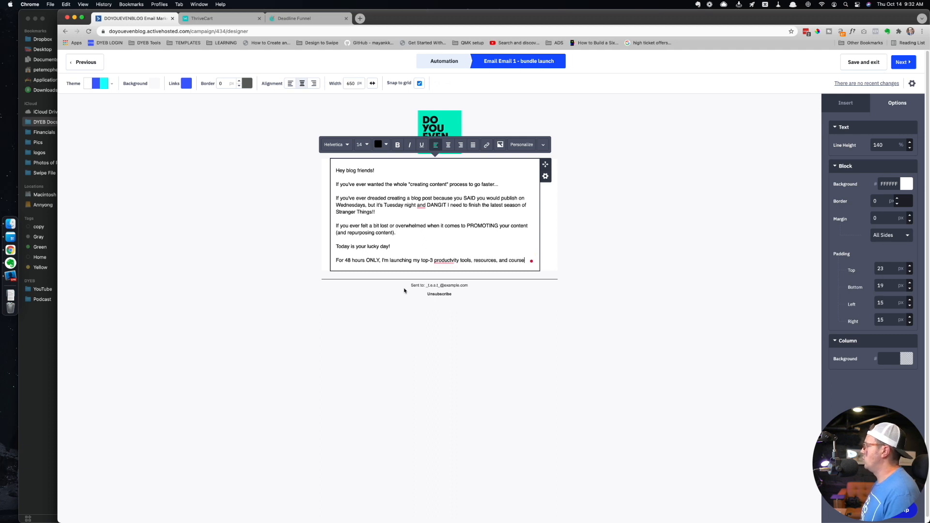
type("s--all in a")
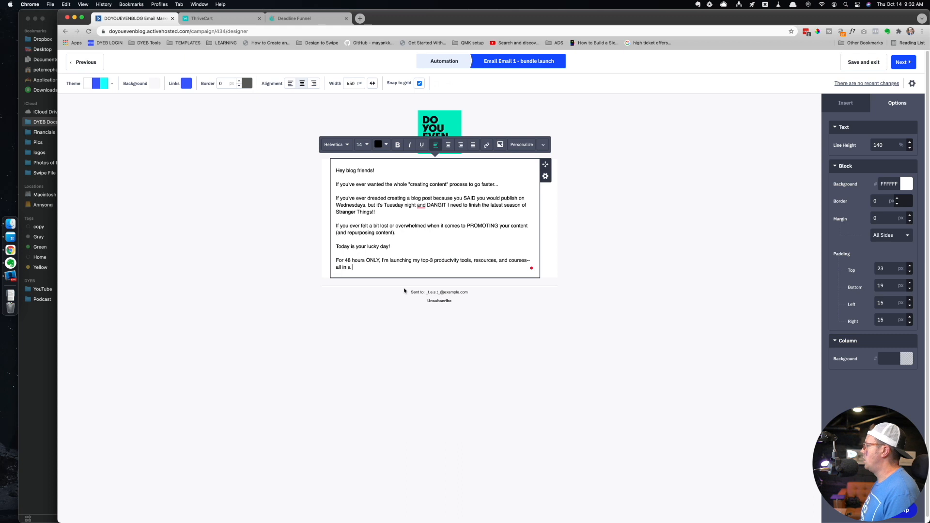
type(" $49 bundle.")
- Add the line 'Introducing the 1HR BUNDLE - Produce AND promote better content, way faster. Only $49'
key("Return")
key("Return")
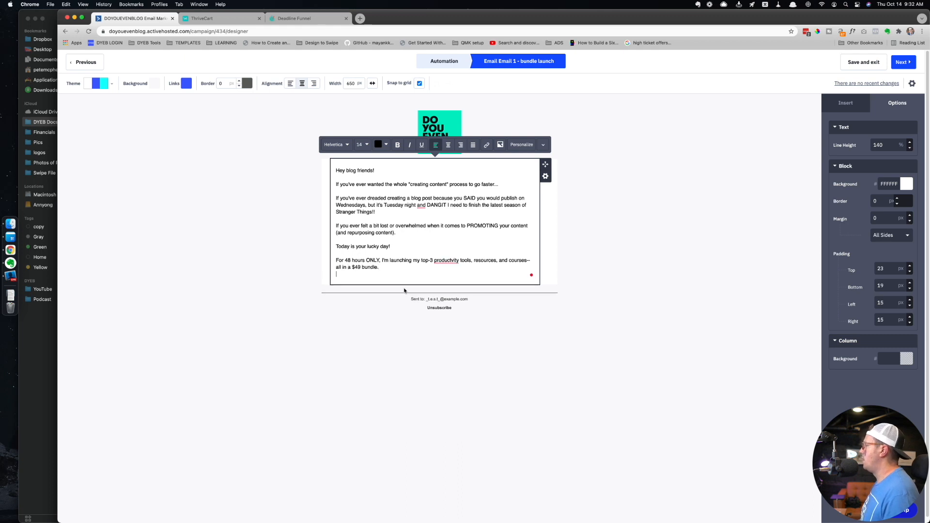
type("Introducing the 1HR")
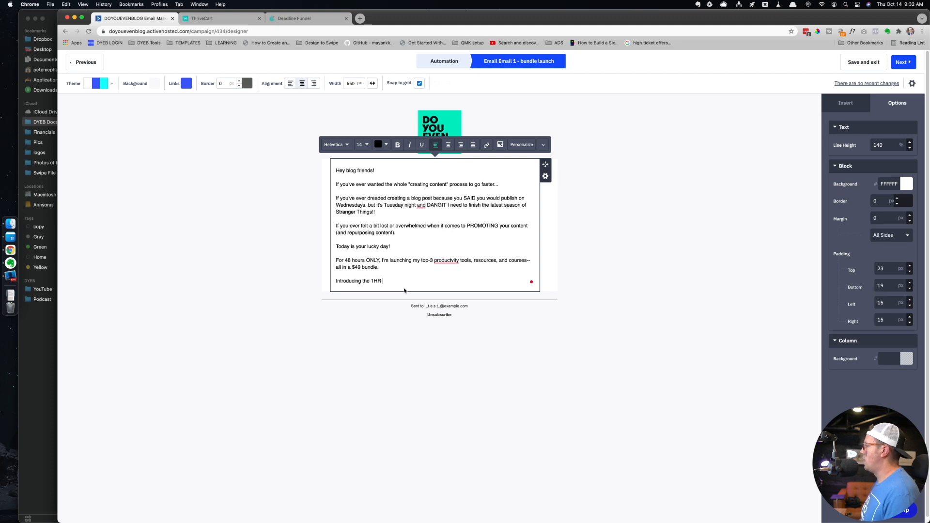
type(" BUNDLE -")
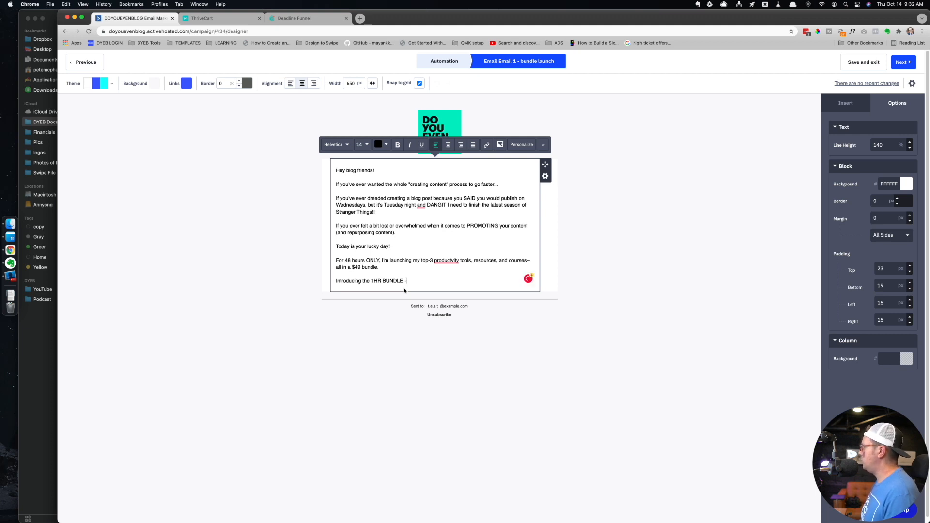
type(" Product better, content, fast")
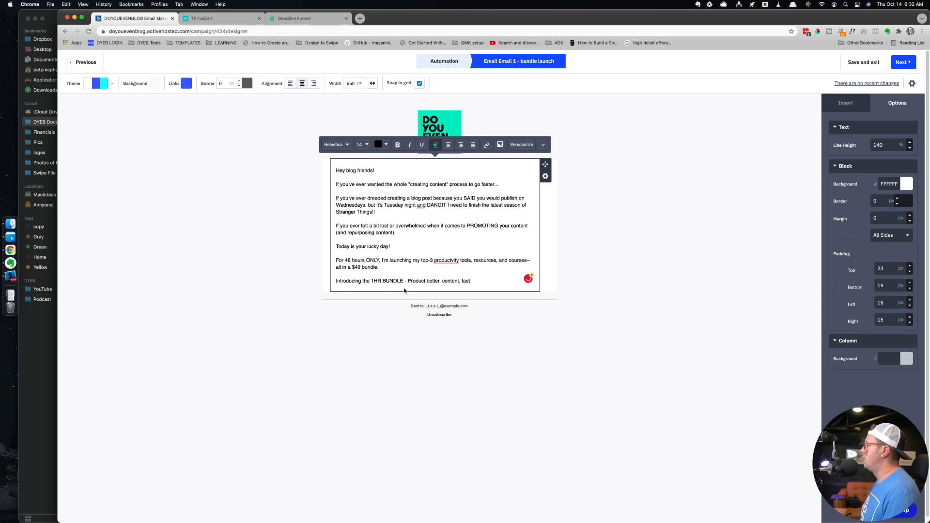
key("BackSpace")
key("BackSpace")
key("BackSpace")
key("BackSpace")
key("BackSpace")
key("BackSpace")
key("BackSpace")
key("BackSpace")
key("BackSpace")
key("BackSpace")
key("BackSpace")
key("BackSpace")
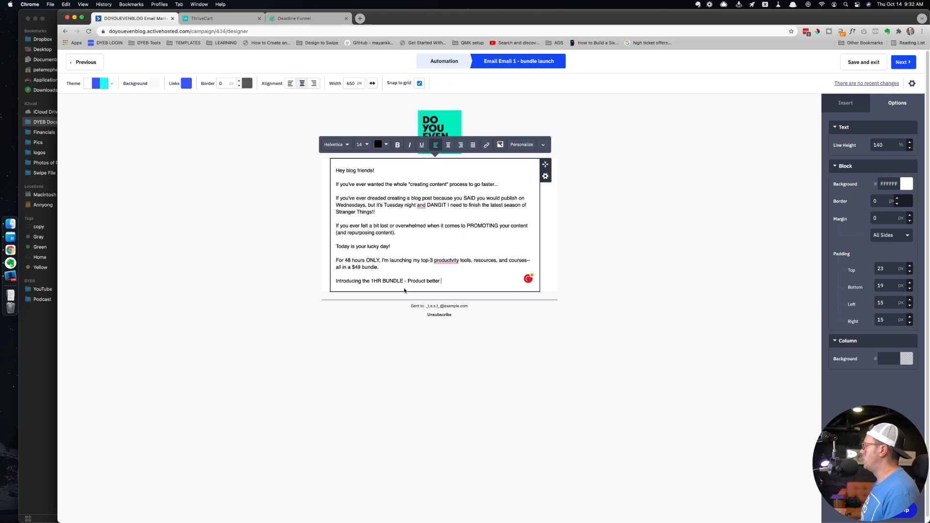
type("content, fast")
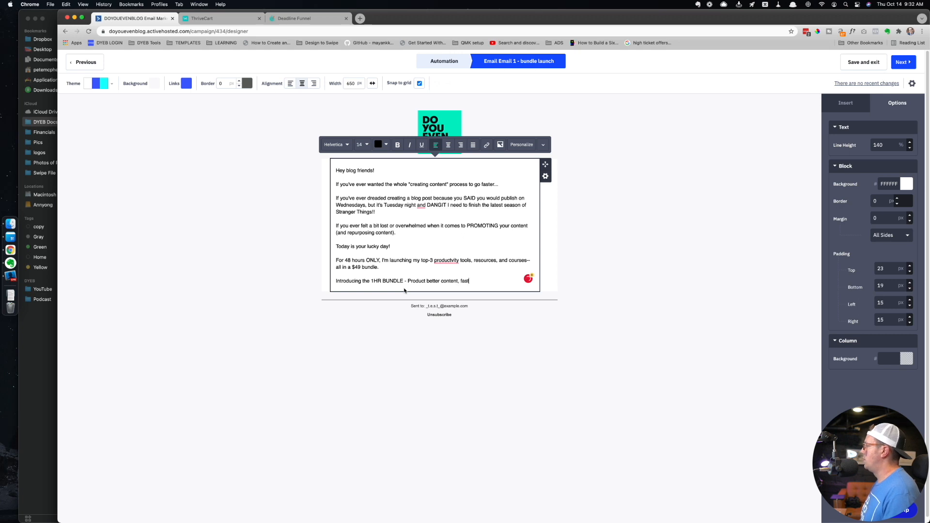
key("alt+BackSpace")
key("alt+BackSpace")
key("alt+BackSpace")
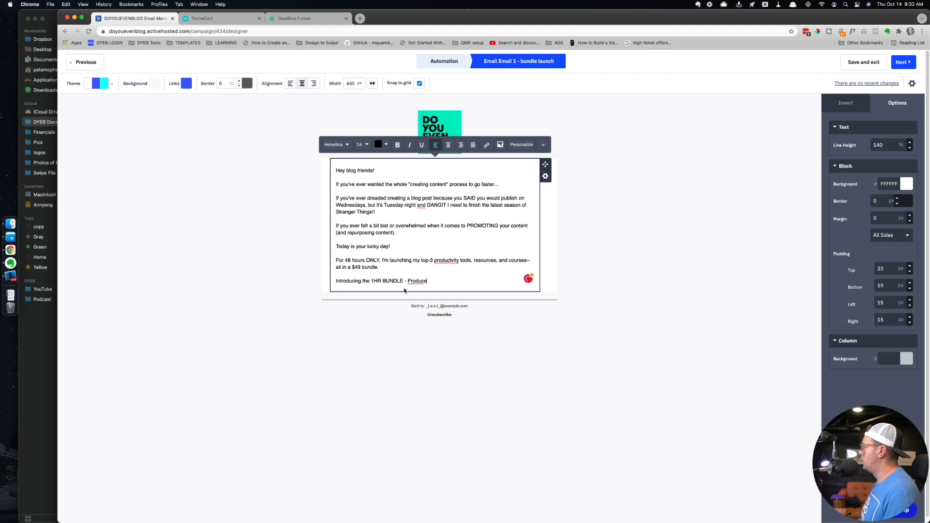
type("AND promote")
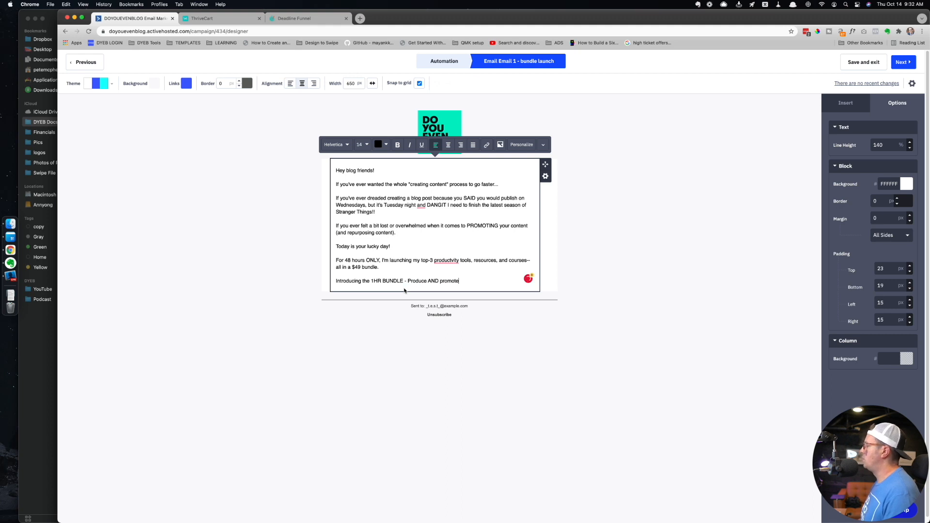
type(" better conten")
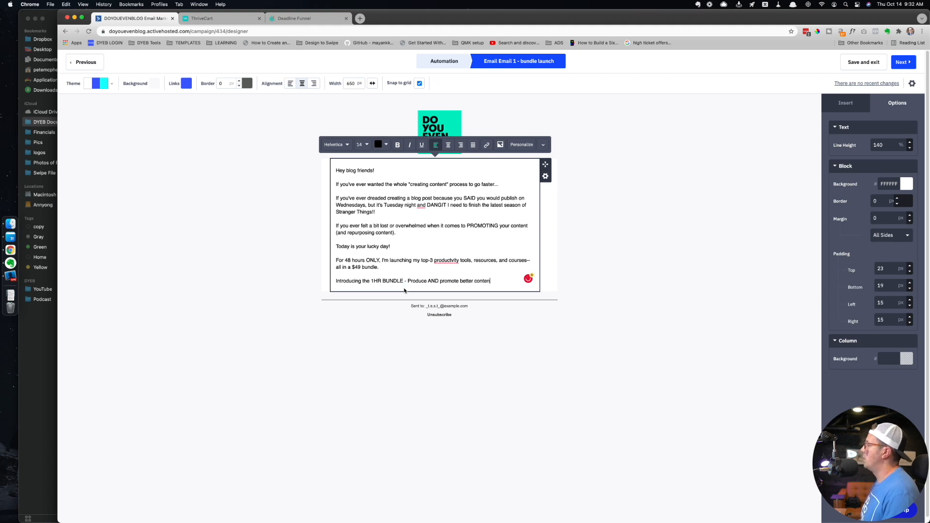
type("t, way faster.")
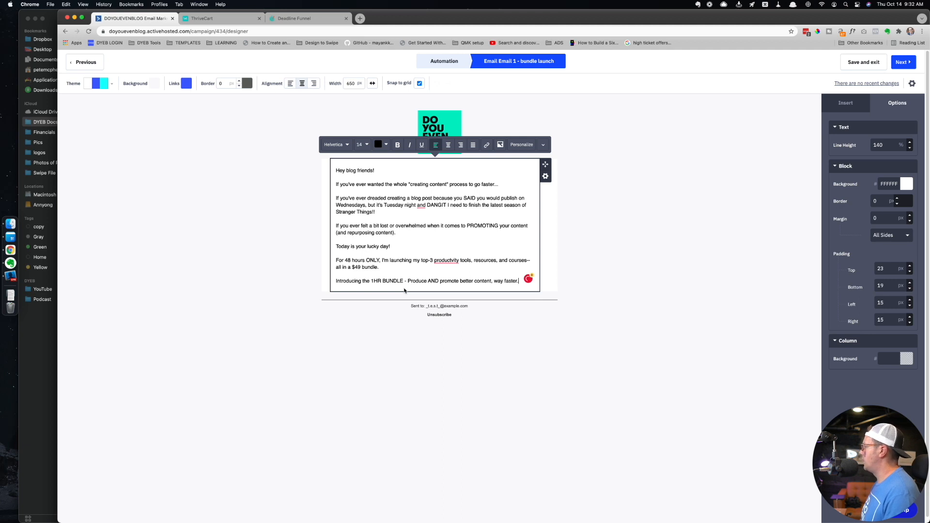
type(" Only $48")
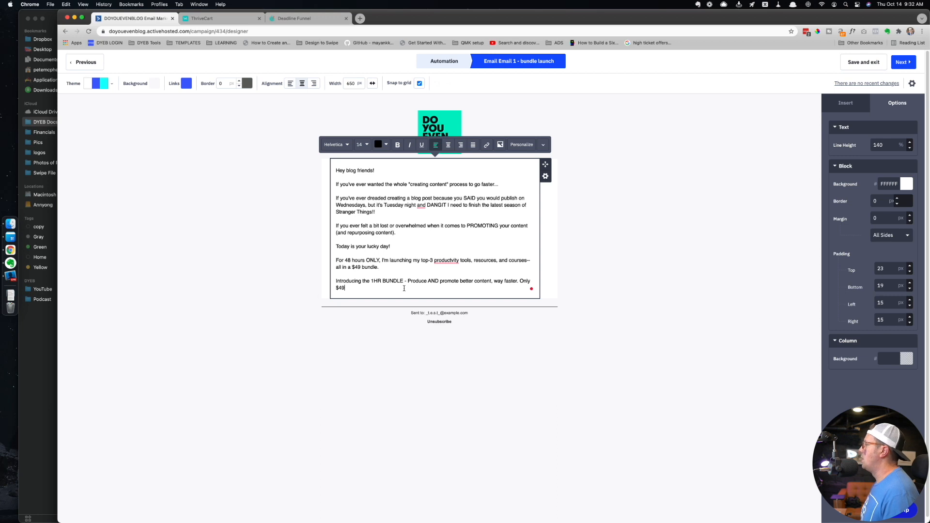
- Save the text edits and duplicate the email text block
left_click(666, 300)
left_click(430, 172)
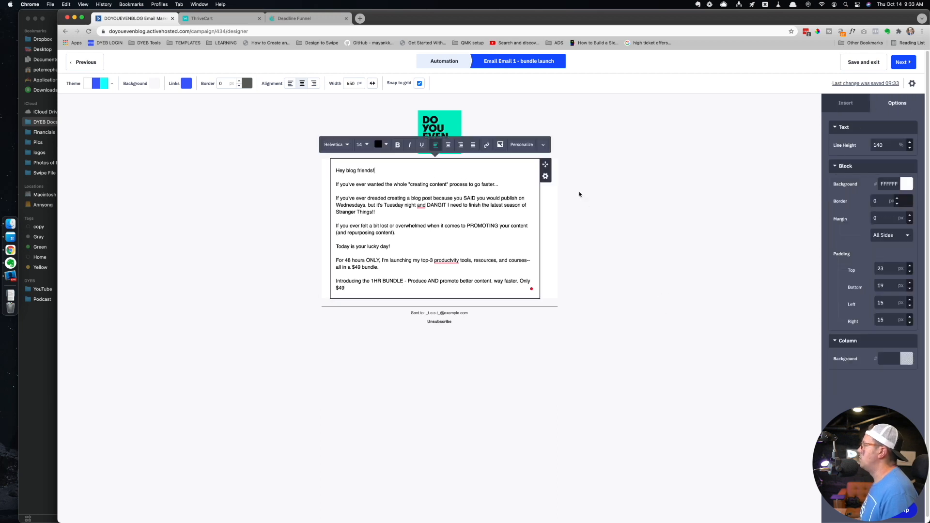
left_click(545, 176)
left_click(511, 191)
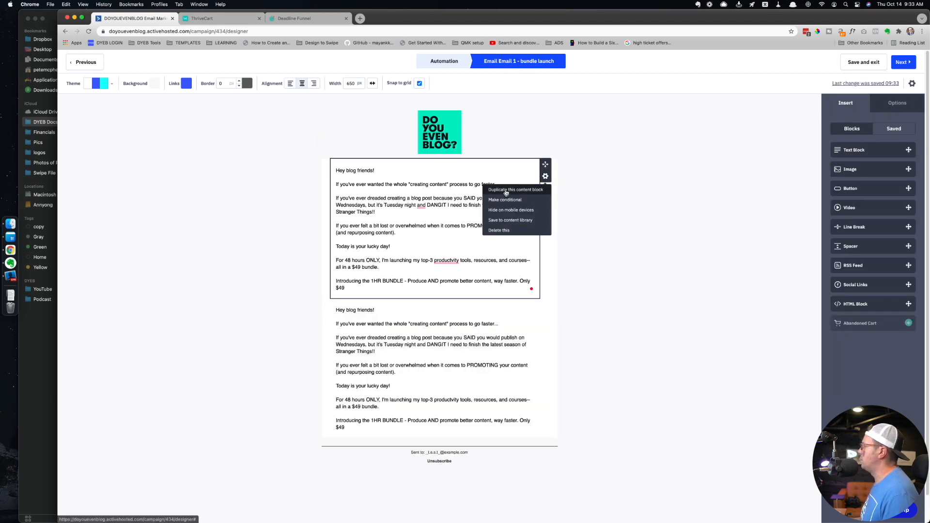
- Make the Introducing the 1HR BUNDLE line a bold, centred 21 px headline
left_click(426, 281)
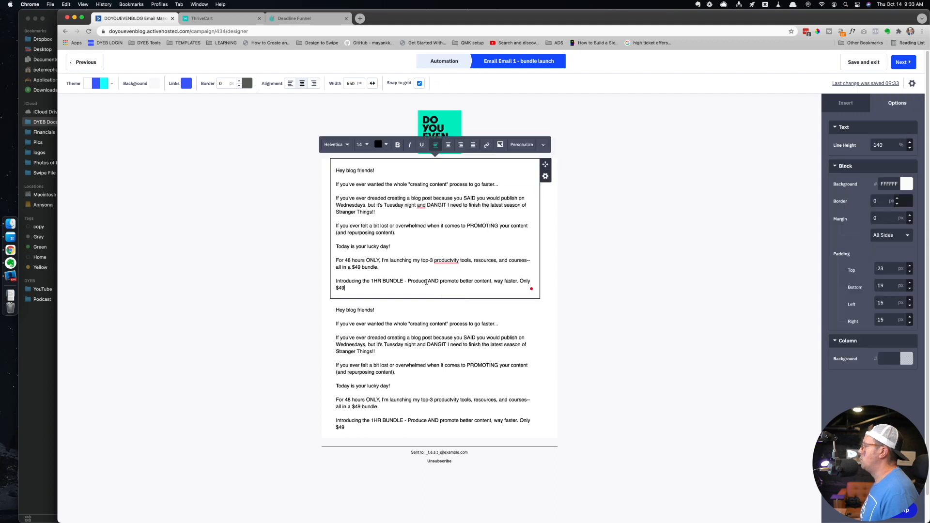
triple_click(426, 281)
key("super+b")
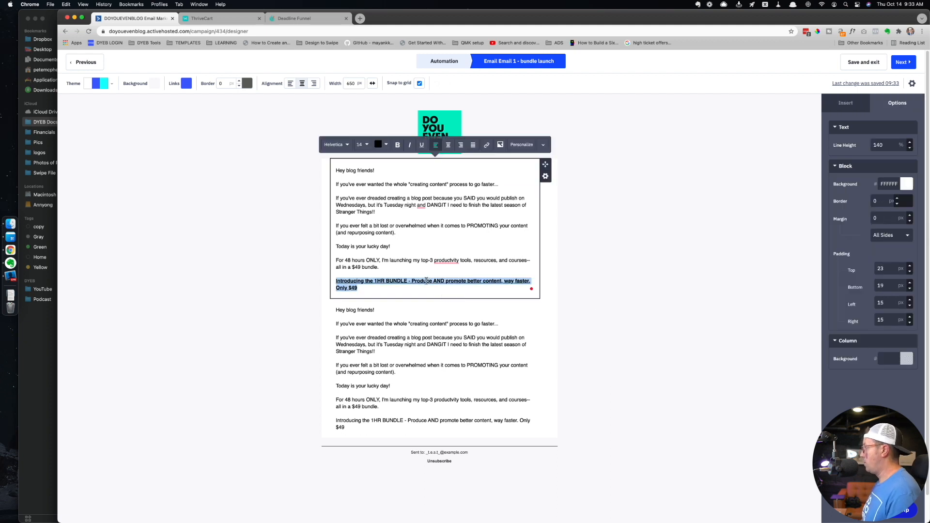
left_click(363, 145)
left_click(378, 156)
left_click(378, 157)
left_click(378, 156)
left_click(378, 157)
left_click(378, 157)
left_click(378, 157)
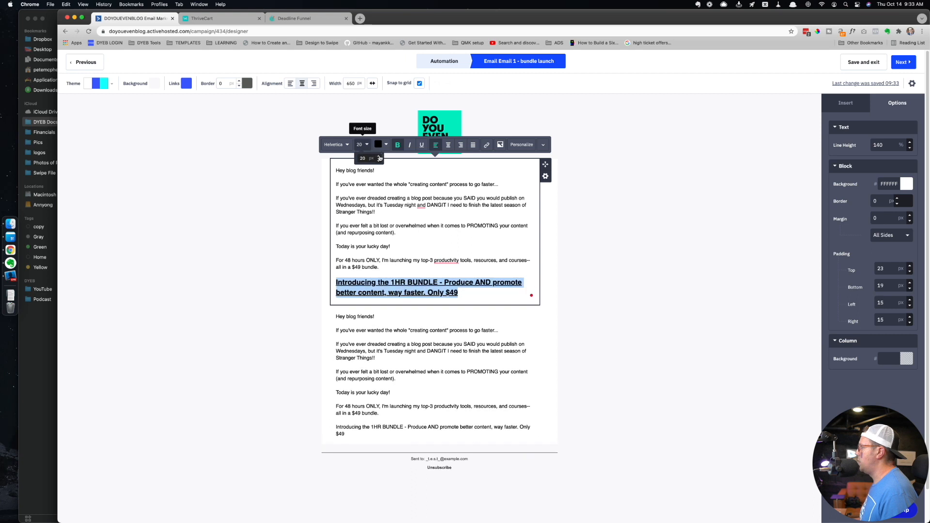
left_click(378, 157)
left_click(448, 145)
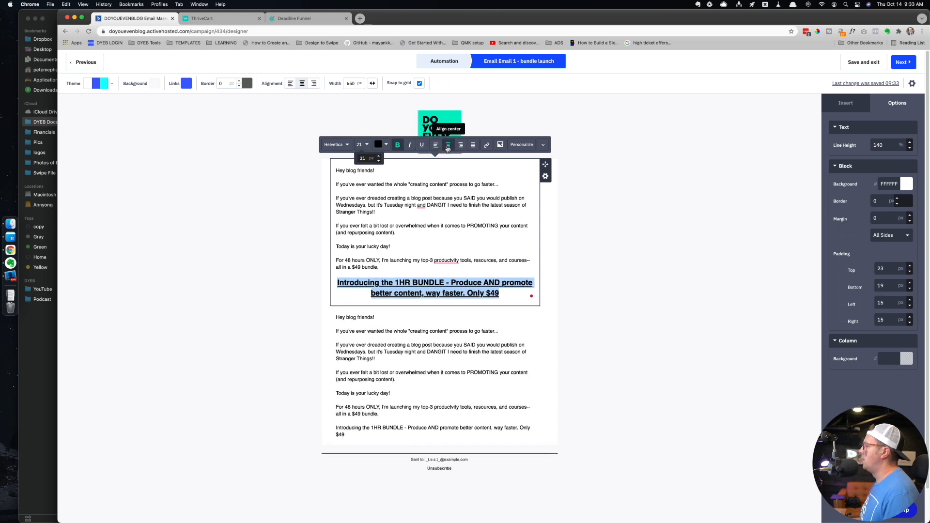
- Add an Image block below the headline containing '1hr bundle mockup.png'
left_click(609, 251)
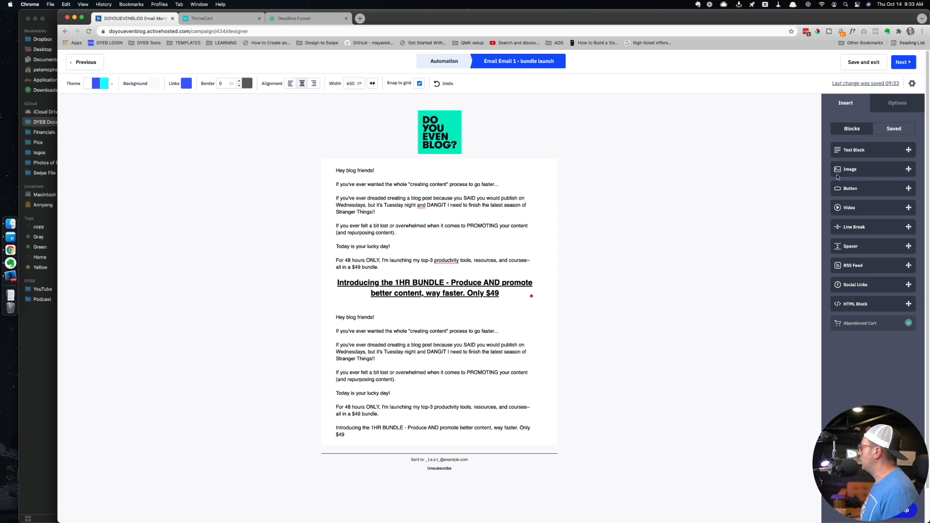
left_click_drag(872, 169, 484, 310)
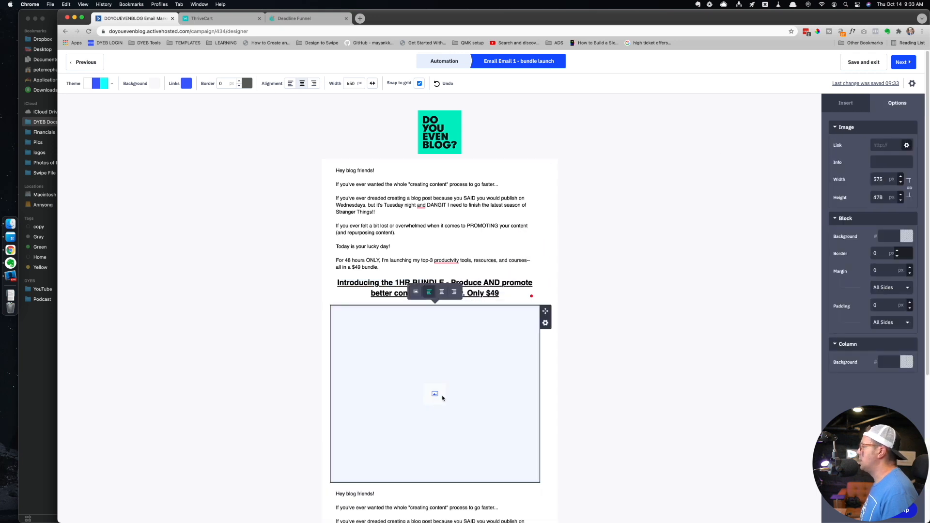
left_click(11, 236)
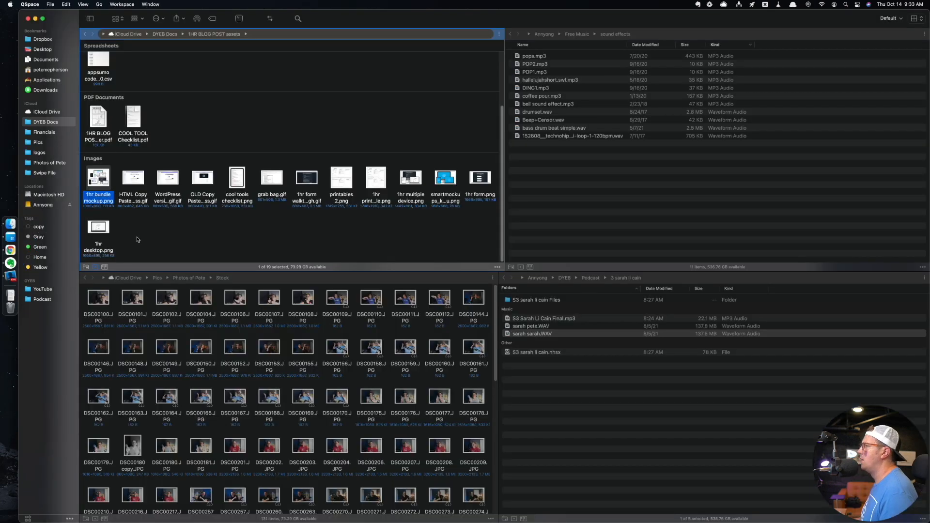
left_click_drag(98, 177, 428, 360)
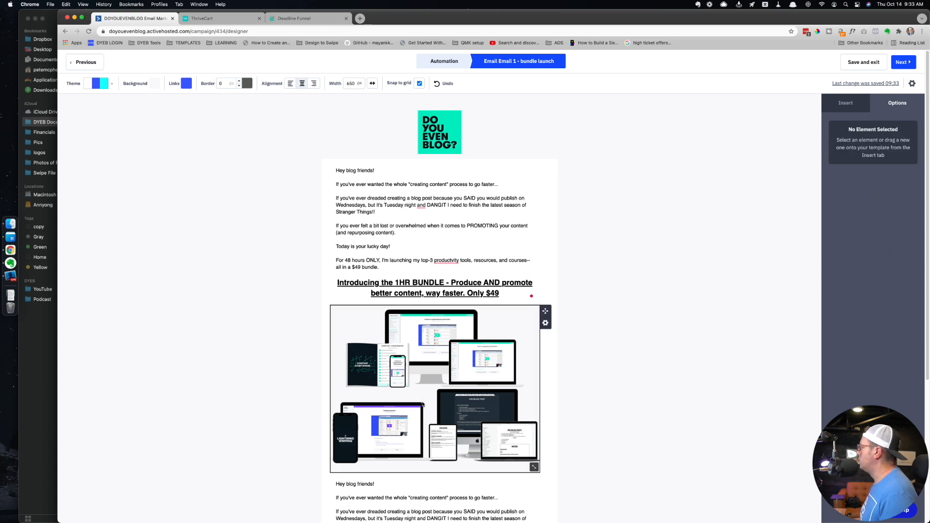
- Check the mockup image block's white FFFFFF background colour
left_click(894, 234)
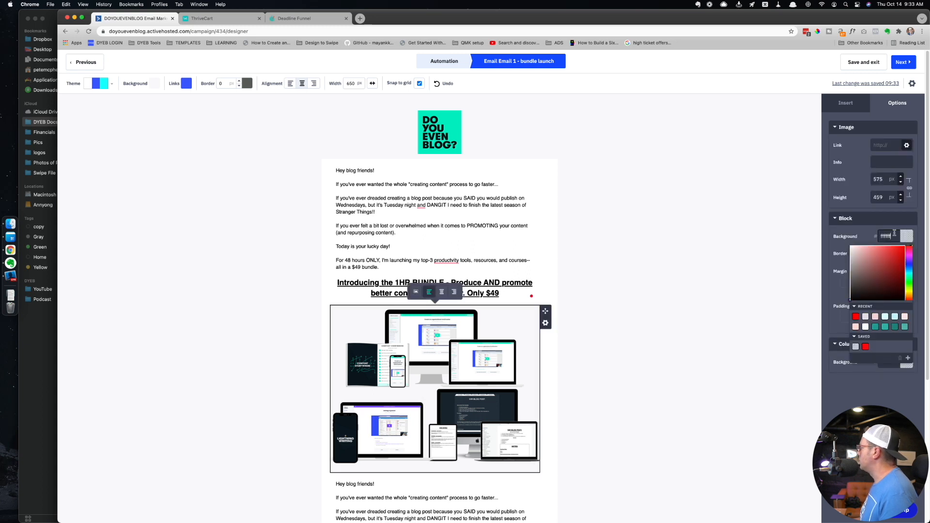
left_click(687, 326)
left_click(510, 335)
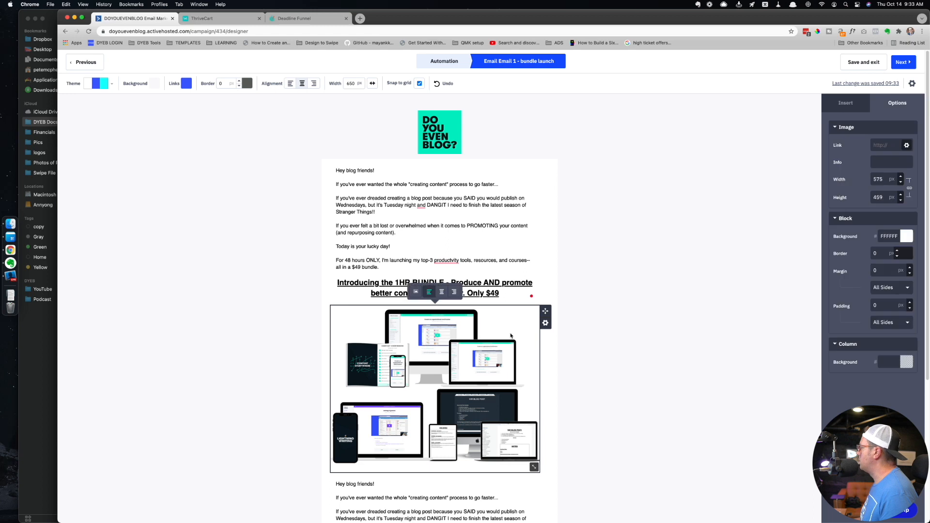
- Resize the mockup image to 444 px wide and center it under the headline
left_click(900, 181)
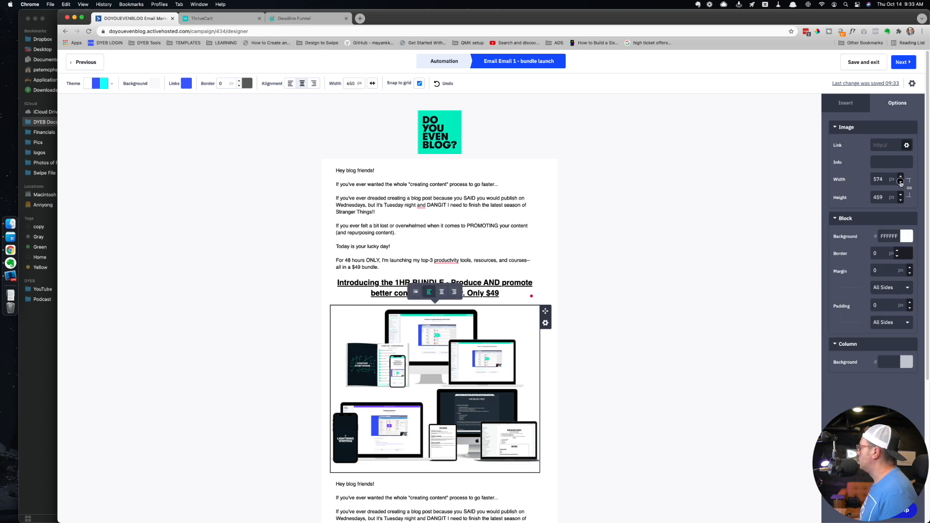
left_click(900, 181)
double_click(877, 179)
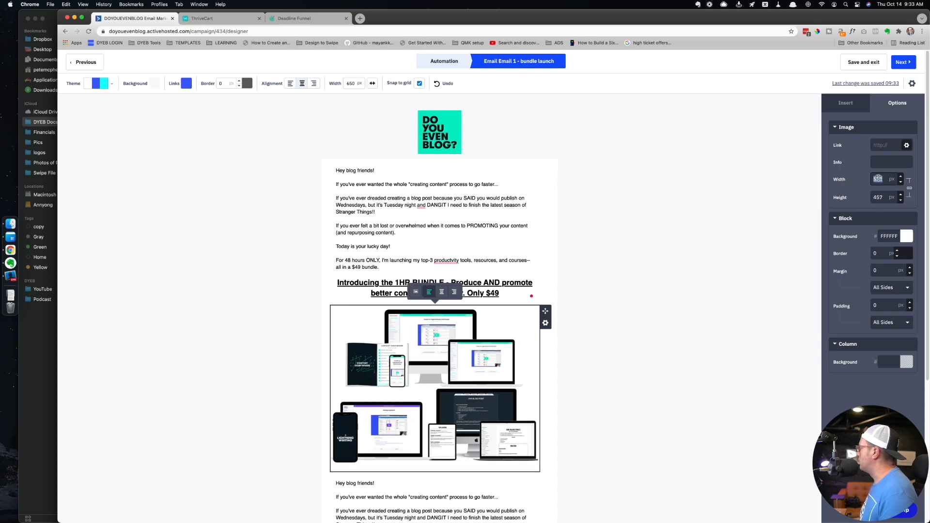
type("444")
key("Tab")
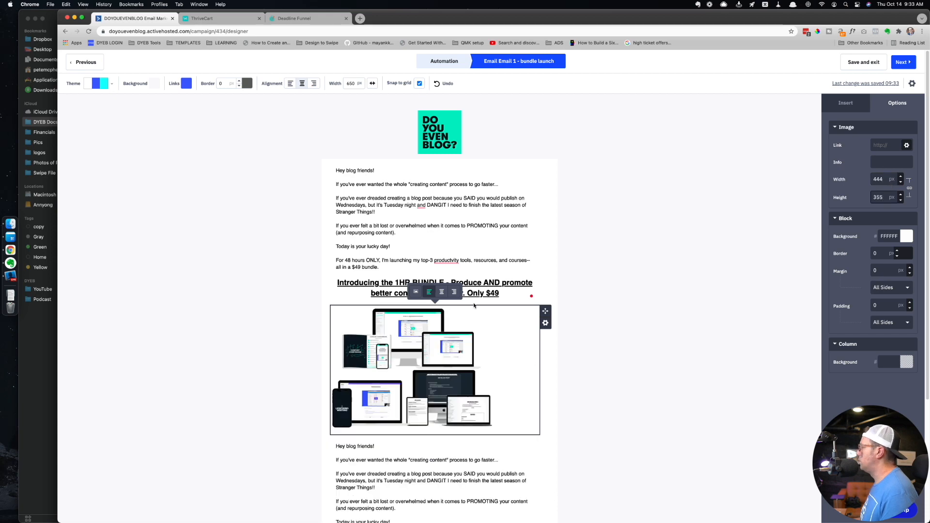
left_click(441, 291)
left_click(619, 382)
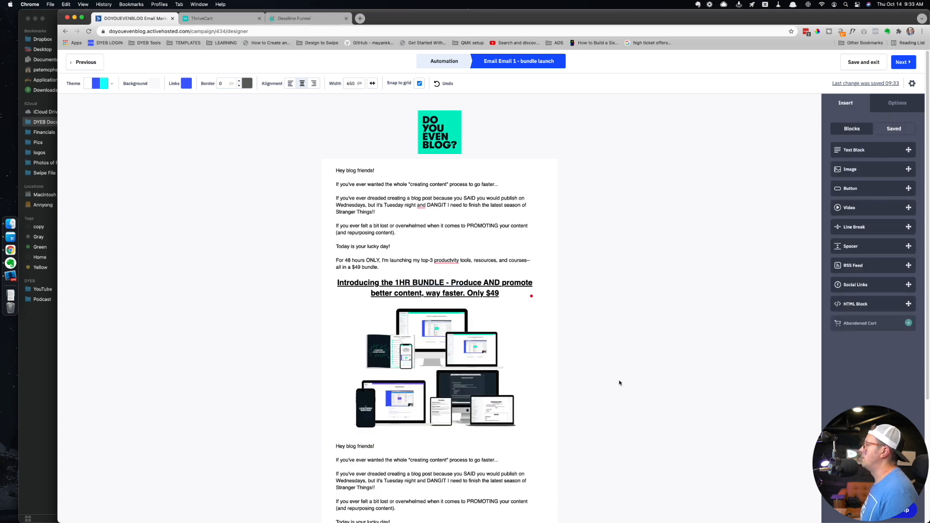
- Replace the lower text block with 'Here's what you get...' and 'Lifetime access to 1HR BLOG POST'
scroll(300, 309, "down", 4)
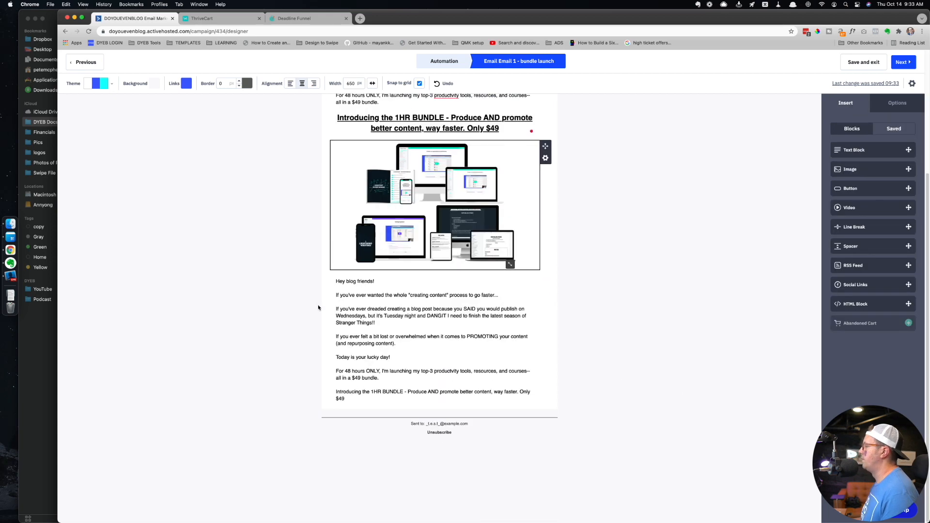
left_click(422, 327)
key("ctrl+a")
type("Her")
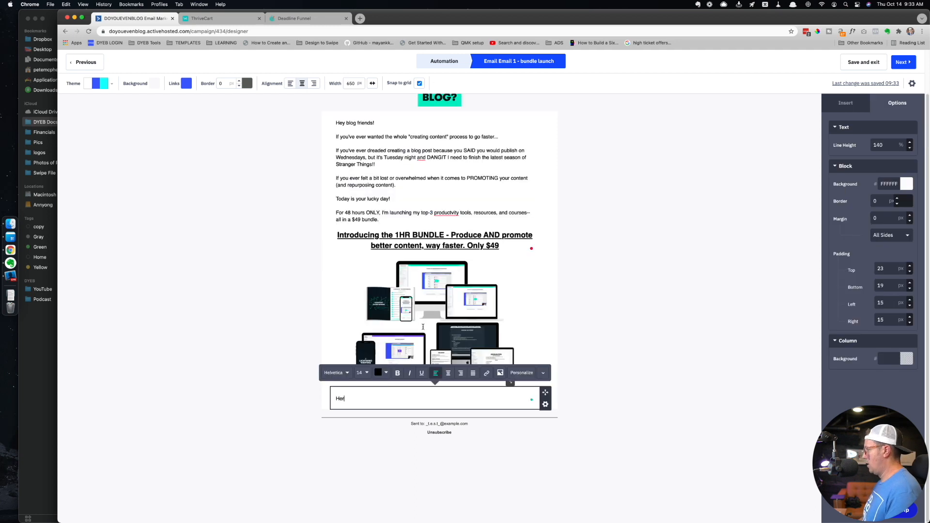
type("e's what you get")
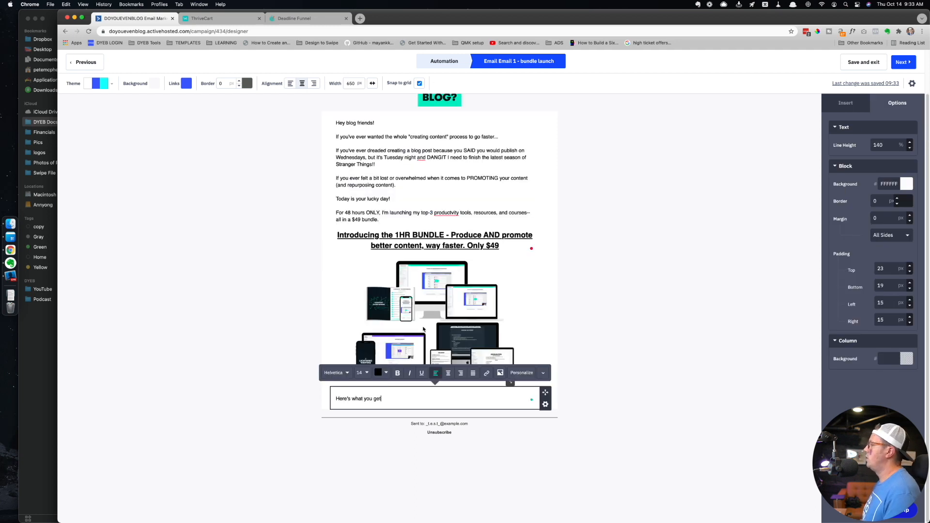
type("...")
key("Return")
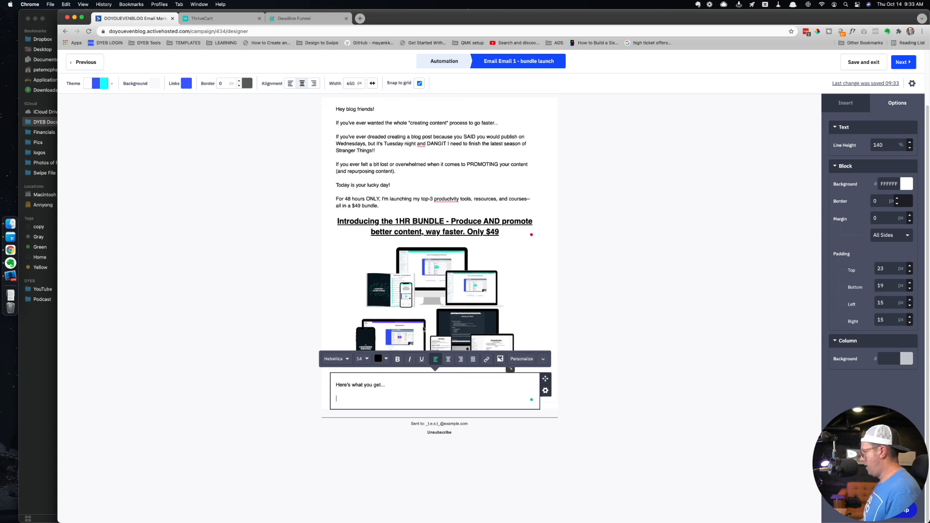
type("Lifetime acces")
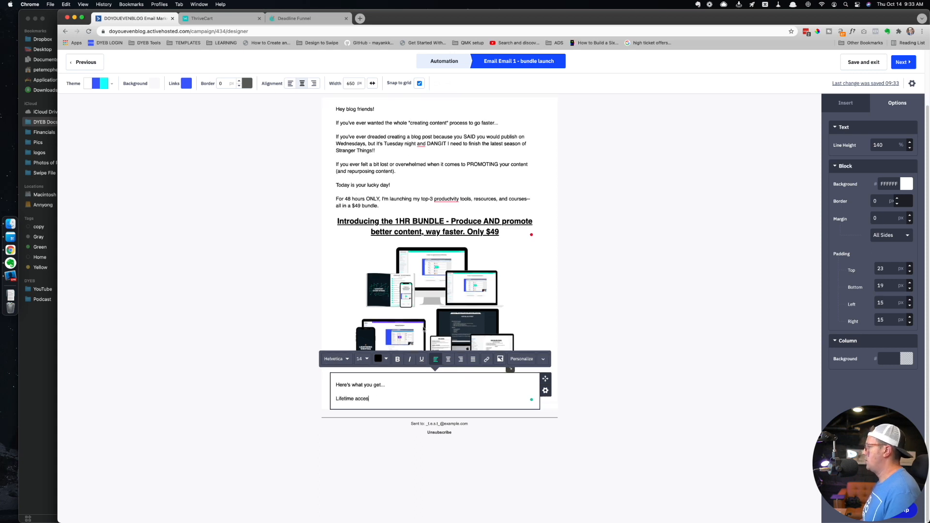
type("s to 1HR BLOG POST")
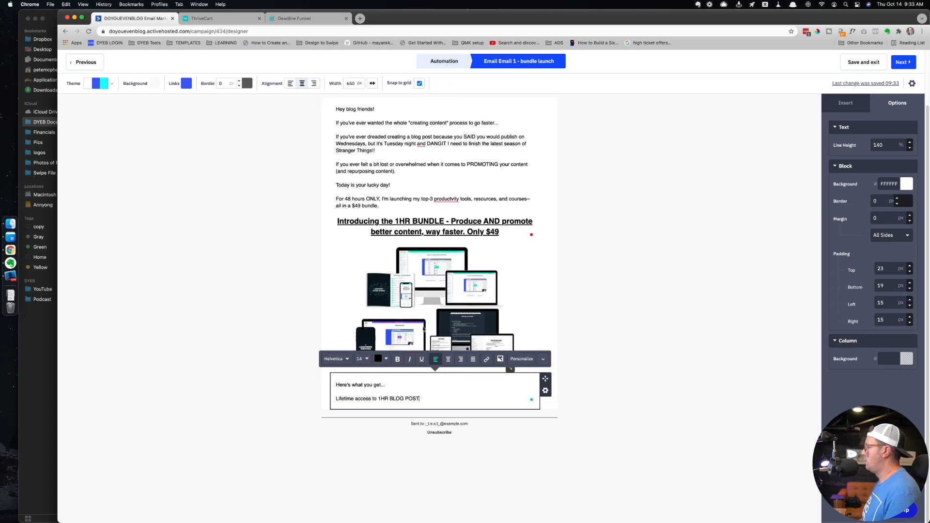
key("Return")
- Add an asdf placeholder and the 'Lifetime access to my mini-training, LIGHTNING WRITING' item, then open a new tab
type("asdf")
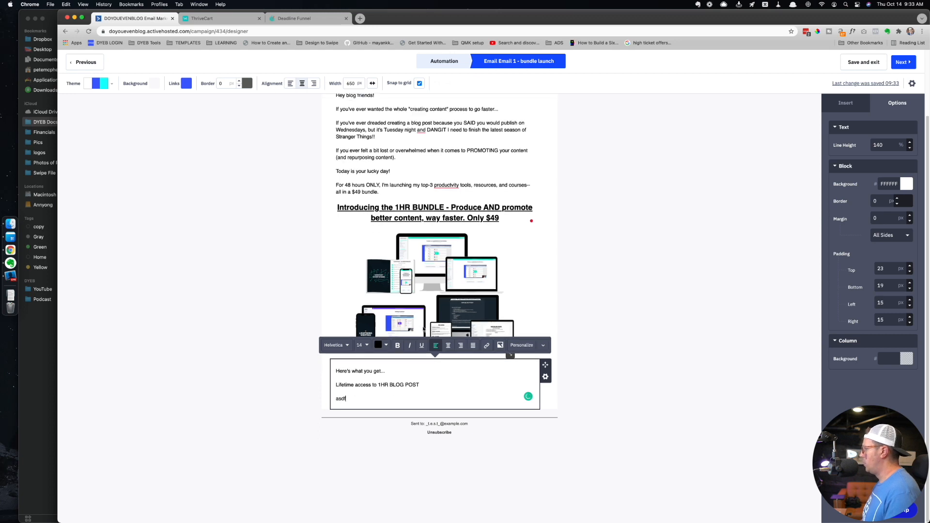
key("Return")
type("Lifetime a")
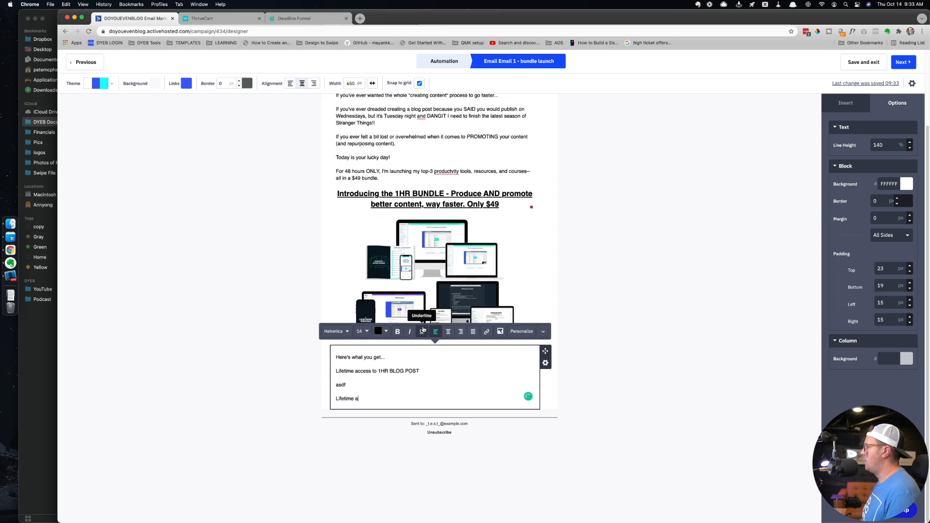
type("ccess to ")
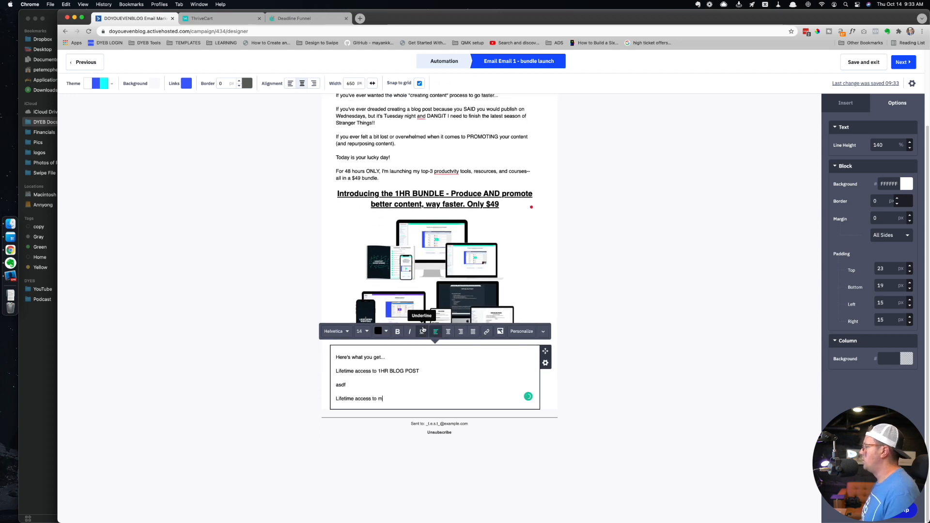
type("my mini-training, ")
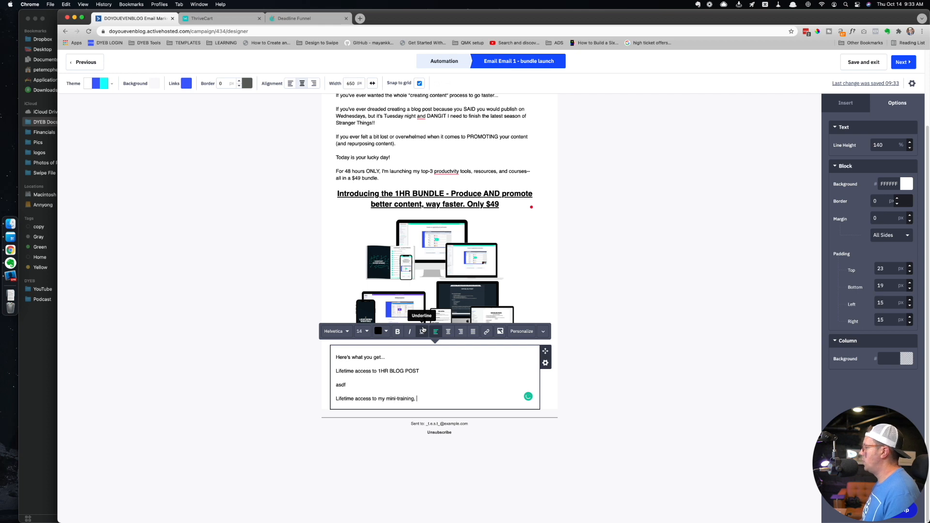
type("LIGHTNING WRITING :B")
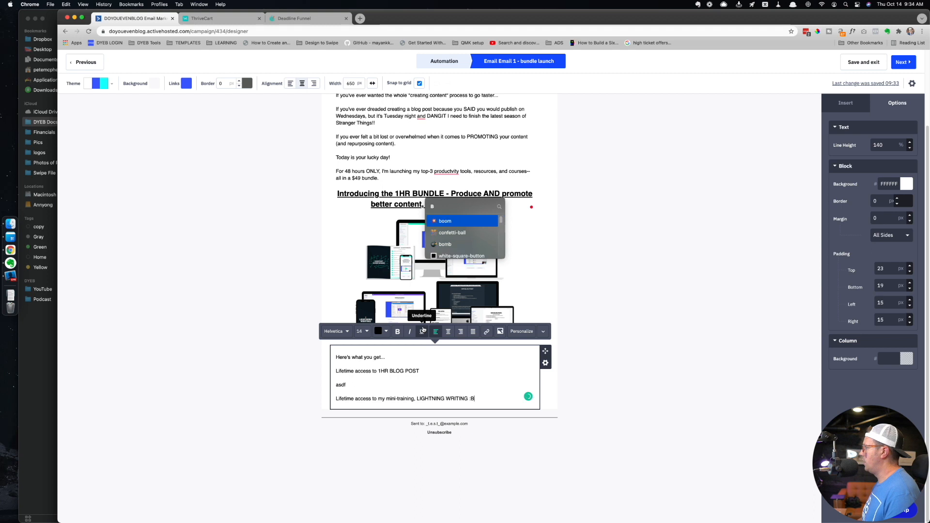
type(":li")
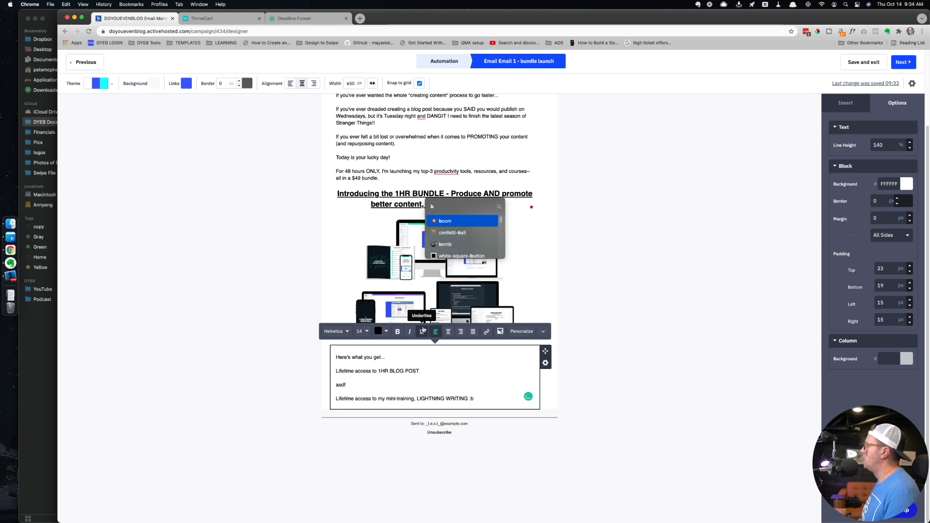
type("ght")
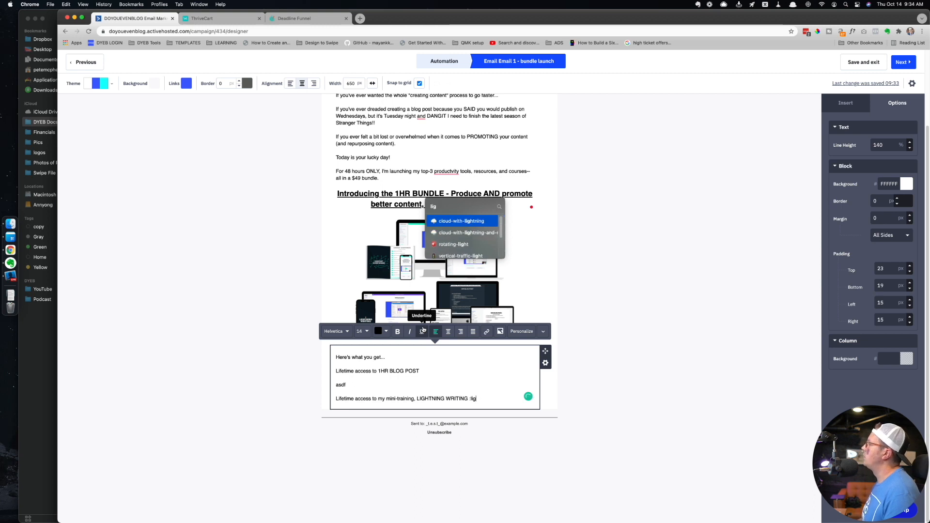
key("BackSpace")
key("BackSpace")
key("BackSpace")
type("ele")
key("BackSpace")
key("BackSpace")
key("BackSpace")
key("BackSpace")
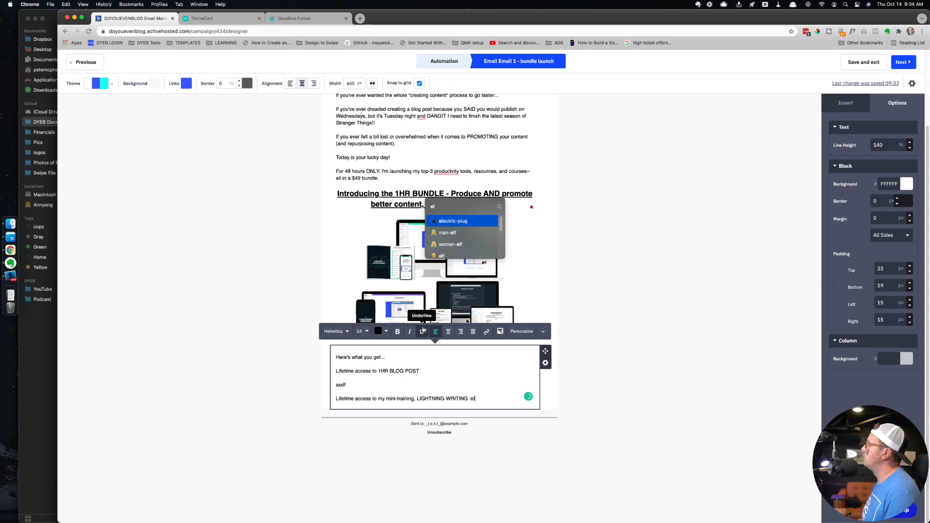
key("super+t")
- Load emojipedia.org and search for 'lightning bolt'
type("emojipedia.org")
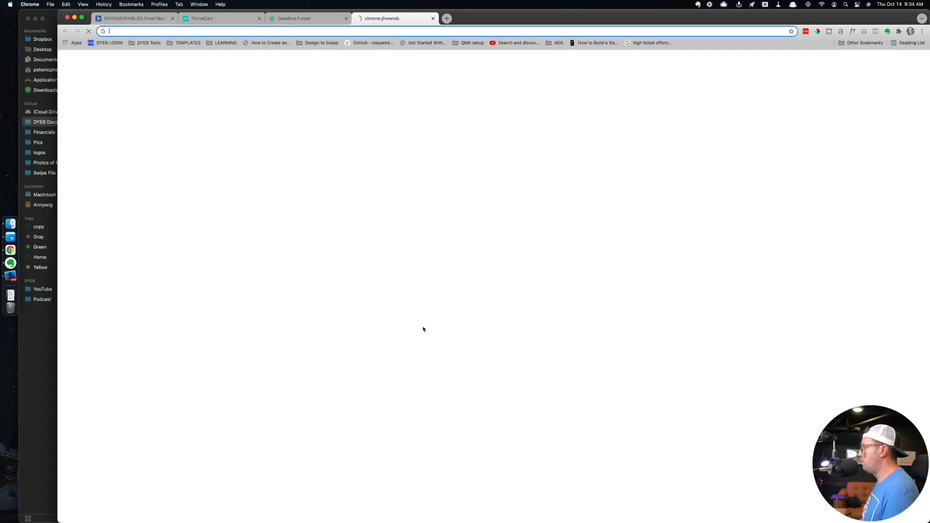
key("Return")
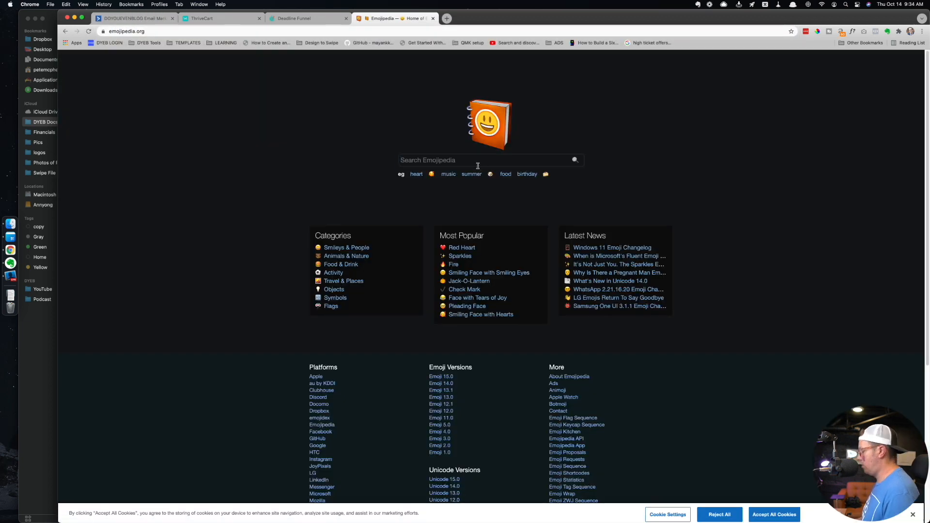
left_click(478, 166)
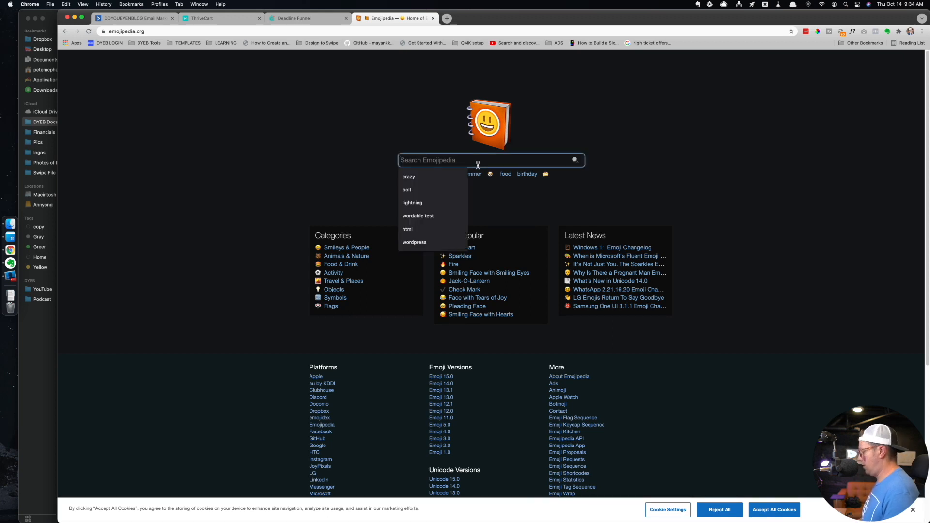
type("lightning bnu")
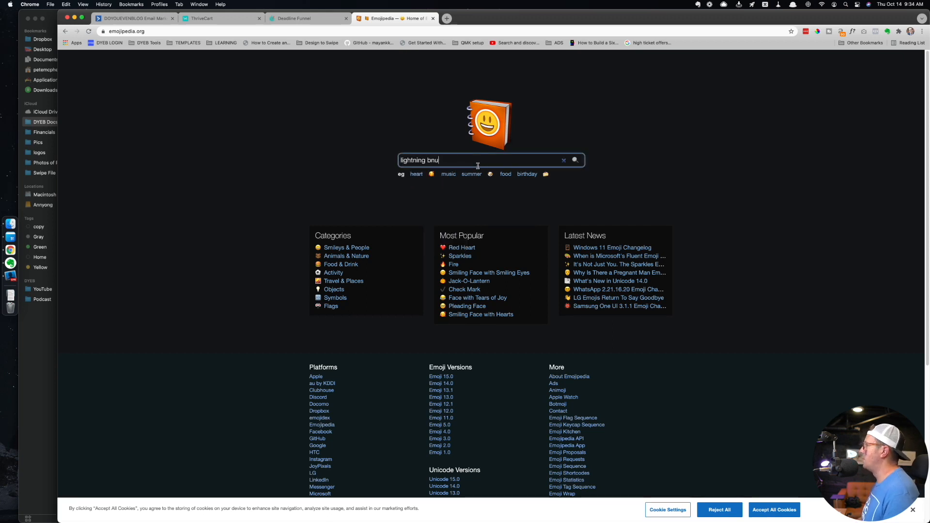
key("BackSpace")
key("BackSpace")
type("olt")
key("Return")
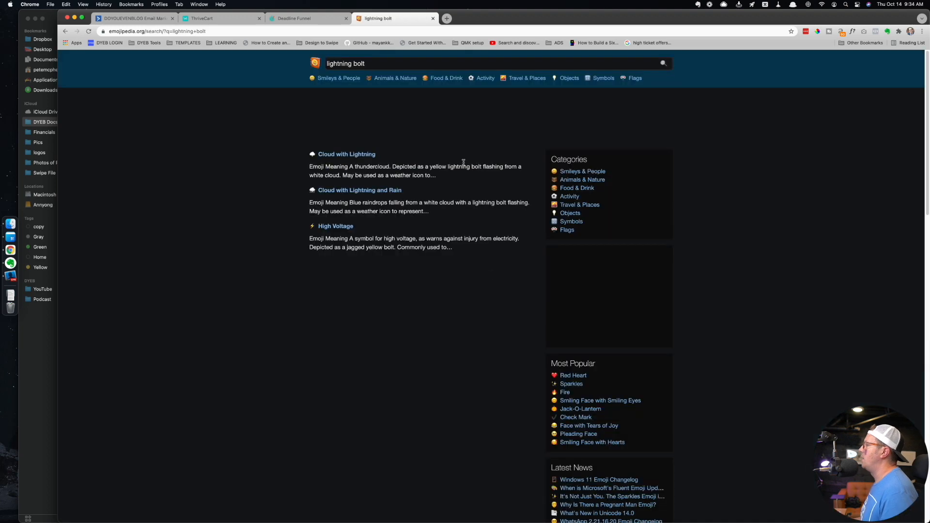
- Copy the High Voltage ⚡ emoji, close the tab, and place the cursor after LIGHTNING WRITING
left_click(338, 226)
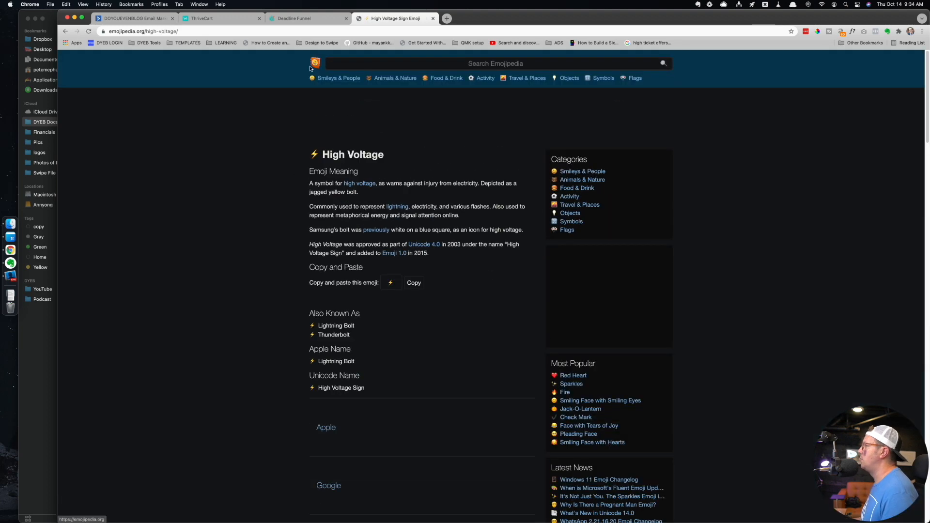
left_click(414, 284)
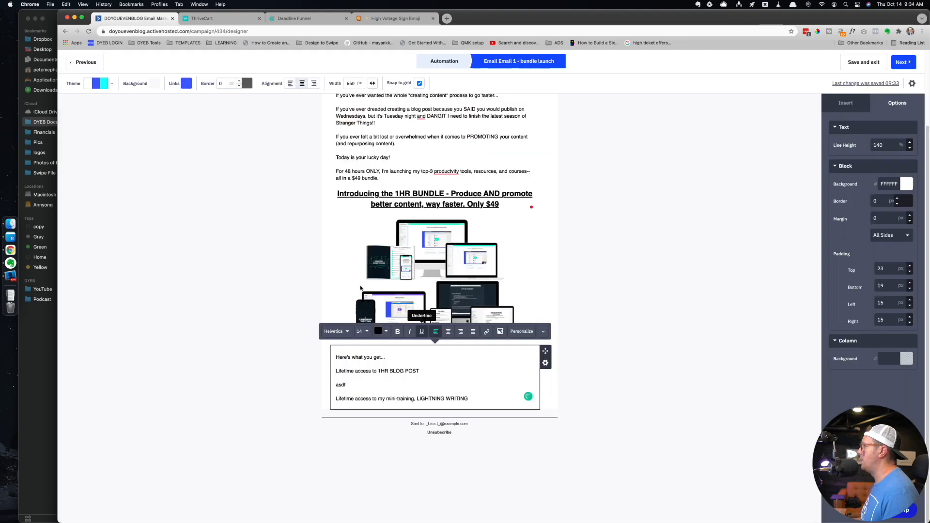
key("super+w")
left_click(478, 395)
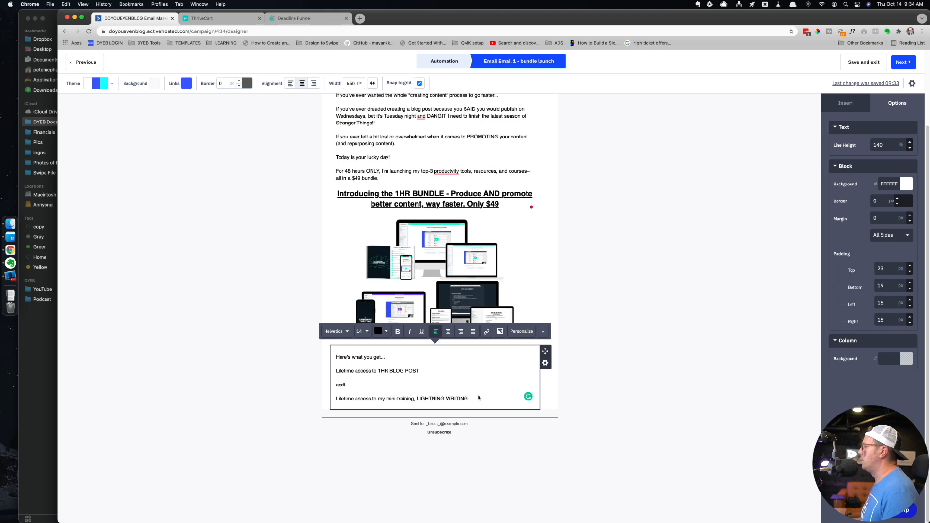
- Paste the ⚡ emoji after LIGHTNING WRITING and add an asdf placeholder line
key("super+v")
key("Return")
type("asdf")
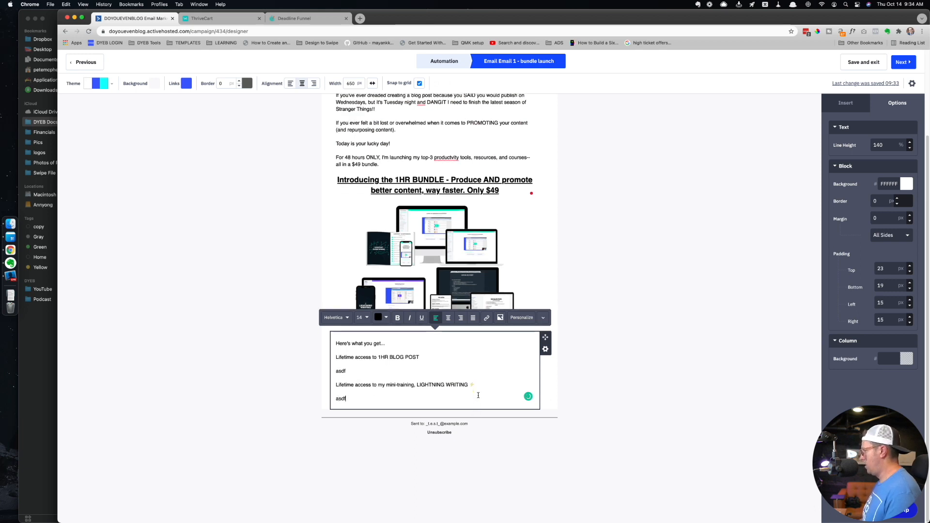
key("Return")
- Add 'Lifetime access to my premium course on content promotion and repurposing, CONTENT EVERYWHERE' with an asdf placeholder
type("Lifetime ")
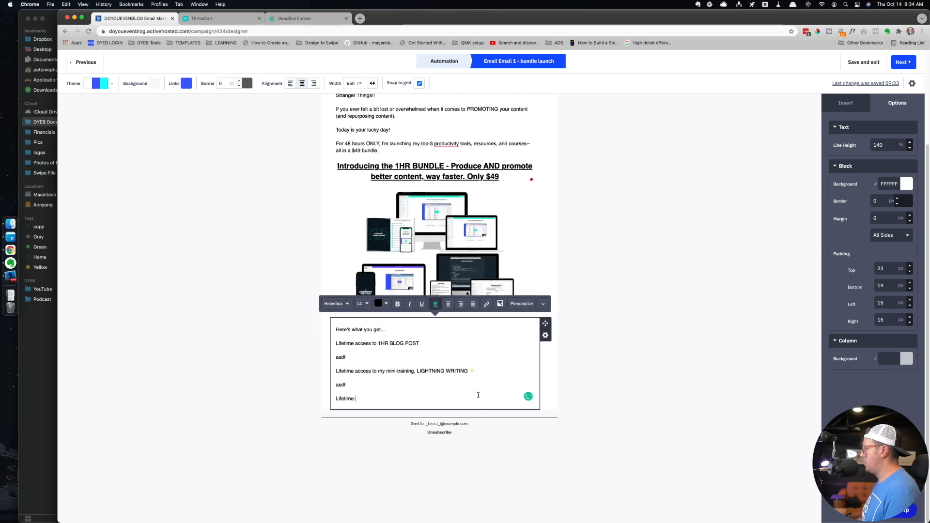
type("cccess to m")
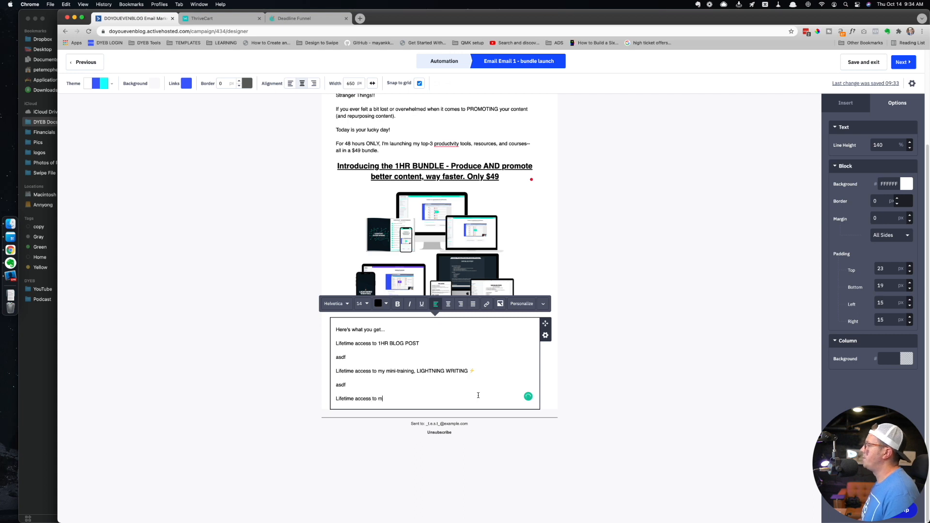
type("y premium cour")
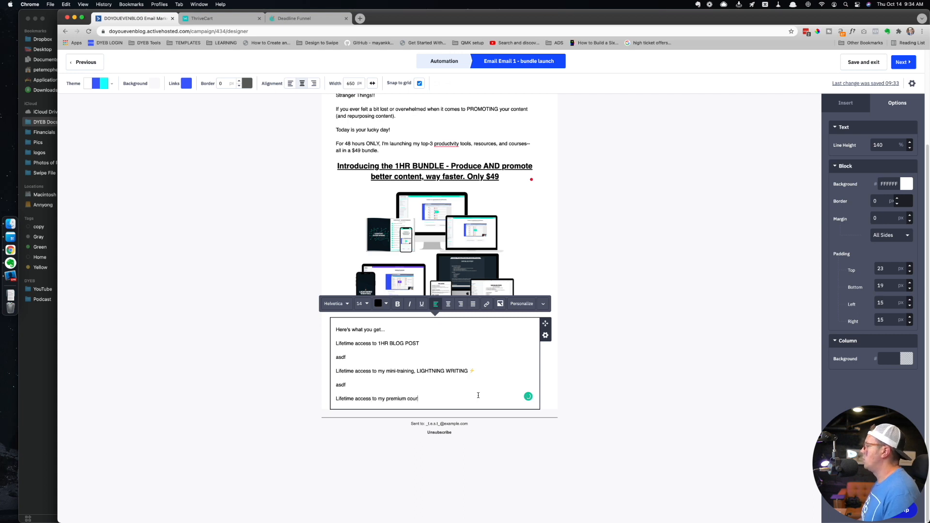
key("BackSpace")
key("BackSpace")
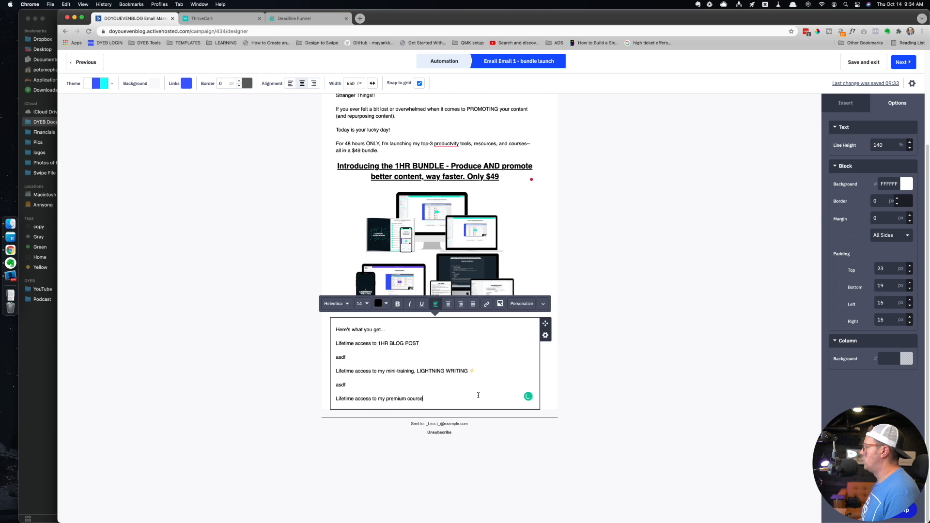
type("on content promotion and repurp")
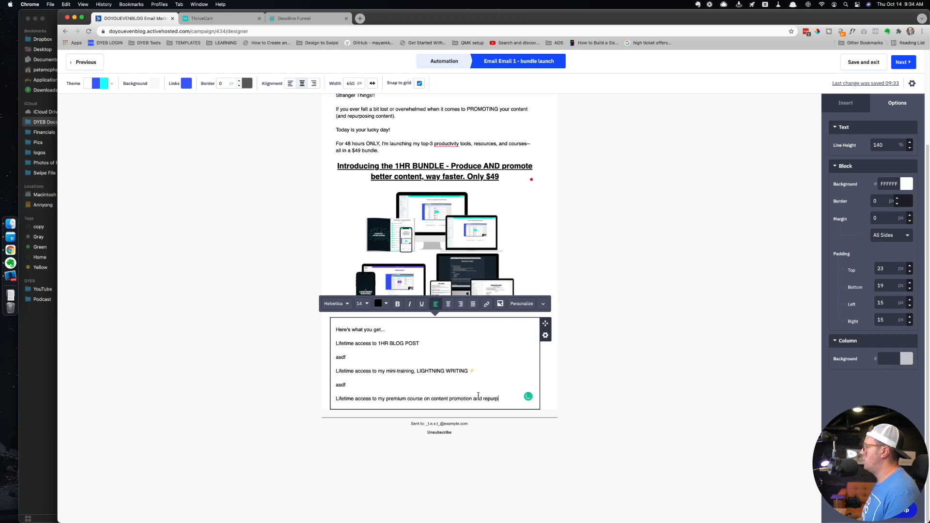
type("osing, ")
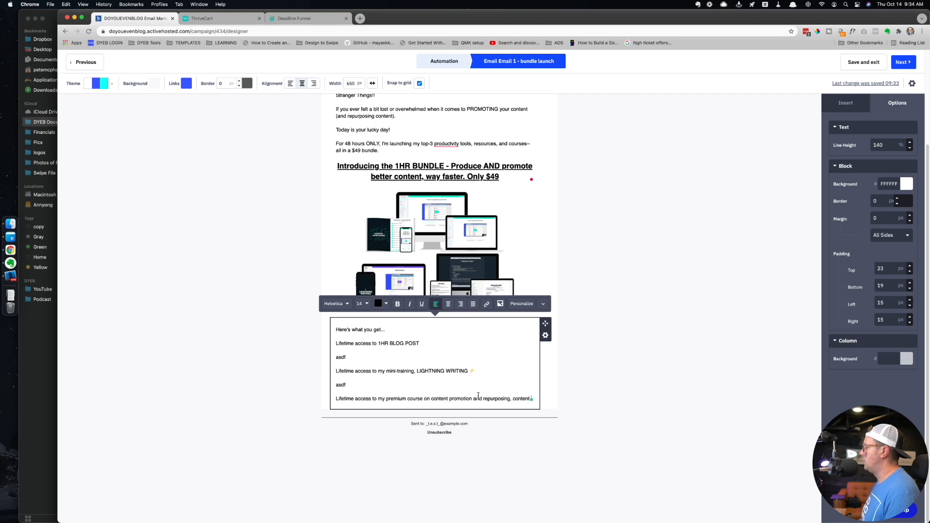
type("cont")
key("BackSpace")
key("BackSpace")
key("BackSpace")
key("BackSpace")
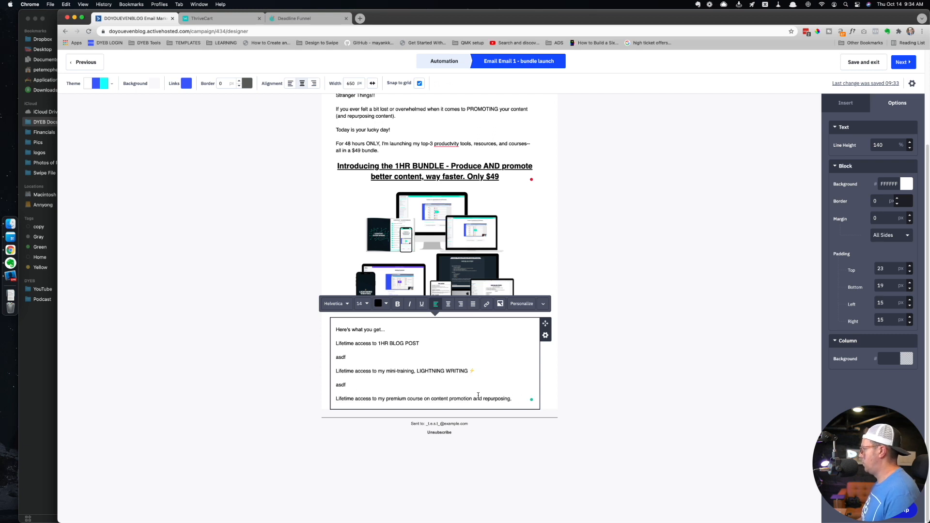
type("CONTENT ")
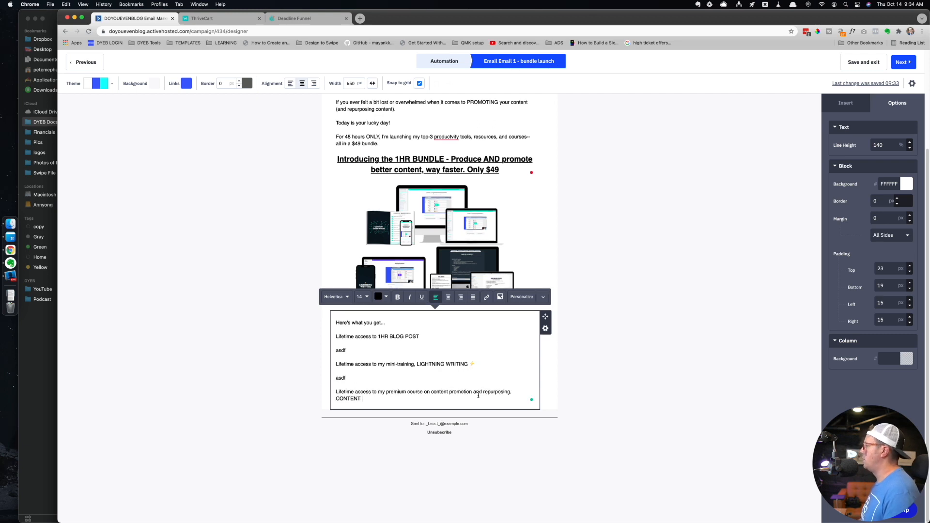
type("EVERYWHERE")
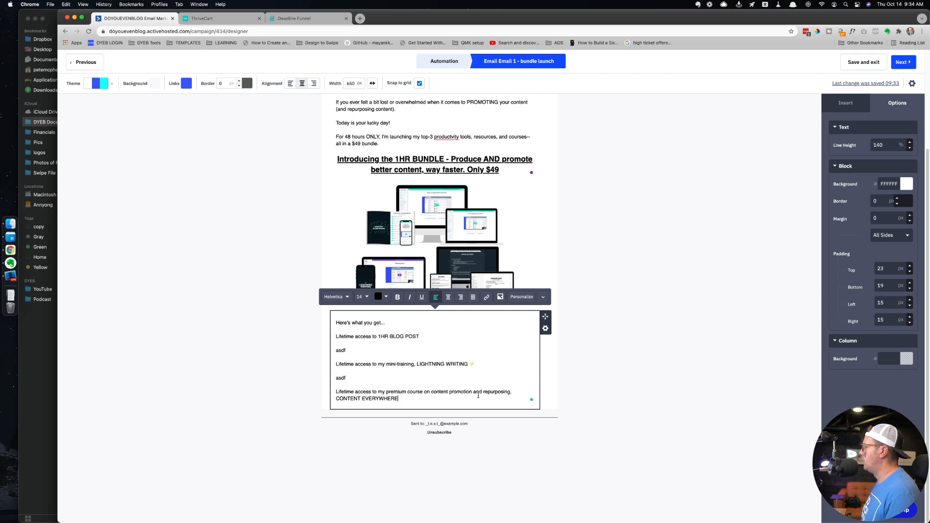
key("Return")
type("asdf")
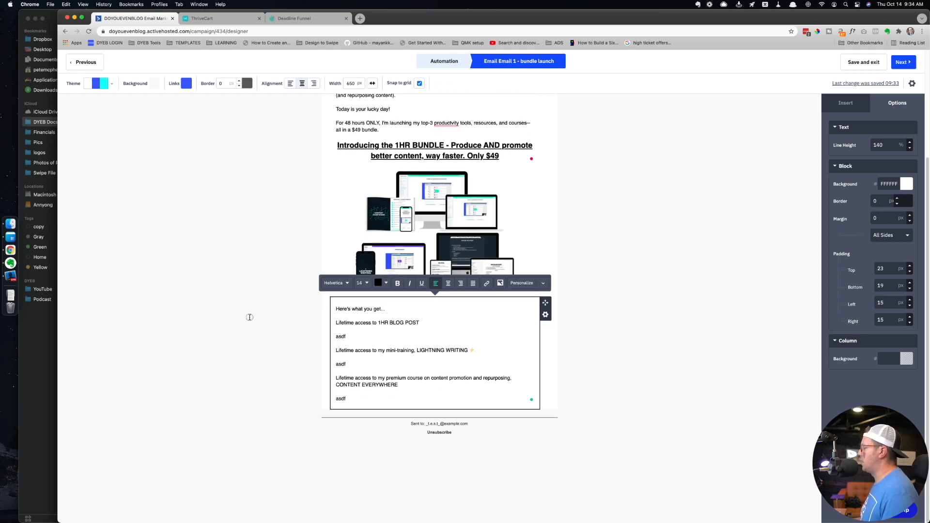
left_click(250, 320)
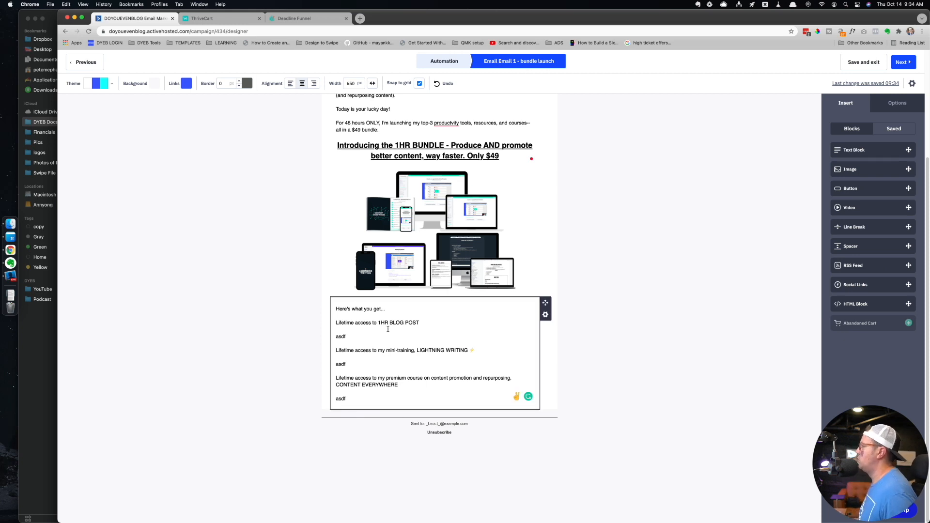
- Load doyouevenblog.com/1hrblogpost in a new tab and select its three intro paragraphs
double_click(340, 336)
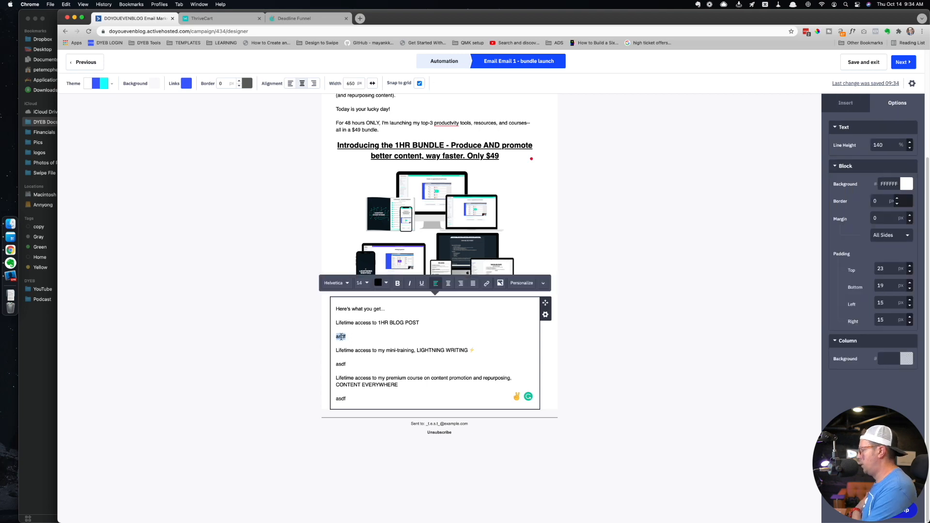
key("super+t")
type("ttps://doyouevenblog.com/1")
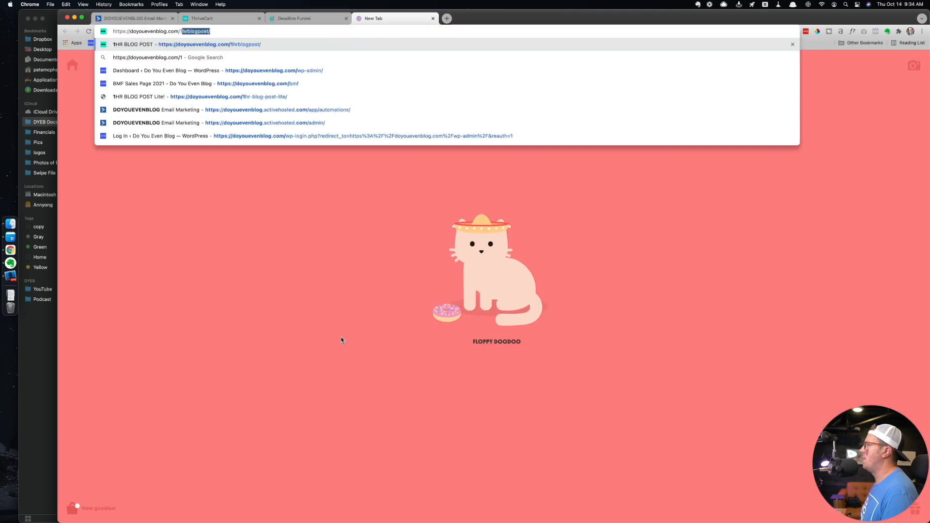
key("Return")
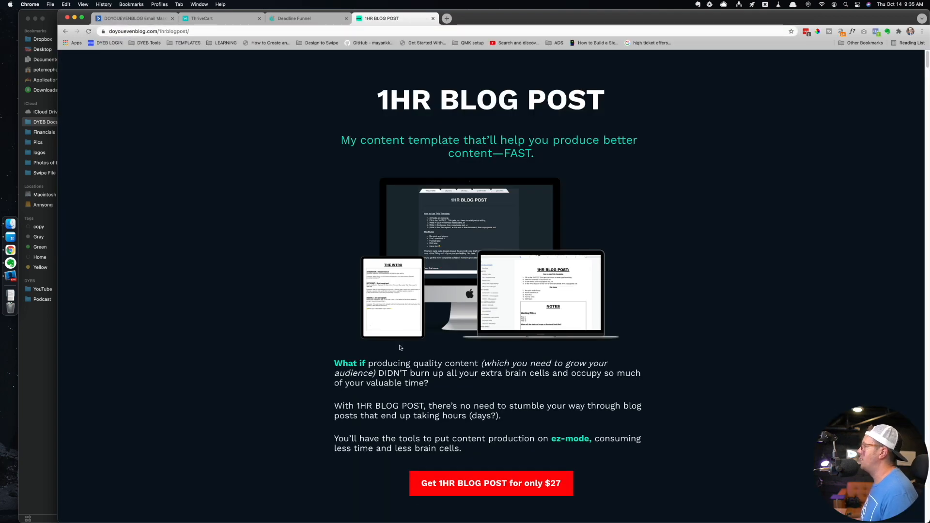
double_click(390, 364)
triple_click(391, 369)
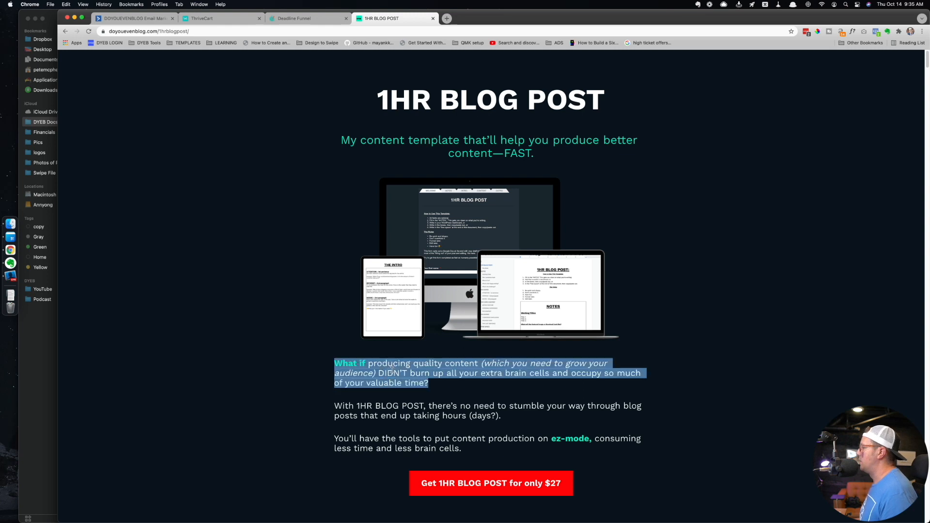
left_click_drag(458, 449, 466, 450)
key("super+c")
- Paste the sales intro over the placeholder and make the 1HR BLOG POST line bold and centred
key("ctrl+Tab")
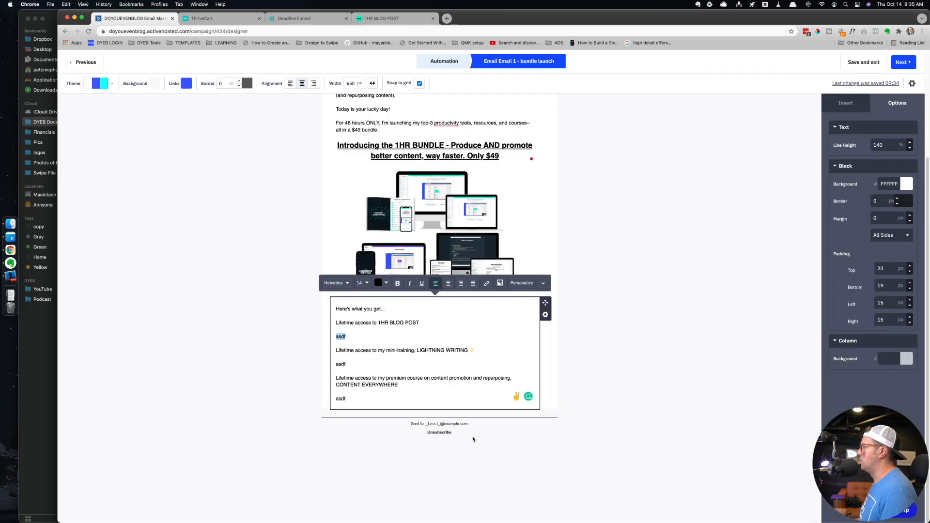
key("super+v")
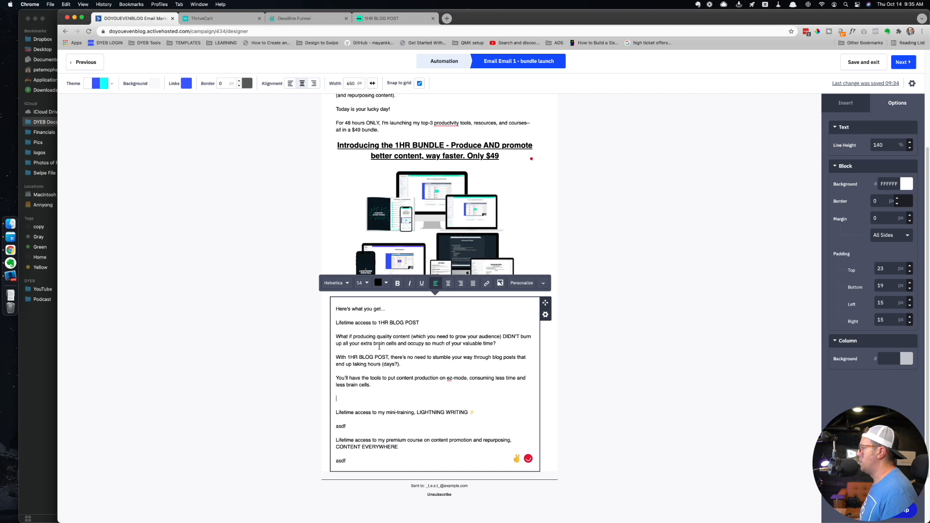
triple_click(367, 323)
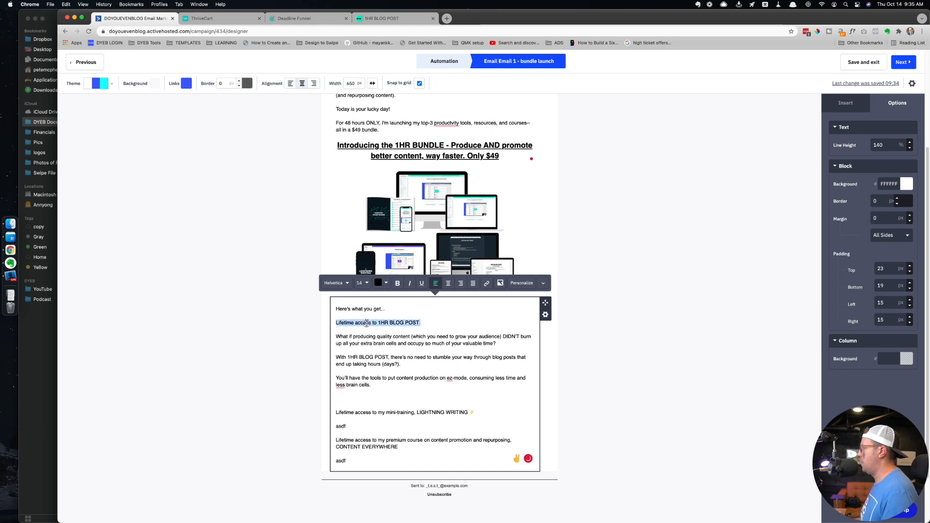
key("super+b")
left_click(448, 283)
left_click(362, 283)
left_click(380, 295)
left_click(380, 295)
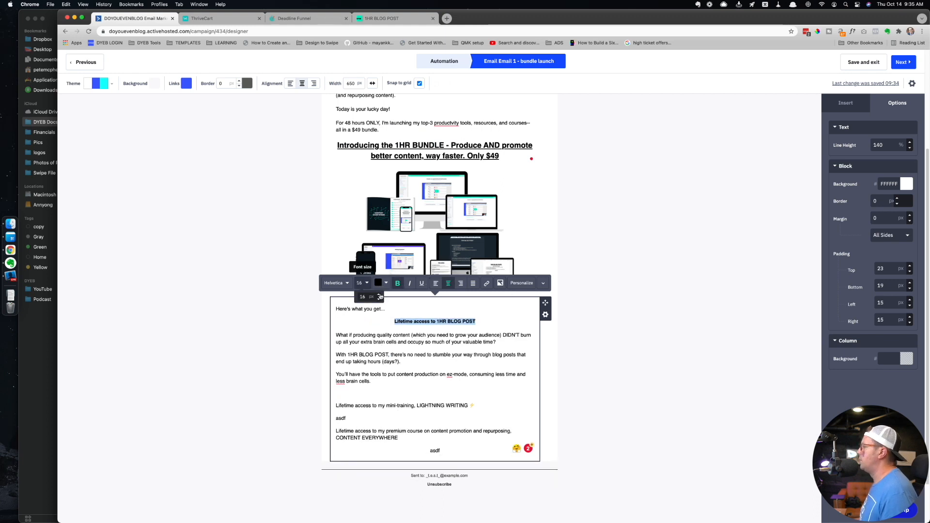
- Raise the 1HR BLOG POST heading to 21 px and append '(included)'
left_click(405, 322)
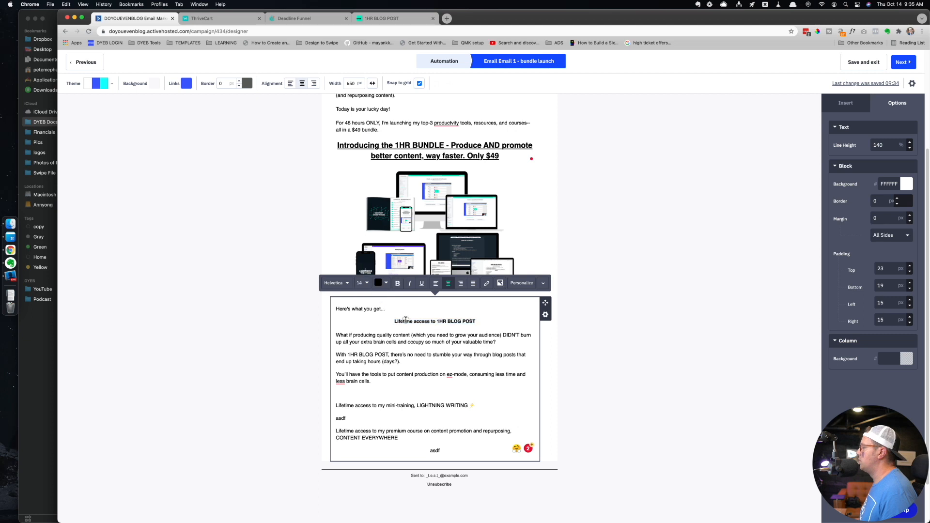
triple_click(405, 320)
left_click(362, 282)
left_click(379, 294)
left_click(379, 294)
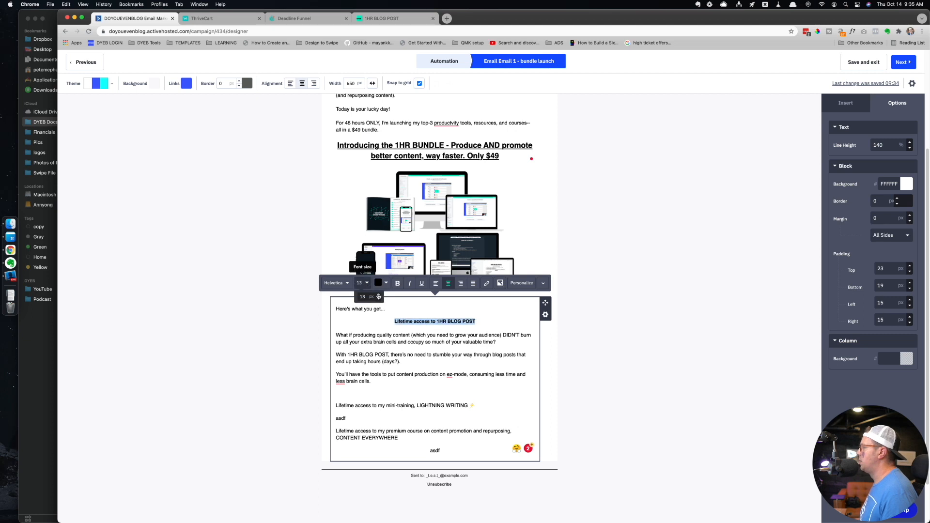
left_click(379, 294)
left_click(379, 294)
left_click(378, 294)
left_click(379, 293)
left_click(379, 294)
left_click(378, 294)
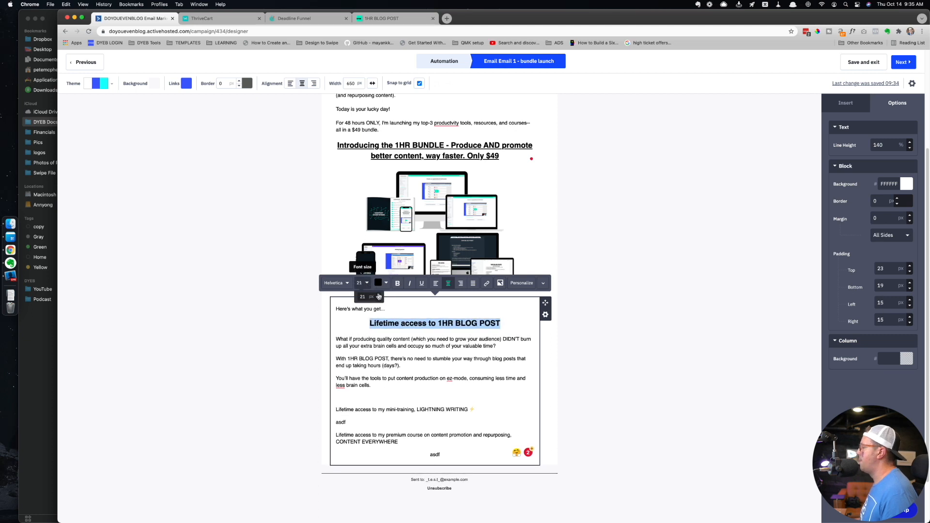
left_click(503, 323)
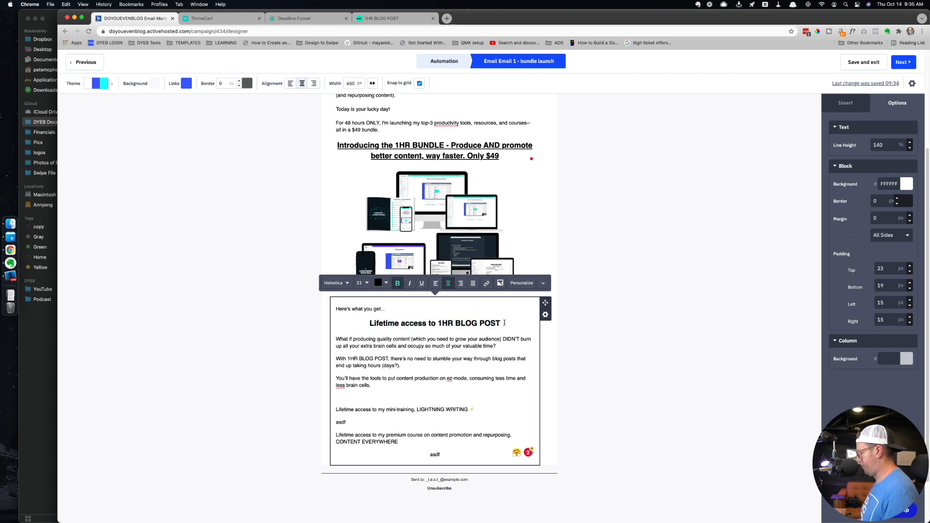
type("(included)")
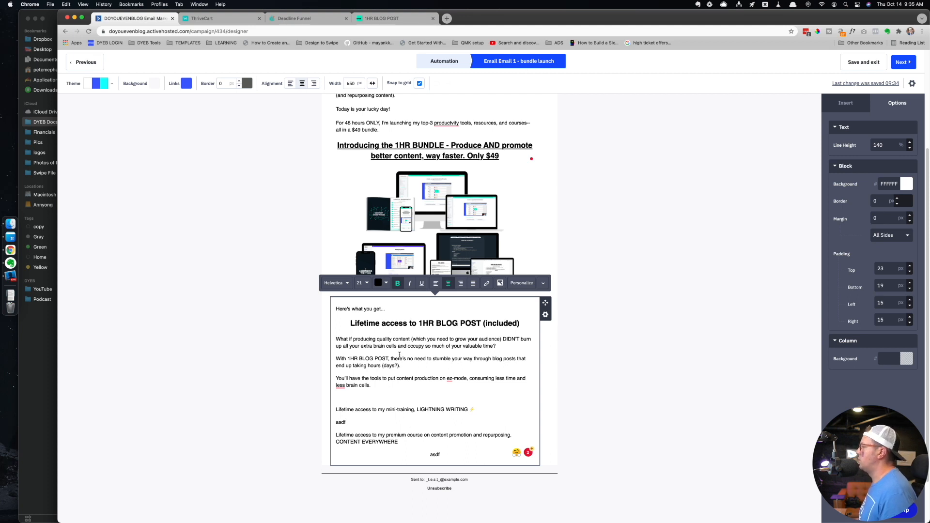
- Add a line below the description: 'Over 1,000 creators have used 1HR BLOG POST…'
left_click(384, 388)
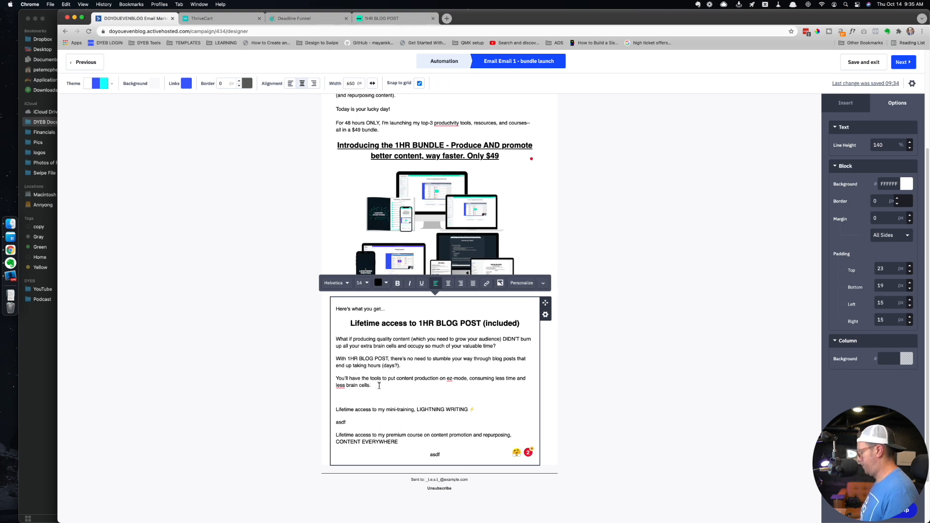
key("Return")
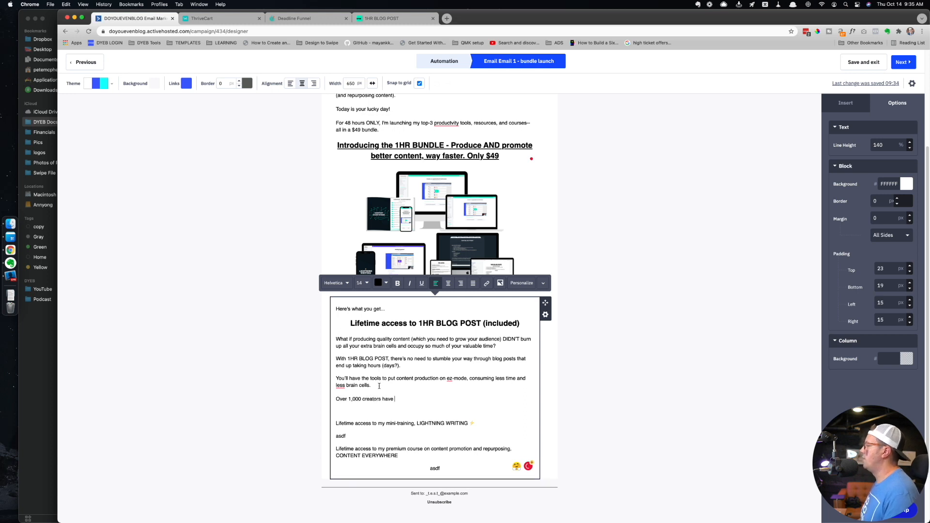
type("Over 1,000 creators have used 1HR BL")
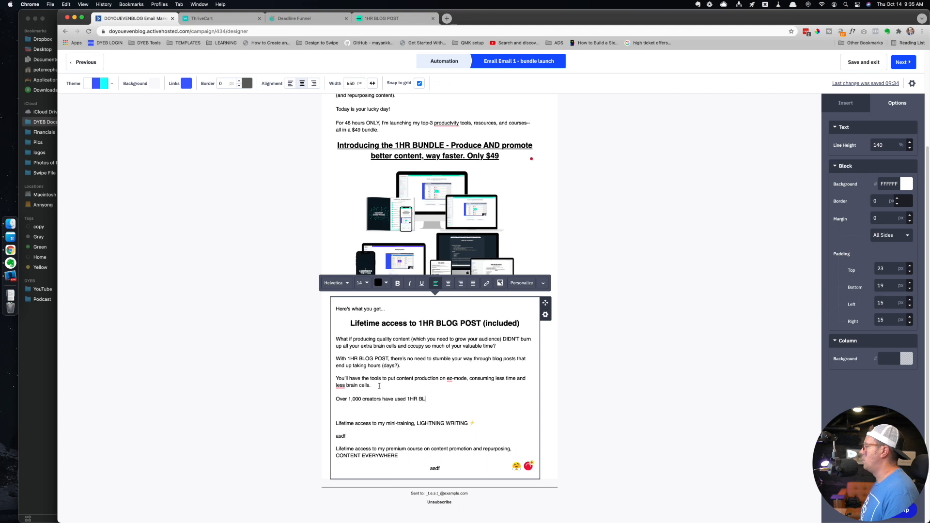
type("OG POST in the past year :)")
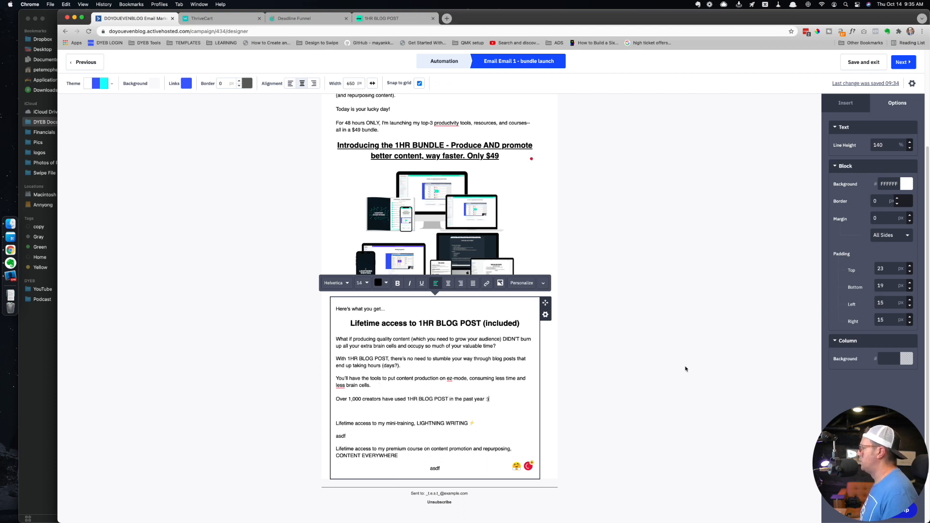
left_click(707, 372)
- Drag the Slack testimonial image from the 1HR BLOG POST sales page to the desktop shelf as unnamed.png
left_click(382, 18)
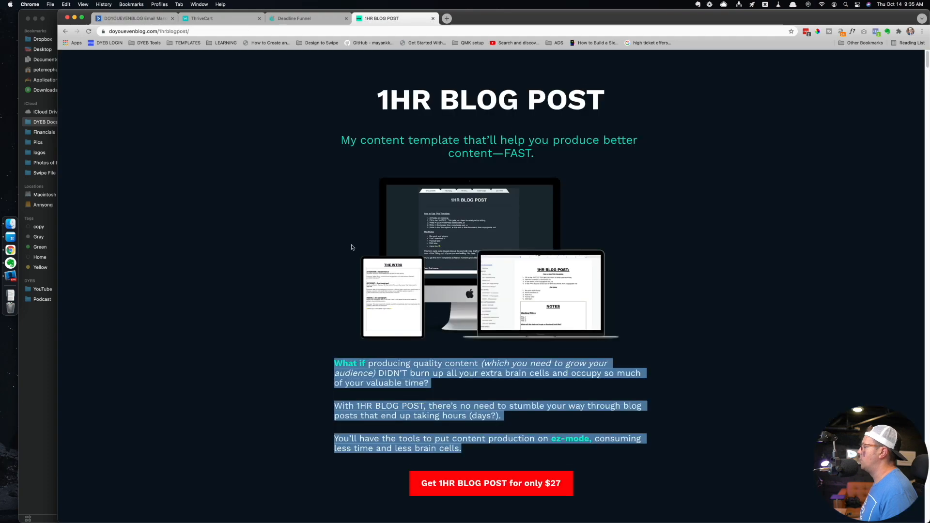
scroll(352, 247, "down", 20)
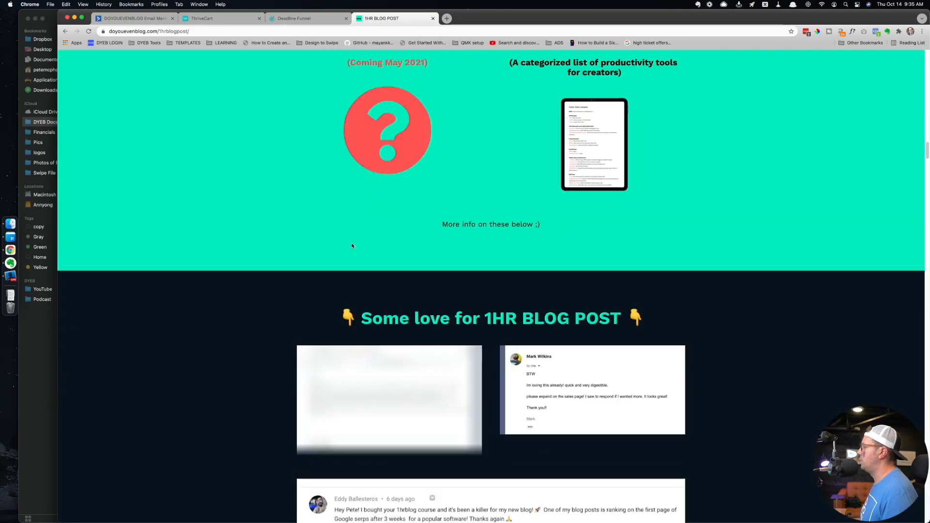
scroll(352, 245, "down", 5)
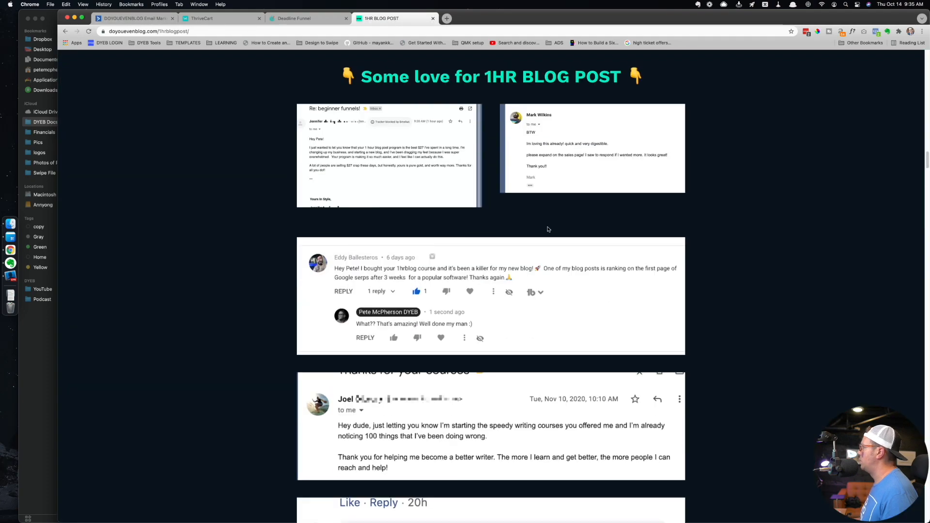
scroll(547, 228, "up", 1)
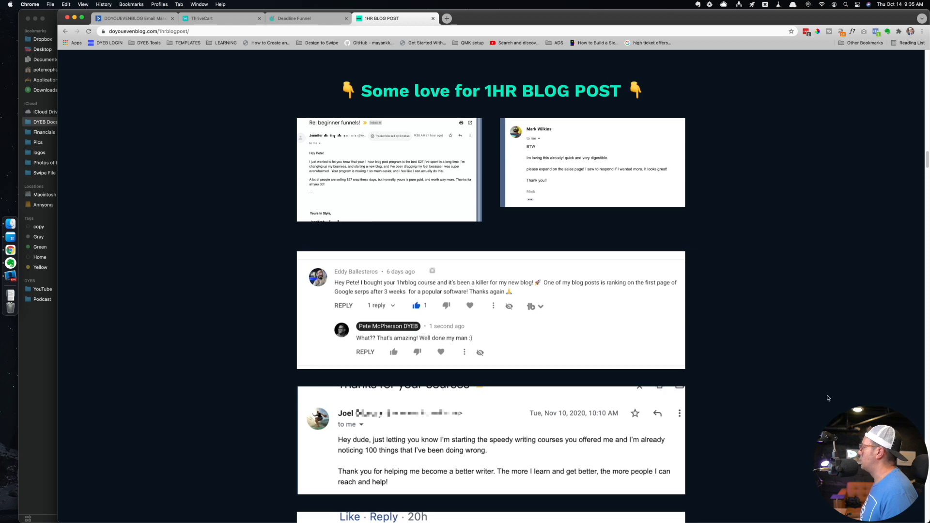
scroll(311, 386, "down", 8)
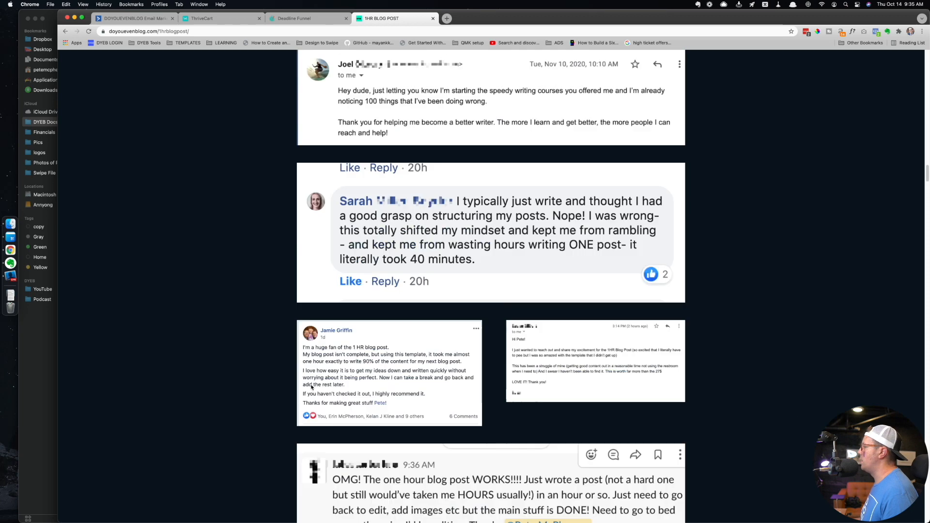
scroll(311, 386, "up", 4)
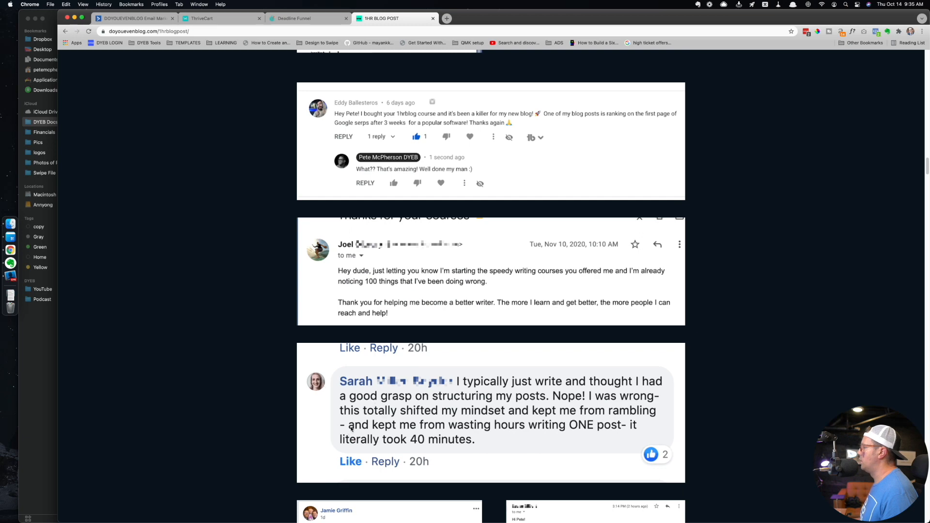
scroll(351, 429, "down", 7)
left_click_drag(352, 340, 402, 389)
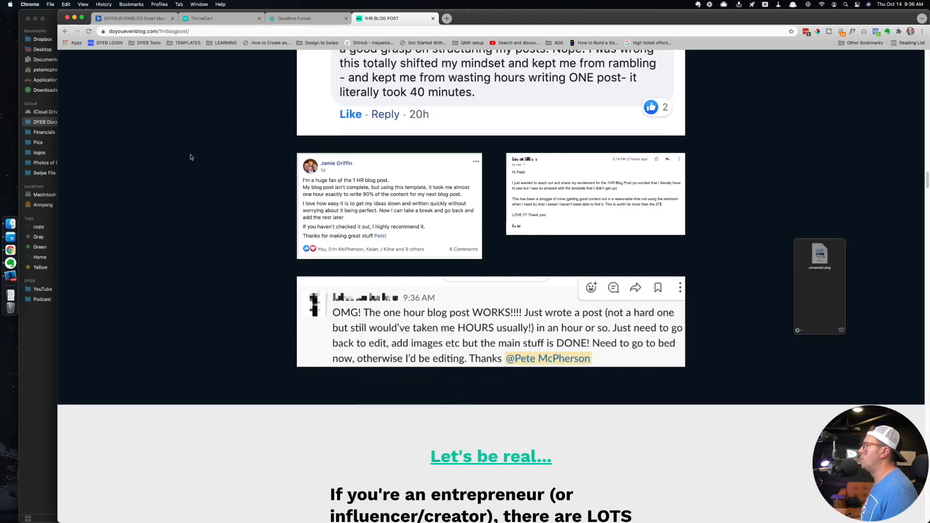
left_click(287, 20)
- Duplicate the 1HR BLOG POST text section via its block options
key("ctrl+shift+Tab")
key("ctrl+shift+Tab")
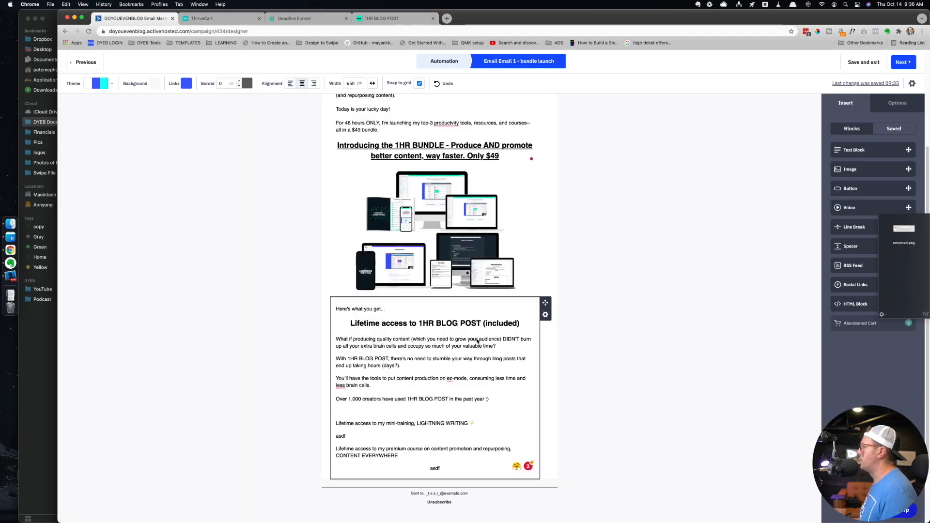
scroll(648, 259, "up", 3)
scroll(648, 259, "down", 3)
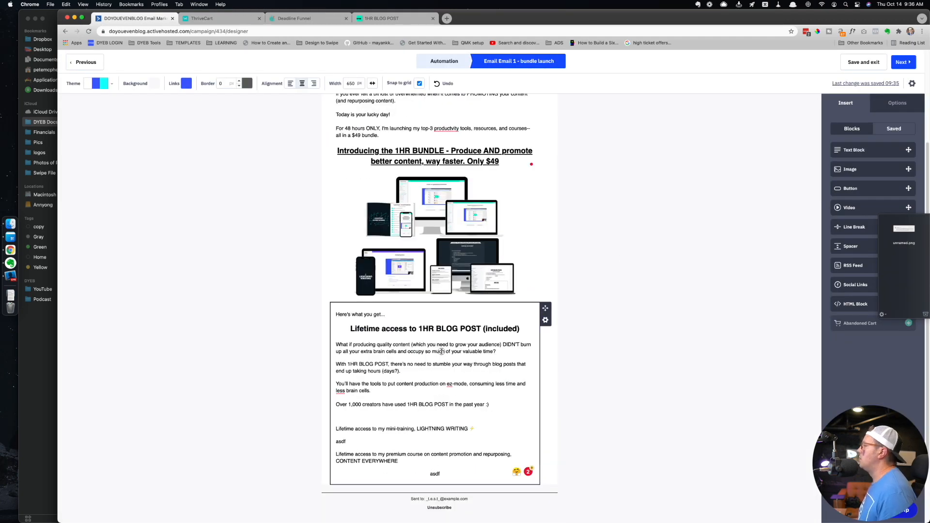
left_click(545, 320)
left_click(545, 320)
left_click(512, 339)
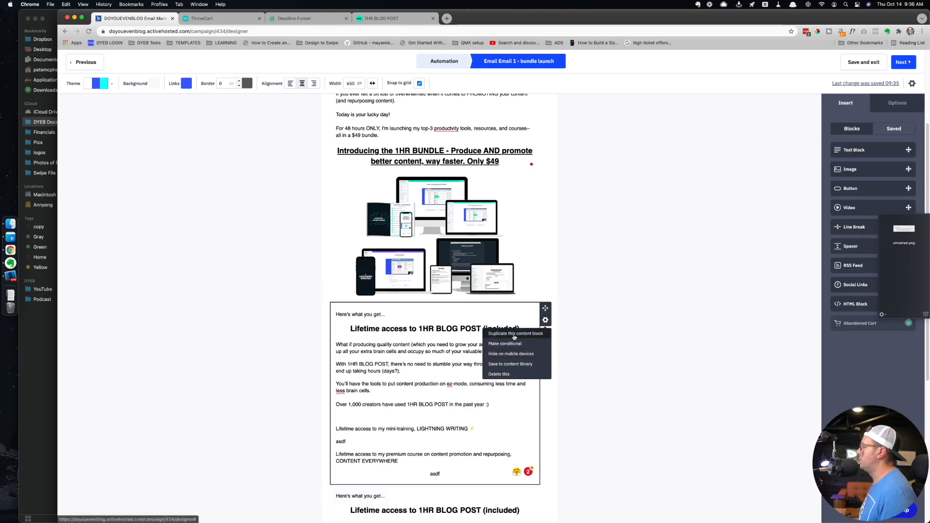
- Delete the mini-training and course text from the first copy and add an image block below it
scroll(627, 322, "down", 3)
left_click(344, 338)
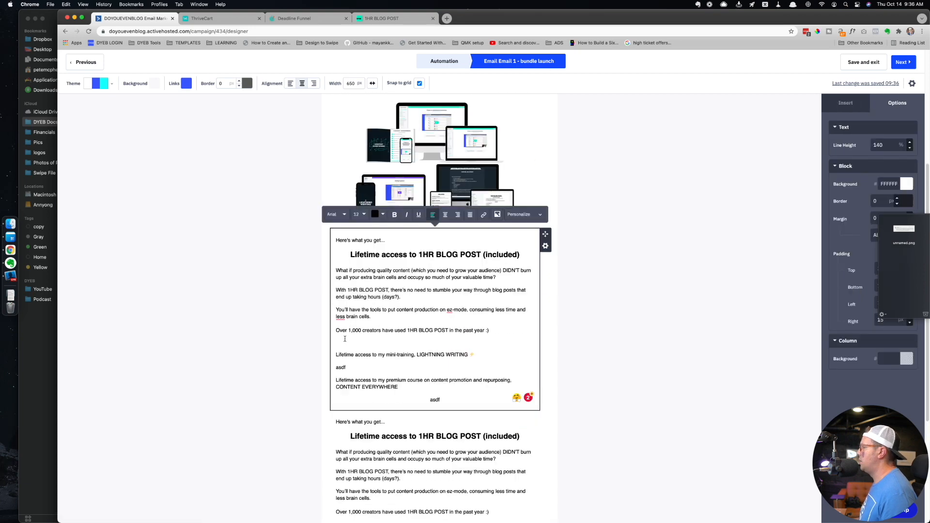
left_click_drag(349, 337, 434, 399)
key("BackSpace")
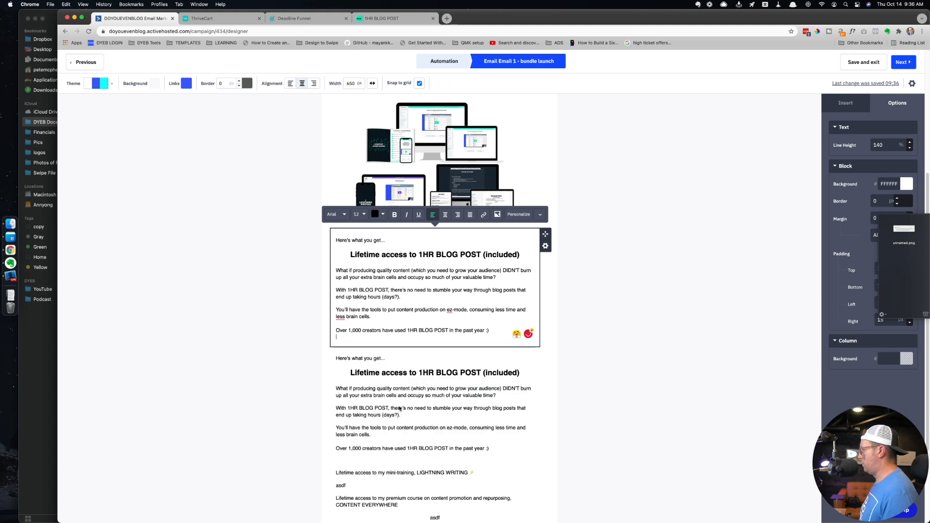
left_click(597, 305)
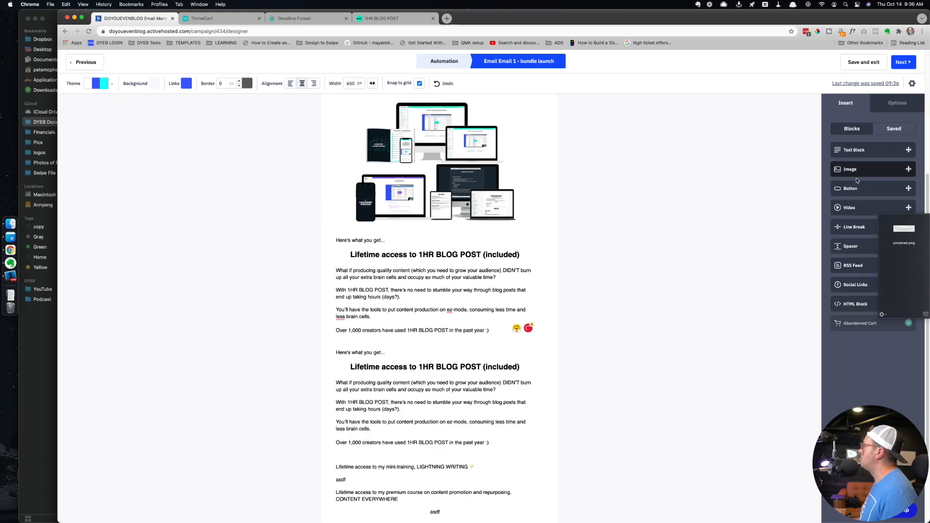
left_click_drag(871, 169, 425, 330)
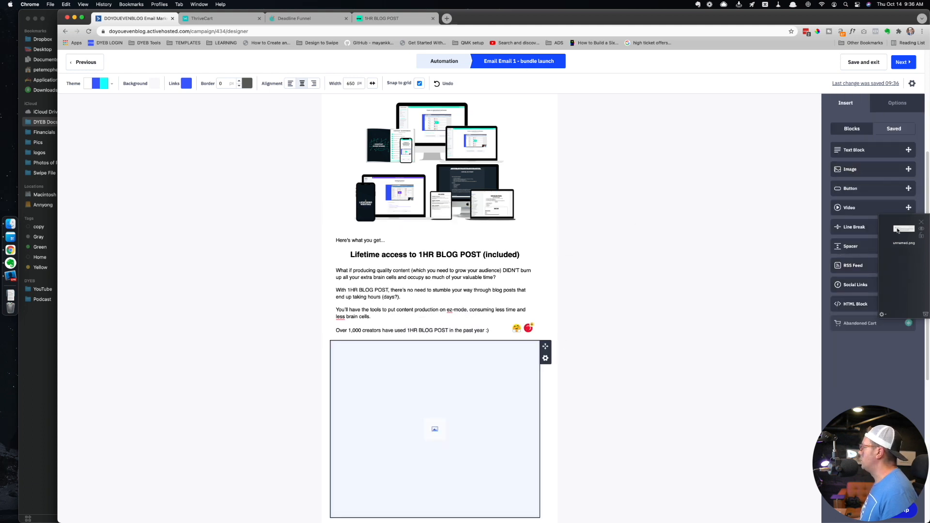
- Drop unnamed.png into the image block and give it a purple 7C4DFF block background
left_click_drag(898, 229, 434, 380)
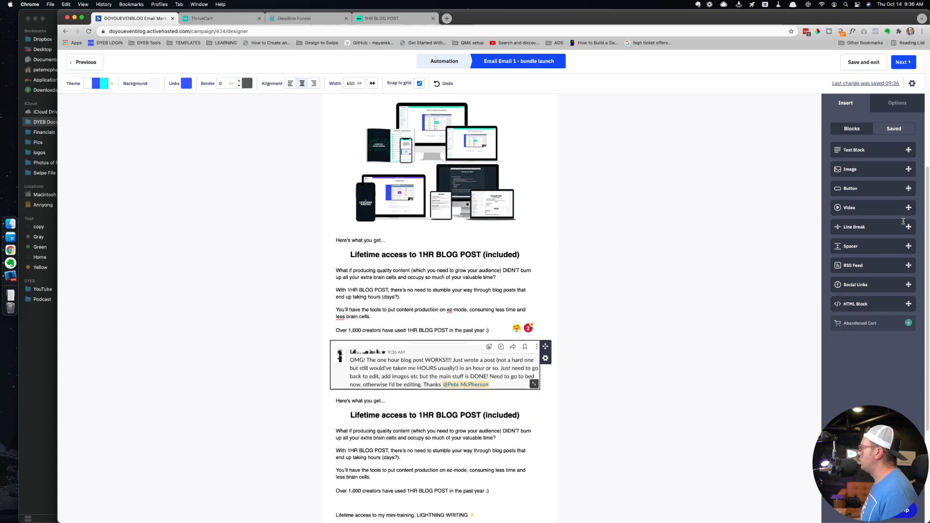
left_click(422, 367)
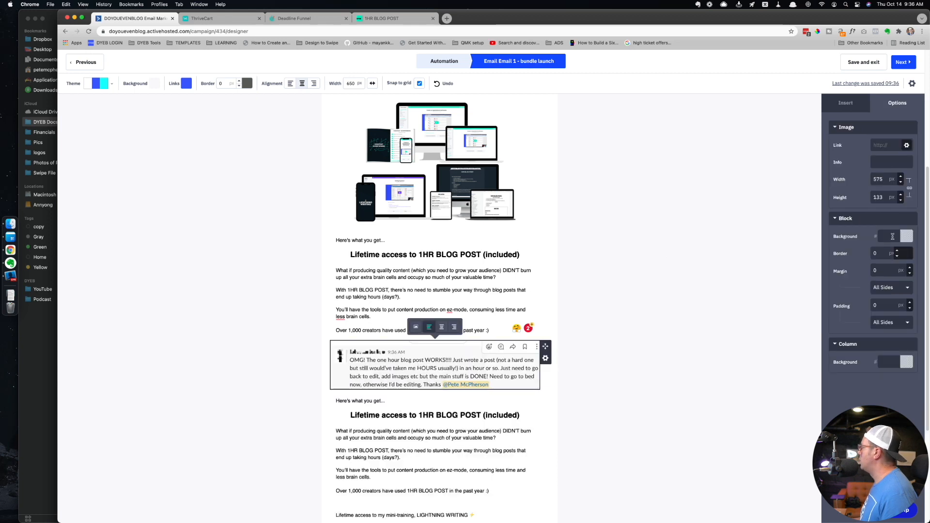
left_click(892, 236)
type("7C4DFF")
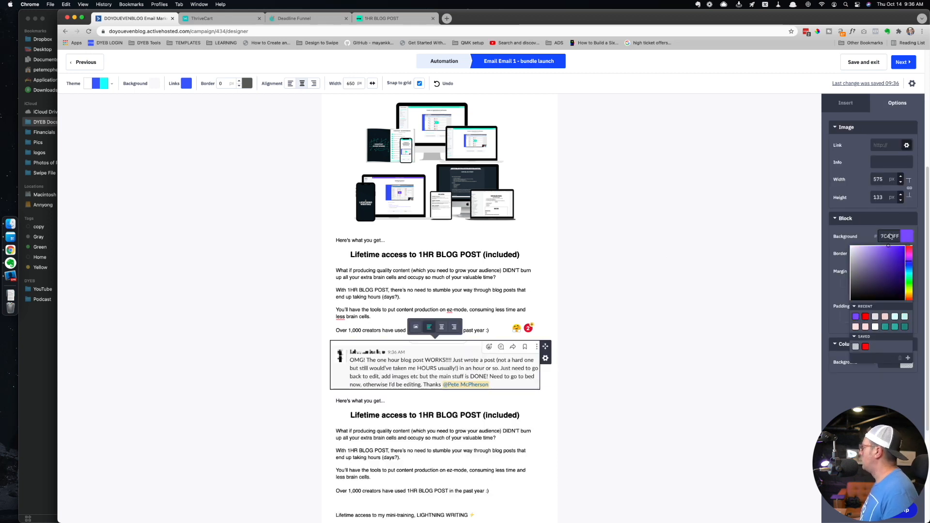
left_click(742, 246)
left_click(469, 375)
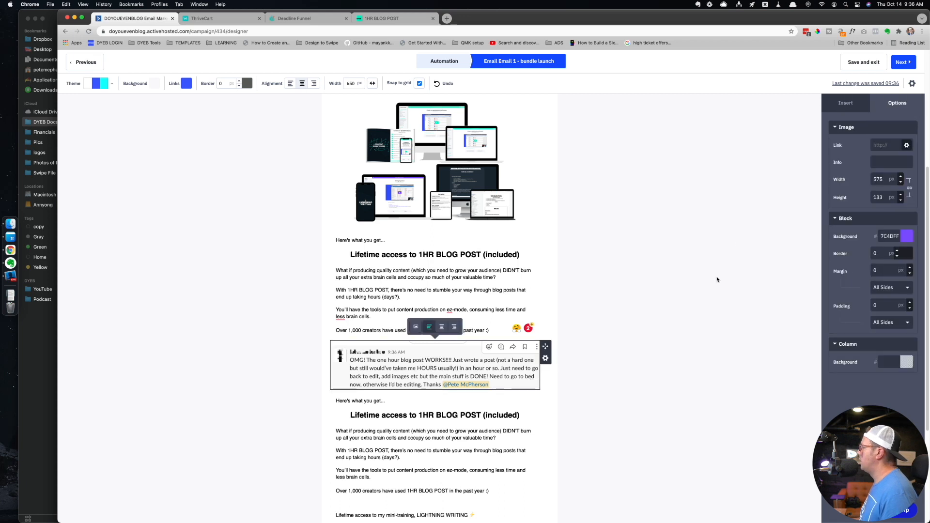
- Center the screenshot at 420 px width with padding 7
double_click(877, 179)
type("33")
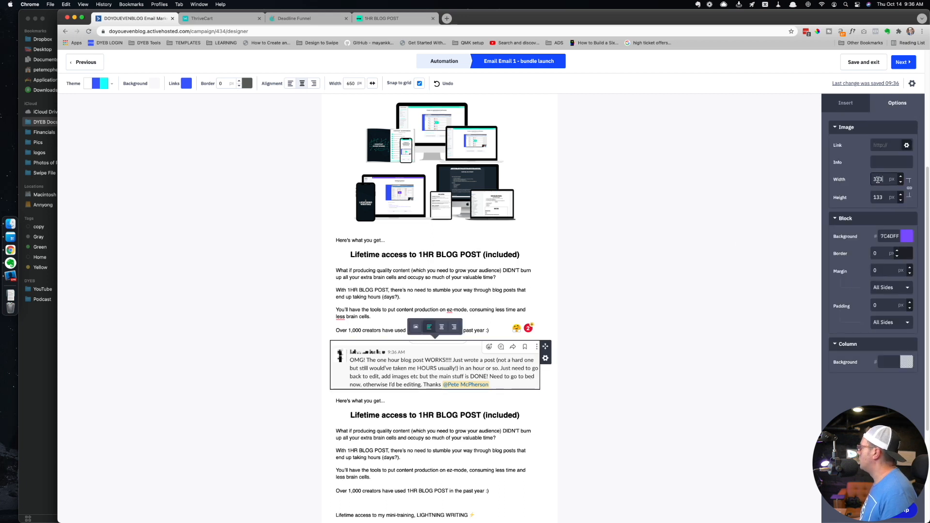
type("5")
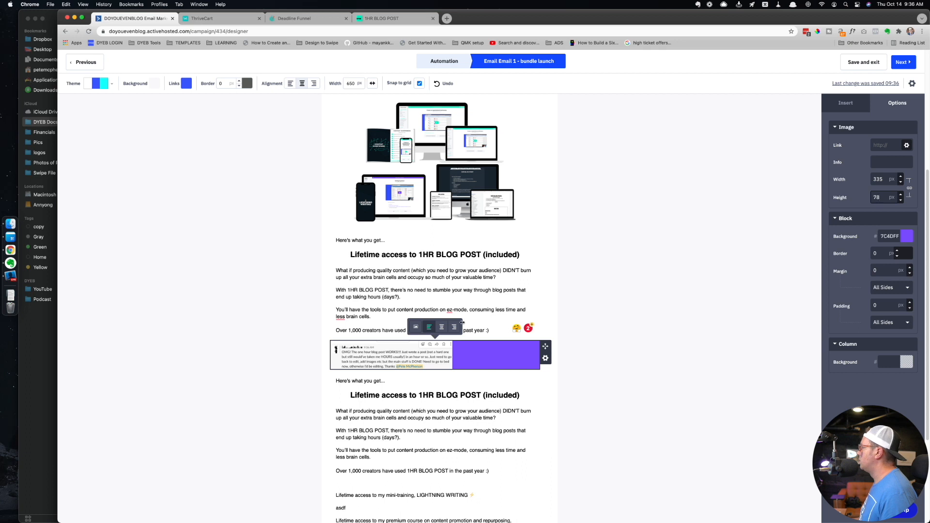
left_click(441, 327)
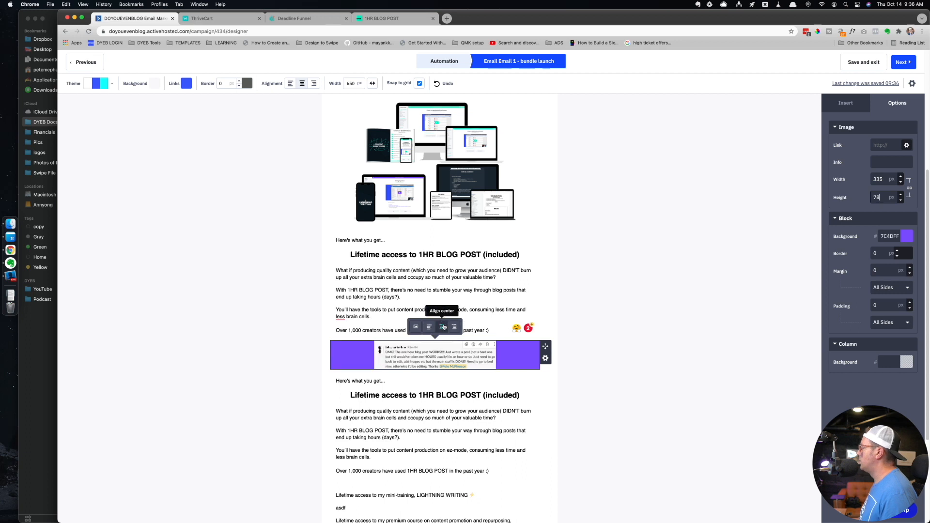
left_click(909, 302)
left_click(909, 302)
left_click(910, 303)
left_click(909, 303)
left_click(909, 302)
left_click(909, 302)
left_click(909, 303)
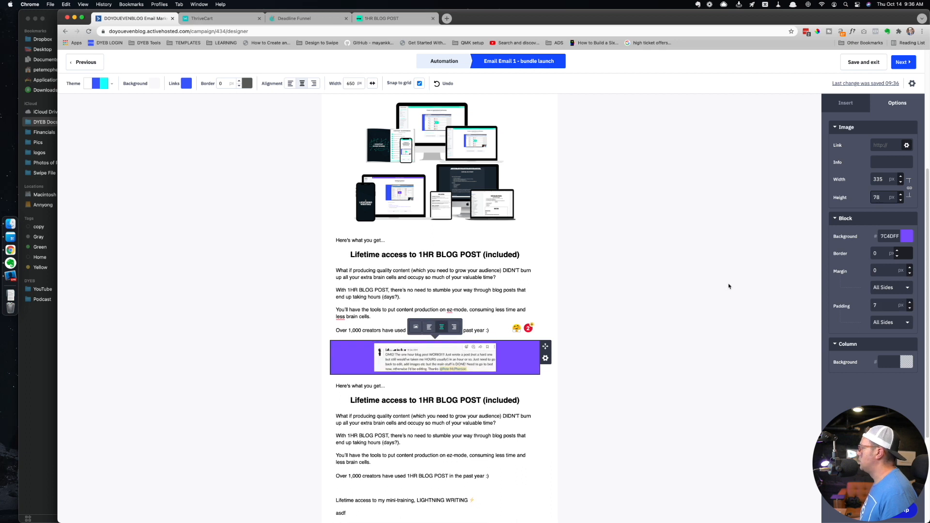
double_click(878, 180)
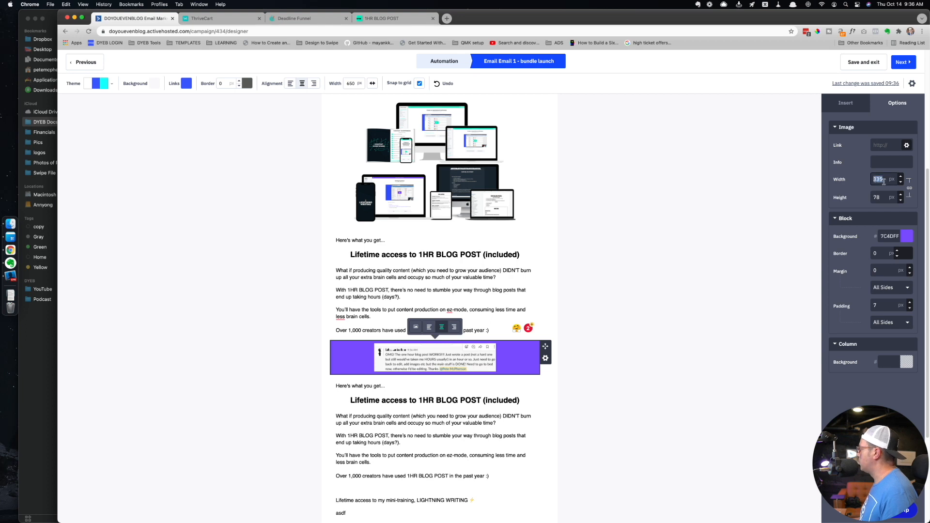
type("420")
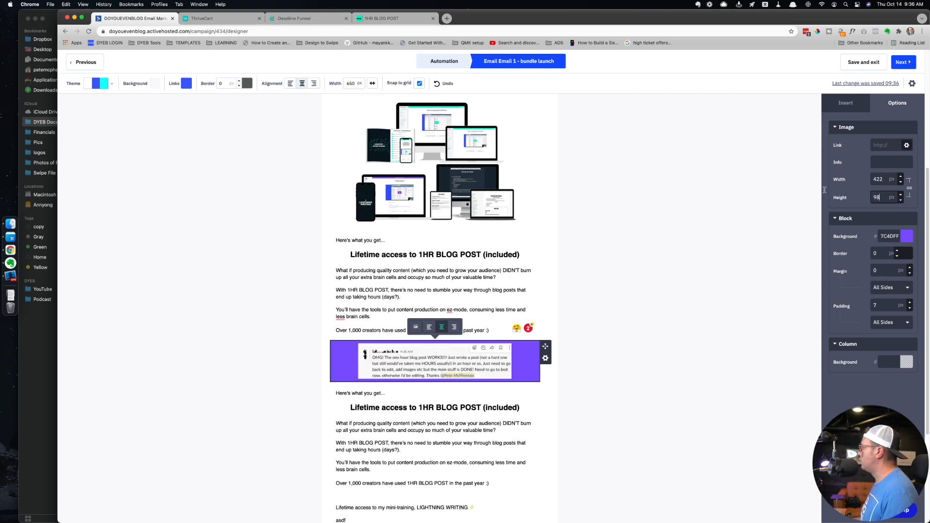
left_click(668, 282)
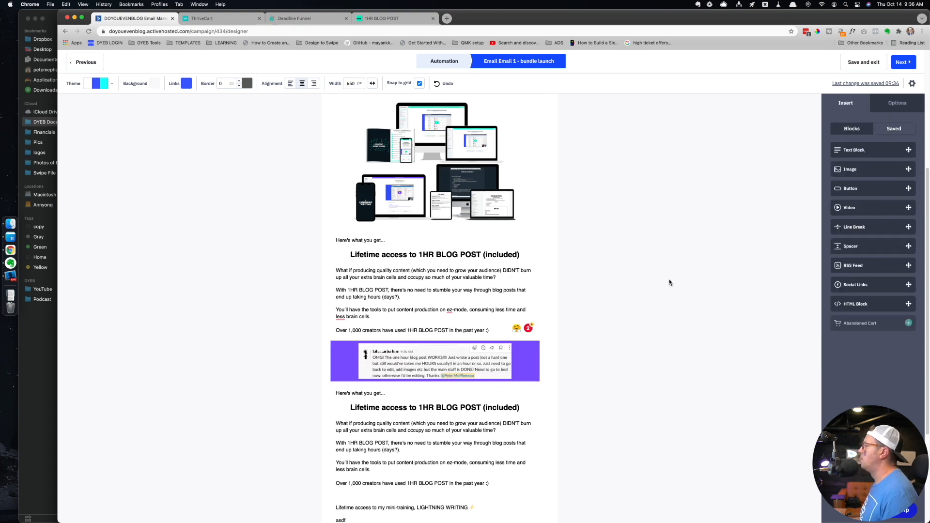
- Delete the 1HR BLOG POST text from the next section so it starts at the mini-training item
scroll(400, 294, "down", 3)
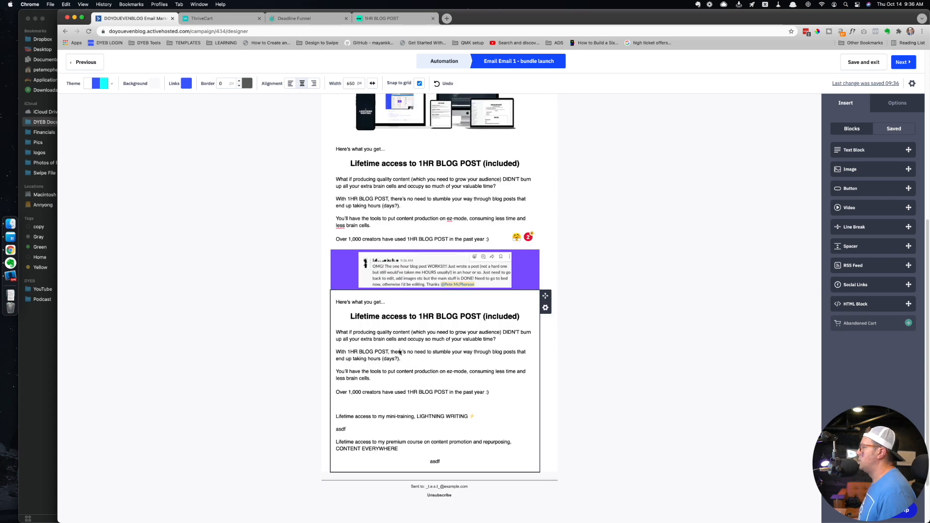
left_click(385, 385)
left_click(392, 409)
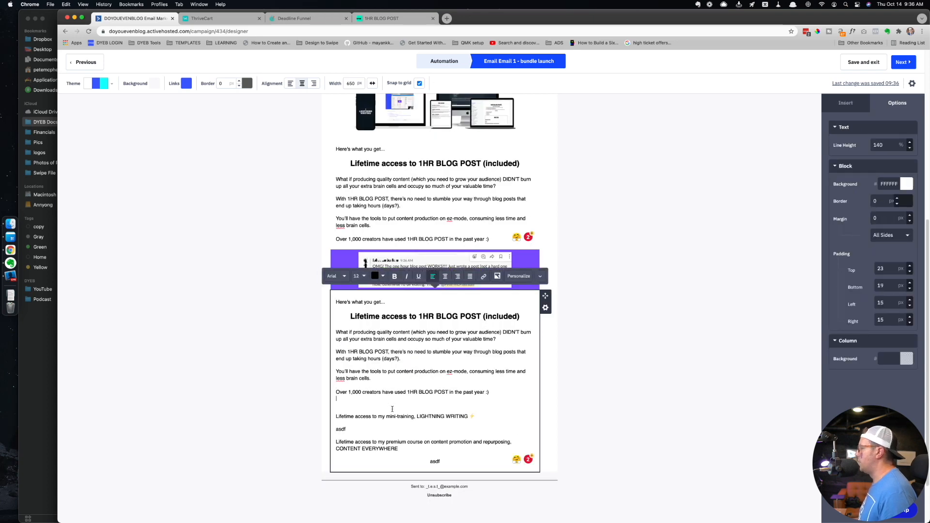
left_click_drag(388, 398, 314, 296)
key("BackSpace")
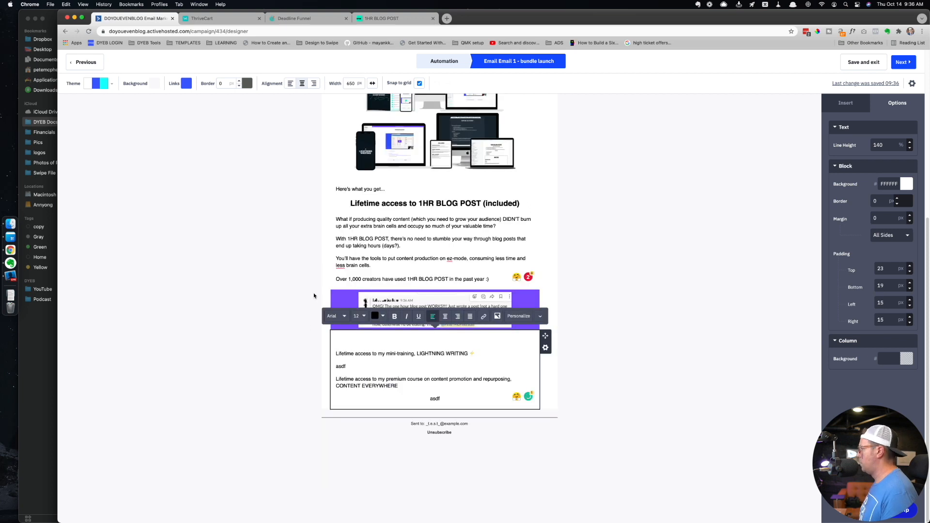
key("BackSpace")
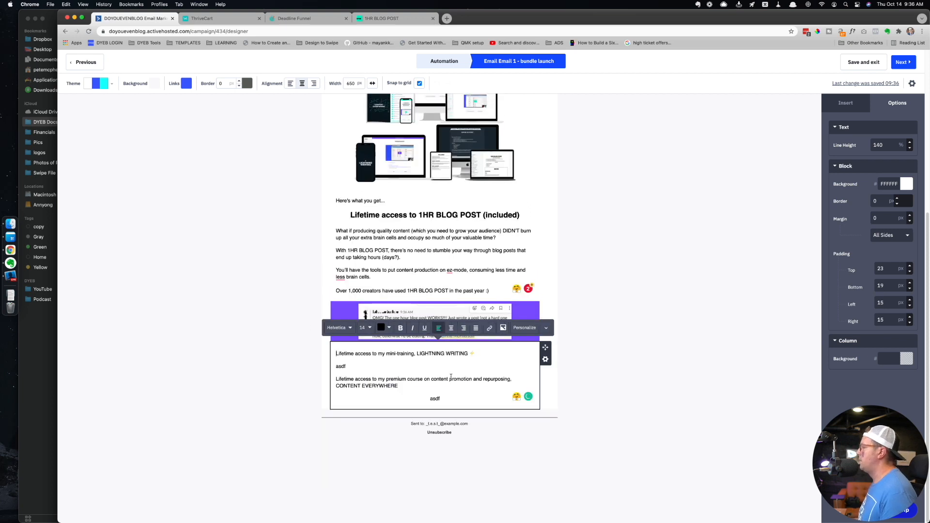
left_click(628, 376)
- Duplicate the mini-training section and open the DYEB Testimonials doc in a new tab
left_click(544, 360)
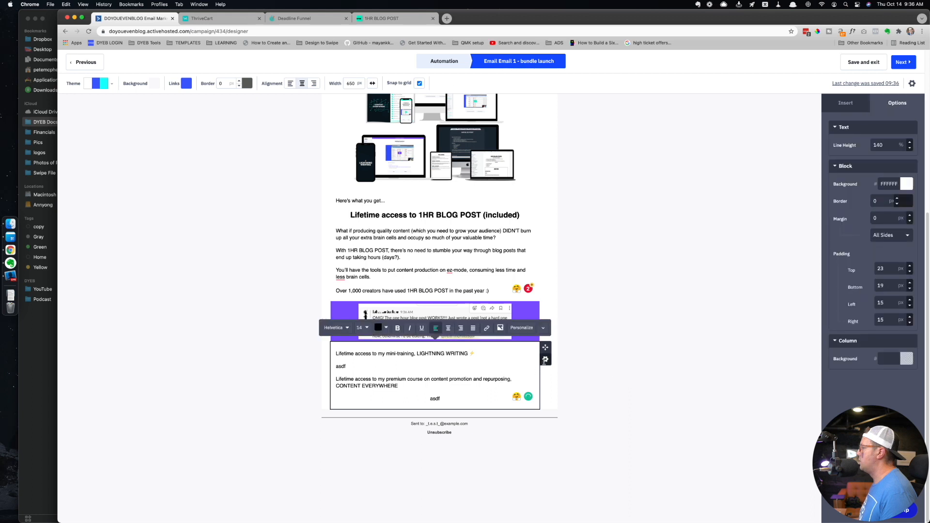
left_click(545, 359)
left_click(511, 304)
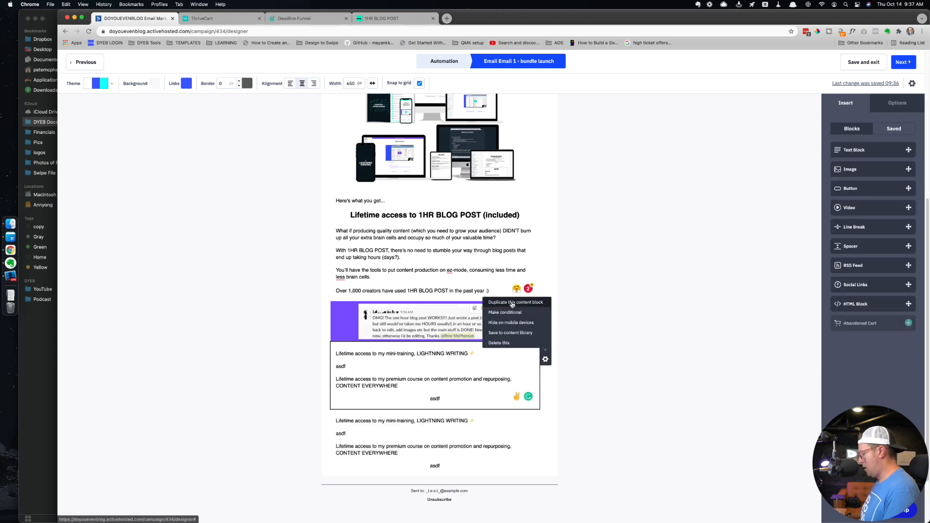
key("super+t")
type("test")
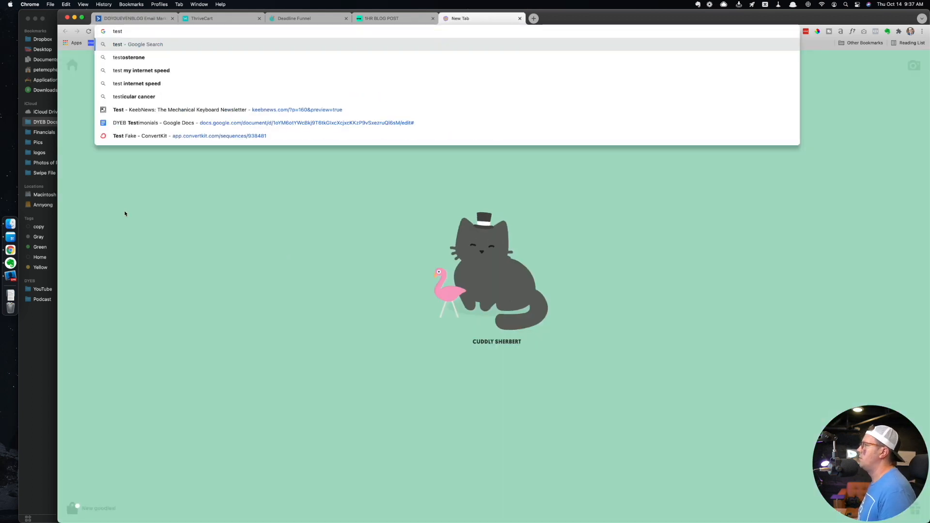
left_click(125, 124)
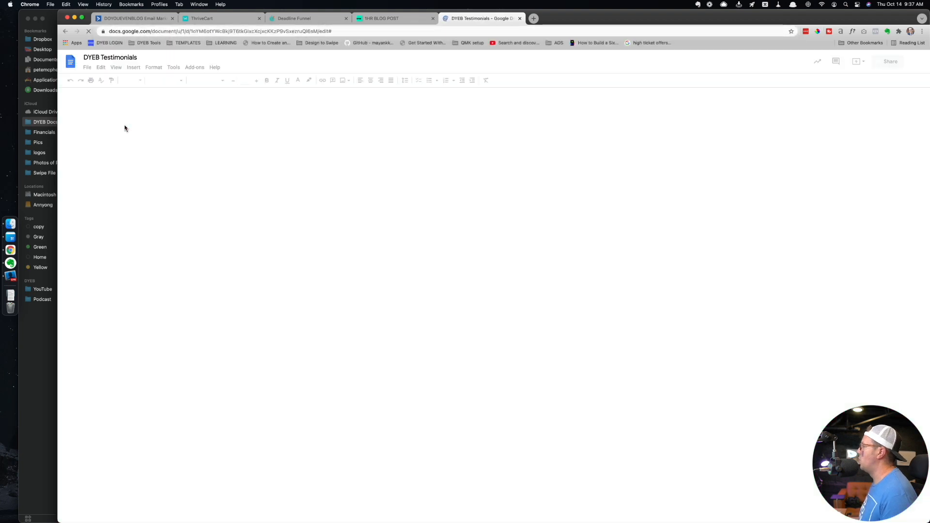
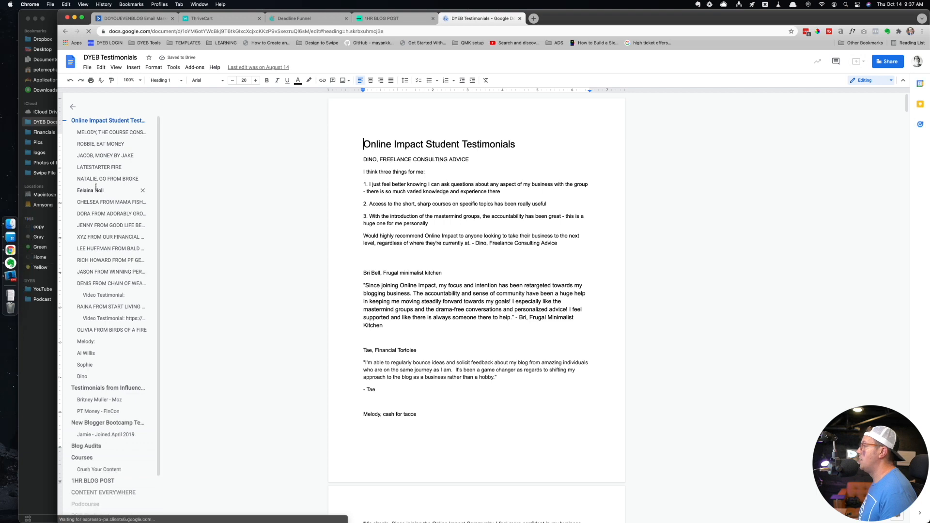
- Review the DENIS and 1HR BLOG POST testimonials in the doc, then close the tab
left_click(110, 283)
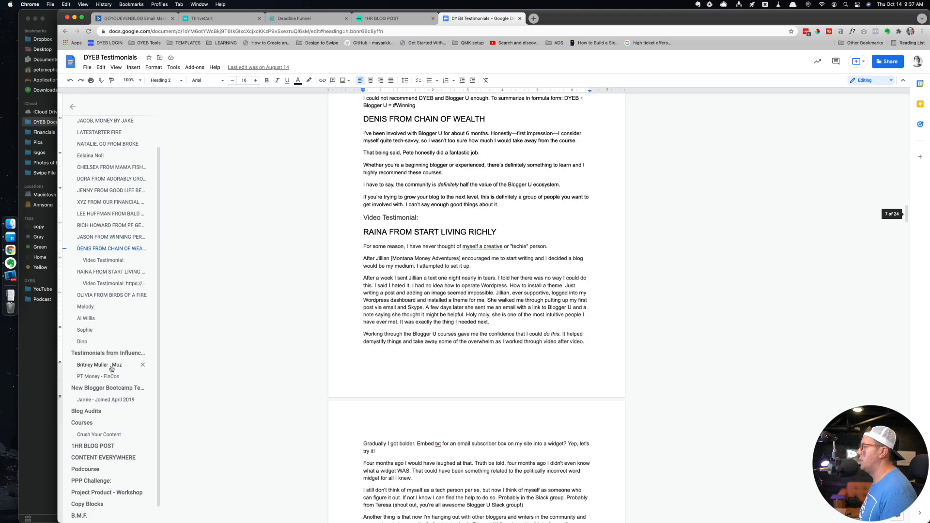
scroll(113, 370, "down", 1)
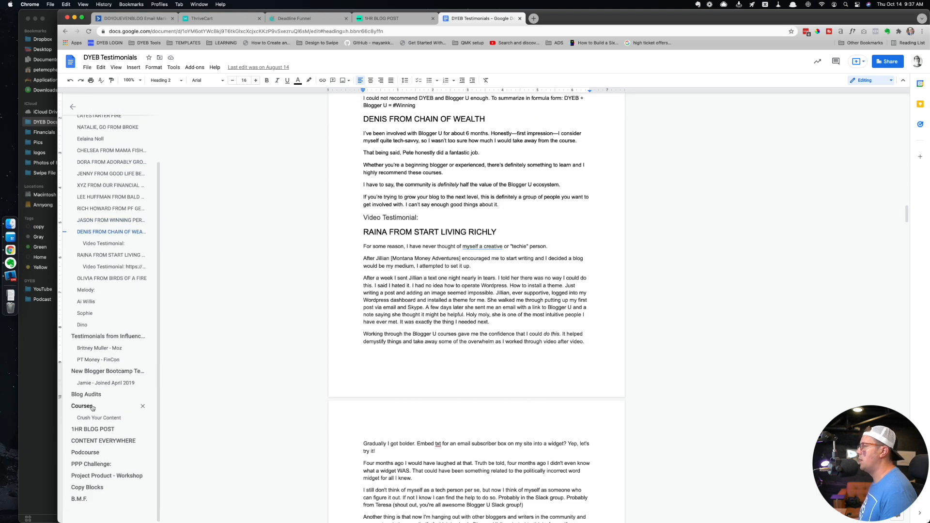
left_click(92, 429)
scroll(436, 346, "down", 20)
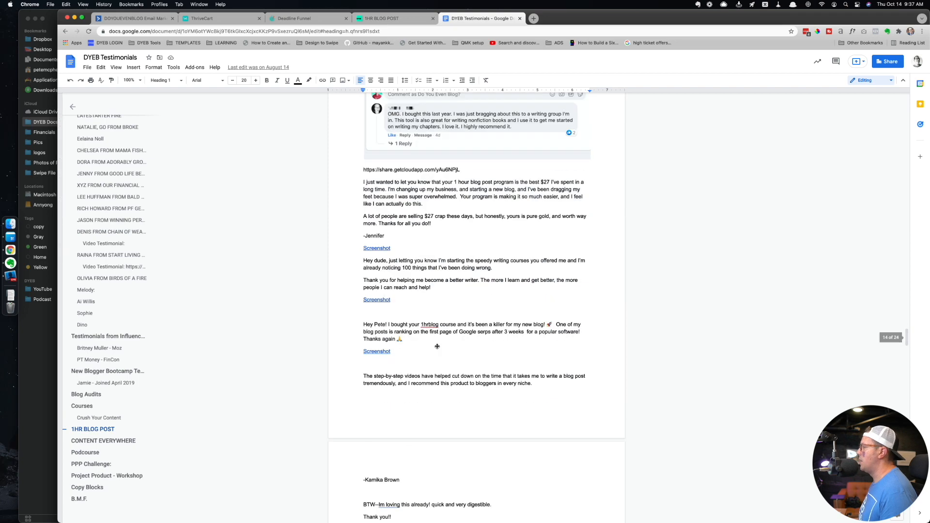
scroll(437, 345, "down", 6)
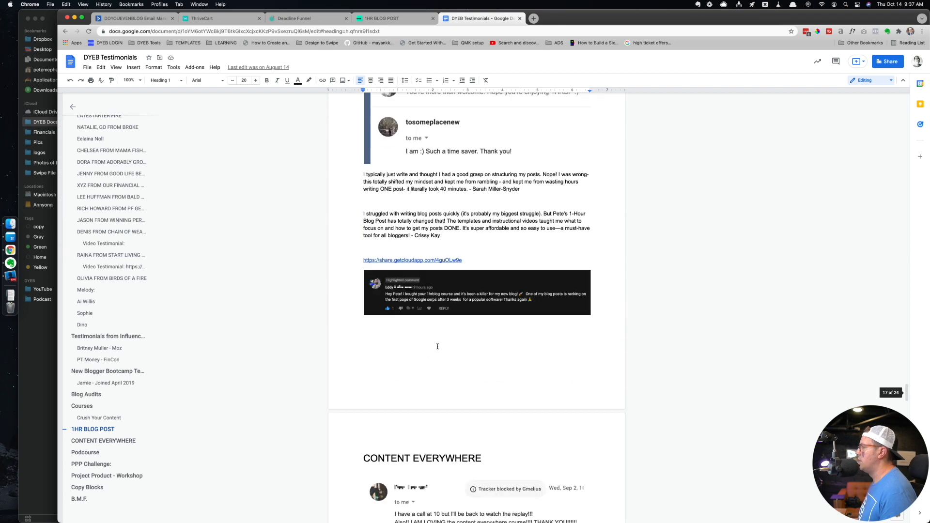
scroll(437, 346, "up", 5)
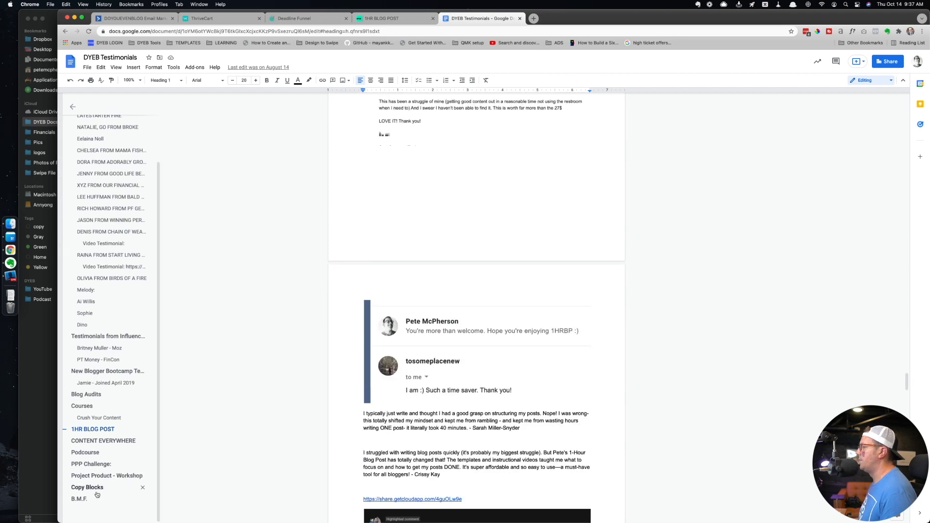
scroll(104, 436, "up", 2)
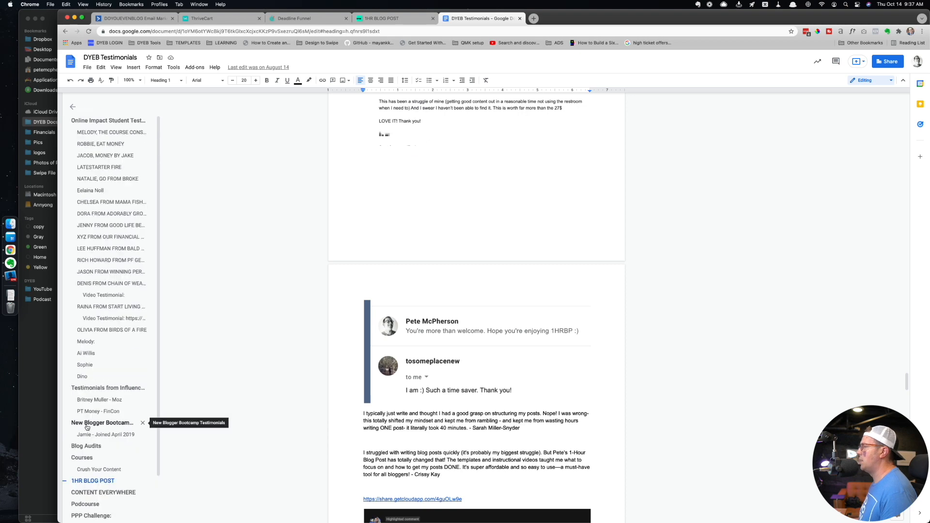
key("super+w")
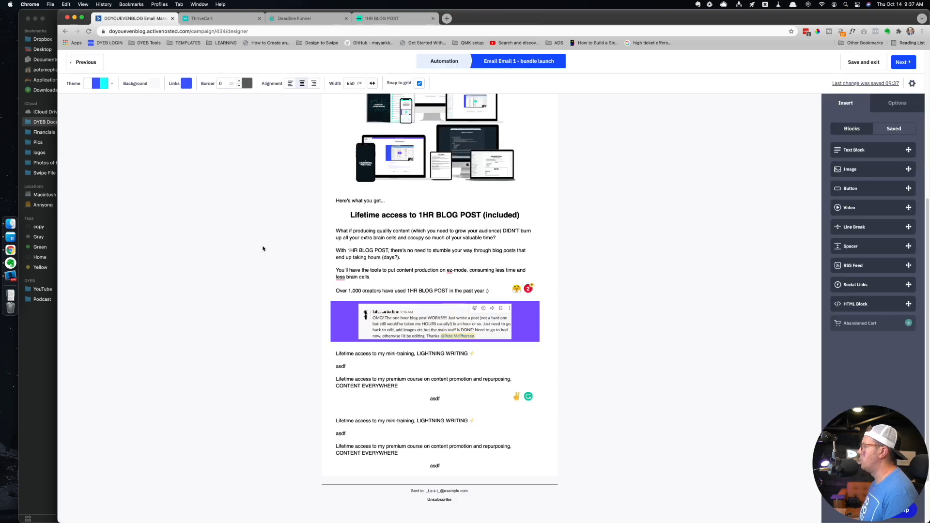
- Append '(included)' to the LIGHTNING WRITING line and make it bold
left_click(359, 353)
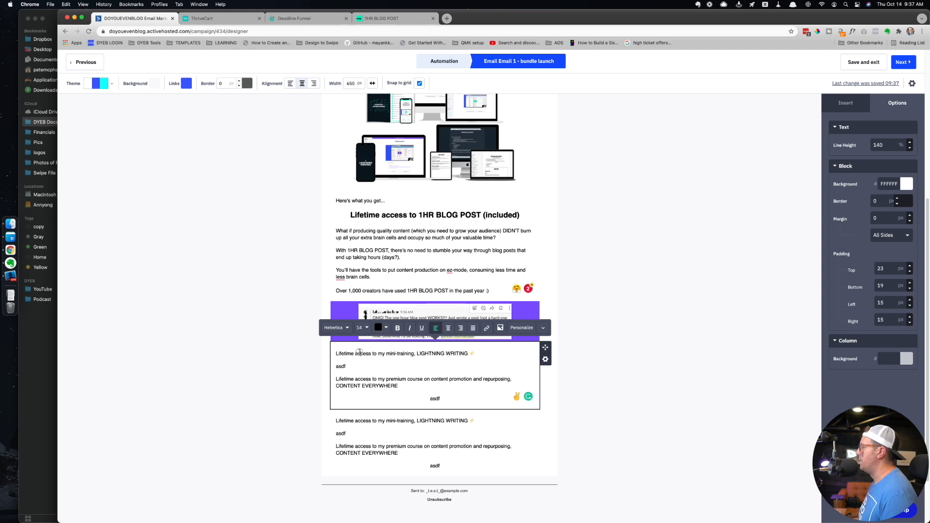
double_click(363, 353)
left_click(482, 354)
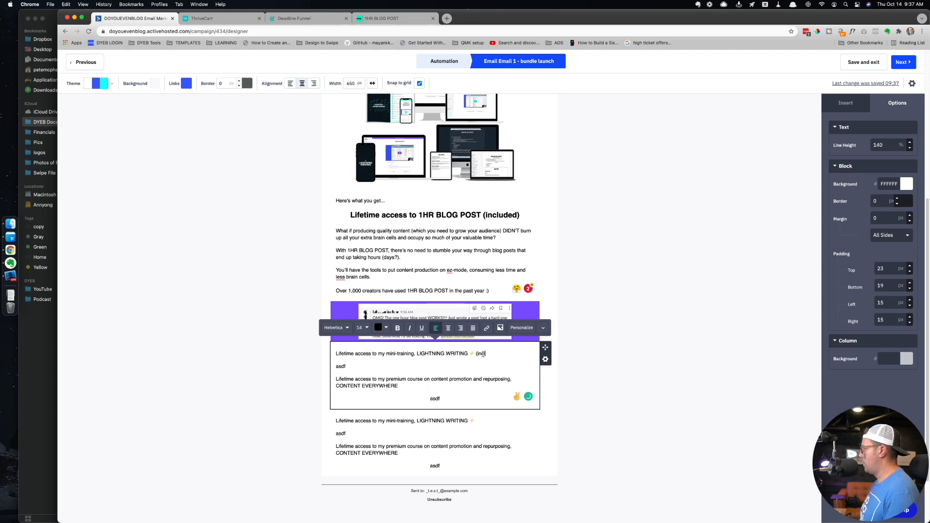
triple_click(370, 354)
key("super+b")
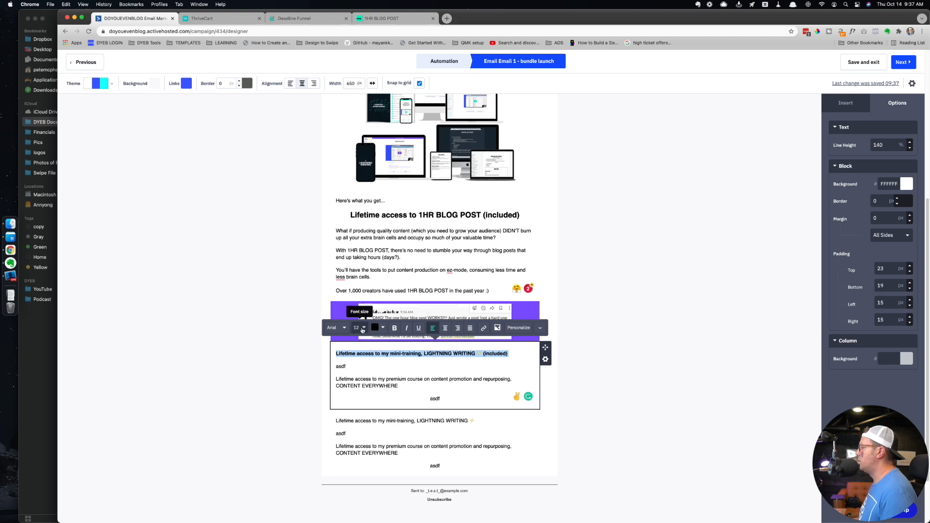
- Make the LIGHTNING WRITING heading 21 px, centered and bold
double_click(360, 341)
type("21")
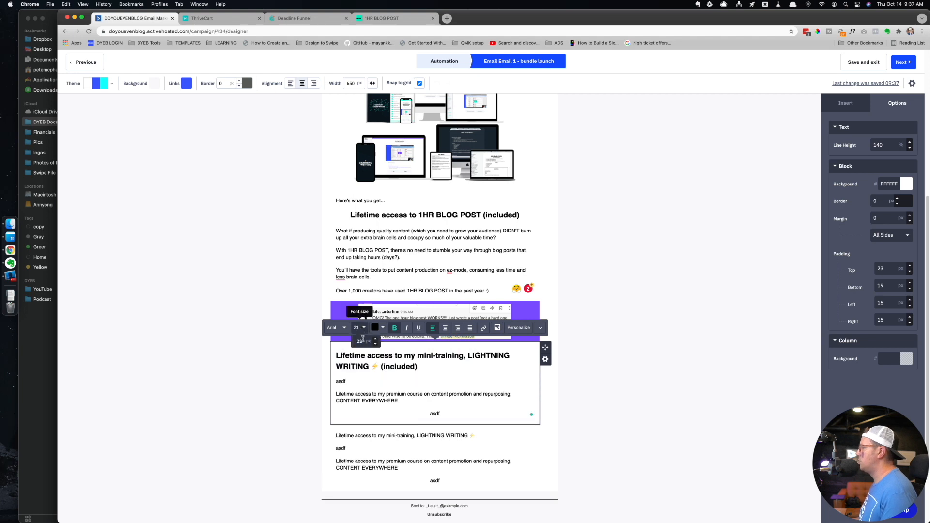
left_click(425, 359)
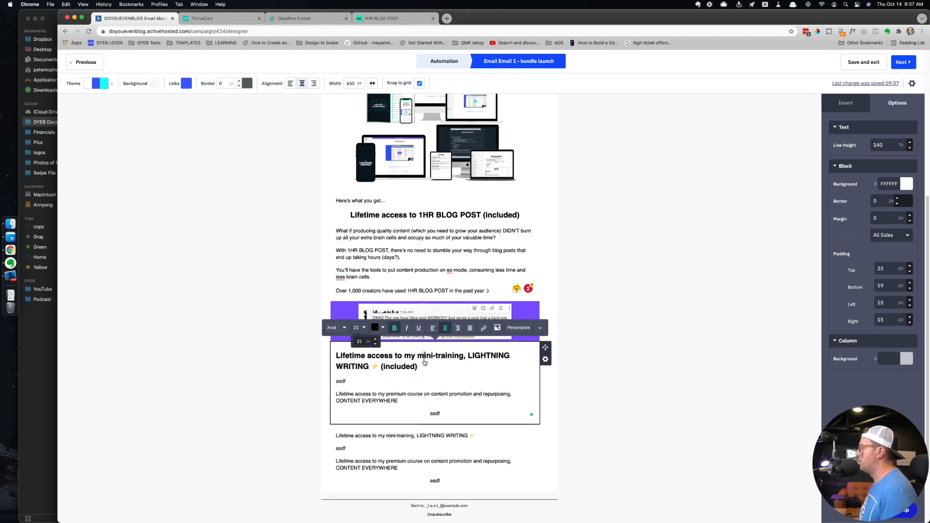
left_click(448, 328)
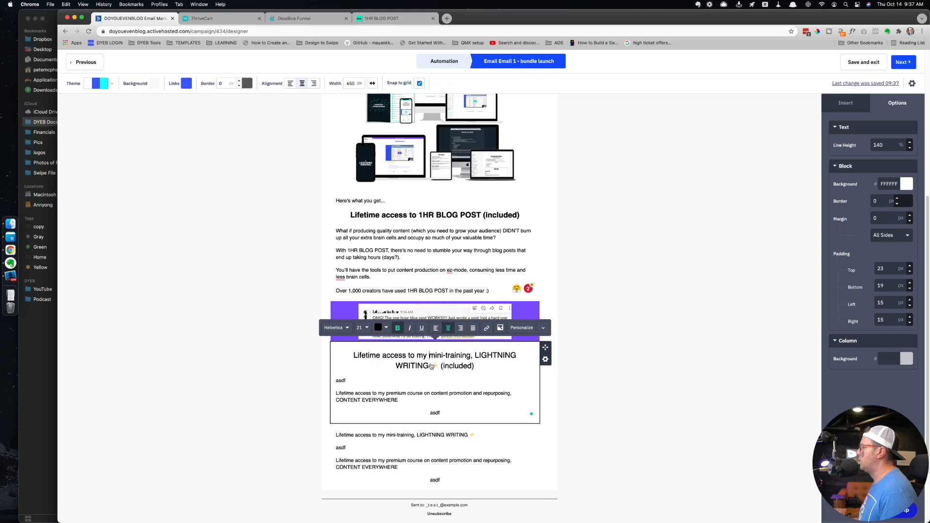
triple_click(421, 353)
key("super+b")
- Select the asdf placeholder below the heading and switch to the 1HR BLOG POST sales page
left_click(340, 372)
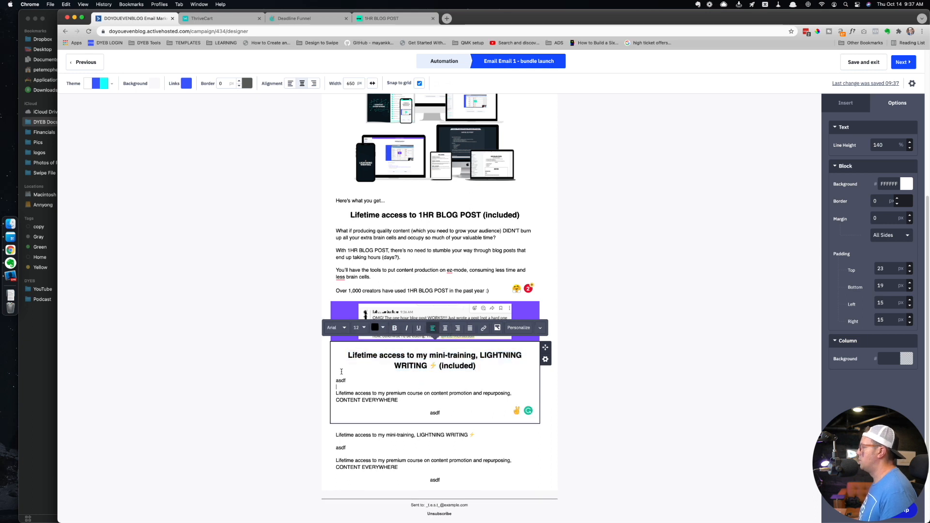
double_click(338, 380)
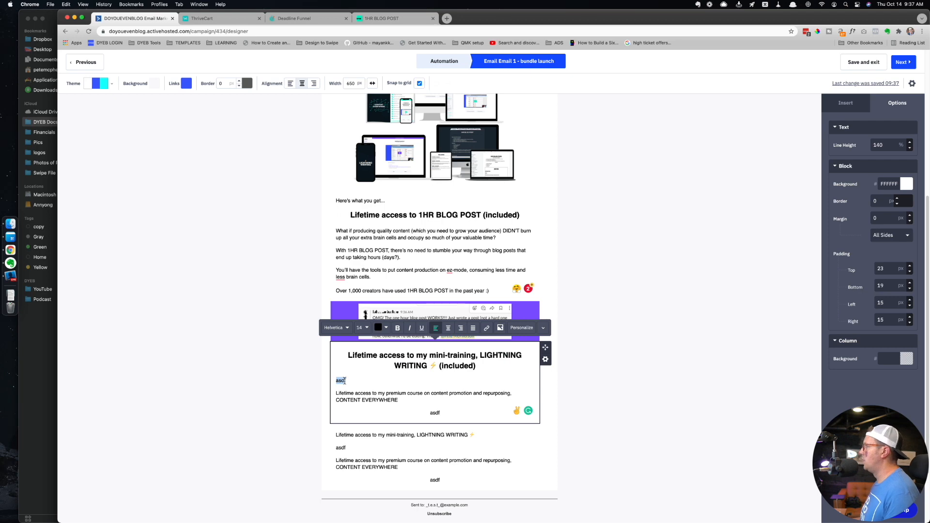
left_click(310, 18)
left_click(383, 18)
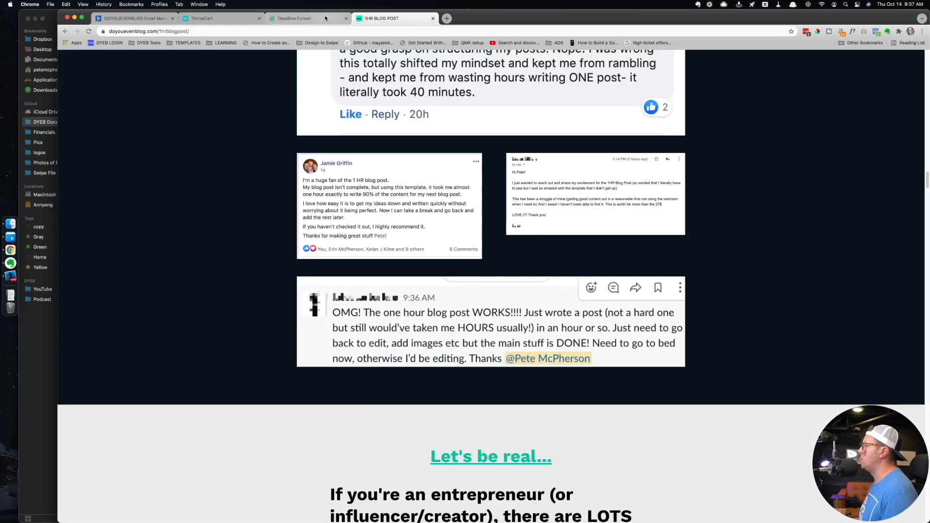
- Open the 1HR BLOG POST checkout page from its sales page
left_click(325, 18)
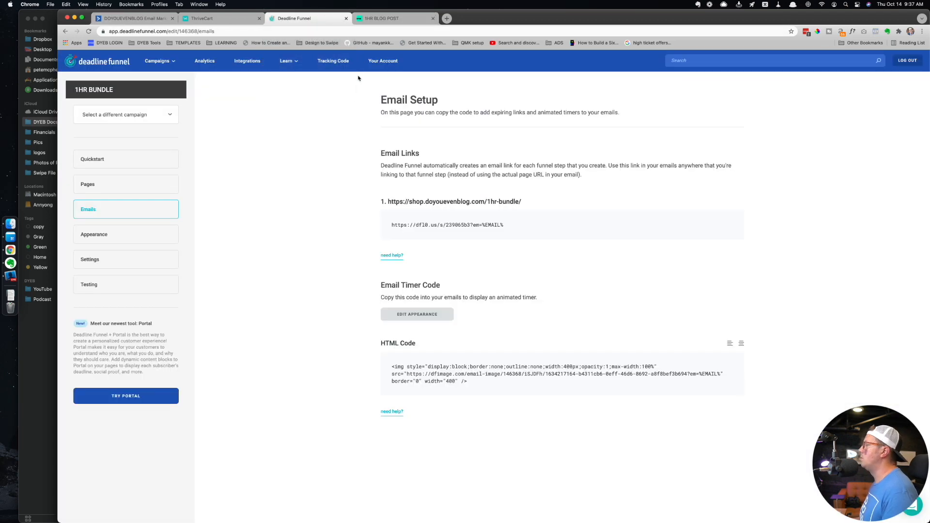
left_click(383, 18)
scroll(377, 216, "up", 15)
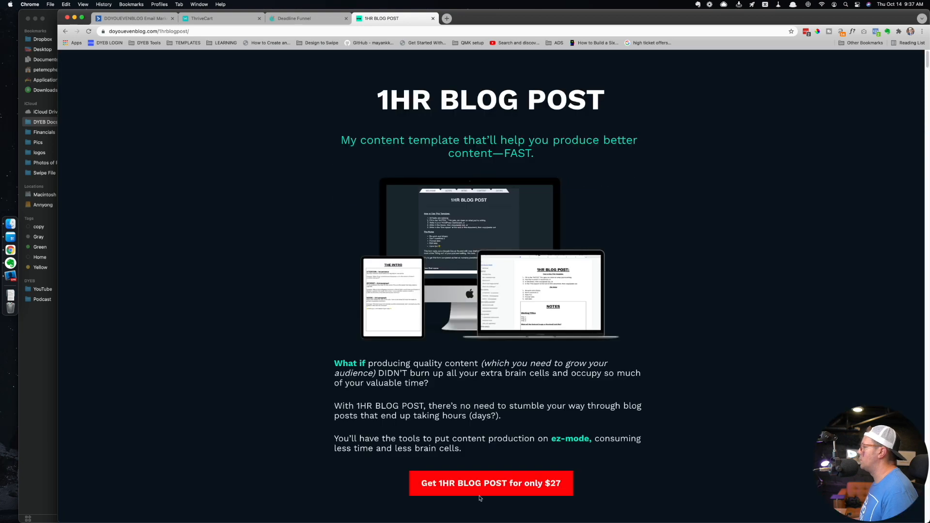
left_click(480, 491)
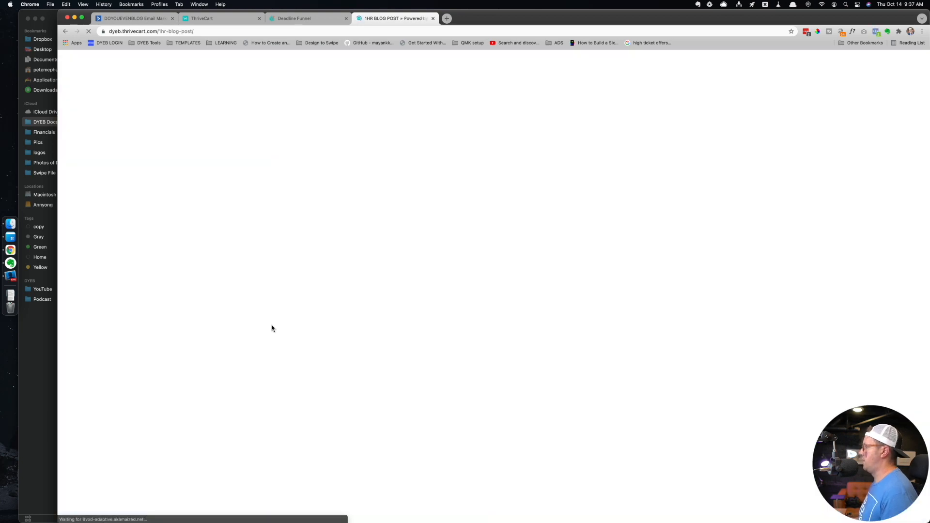
scroll(252, 326, "down", 2)
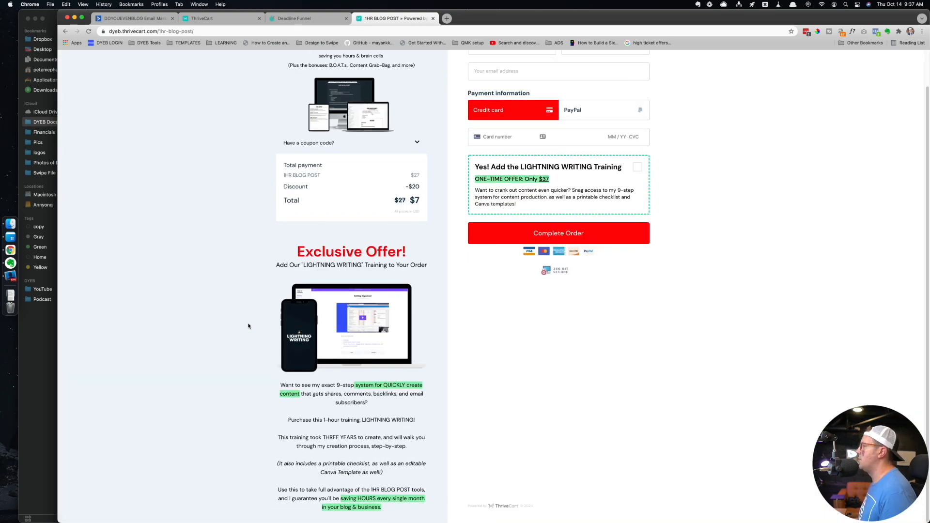
- Copy the LIGHTNING WRITING Exclusive Offer description and return to the email designer
triple_click(311, 385)
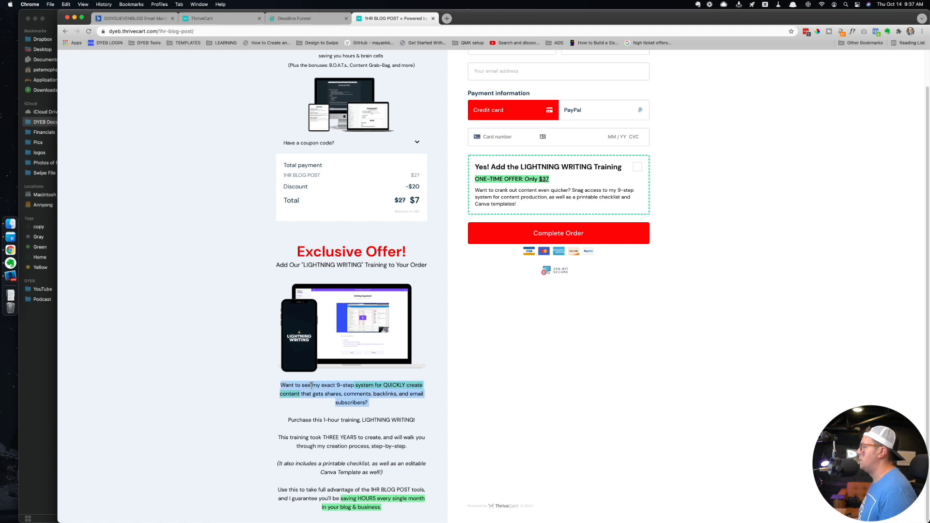
left_click(388, 510, "shift")
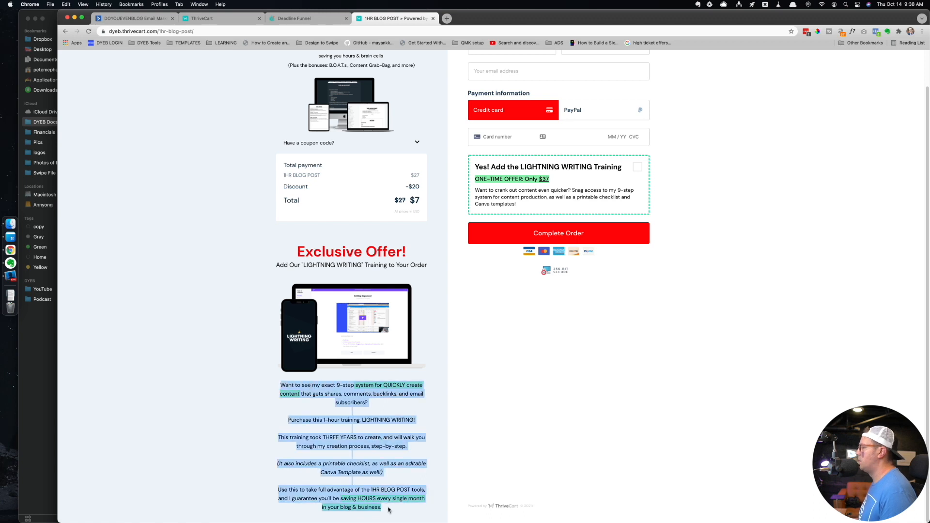
key("super+c")
key("super+2")
key("super+3")
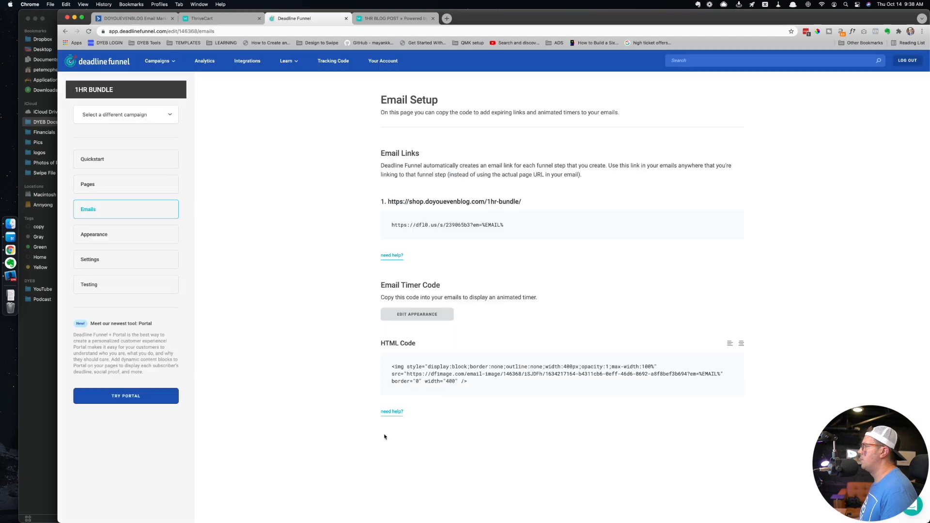
key("super+2")
key("super+1")
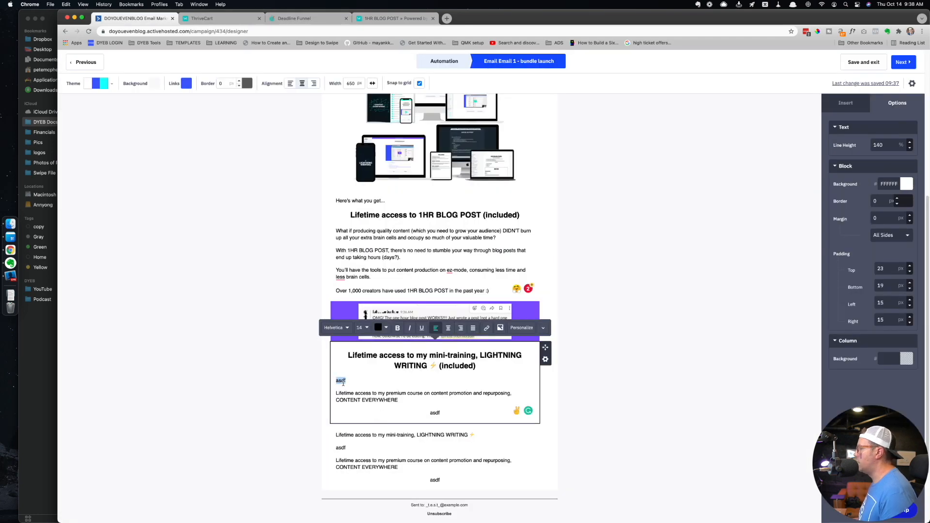
- Paste the LIGHTNING WRITING offer description in place of asdf
key("super+v")
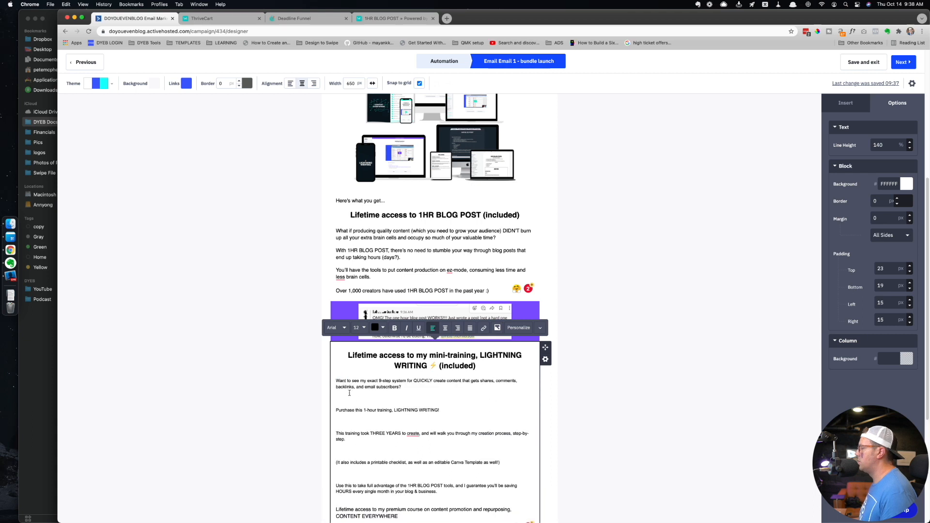
left_click(368, 243)
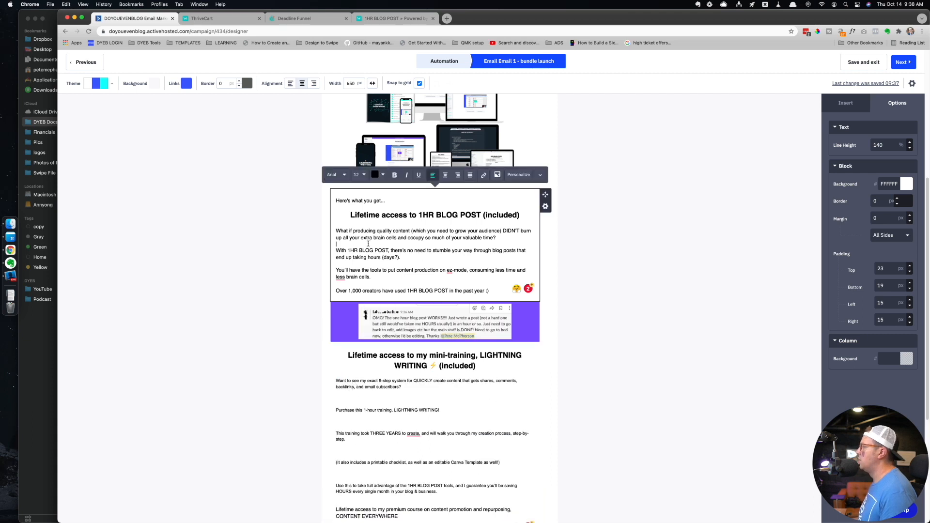
left_click(373, 429)
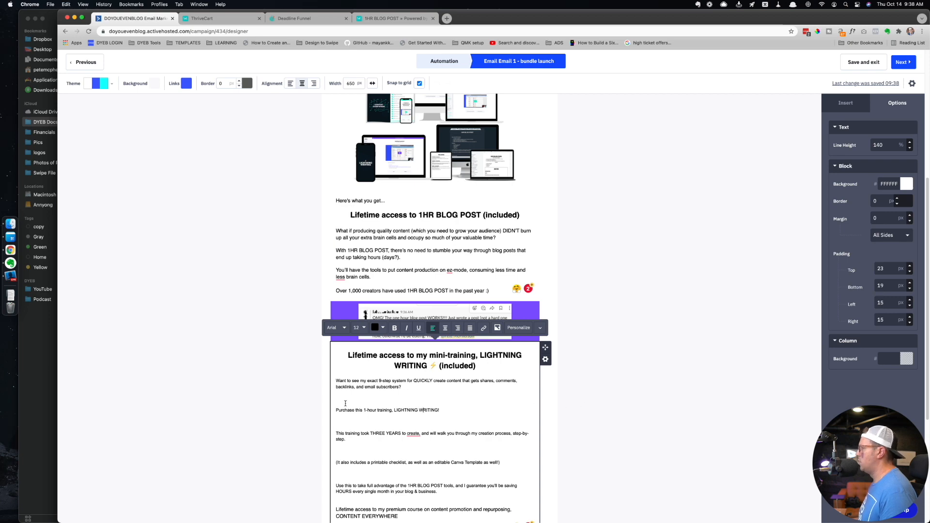
scroll(356, 395, "down", 5)
scroll(345, 319, "up", 3)
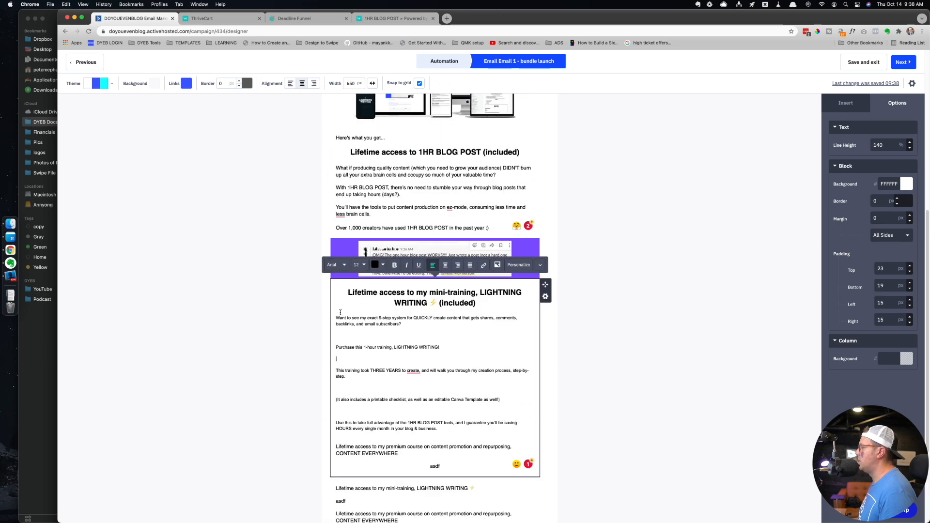
left_click_drag(346, 320, 466, 465)
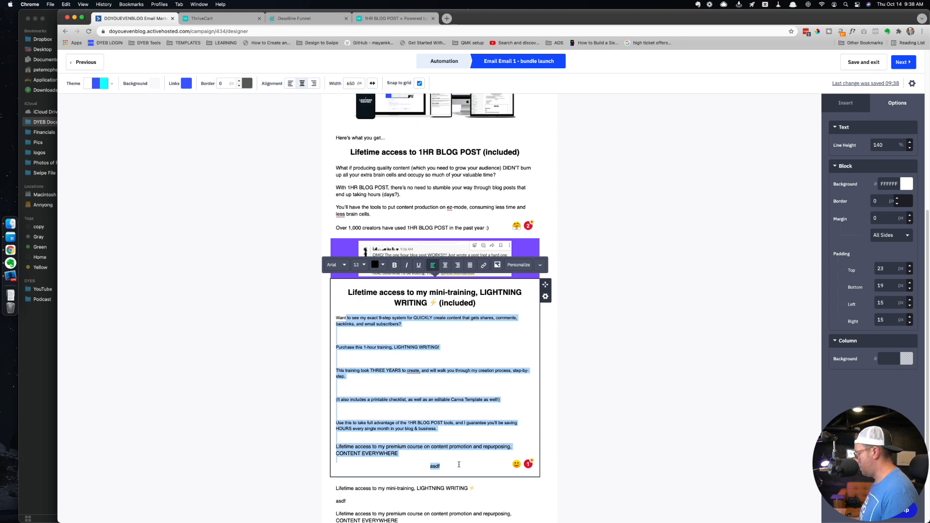
left_click(338, 320)
- Enlarge the section's body text and compare it with the first product section's font settings
left_click_drag(337, 318, 487, 470)
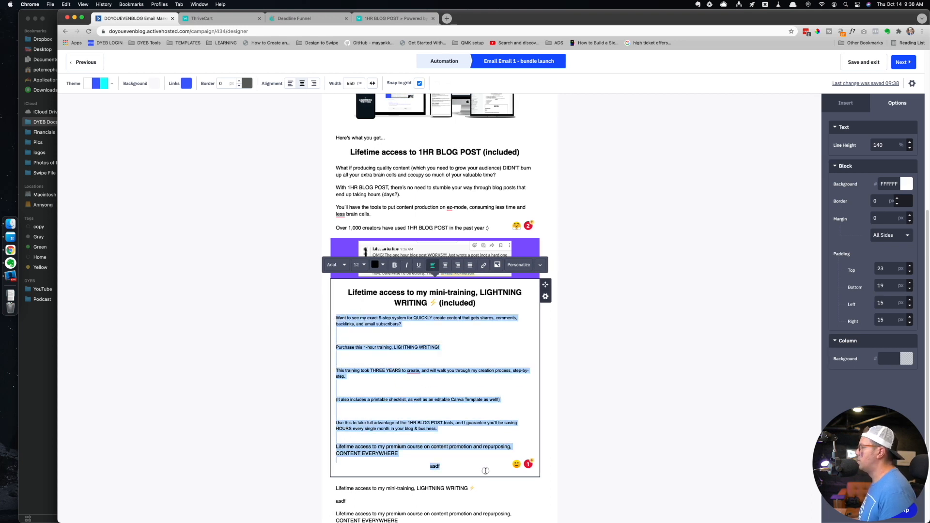
left_click(358, 266)
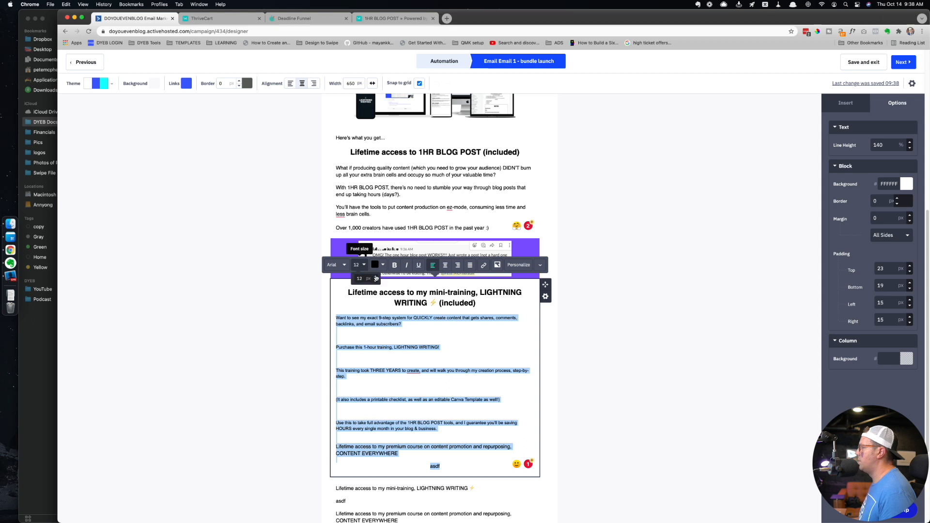
left_click(376, 278)
left_click(377, 278)
left_click(376, 277)
left_click(239, 315)
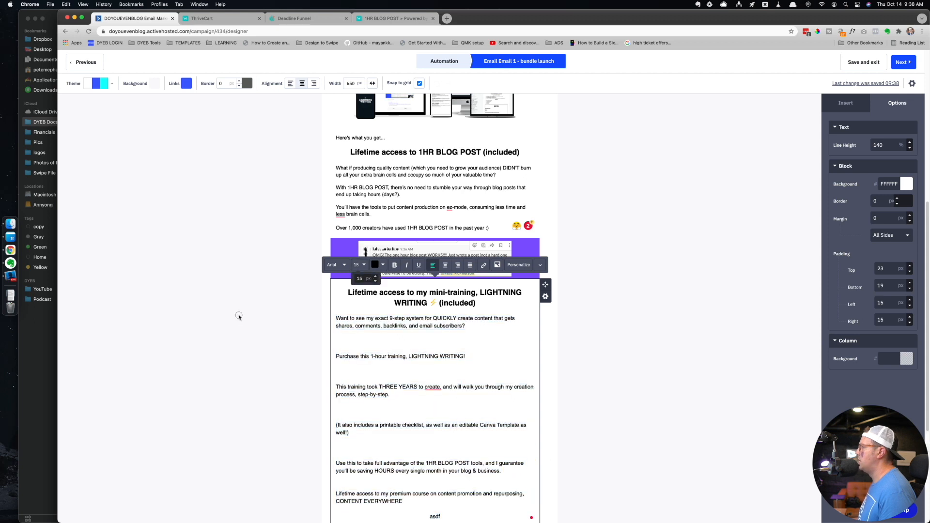
left_click(366, 189)
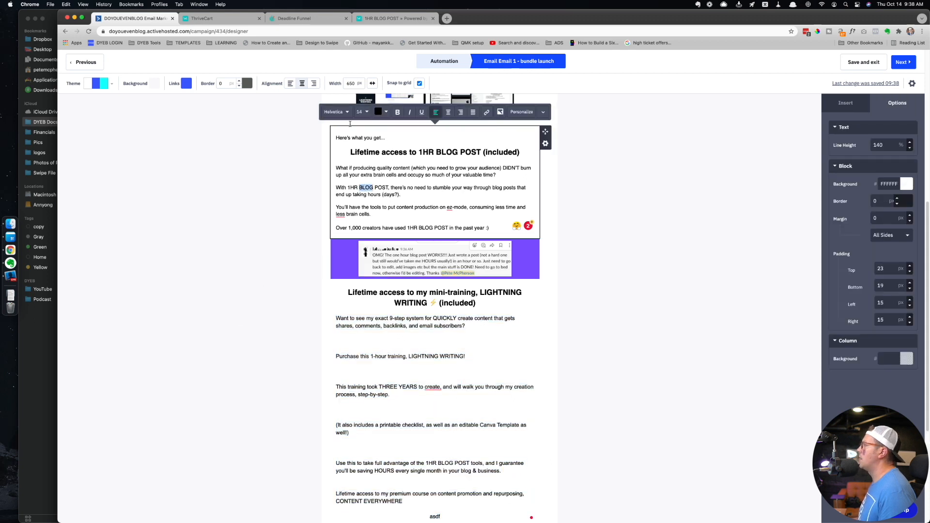
left_click(361, 363)
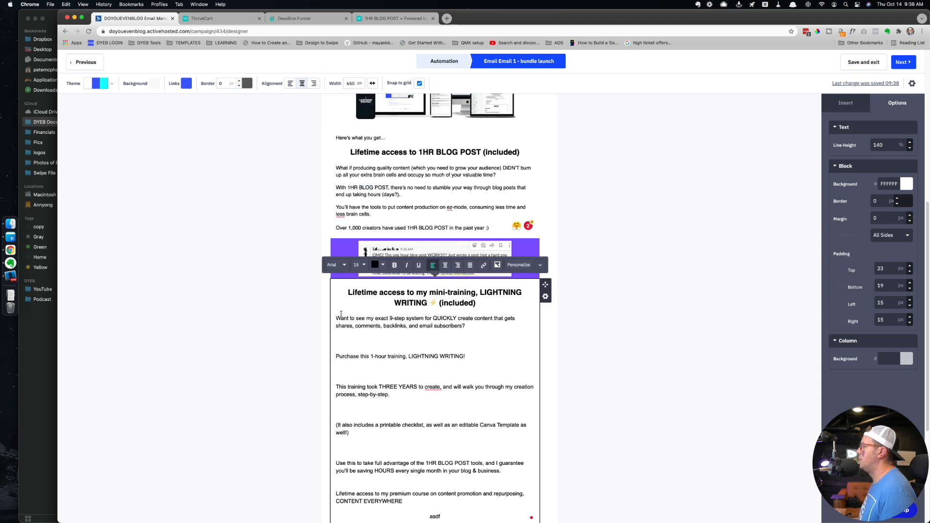
scroll(364, 336, "down", 3)
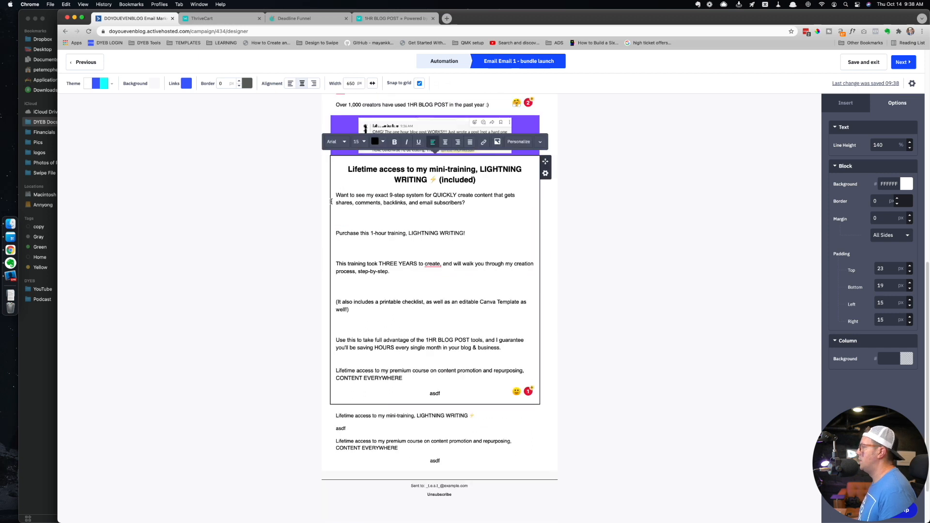
- Keep the whole section in Helvetica and reduce its size from 21 to 20
key("super+a")
left_click(336, 142)
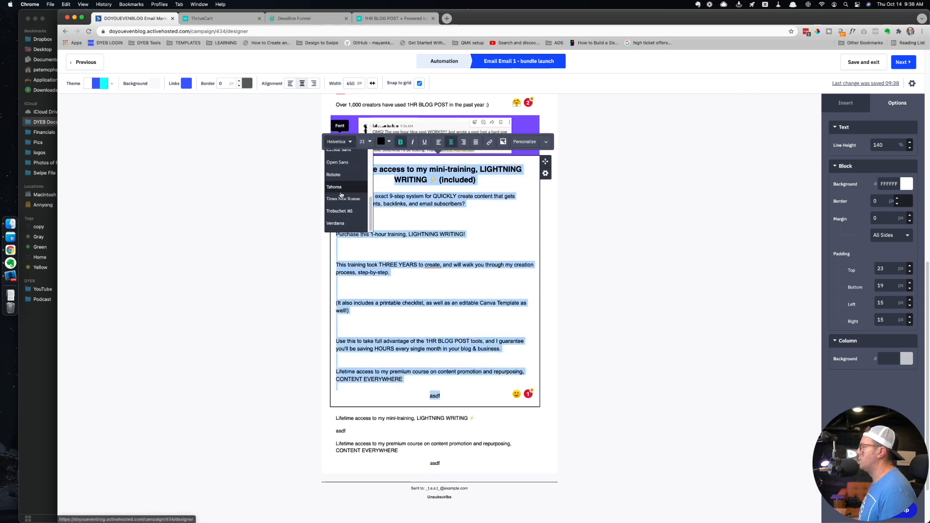
scroll(344, 191, "up", 3)
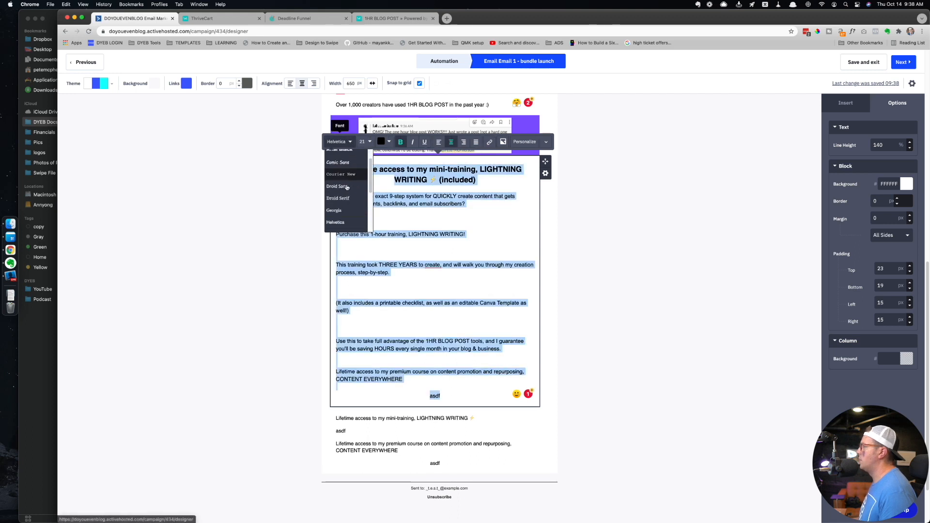
left_click(336, 222)
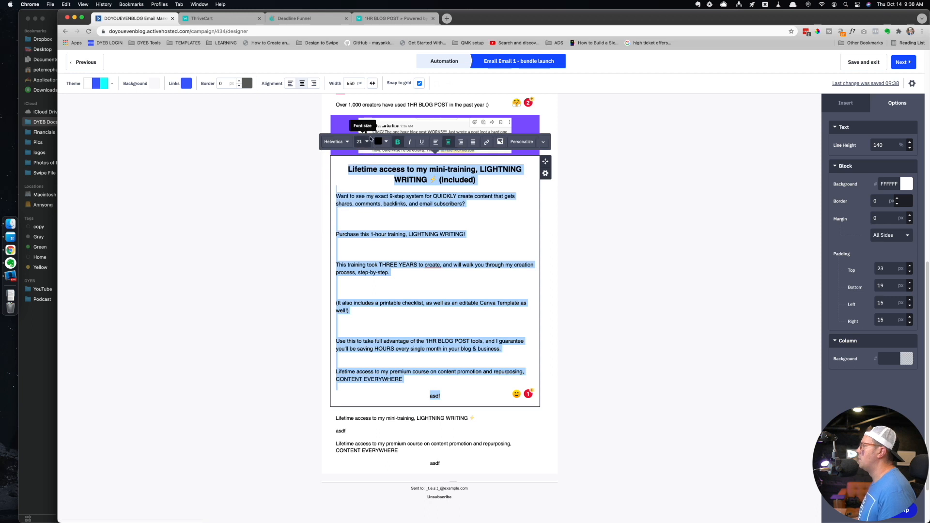
left_click(367, 142)
left_click(379, 157)
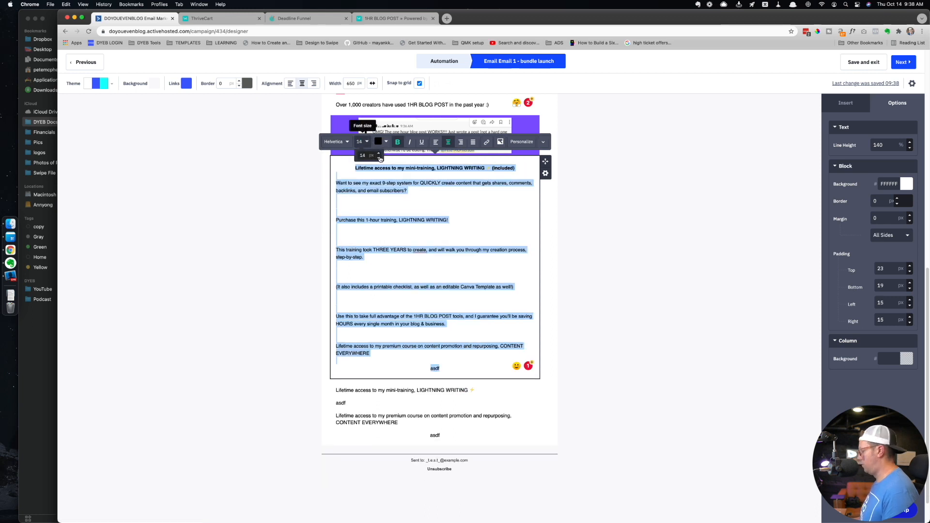
key("BackSpace")
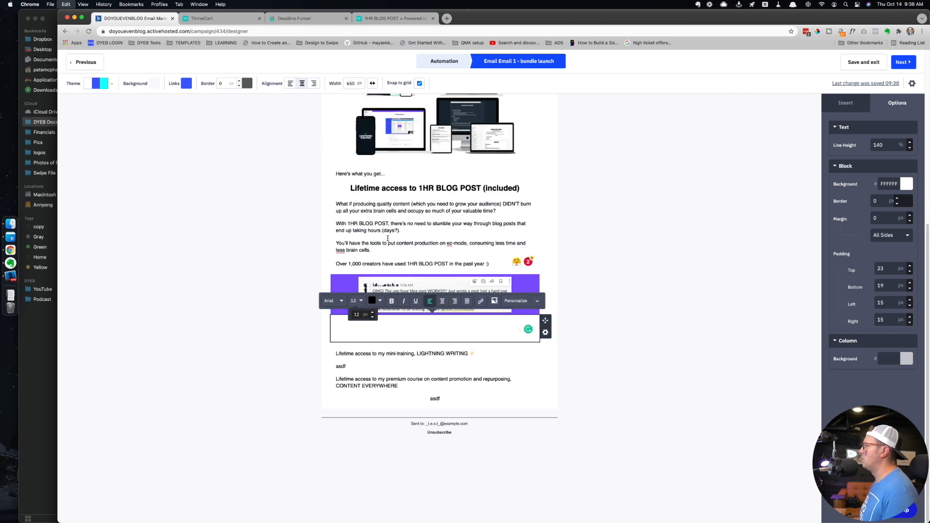
key("BackSpace")
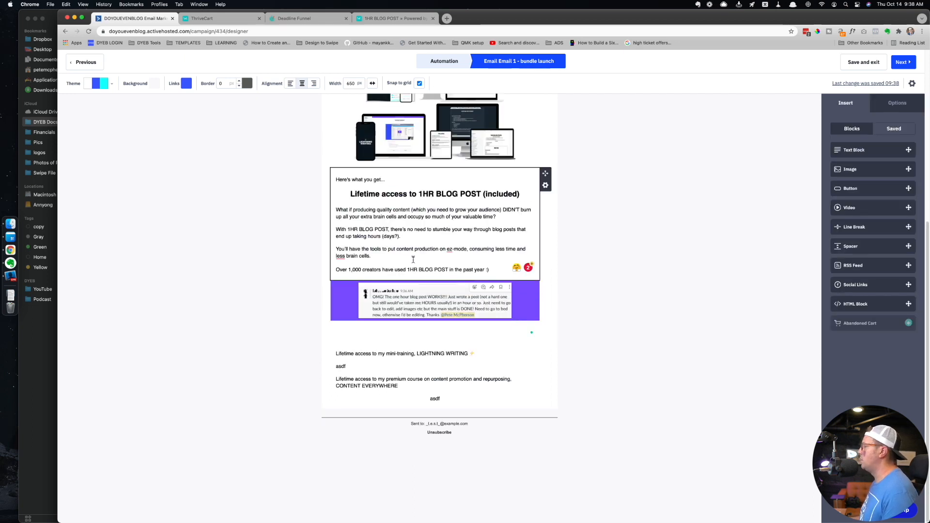
left_click(413, 259)
- Set the LIGHTNING WRITING body text to 14 px Helvetica
left_click(376, 370)
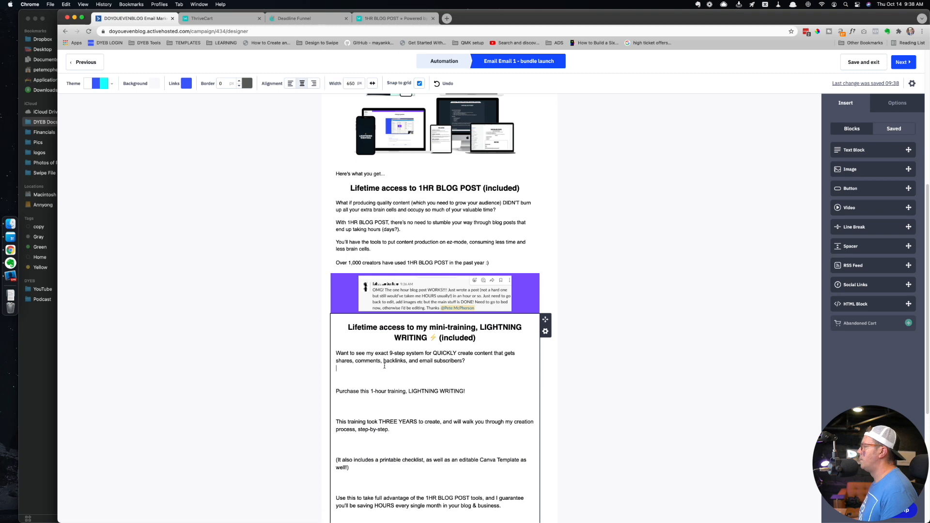
scroll(384, 366, "down", 2)
left_click(384, 321)
left_click(368, 233)
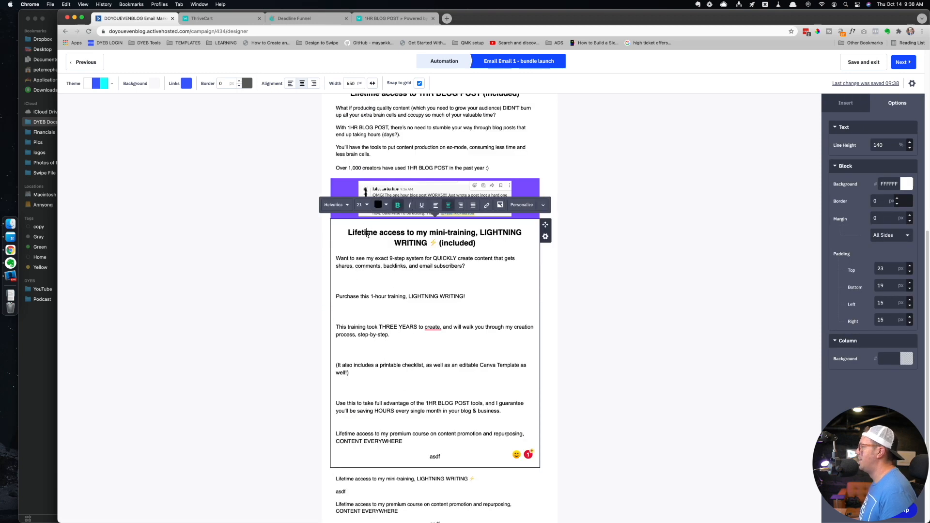
left_click(344, 252)
left_click_drag(347, 263, 443, 459)
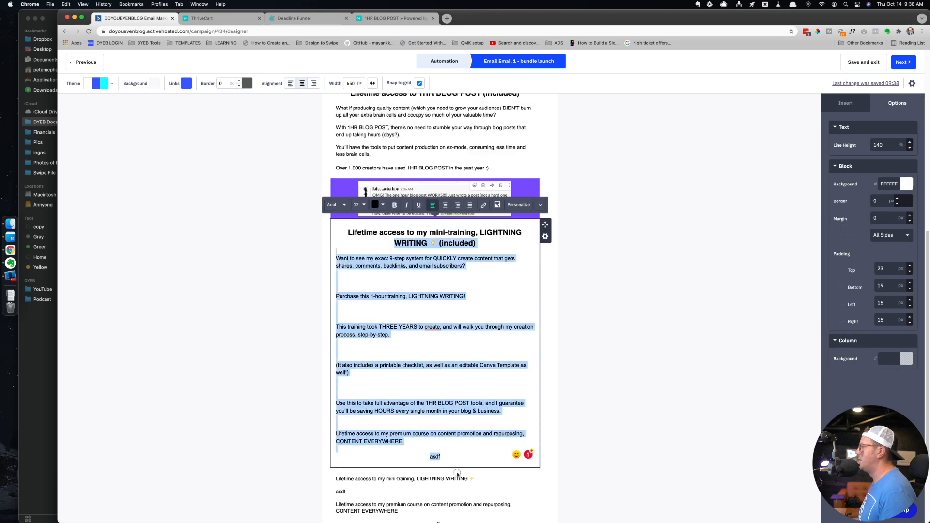
left_click(365, 206)
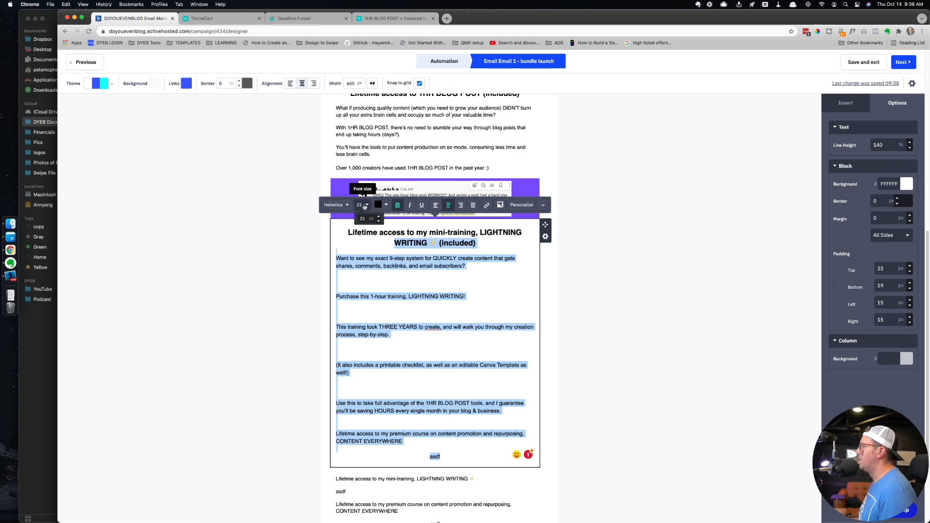
left_click(335, 257)
key("shift+Down")
key("shift+Down")
key("shift+Down")
key("shift+Down")
key("shift+Down")
key("shift+Down")
key("shift+Down")
key("shift+Down")
key("shift+Down")
key("shift+Down")
key("shift+Down")
key("shift+Down")
key("shift+Down")
key("shift+Down")
key("shift+Down")
key("shift+Down")
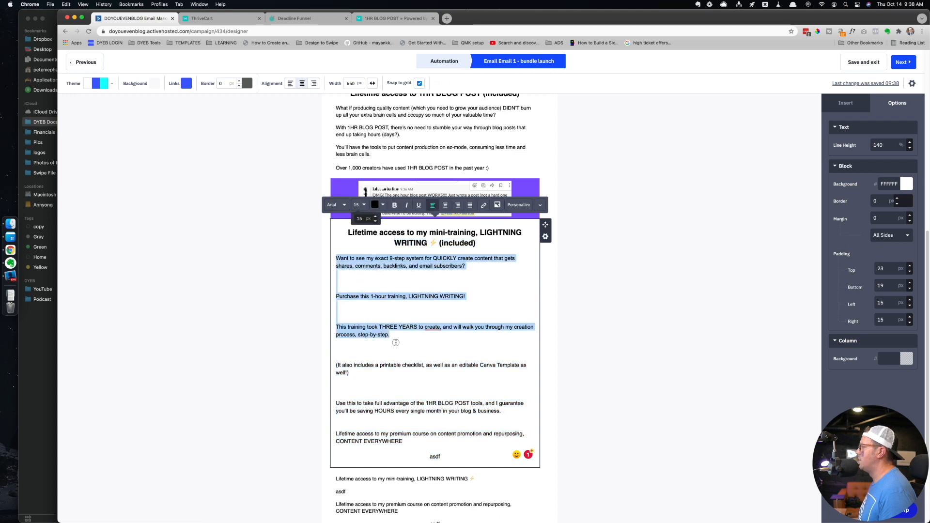
left_click(364, 204)
left_click(376, 222)
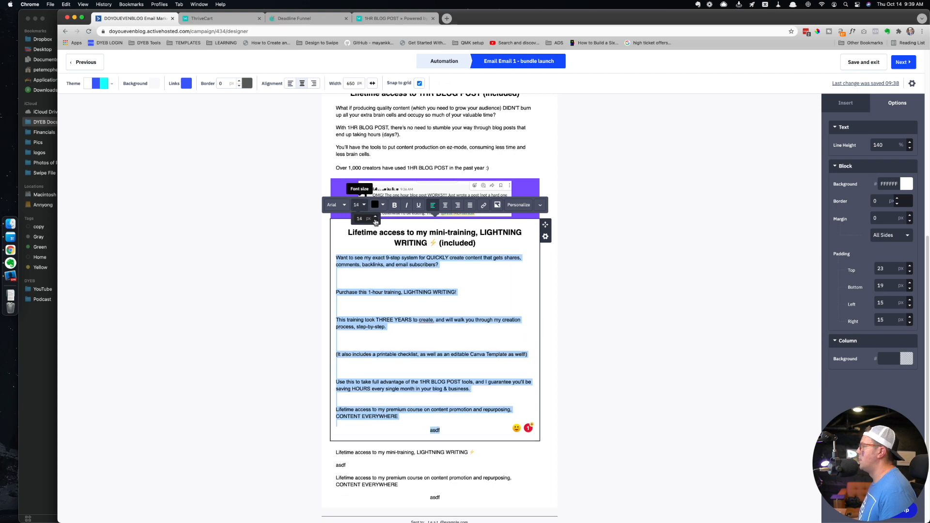
left_click(336, 205)
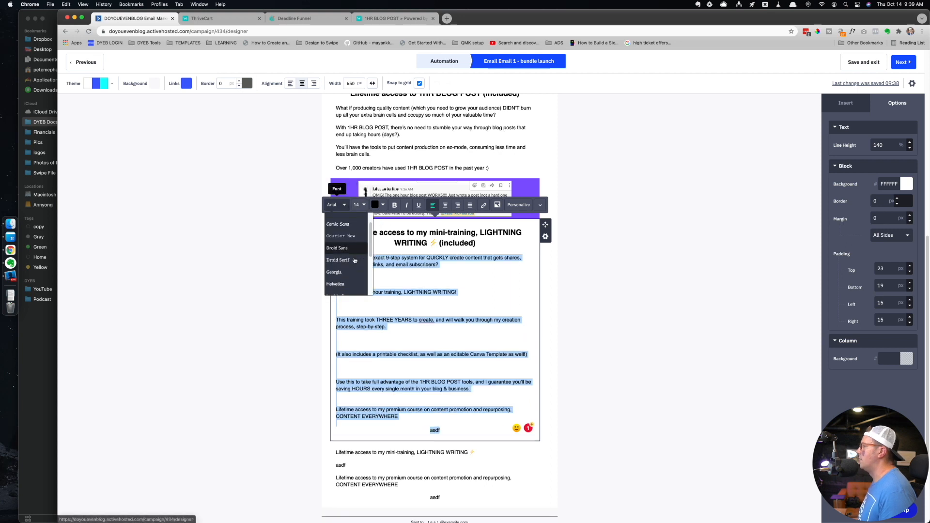
left_click(342, 289)
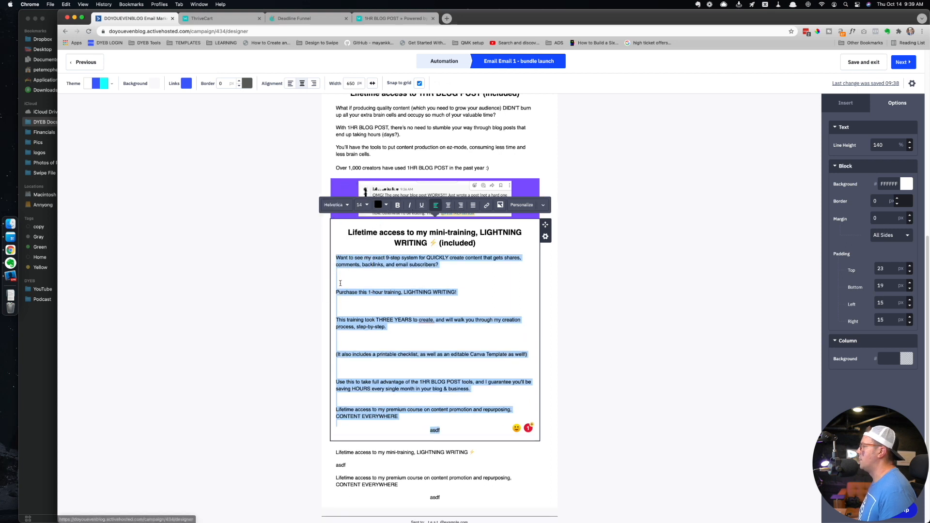
- Delete the extra blank lines and the 'Purchase this 1-hour training' line
left_click(380, 300)
scroll(376, 276, "up", 5)
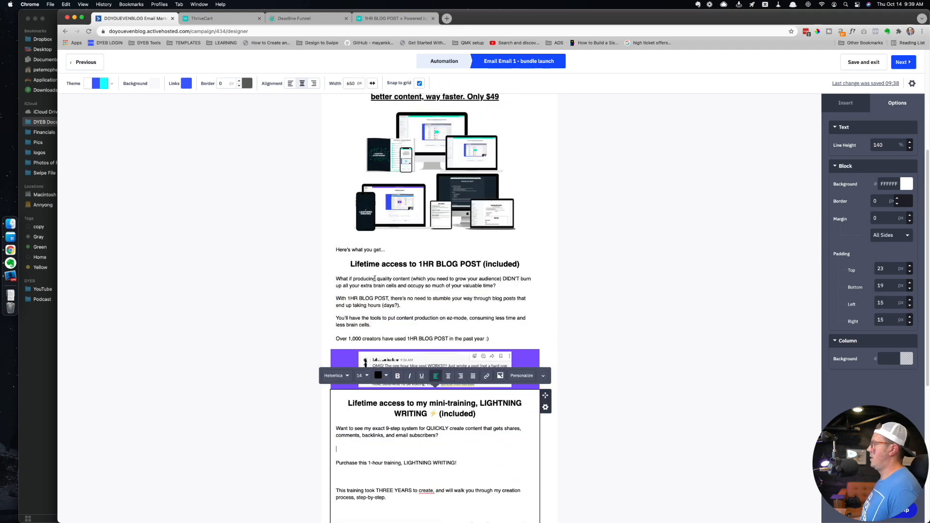
scroll(315, 310, "down", 1)
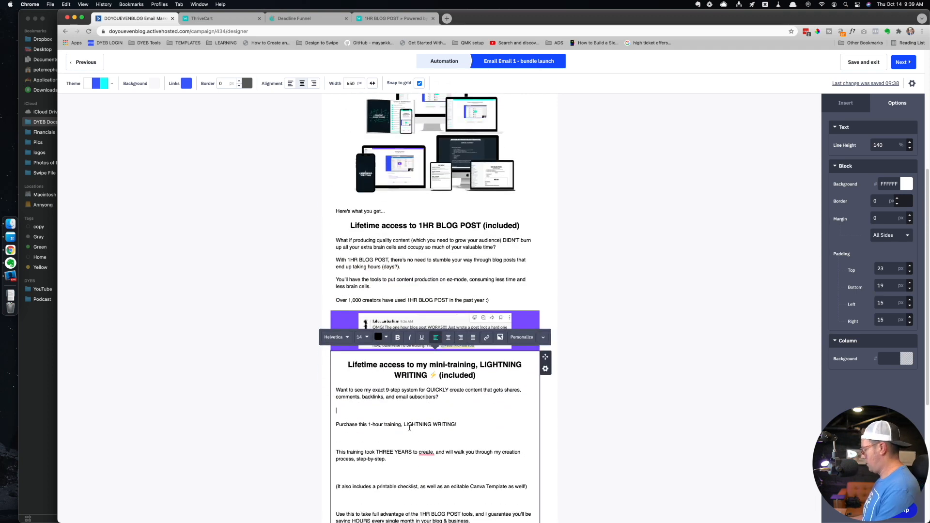
left_click(367, 408)
key("Delete")
key("Delete")
left_click(357, 424)
key("Delete")
key("Delete")
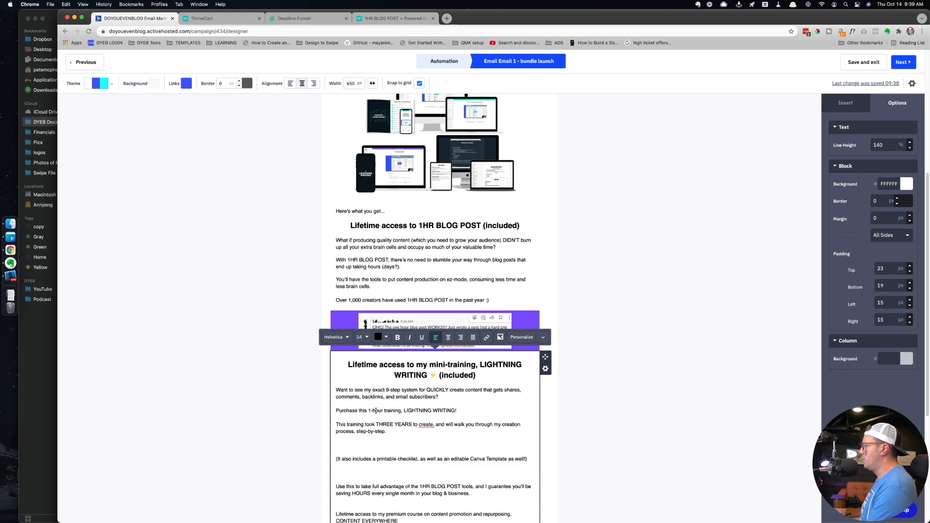
triple_click(376, 410)
key("Delete")
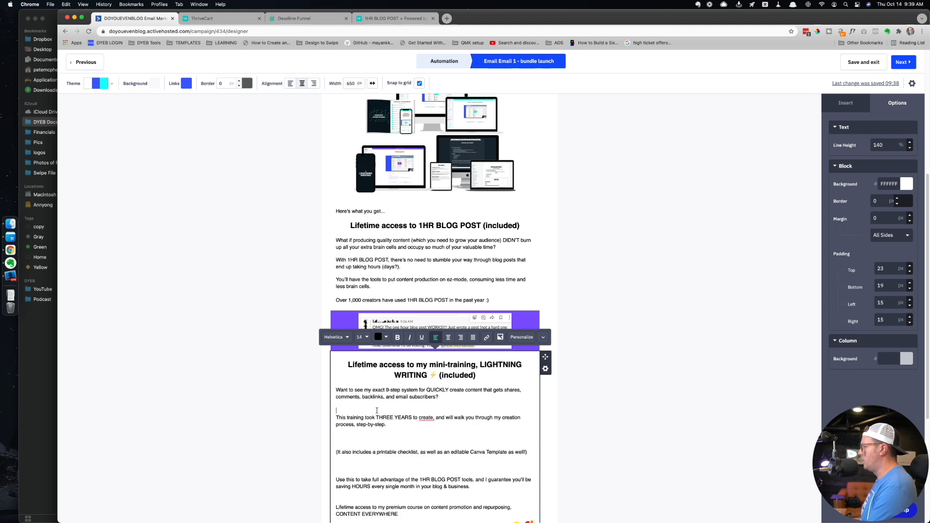
key("Delete")
left_click(378, 432)
key("Delete")
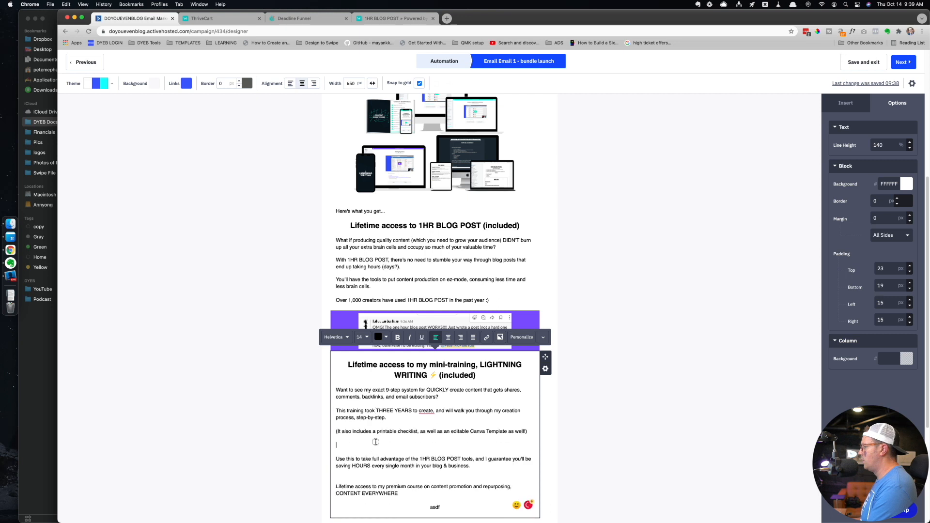
key("Delete")
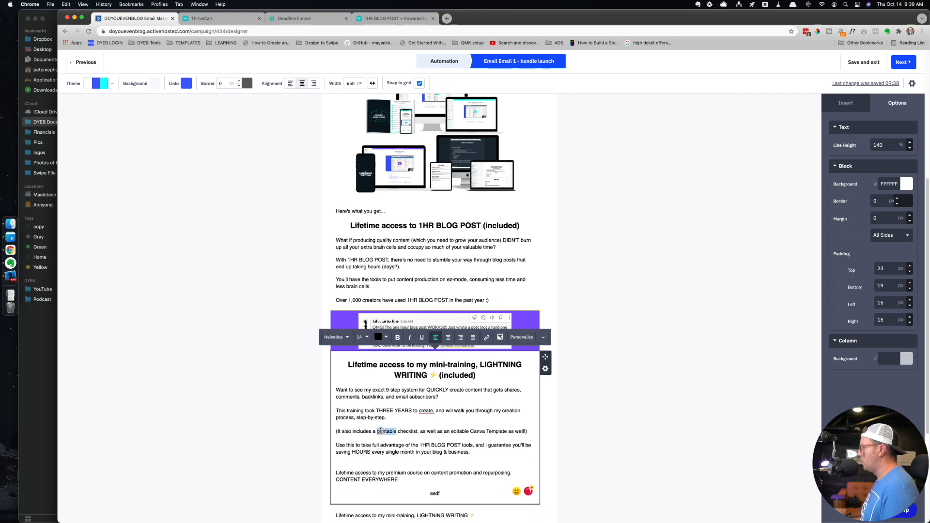
- Italicize the '(It also includes…)' printable-checklist note
triple_click(381, 430)
key("super+i")
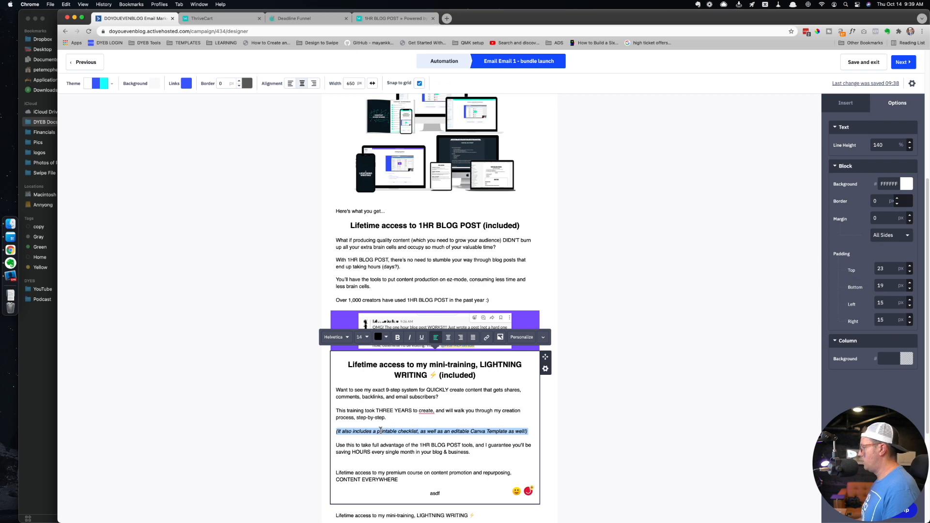
left_click(374, 446)
scroll(373, 461, "down", 3)
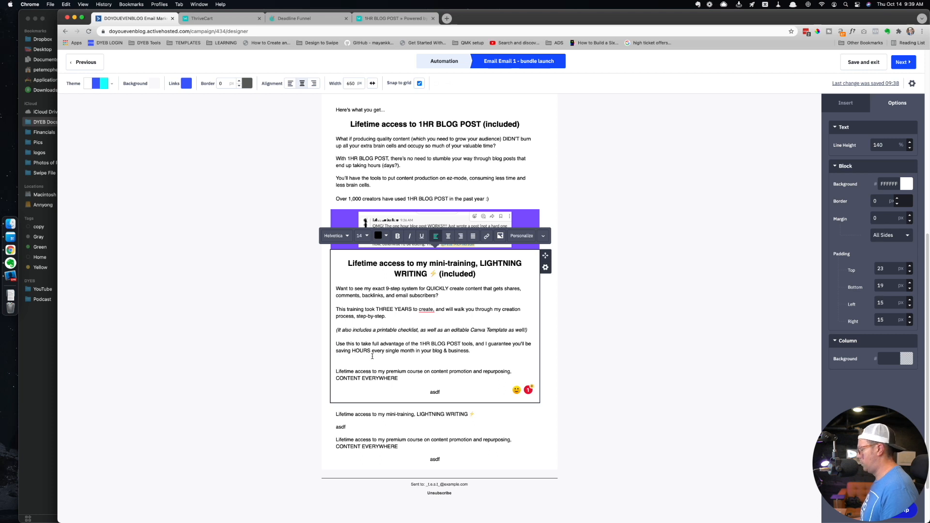
left_click(678, 322)
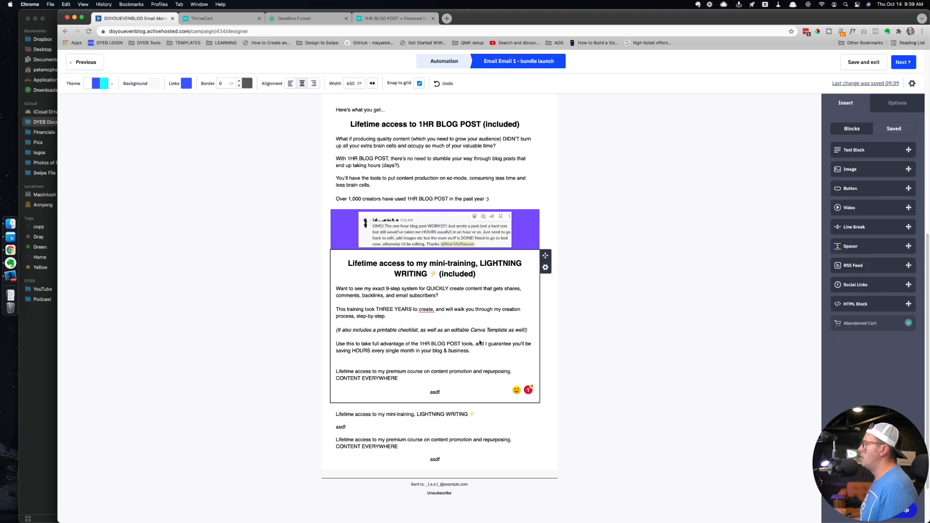
- Delete the duplicate mini-training line and asdf from the lower placeholder block
left_click(509, 290)
left_click(545, 268)
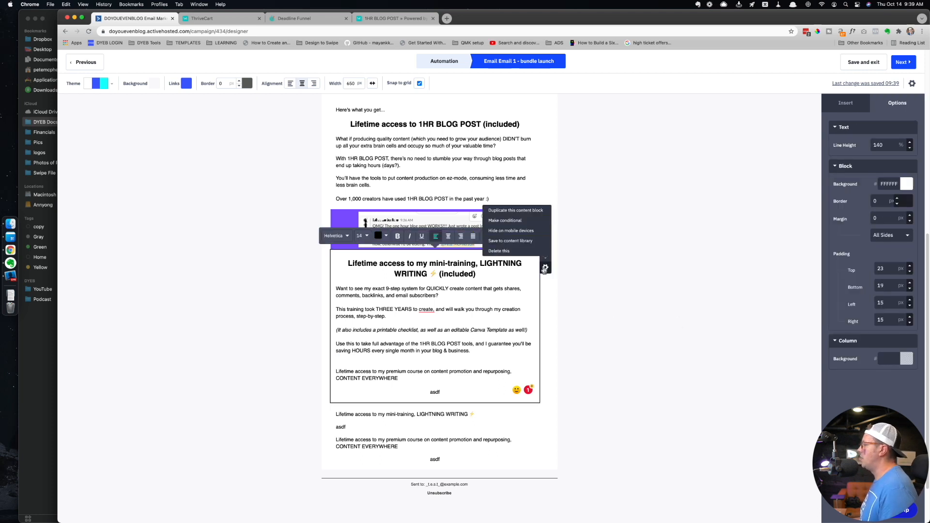
left_click(689, 324)
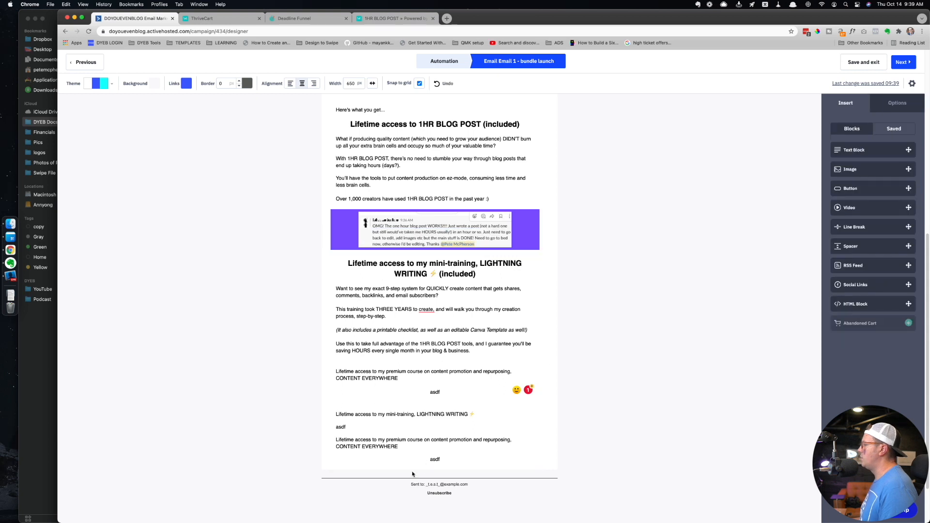
left_click(365, 427)
left_click_drag(316, 417, 307, 409)
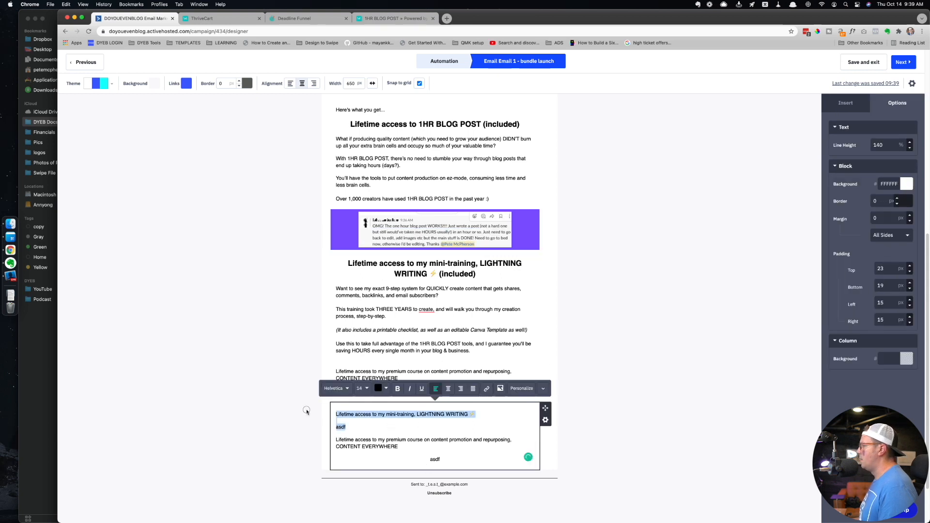
key("BackSpace")
left_click(334, 412)
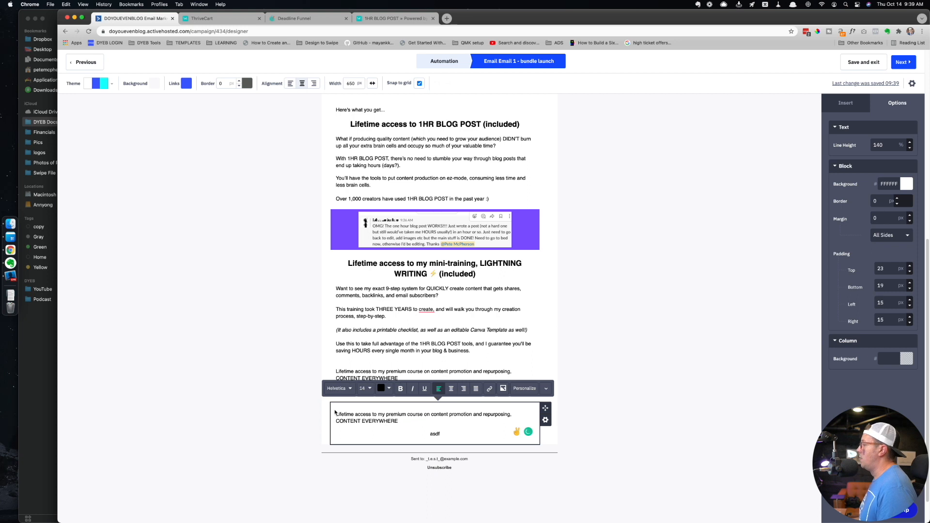
key("super+a")
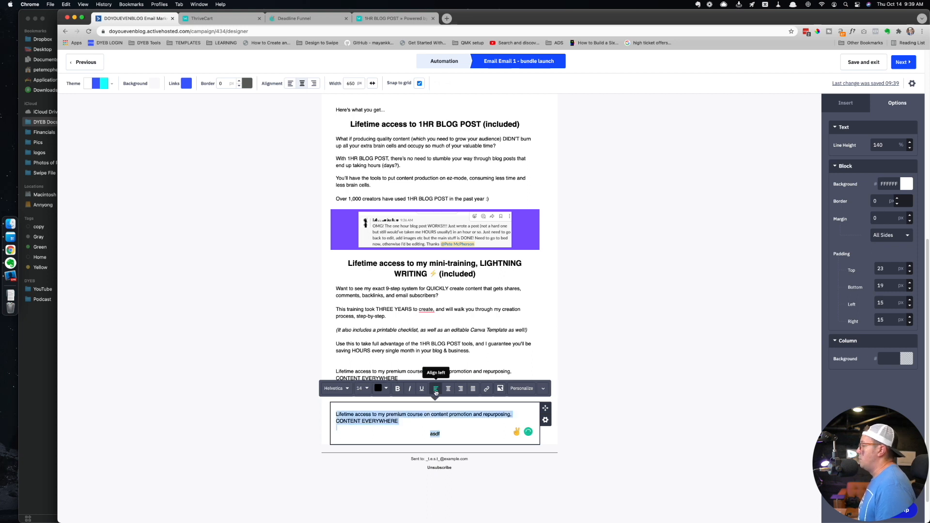
- Left-align the asdf line in the lower block
left_click(435, 433)
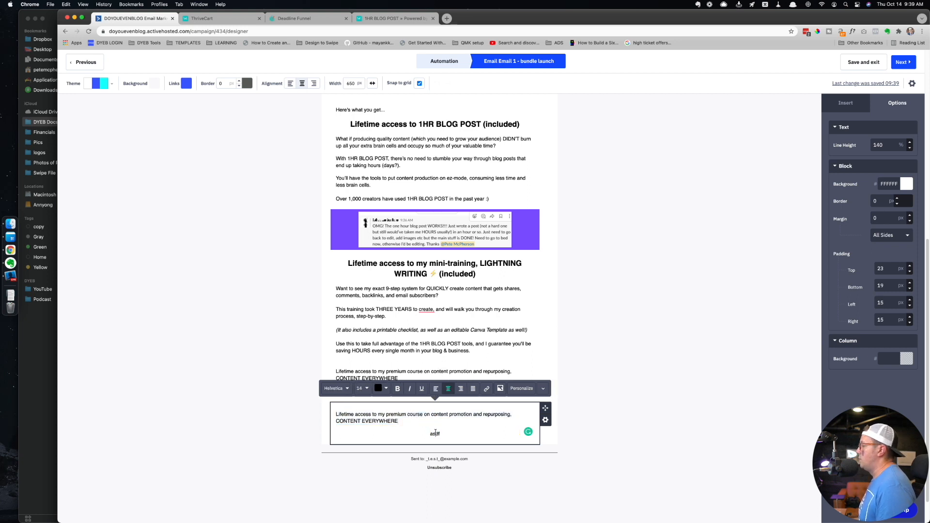
key("super+a")
left_click(436, 388)
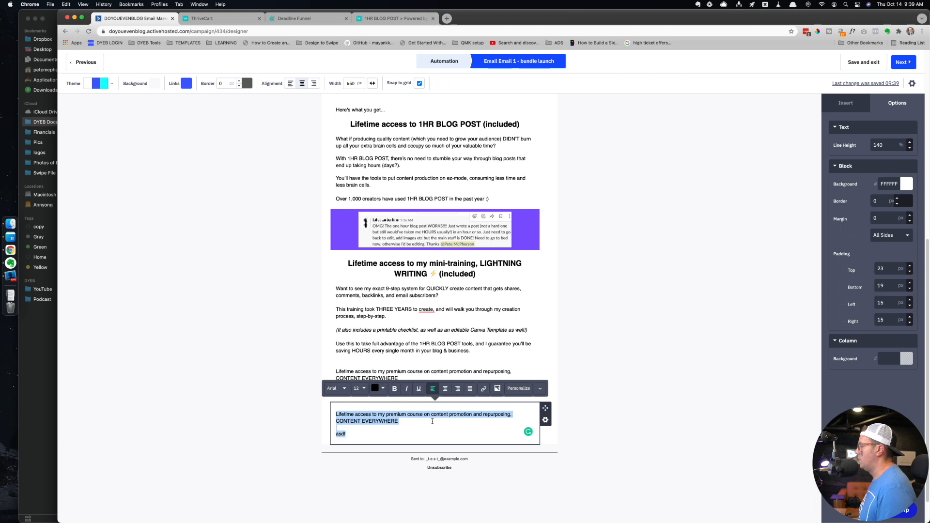
left_click(610, 362)
- Remove the duplicate premium-course line and asdf from the LIGHTNING WRITING block
left_click(360, 428)
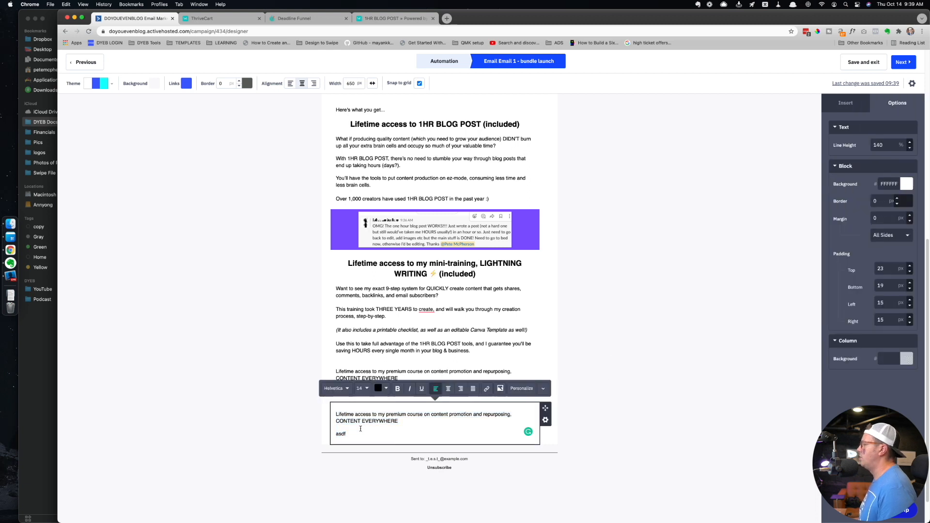
left_click(381, 362)
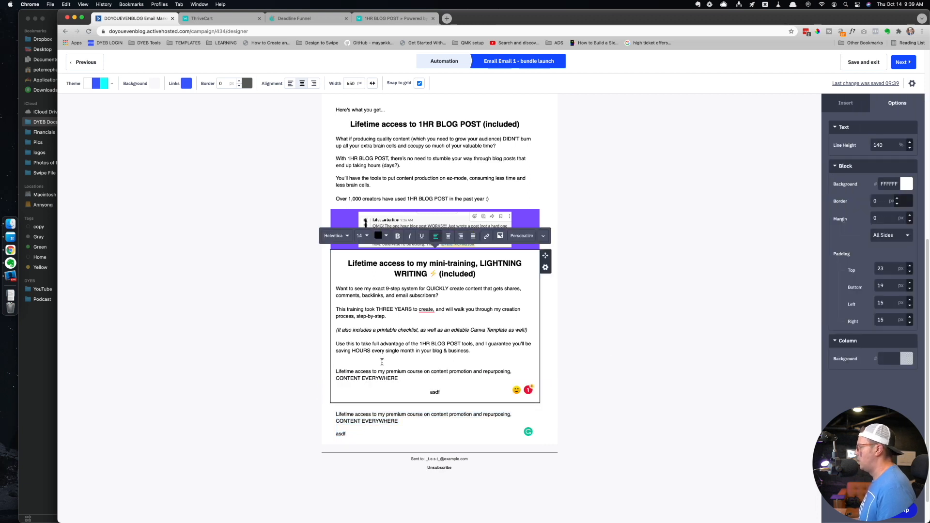
left_click_drag(356, 363, 446, 398)
key("BackSpace")
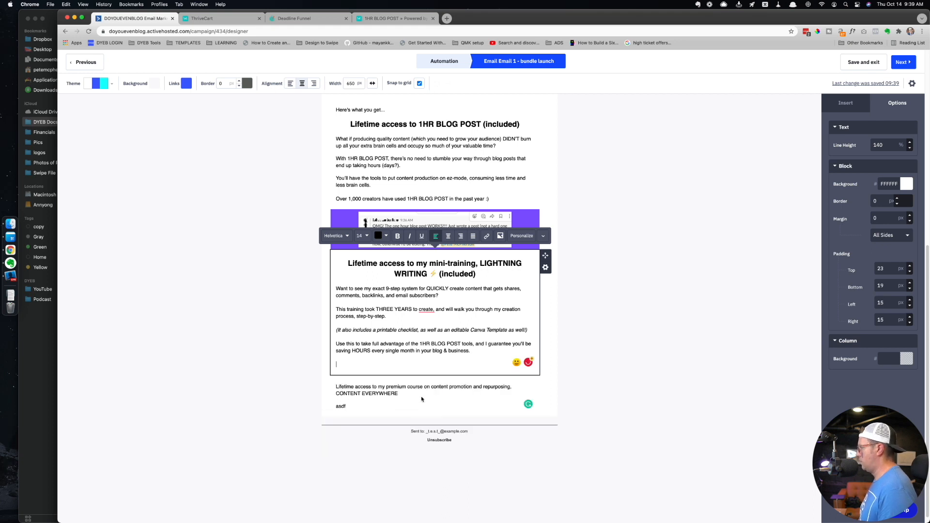
left_click(613, 342)
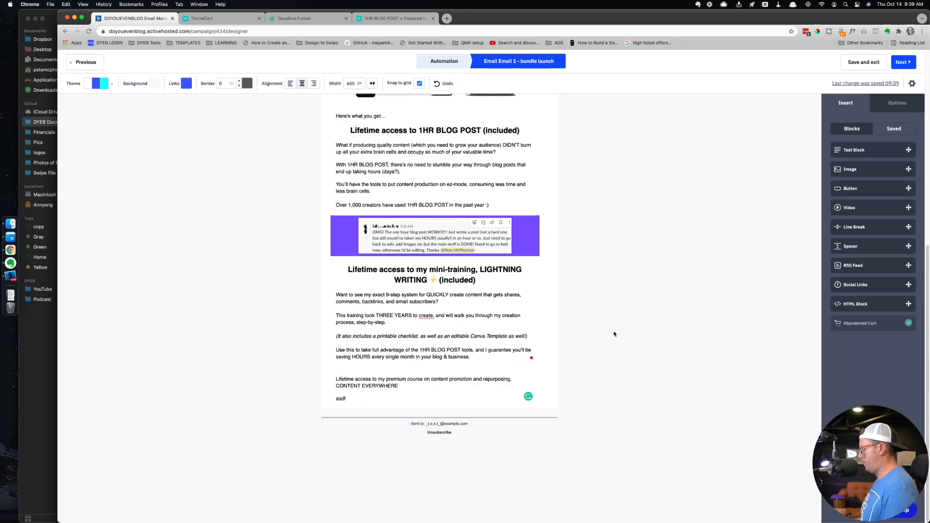
- Open podia.com, go to Products and view LIGHTNING WRITING as a visitor
key("super+t")
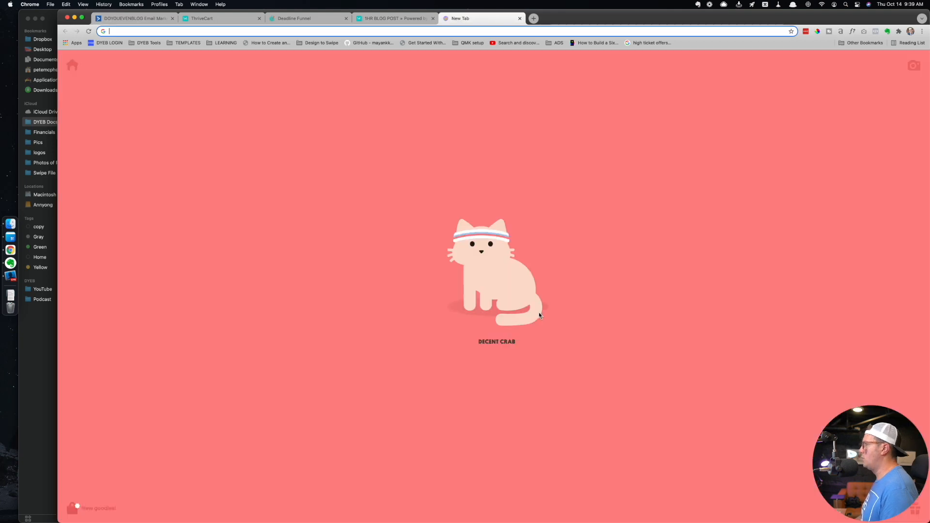
type("pod")
key("Return")
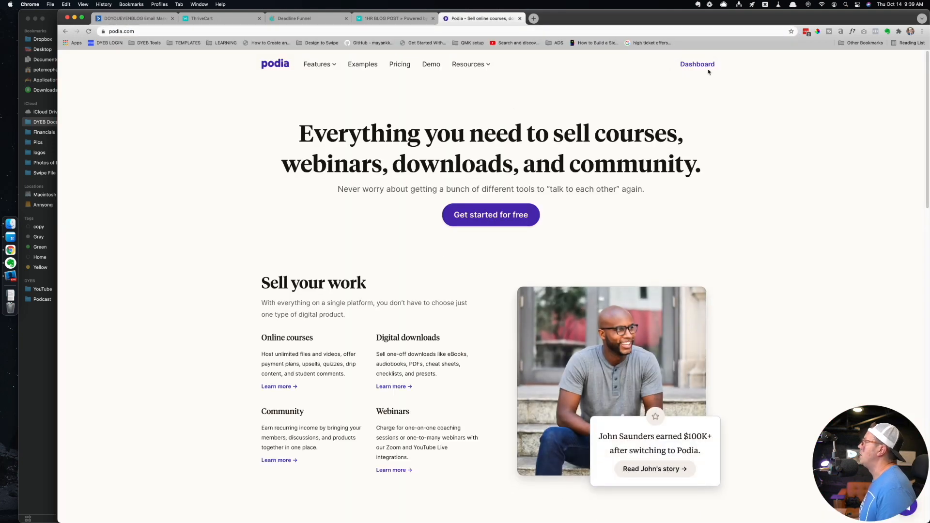
left_click(701, 68)
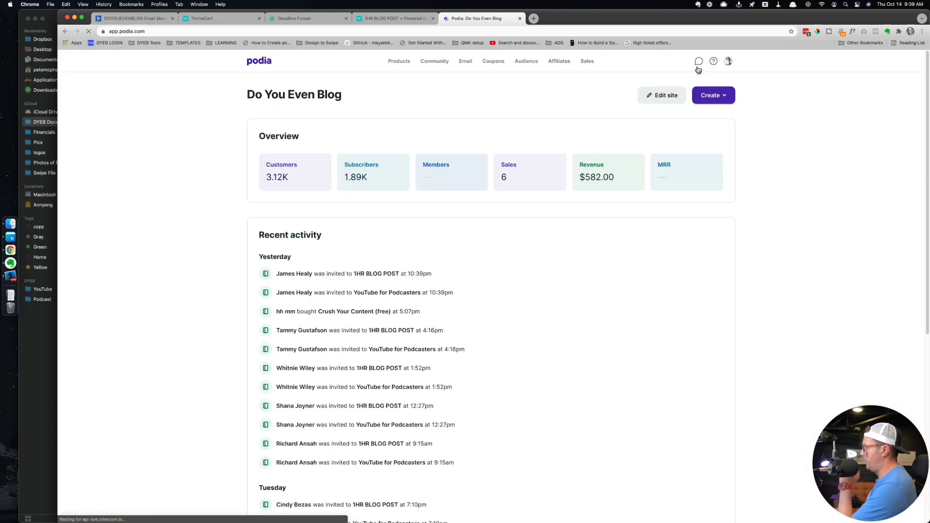
left_click(396, 64)
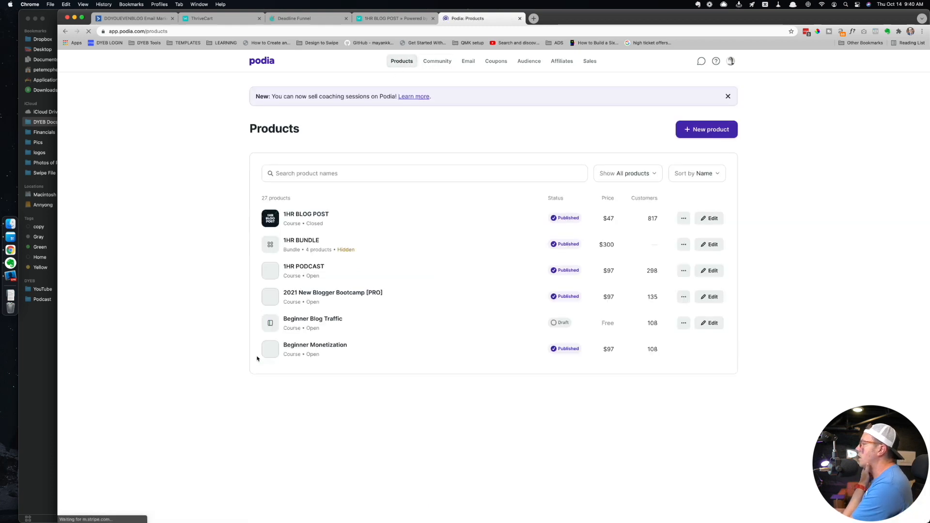
scroll(379, 326, "down", 3)
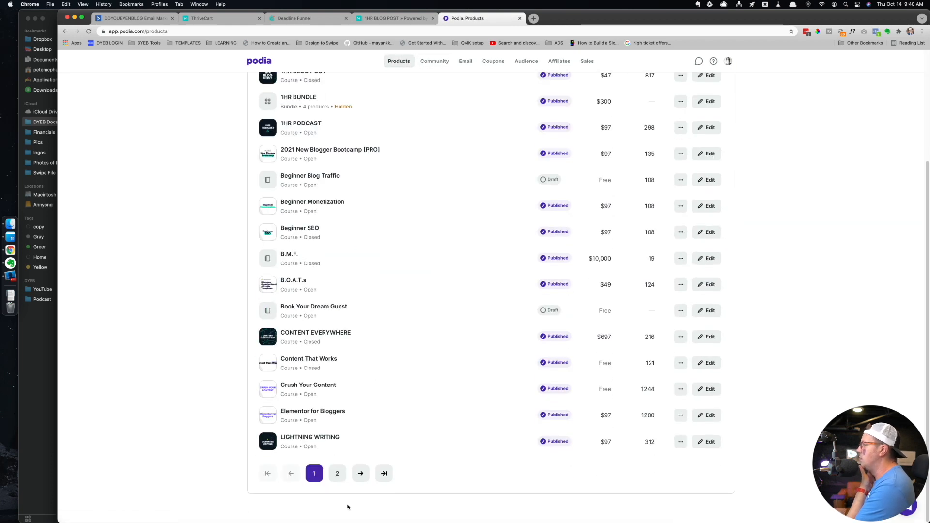
left_click(680, 442)
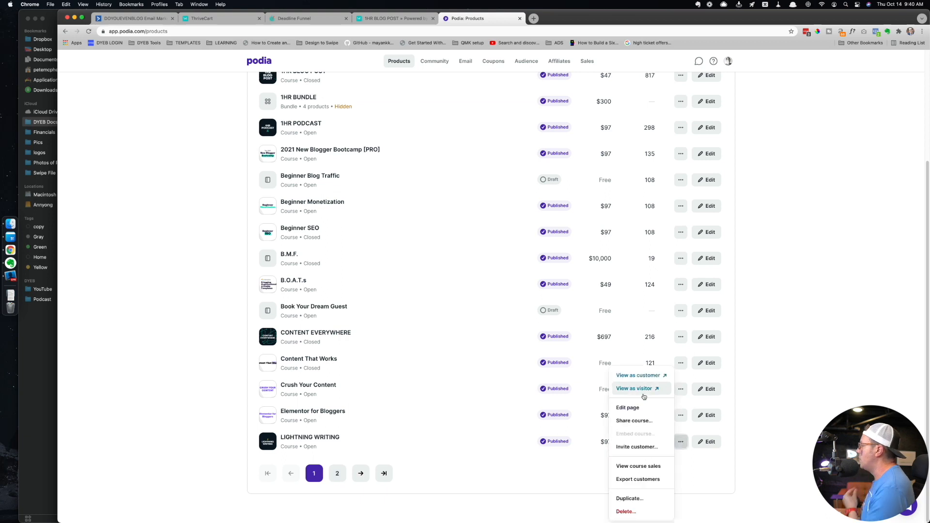
left_click(655, 378)
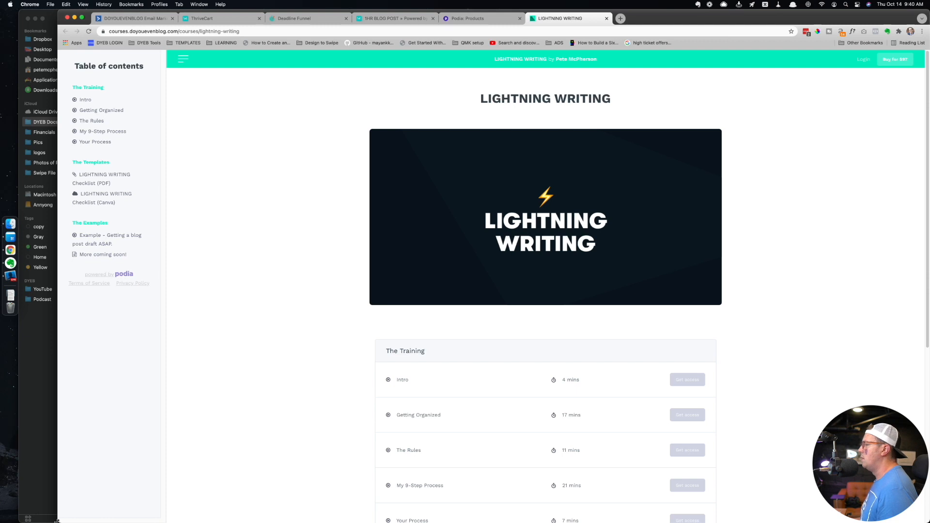
left_click_drag(61, 519, 273, 454)
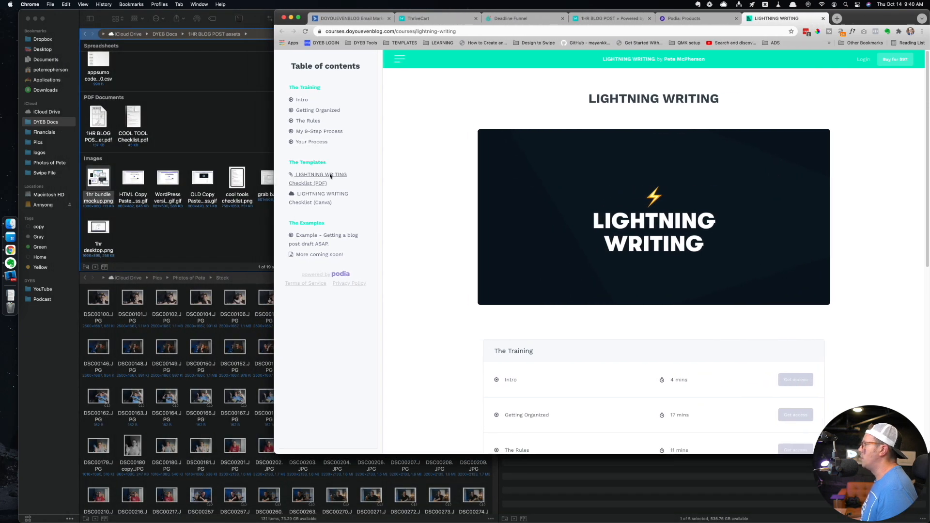
- Capture a CloudApp screenshot of the My 9-Step Process lesson page
left_click(311, 132)
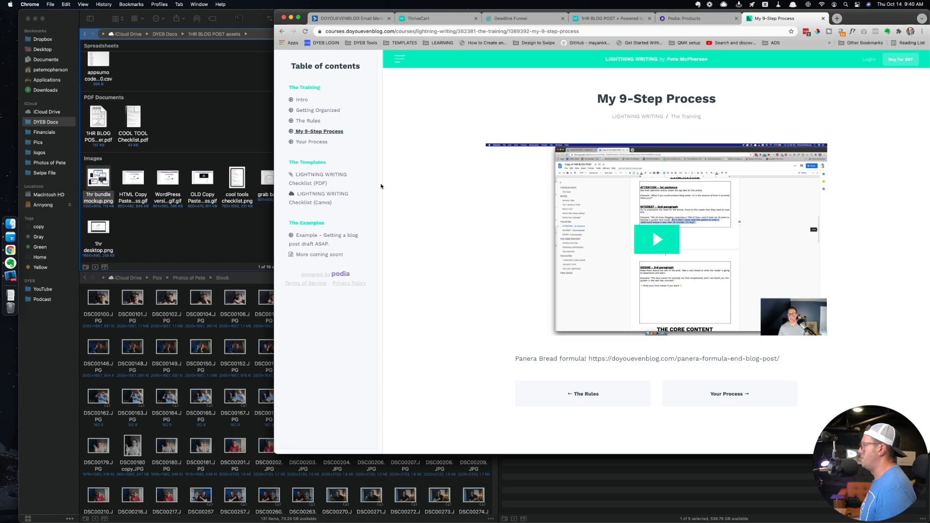
key("super+shift+a")
mouse_move(277, 50)
left_mouse_down()
mouse_move(669, 302)
mouse_move(846, 395)
mouse_move(899, 408)
mouse_move(836, 403)
mouse_move(852, 411)
left_mouse_up()
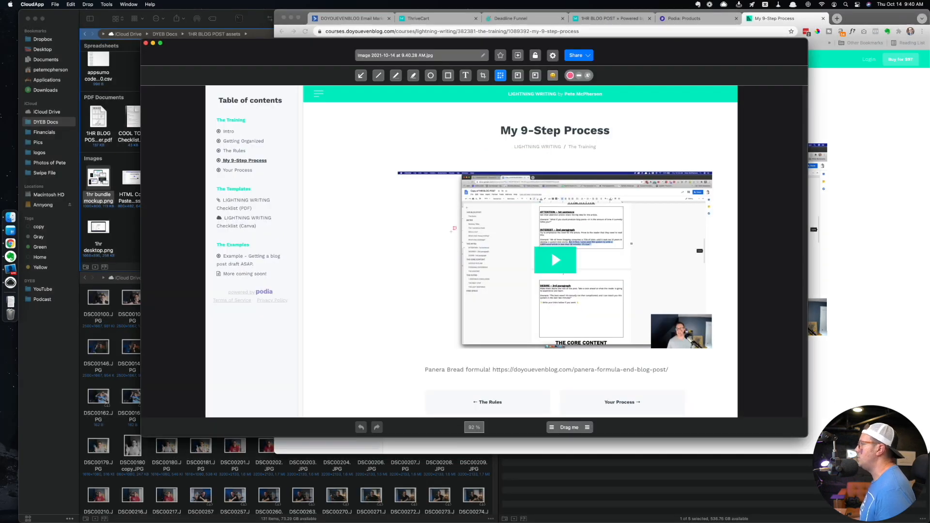
left_click(868, 117)
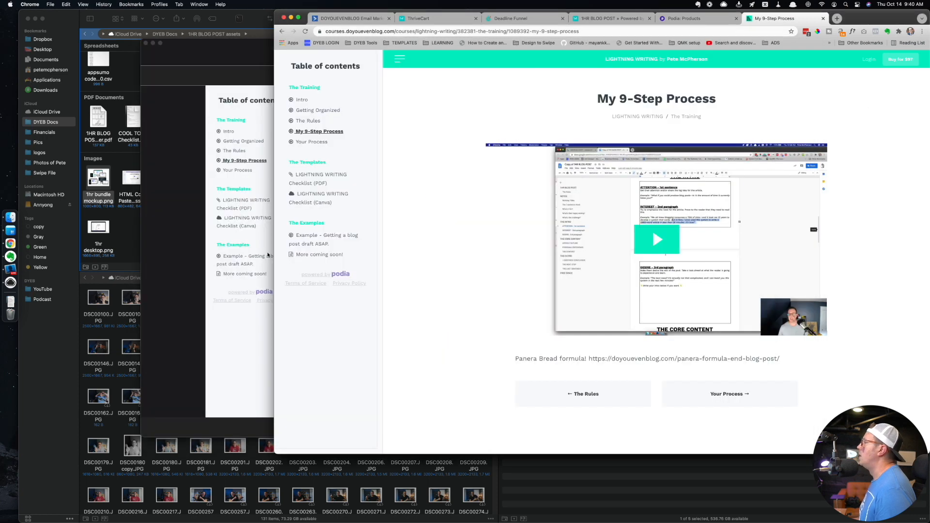
left_click(262, 254)
key("Return")
- Close the lesson tab and go back to the ActiveCampaign email designer
key("super+w")
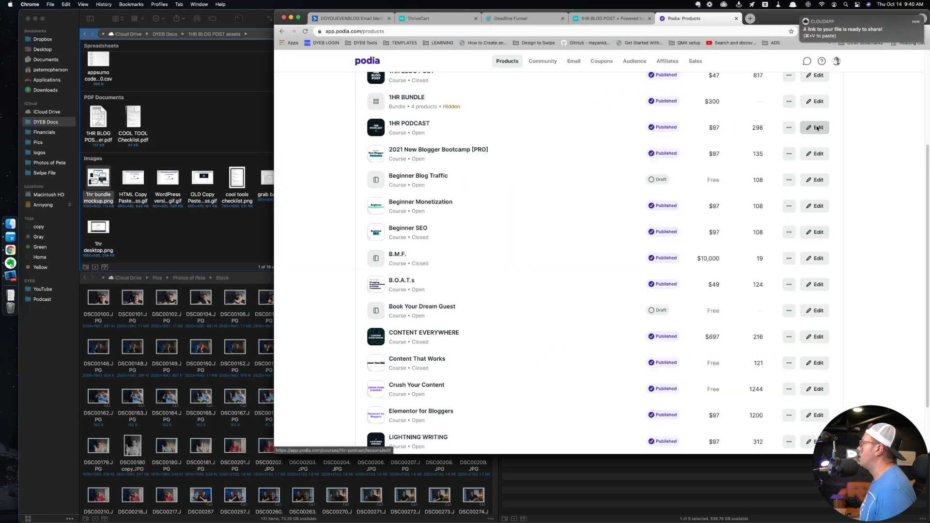
key("ctrl+Tab")
key("ctrl+Tab")
key("ctrl+shift+Tab")
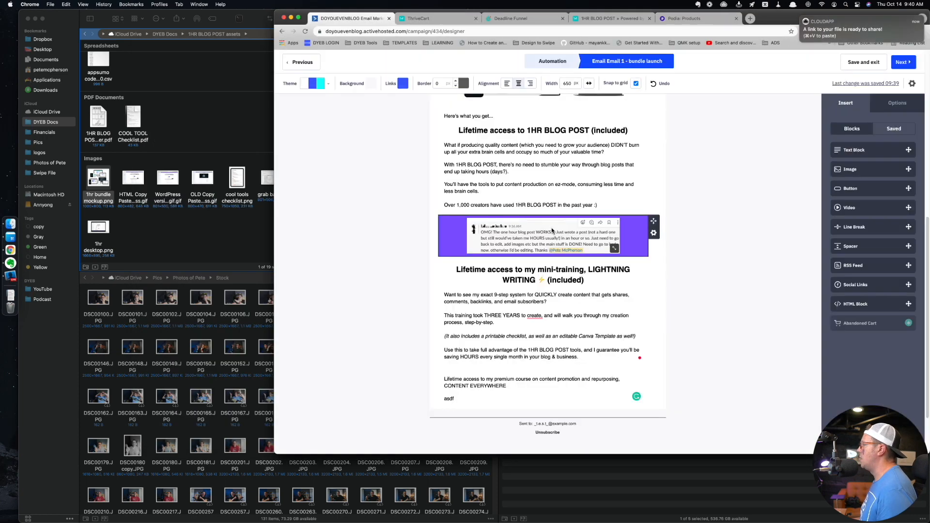
- Add an Image block below LIGHTNING WRITING, drop in the CloudApp lesson screenshot, and save it to Downloads
left_click_drag(863, 170, 542, 365)
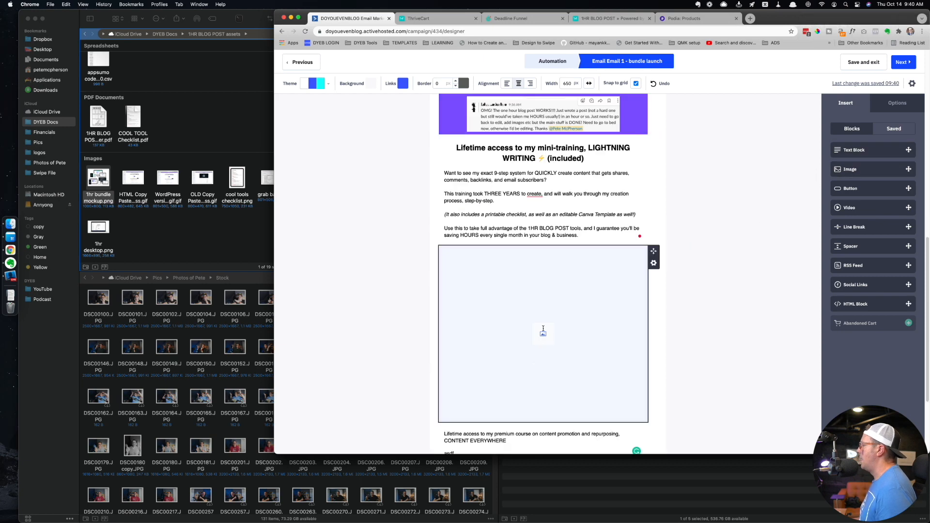
left_click(724, 5)
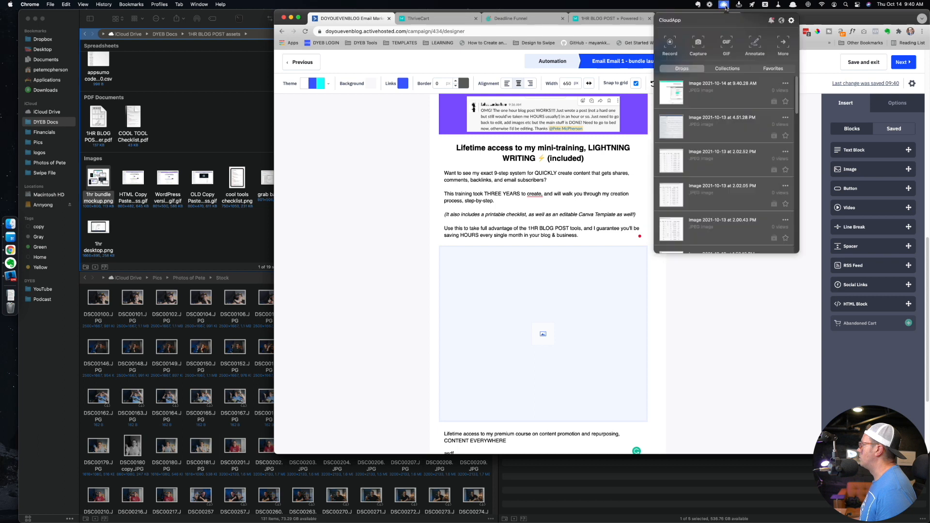
left_click_drag(672, 99, 507, 306)
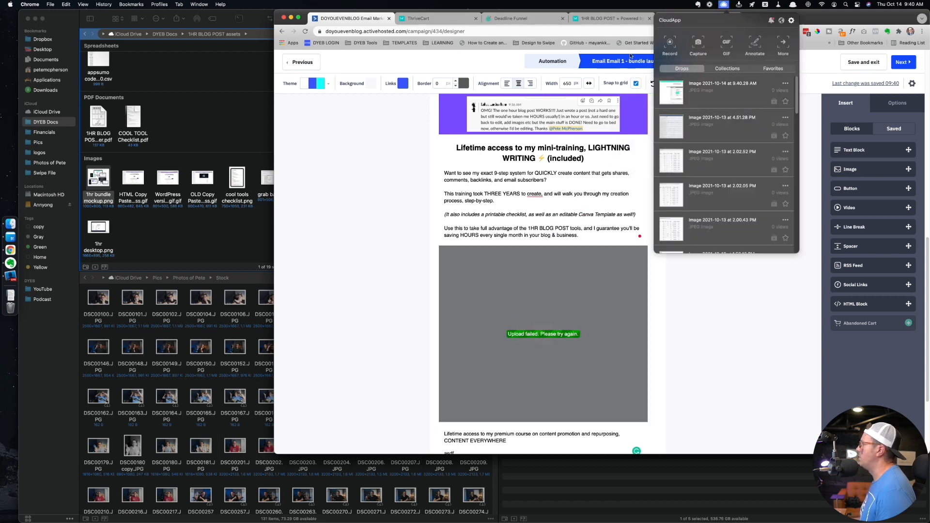
mouse_move(669, 92)
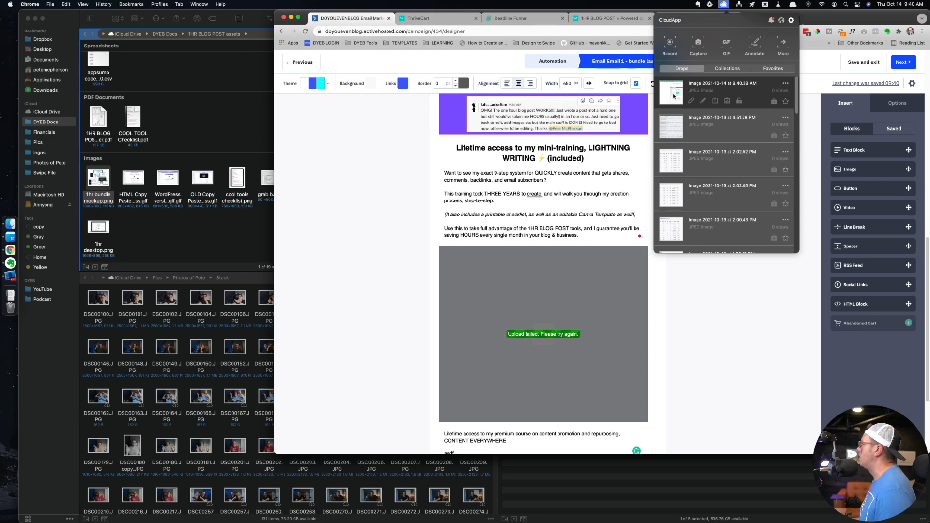
left_click_drag(673, 95, 686, 192)
left_click_drag(904, 229, 22, 296)
- Resize the 9-Step Process screenshot to 1200 px wide in Preview and save it as a PNG
left_click(22, 296)
left_click(77, 246)
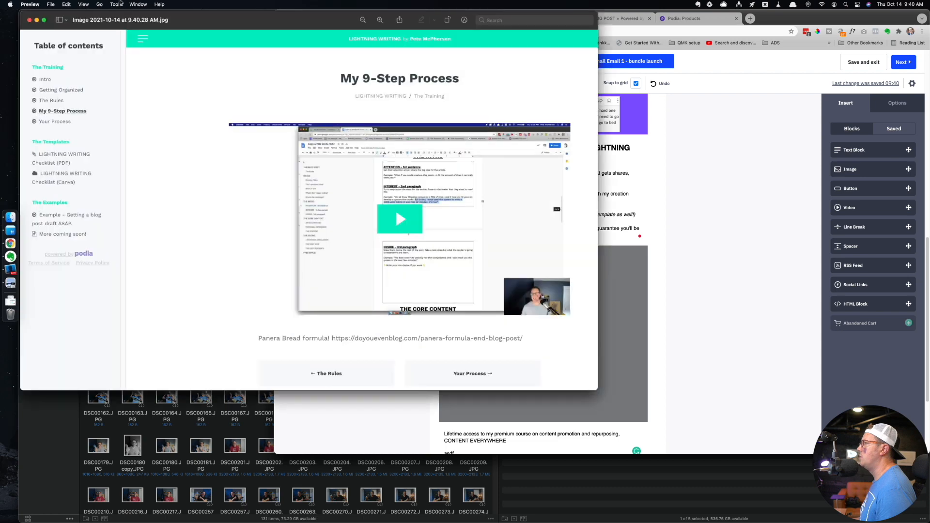
left_click(116, 4)
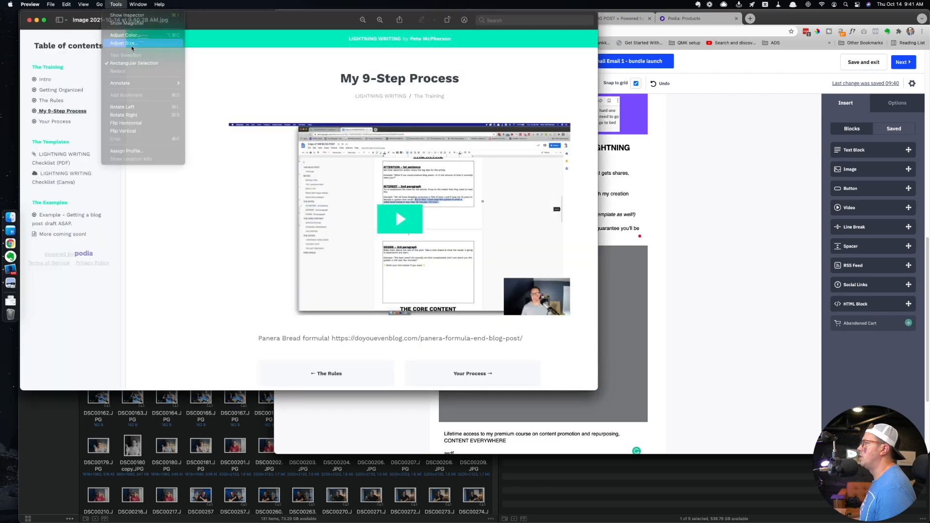
left_click(146, 73)
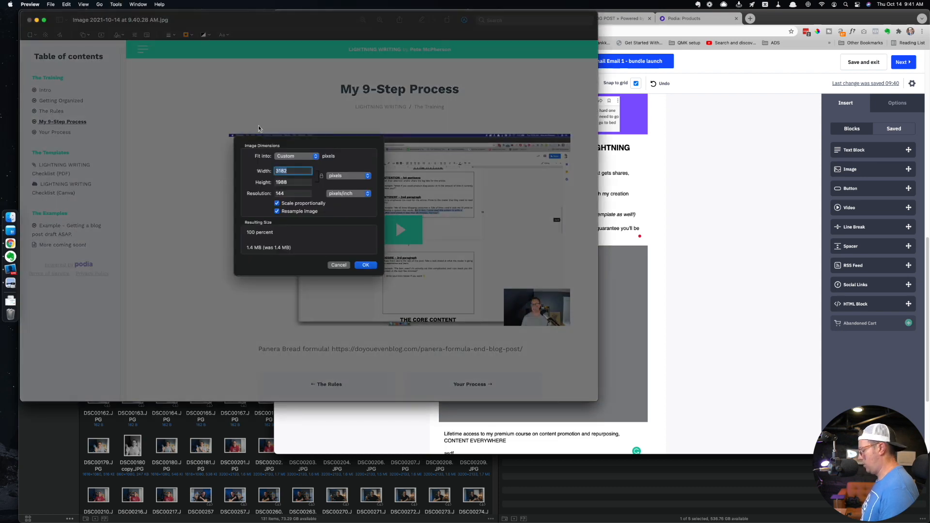
type("1200")
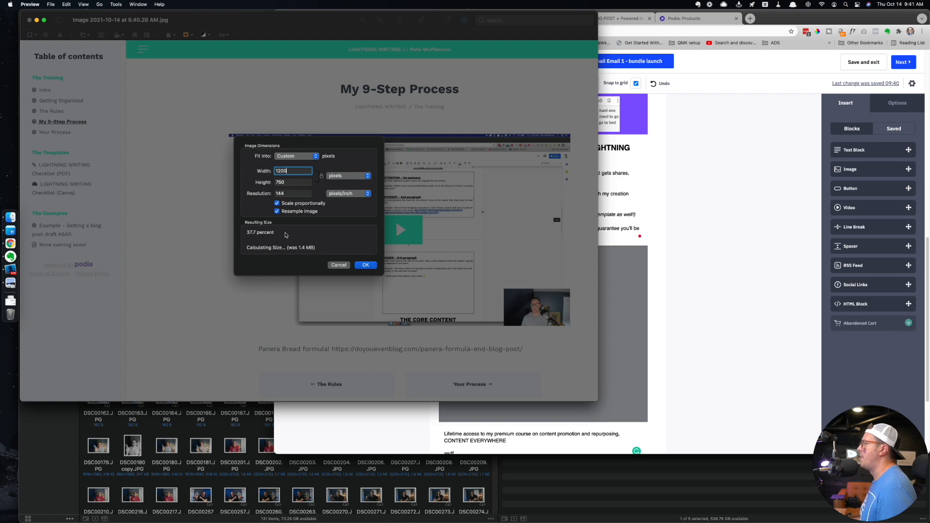
left_click(365, 265)
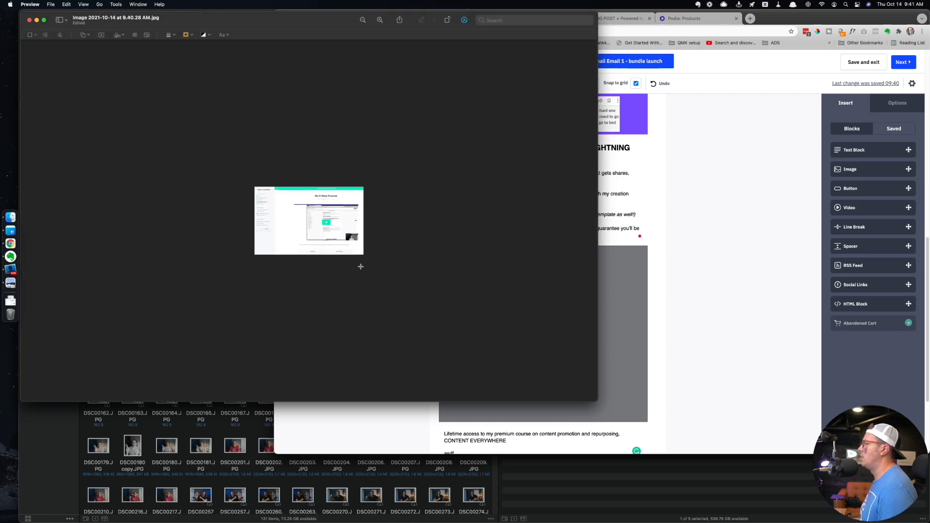
key("super+s")
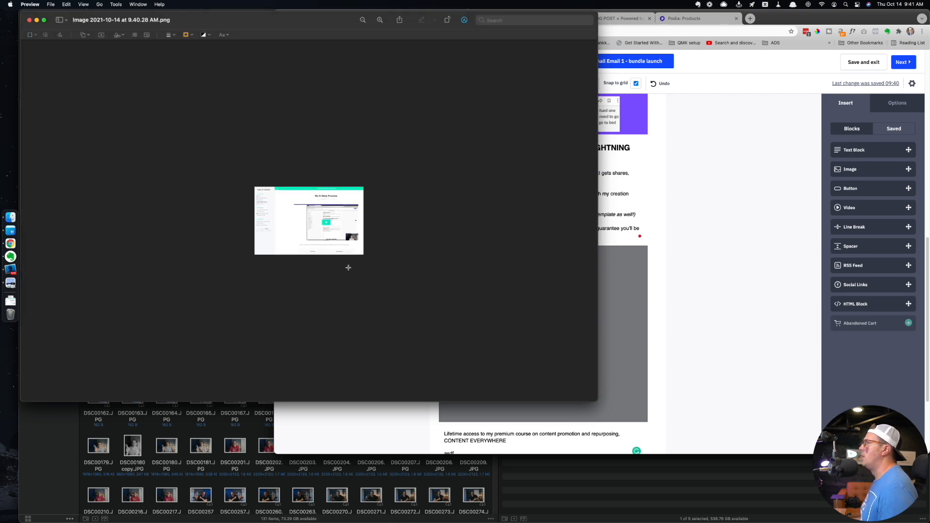
key("super+q")
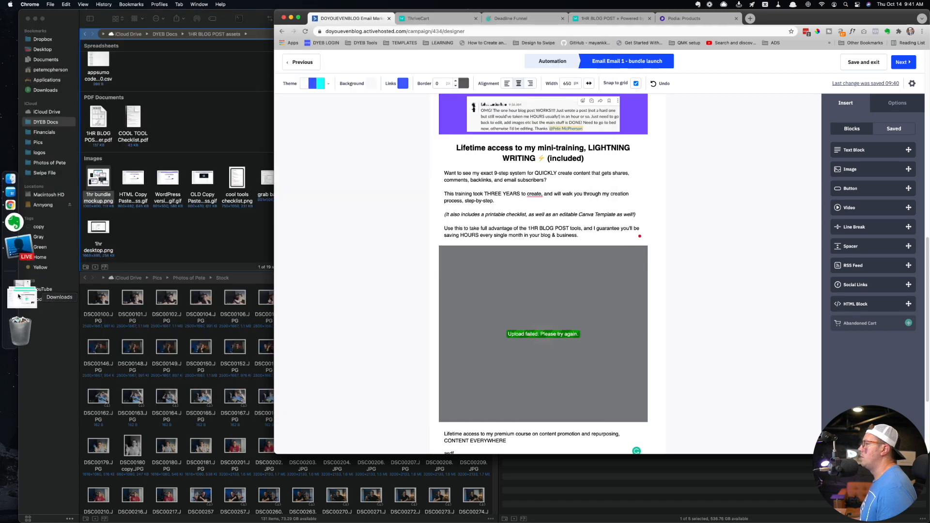
- Retry the failed upload on the email's image block
left_click(566, 334)
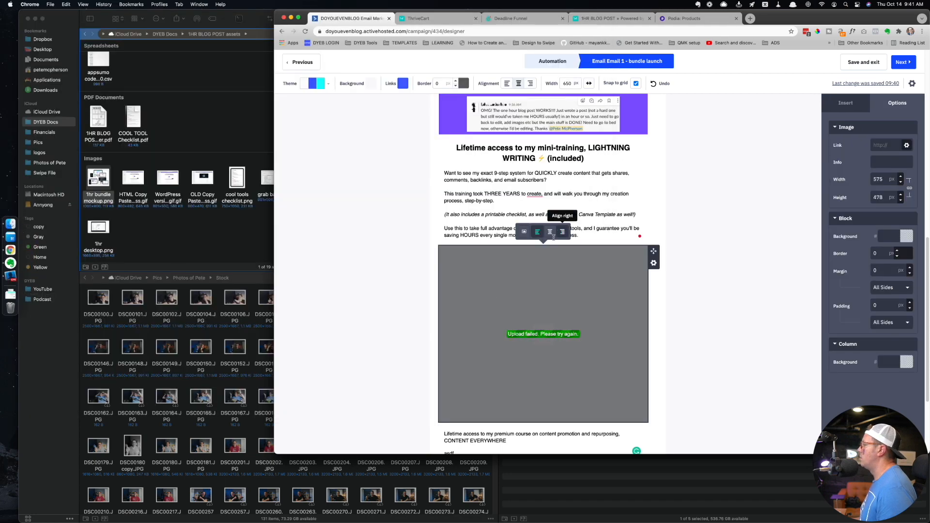
left_click(524, 232)
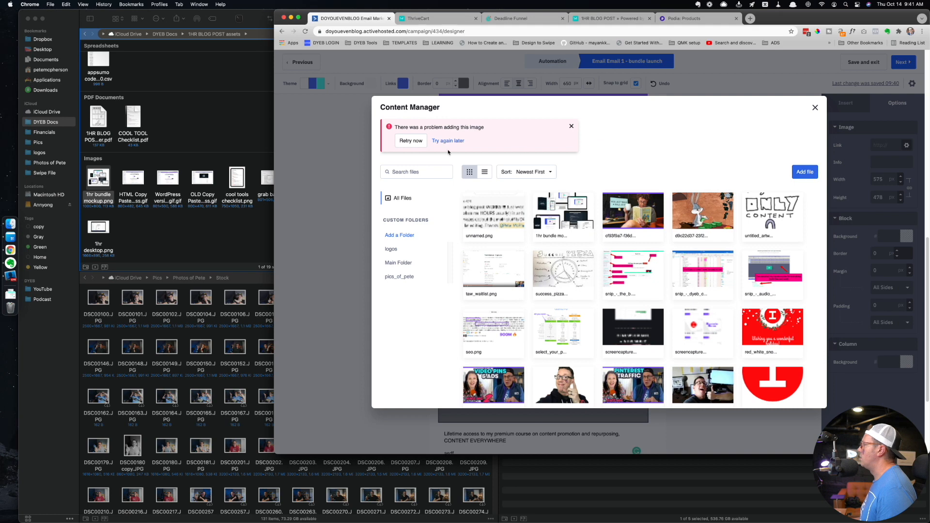
left_click(417, 144)
left_click(444, 143)
- Delete the failed image block under the LIGHTNING WRITING description
left_click(815, 107)
left_click(666, 325)
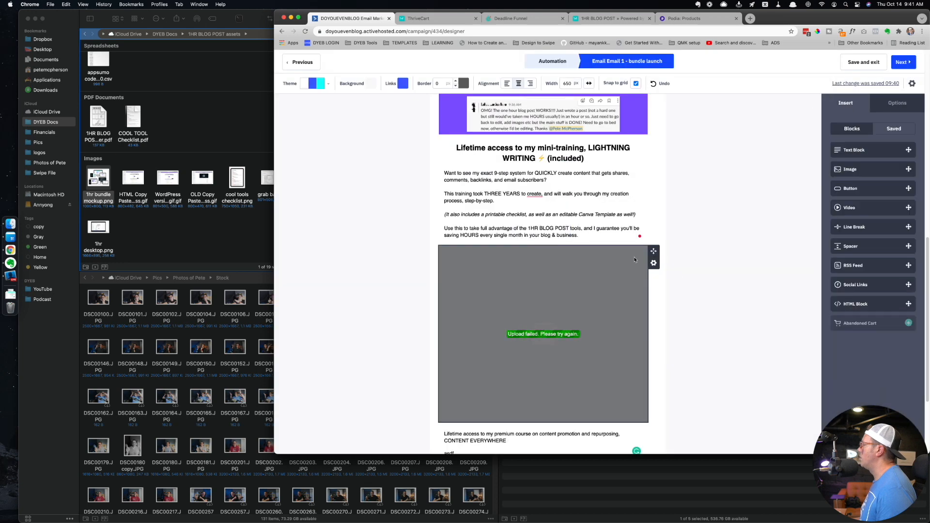
left_click(653, 263)
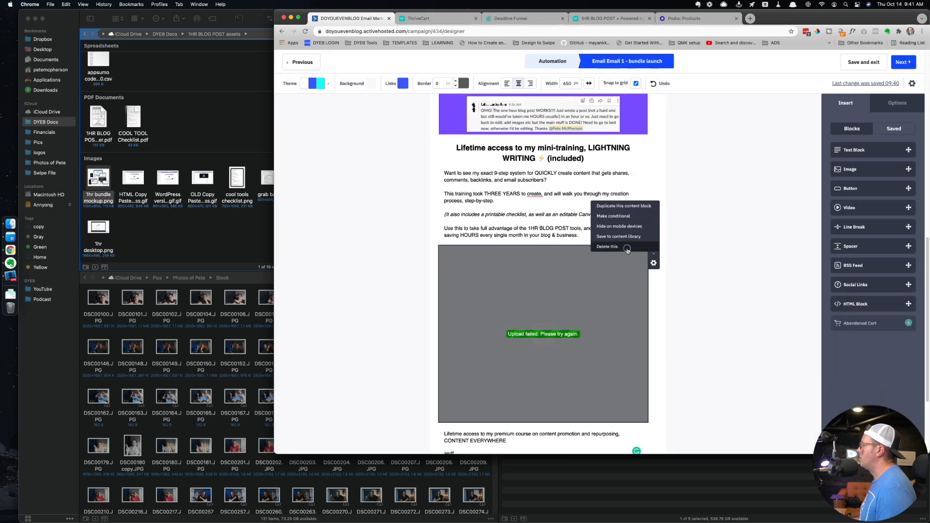
left_click(625, 248)
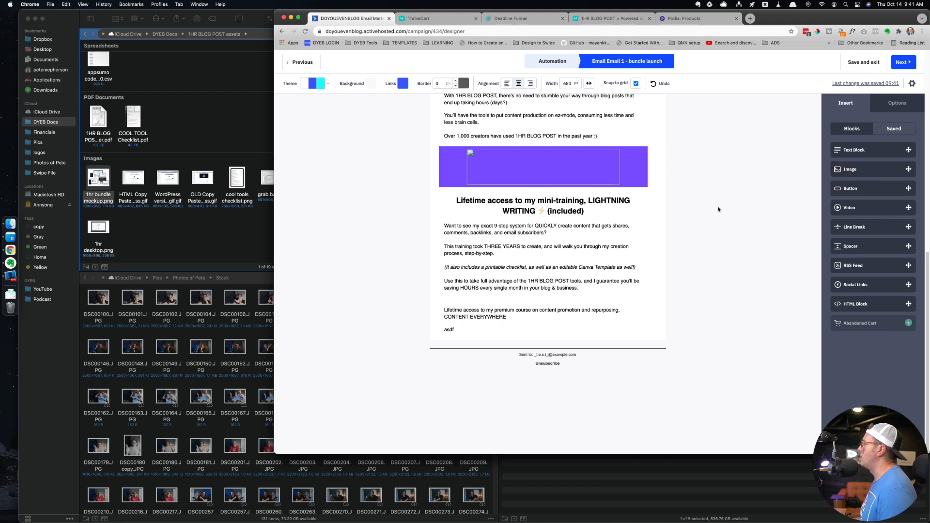
- Add a new image block there and drop the 9-Step Process screenshot from Downloads into it
left_click_drag(869, 170, 548, 296)
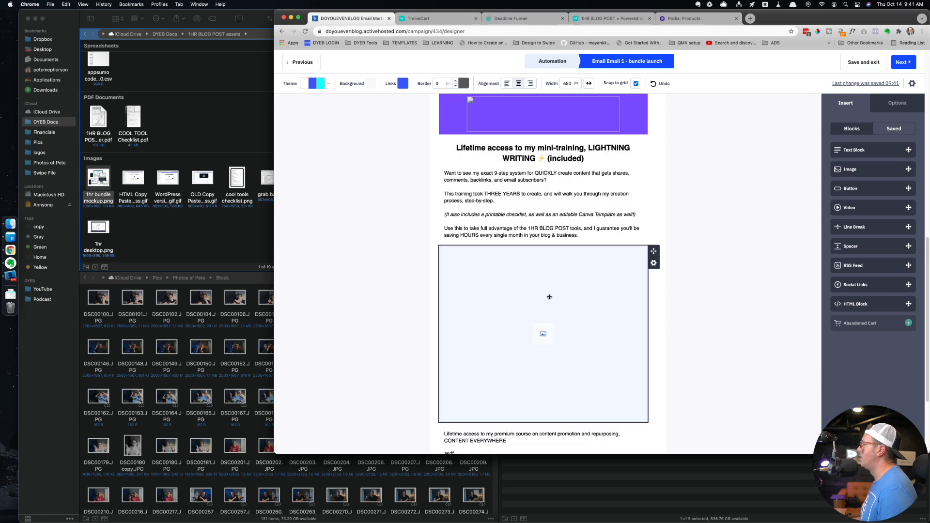
left_click(3, 296)
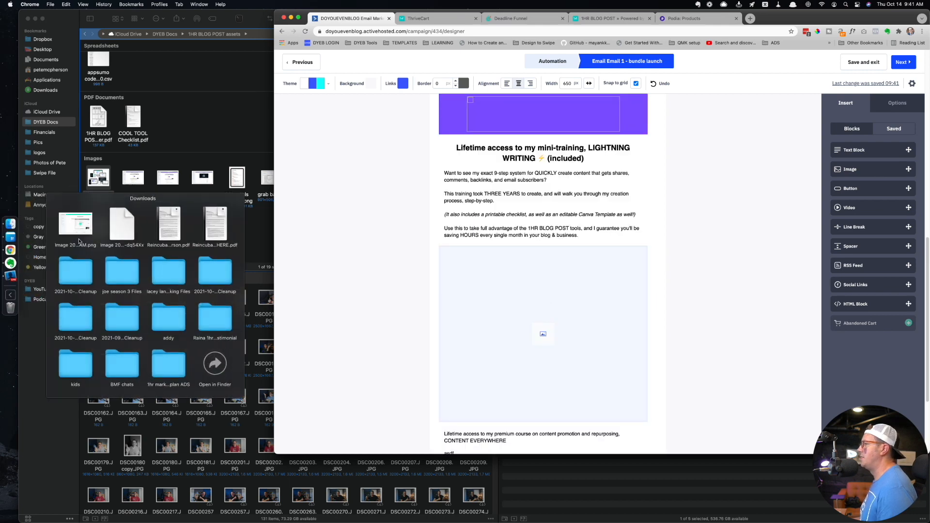
left_click_drag(78, 229, 544, 317)
- Center the screenshot and set its width to 422 px
left_click(554, 261)
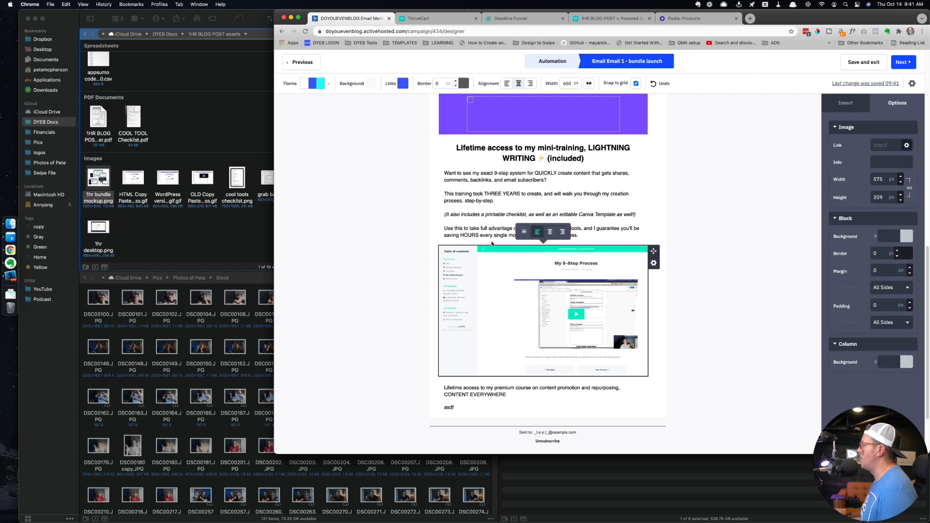
left_click(786, 237)
left_click(574, 279)
left_click(548, 231)
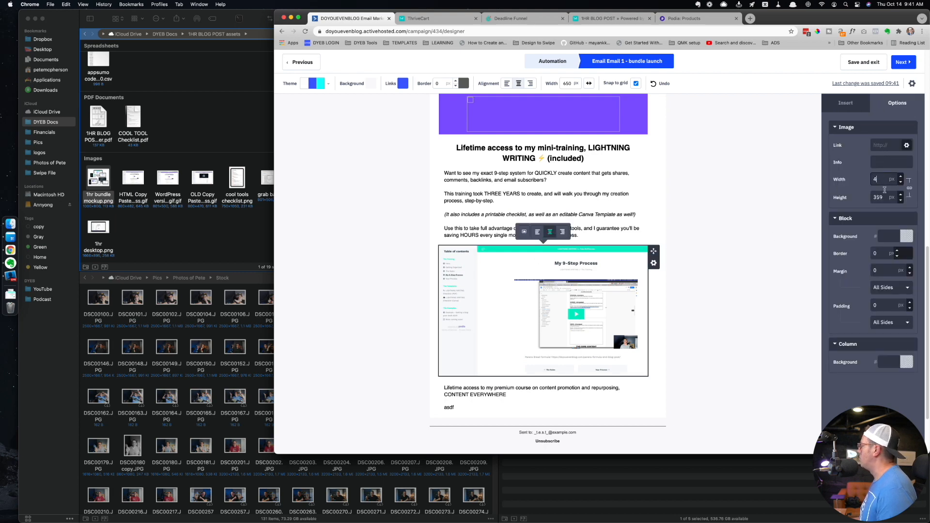
type("422")
key("Tab")
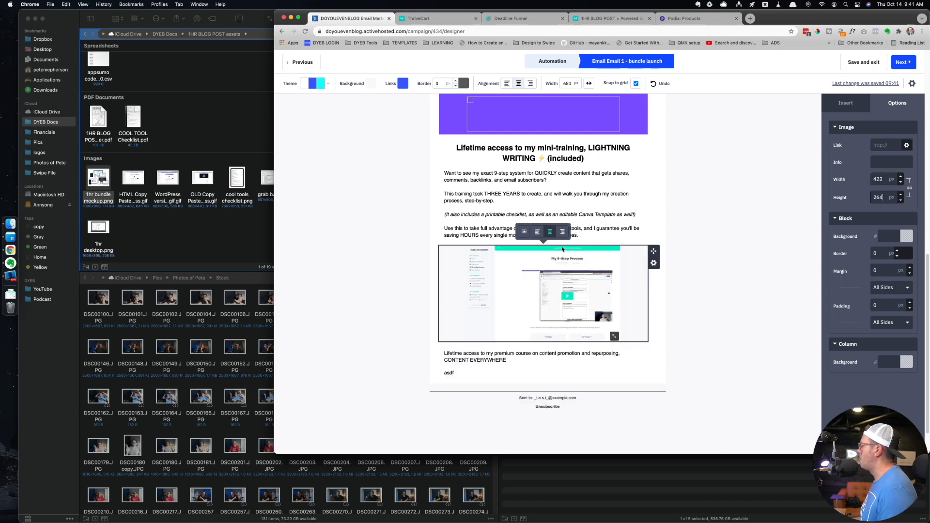
- Give the image block a purple 7C4DFF background with extra padding
left_click(890, 237)
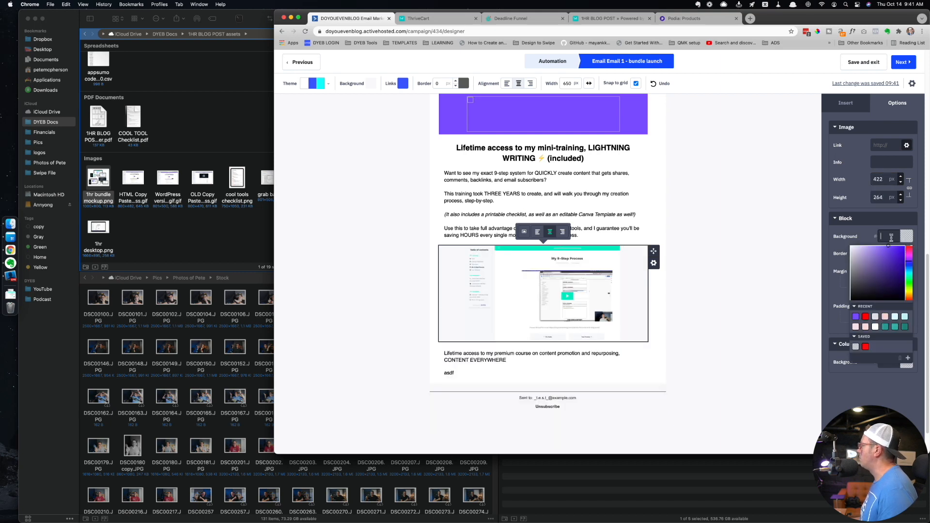
type("7C4DFF")
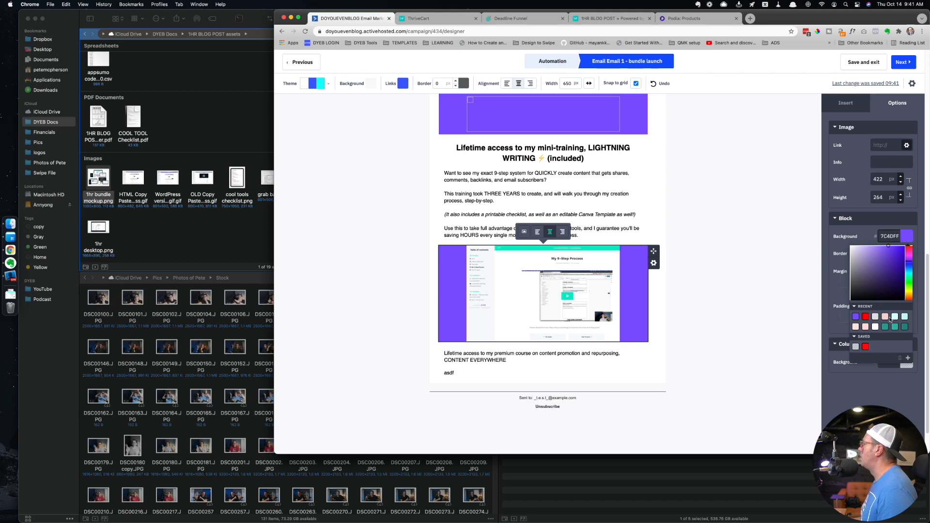
left_click(862, 387)
left_click(910, 304)
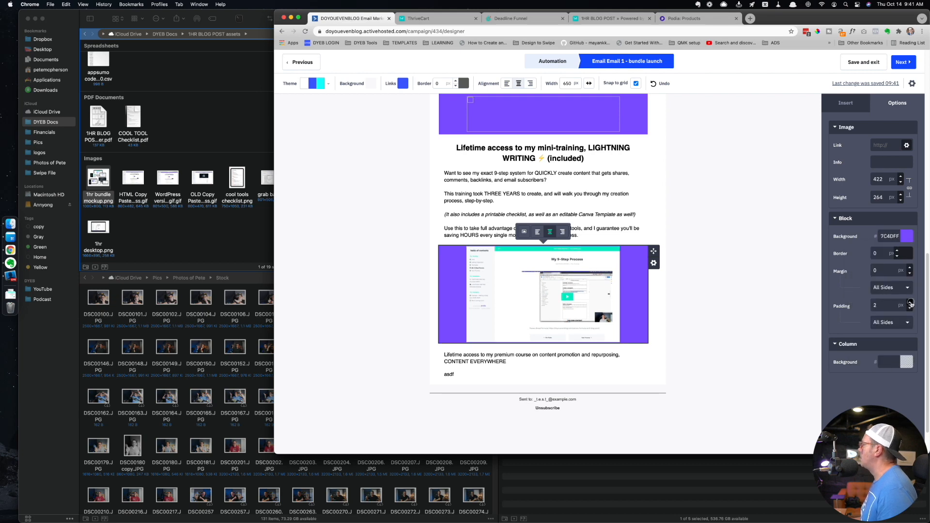
left_click(756, 316)
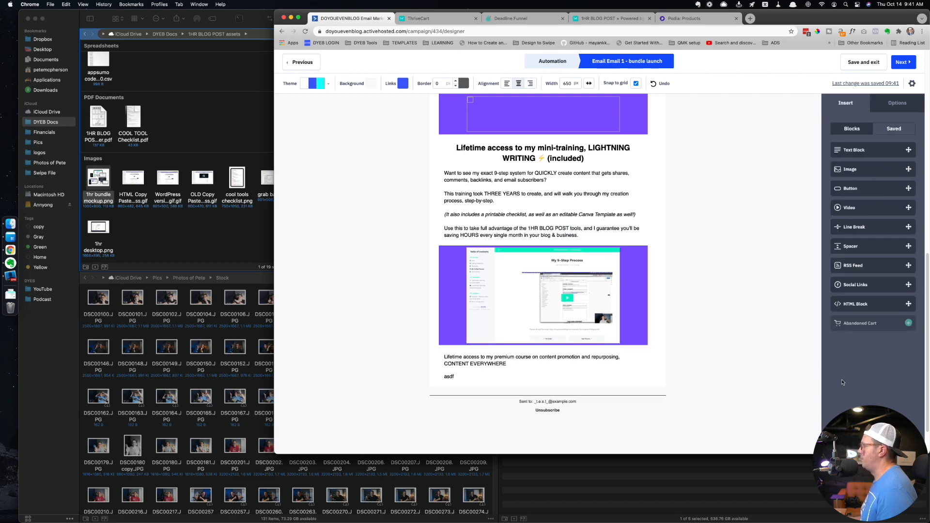
- Append '(included)' after CONTENT EVERYWHERE, then open doyouevenblog.com's content-everywhere page in a new tab
scroll(512, 257, "up", 3)
scroll(512, 256, "up", 5)
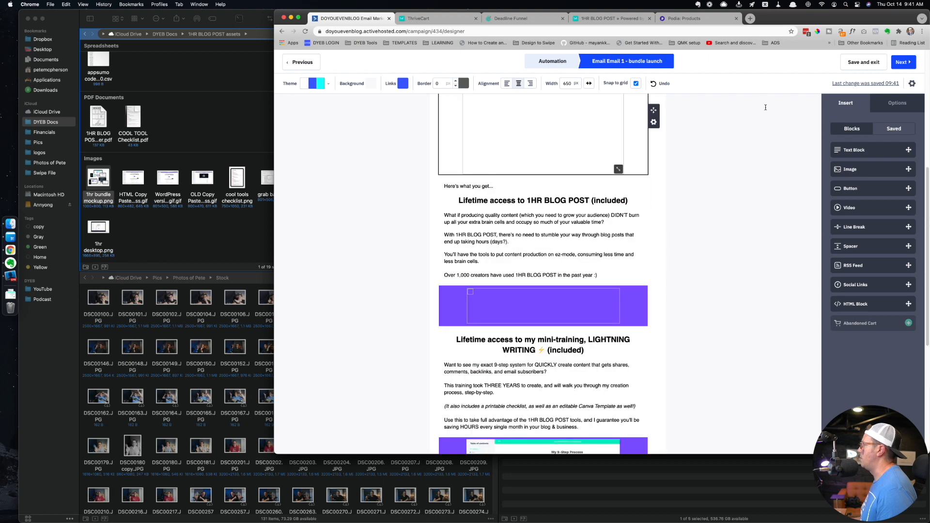
scroll(764, 184, "down", 5)
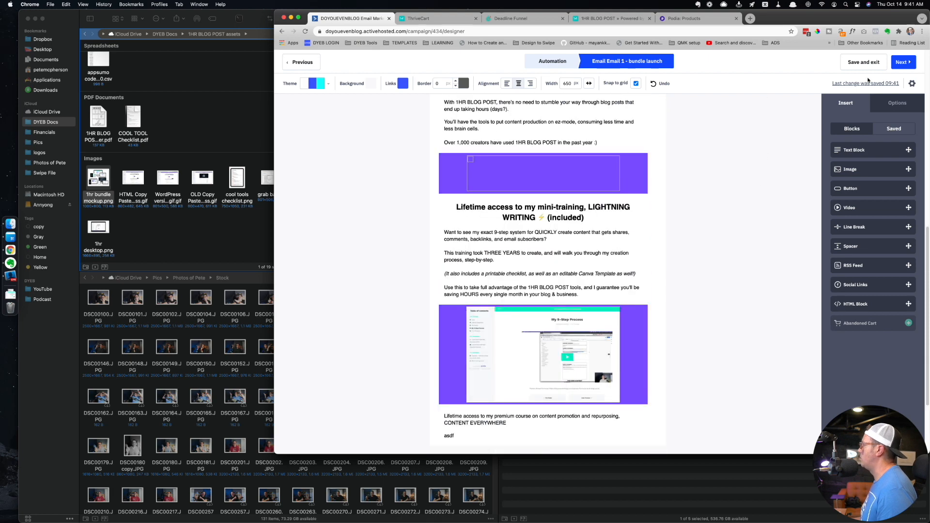
scroll(773, 224, "down", 3)
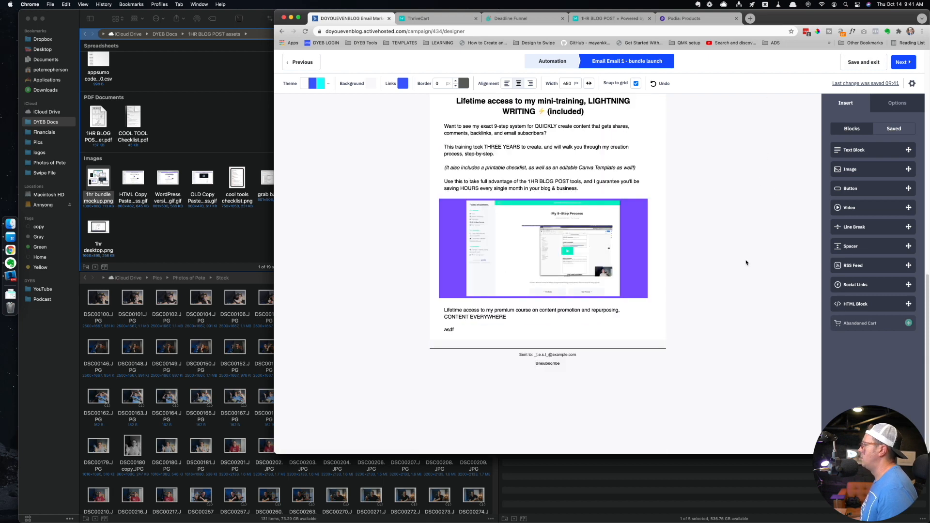
left_click(473, 313)
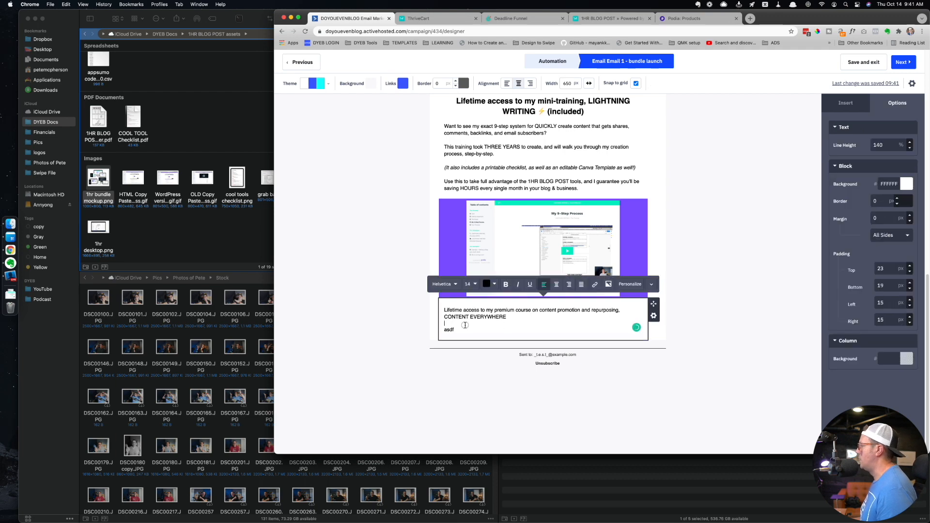
left_click(518, 317)
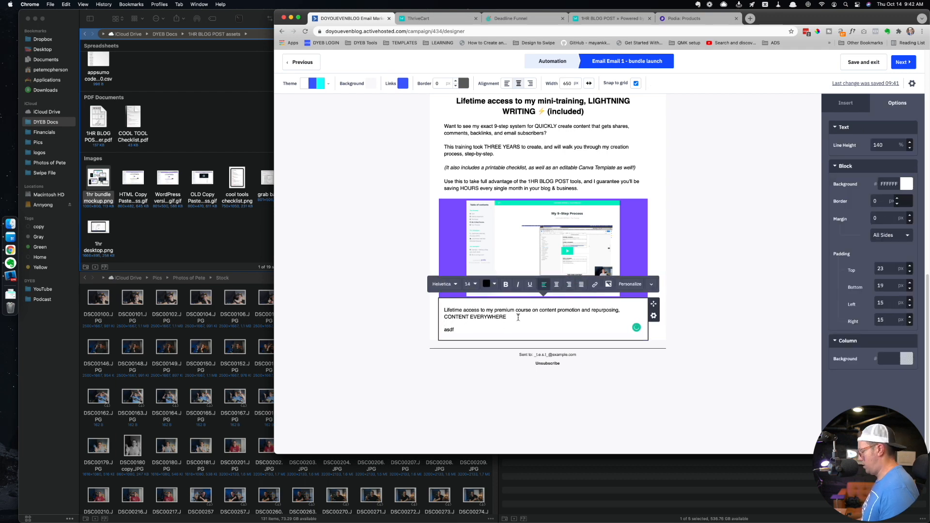
type("(included)")
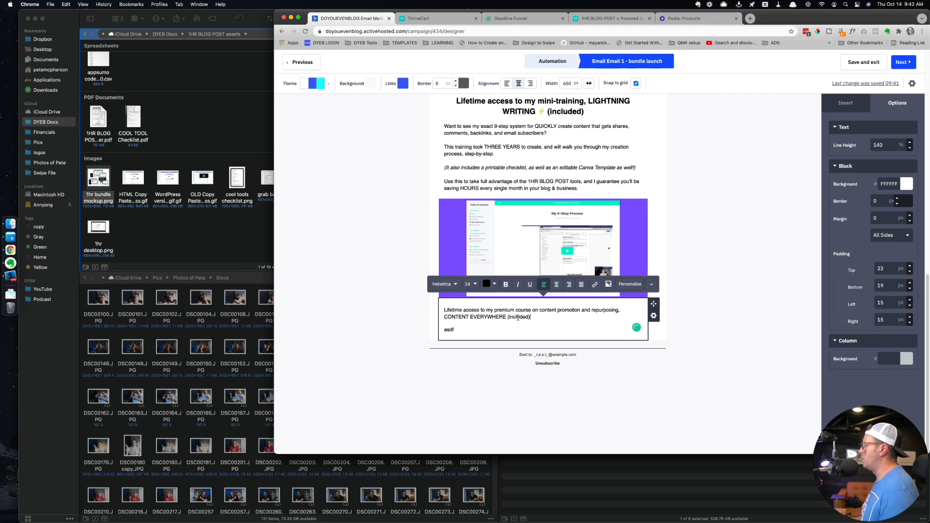
key("cmd+t")
type("https://doyouevenblog.com/")
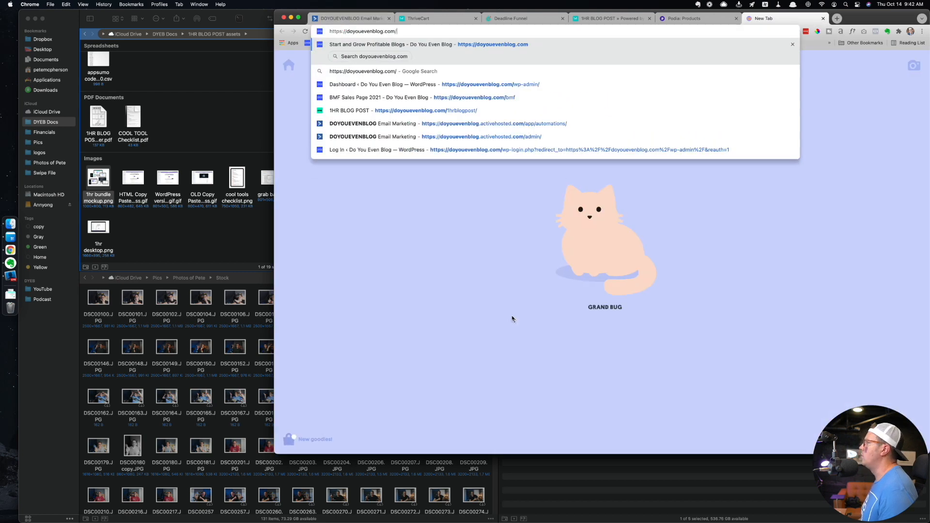
type("content-ev")
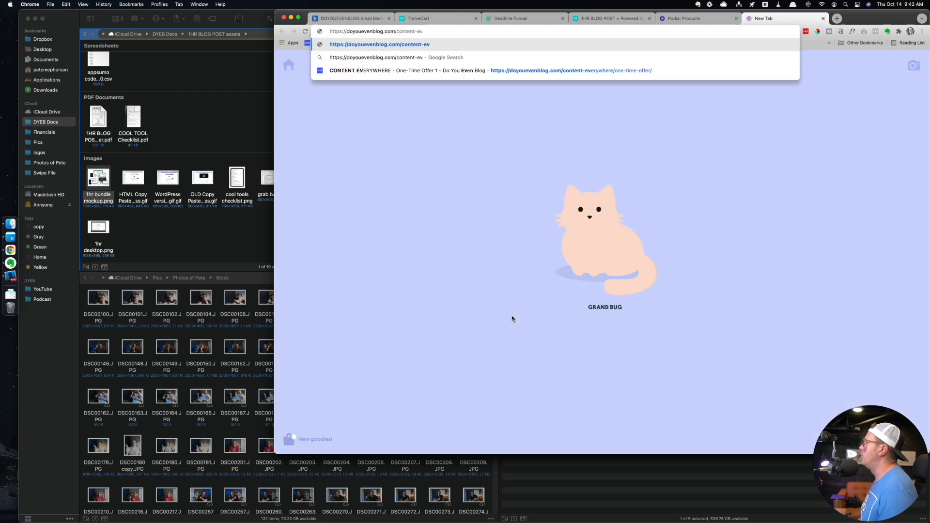
- Open the CONTENT EVERYWHERE one-time-offer page and scroll down to the product description
left_click(526, 71)
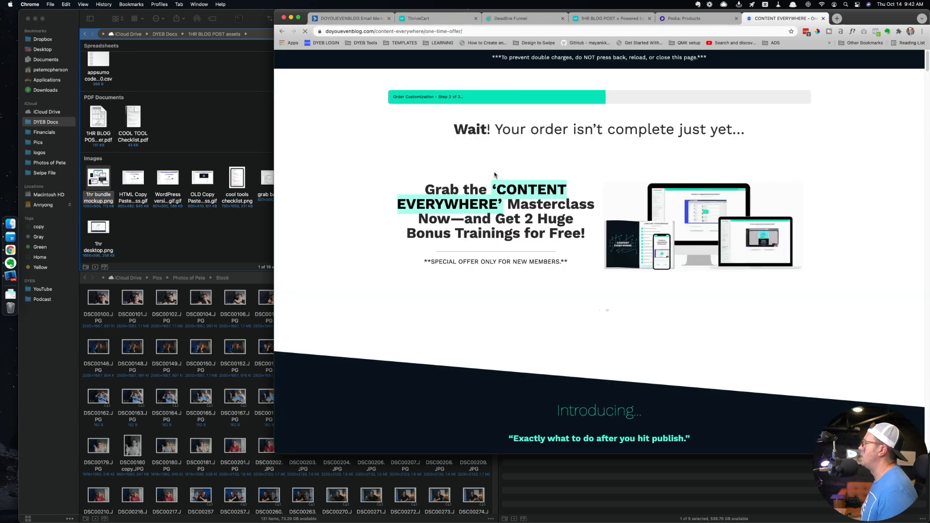
scroll(404, 232, "down", 12)
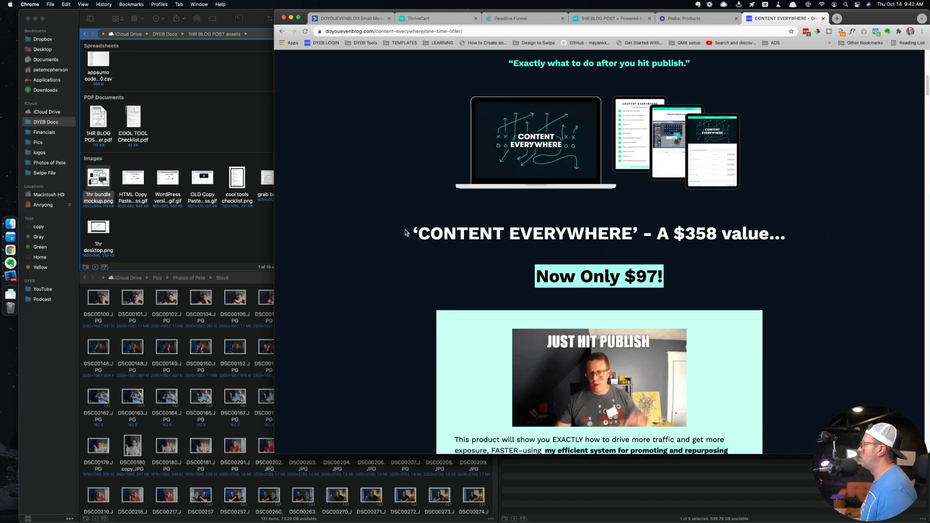
scroll(404, 232, "down", 3)
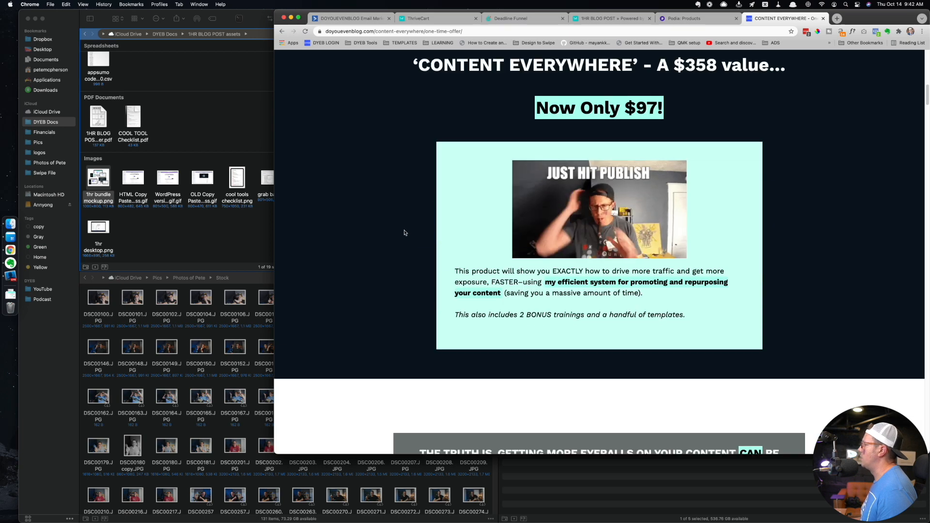
scroll(405, 233, "down", 2)
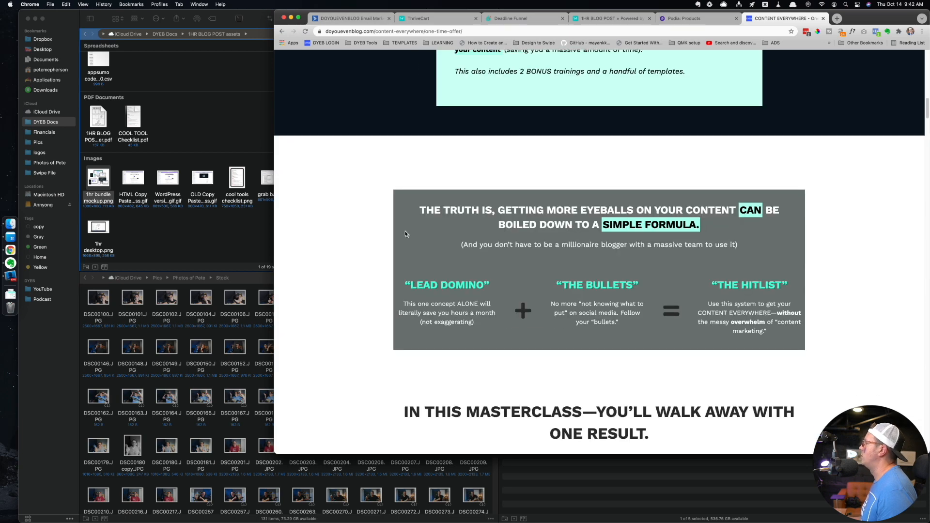
scroll(460, 259, "down", 5)
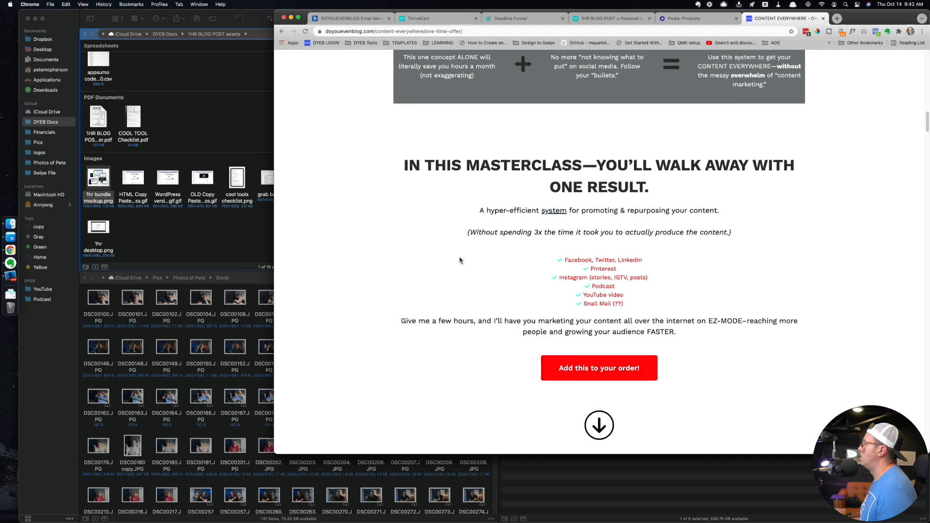
scroll(479, 261, "down", 11)
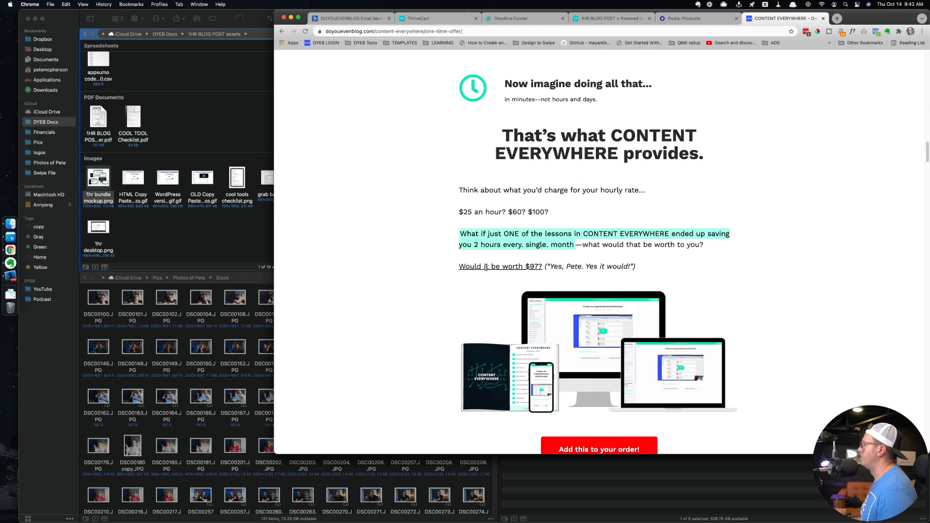
scroll(486, 267, "down", 16)
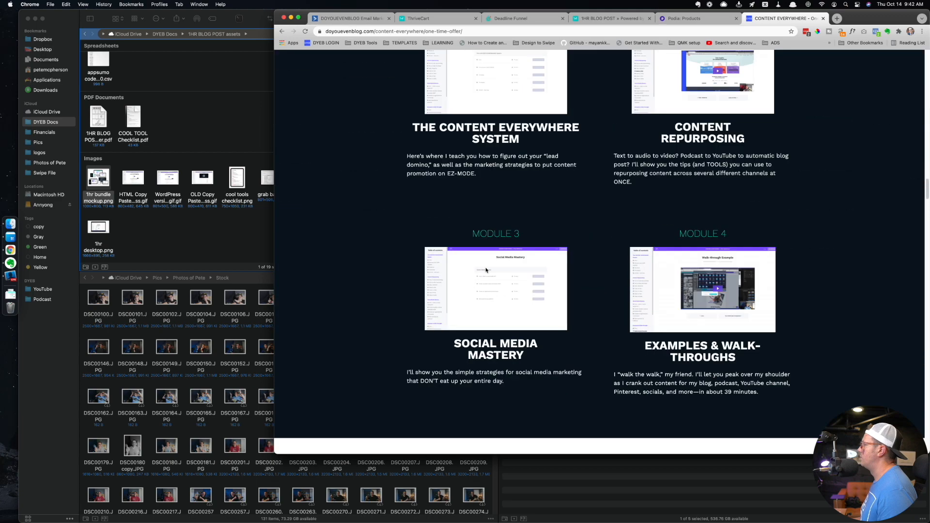
scroll(487, 266, "up", 20)
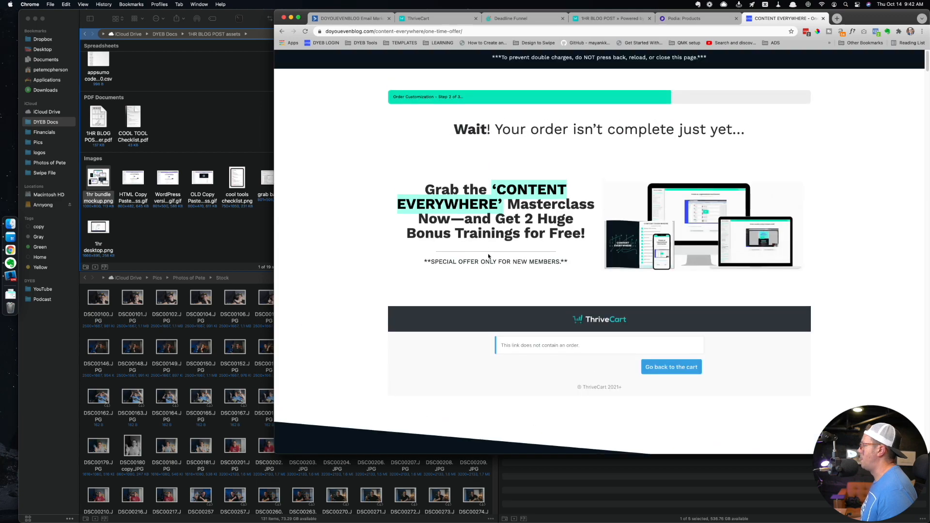
scroll(488, 257, "down", 16)
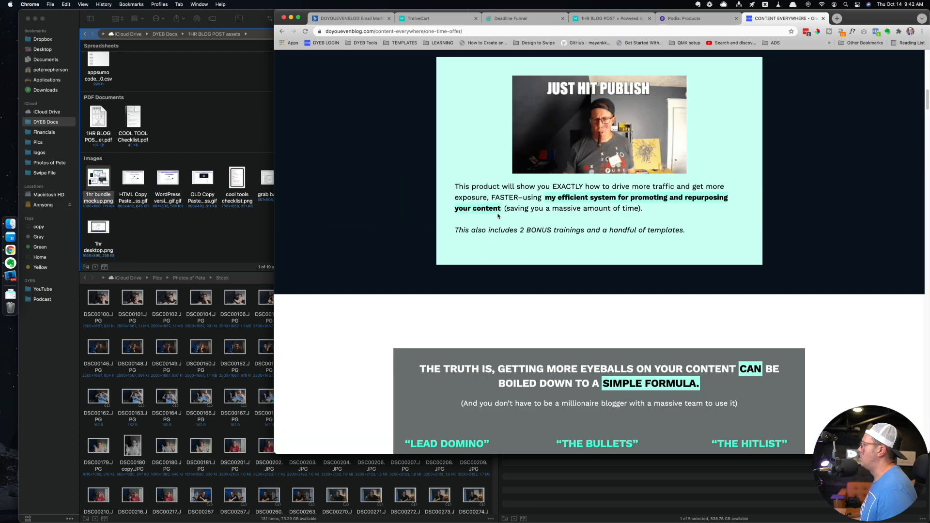
- Copy the two description paragraphs and select the placeholder word in the email's text block
triple_click(504, 197)
left_click_drag(504, 196, 547, 230)
key("super+c")
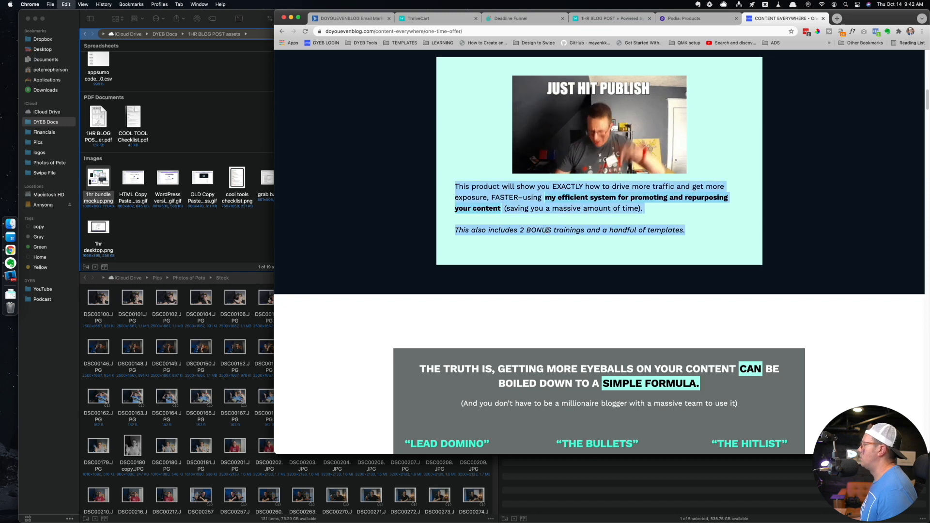
key("super+1")
double_click(450, 329)
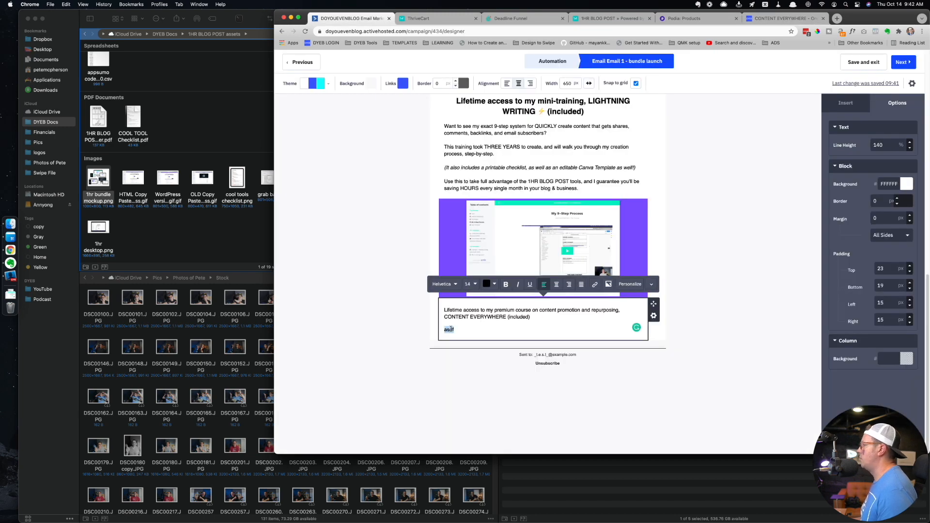
- Paste the CONTENT EVERYWHERE description over the placeholder, with a blank line before the bonus trainings line
key("super+v")
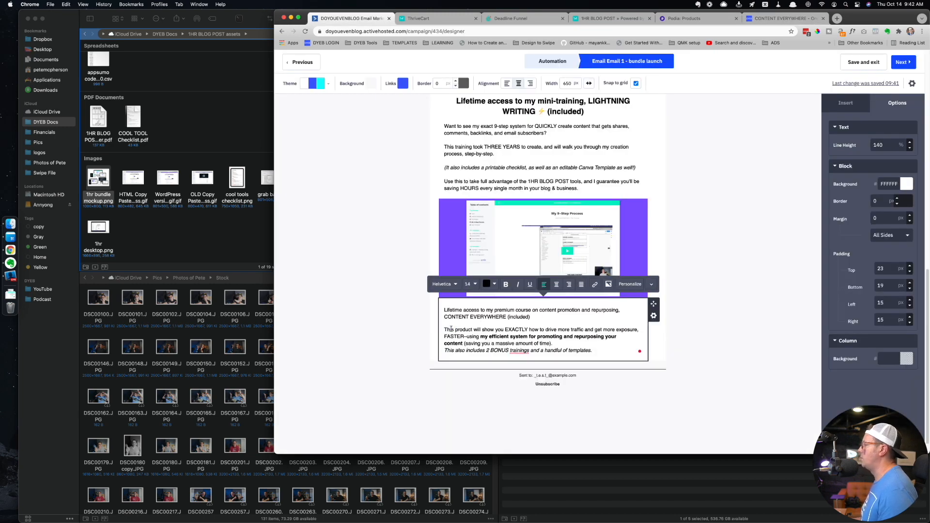
left_click(562, 345)
key("Return")
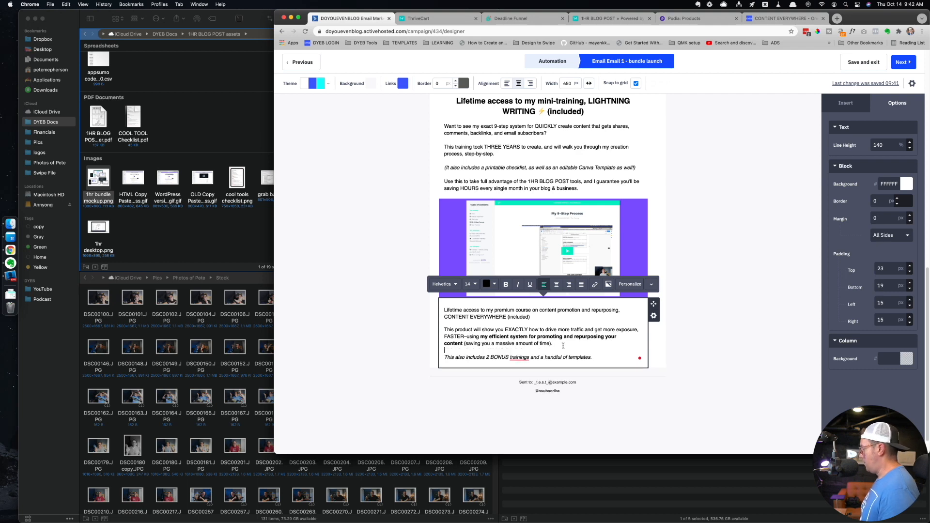
- Make the course title bold, font size 21 and centred
double_click(477, 317)
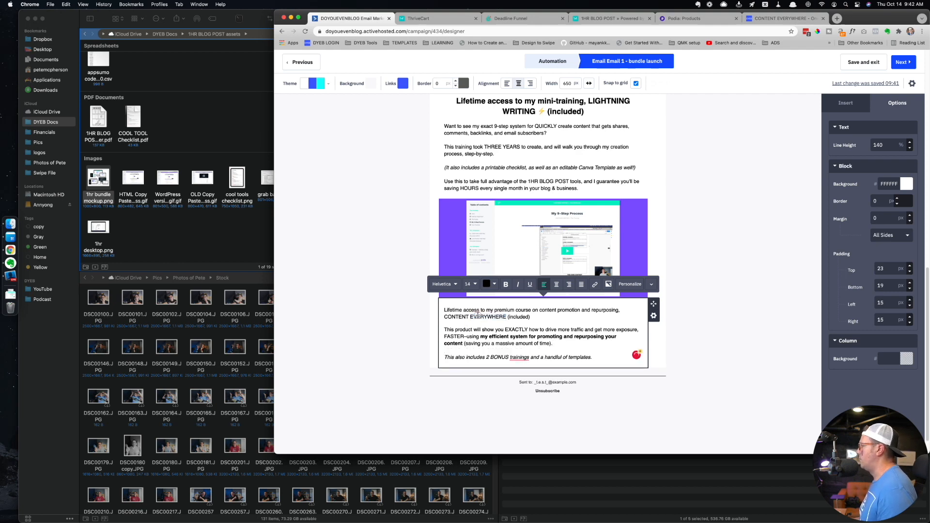
triple_click(477, 310)
key("super+b")
left_click(473, 285)
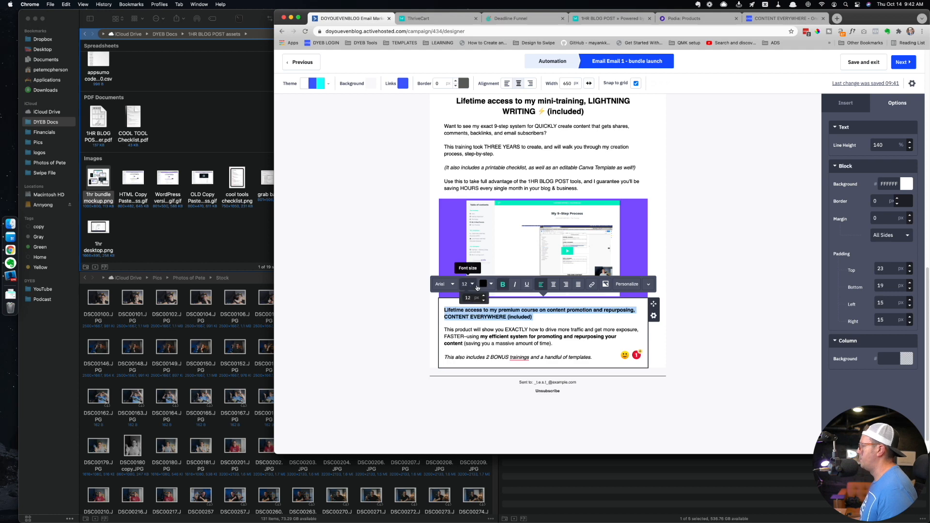
left_click(484, 295)
left_click(484, 295)
left_click(484, 296)
left_click(484, 296)
left_click(484, 295)
left_click(484, 295)
left_click(484, 296)
left_click(484, 296)
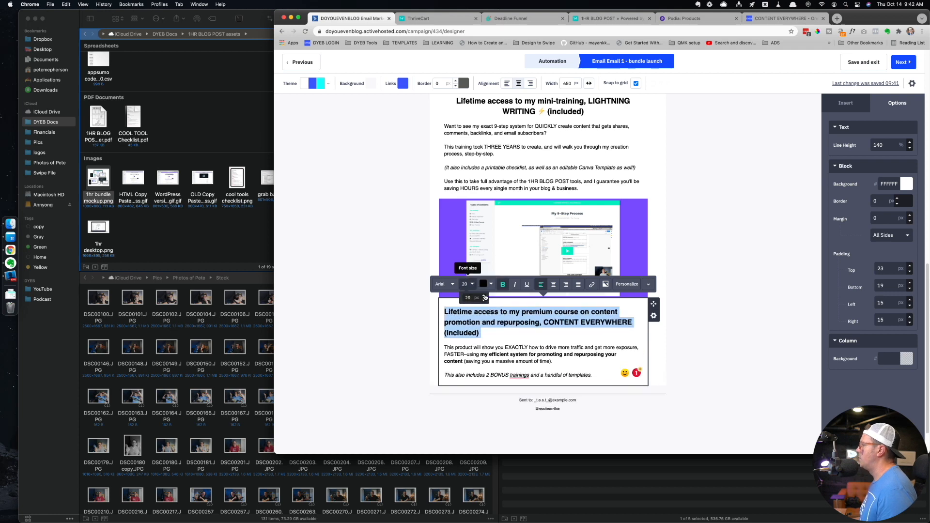
left_click(484, 296)
left_click(553, 284)
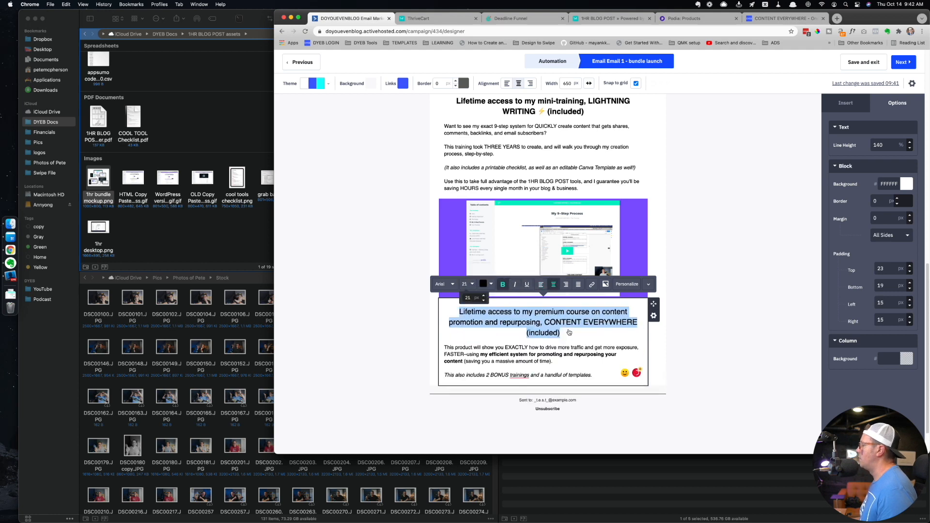
- Fix the mixed bold so the entire course title is bold, then review the block
left_click_drag(537, 322, 540, 321)
key("super+b")
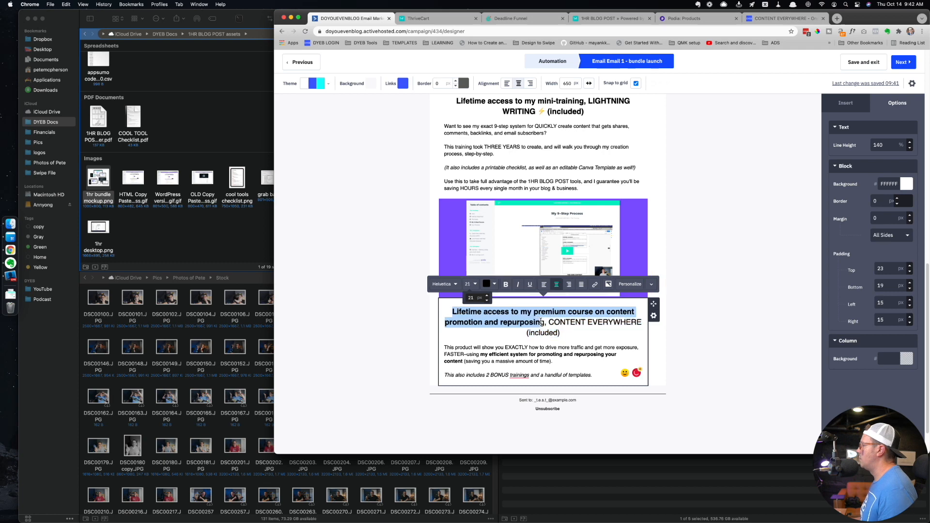
left_click(527, 314)
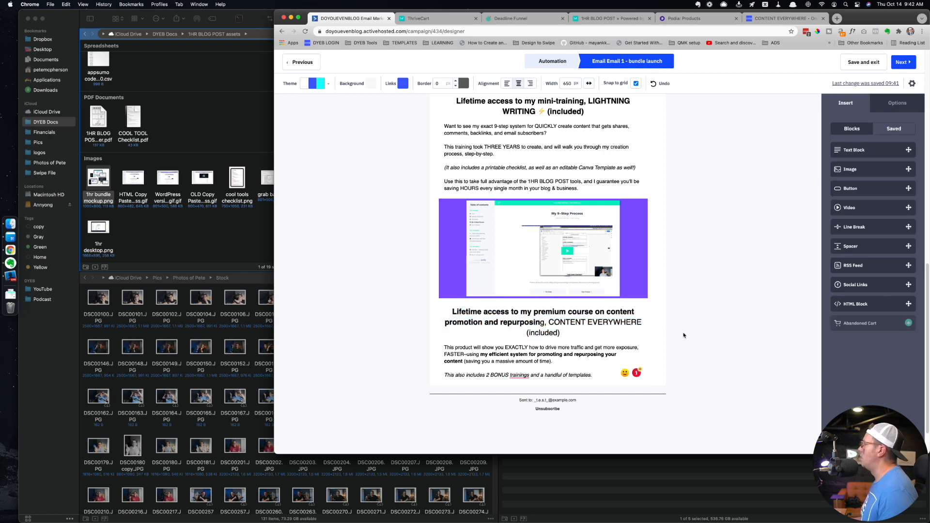
triple_click(527, 313)
key("super+b")
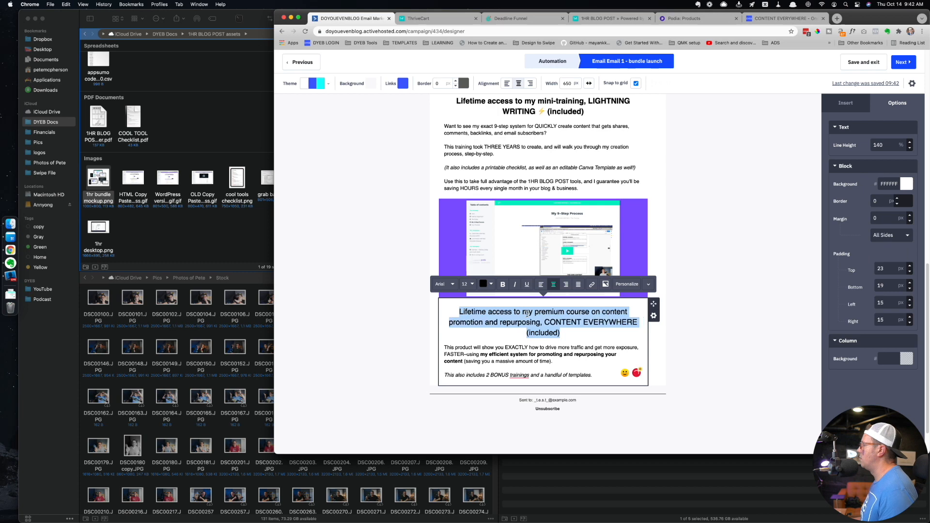
key("super+b")
left_click(373, 328)
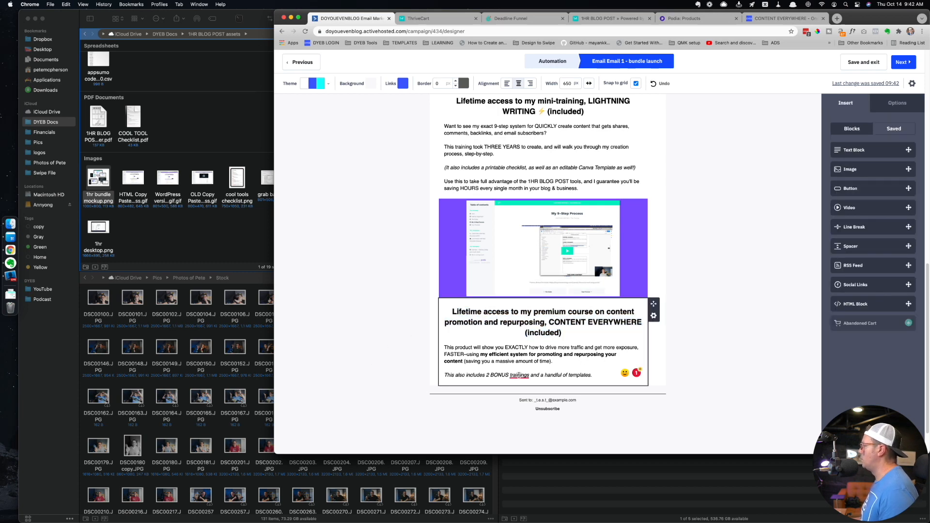
left_click(549, 342)
scroll(549, 340, "down", 1)
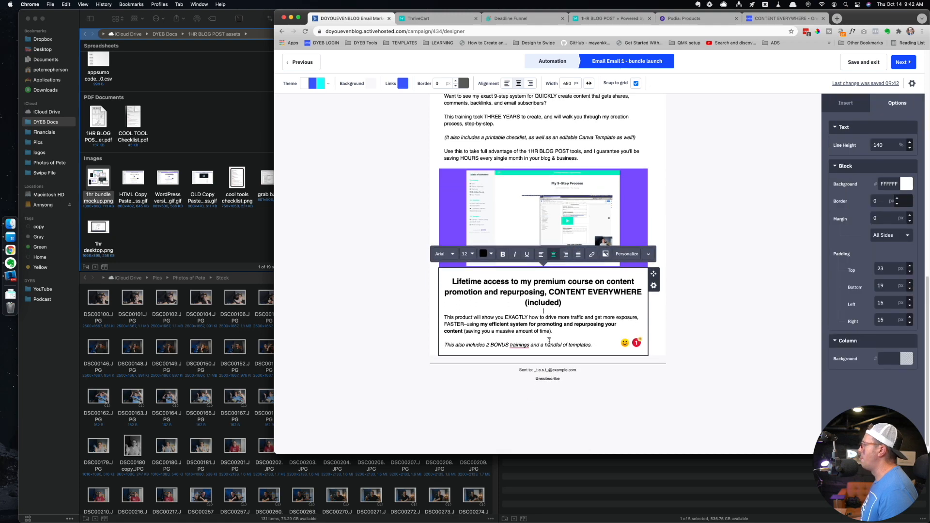
left_click(176, 137)
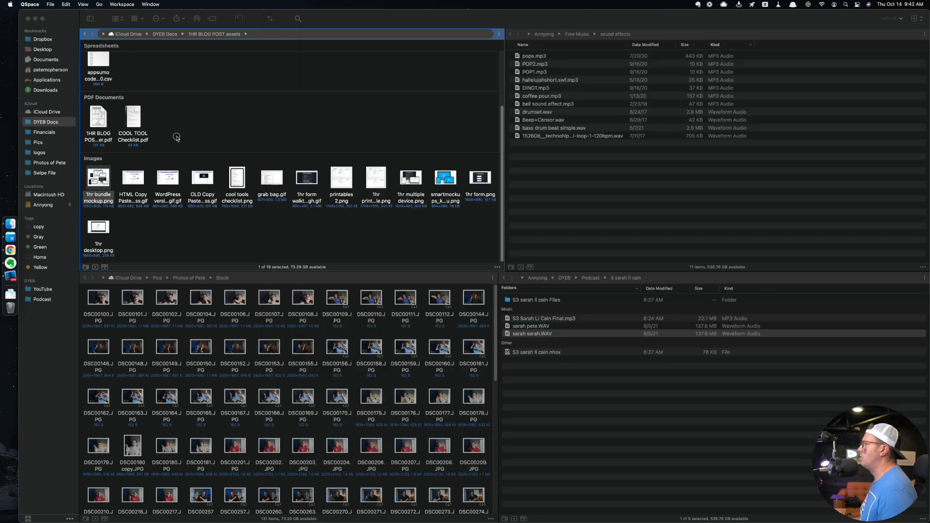
- Navigate QSpace to DYEB Docs > 1HR BLOG POST assets > CONTENT EVERYWHERE, then return to the email
left_click(164, 34)
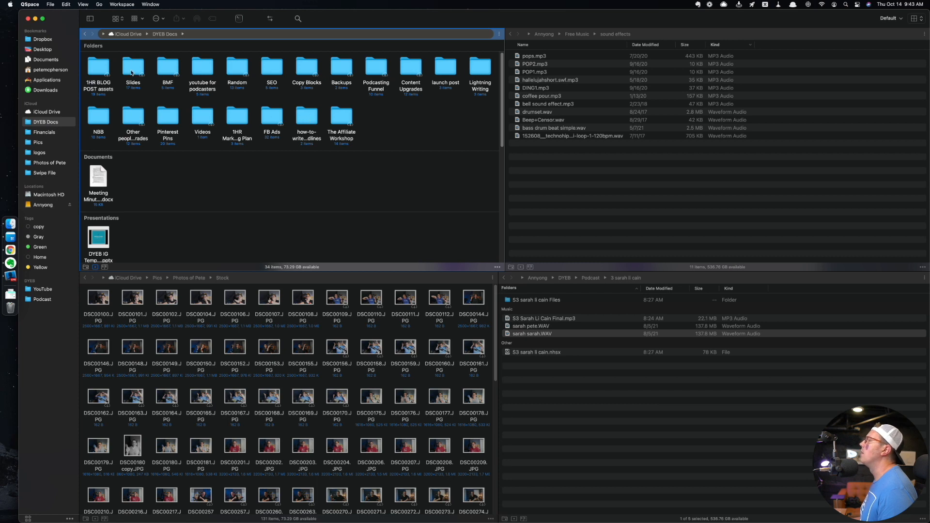
double_click(102, 71)
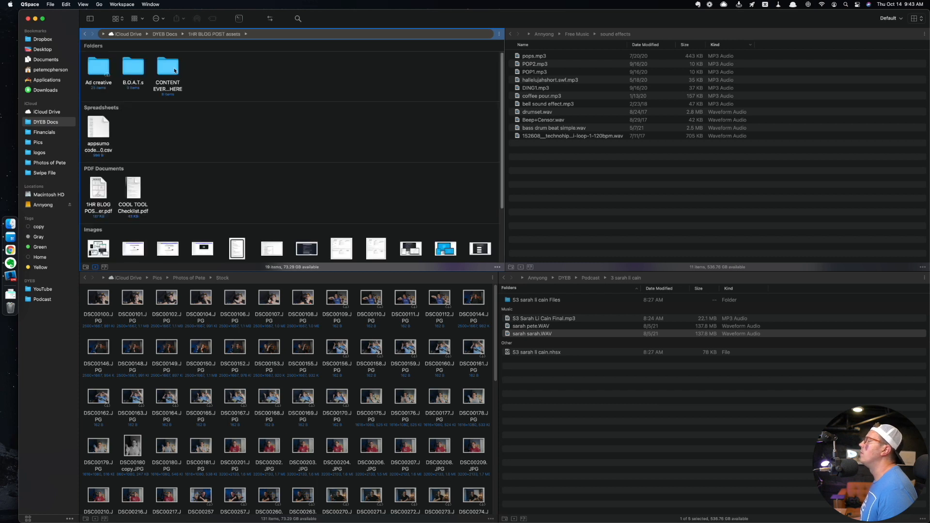
double_click(175, 70)
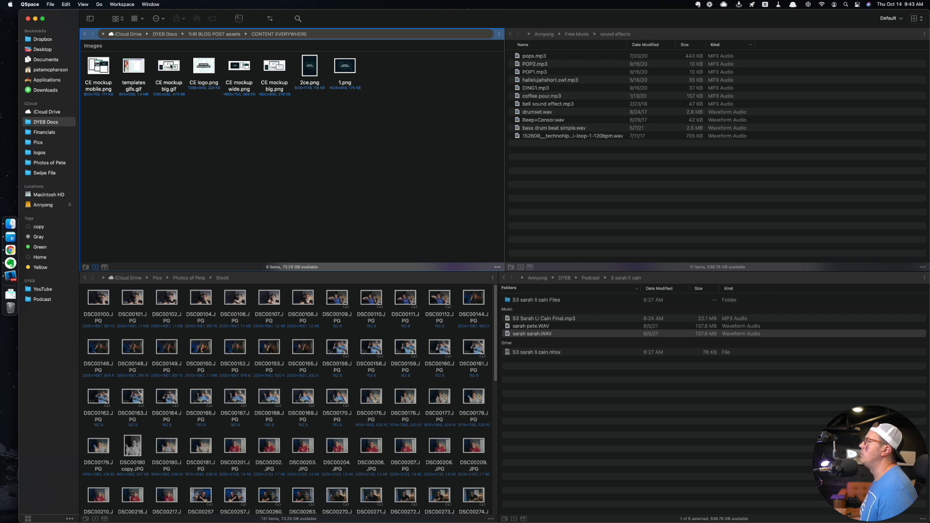
key("super+Tab")
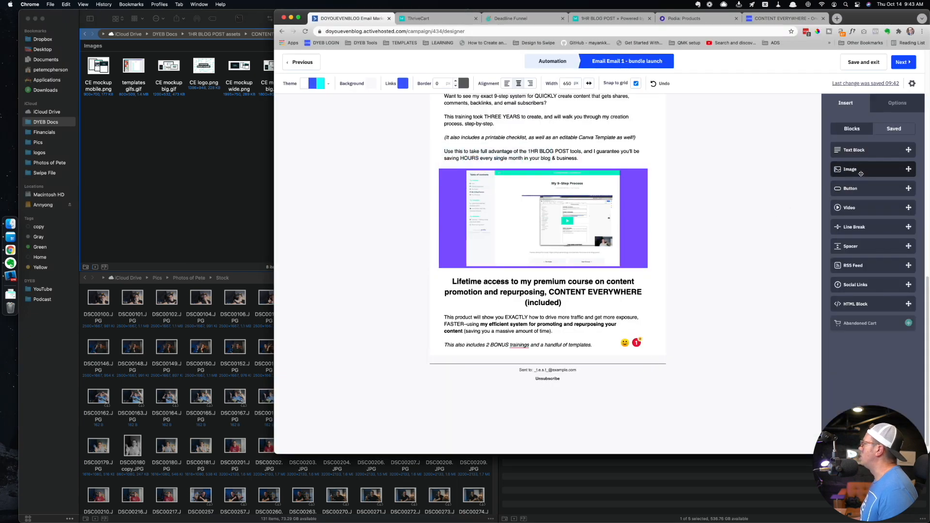
- Insert an image block below the description and drop CE mockup big.gif from QSpace into it
left_click_drag(851, 168, 550, 337)
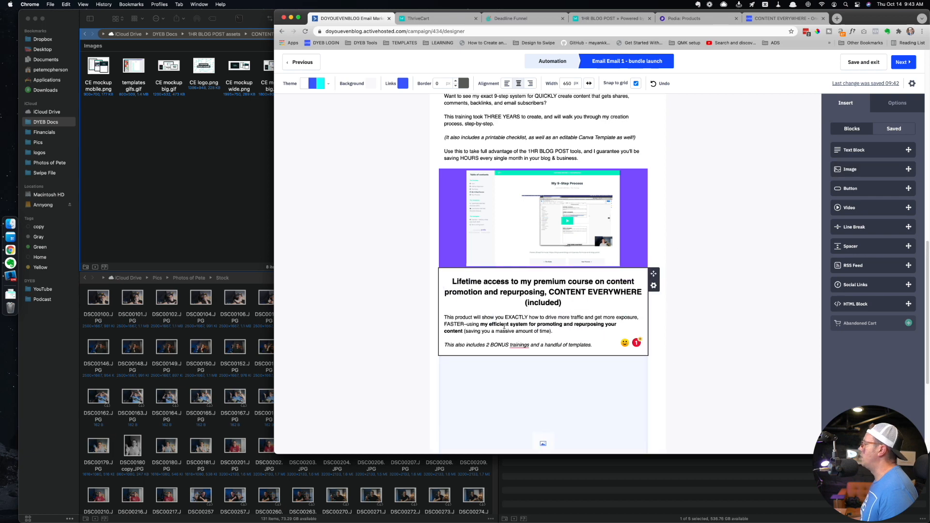
left_click(197, 83)
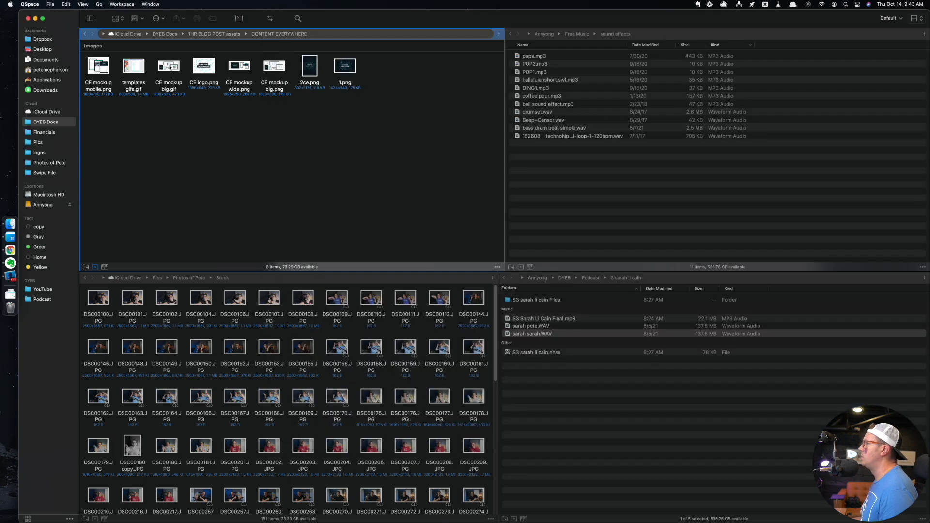
left_click_drag(170, 67, 543, 275)
key("super+Tab")
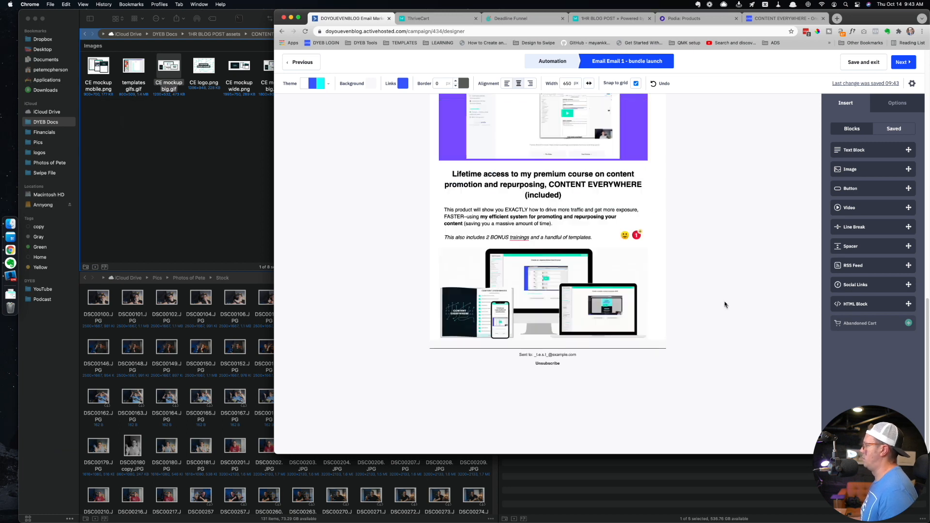
mouse_move(566, 321)
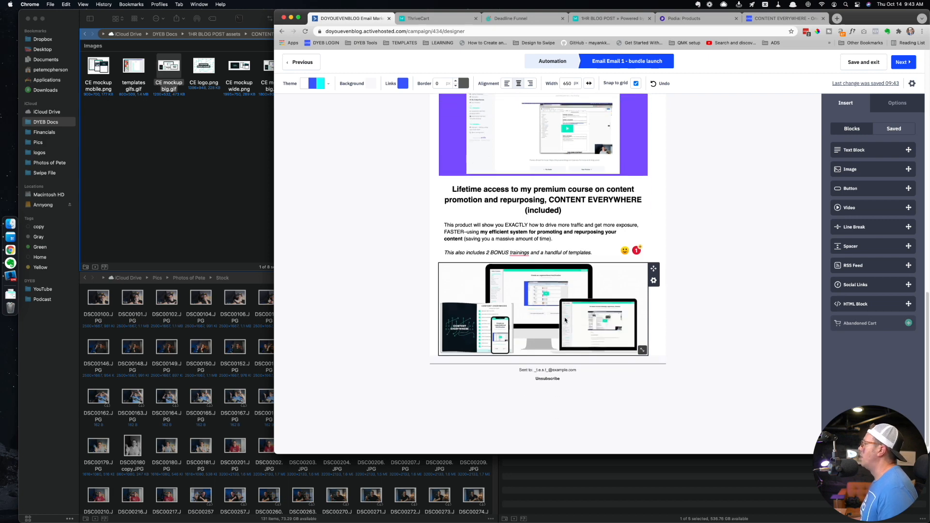
- Replace 'included' with '$495 value' for CONTENT EVERYWHERE and '$37 value' for the mini-training
left_click(556, 209)
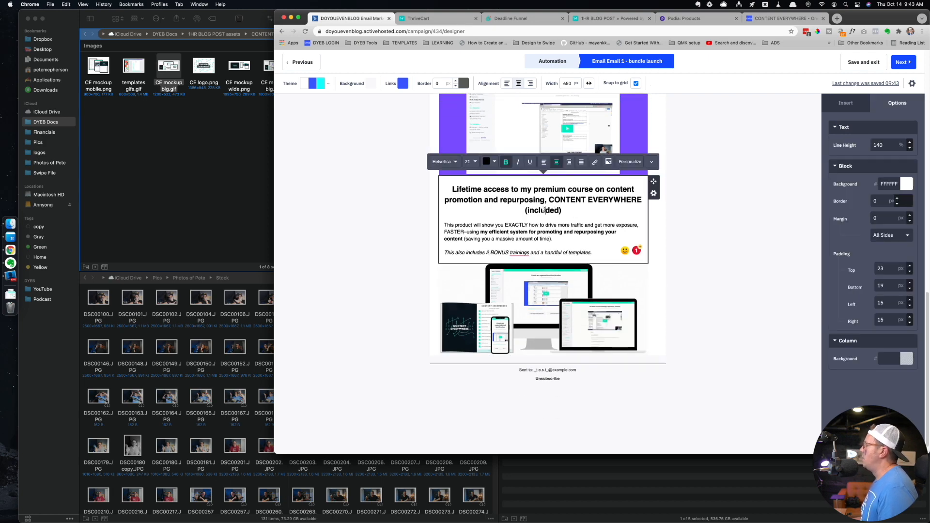
double_click(544, 209)
type("$495 va")
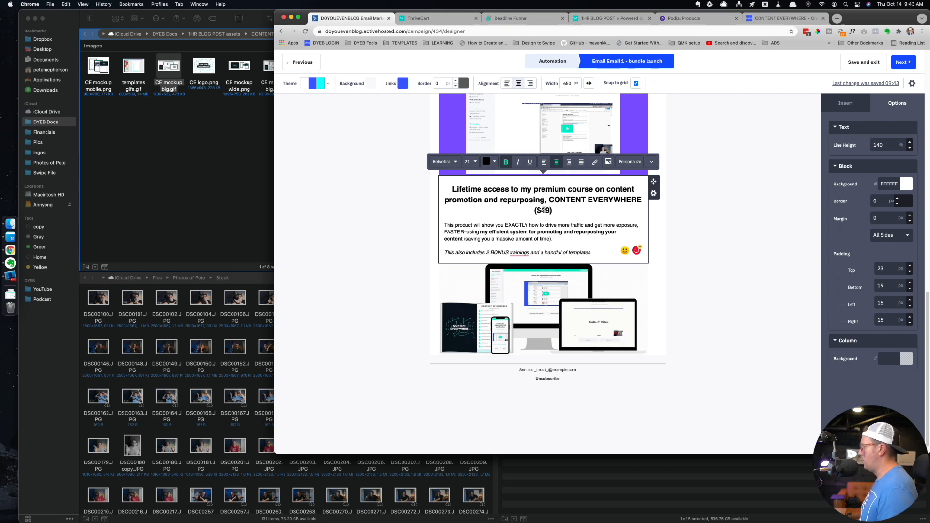
type("lue")
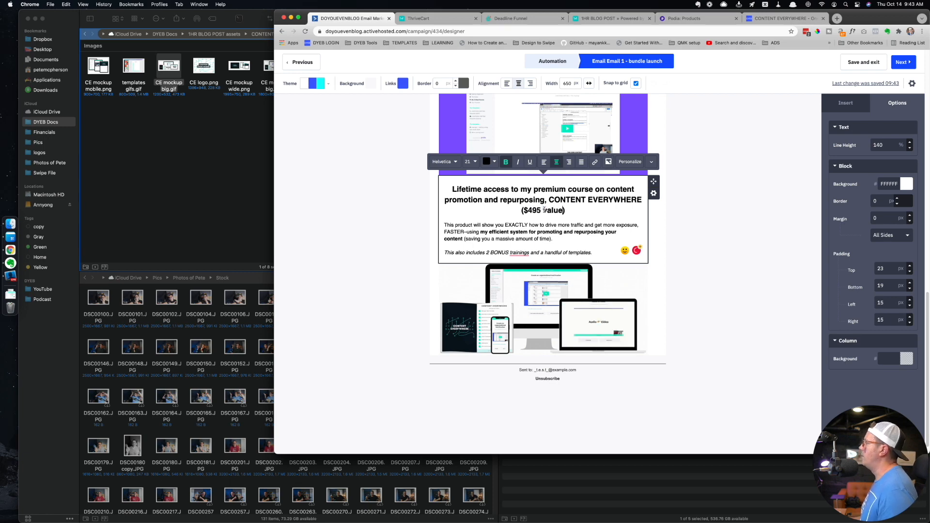
scroll(545, 223, "up", 5)
left_click(544, 265)
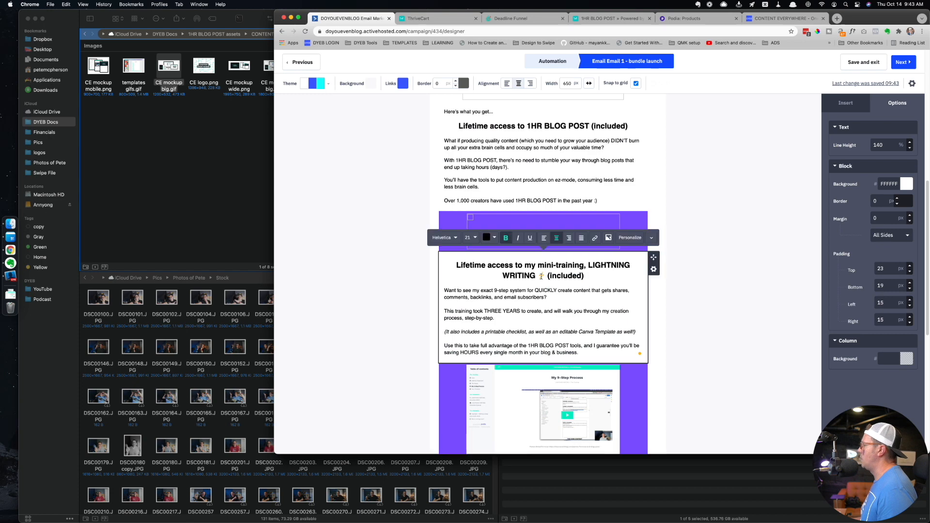
double_click(566, 275)
type("$97")
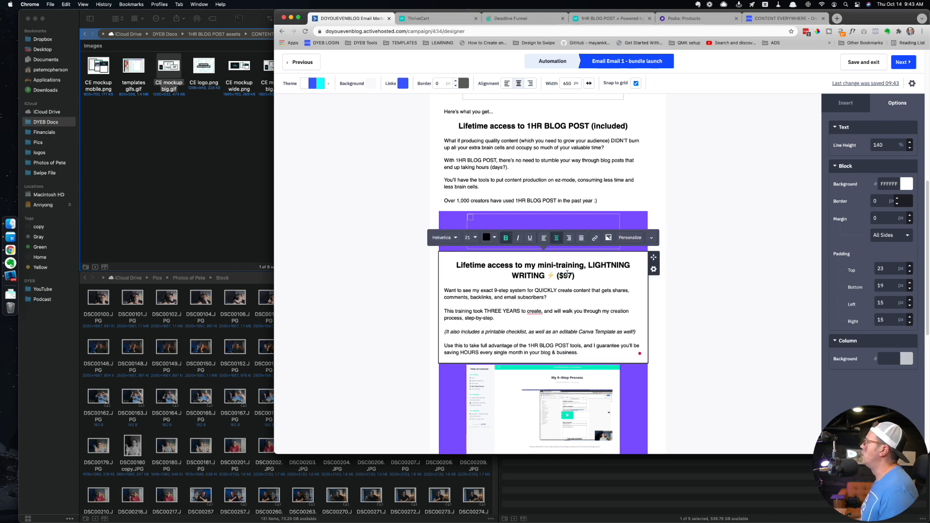
type(" value")
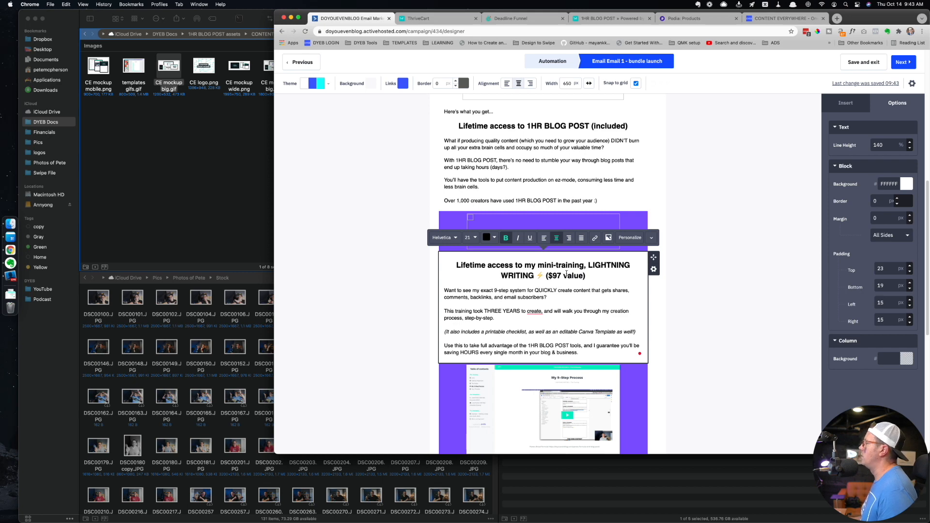
scroll(620, 224, "up", 3)
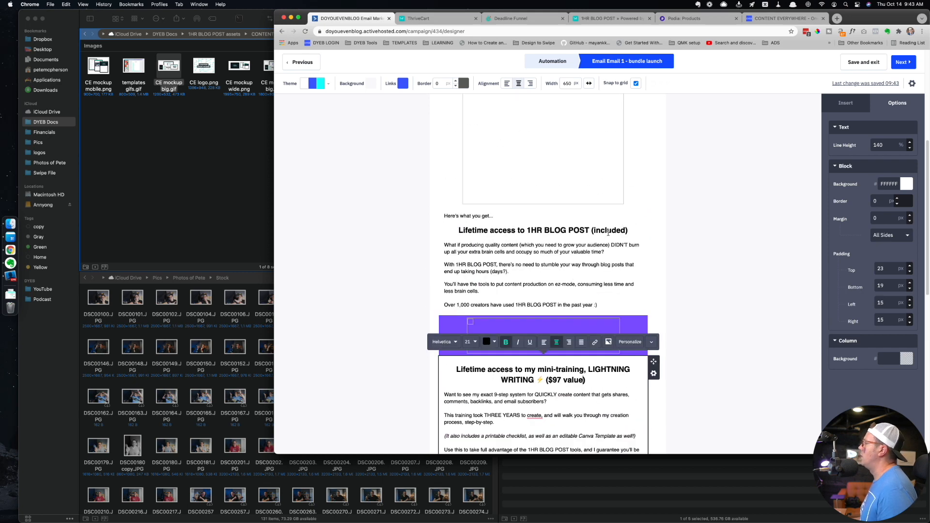
double_click(557, 379)
type("37")
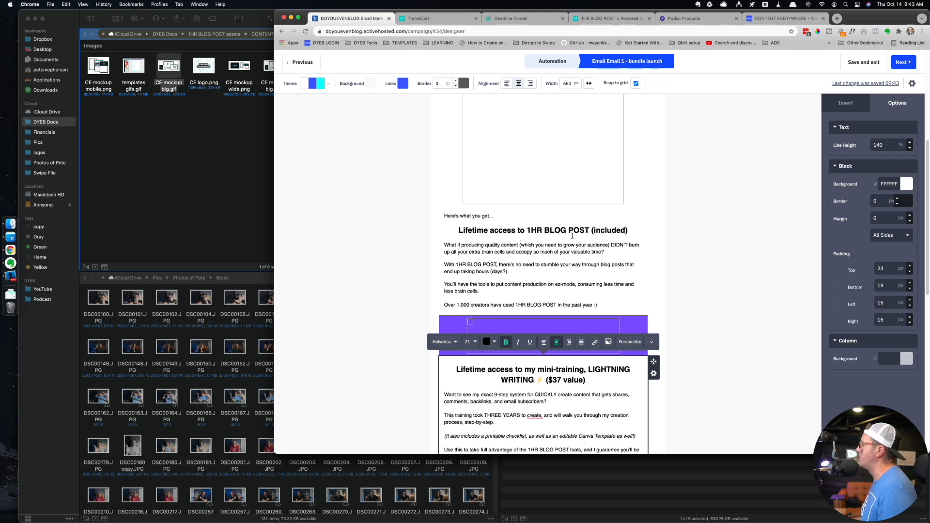
- Change 'included' in the 1HR BLOG POST heading to '$27 value'
double_click(607, 231)
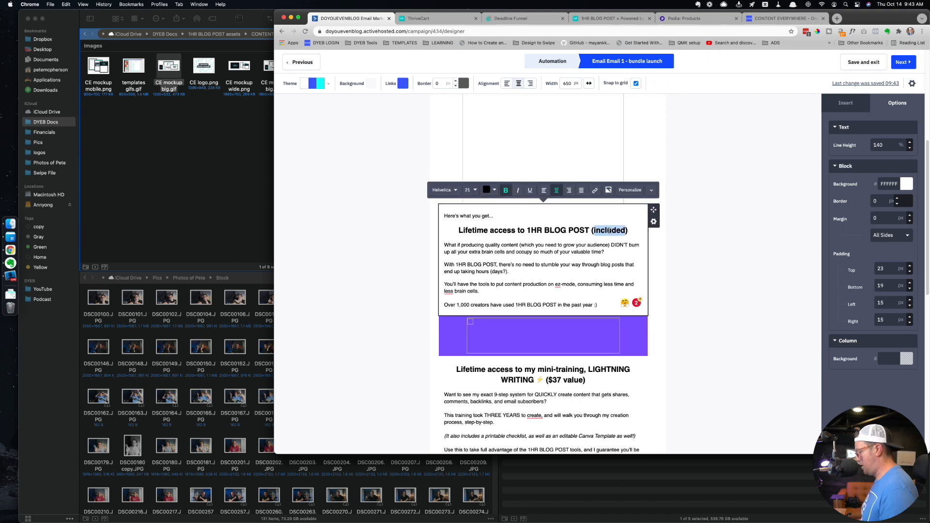
type("$23")
key("BackSpace")
type("7")
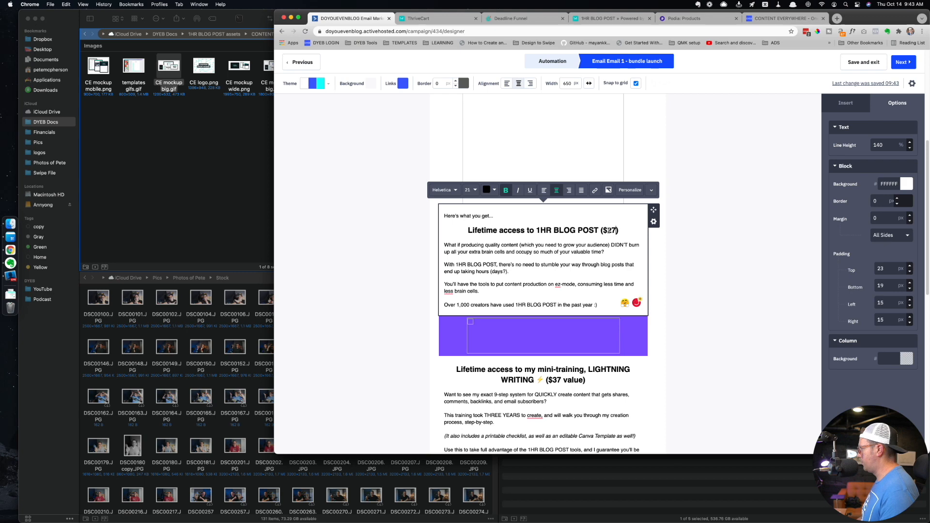
type(" value")
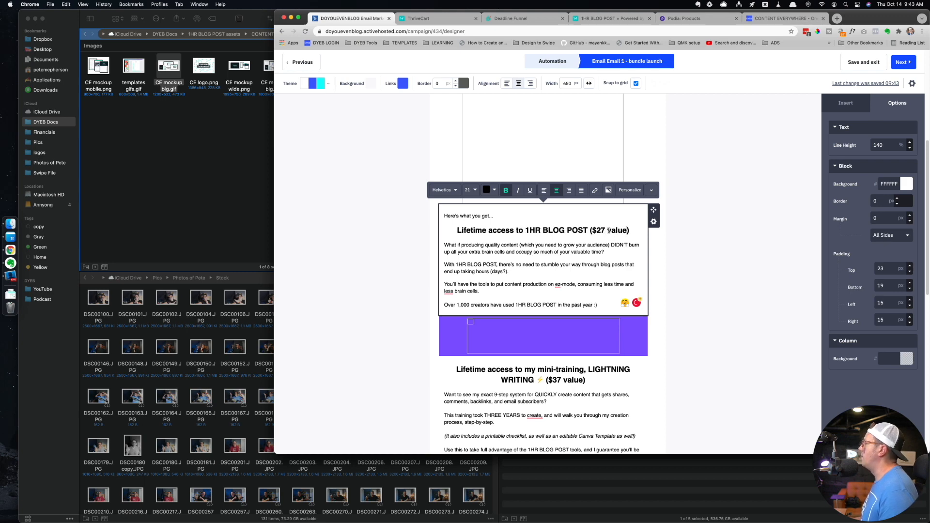
left_click(703, 297)
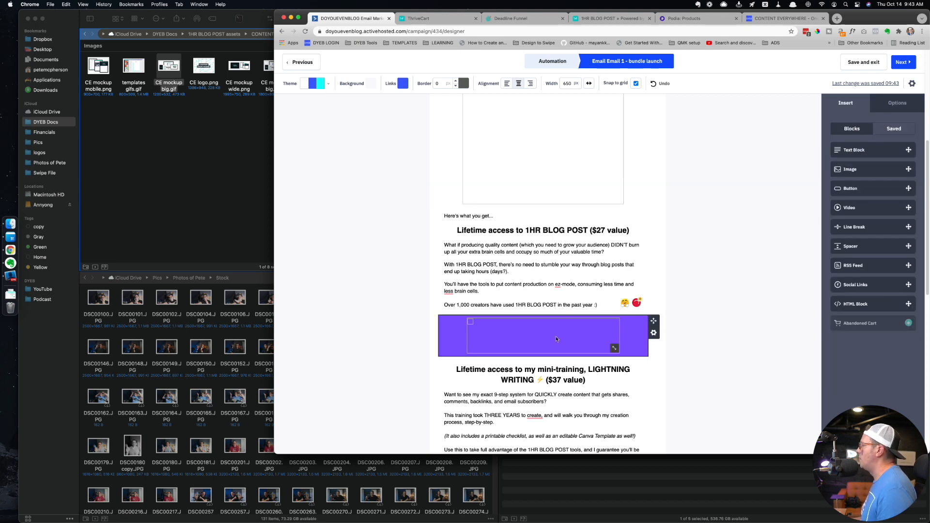
- Duplicate the intro greeting block and move the copy below the CE mockup image
scroll(370, 312, "down", 7)
scroll(371, 312, "down", 2)
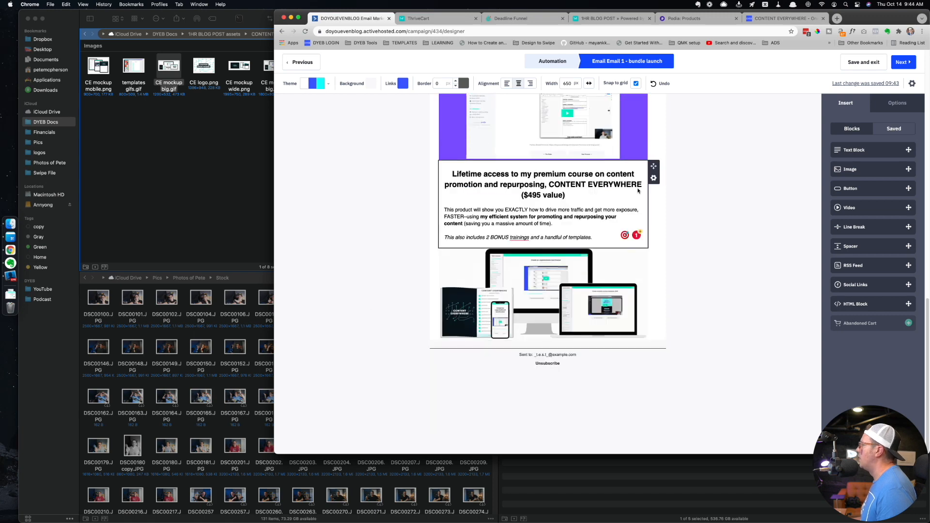
scroll(600, 252, "up", 14)
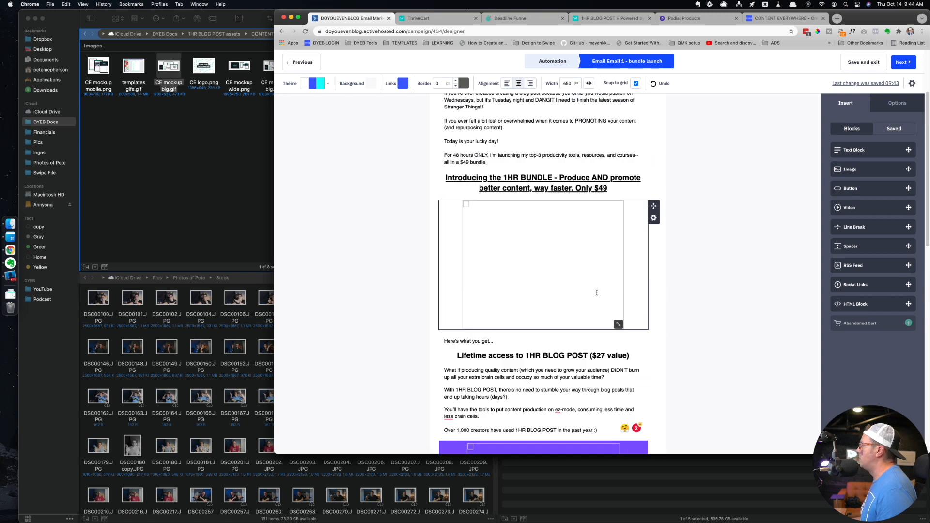
left_click(653, 176)
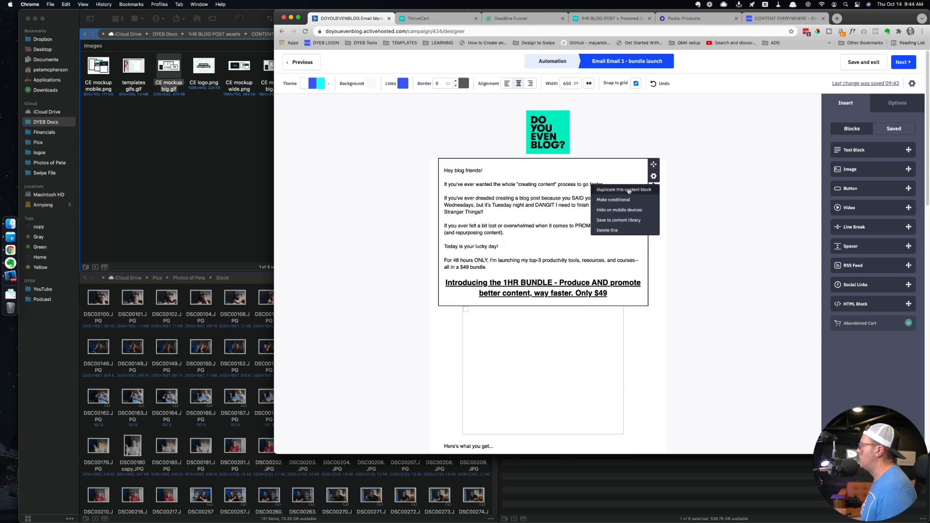
left_click(626, 189)
scroll(758, 249, "down", 2)
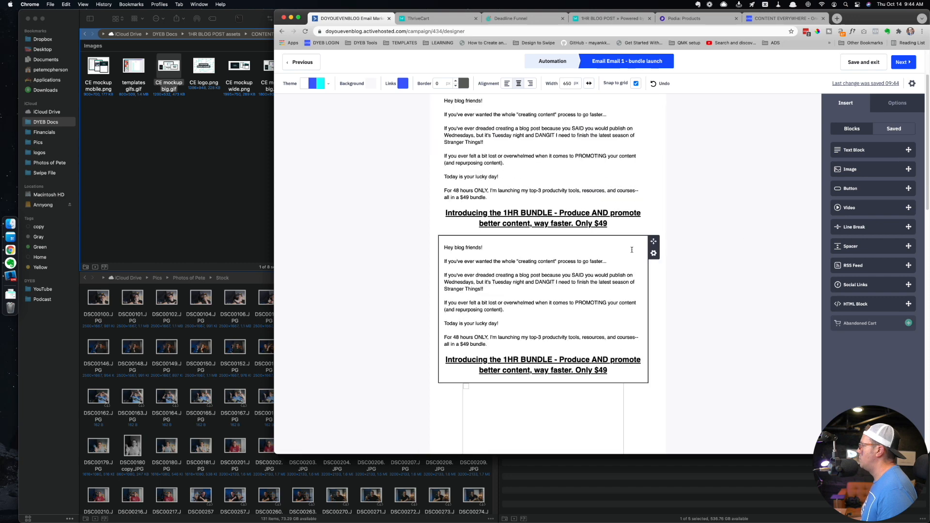
mouse_move(652, 240)
left_mouse_down()
mouse_move(541, 268)
mouse_move(540, 400)
mouse_move(538, 226)
mouse_move(549, 320)
left_mouse_up()
- Select the copied greeting text from start to end for replacement
left_click(531, 281)
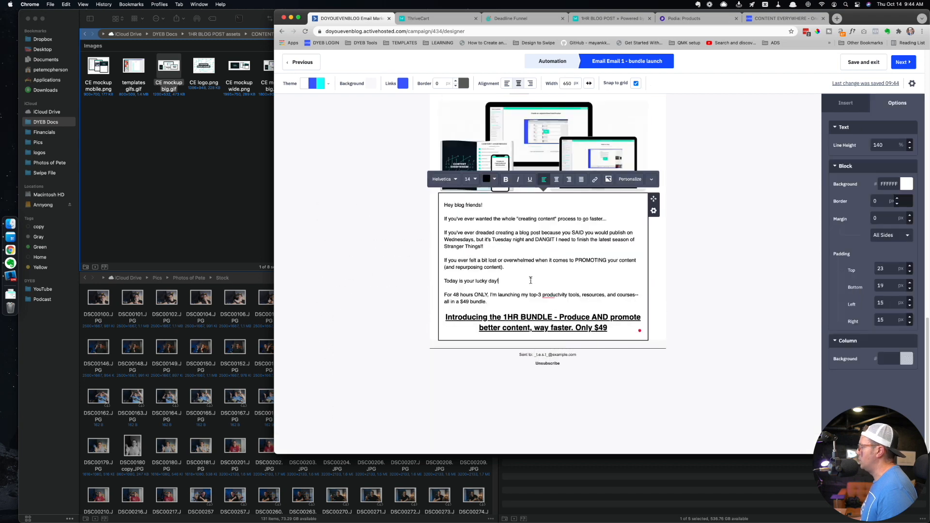
scroll(530, 281, "up", 3)
scroll(530, 287, "down", 1)
left_click(482, 317)
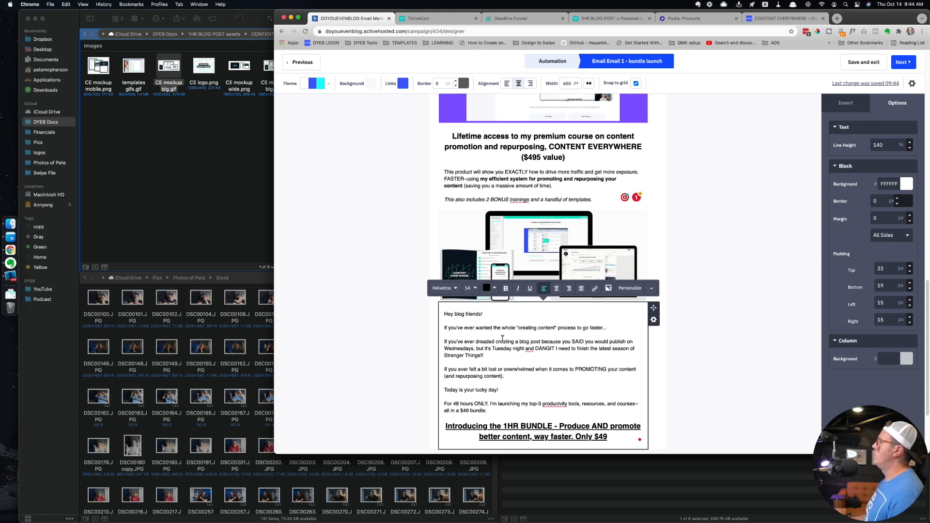
scroll(504, 342, "up", 10)
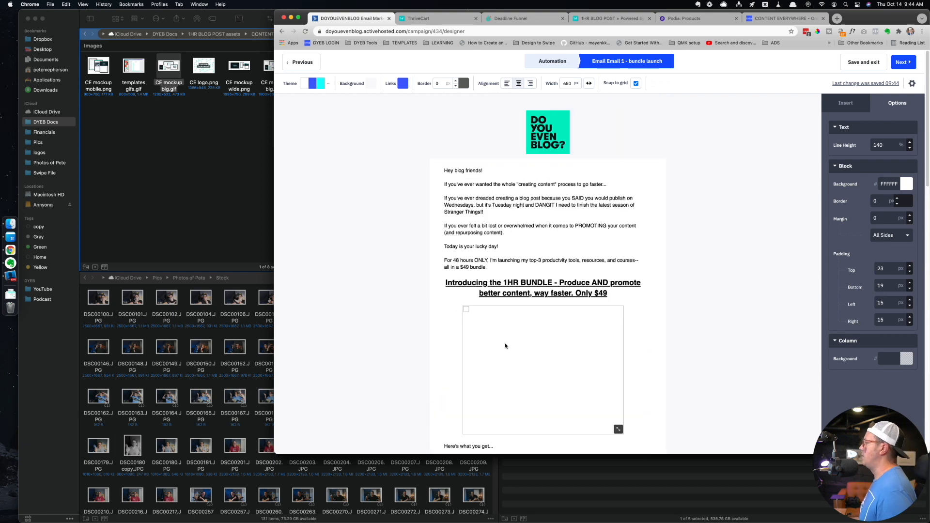
scroll(505, 346, "down", 15)
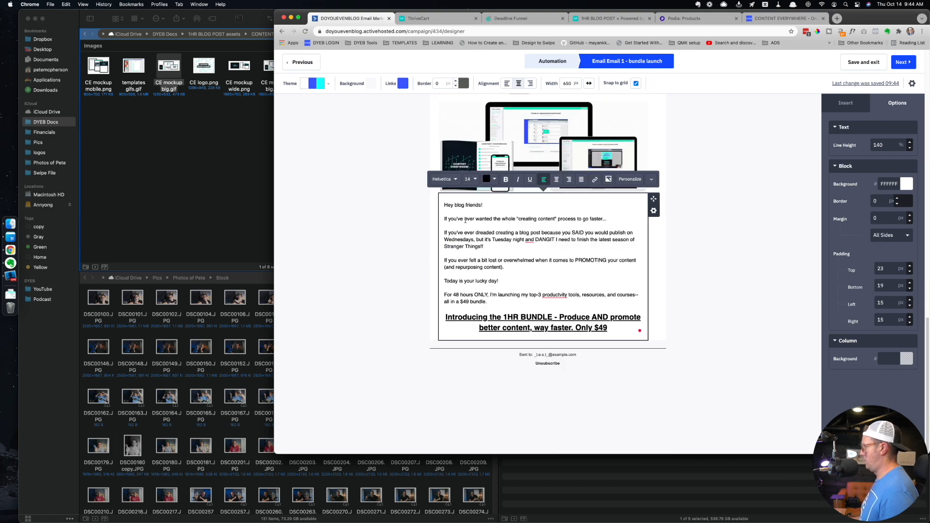
left_click_drag(460, 204, 612, 365)
- Replace the copied text with a *** divider and a paragraph about first-time bundling these productivity courses
key("BackSpace")
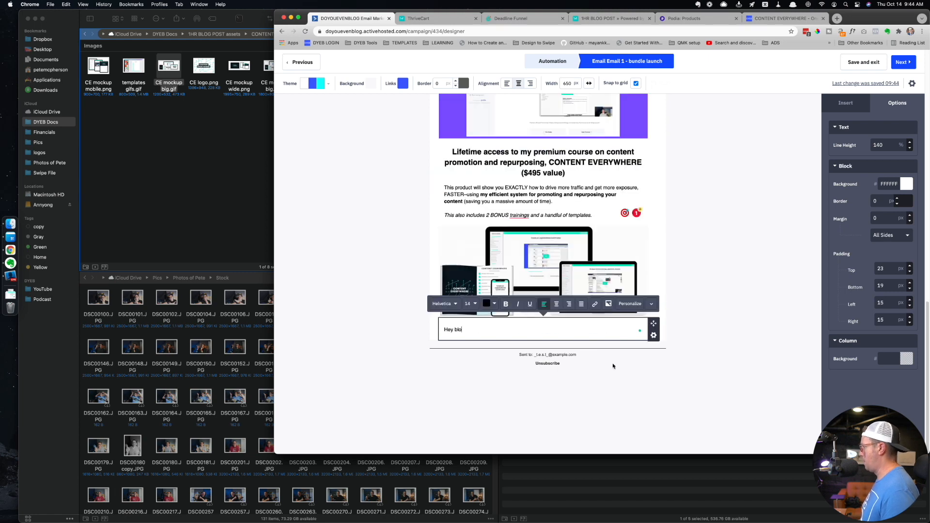
left_click(455, 331)
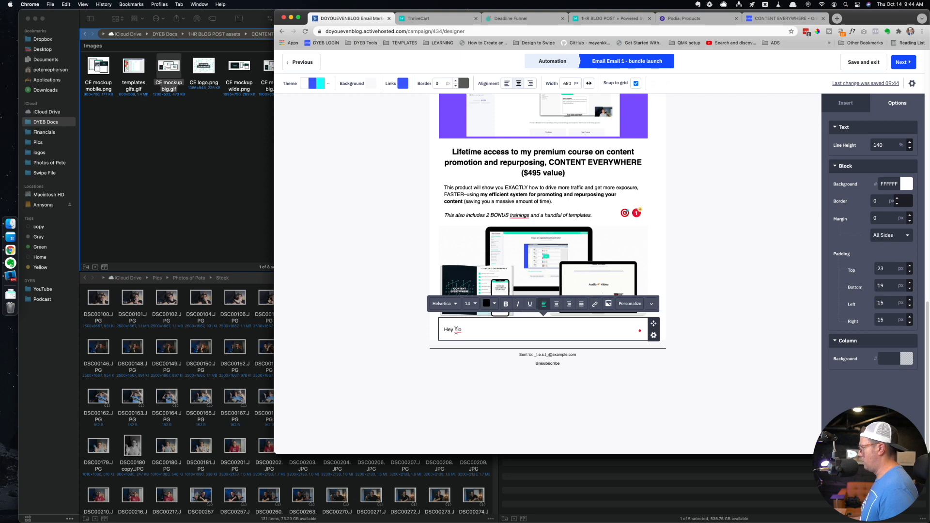
triple_click(456, 330)
type("***")
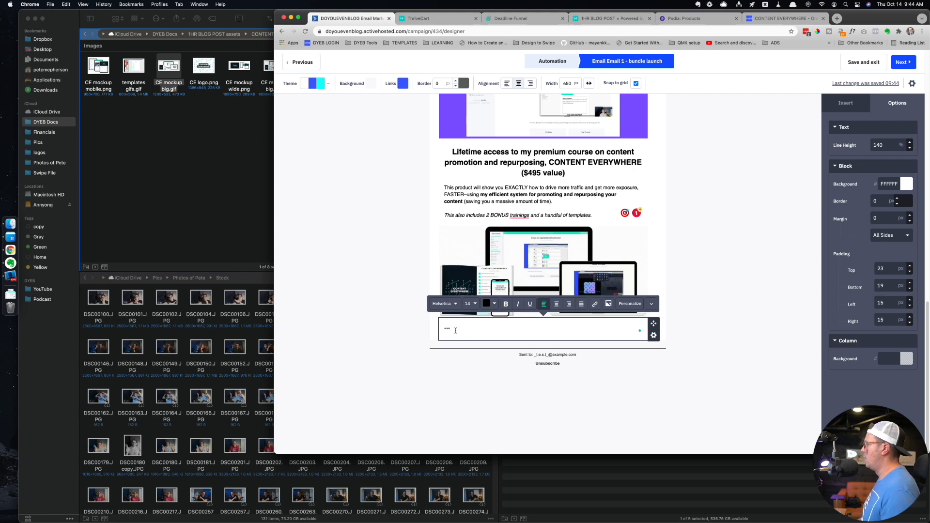
key("Return")
type("This is the f")
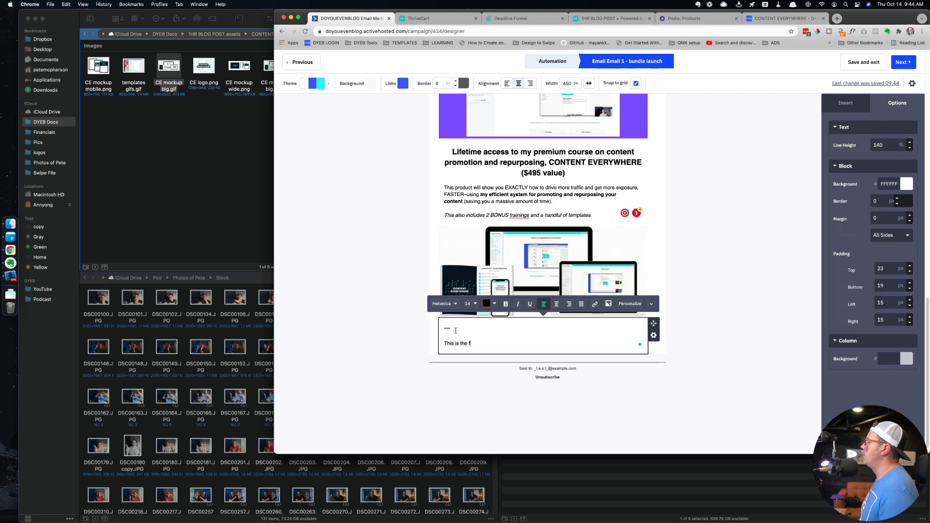
type("irst time")
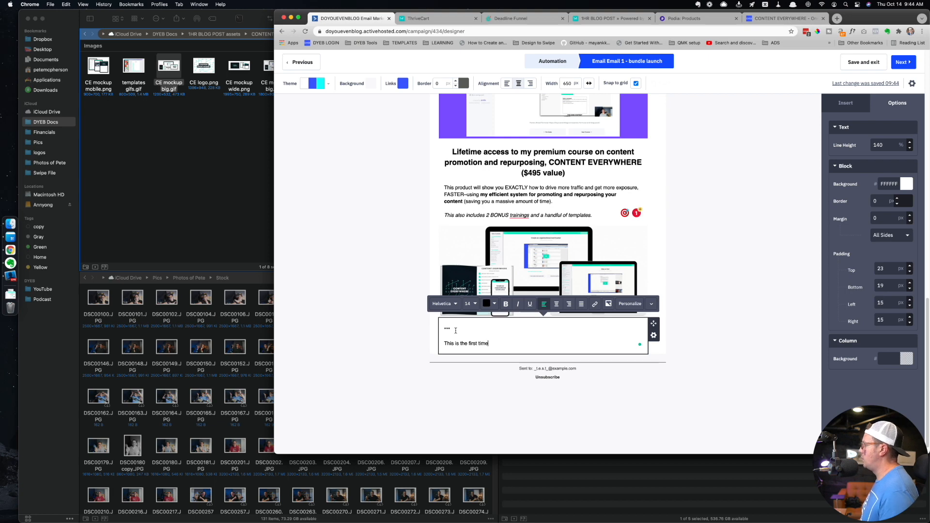
type(" I've ever bun")
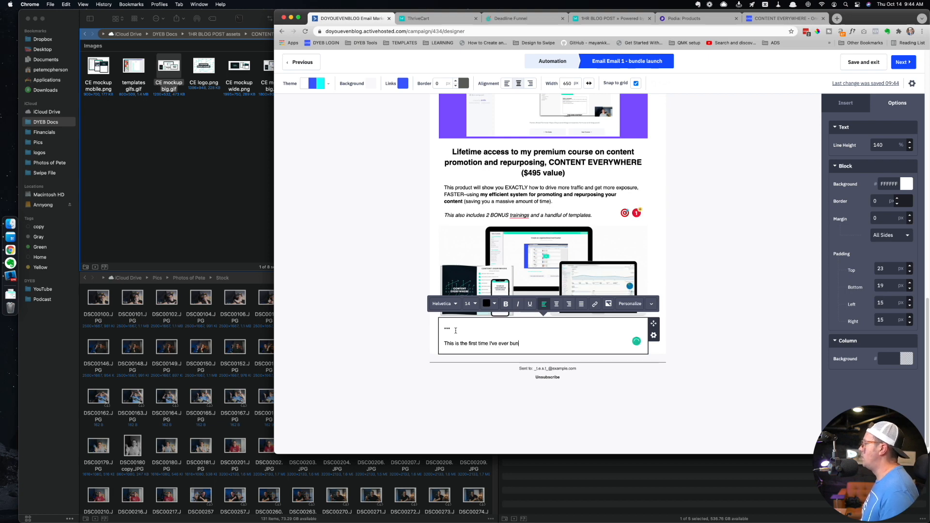
type("dled these ")
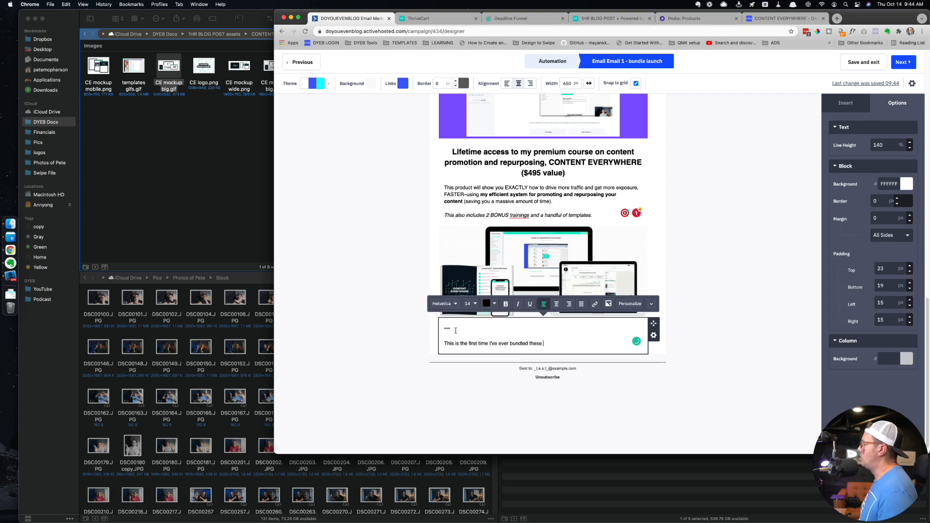
type("producti")
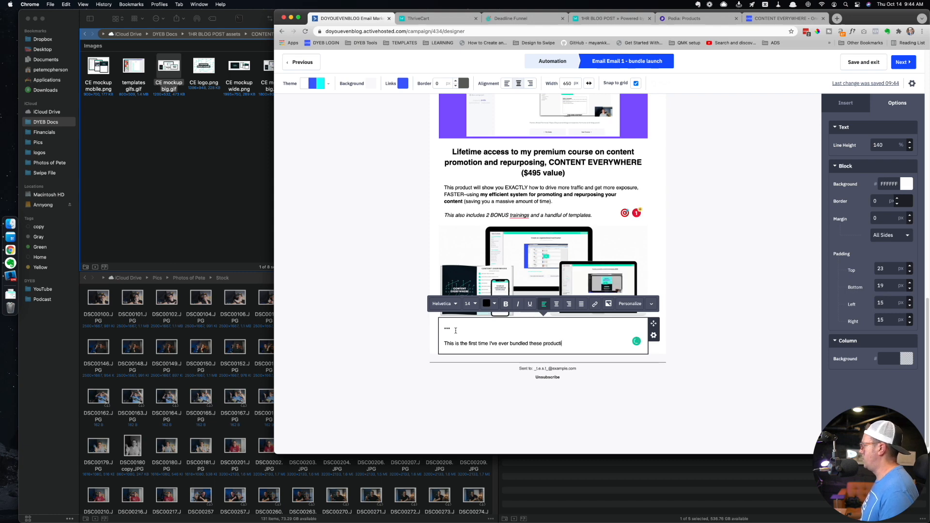
type("vity resources")
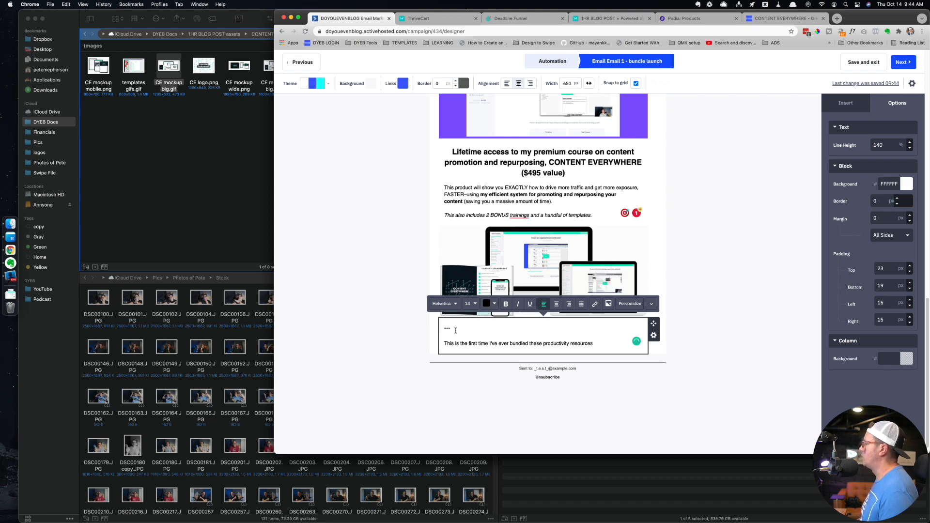
type("/courses in")
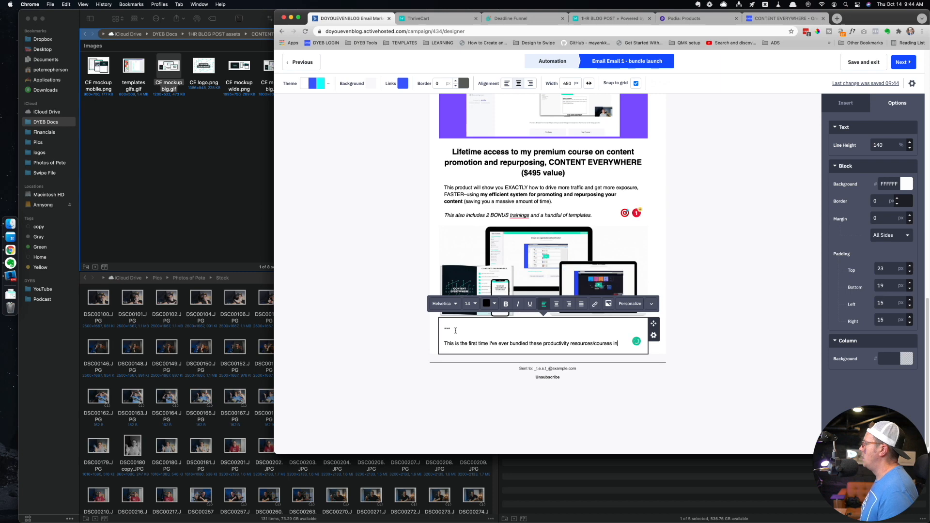
type(" a low-priced o")
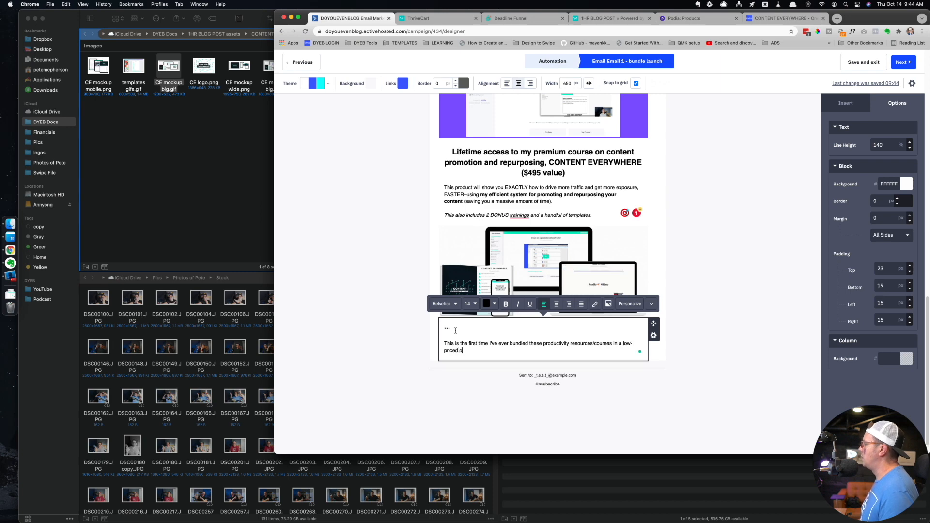
type("ffer.")
- Write 'Click here to grab the 1HR BUNDLE for only $49…' and begin the flash-sale deadline sentence
key("Return")
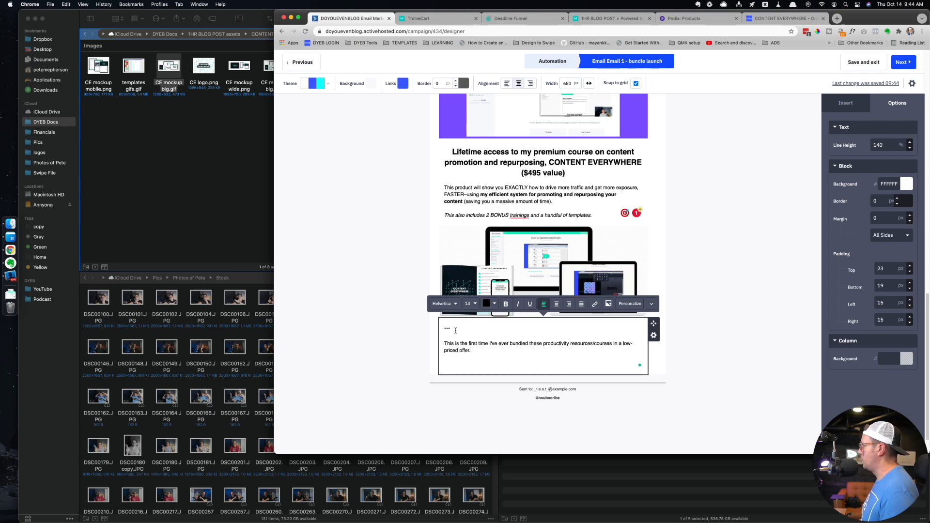
type("Get all that")
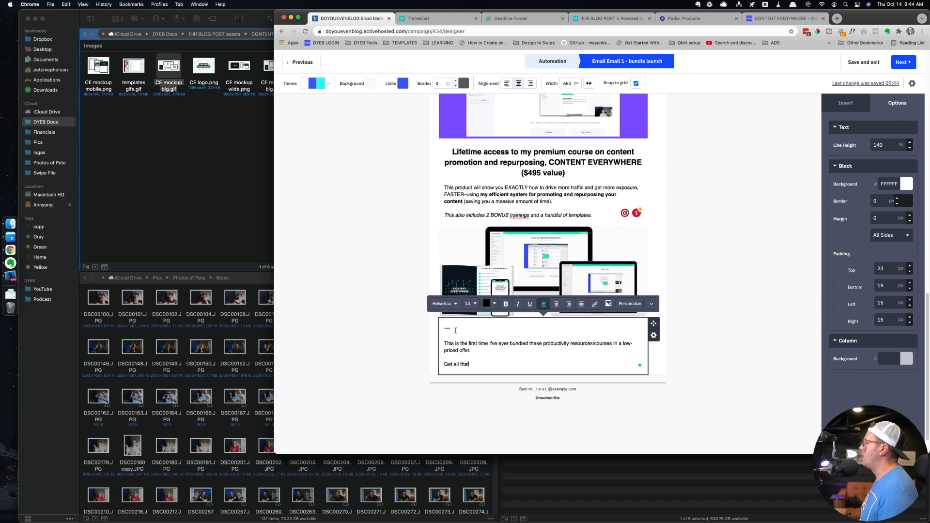
type("--for $")
key("BackSpace")
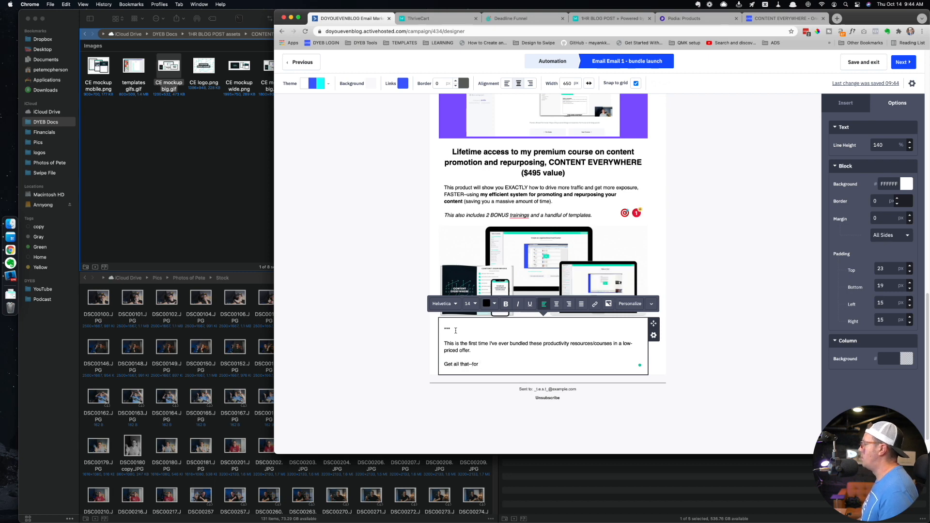
type("only $48")
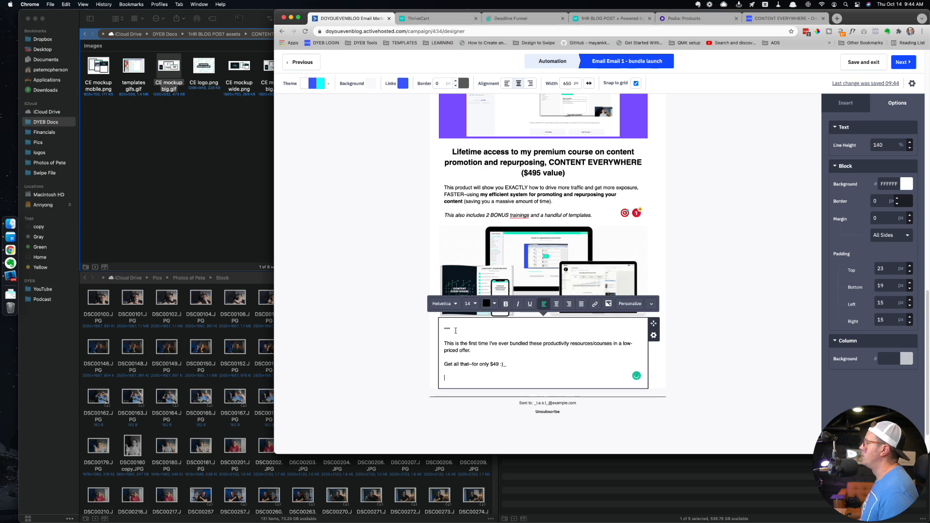
key("BackSpace")
key("BackSpace")
key("BackSpace")
key("BackSpace")
key("BackSpace")
key("BackSpace")
key("BackSpace")
key("BackSpace")
key("BackSpace")
key("BackSpace")
key("BackSpace")
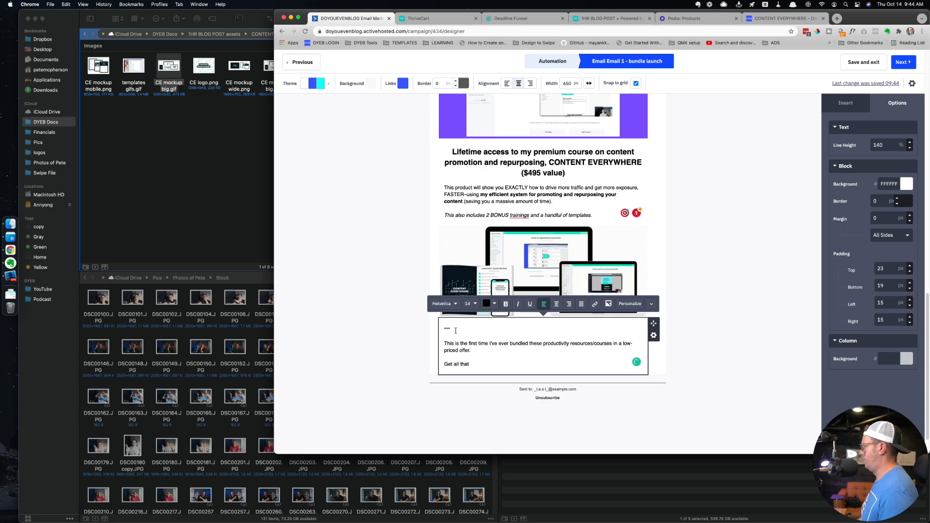
key("BackSpace")
key("BackSpace")
key("BackSpace")
key("BackSpace")
key("BackSpace")
key("BackSpace")
key("BackSpace")
key("BackSpace")
key("BackSpace")
key("BackSpace")
key("BackSpace")
key("BackSpace")
type("Click")
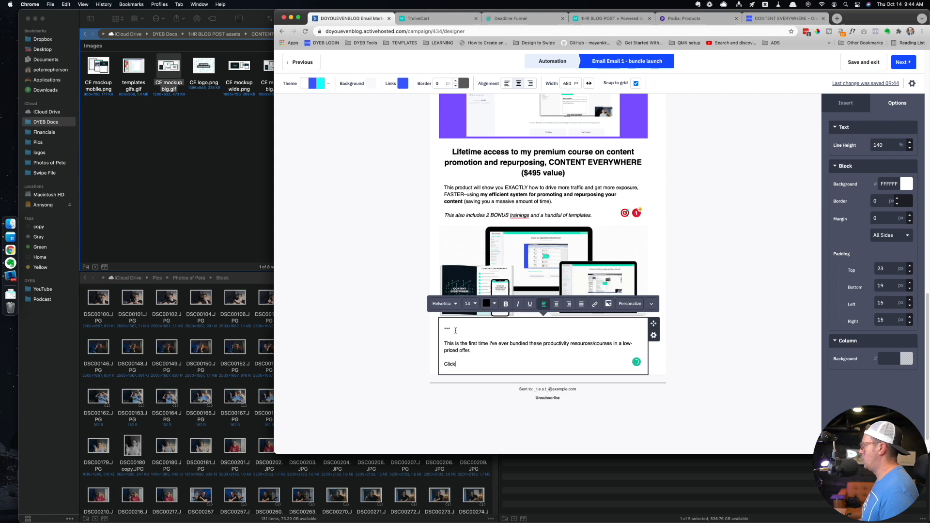
type(" here to grab the ")
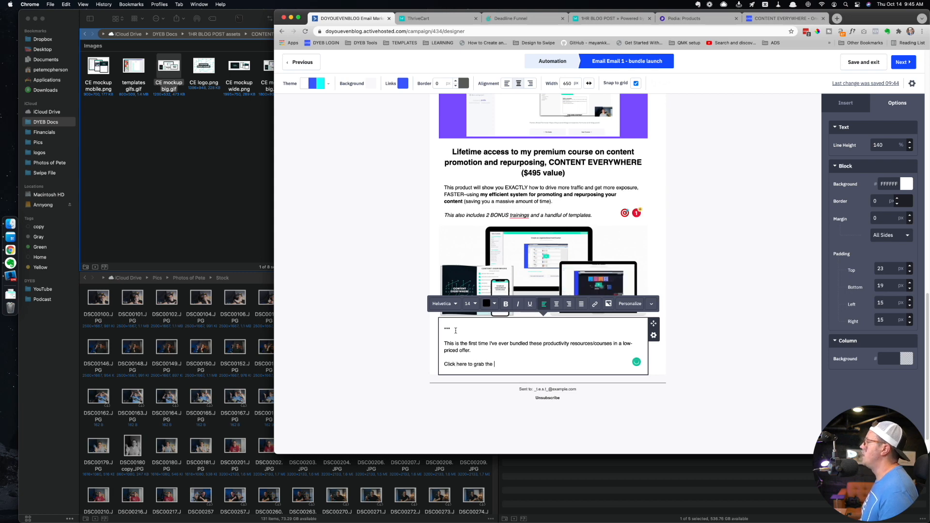
type("1HR ")
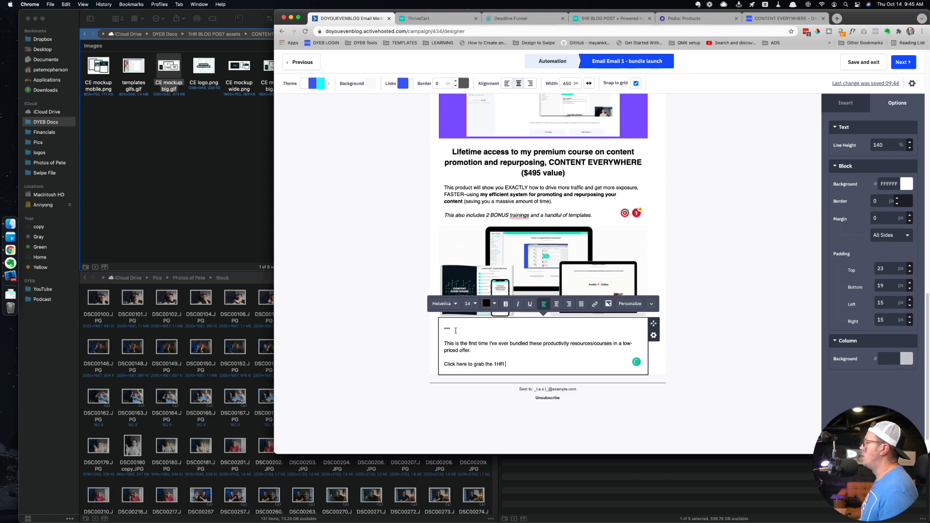
type("BUNDLE for on")
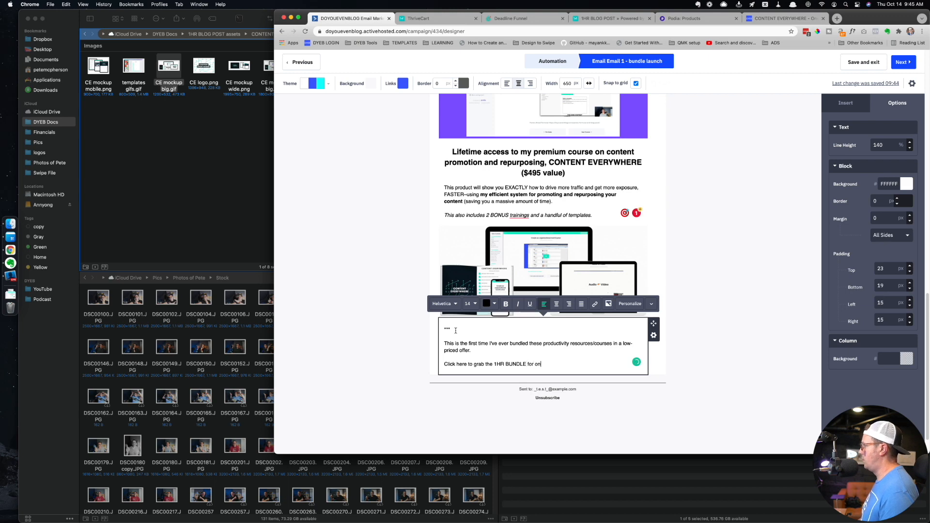
type("ly $48")
key("BackSpace")
type("9")
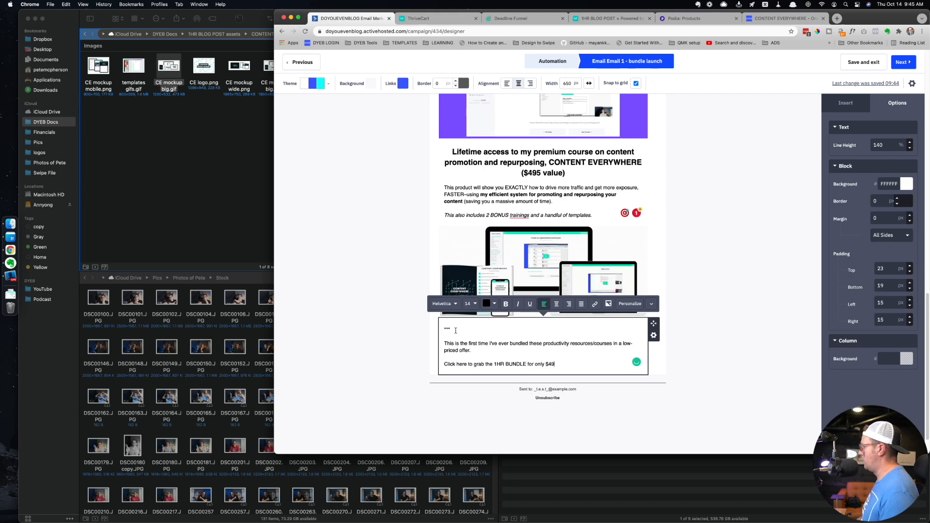
type(", and start")
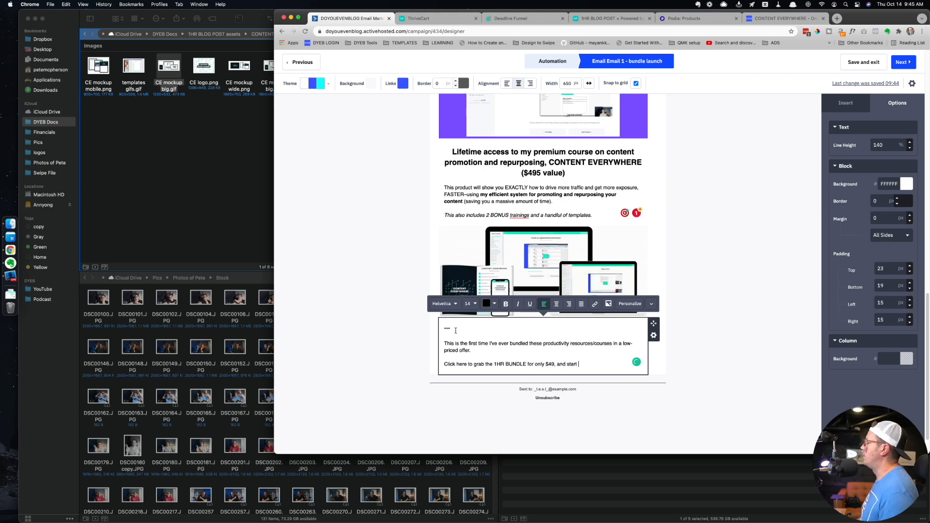
type(" saving ")
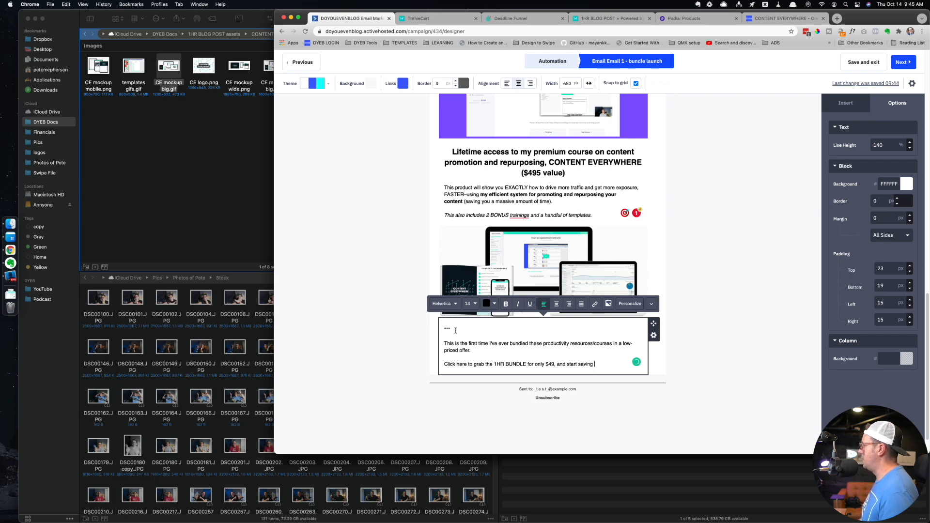
type("time and energy A")
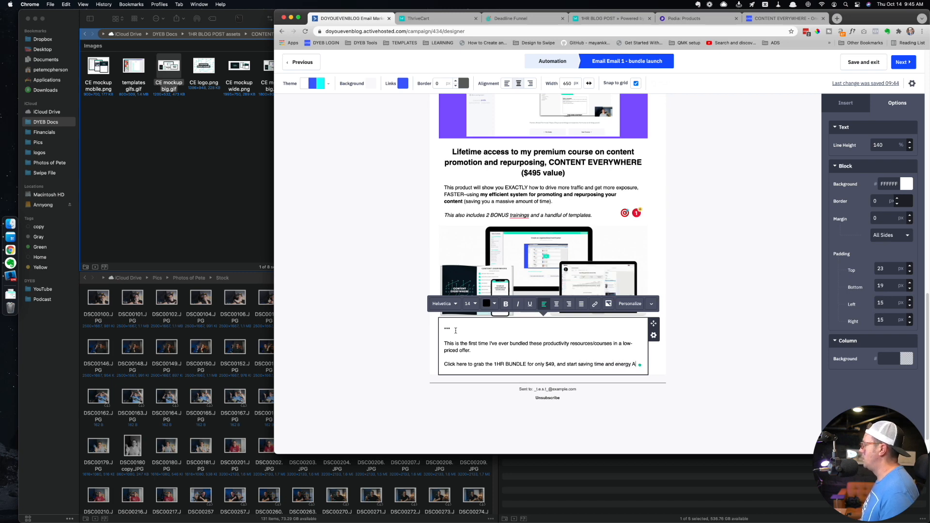
type("SAP.")
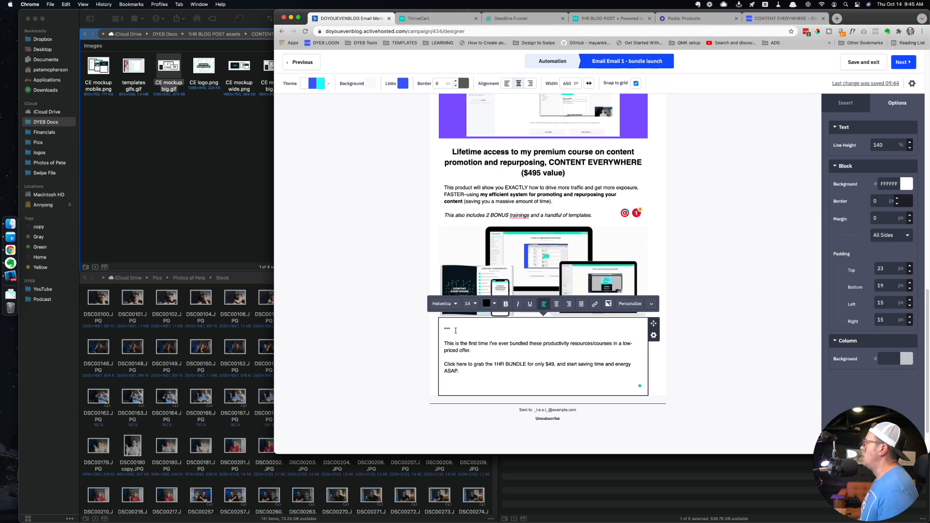
type("his")
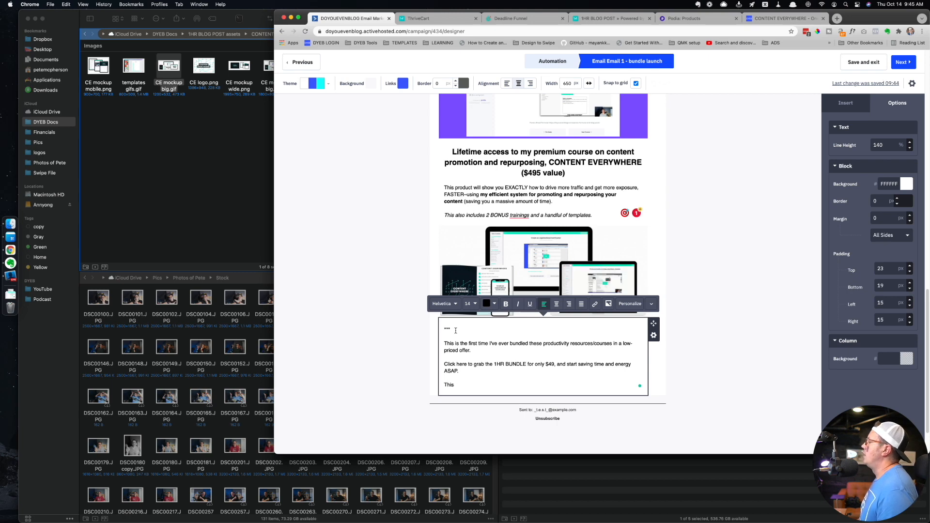
type(" offer ")
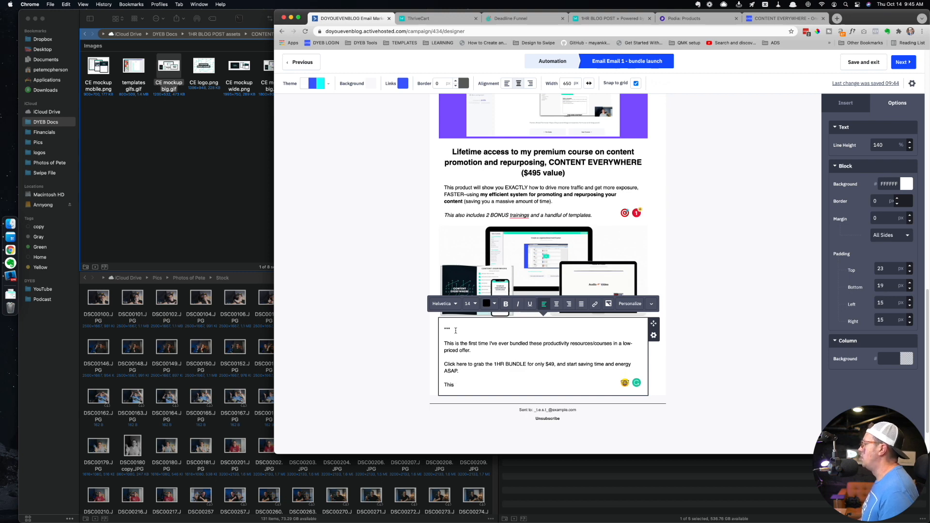
type("flash s")
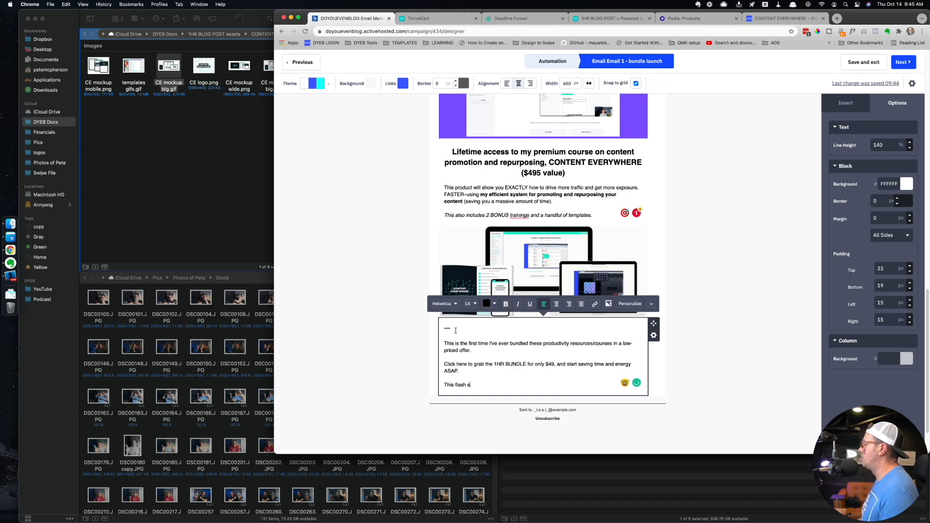
type("ale offer only ")
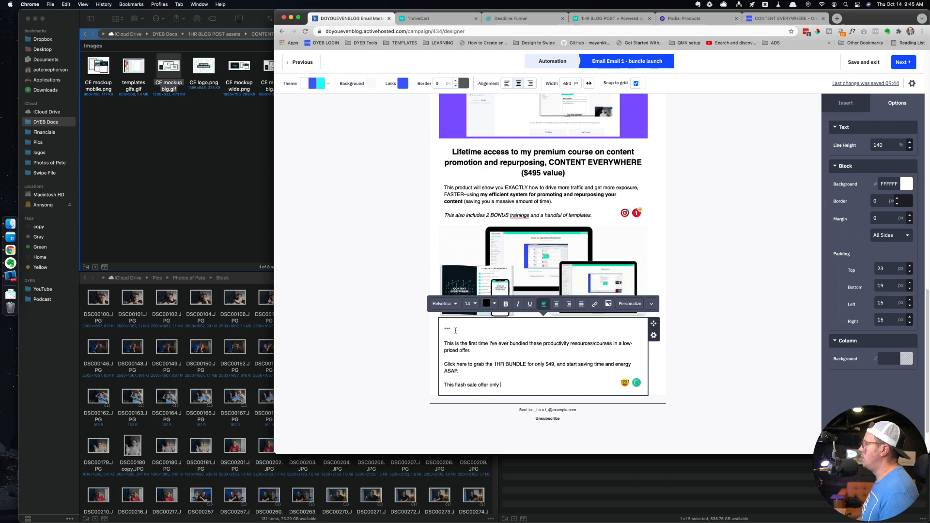
type("lasts until")
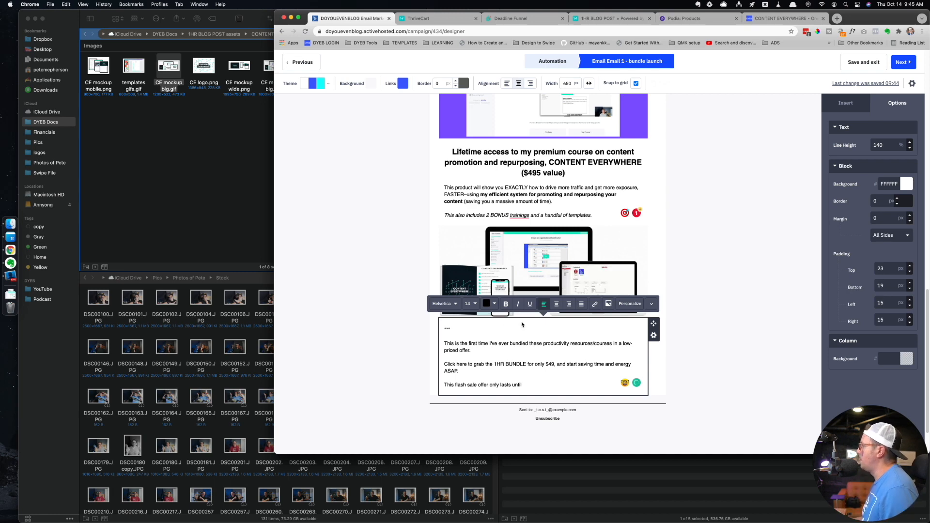
left_click(631, 304)
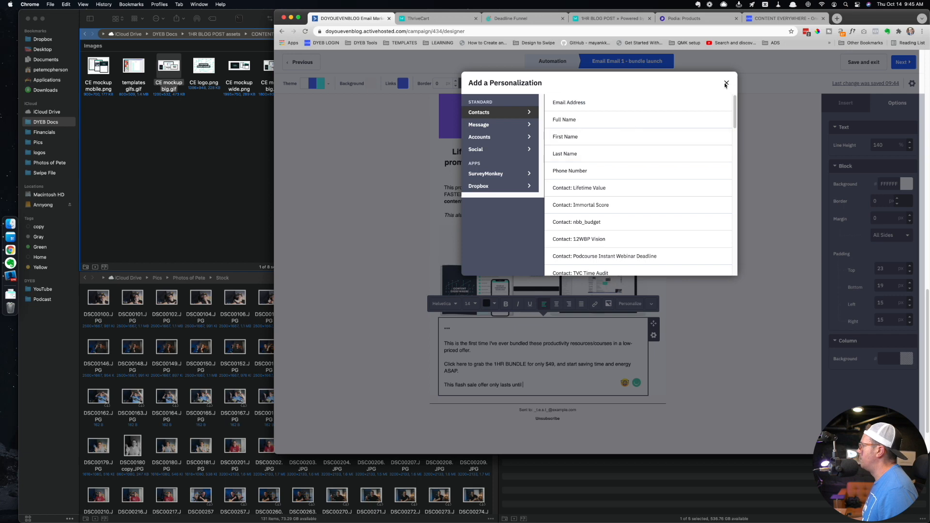
- Insert the 'Contact: 1hr bundle deadline' personalization tag at the end of the flash sale sentence
scroll(591, 261, "down", 3)
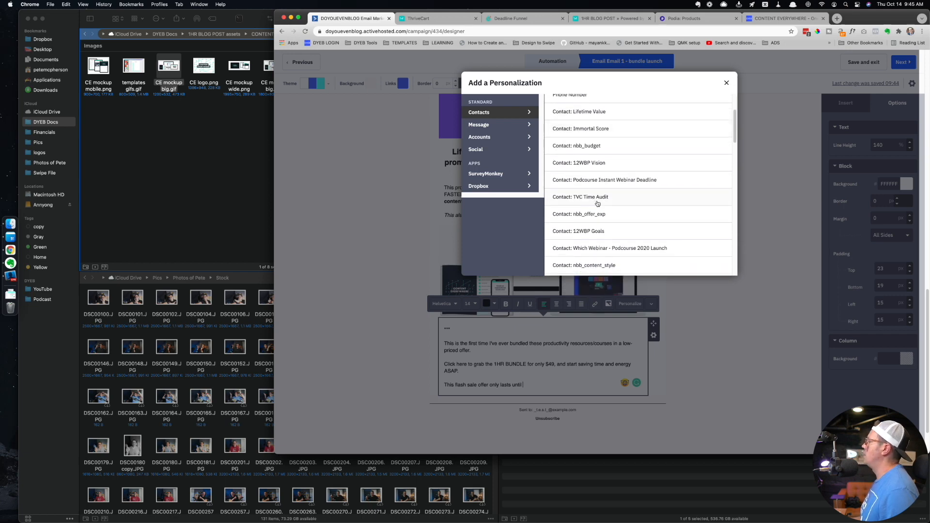
scroll(597, 203, "up", 3)
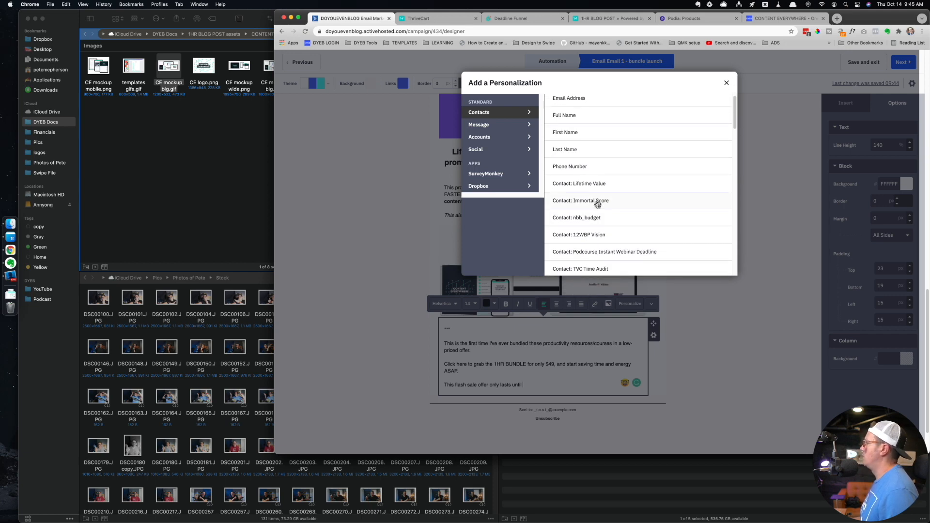
scroll(599, 202, "down", 10)
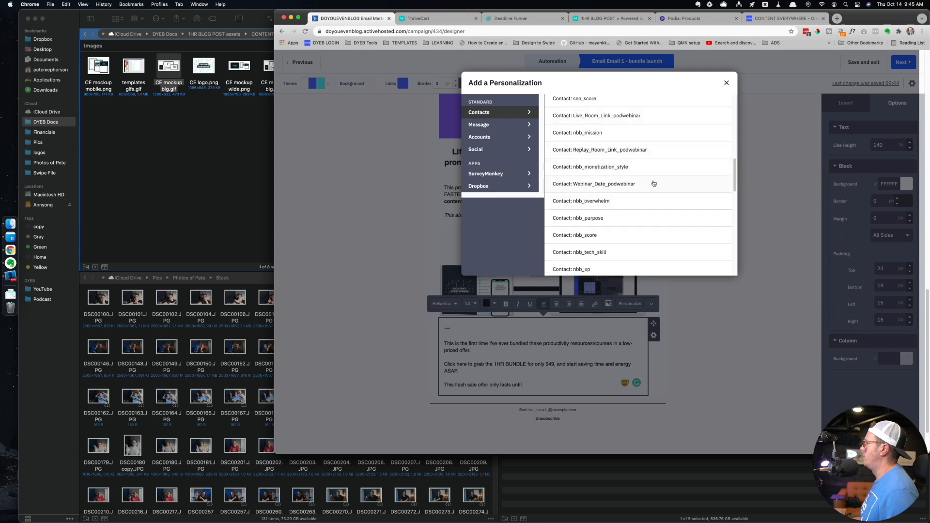
scroll(651, 189, "up", 6)
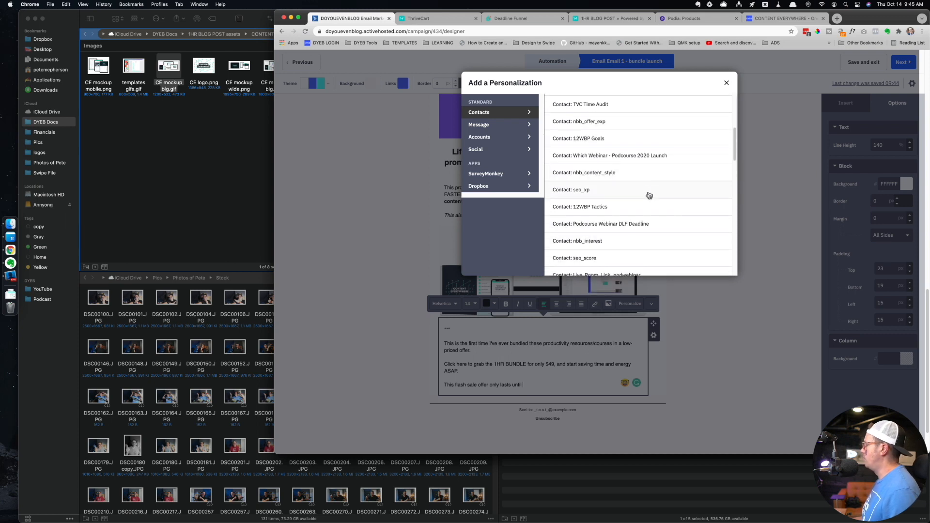
scroll(649, 195, "down", 8)
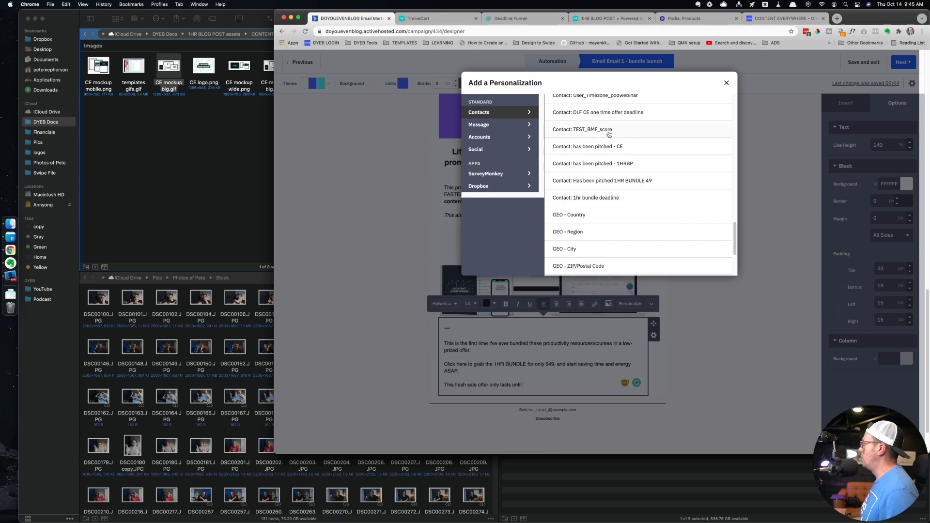
scroll(634, 195, "up", 1)
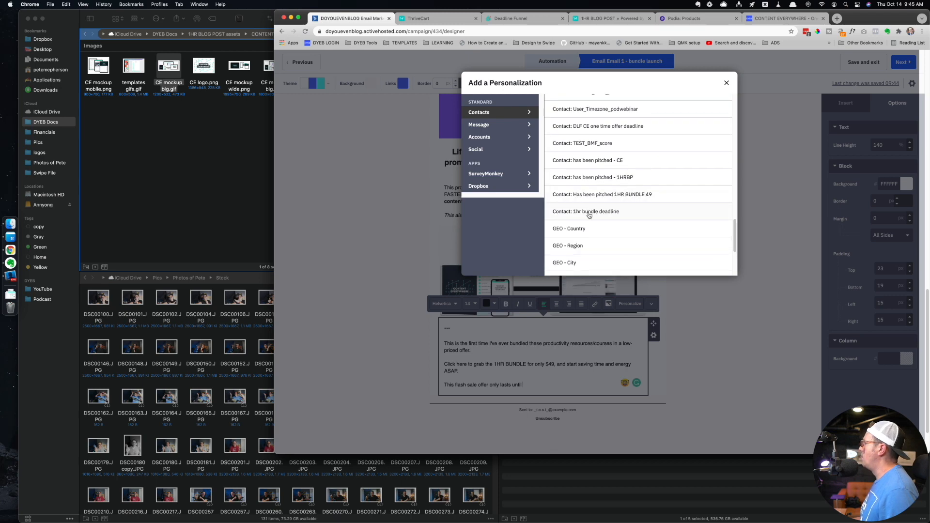
left_click(589, 212)
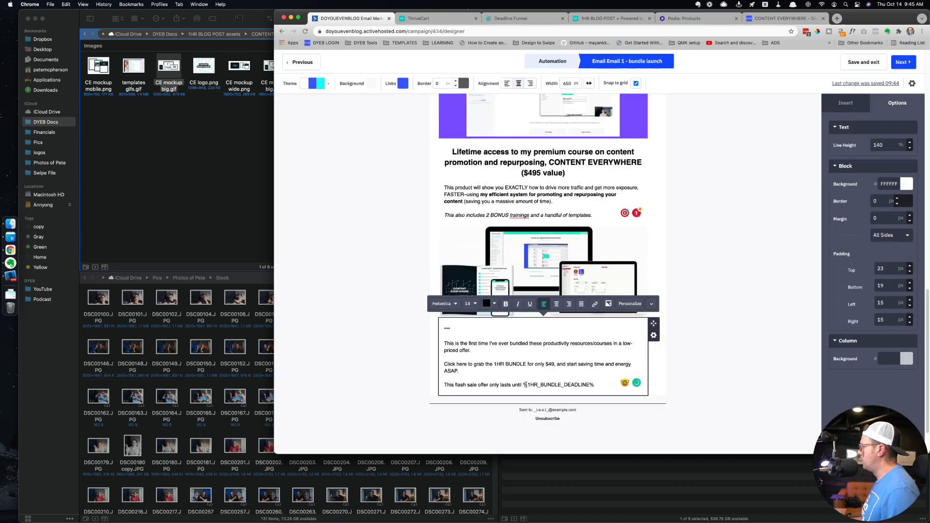
- Remove the words 'flash sale' from the deadline sentence and start a new paragraph below it
left_click(605, 385)
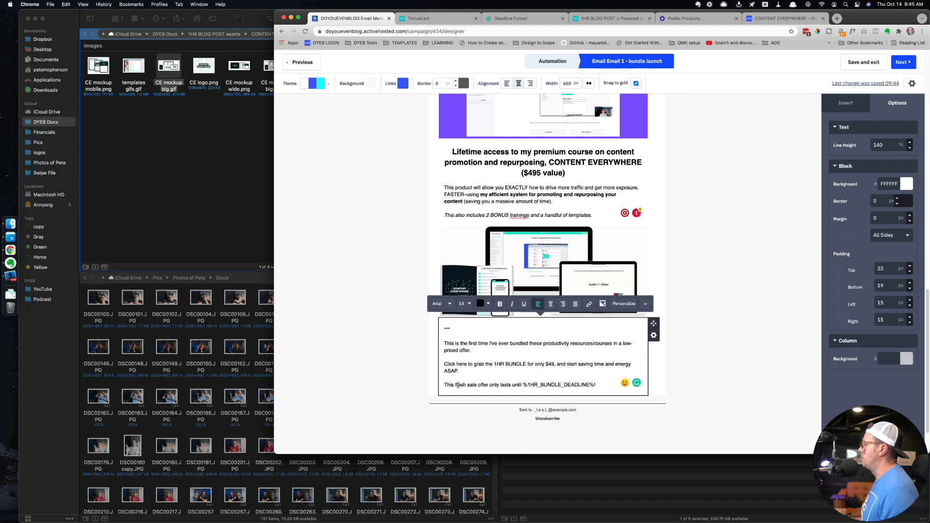
left_click_drag(455, 385, 477, 385)
key("BackSpace")
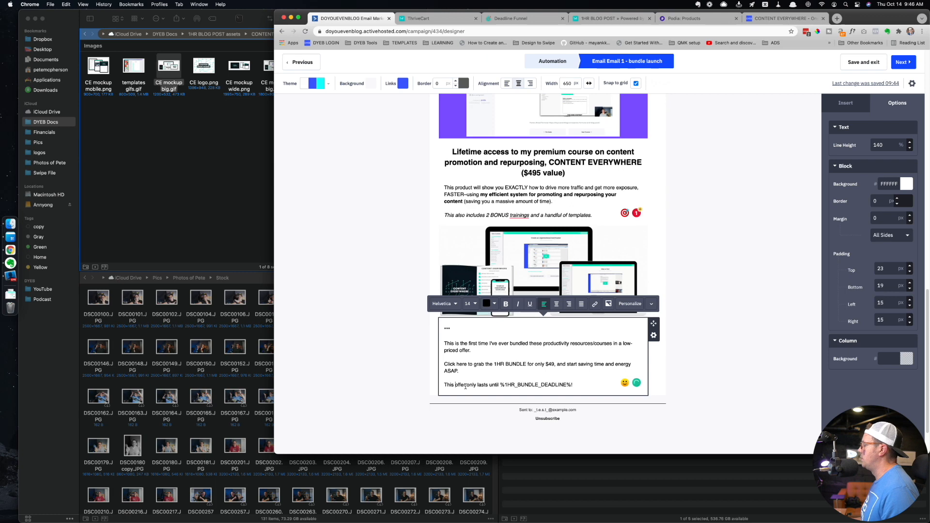
double_click(470, 385)
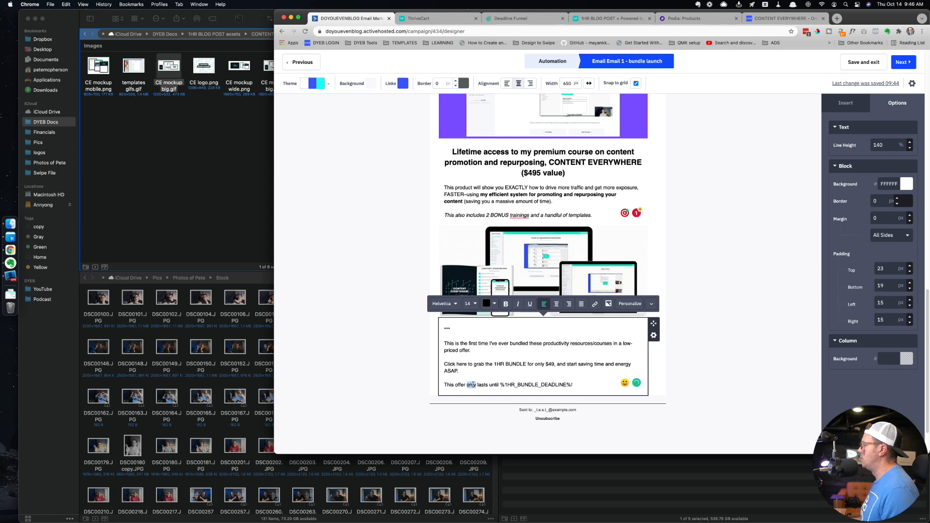
left_click(585, 386)
key("Return")
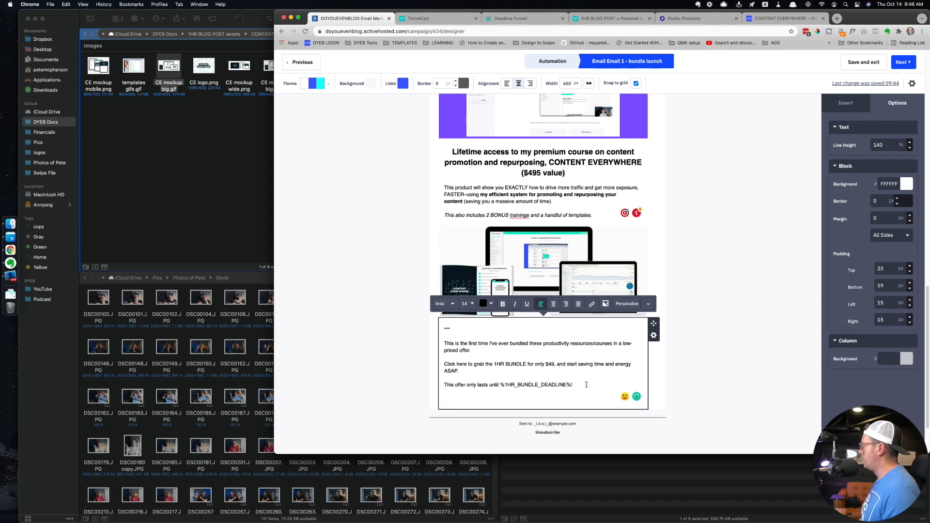
- Add the sign-off 'If you have any questions, lemme know!' followed by '~Pete'
type("If you")
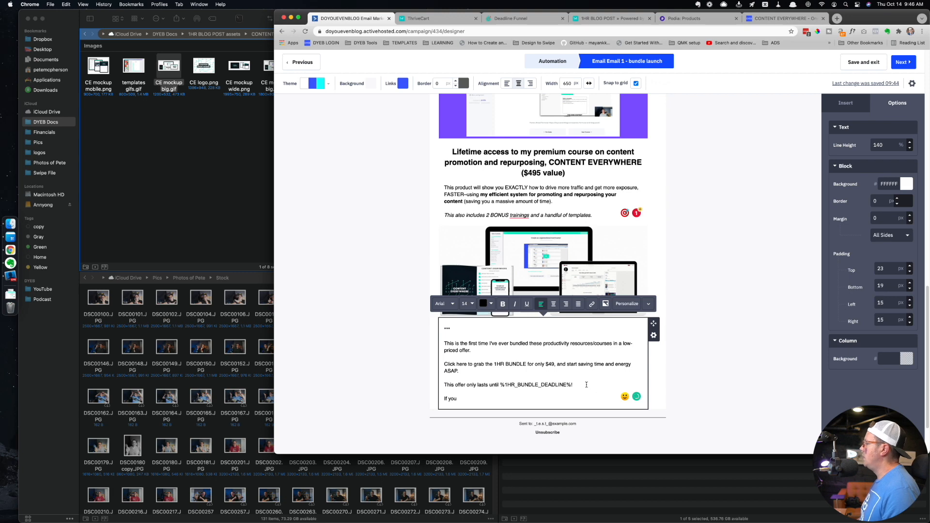
type(" have any questions")
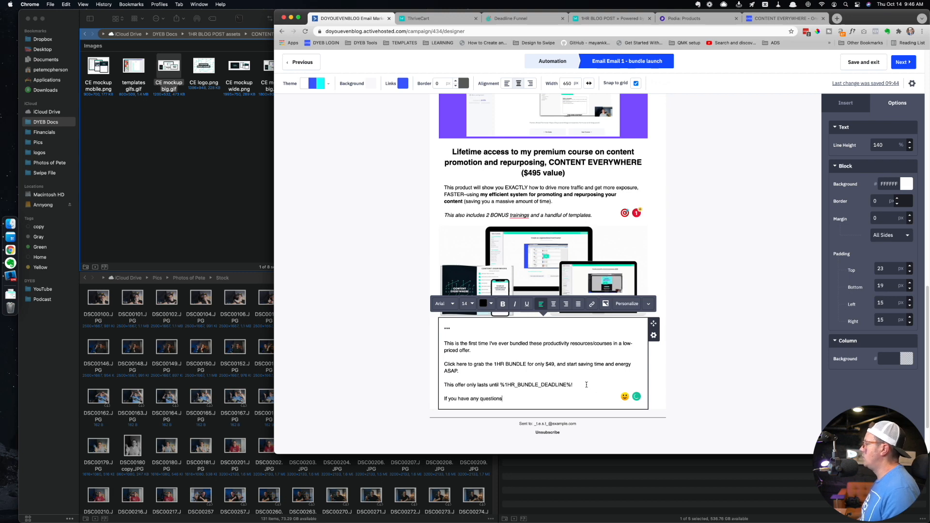
type(", lemme know")
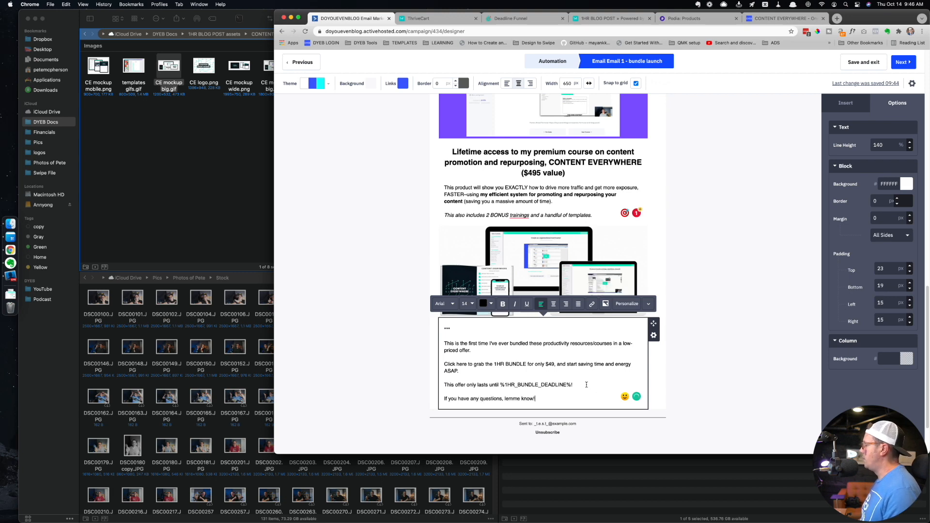
type("!")
key("Return")
type("~Pete")
key("Return")
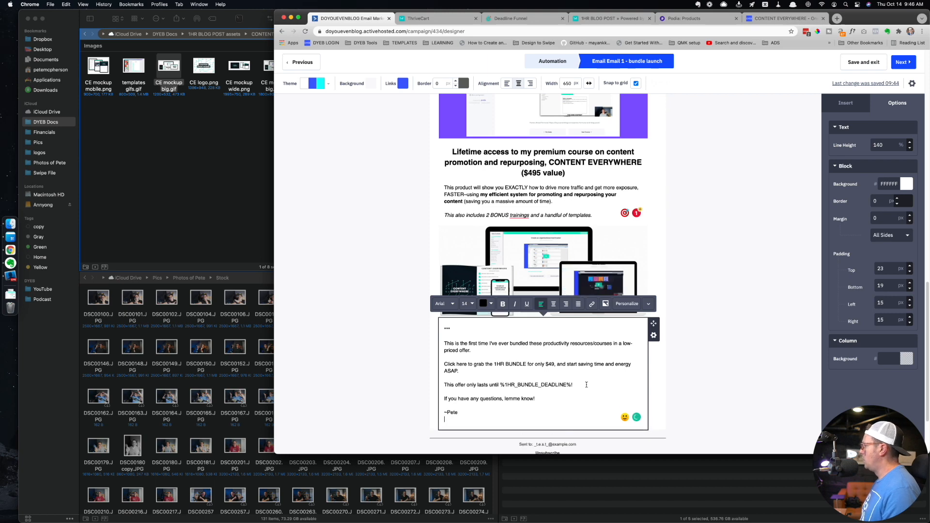
- Write the P.S., learn-more lines for 1HR BLOG POST and CONTENT EVERYWHERE, and the LIGHTNING WRITING note
type("P.S.")
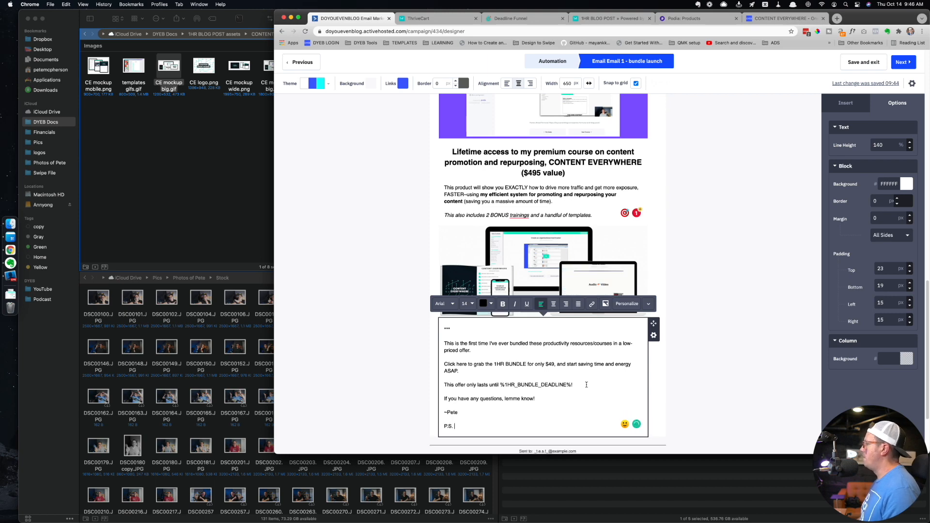
type(" By the way, i")
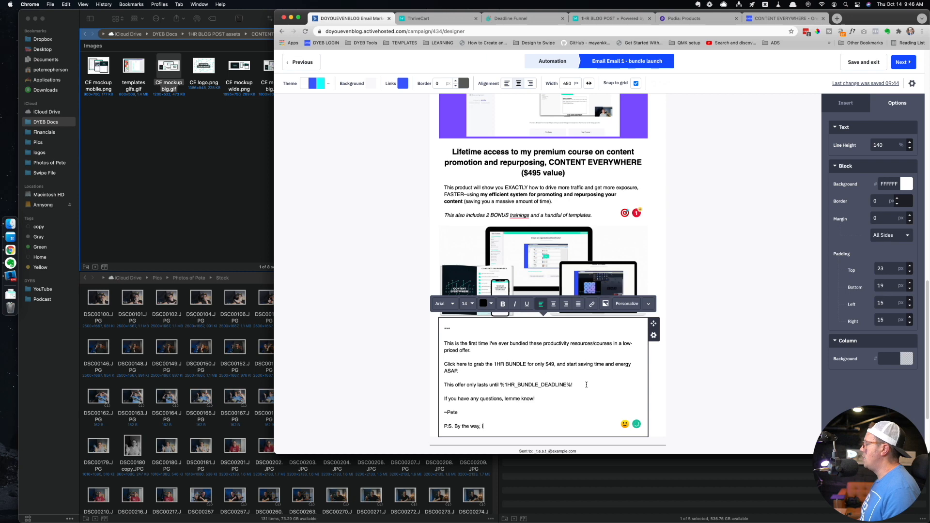
type("f you'd like to le")
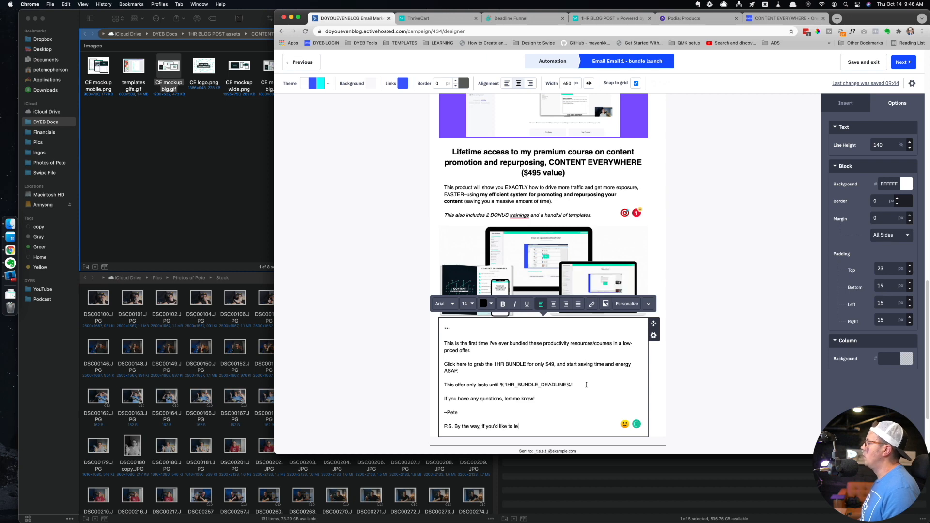
type("arn more ab")
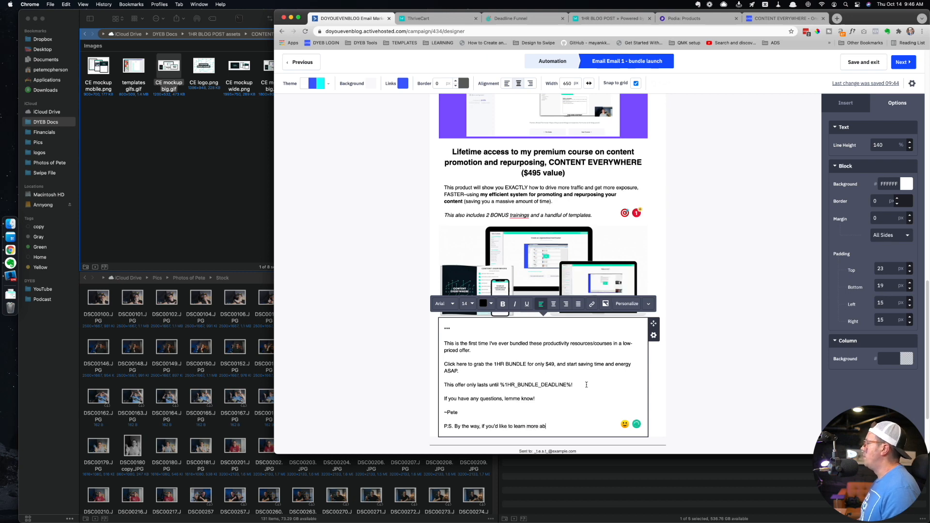
type("out what each of thes")
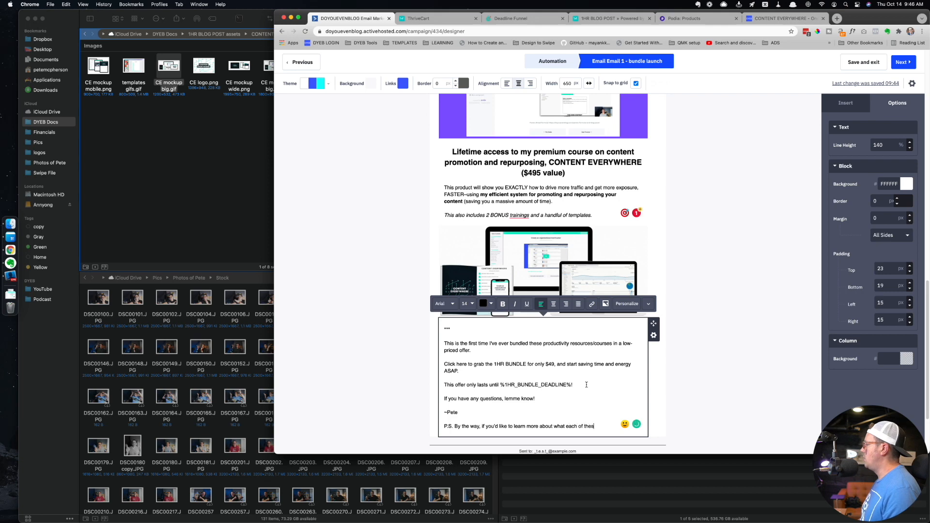
type("e products IS, ")
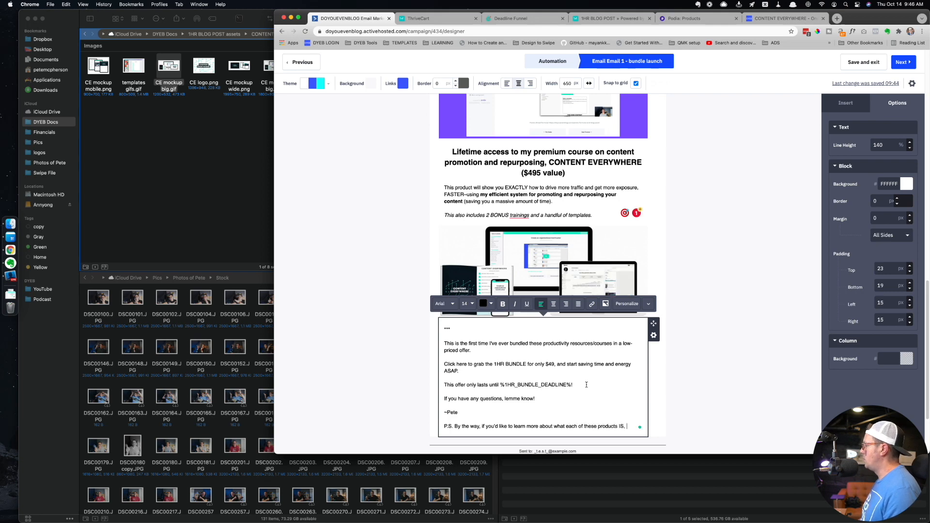
type("cli")
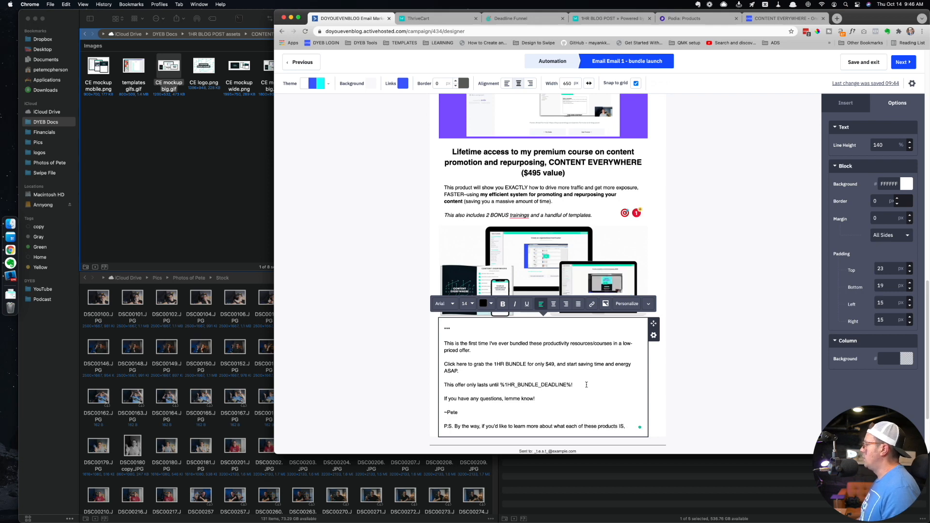
key("Return")
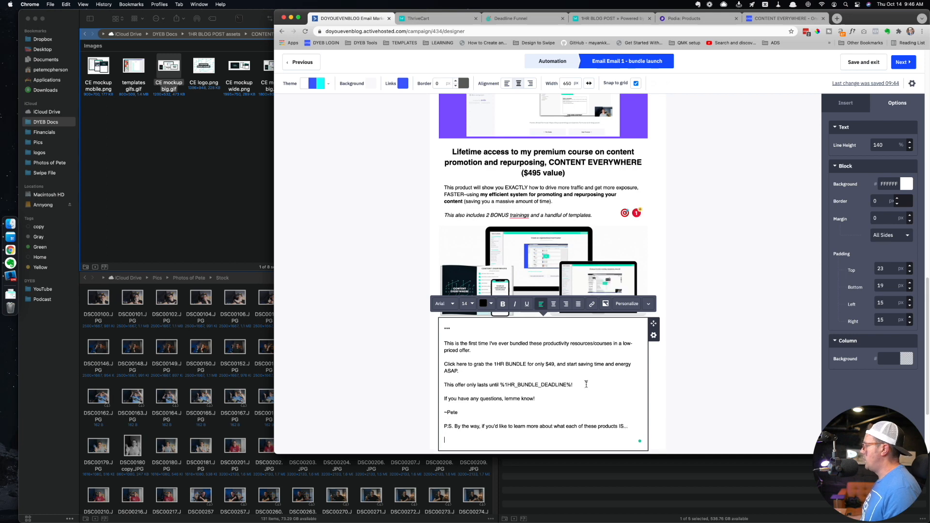
scroll(346, 308, "down", 3)
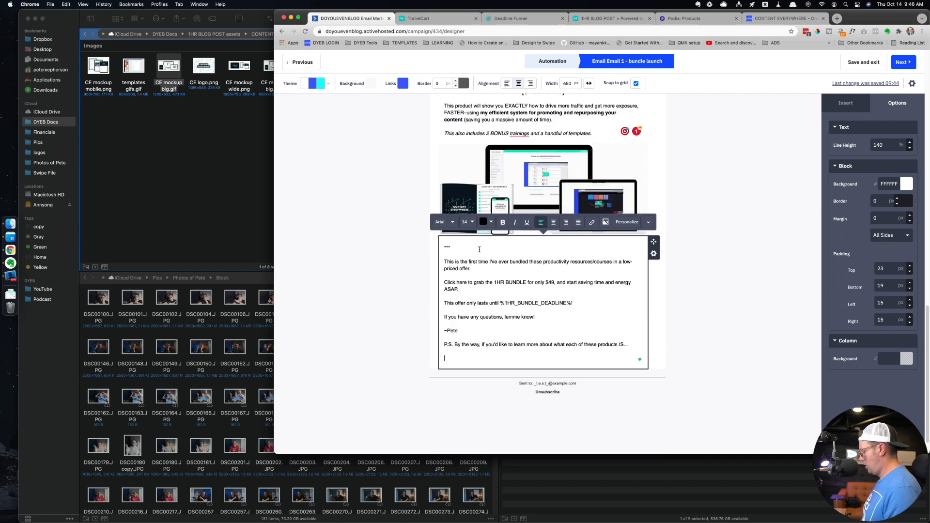
type("Click here to lear")
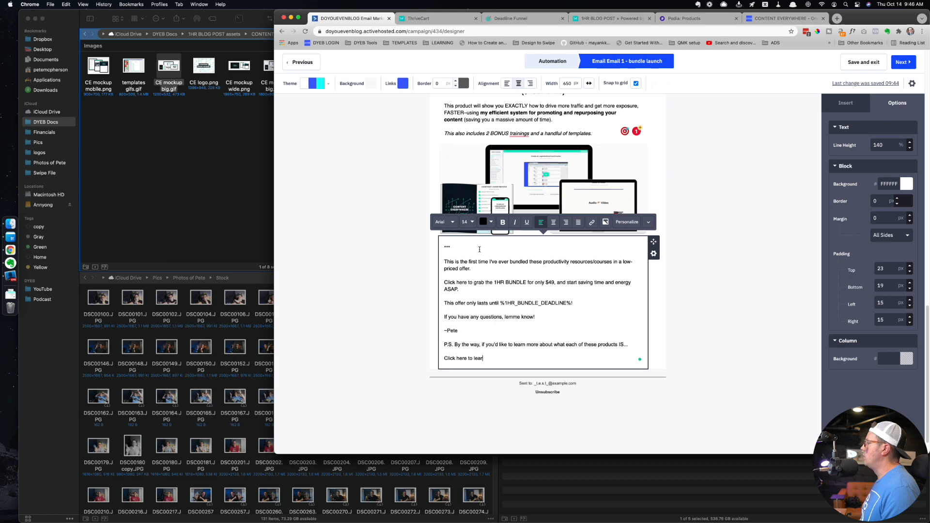
type("n more about 1HR BLOG POST")
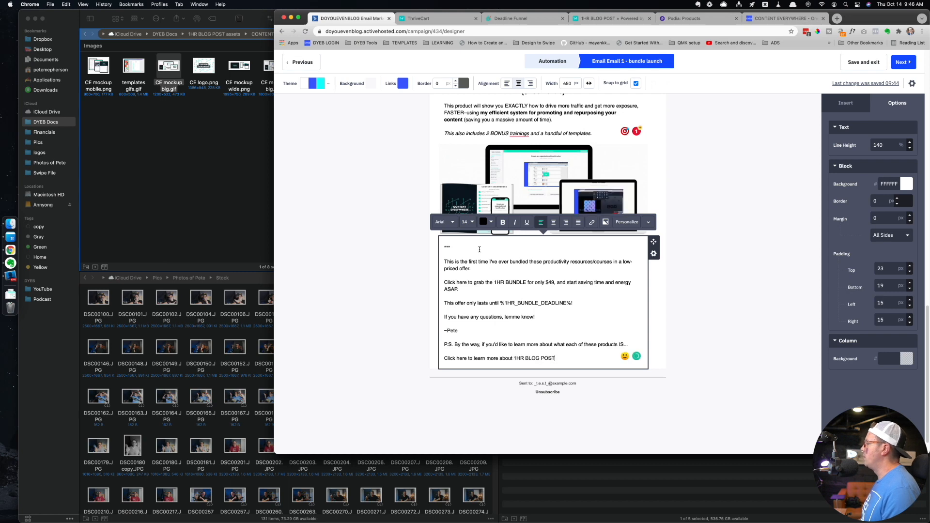
key("Return")
type("Click here")
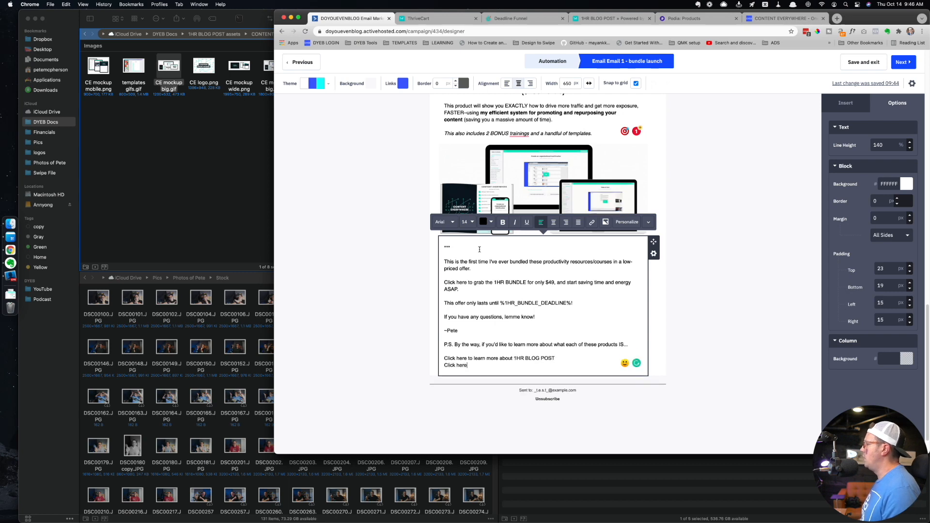
type(" to learn more about ")
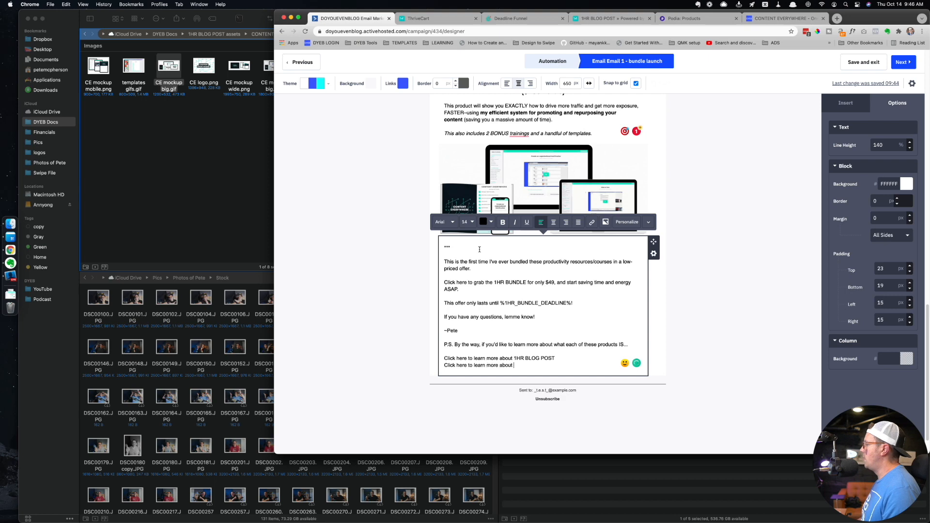
type("CONTENT EVERYWHERE.")
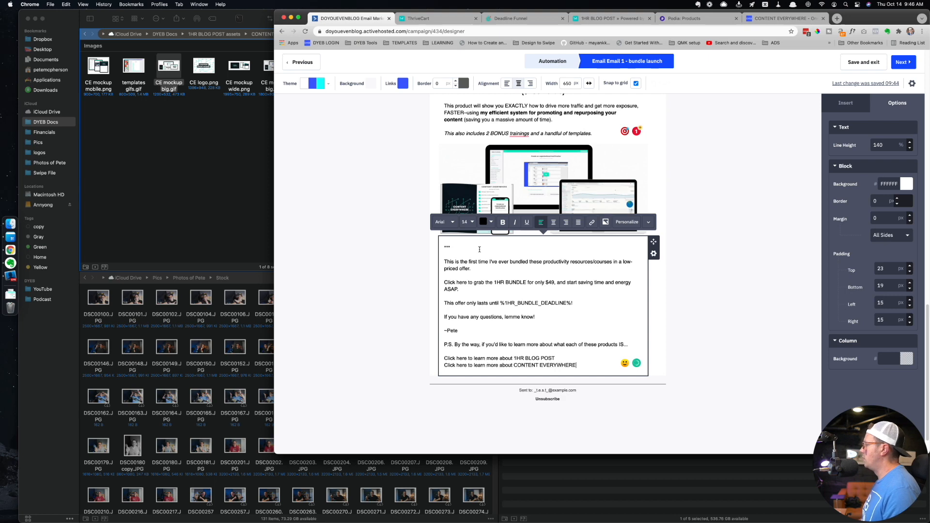
key("Return")
key("Return")
type("(I")
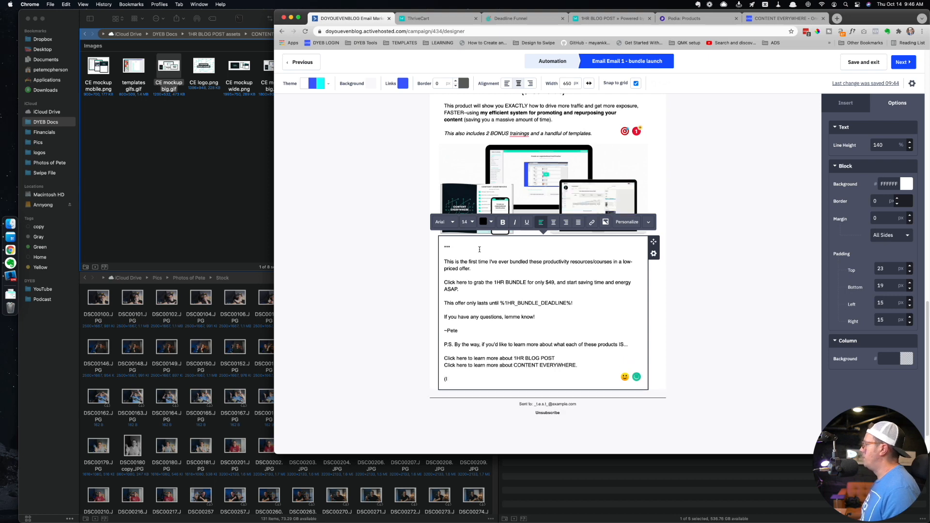
type(" have n")
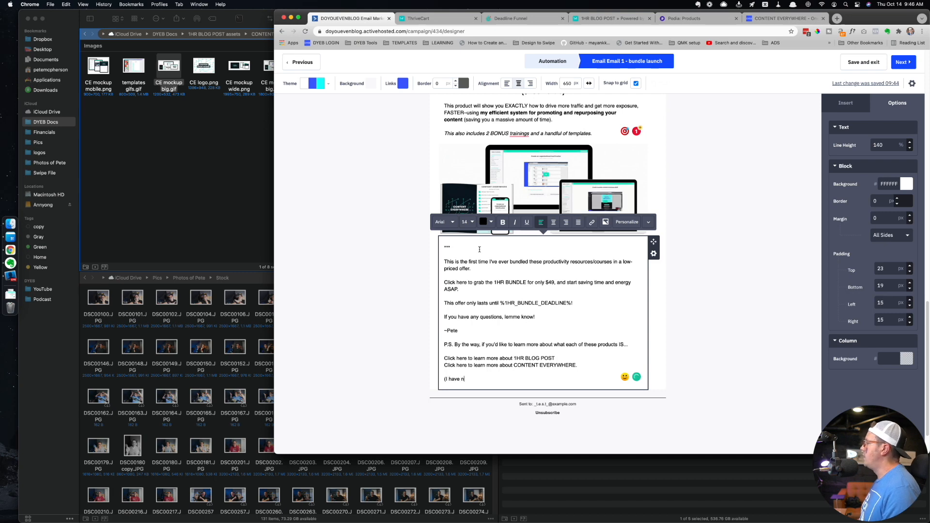
type("ever sold LIGHTNING WRITING o")
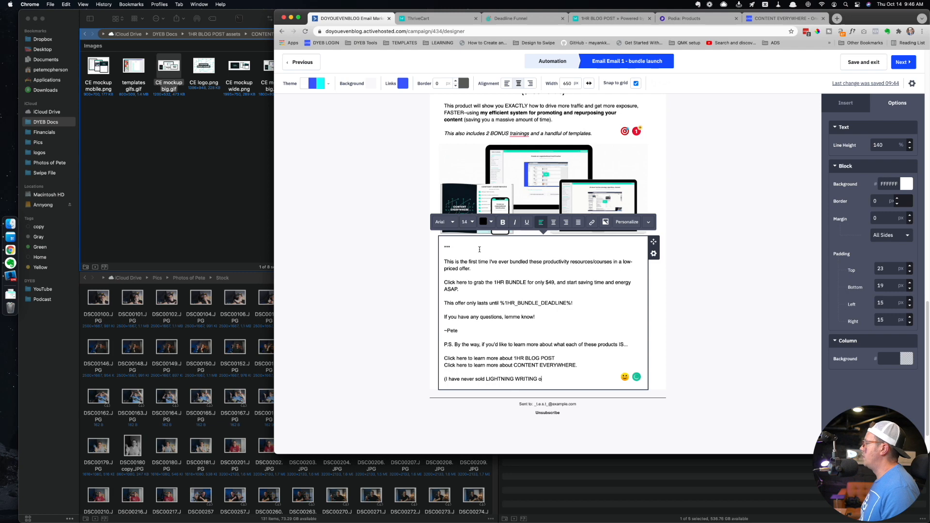
type("n it's own, so it doesn't have")
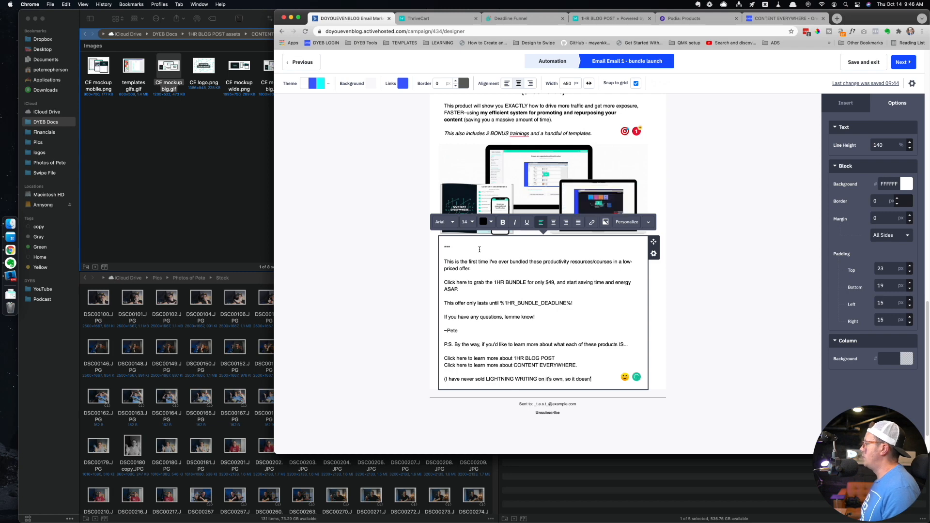
type(" a sales pag")
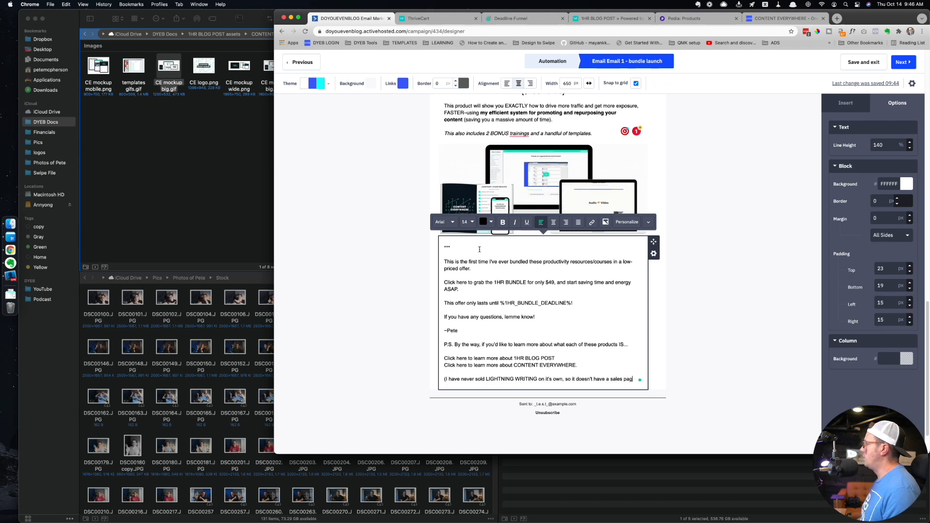
type("e).")
key("Return")
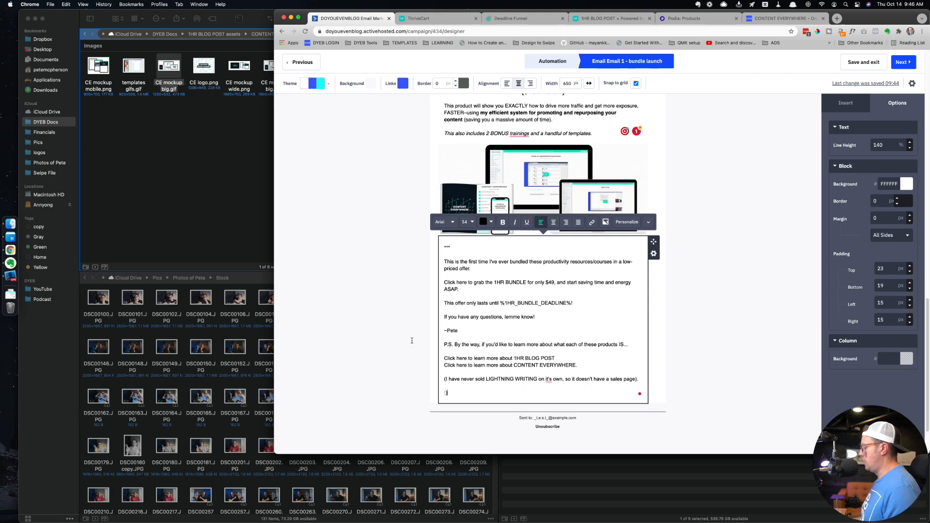
key("super+t")
type("https://doyouevenblog.com/1hr")
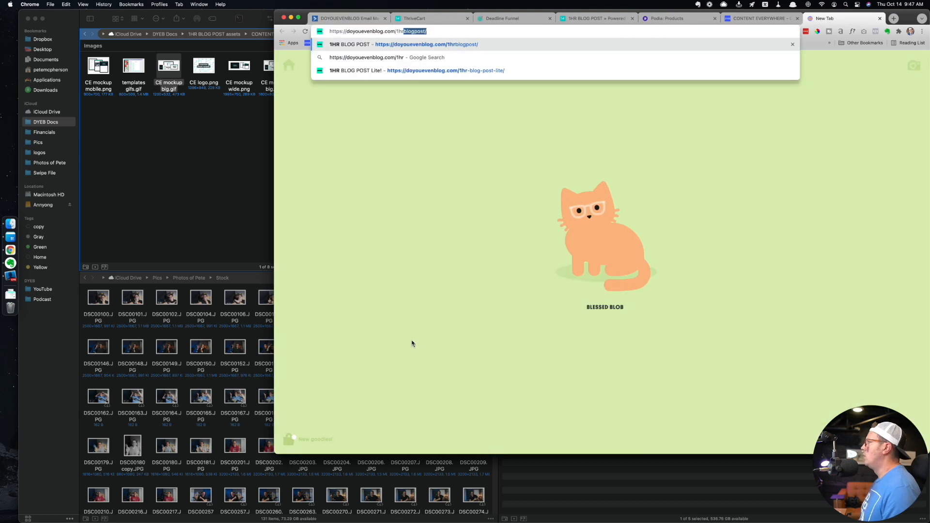
key("super+a")
key("super+c")
key("super+w")
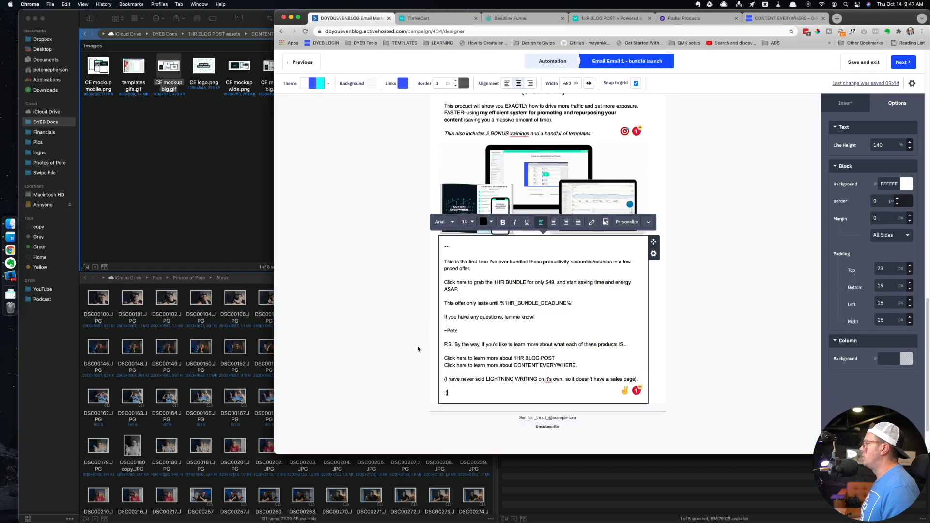
- Link the 1HR BLOG POST learn-more line to the copied address, then undo the later edits
triple_click(521, 357)
key("super+k")
key("super+v")
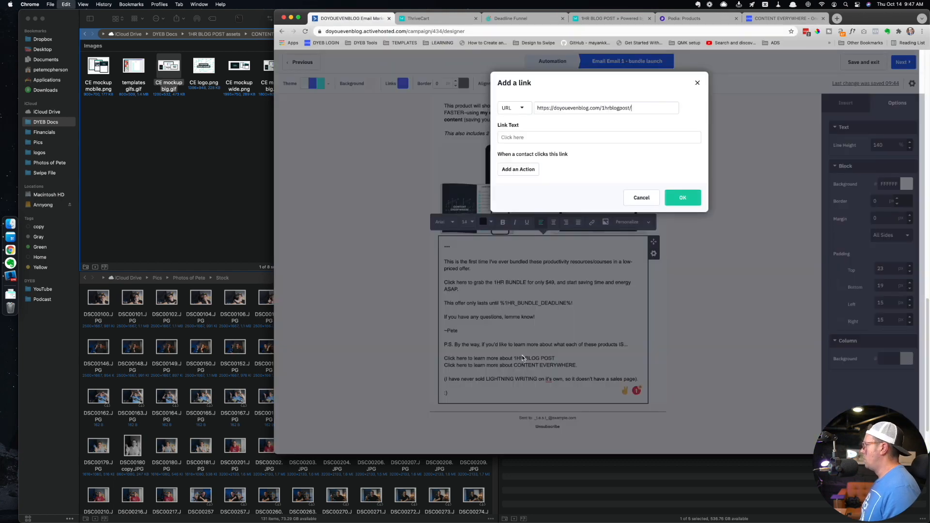
key("Return")
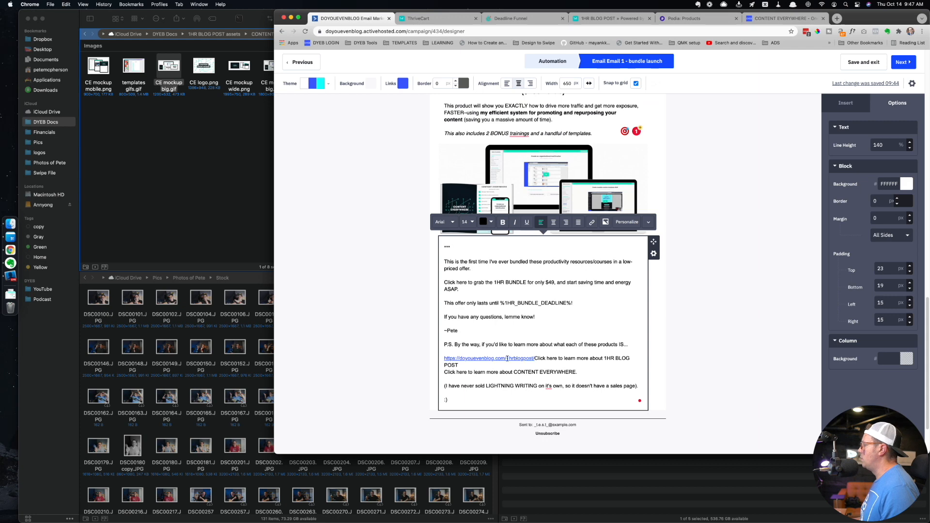
key("shift+Left")
key("shift+Left")
key("shift+Left")
key("shift+Left")
key("shift+Left")
key("shift+Left")
key("shift+Left")
key("shift+Left")
key("shift+Left")
key("shift+Left")
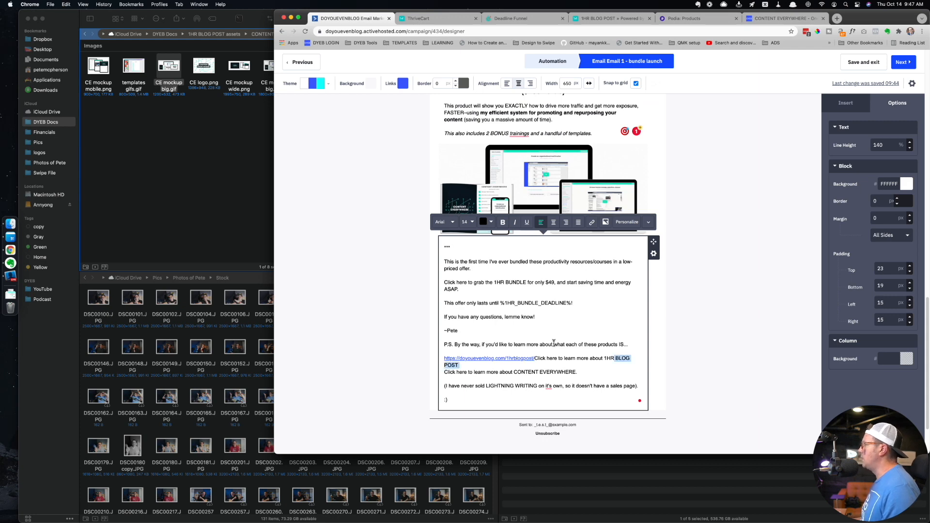
key("super+z")
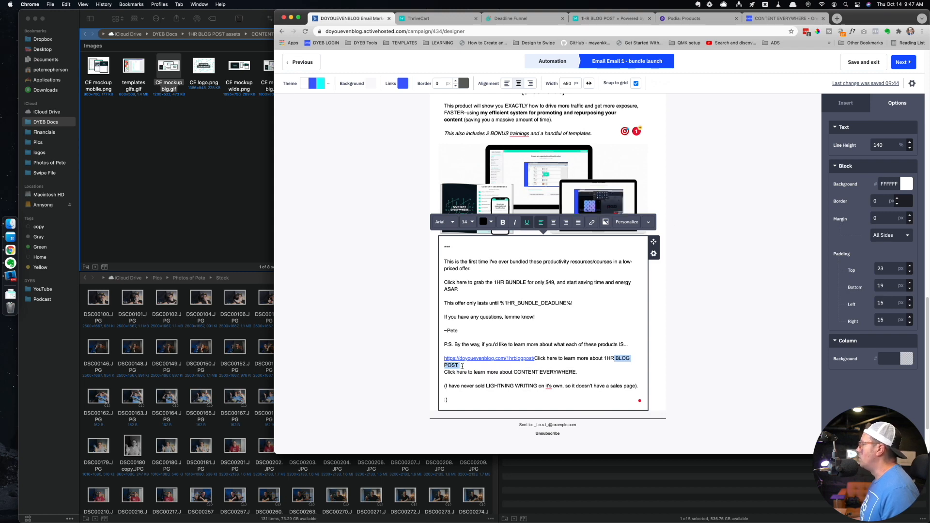
key("super+z")
key("super+z")
key("super+z")
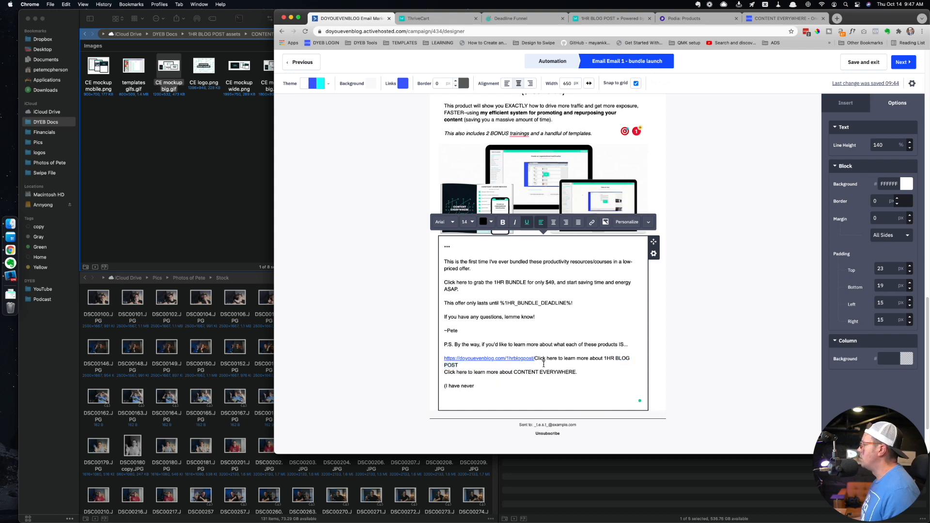
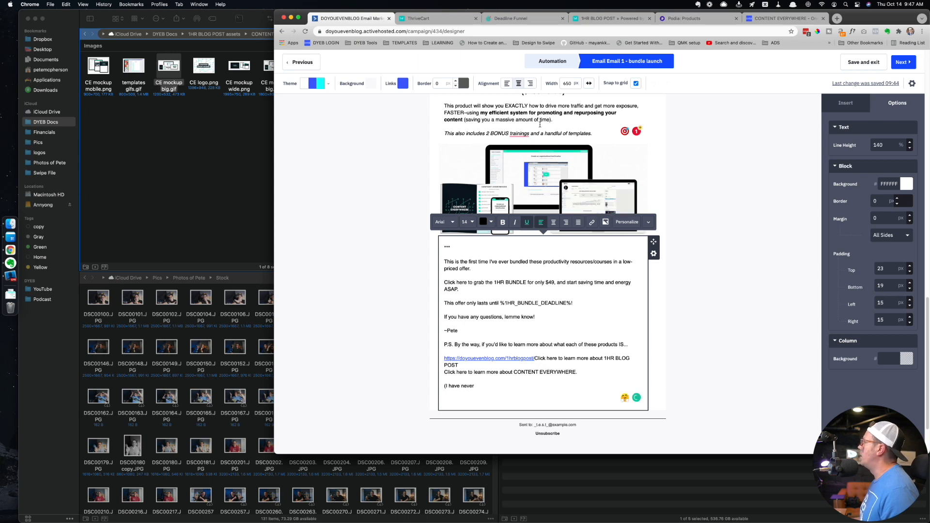
- Open and close the email settings, then undo the last edit and review the email
left_click(912, 84)
left_click(754, 329)
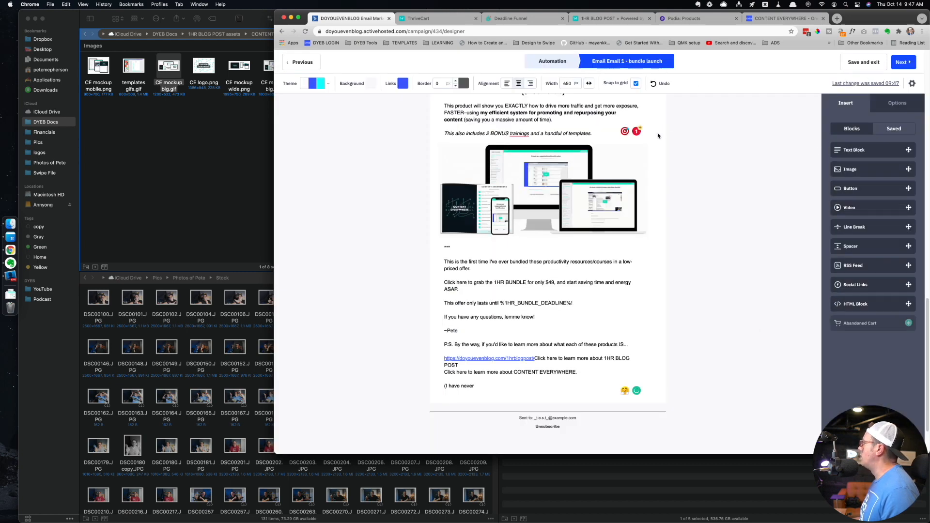
scroll(658, 131, "down", 2)
left_click(666, 84)
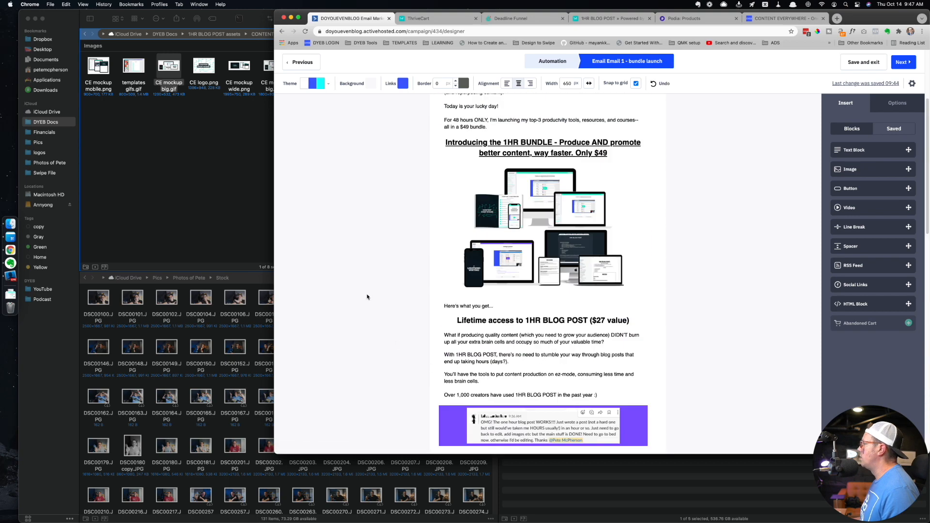
scroll(416, 301, "down", 8)
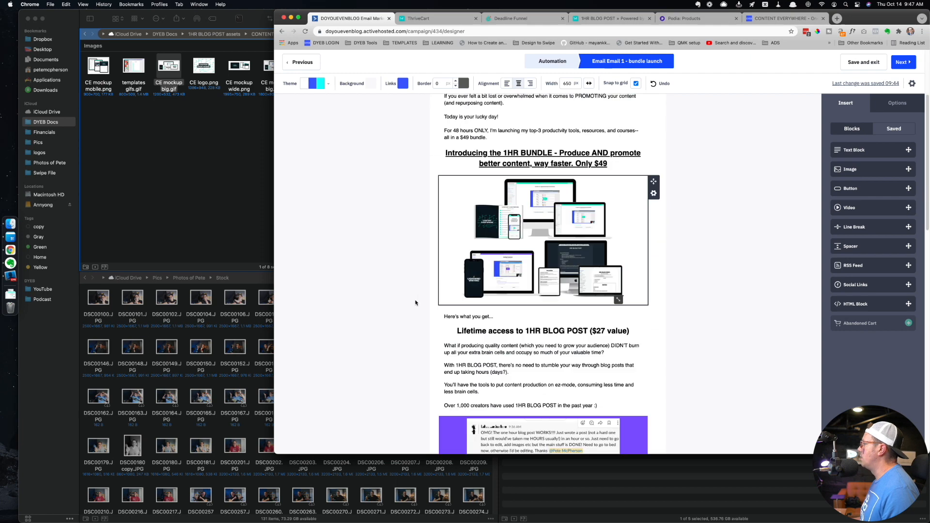
scroll(415, 302, "down", 10)
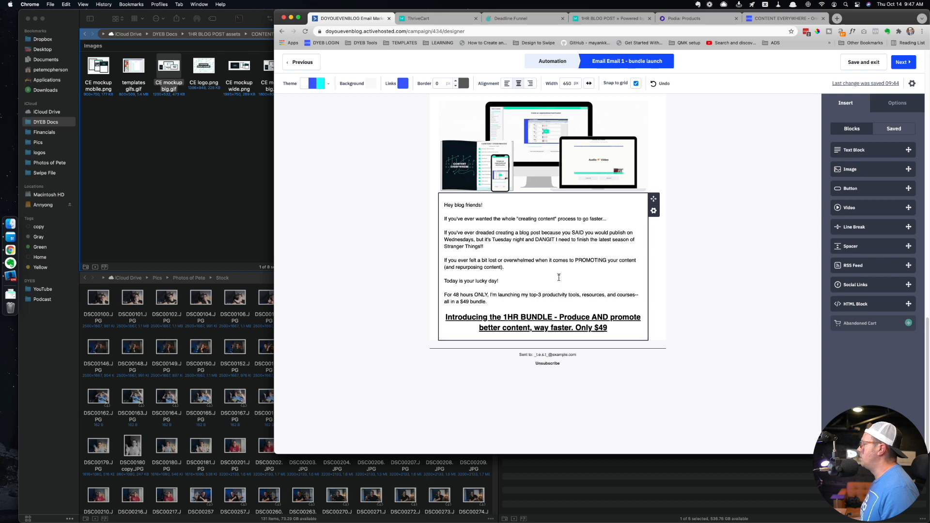
scroll(558, 277, "up", 5)
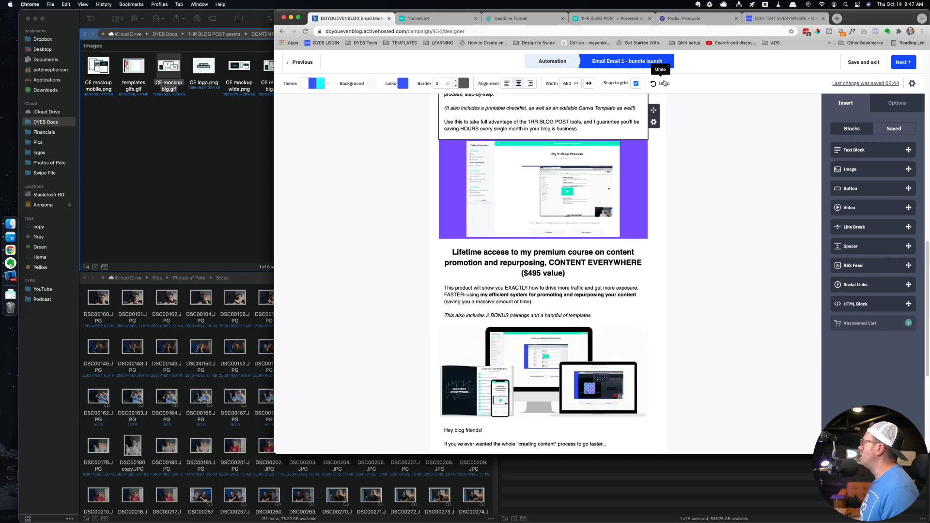
scroll(755, 218, "down", 1)
scroll(756, 218, "down", 3)
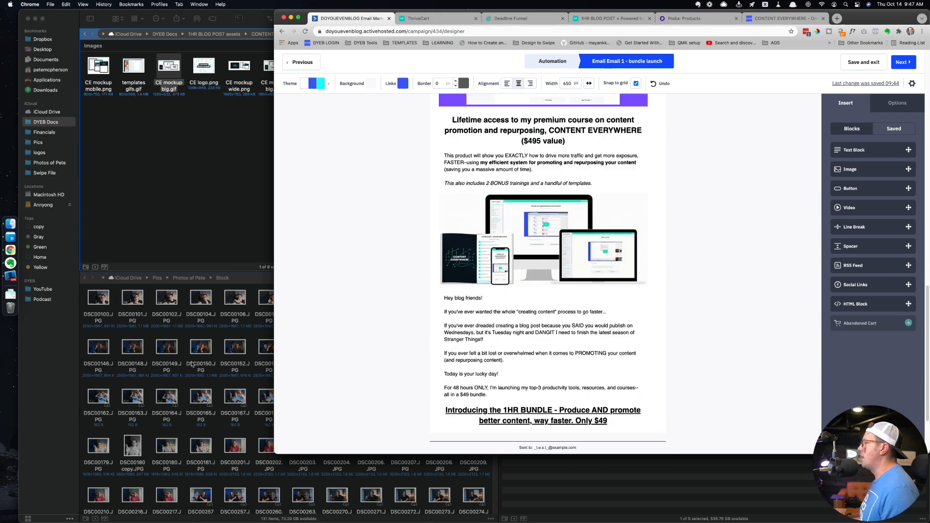
- Return to the email editor and place the caret in the closing text block
left_click(13, 271)
scroll(547, 272, "down", 2)
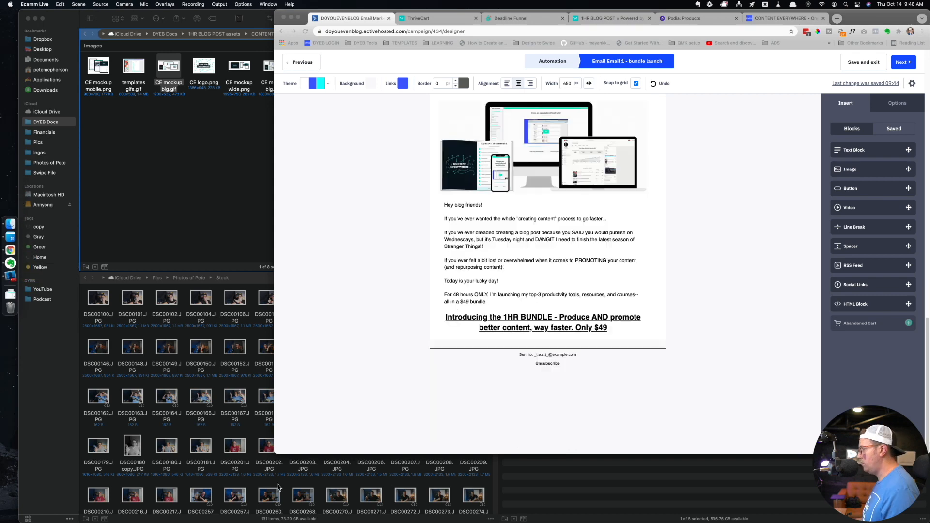
left_click(350, 314)
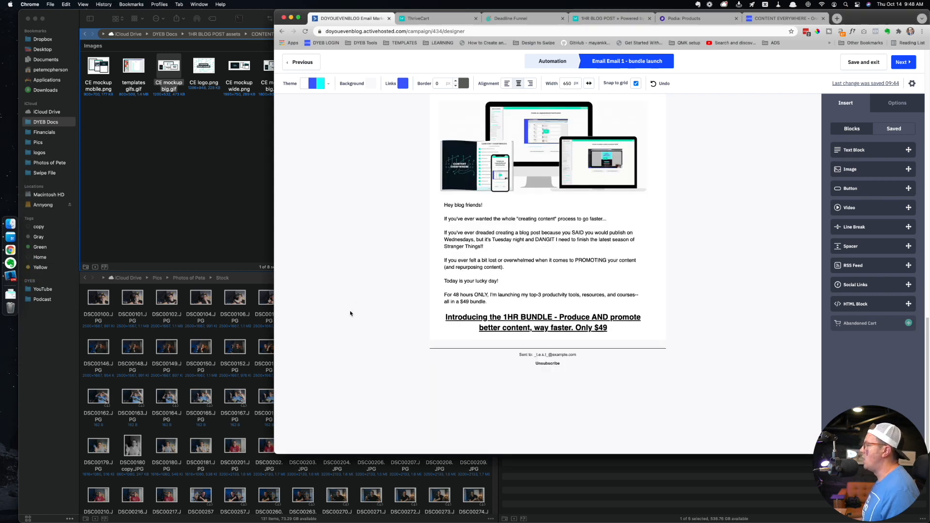
left_click(475, 287)
scroll(766, 271, "up", 2)
scroll(764, 272, "down", 2)
left_click(763, 271)
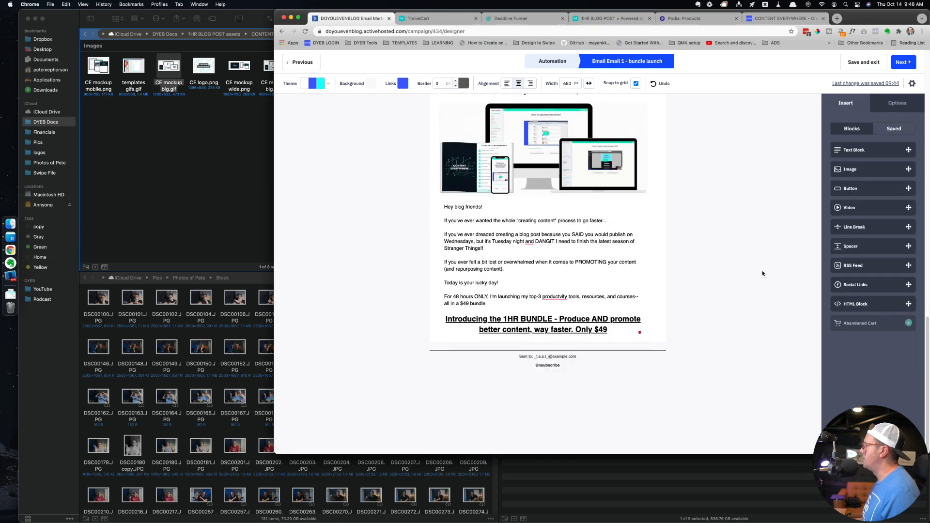
left_click(491, 262)
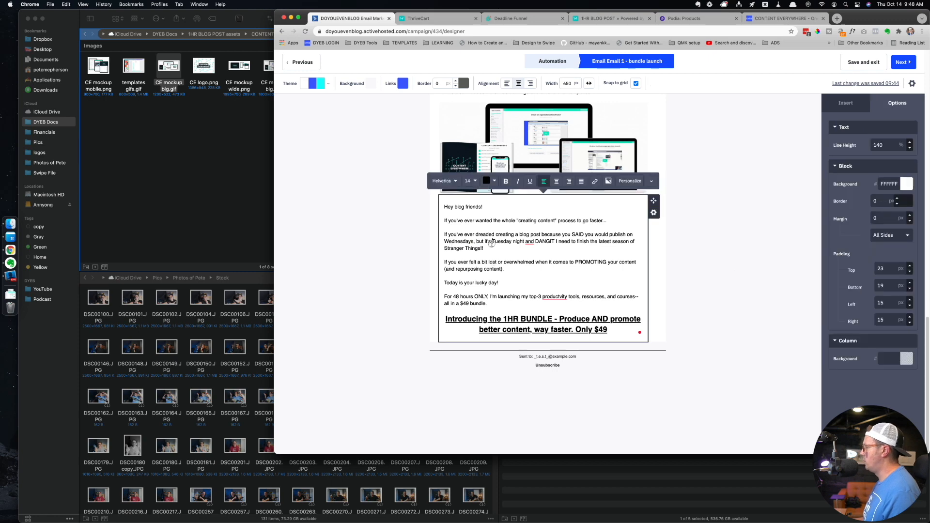
- Delete the old closing copy from 'Tuesday night' through 'Only $49' and clear the block
left_click_drag(491, 241, 627, 356)
key("BackSpace")
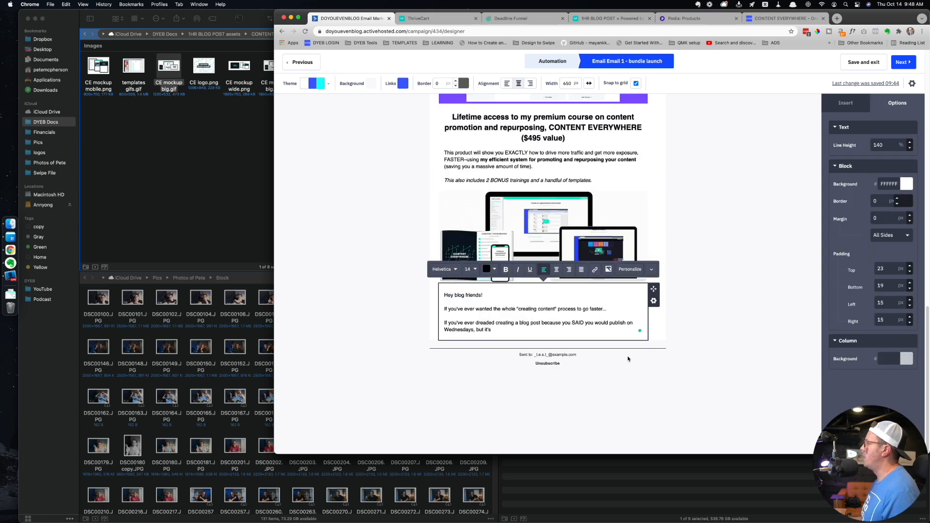
scroll(464, 303, "up", 2)
scroll(465, 305, "down", 2)
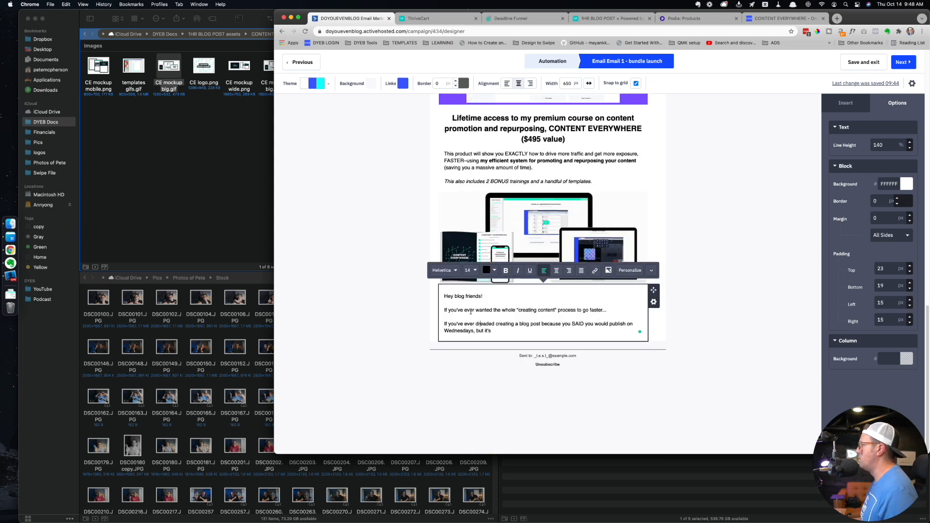
triple_click(468, 297)
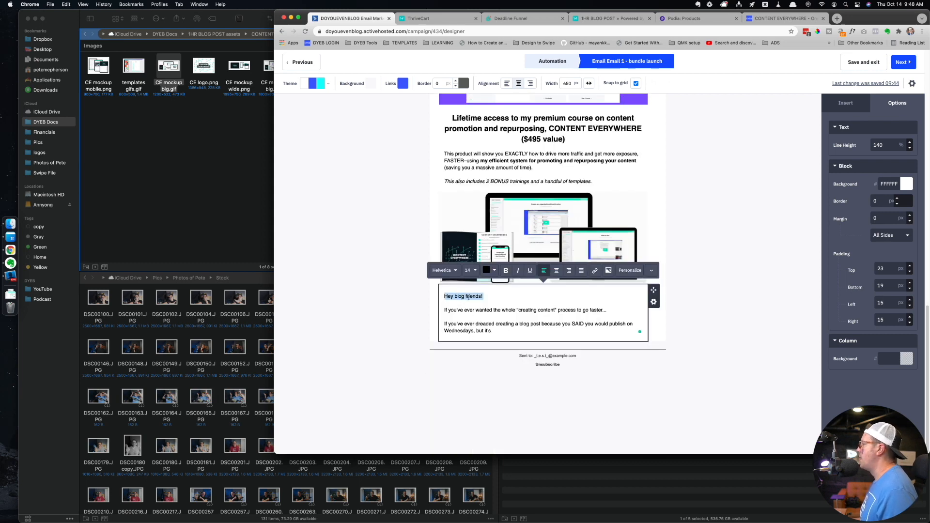
key("super+a")
key("BackSpace")
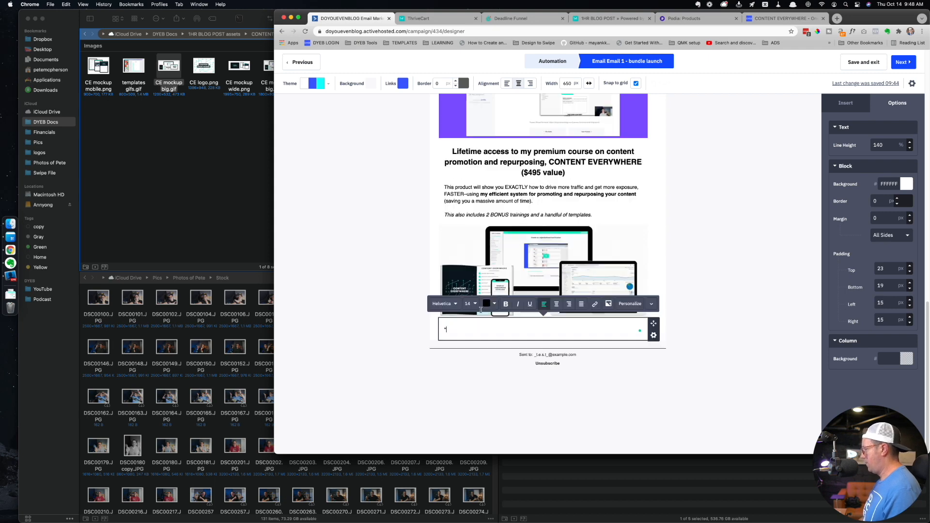
key("Return")
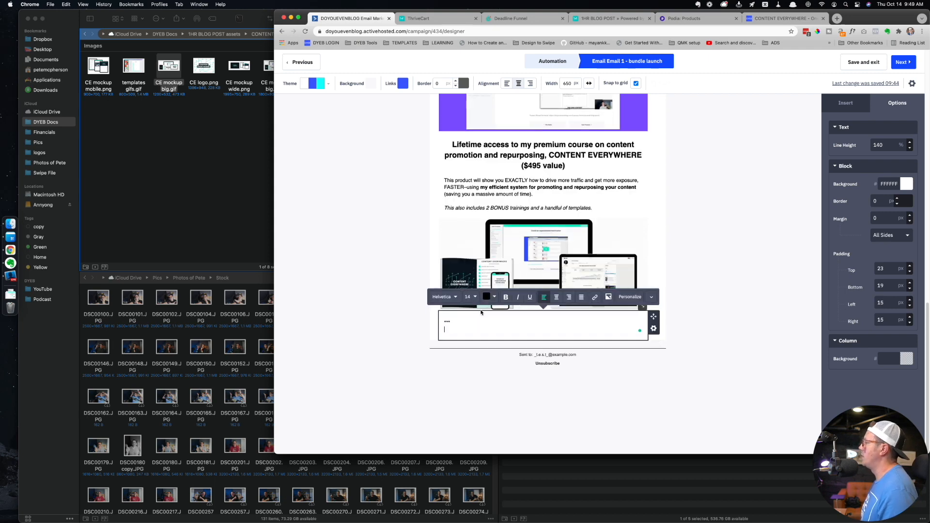
- Type the bundle pitch, the 'grab the 1HR BUNDLE for only $49' line, and 'But grab it before'
type("This is the first time I've ever")
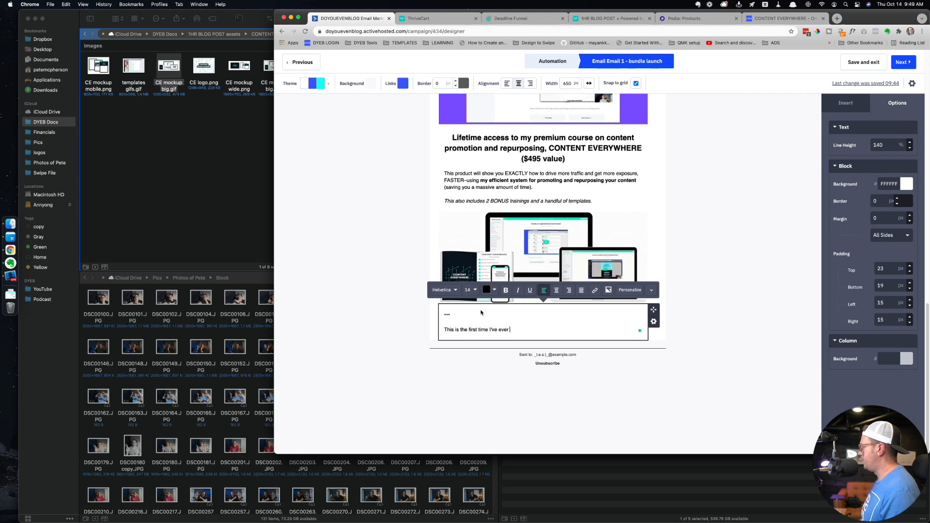
type(" bundled ")
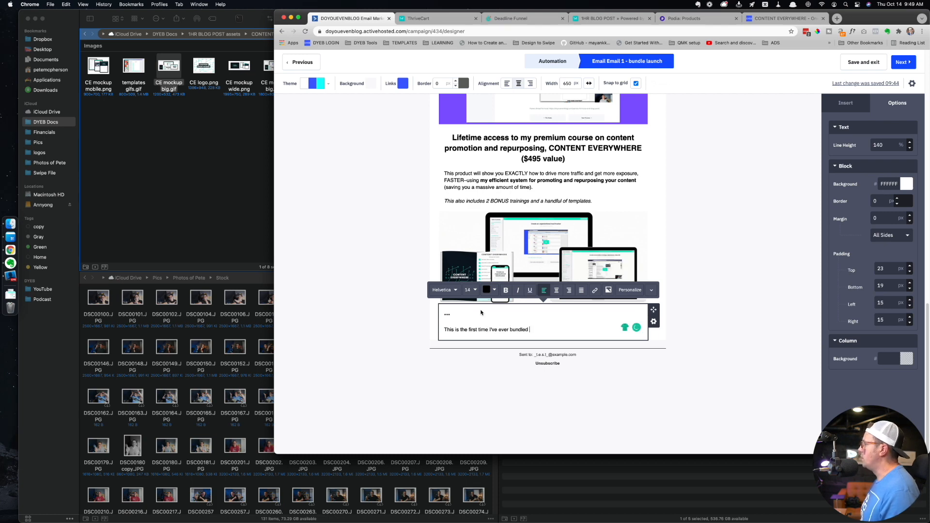
type("these three ")
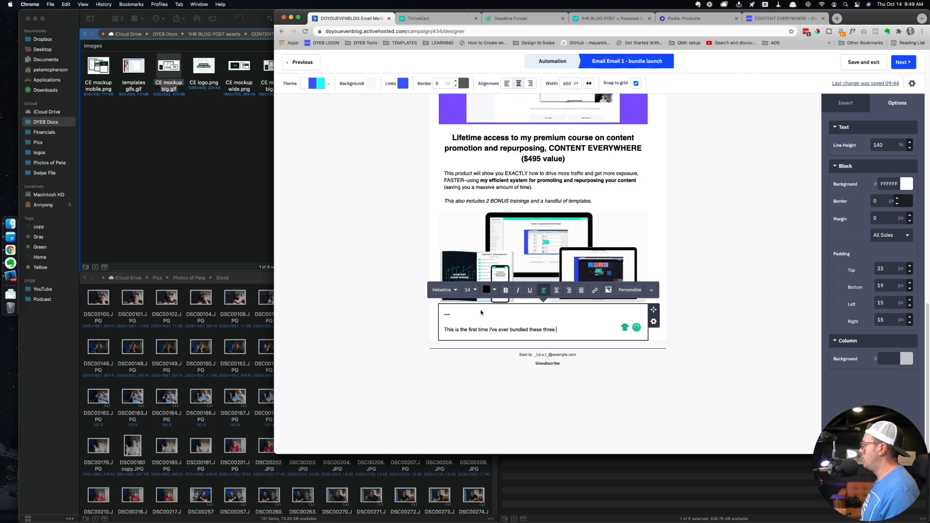
type("resources/courses")
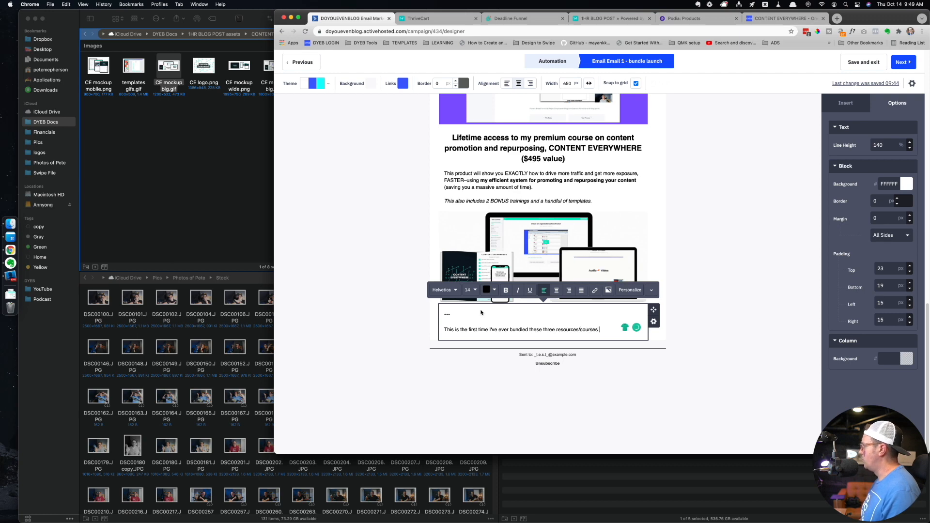
type(" for such a low price!")
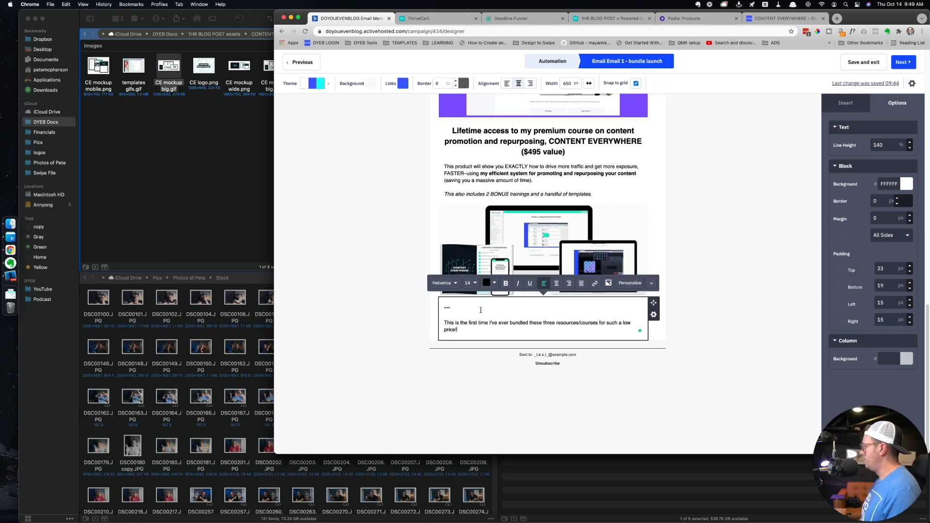
key("Return")
type("Click here to")
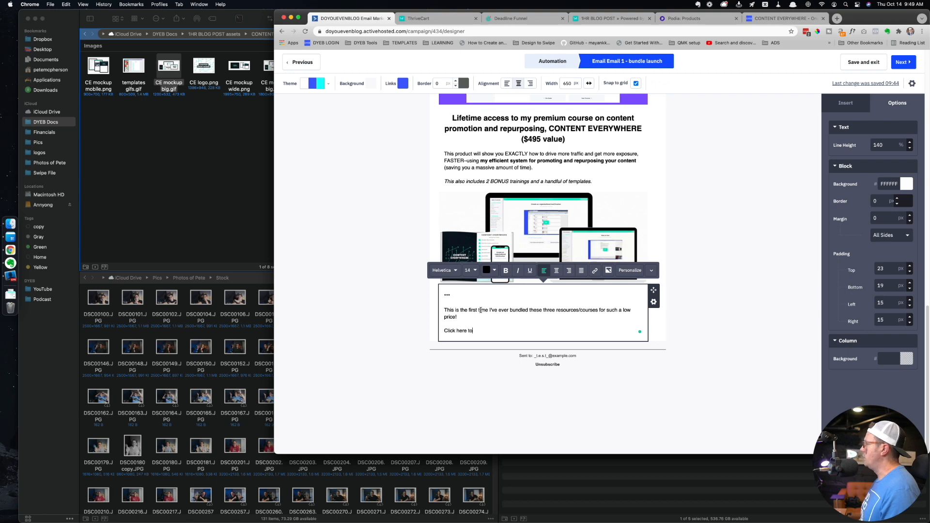
type(" grab the 1HR BUND")
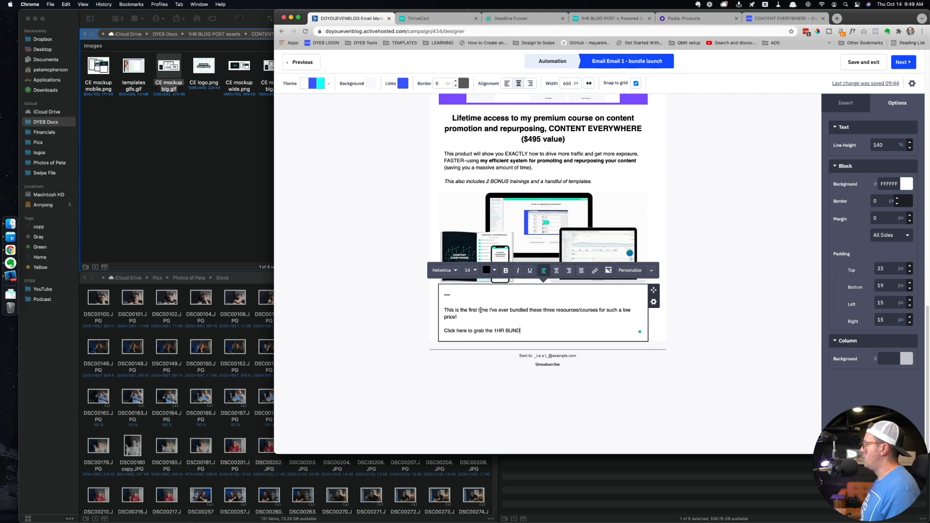
type("LE for only $489")
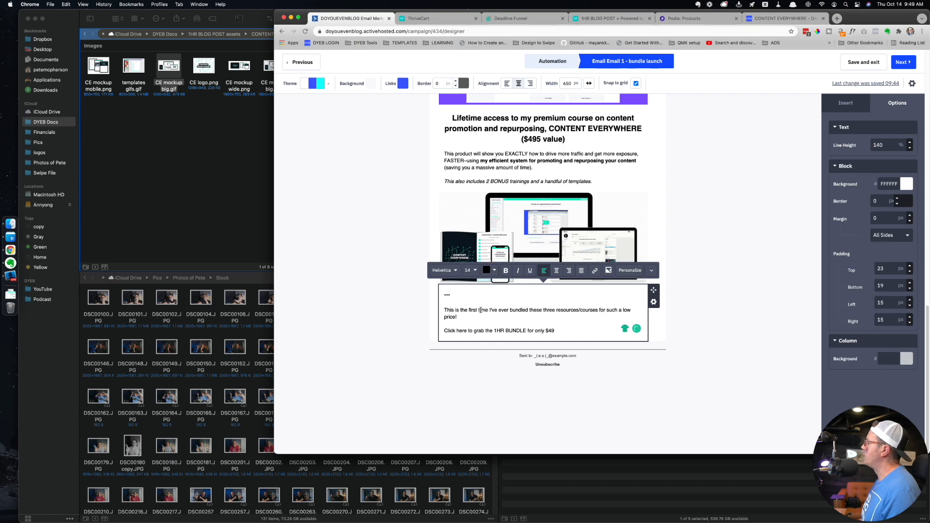
type(", and ")
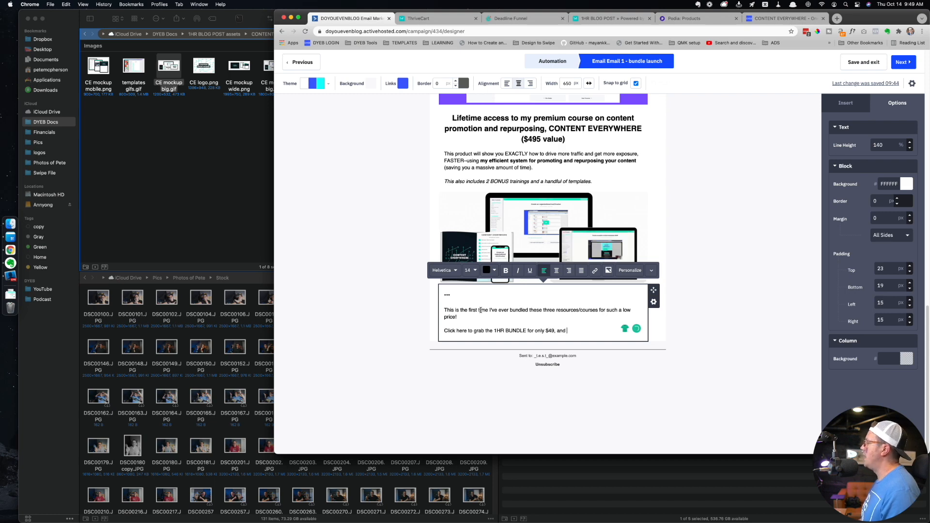
type("start savingb")
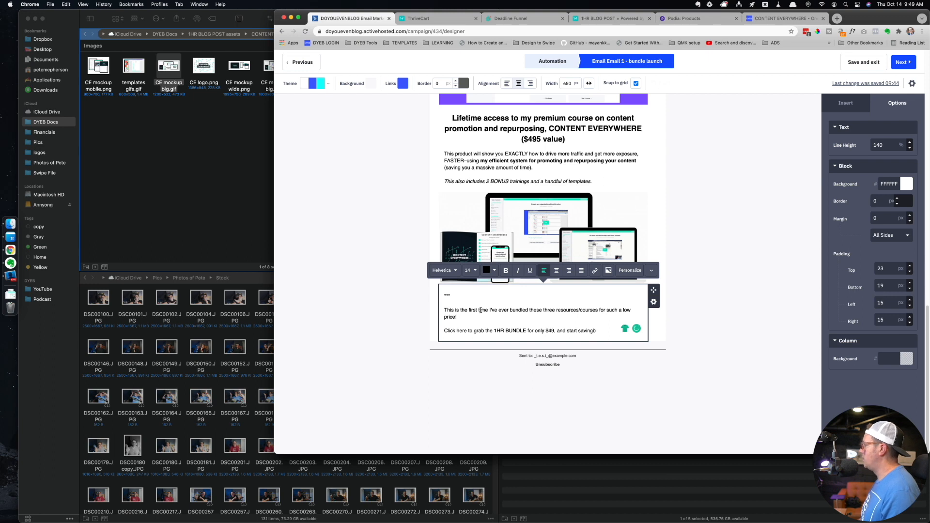
key("alt+BackSpace")
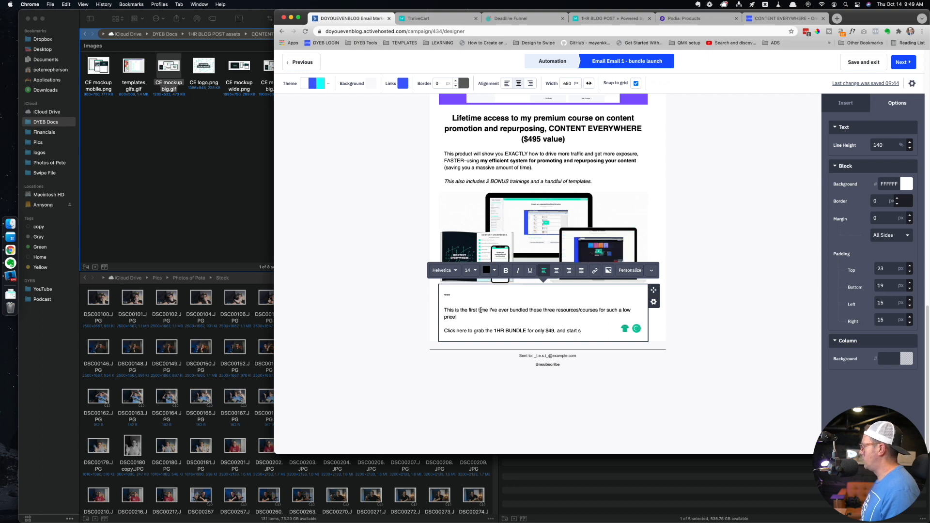
type("savingbg")
key("alt+BackSpace")
type("savin")
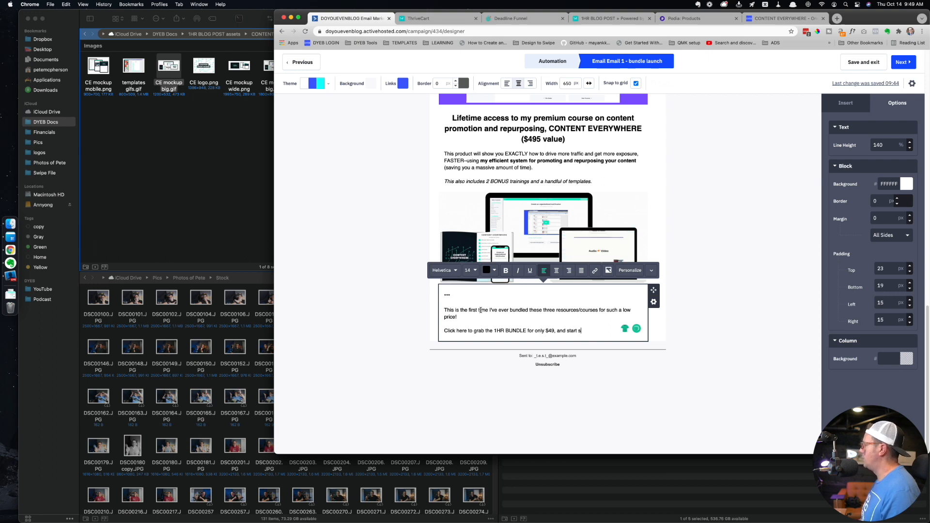
type("g time asa")
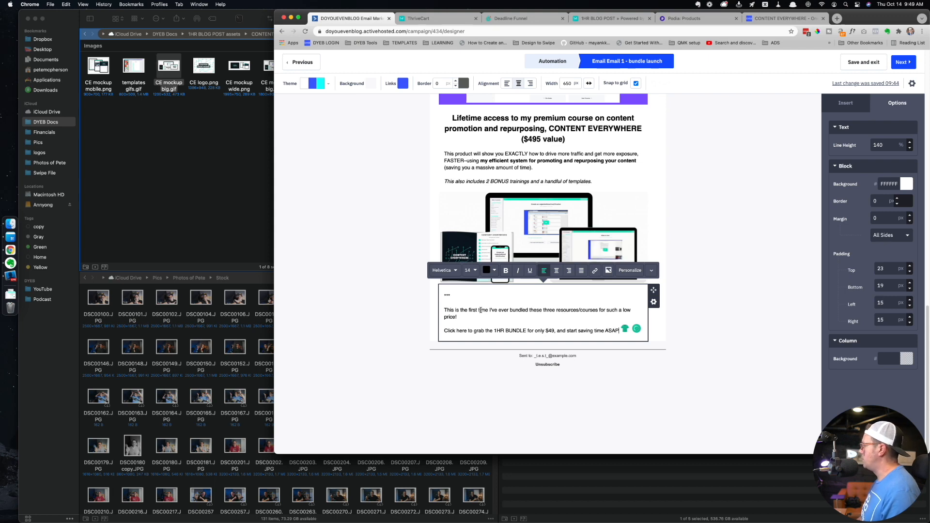
key("Return")
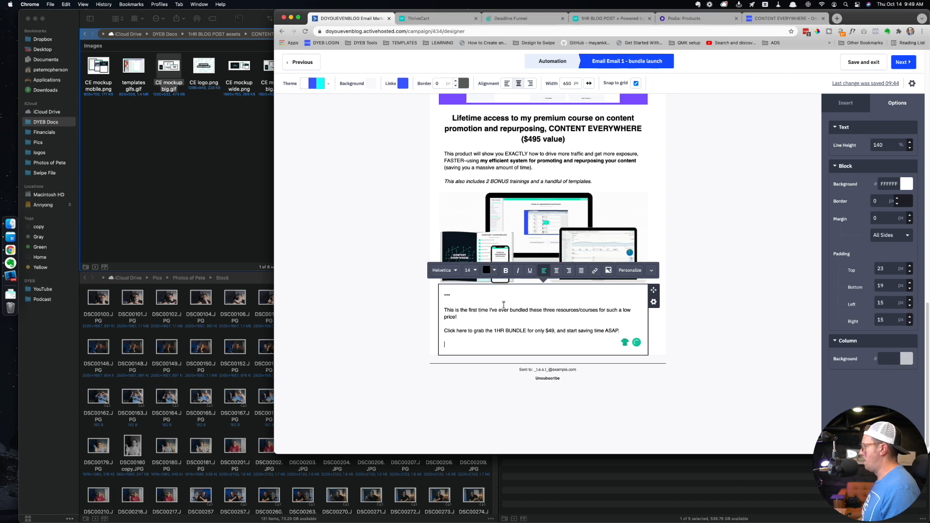
type("But")
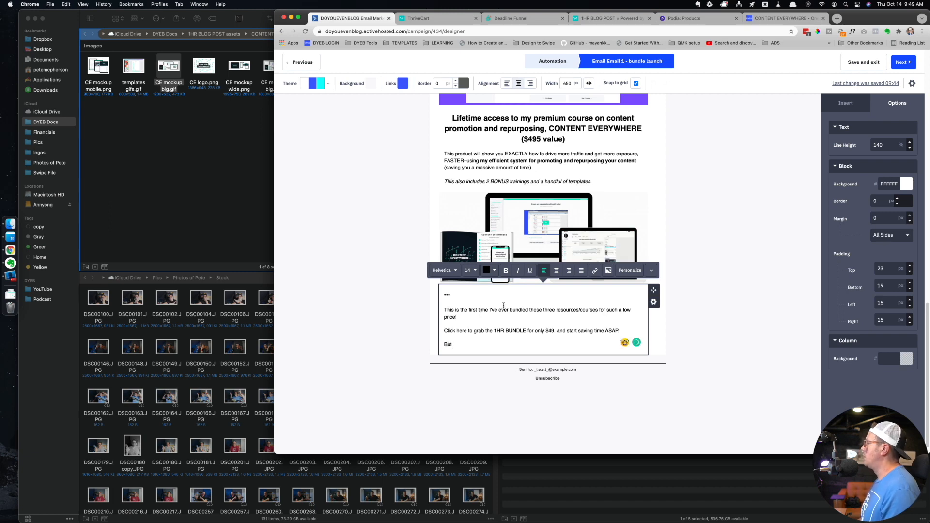
type(" grab it before")
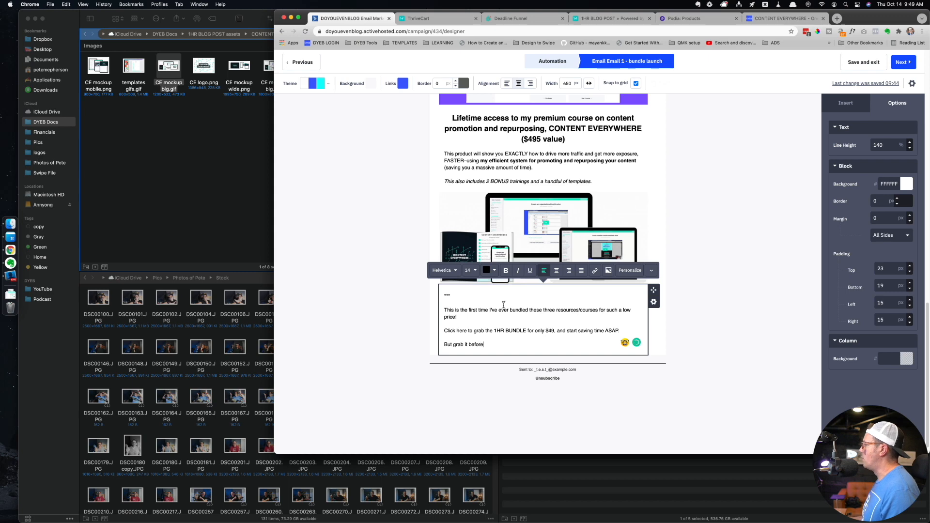
- Insert the 1hr bundle deadline contact field, add '!' and a sign-off with the author's name
left_click(630, 270)
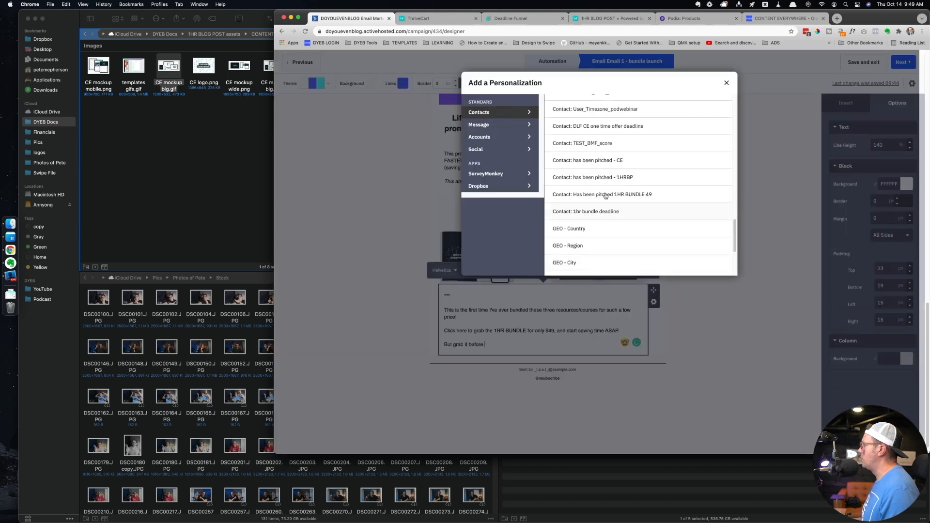
scroll(600, 187, "down", 1)
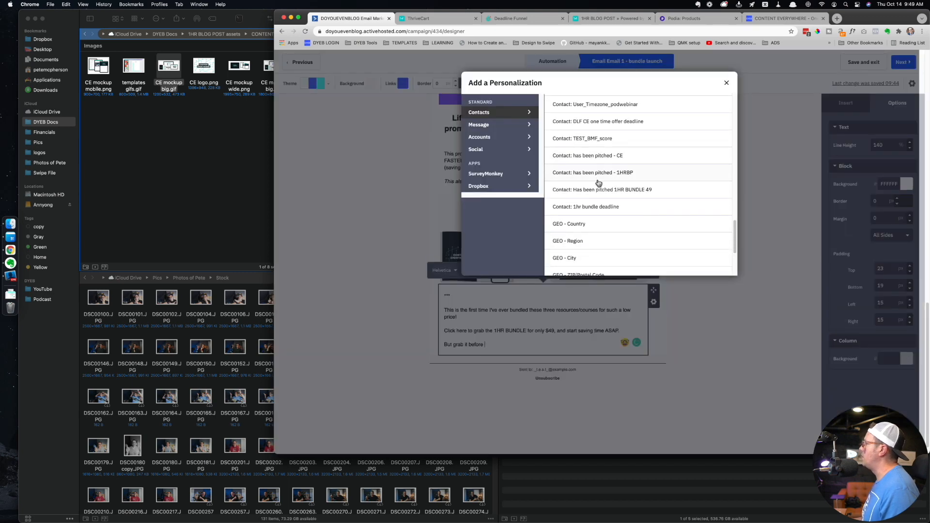
left_click(594, 207)
type("!")
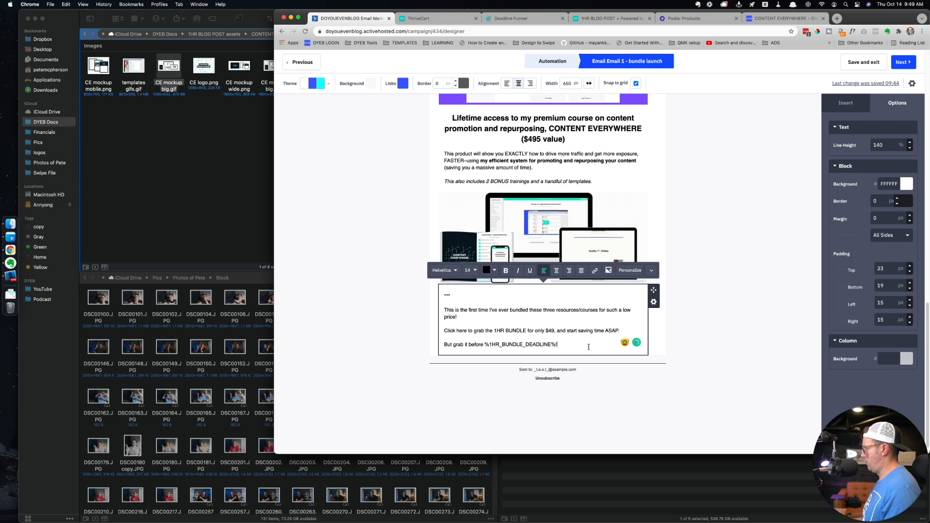
key("BackSpace")
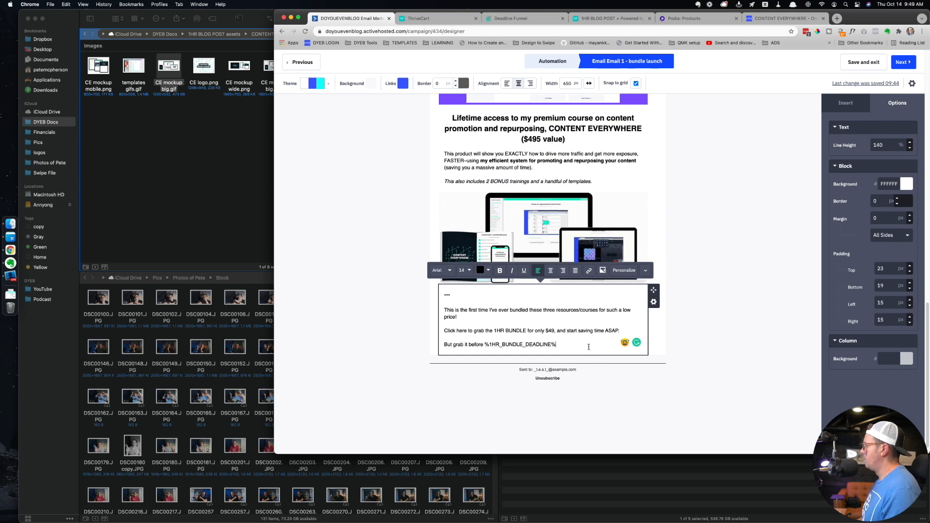
type("!")
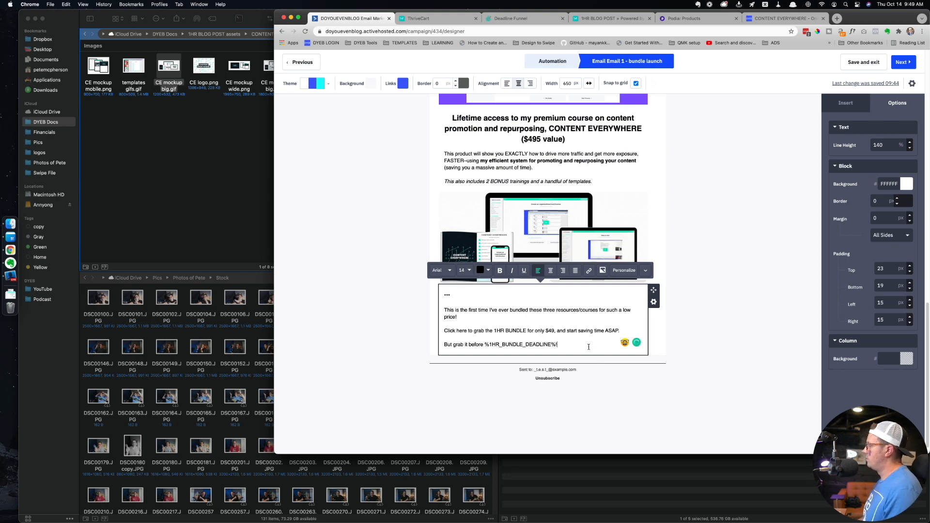
key("Return")
type("-Pete")
key("Return")
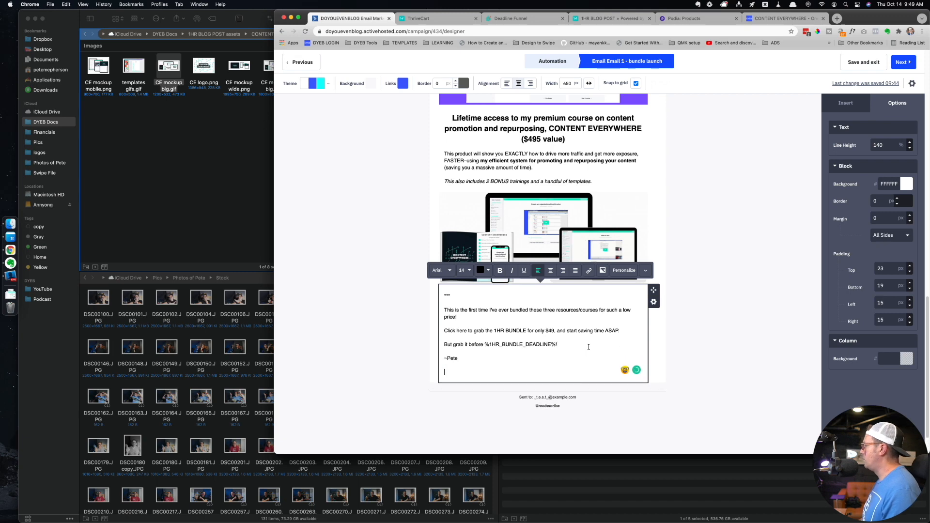
- Add the P.S., learn-more lines for 1HR BLOG POST and CONTENT EVERYWHERE, and the LIGHTNING WRITING note
type("P.S. If")
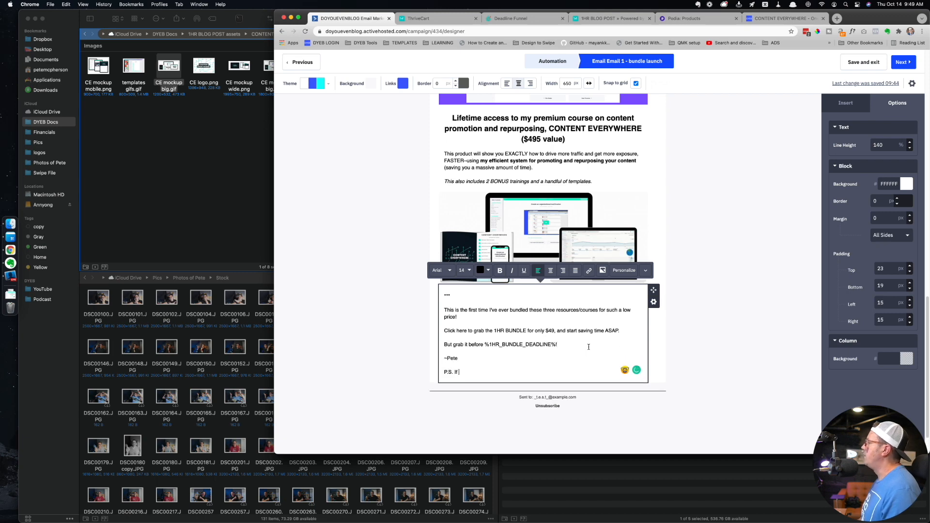
type(" you want to see a")
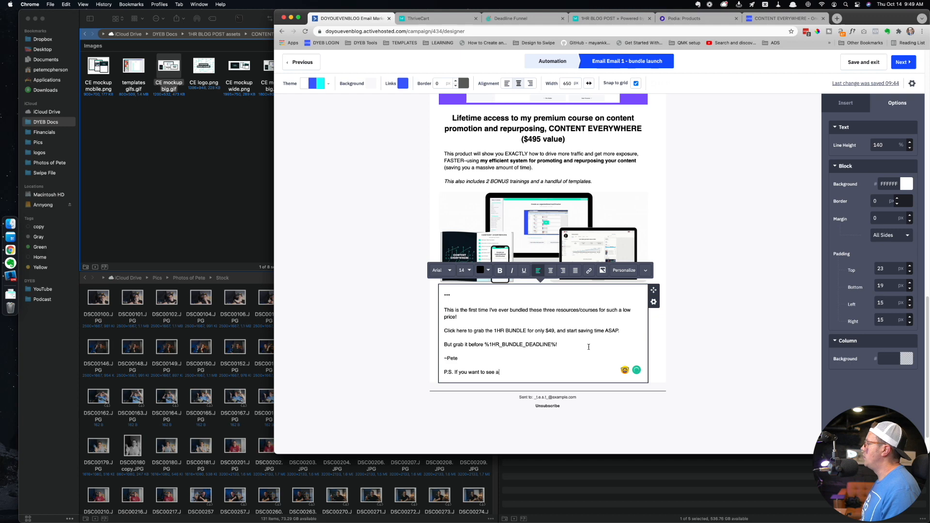
type("ll the details about")
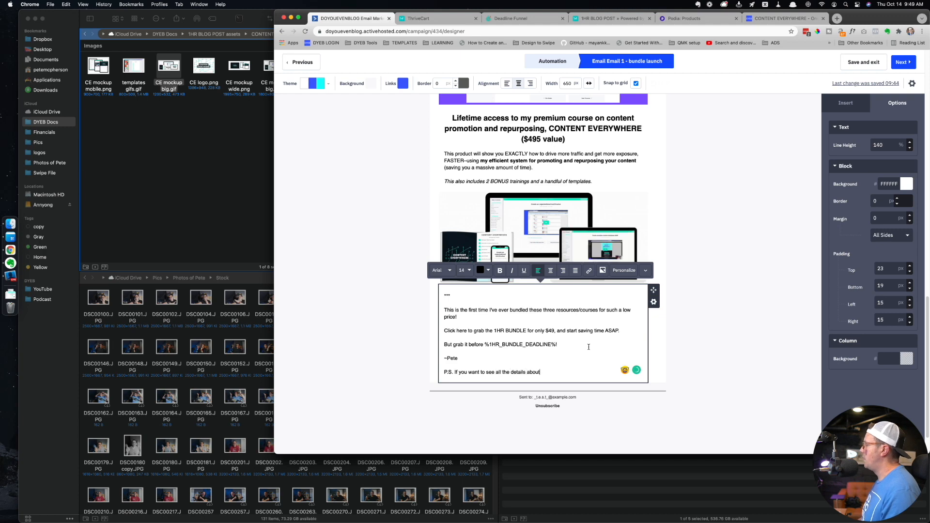
type(" what these p")
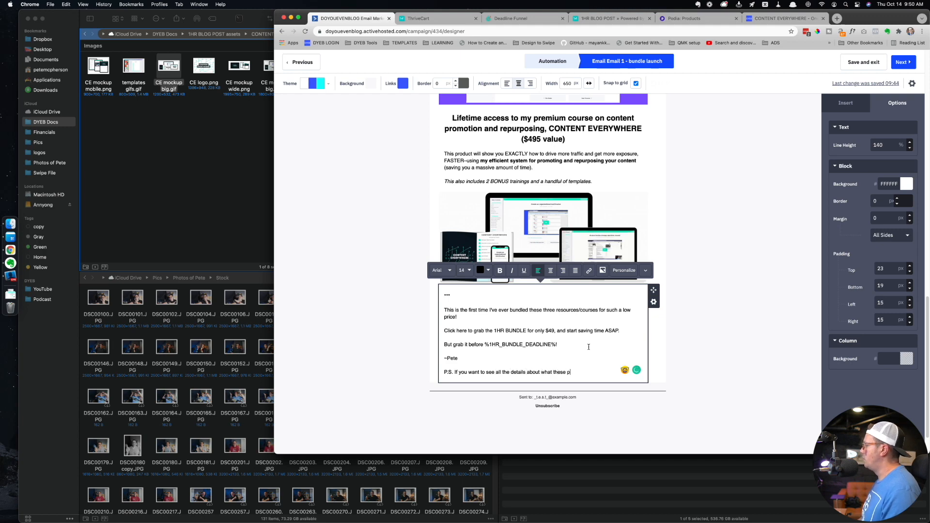
type("roducts do for you")
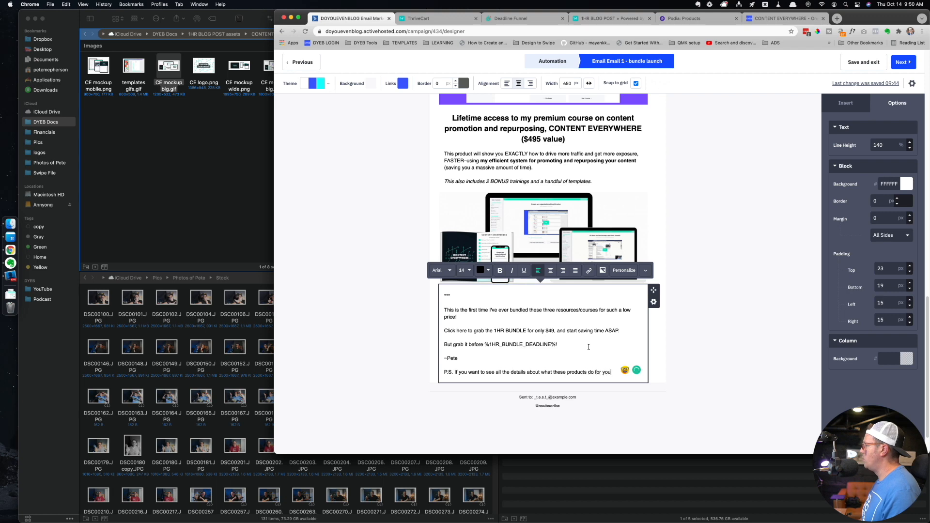
type("...")
key("Return")
type("Click here t")
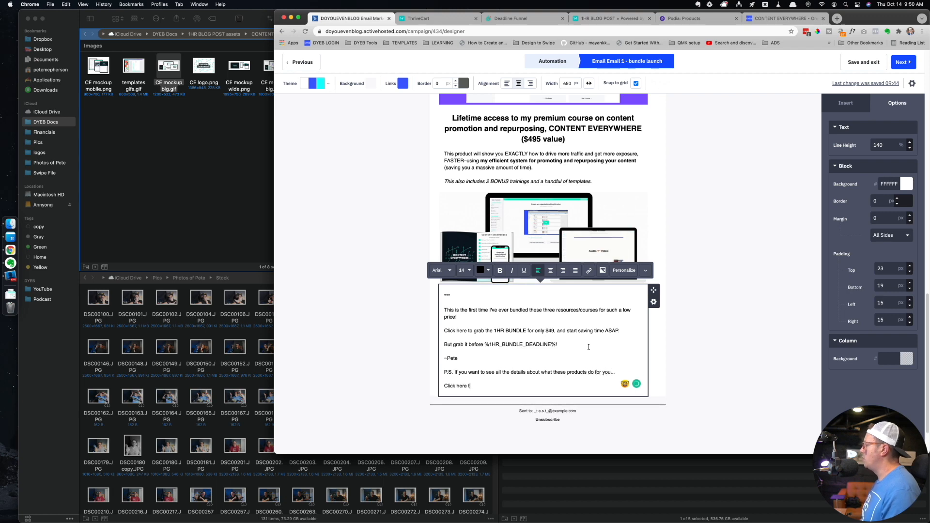
type("o learn more about 1")
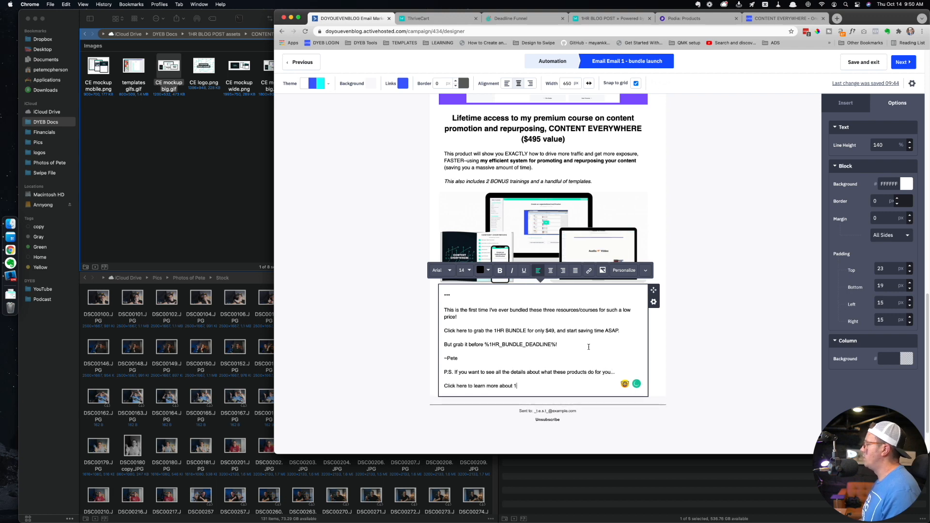
type("HR BLOG POST")
key("shift+Return")
type("Click h")
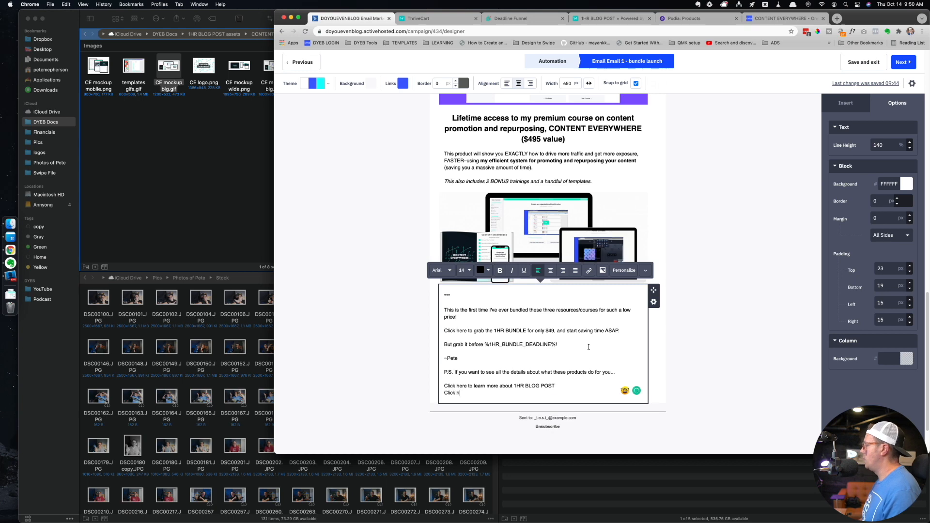
type("ere to learn more about CO")
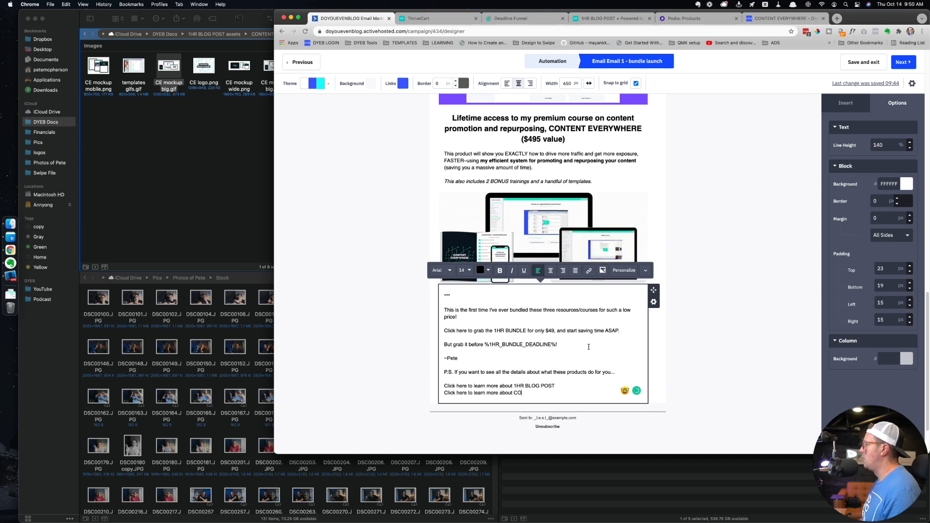
type("NTENT EVERYWHERE")
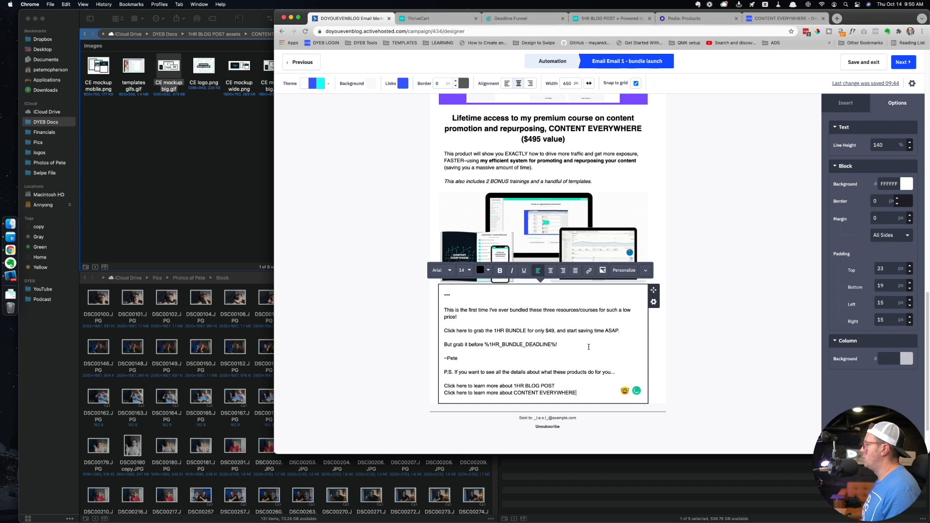
key("Return")
type("(Lightn")
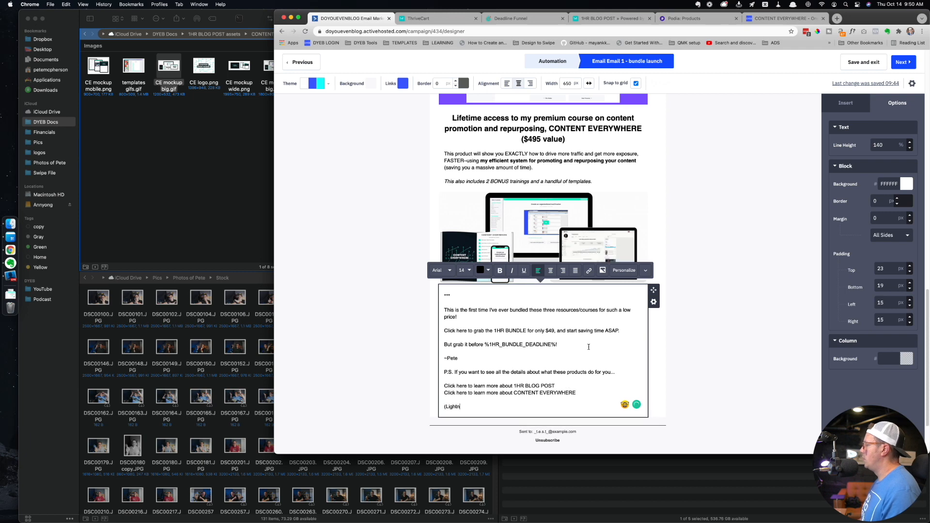
type("ing")
key("alt+BackSpace")
type("LIG")
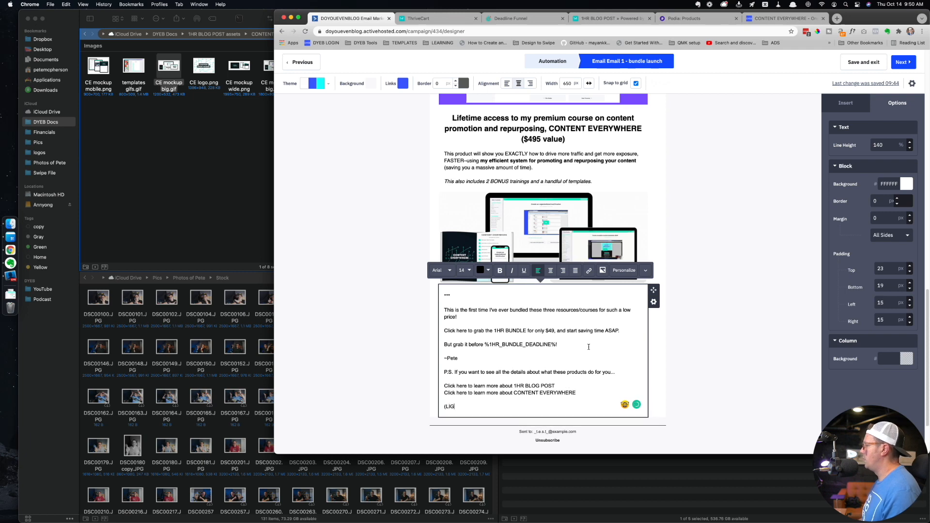
type("HTNING WRITING d")
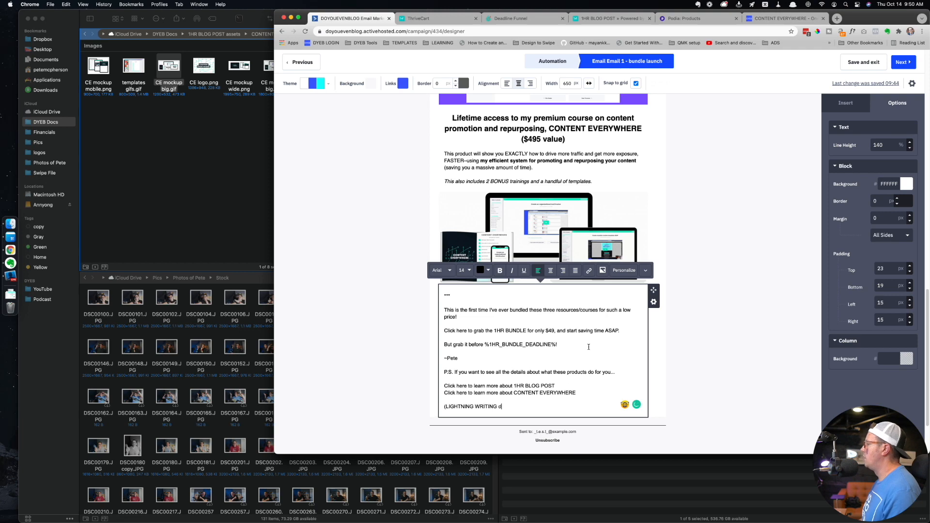
type("oesn't have a sales pa")
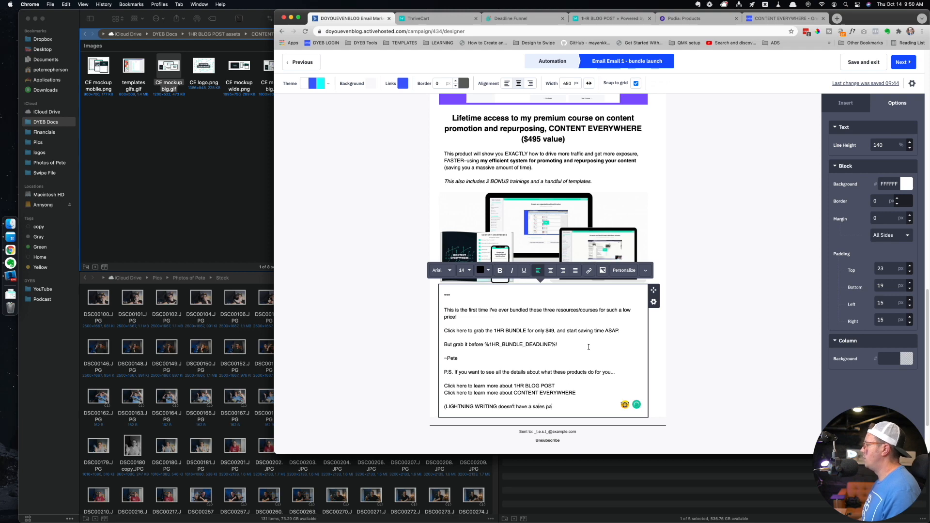
type("ge, and it's not for ")
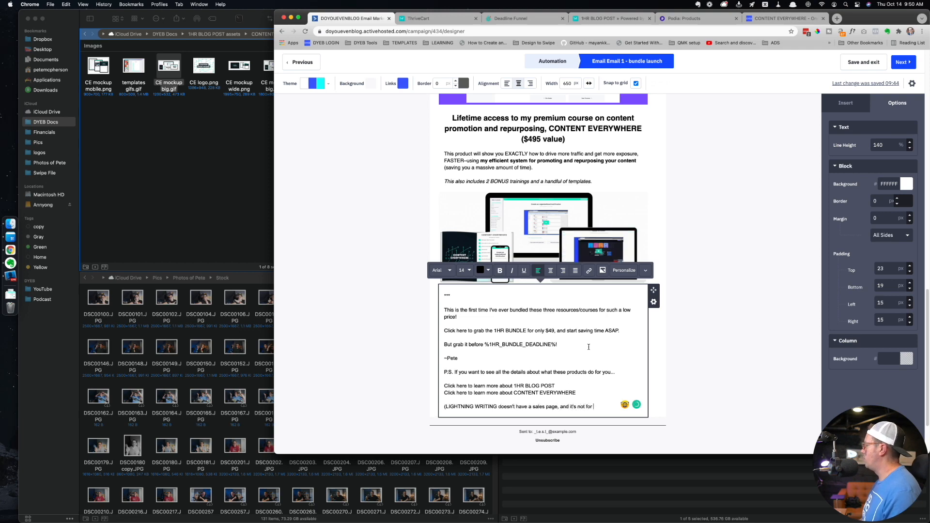
type("sale anywhere")
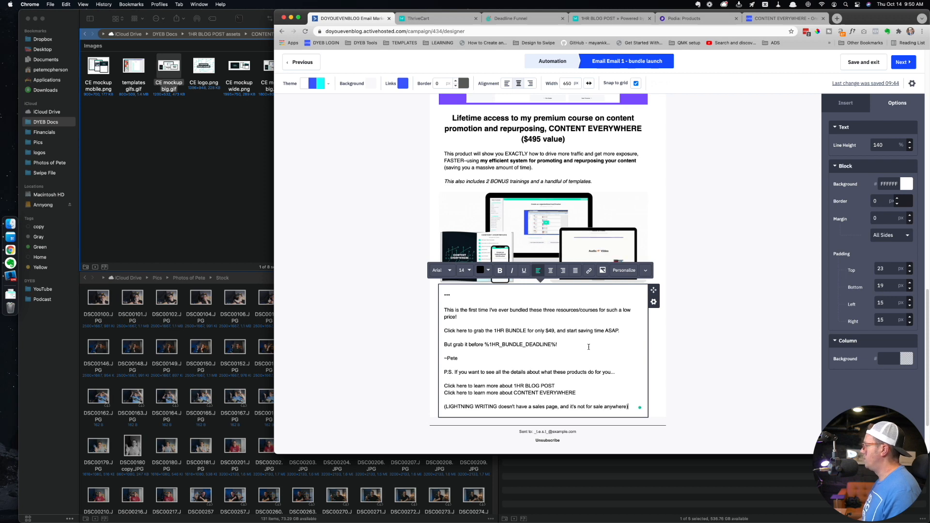
left_click(730, 334)
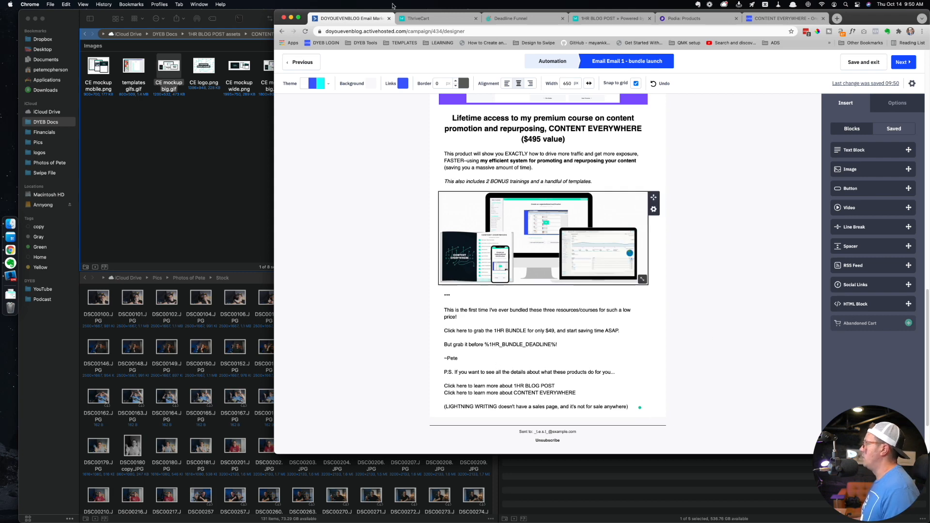
- Link 'Click here to learn more about 1HR BLOG POST' to the pasted blog post address
left_click(453, 391)
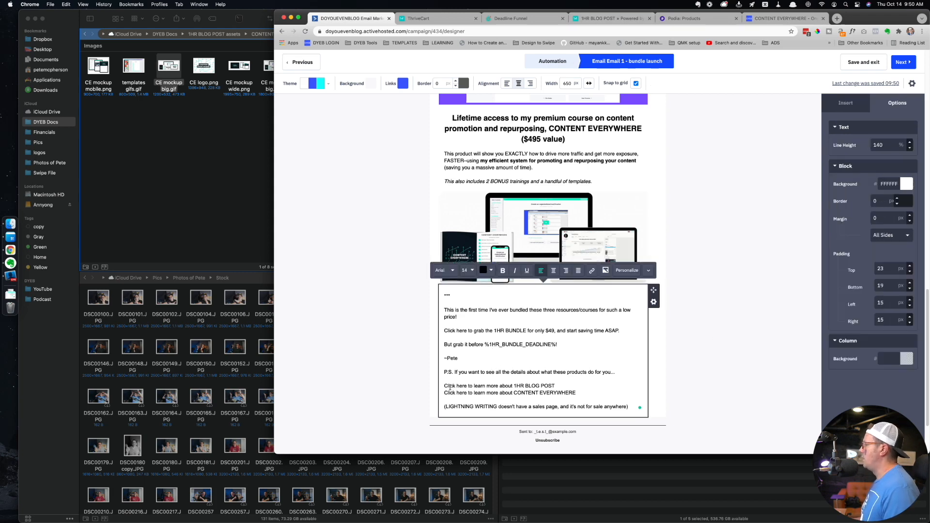
triple_click(451, 385)
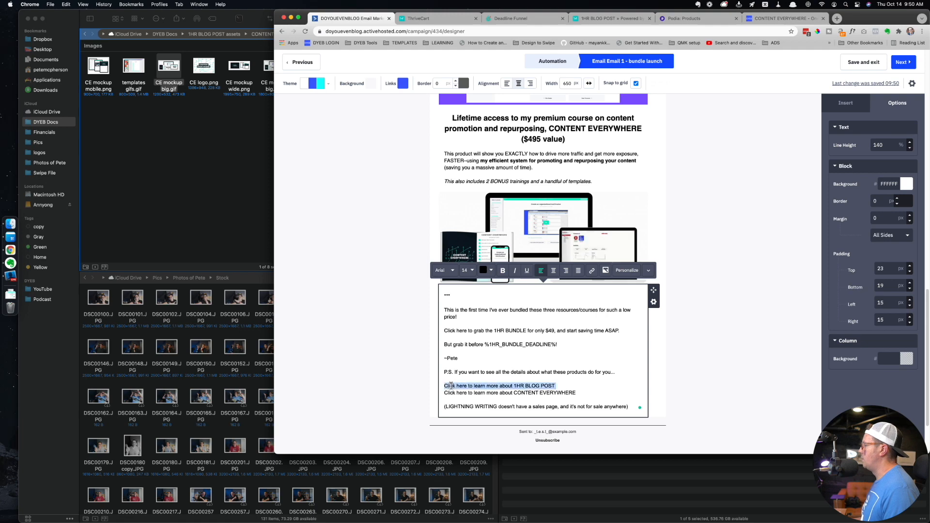
left_click(591, 270)
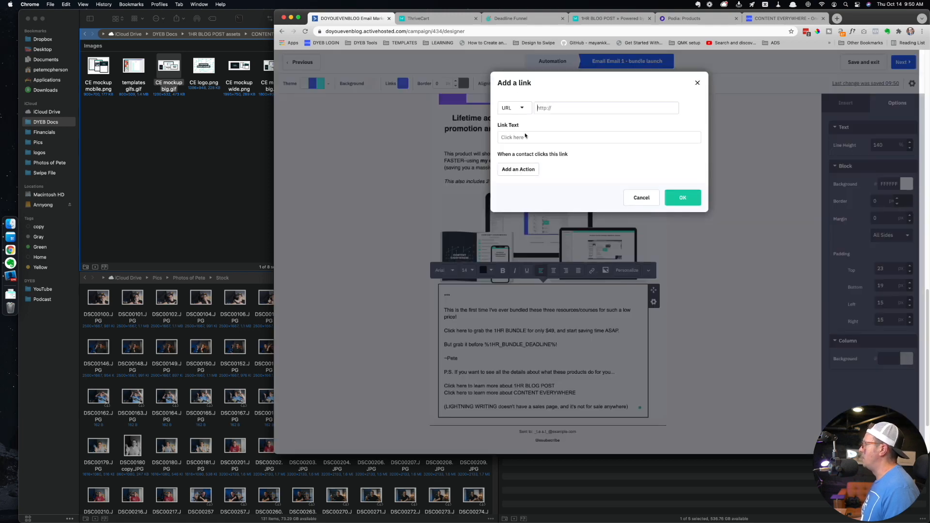
left_click(632, 199)
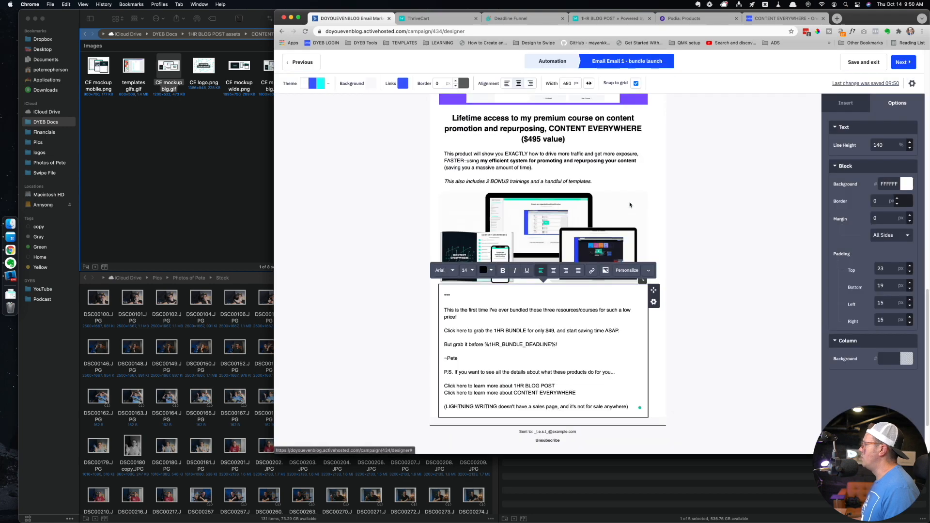
left_click_drag(555, 386, 443, 386)
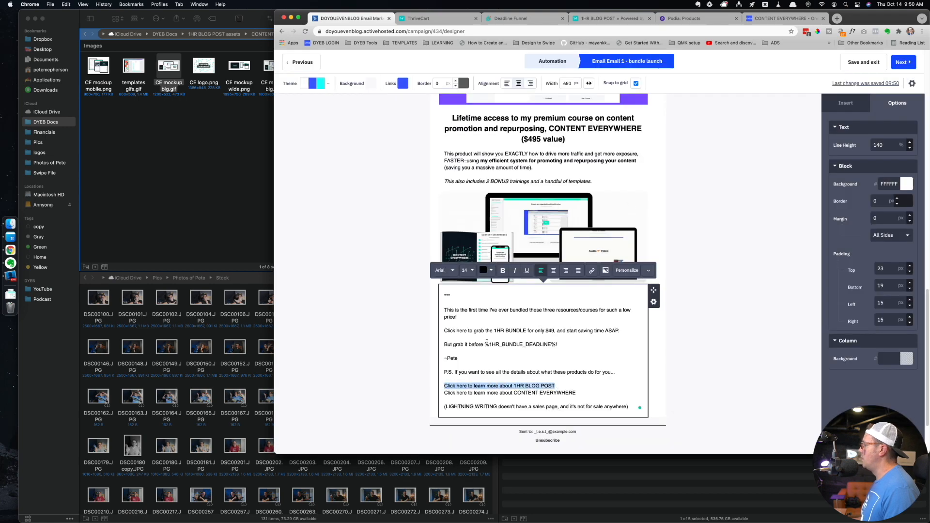
left_click(592, 271)
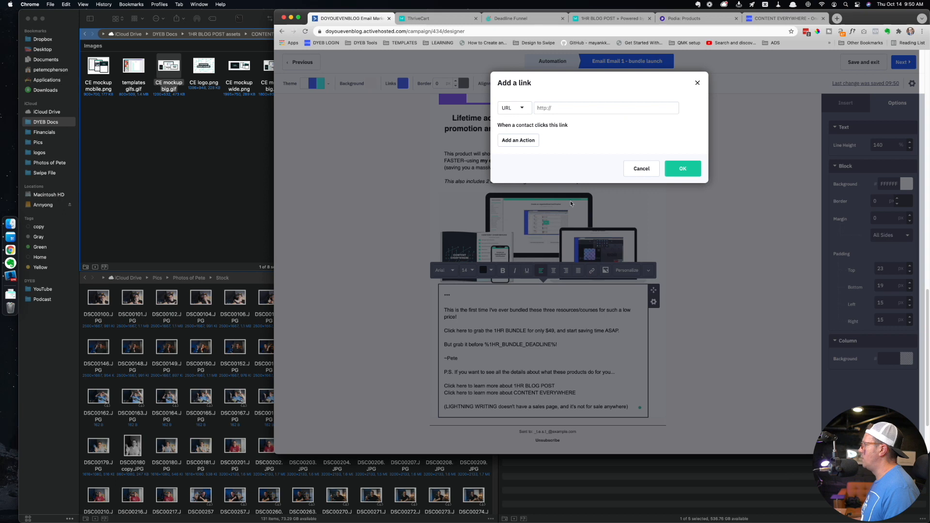
key("cmd+v")
left_click(683, 170)
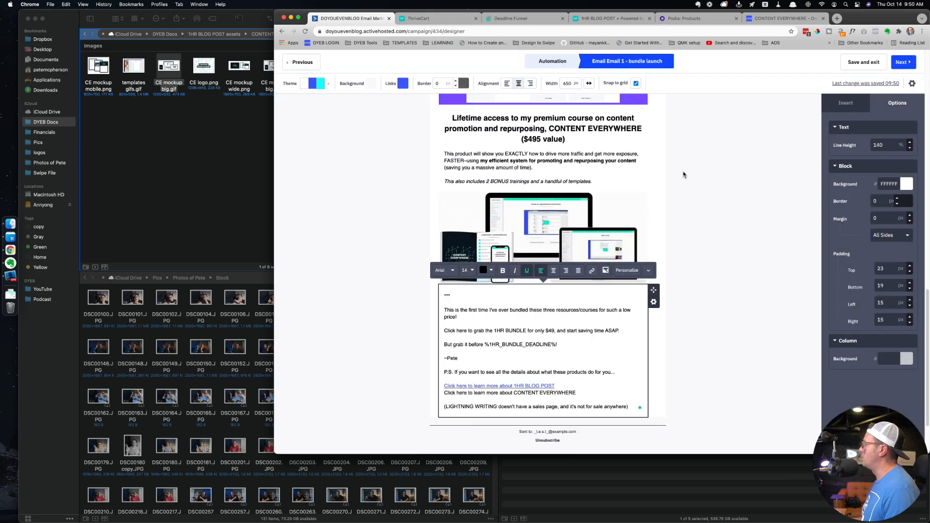
left_click(782, 18)
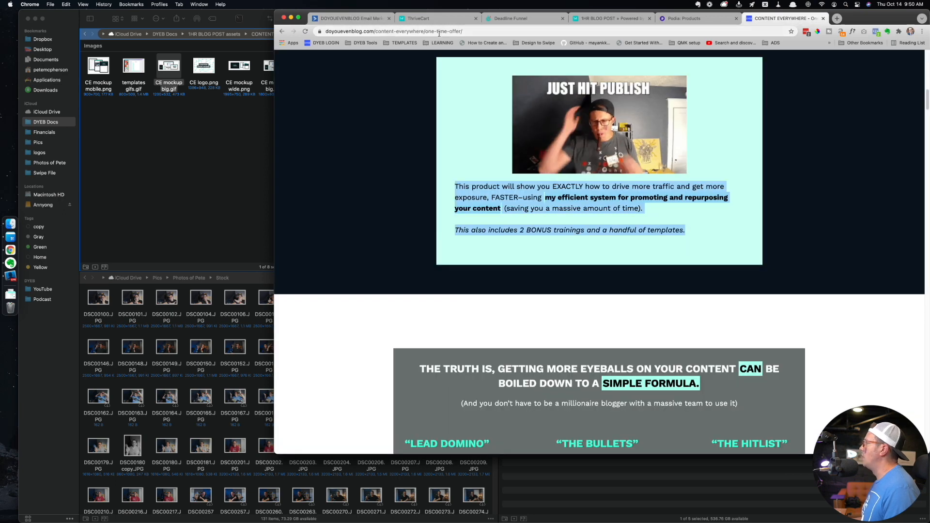
- Load doyouevenblog.com/content-everywhere/, copy its address, and close that tab
left_click_drag(424, 32, 491, 33)
key("BackSpace")
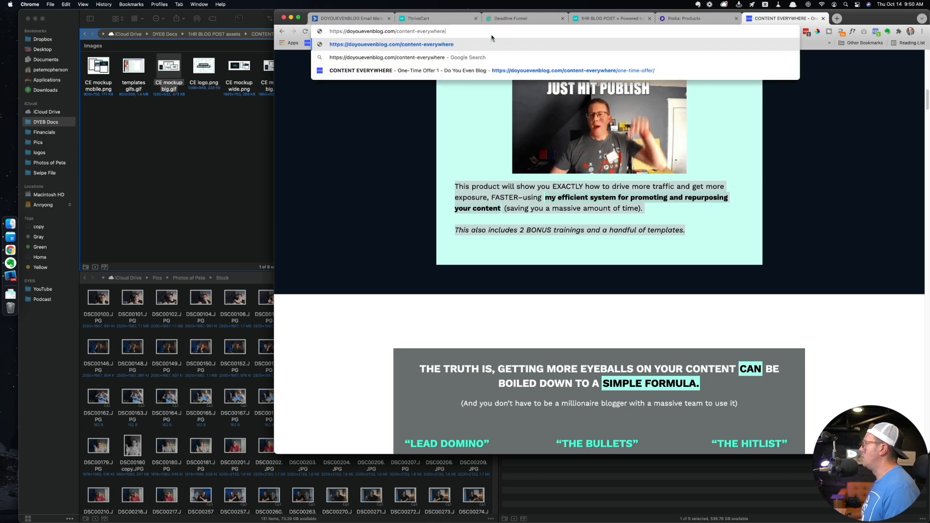
key("Return")
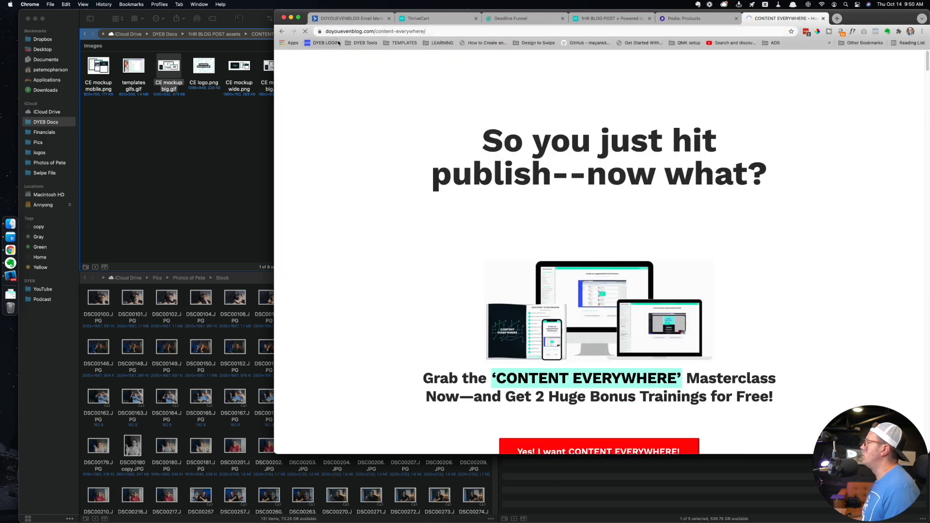
left_click(372, 32)
key("super+w")
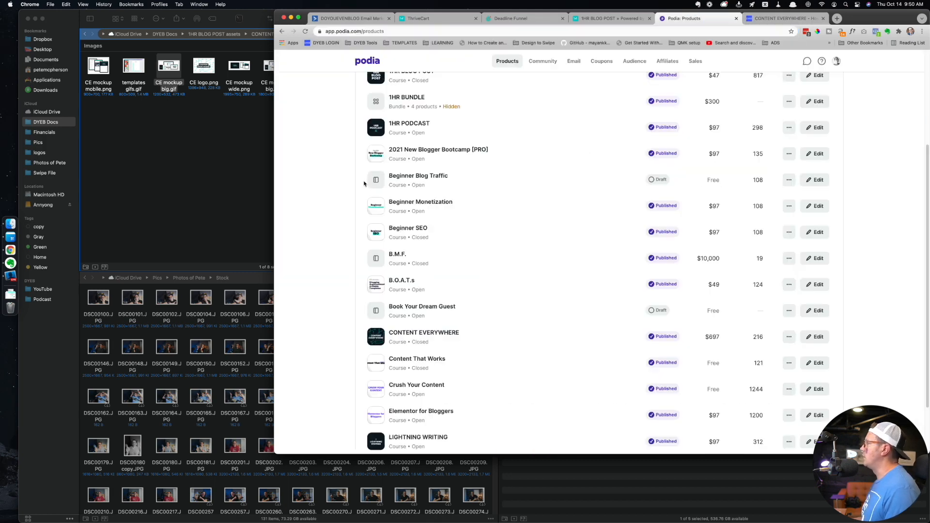
key("super+1")
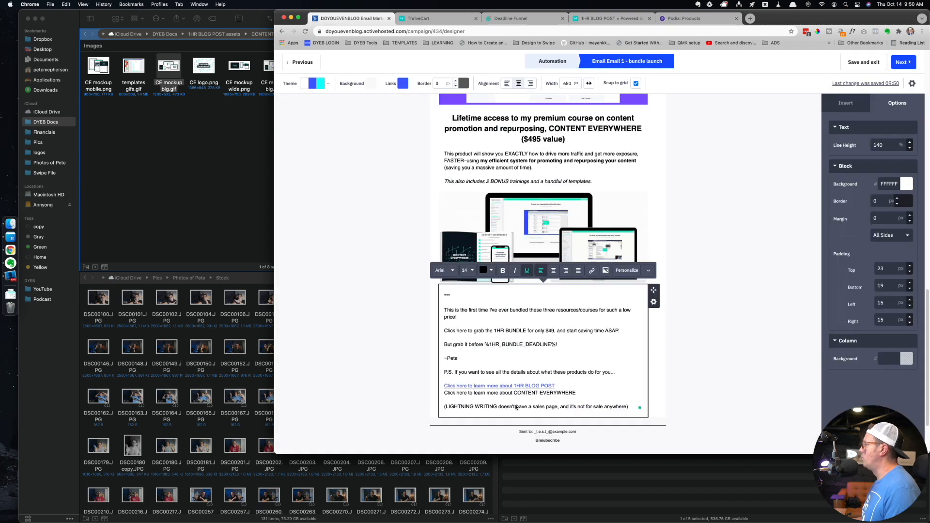
- Link the CONTENT EVERYWHERE learn-more line to the copied sales page address
triple_click(569, 392)
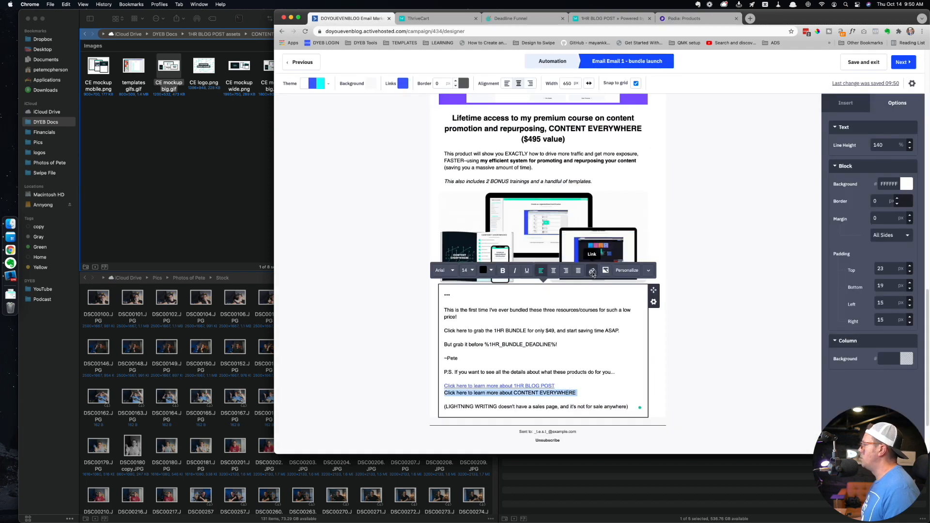
left_click(592, 273)
key("super+v")
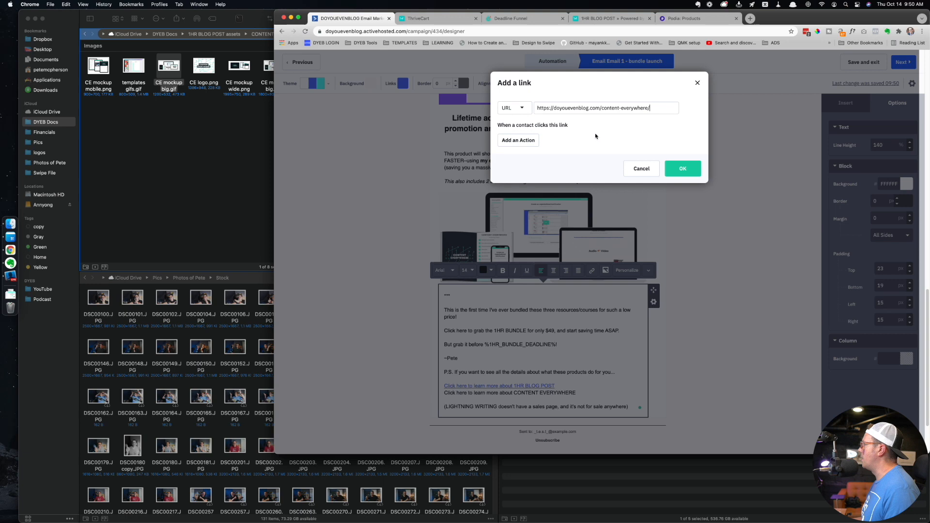
left_click(682, 169)
- Link the 1HR BUNDLE $49 call-to-action text to the Deadline Funnel email tracking link
key("super+3")
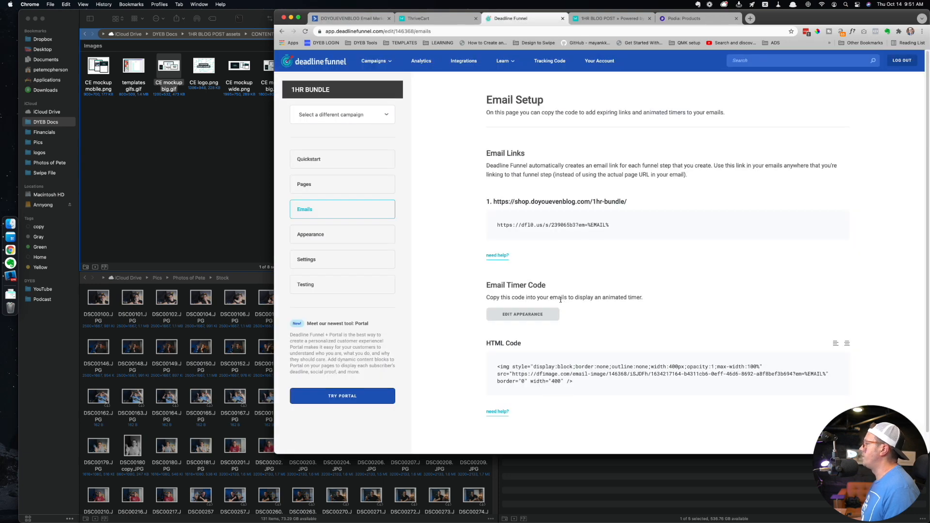
left_click(568, 226)
key("super+1")
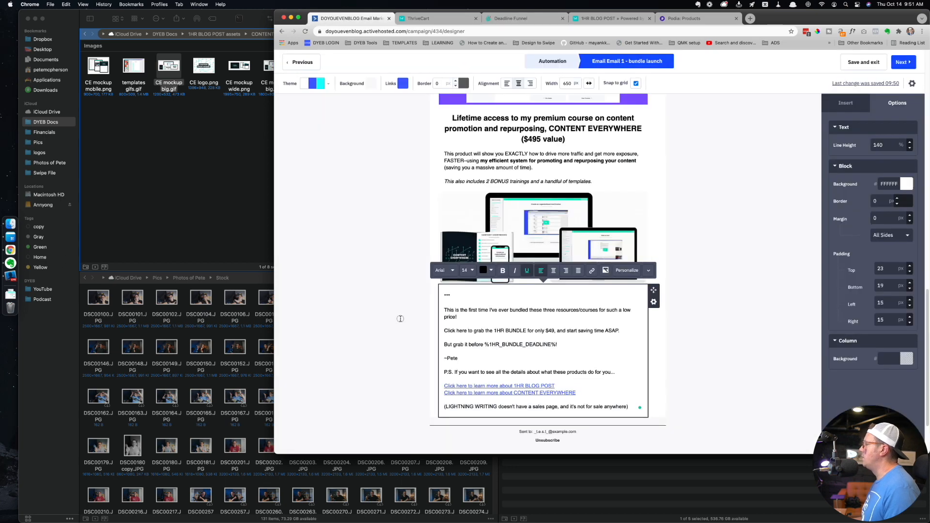
left_click(481, 329)
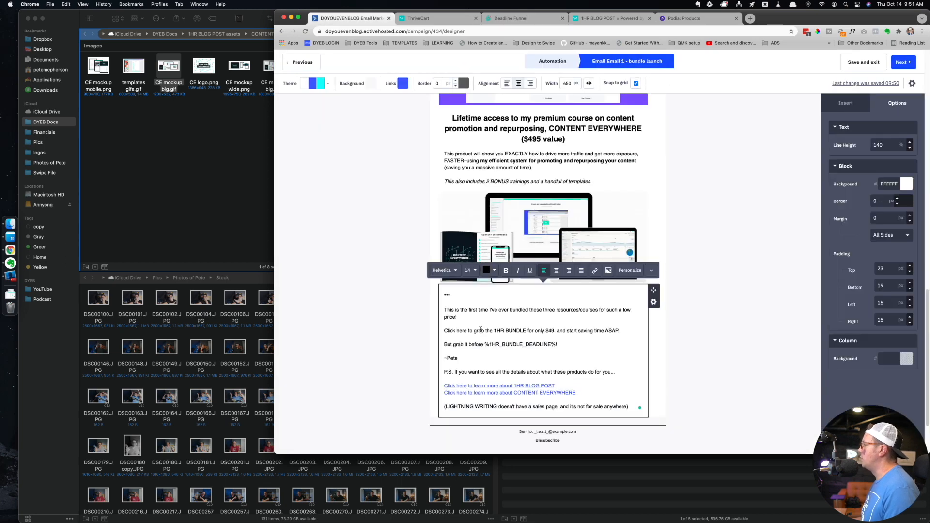
double_click(451, 331)
left_click(553, 330, "shift")
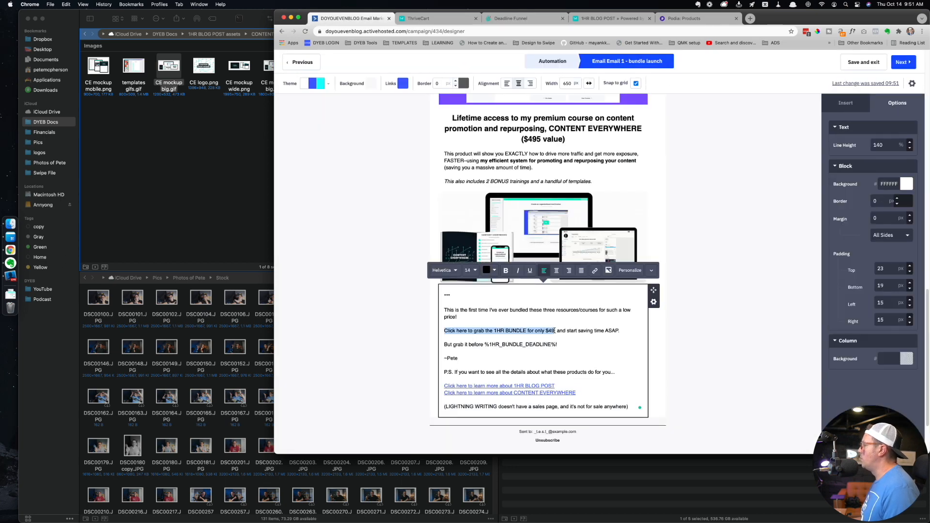
left_click(595, 271)
key("super+v")
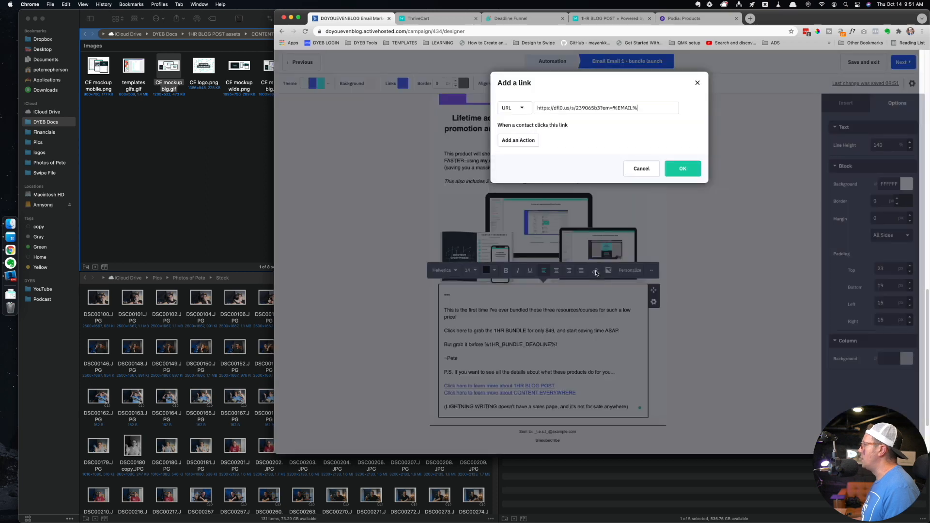
left_click(681, 170)
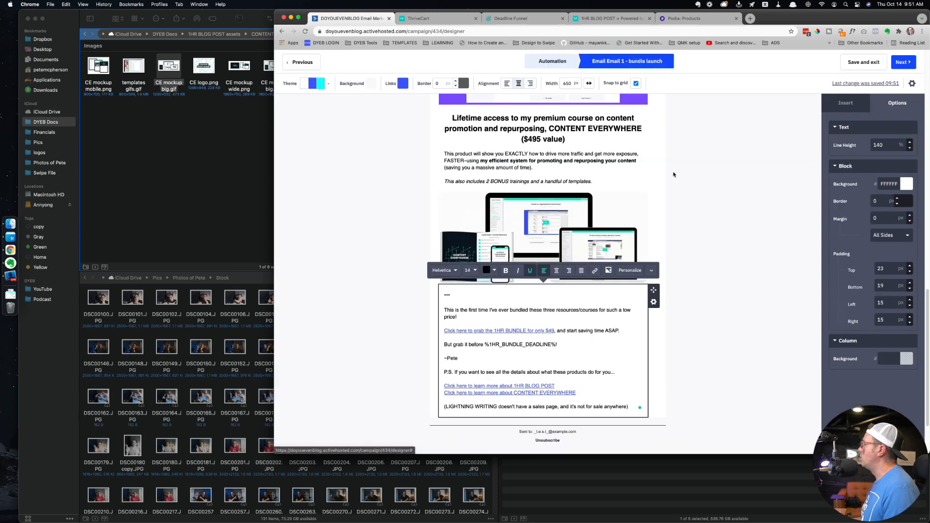
- Prefix the bundle call-to-action line with '>>' and make it bold
left_click(443, 329)
type(">>")
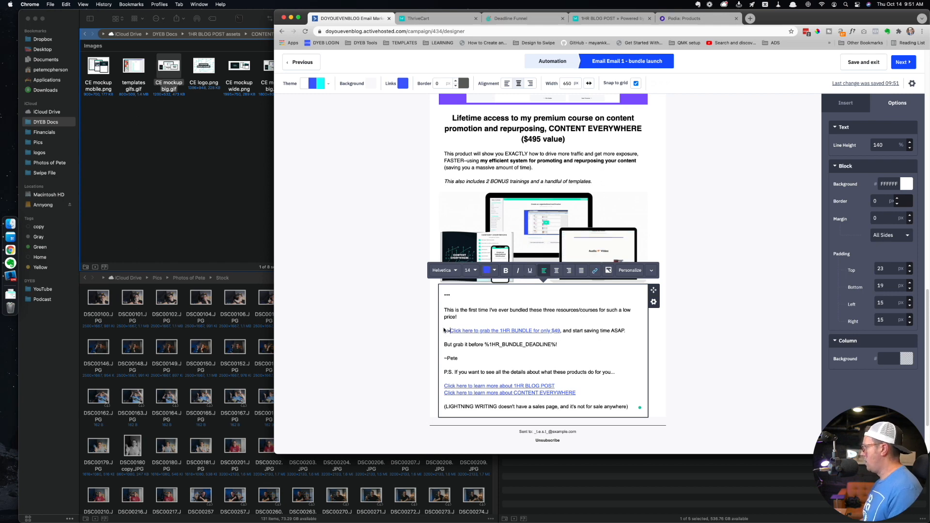
triple_click(595, 333)
key("super+b")
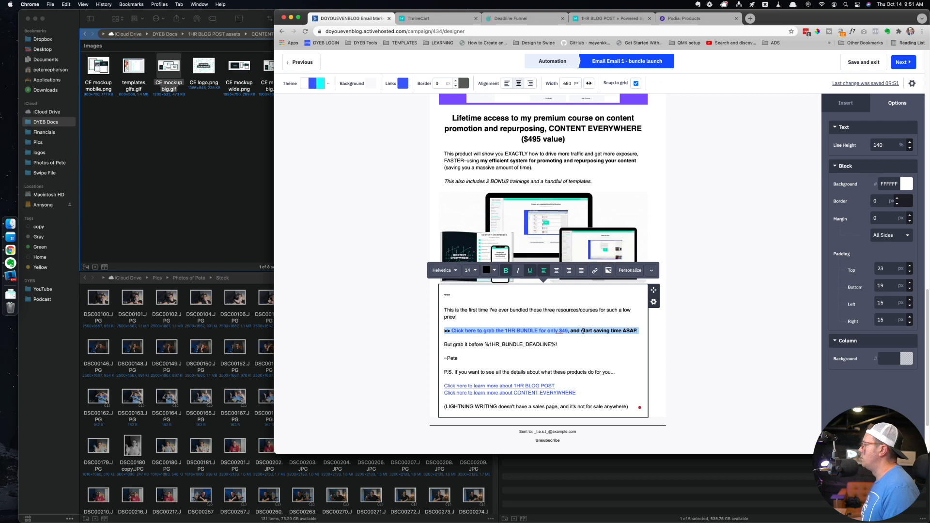
left_click(370, 251)
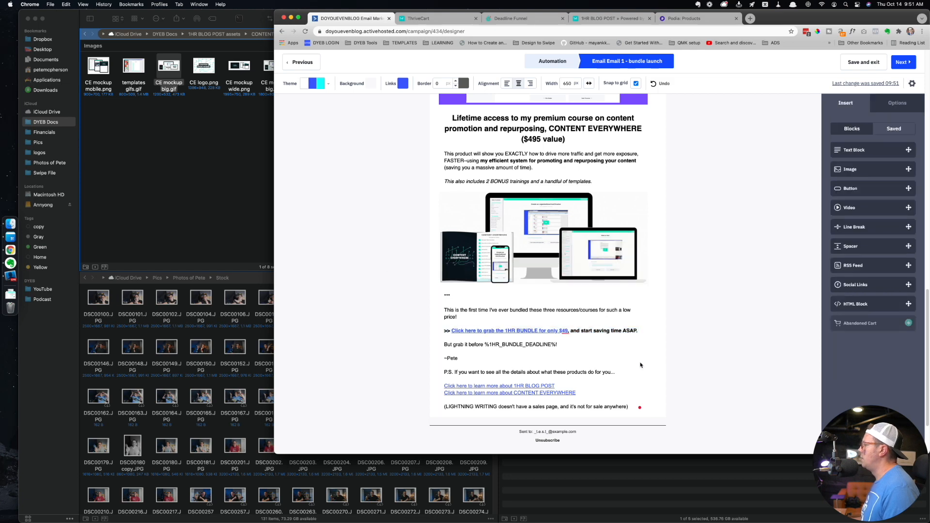
- Fix 'productvity' to 'productivity' in the opening paragraph, then place a button under the headline
scroll(532, 327, "up", 3)
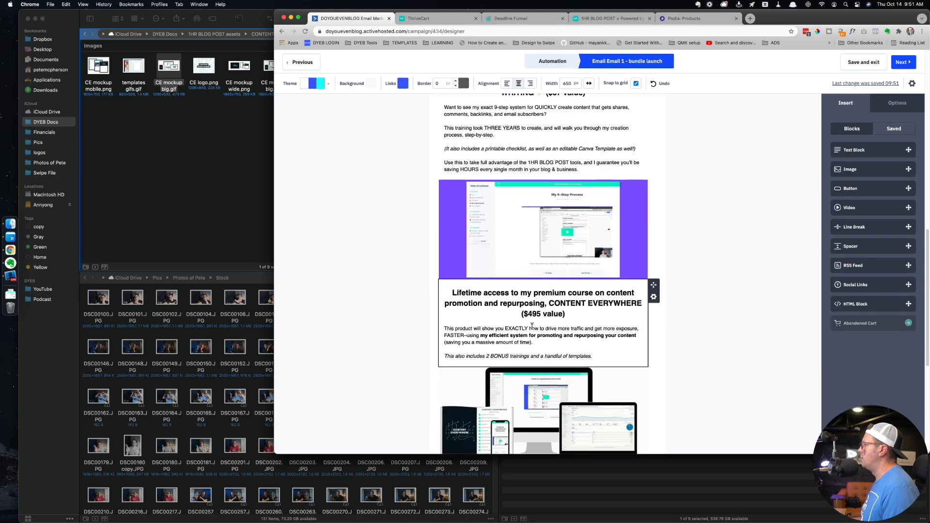
scroll(532, 327, "up", 10)
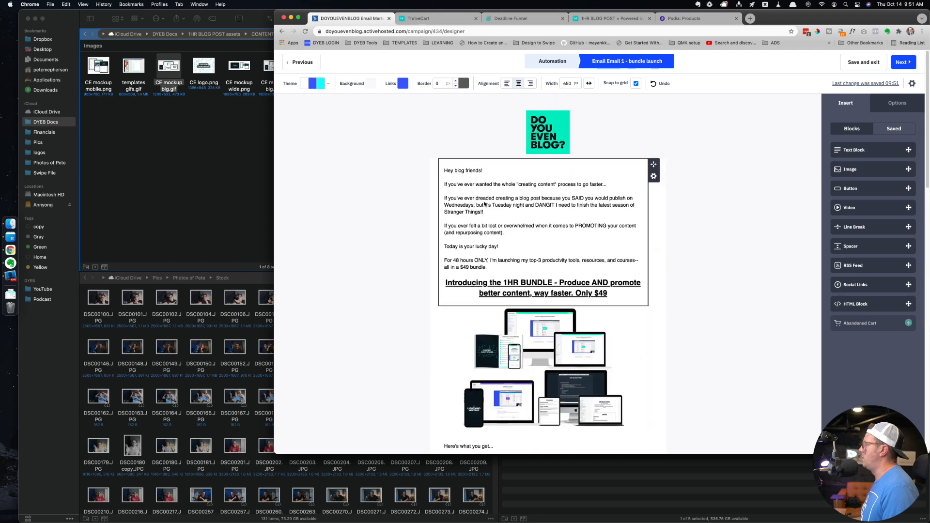
left_click(473, 260)
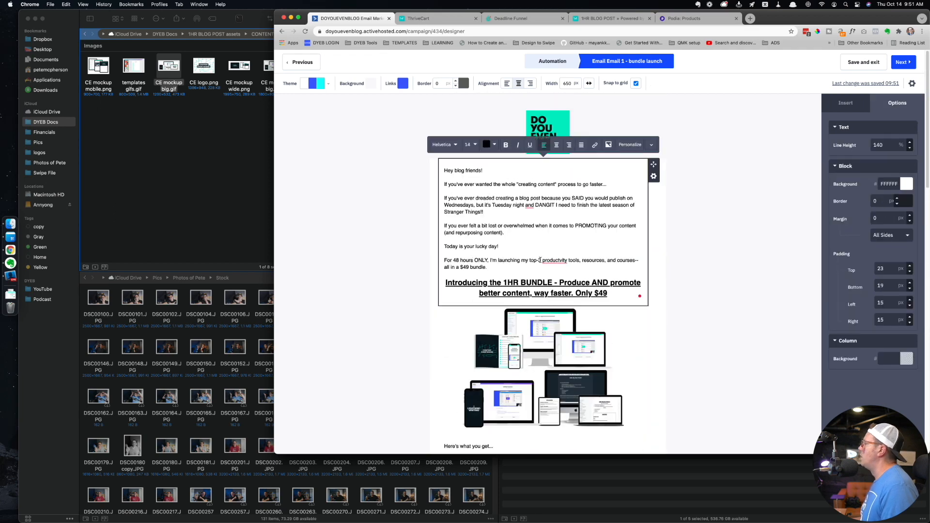
right_click(541, 260)
left_click(552, 272)
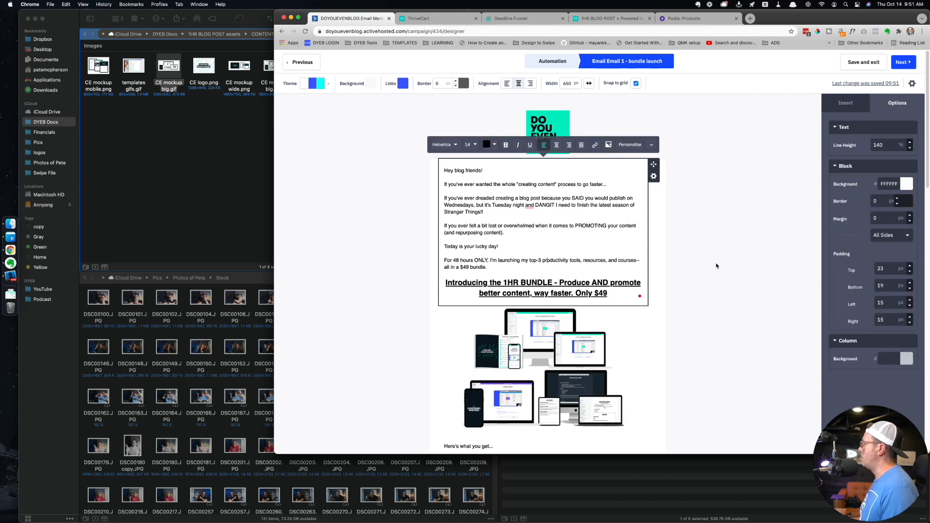
left_click(716, 266)
left_click_drag(867, 188, 547, 315)
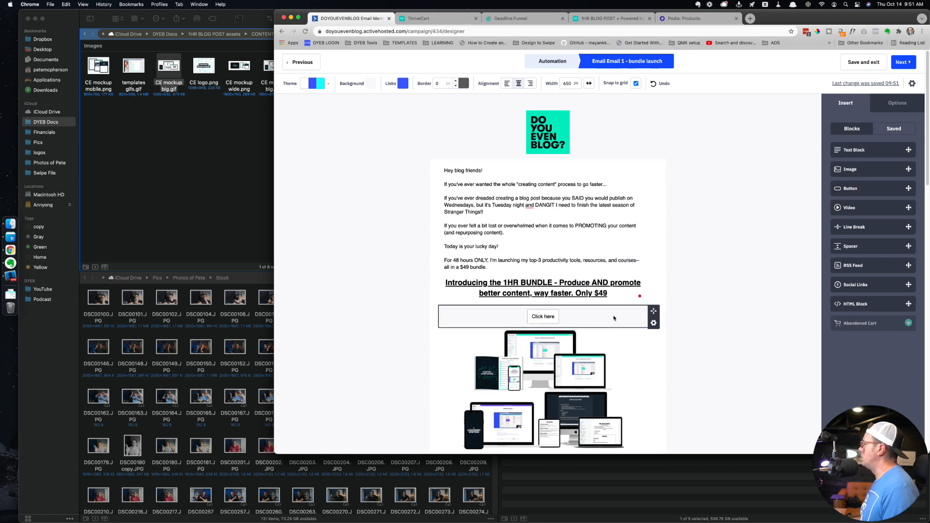
- Link the new button to the Deadline Funnel URL, with background 7C4DFF on a FFFFFF block
left_click(882, 147)
key("super+v")
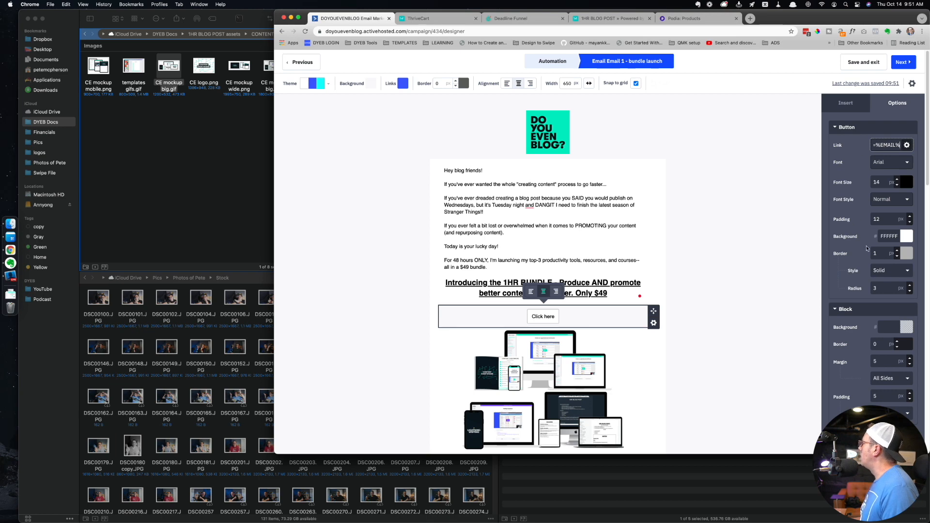
double_click(889, 236)
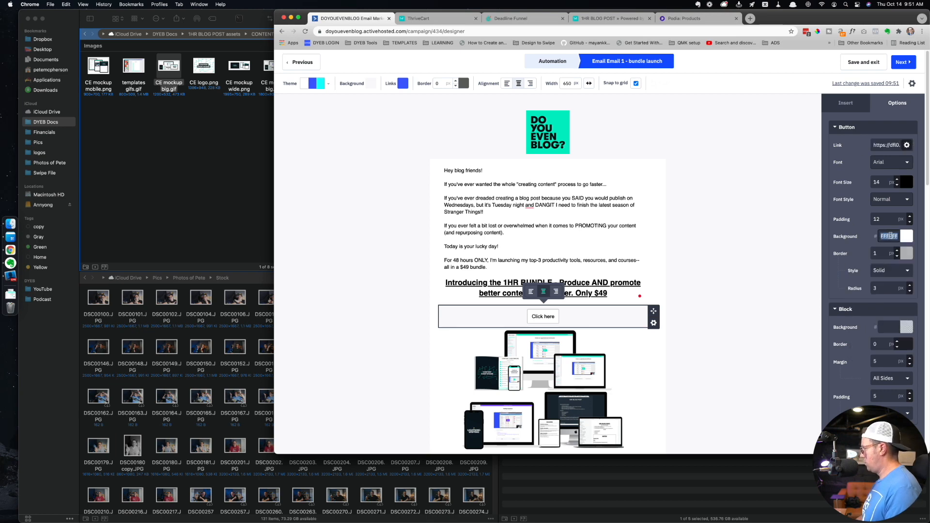
type("7C4DFF")
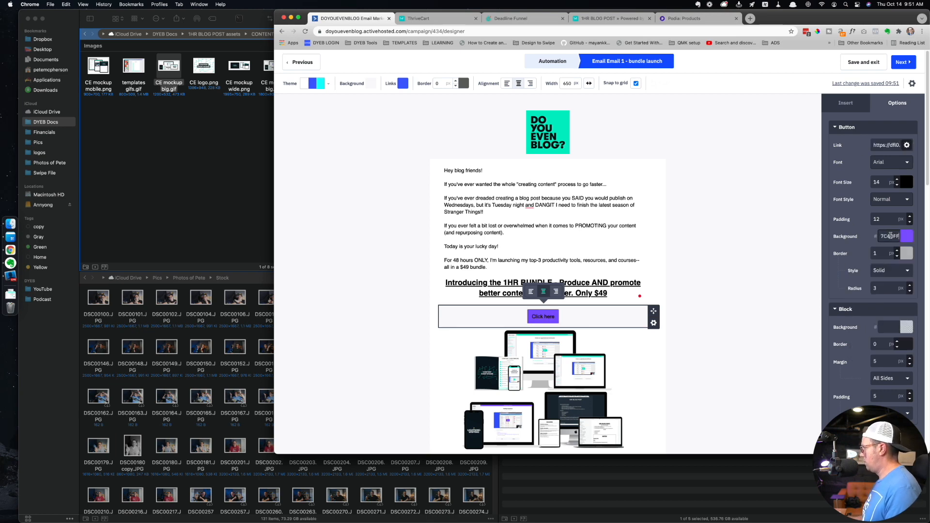
left_click(887, 328)
type("ffffff")
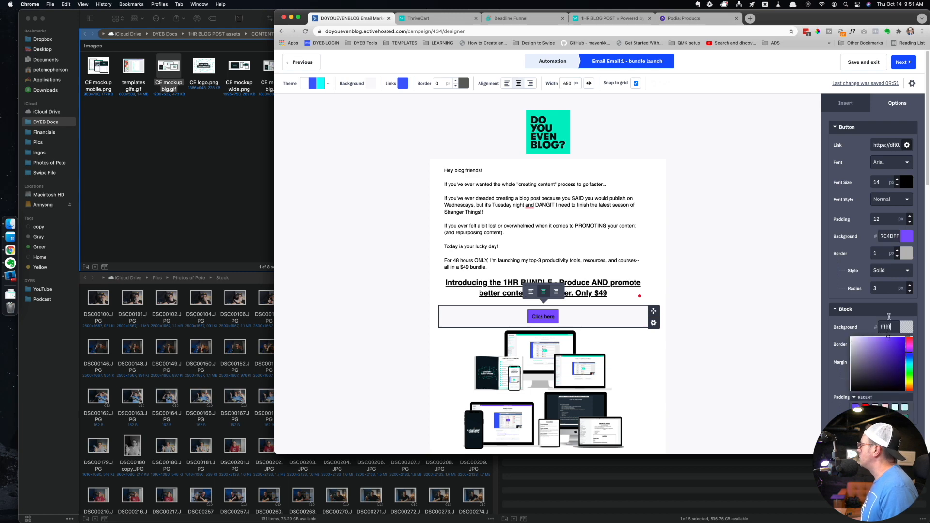
key("Return")
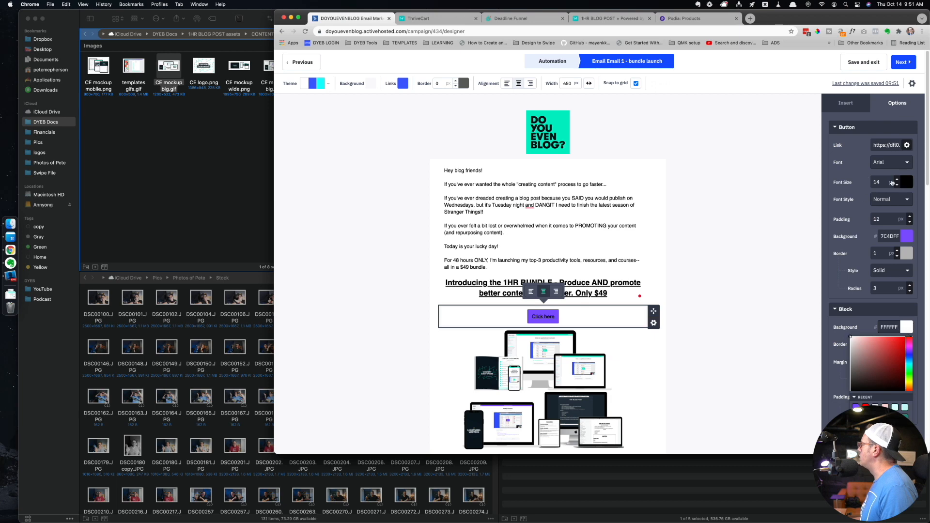
- Change the button label to 'Click here to grab the bundle.'
left_click(541, 316)
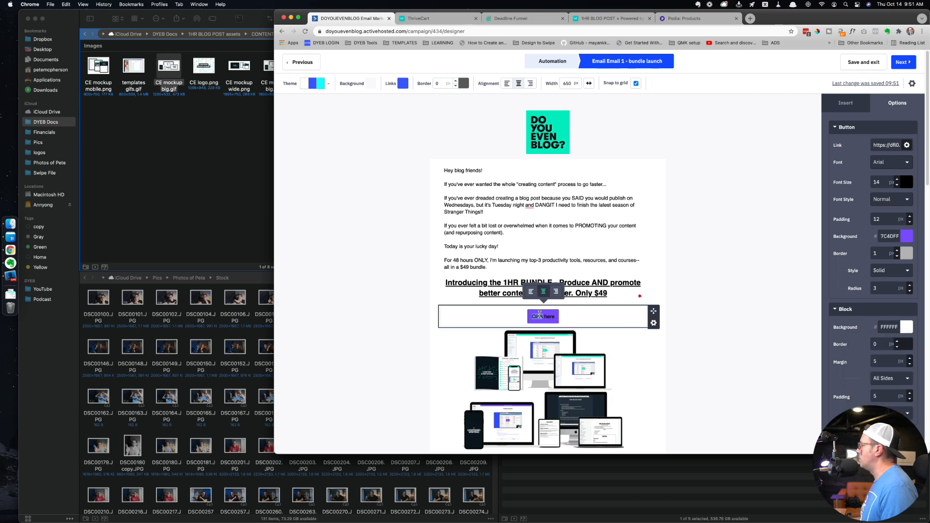
type("here to grab the bu")
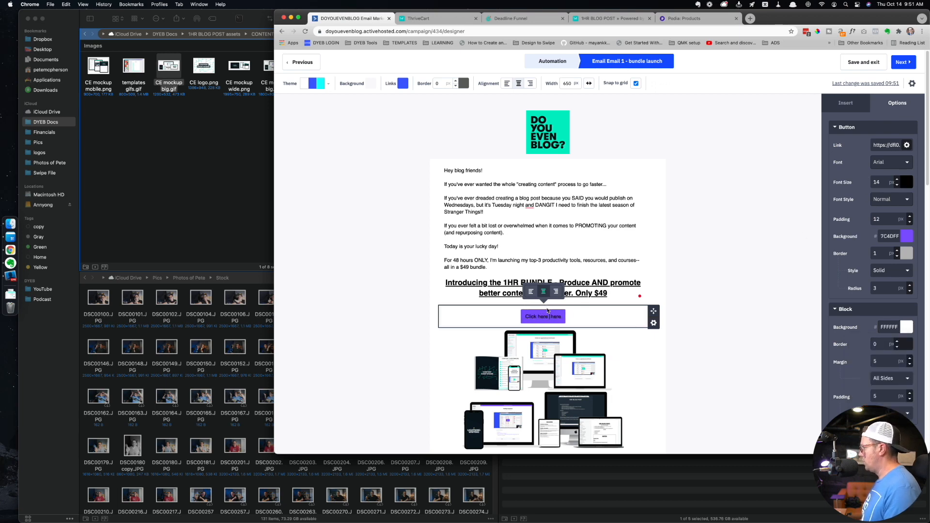
key("Delete")
key("Delete")
key("Delete")
key("Delete")
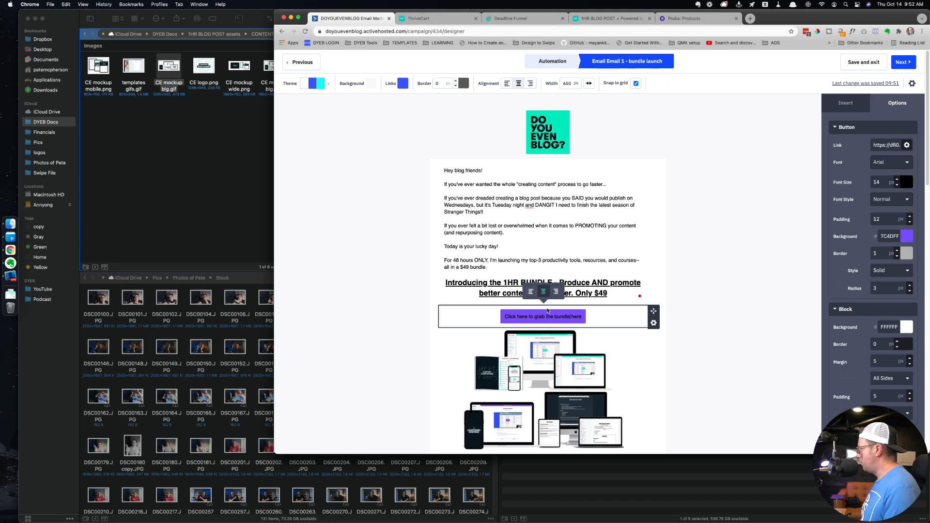
type("ndle.")
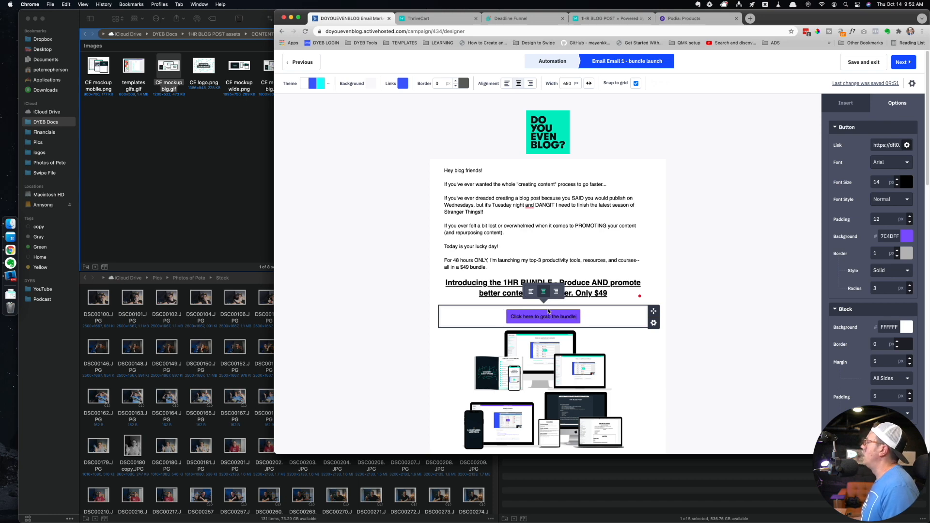
left_click(772, 307)
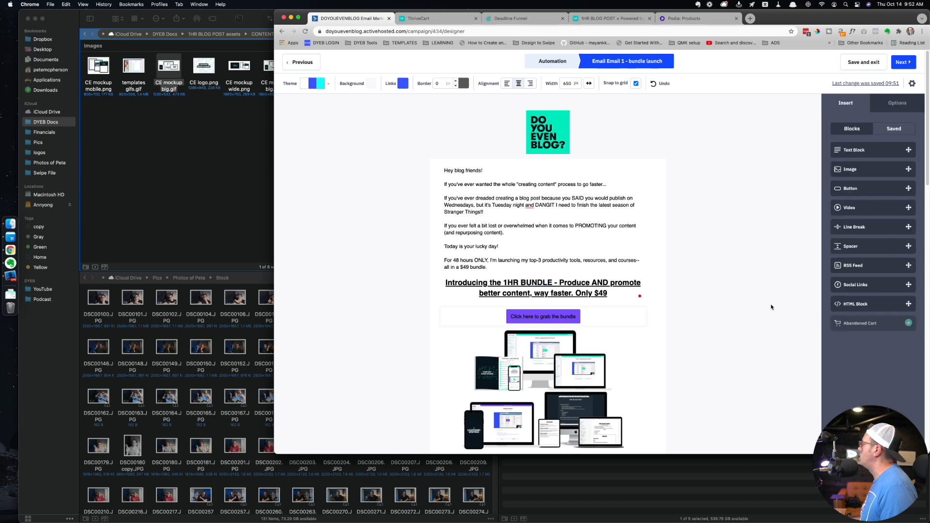
left_click(621, 318)
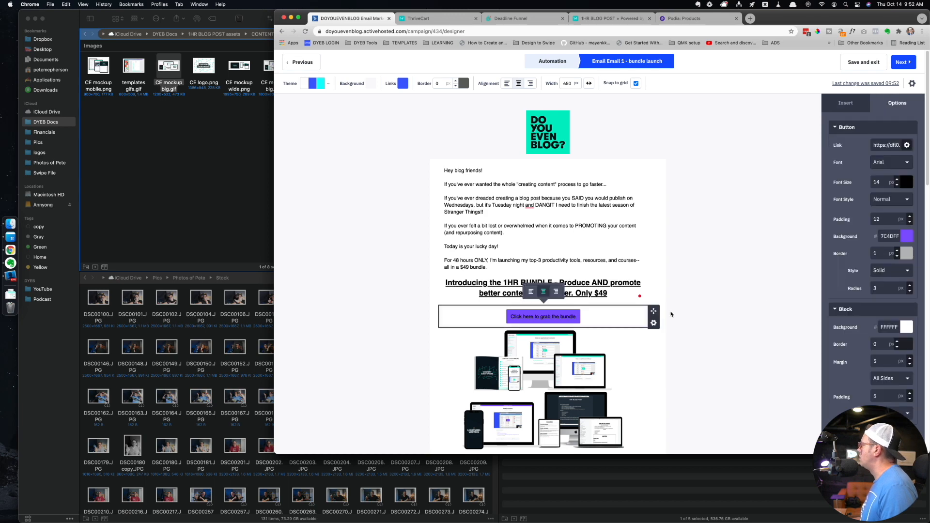
- Set the bundle button block's margin to 0
scroll(783, 286, "down", 3)
scroll(850, 366, "down", 3)
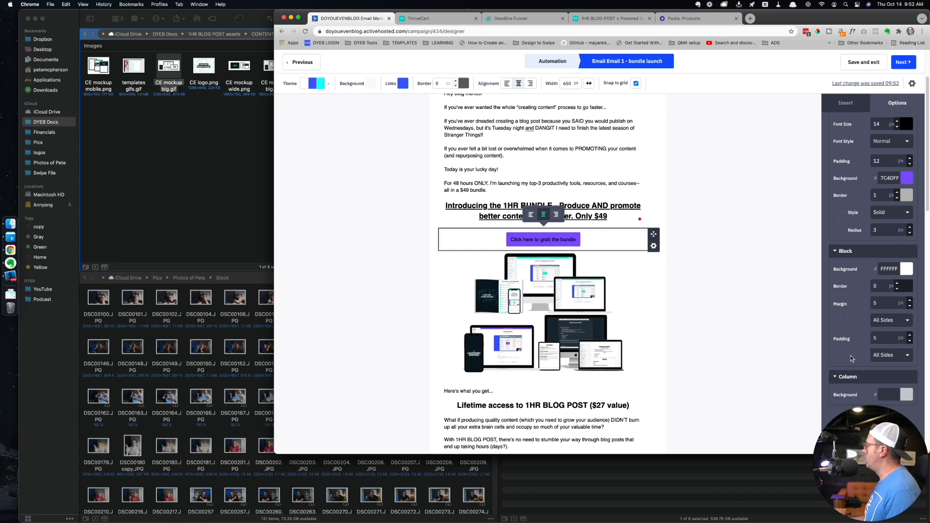
left_click(910, 306)
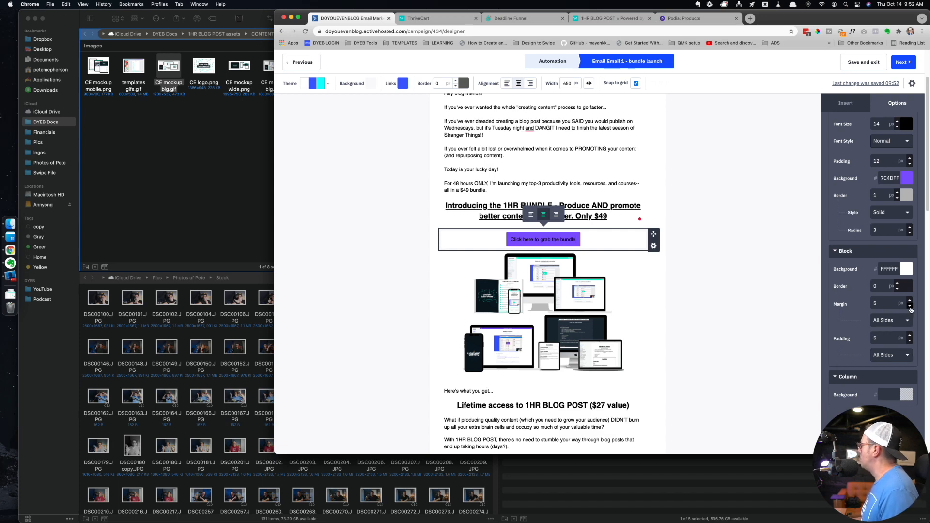
left_click(909, 306)
left_click(909, 306)
left_click(910, 306)
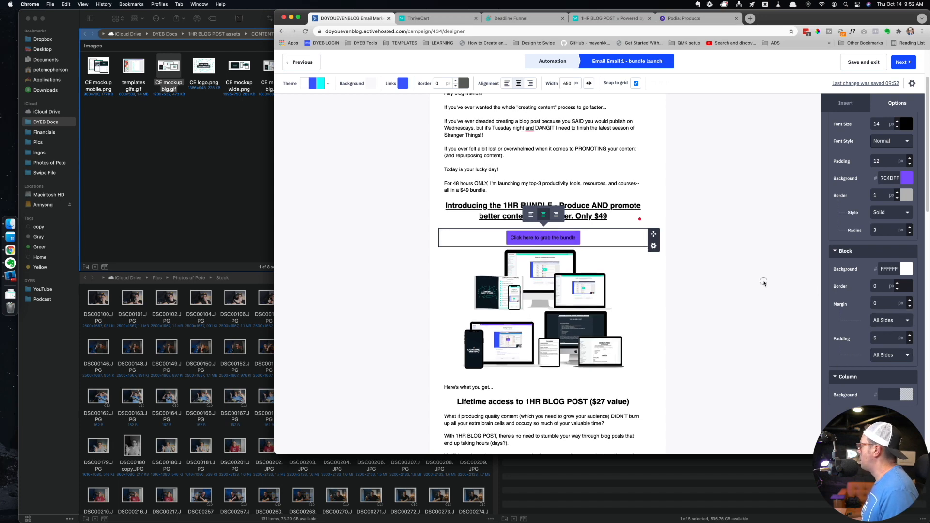
left_click(765, 286)
left_click(617, 237)
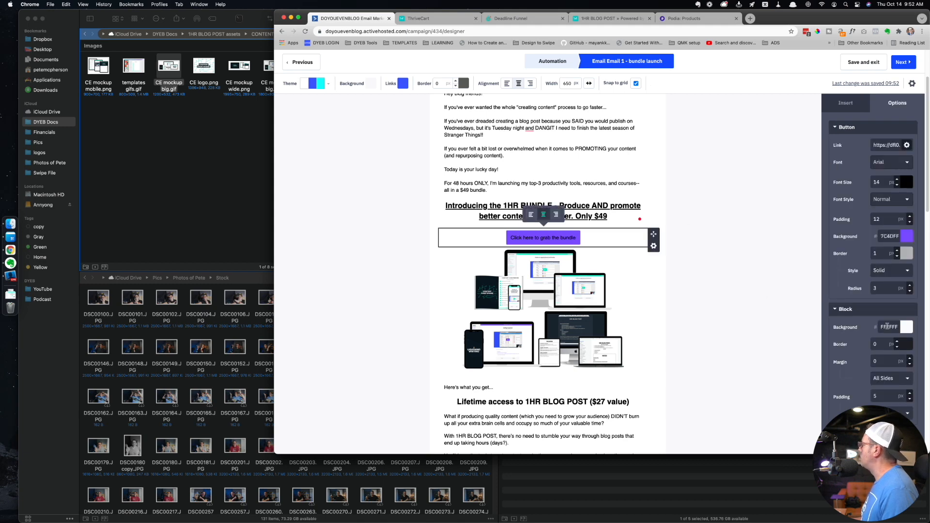
- Make the button label white at font size 24
scroll(850, 295, "up", 3)
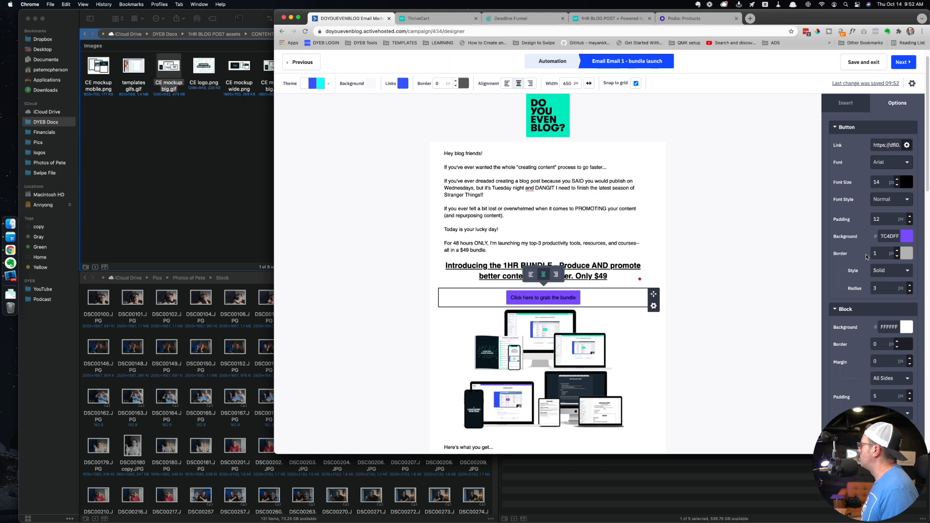
scroll(842, 292, "down", 1)
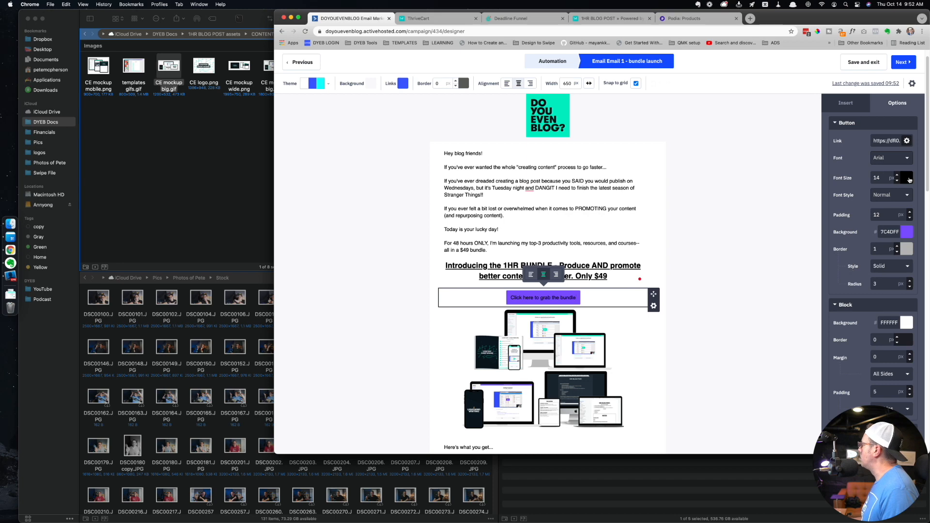
left_click(907, 179)
left_click(851, 189)
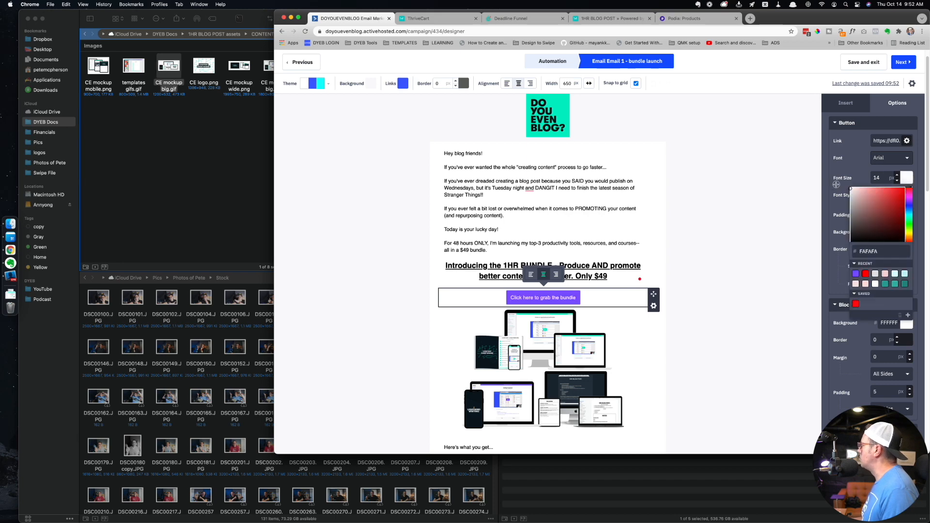
left_click(835, 163)
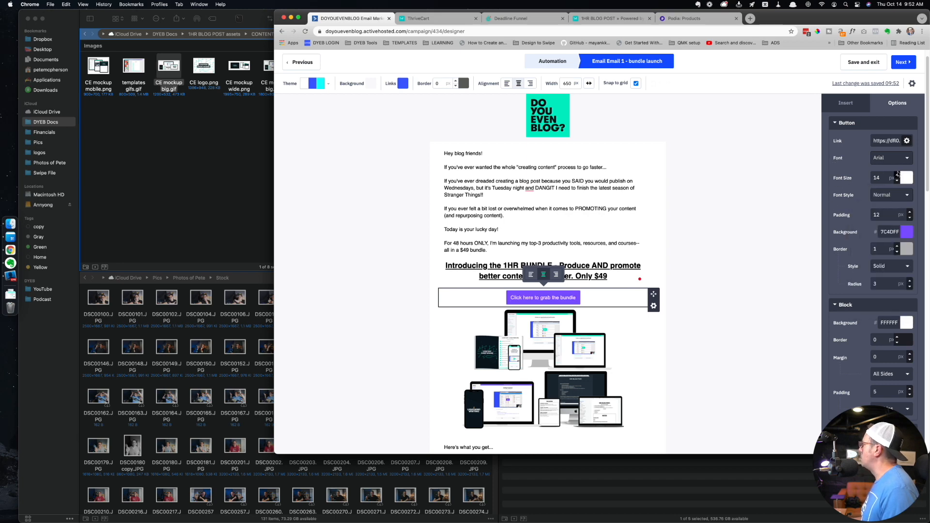
left_click(896, 176)
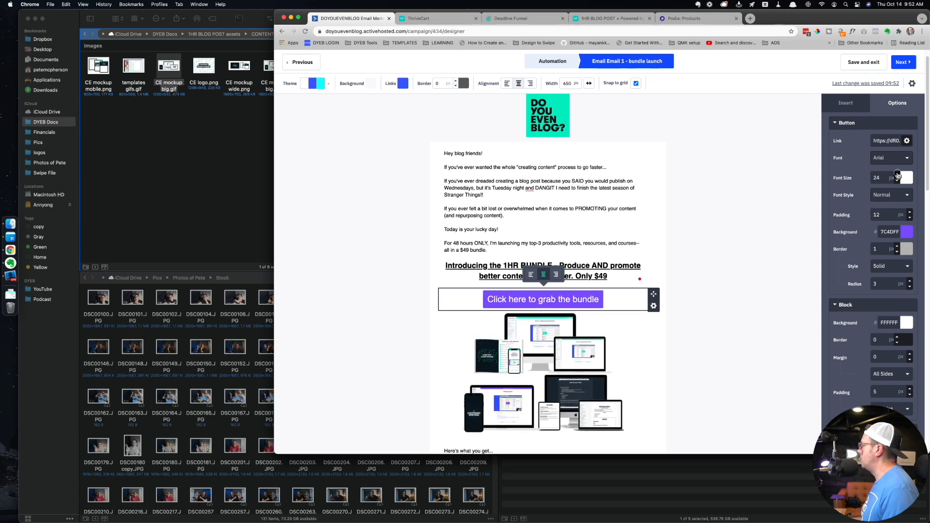
left_click(716, 314)
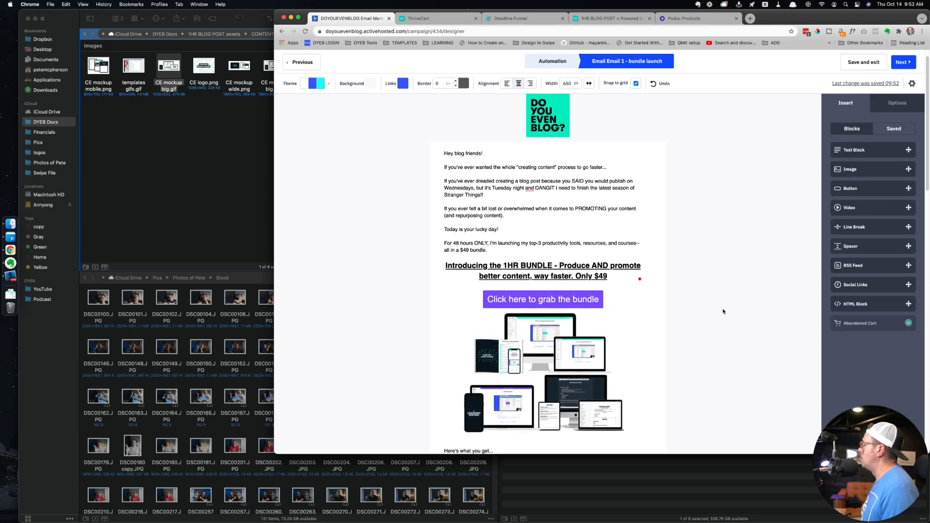
scroll(721, 312, "down", 2)
scroll(721, 311, "up", 2)
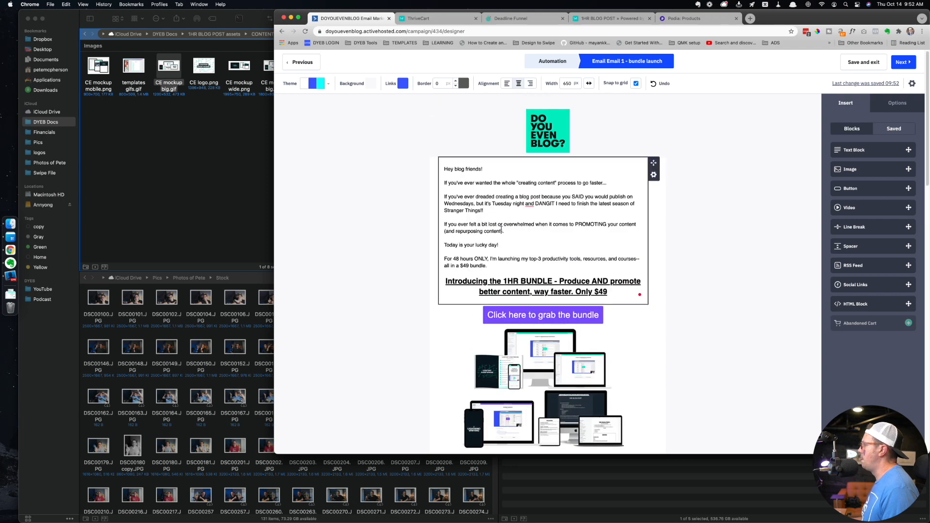
- Change the bundle button's background to red FF0000
left_click(515, 207)
scroll(388, 197, "down", 5)
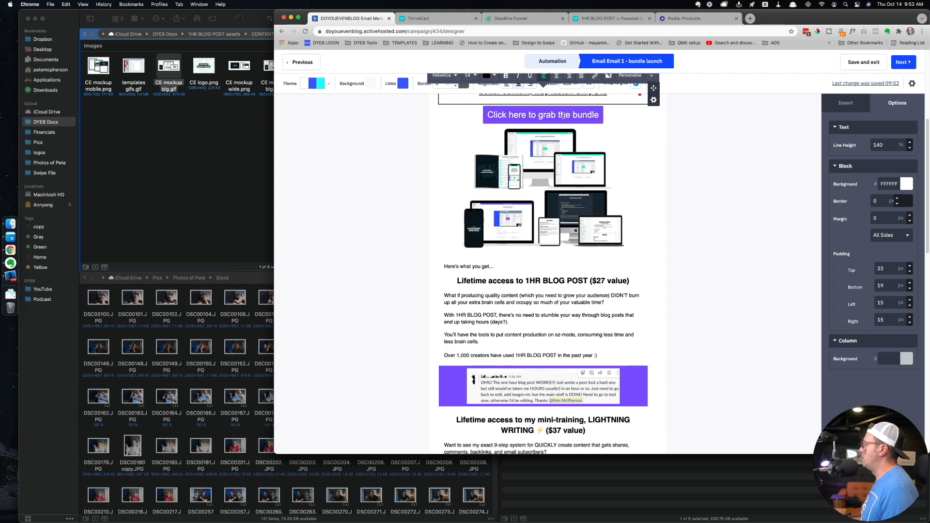
left_click(564, 116)
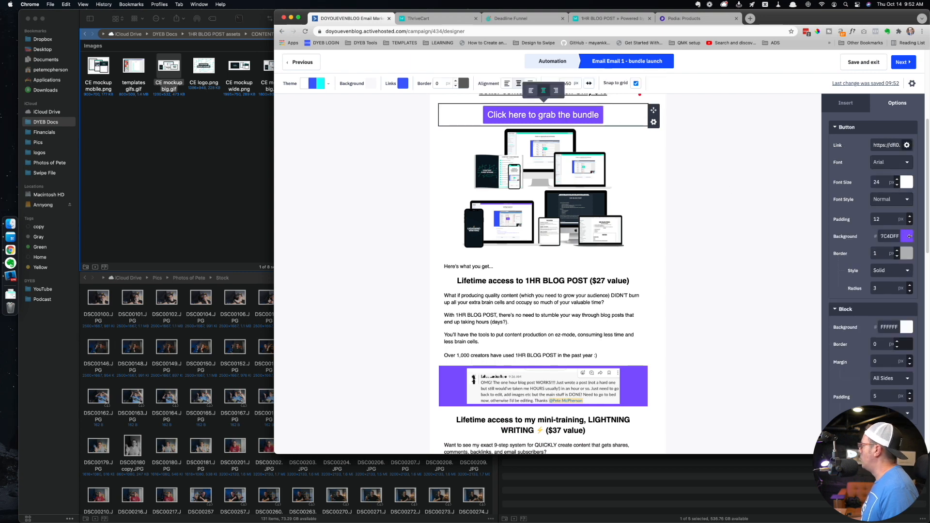
left_click(908, 237)
left_click(866, 317)
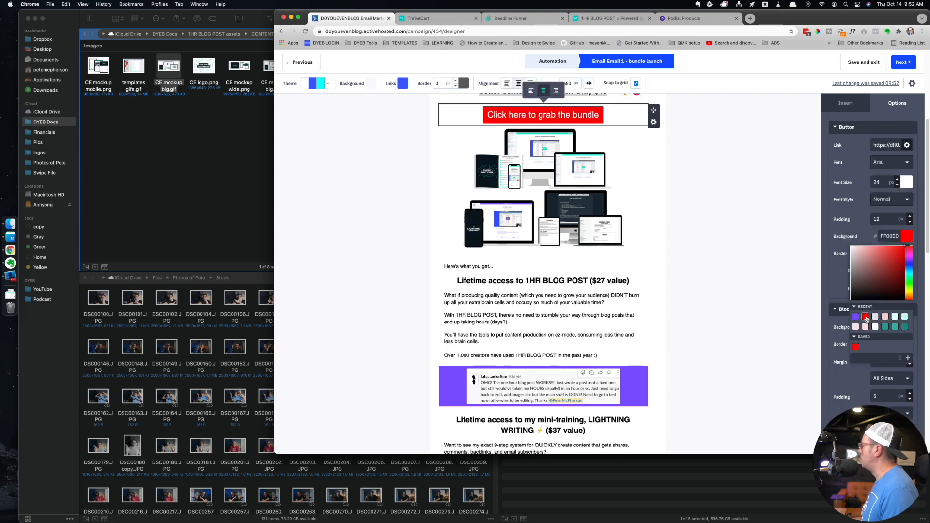
left_click(718, 225)
- Scroll through the finished email and continue to the Campaign Summary
scroll(718, 225, "up", 5)
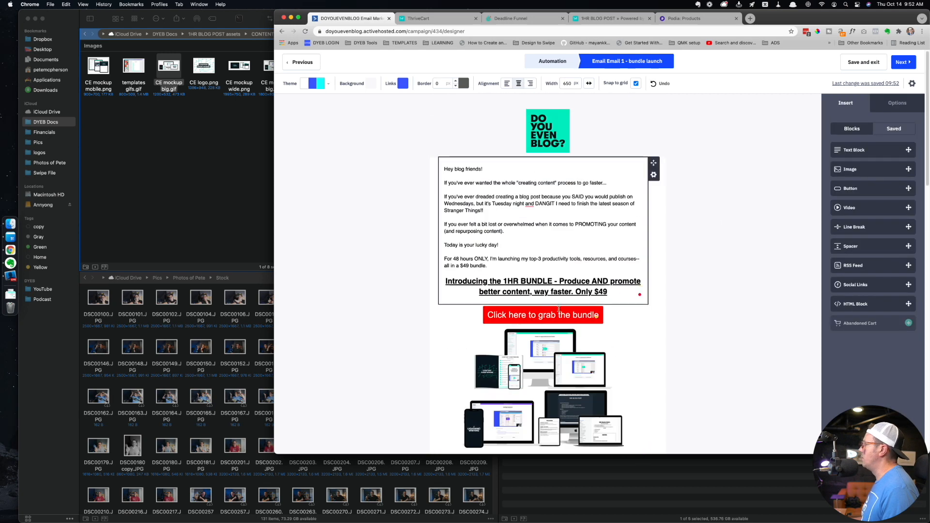
scroll(559, 309, "down", 5)
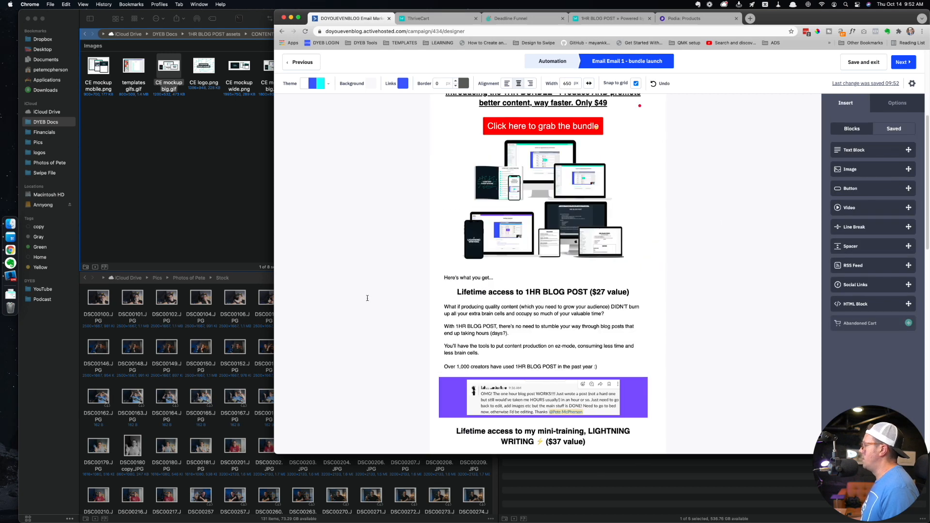
scroll(367, 298, "down", 3)
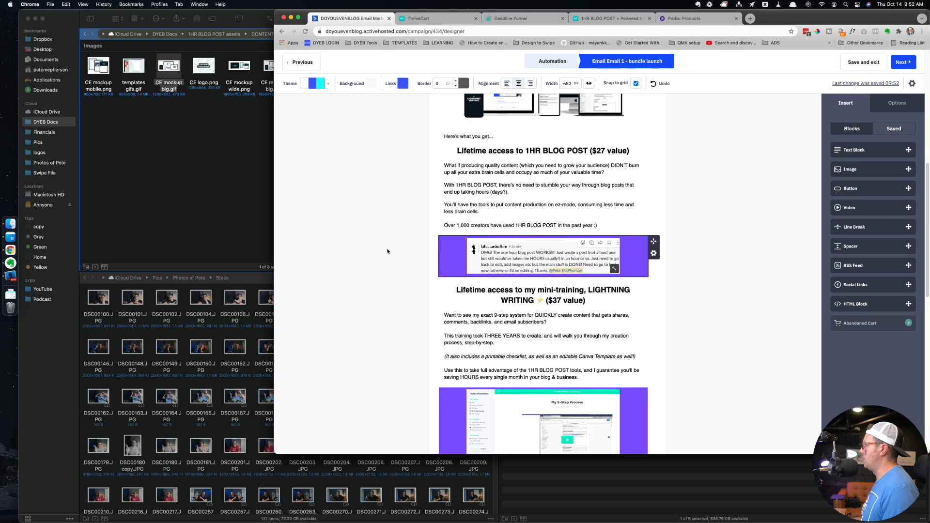
scroll(428, 228, "down", 5)
scroll(398, 219, "down", 5)
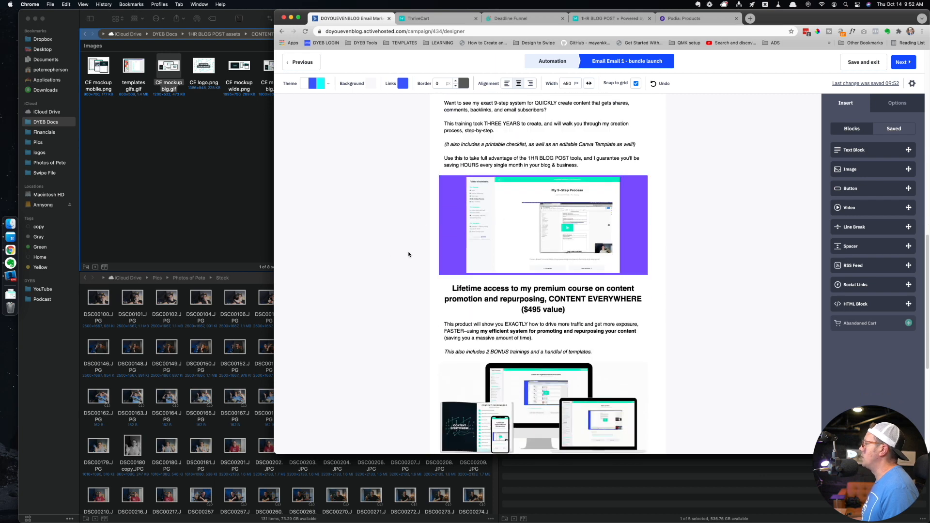
scroll(499, 309, "down", 3)
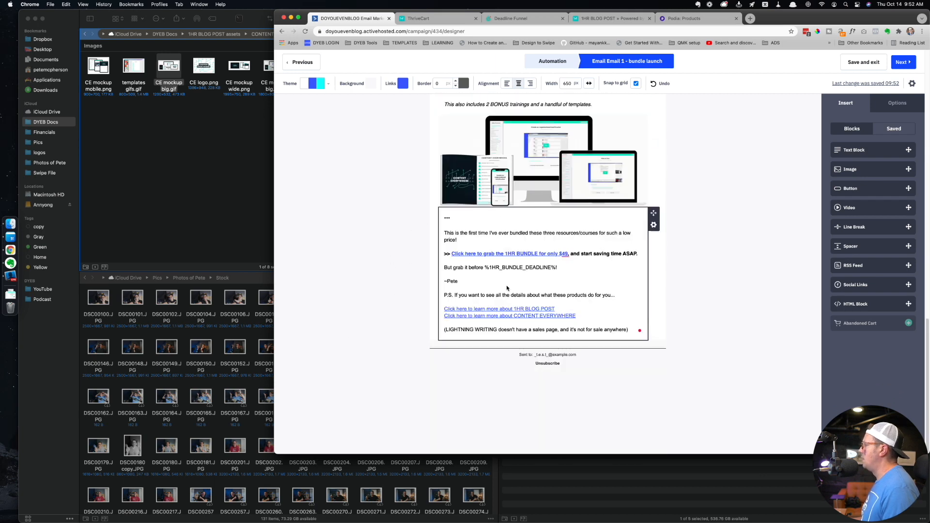
scroll(629, 242, "up", 15)
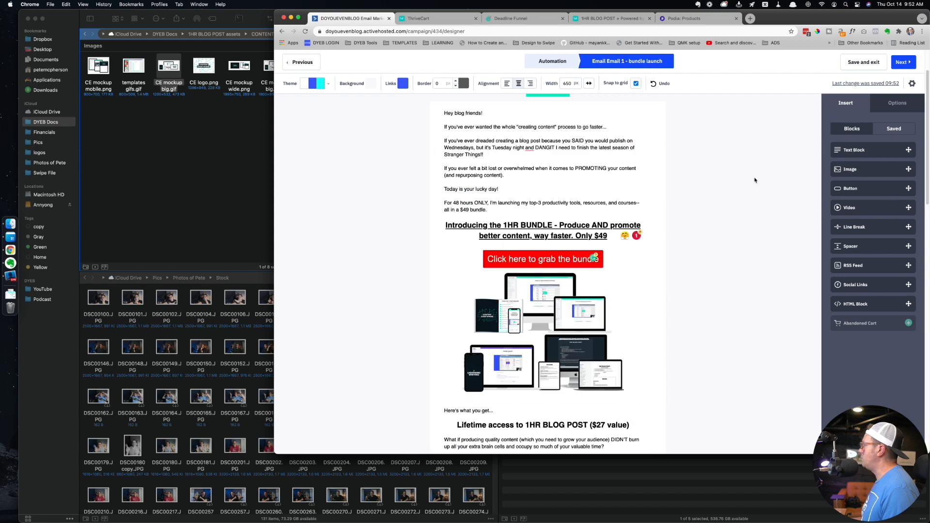
left_click(900, 62)
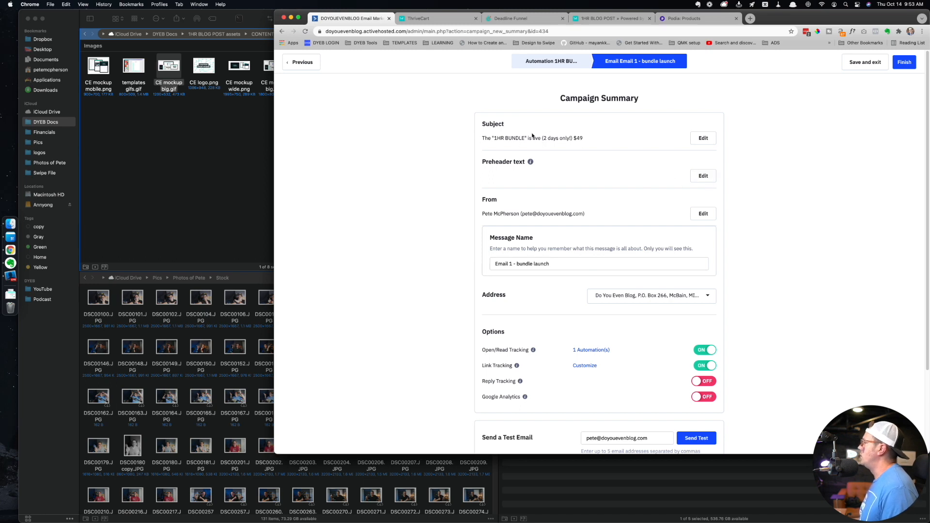
- Open the launch email's preheader text for editing from the Campaign Summary
left_click(702, 179)
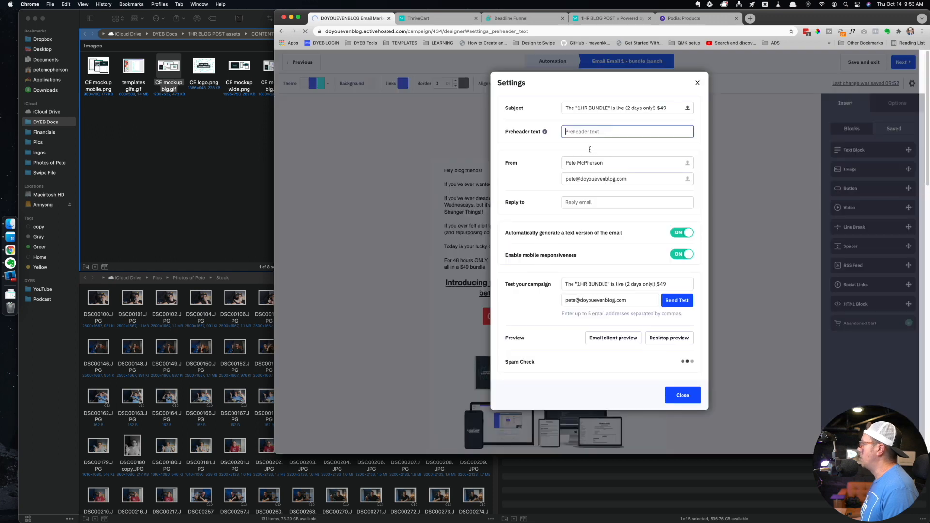
- Replace the draft preheader with 'My top 3 tools, resources, and courses--MASSIVE discount' and close settings
left_click(587, 134)
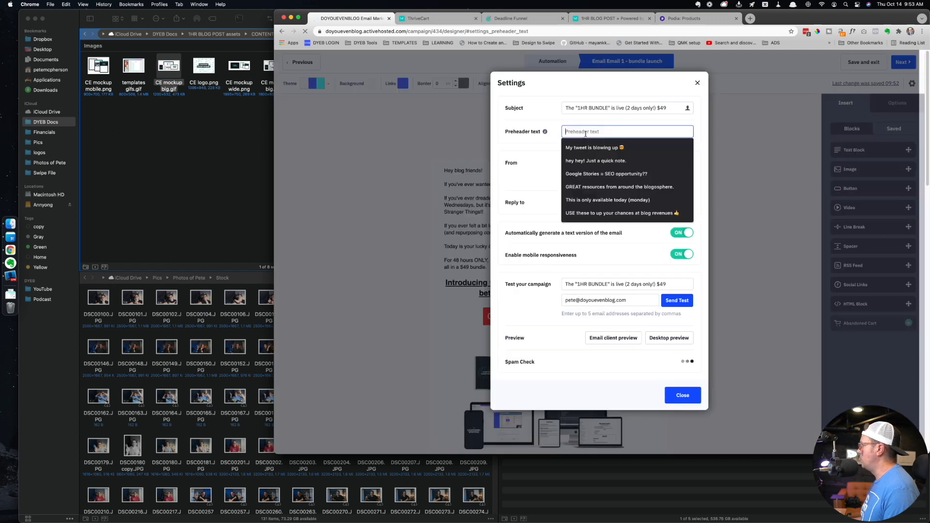
type("1HR BLOG POST, LIGHTNING WRITING,")
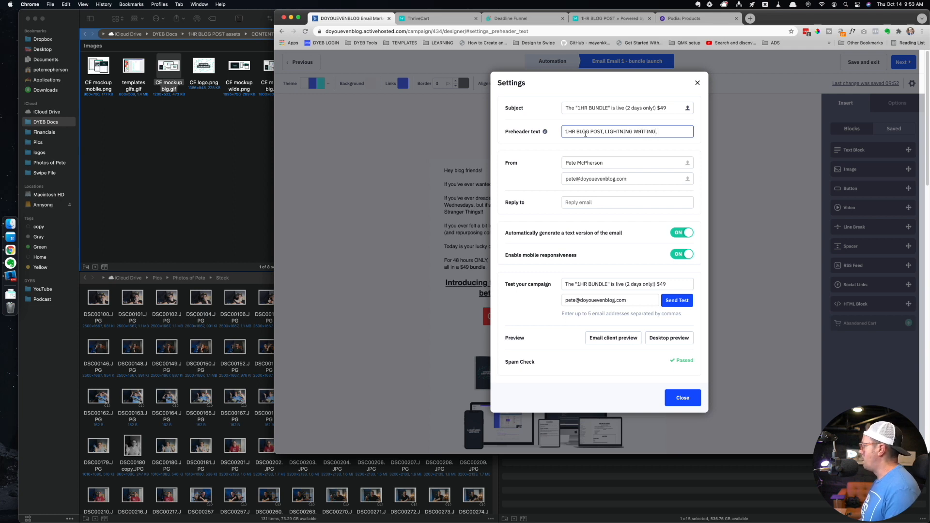
type("CONTENT EV")
key("super+a")
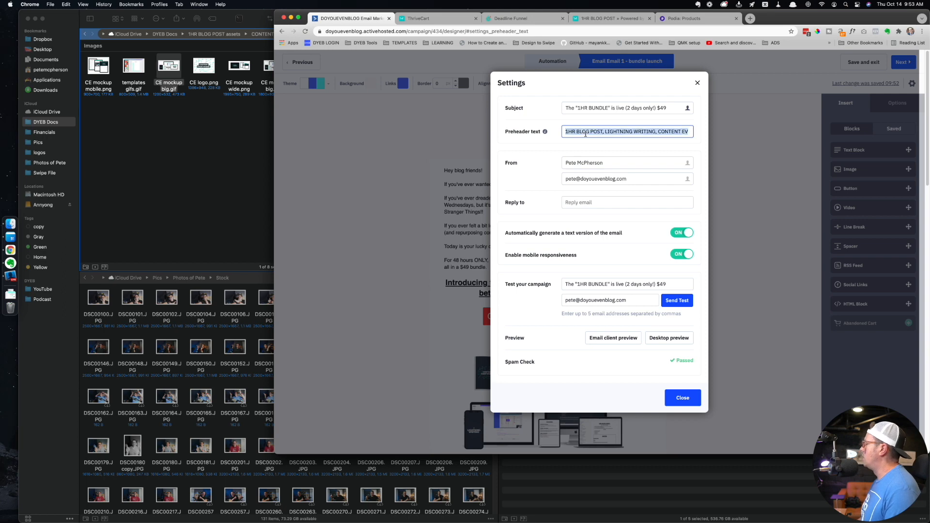
type("My top 3 to")
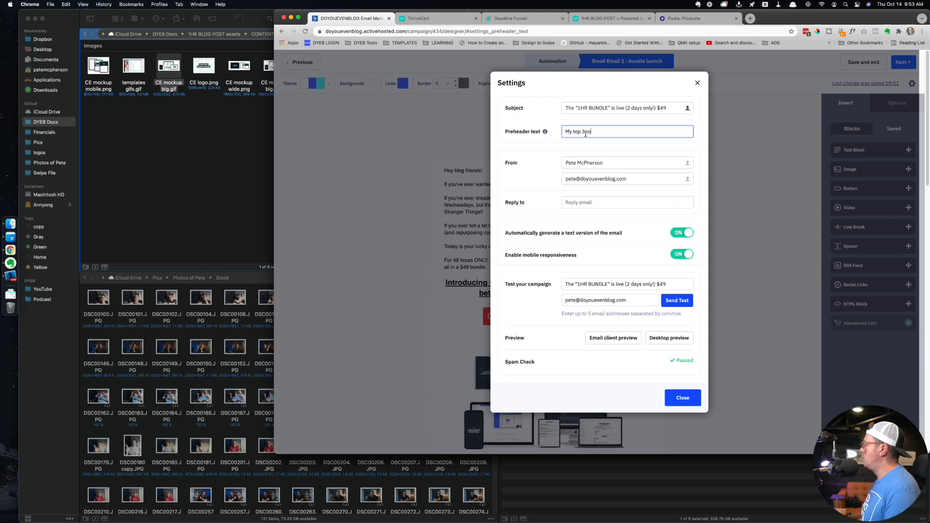
type("ols, resources, and ")
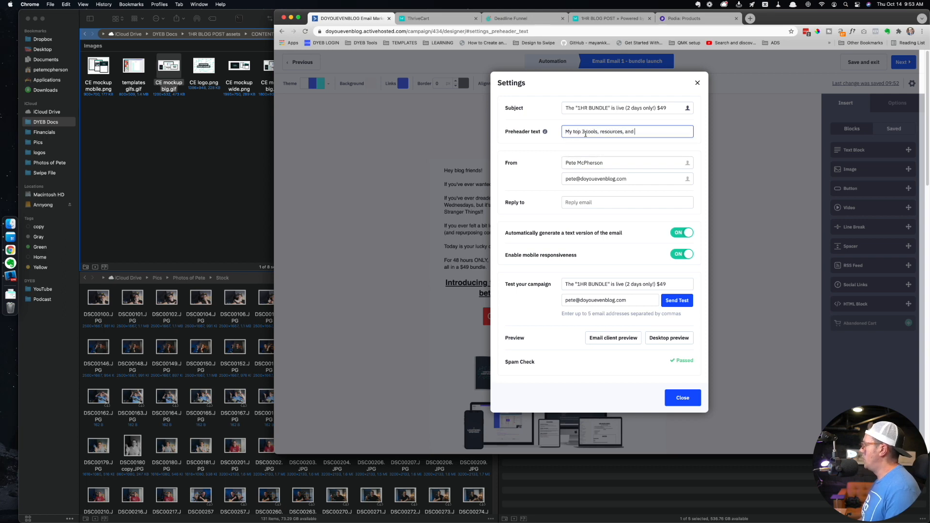
type("courses--MASSIVE")
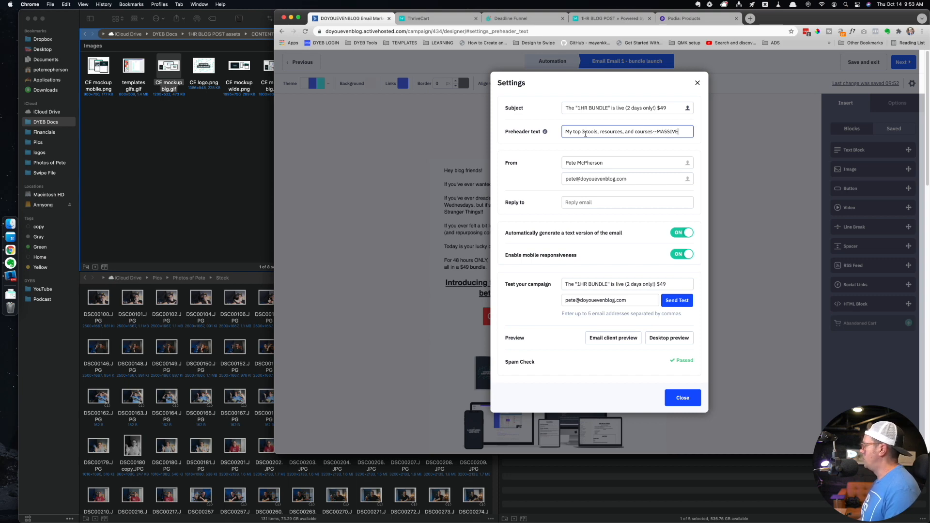
type(" discount")
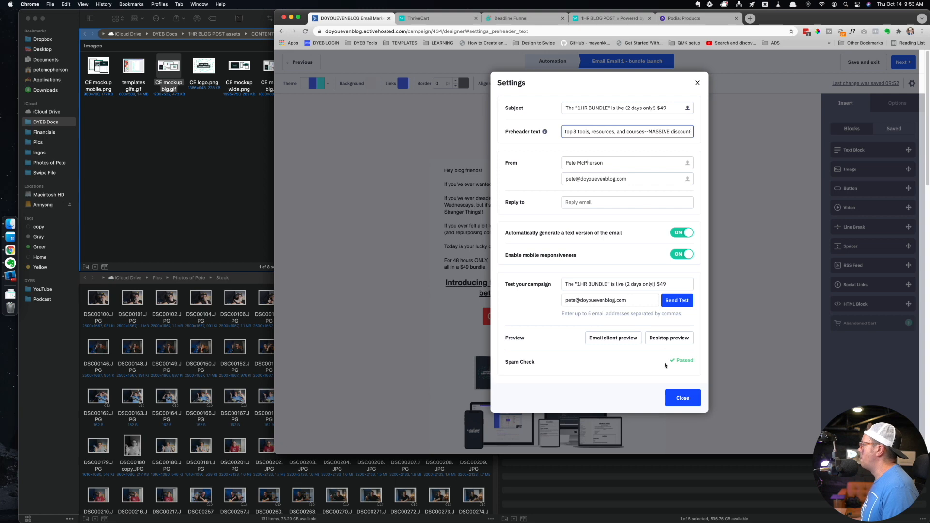
left_click(673, 399)
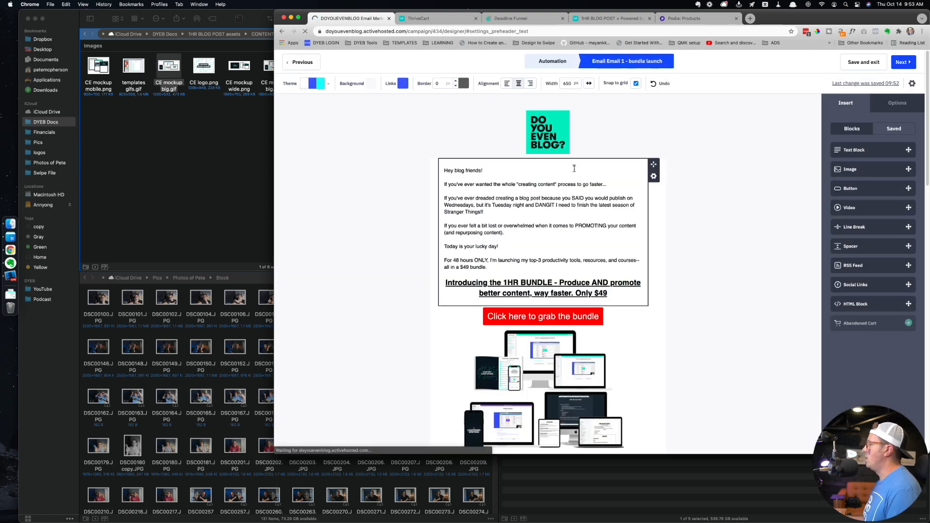
- Finish the 'Email 1 - bundle launch' campaign from its Campaign Summary page
left_click(417, 19)
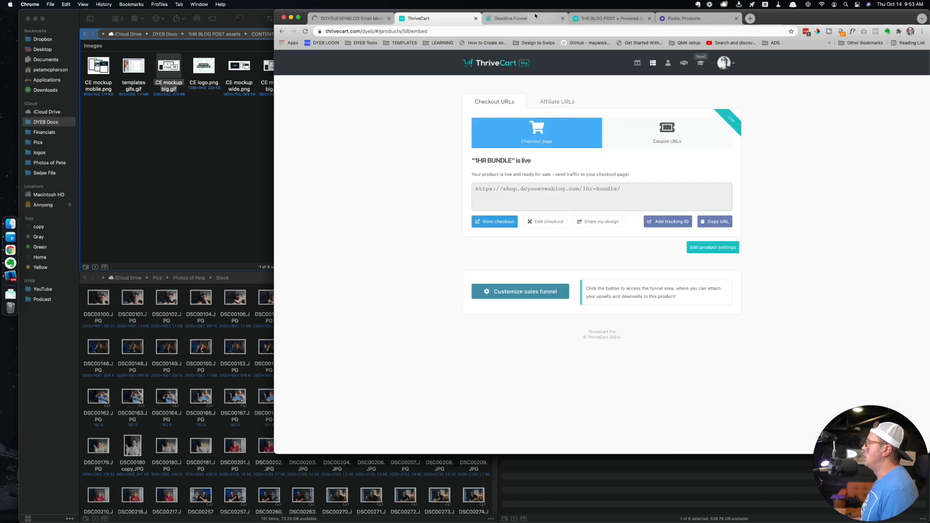
left_click(353, 19)
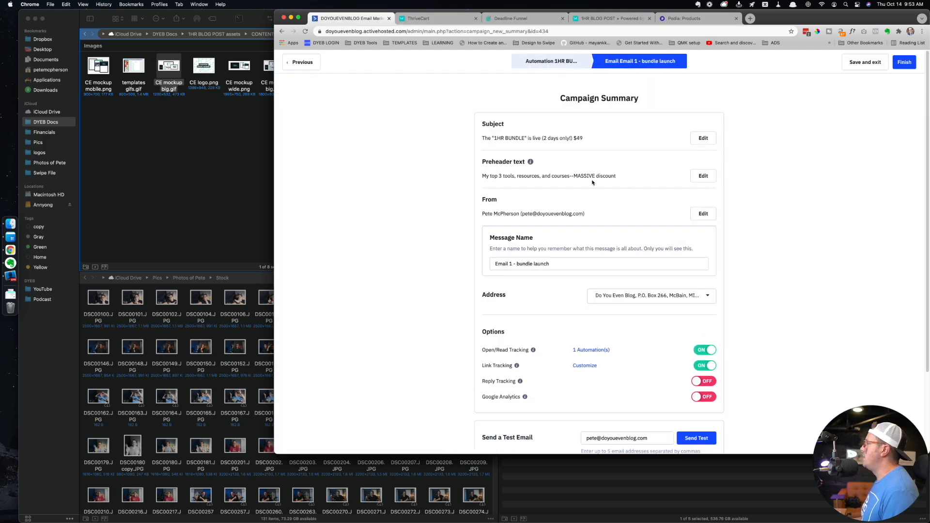
scroll(628, 187, "down", 3)
scroll(629, 185, "up", 3)
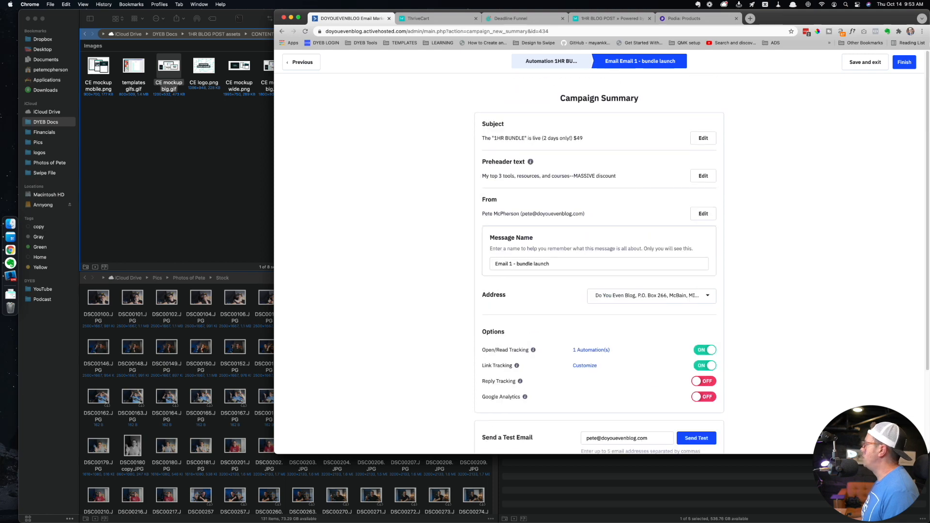
left_click(903, 64)
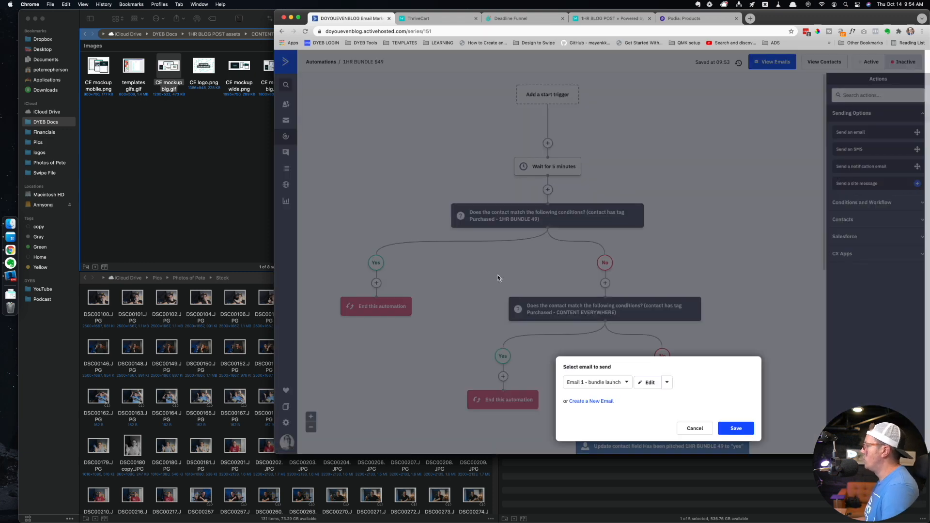
- Confirm Email 1 - bundle launch as the send email and add a 1-day wait after it
left_click(734, 428)
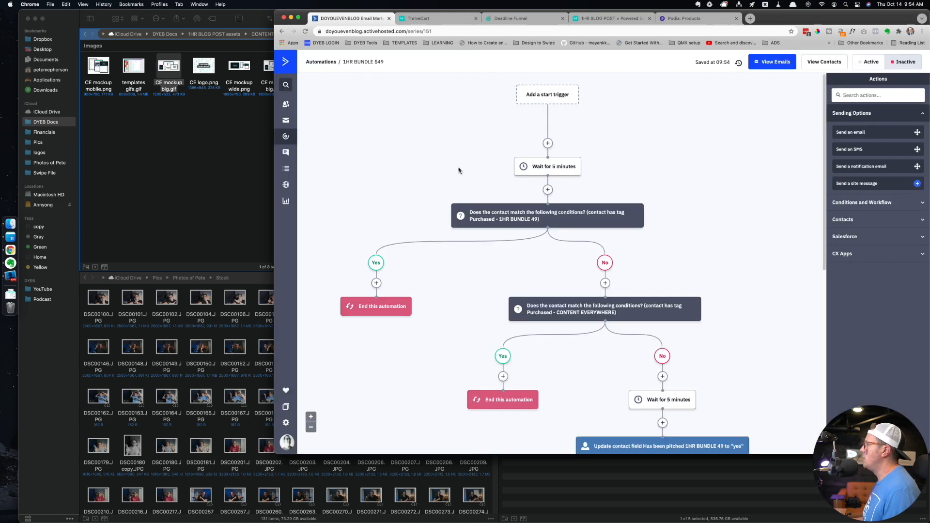
scroll(455, 179, "down", 6)
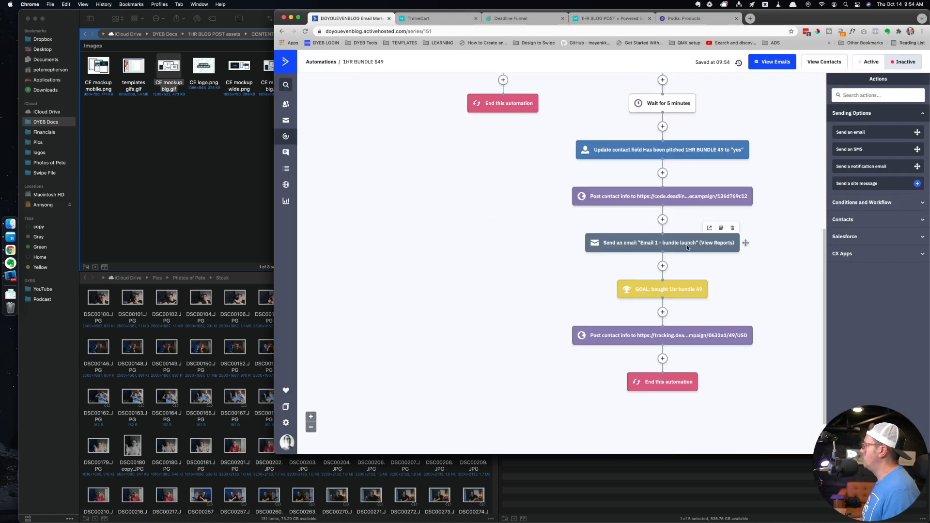
left_click(662, 266)
left_click(503, 126)
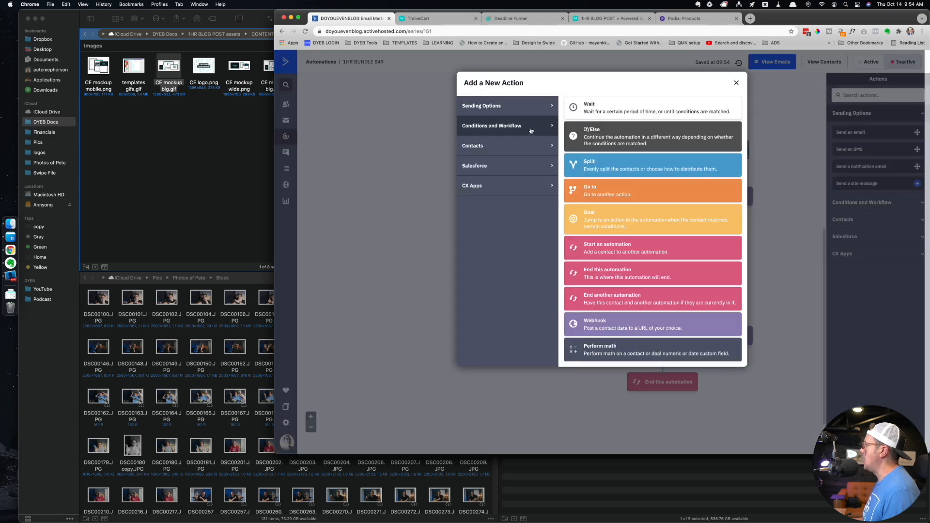
left_click(604, 116)
left_click(630, 260)
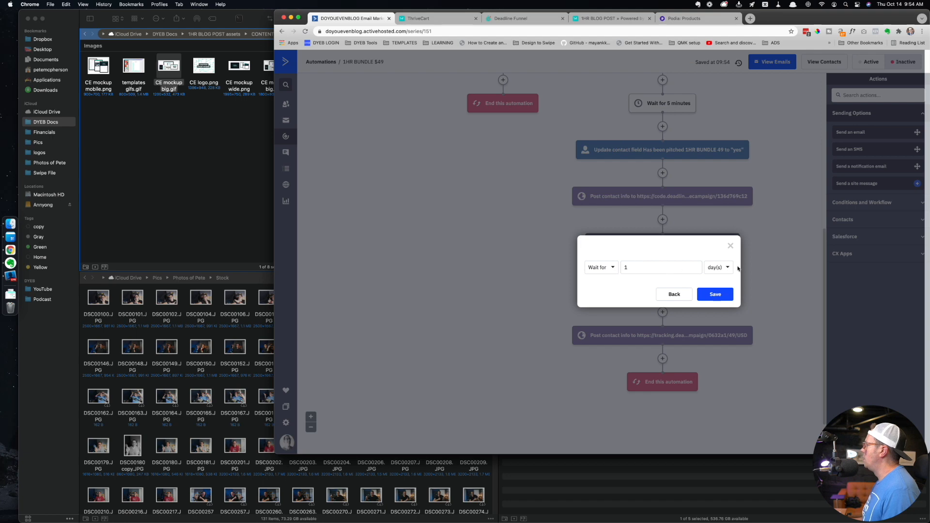
left_click(715, 294)
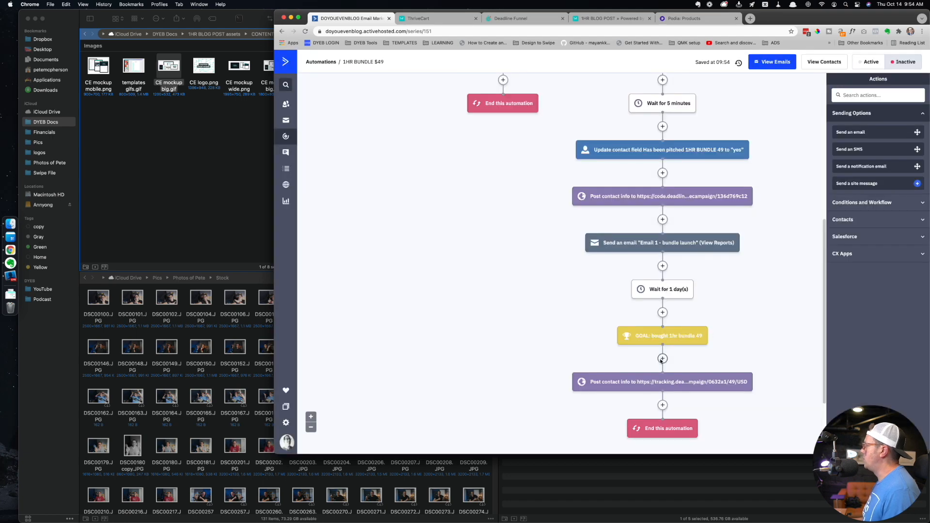
- Add an 8-hour wait after the 1-day wait
left_click(662, 313)
left_click(615, 100)
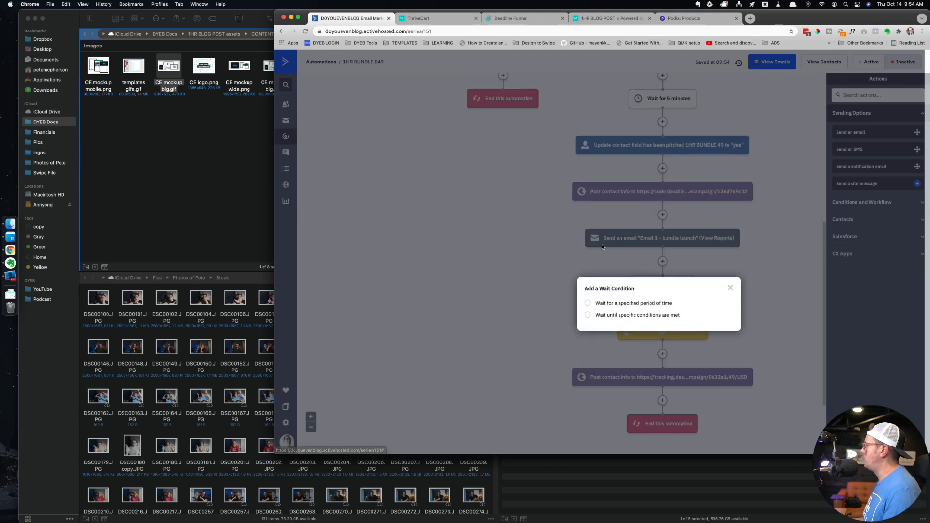
left_click(633, 305)
left_click_drag(643, 312, 594, 309)
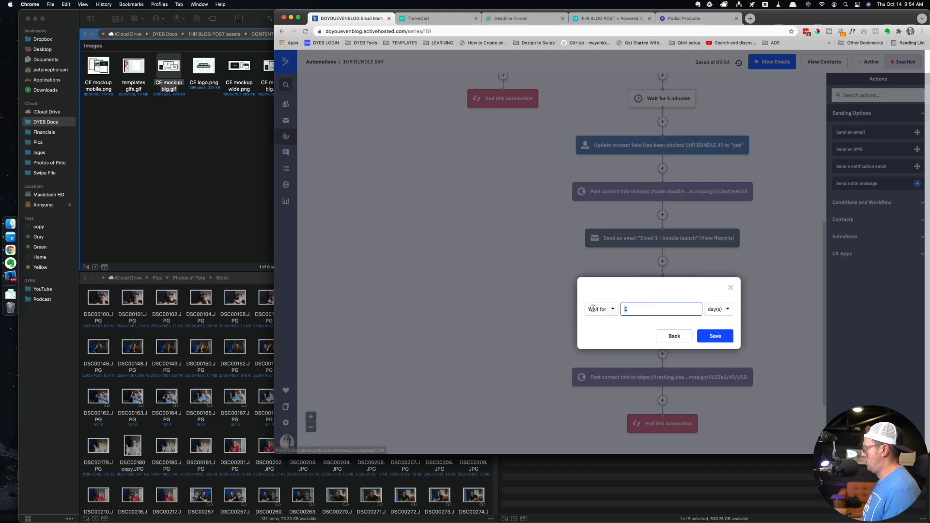
type("6")
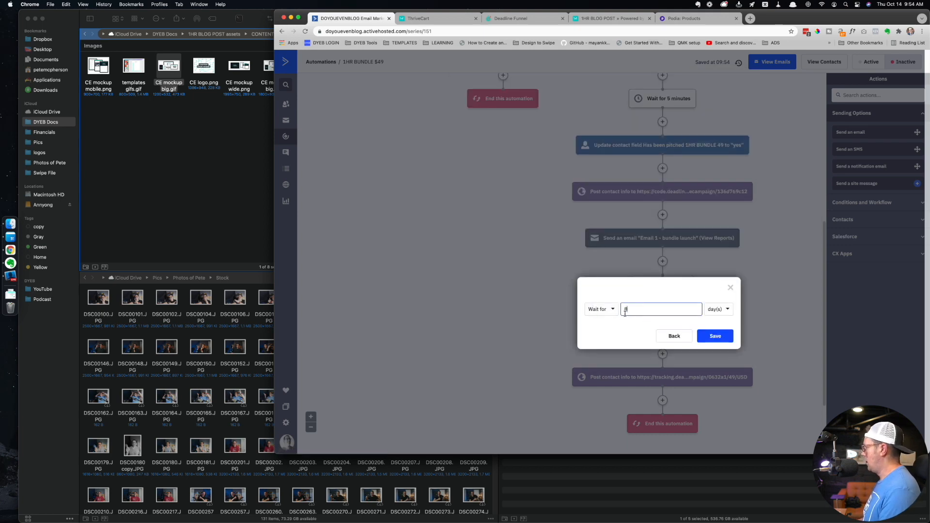
left_click(724, 309)
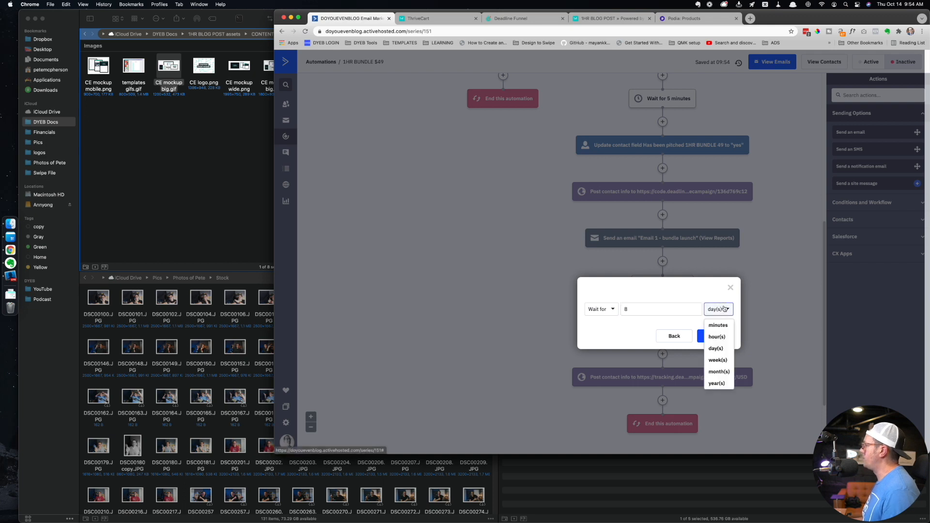
left_click(718, 337)
left_click(716, 337)
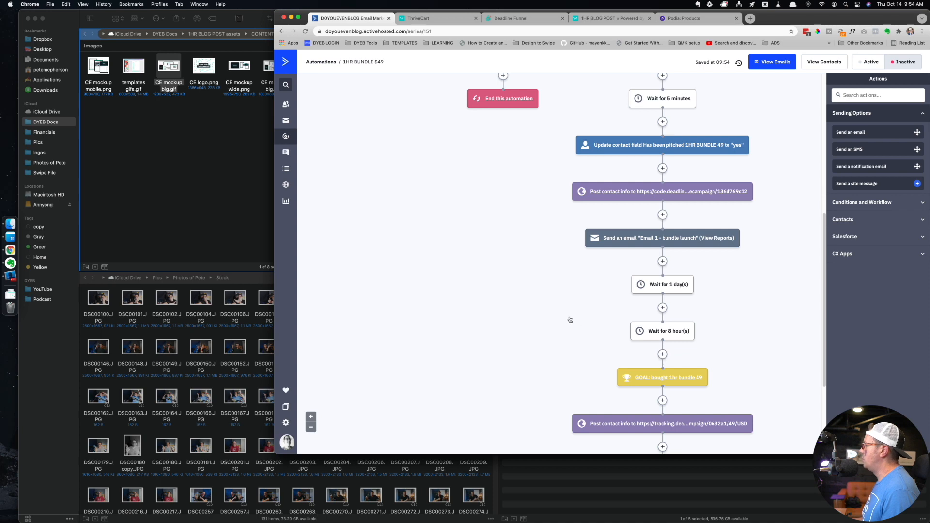
- Add a 4-day wait right before the goal
scroll(568, 318, "down", 3)
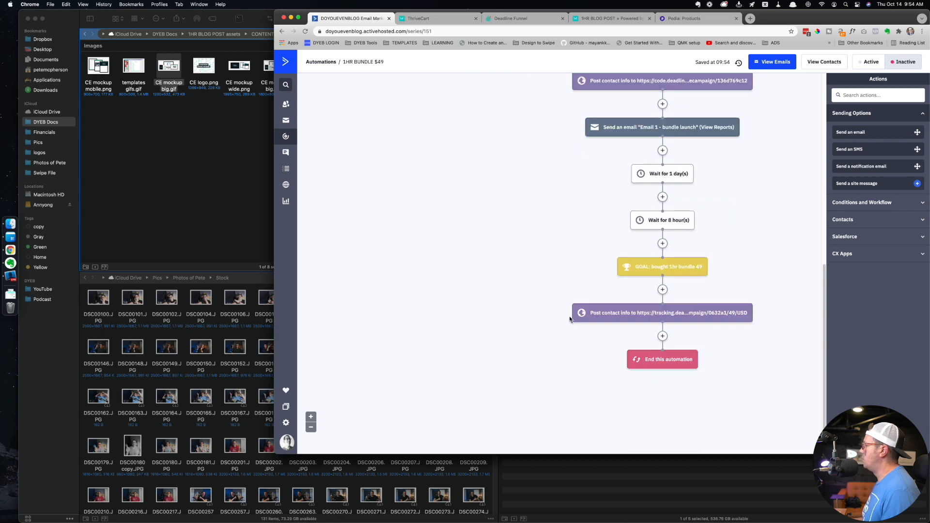
left_click(662, 244)
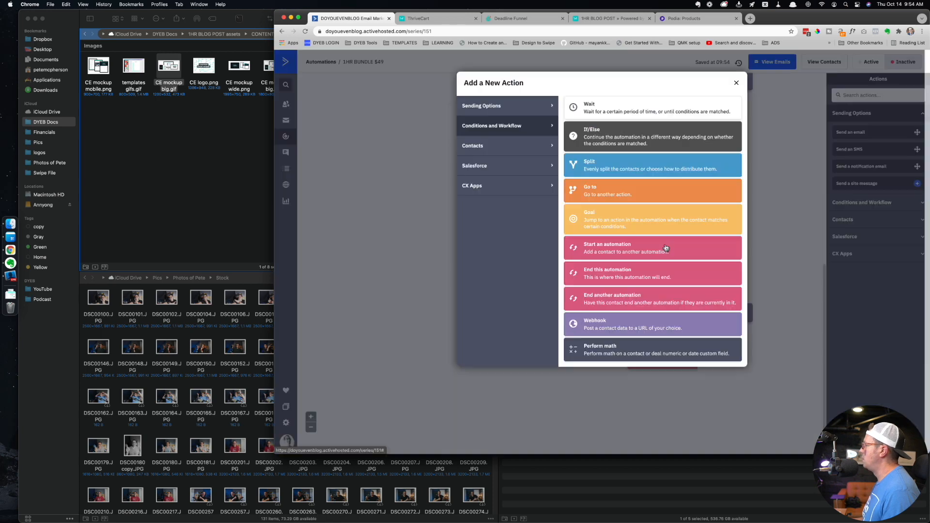
left_click(651, 116)
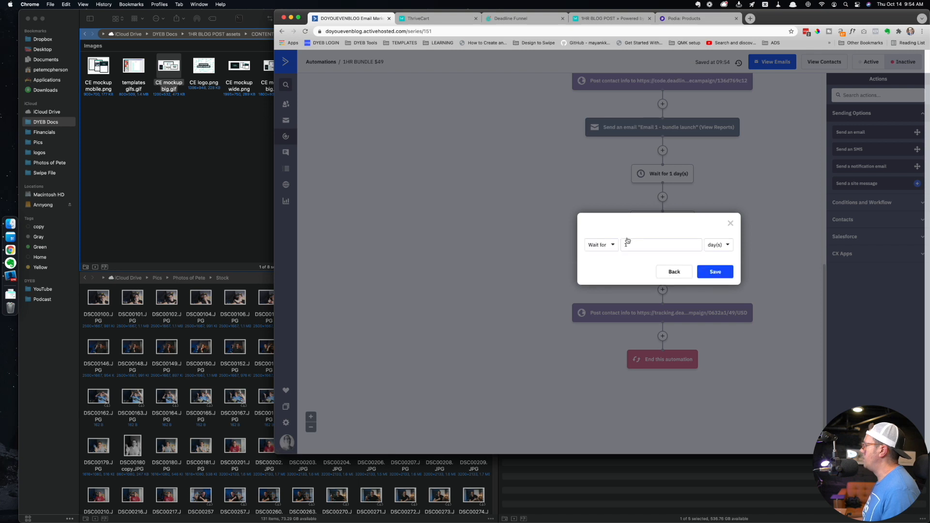
double_click(659, 247)
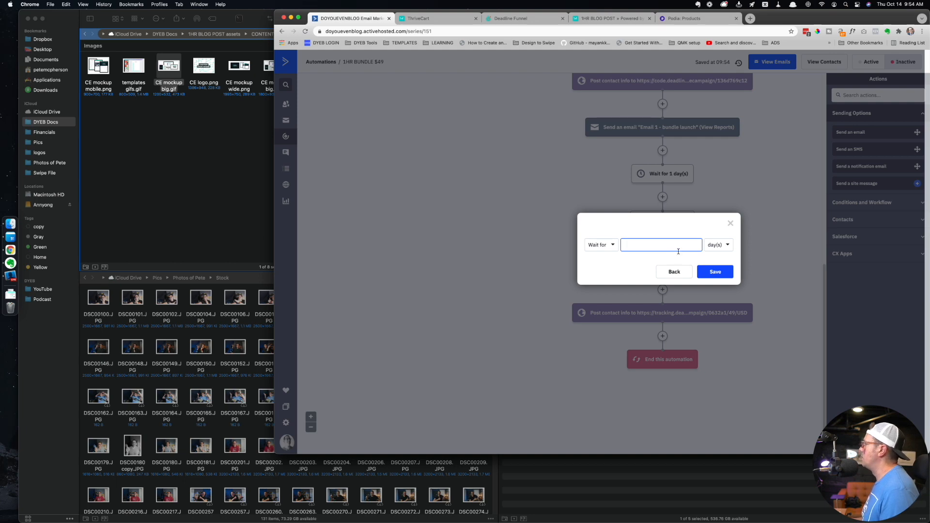
type("4")
left_click(721, 274)
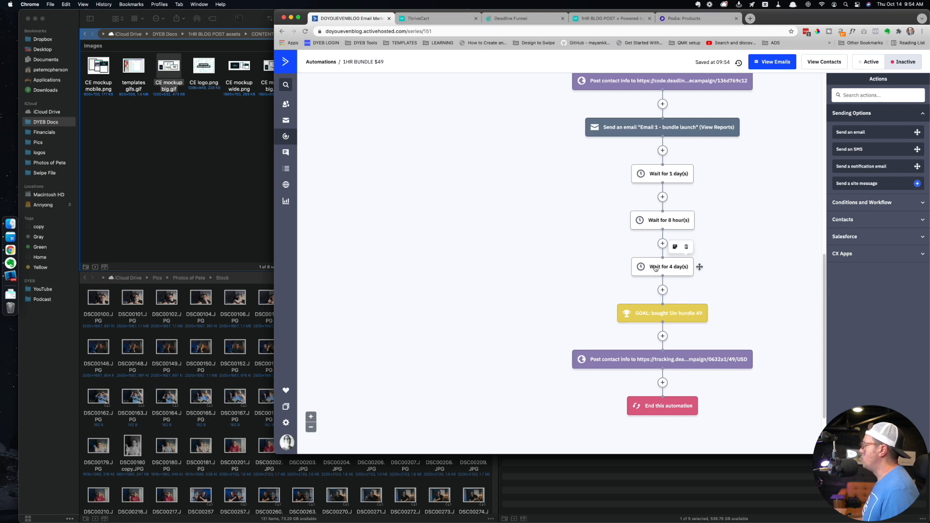
- Set the 1HR BUNDLE $49 automation to Active and reload the page
scroll(654, 270, "up", 1)
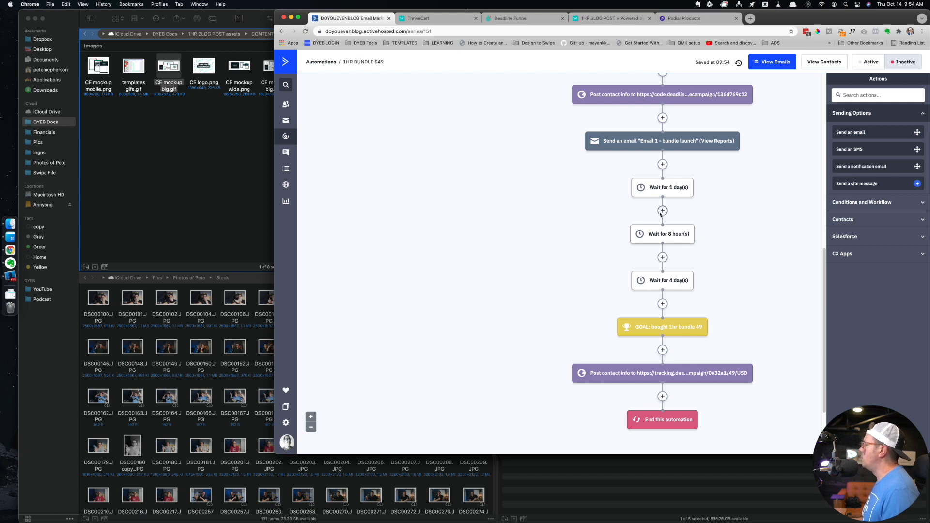
scroll(687, 258, "up", 5)
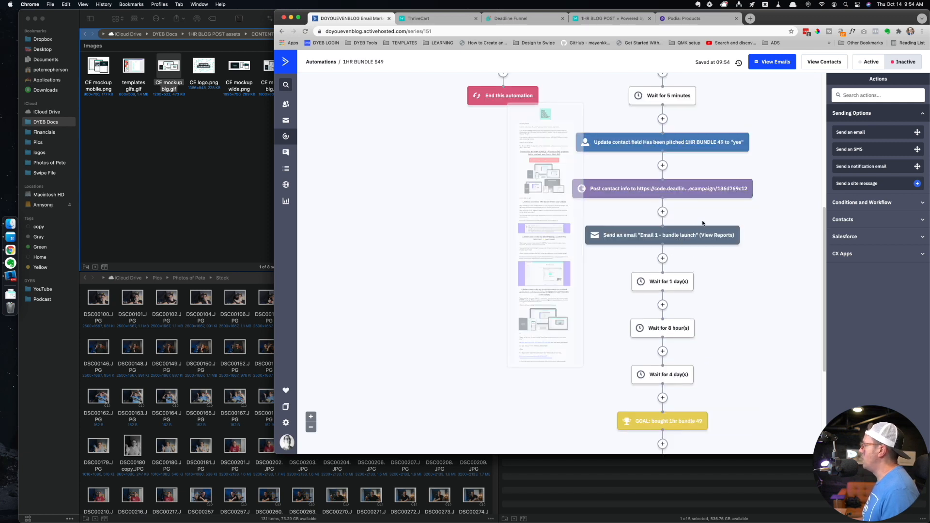
left_click(869, 62)
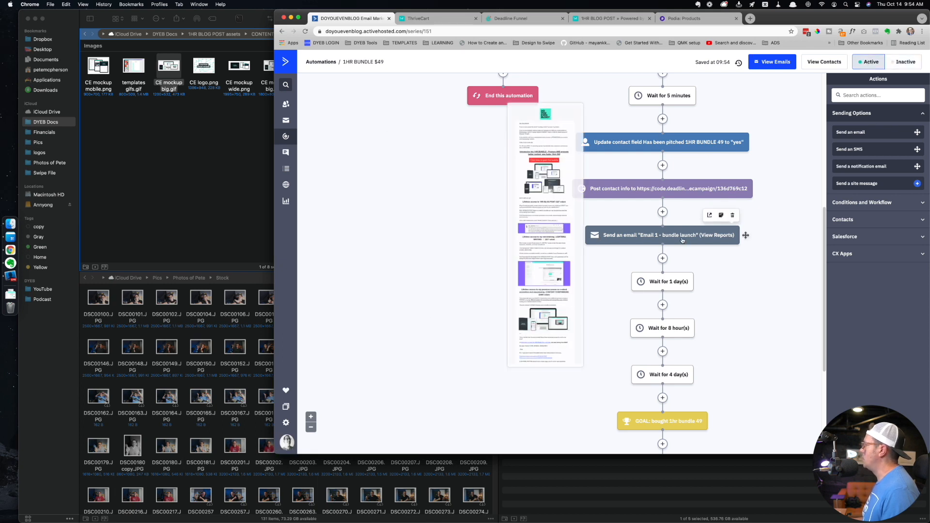
key("super+r")
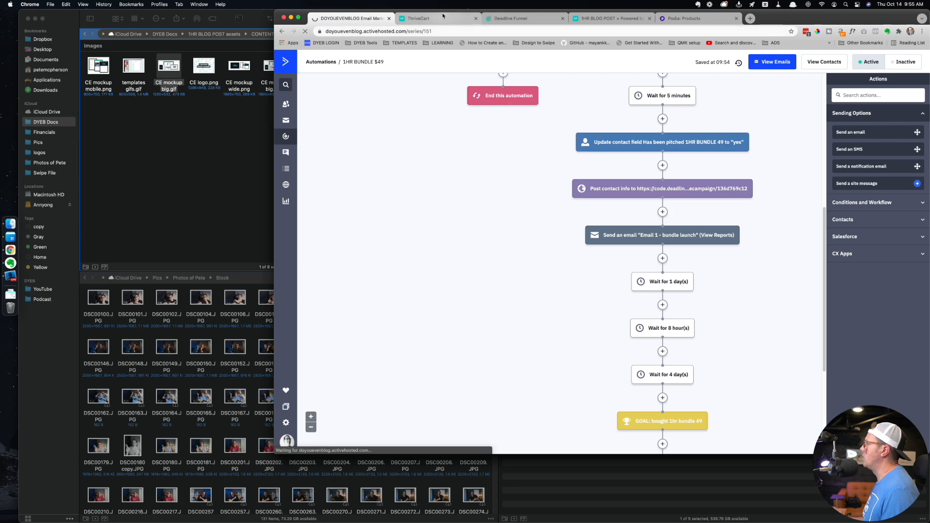
left_click(444, 17)
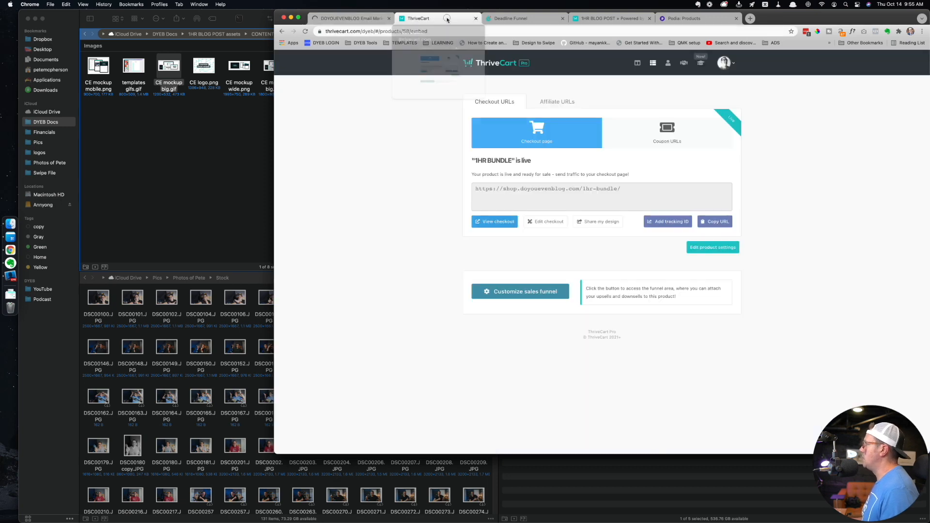
- Centre and copy the Deadline Funnel email timer's HTML code
left_click(513, 18)
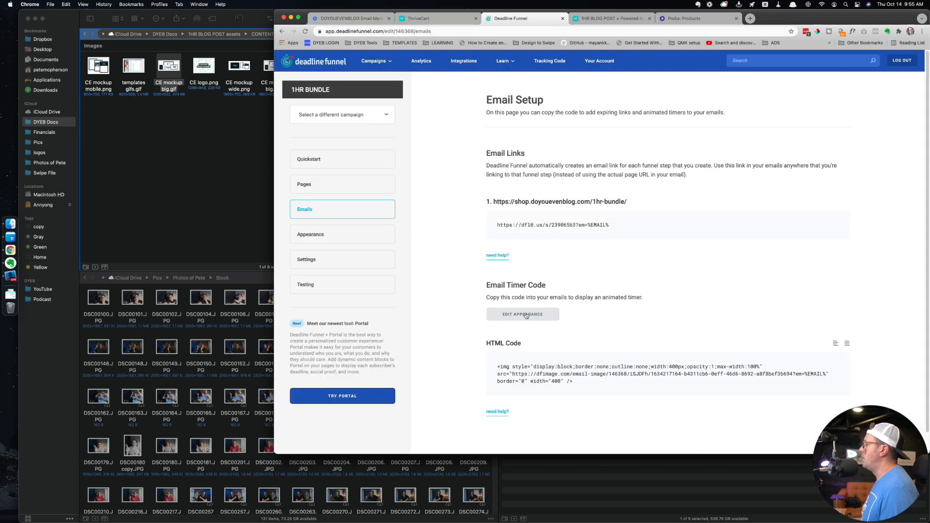
left_click(847, 344)
left_click(559, 375)
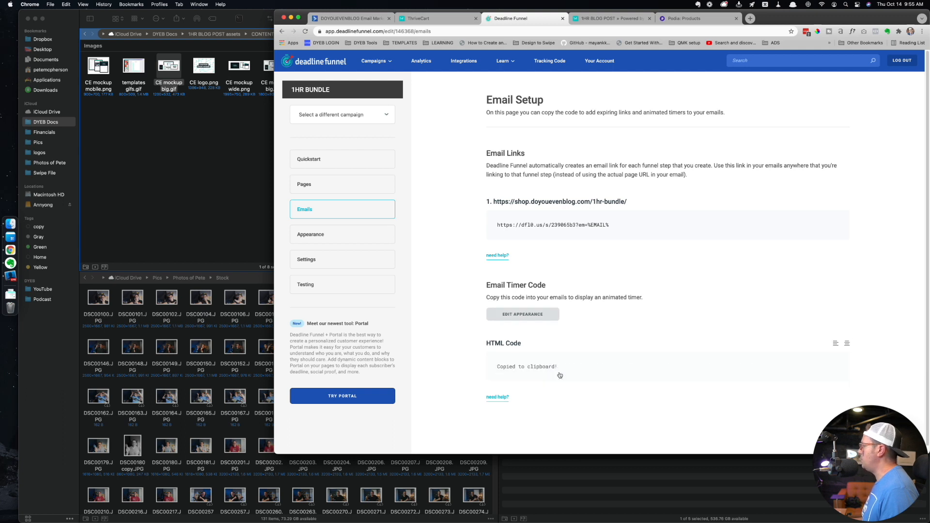
- Switch the campaign's appearance settings to the email timer and save a timer template
left_click(321, 235)
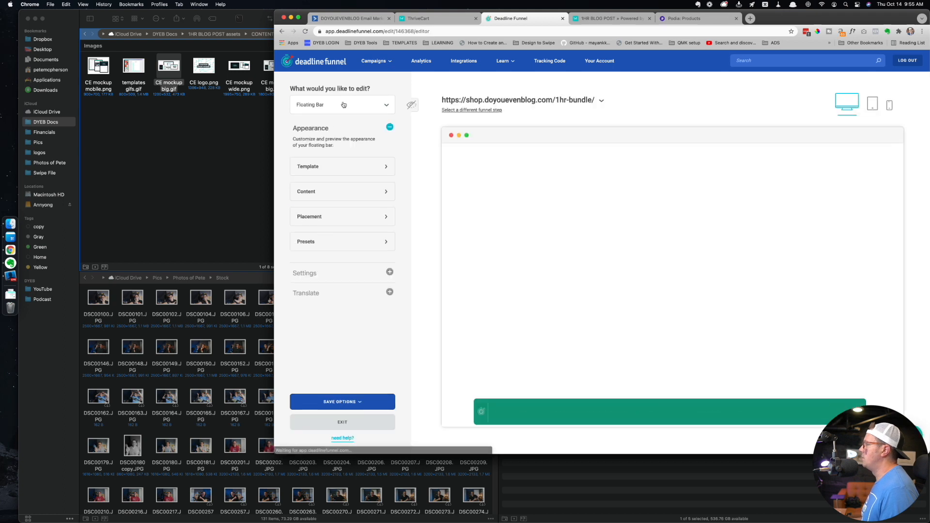
left_click(342, 108)
left_click(323, 162)
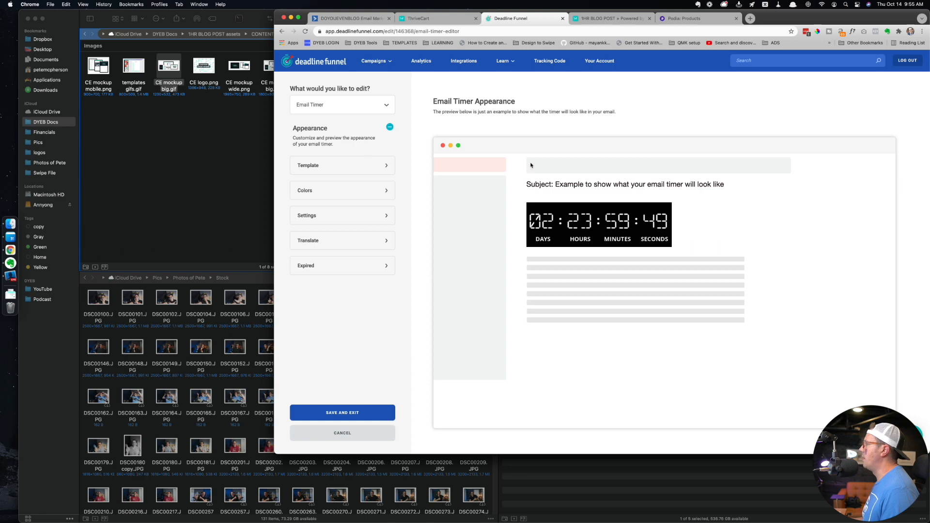
left_click(370, 166)
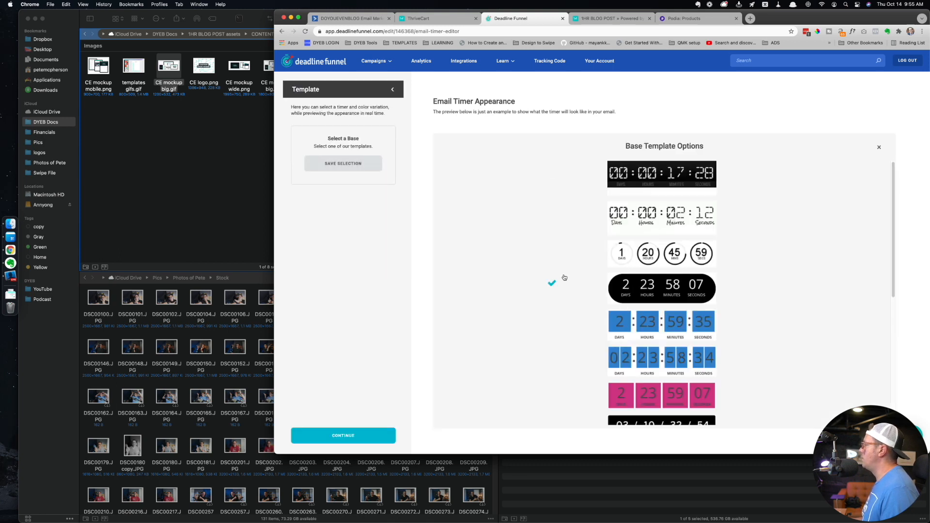
scroll(574, 302, "down", 5)
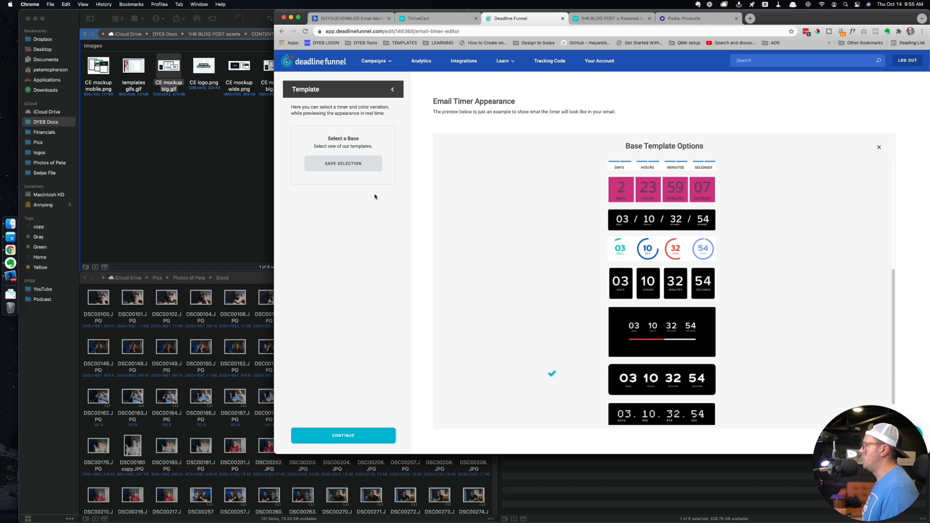
left_click(356, 166)
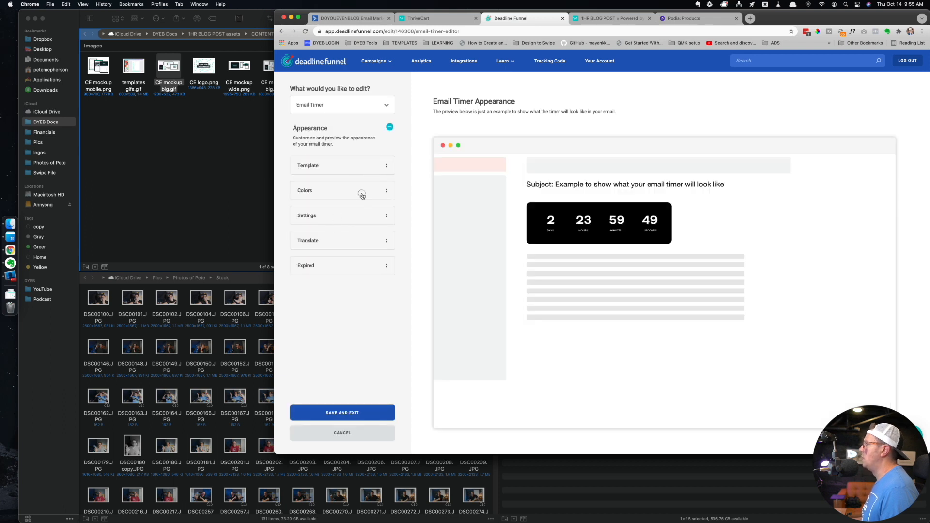
- Set the timer box colour to FE0508, save the design, and copy the centred HTML code
left_click(362, 195)
double_click(373, 187)
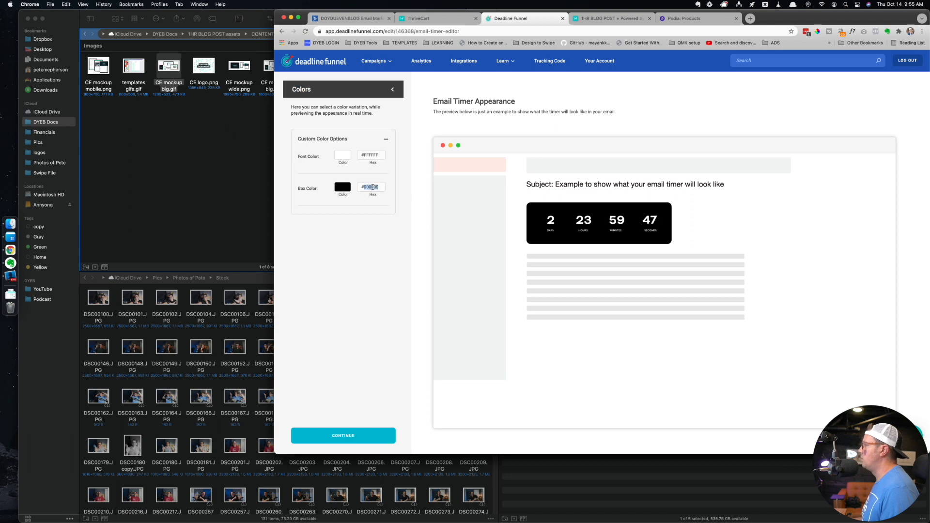
type("FE0508")
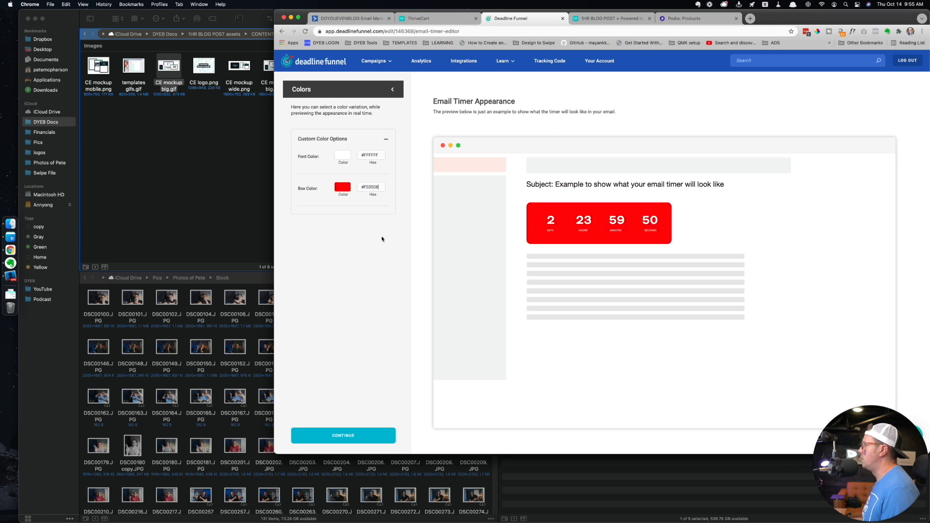
left_click(354, 435)
left_click(340, 413)
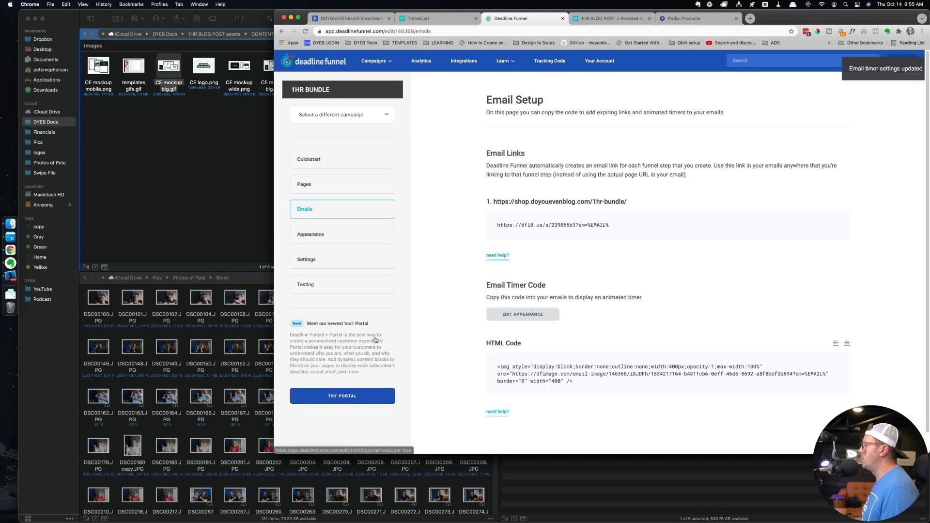
left_click(846, 343)
left_click(589, 366)
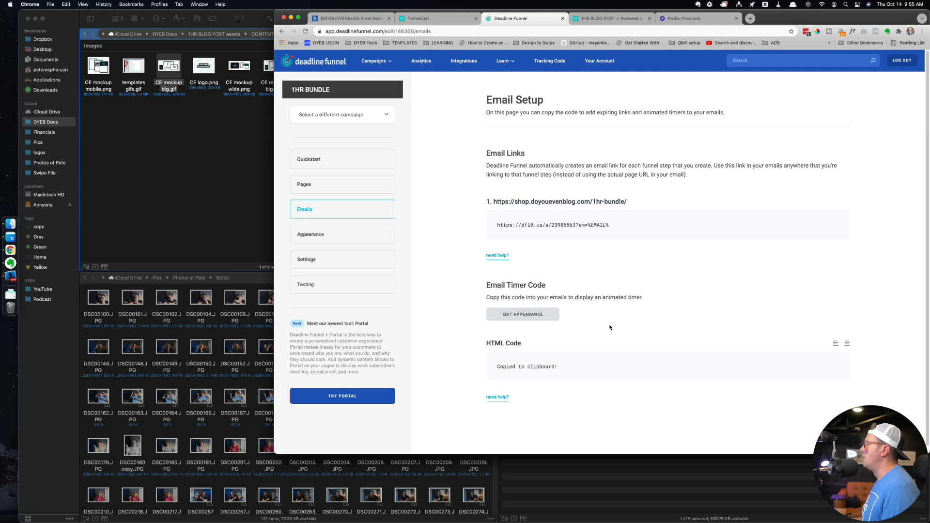
key("super+1")
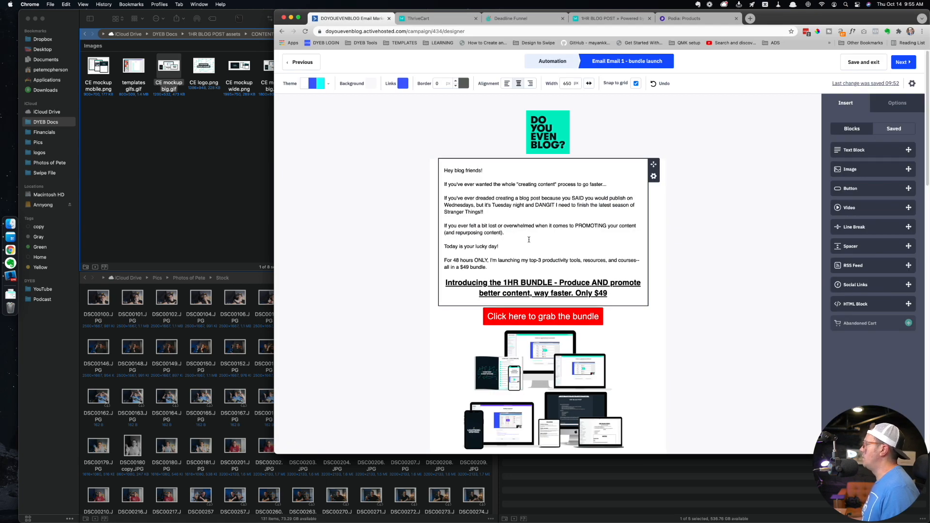
- Add an HTML block under the mockup image containing the pasted timer code
scroll(528, 238, "down", 15)
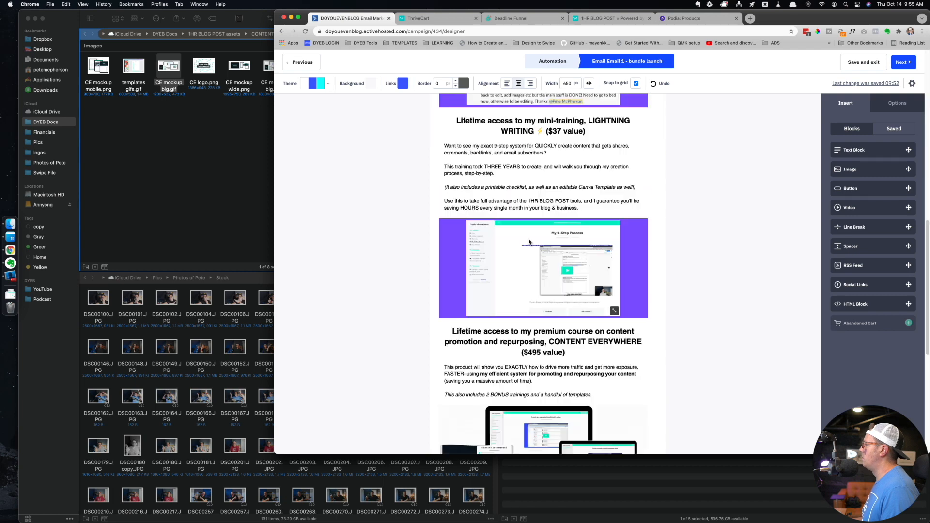
scroll(513, 361, "down", 5)
scroll(546, 244, "up", 3)
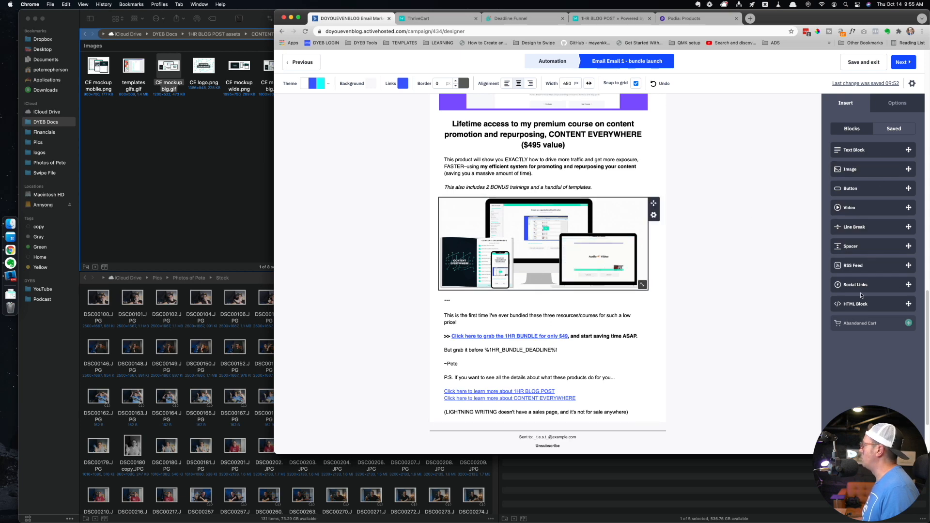
left_click_drag(862, 308, 560, 300)
left_click(546, 307)
key("super+v")
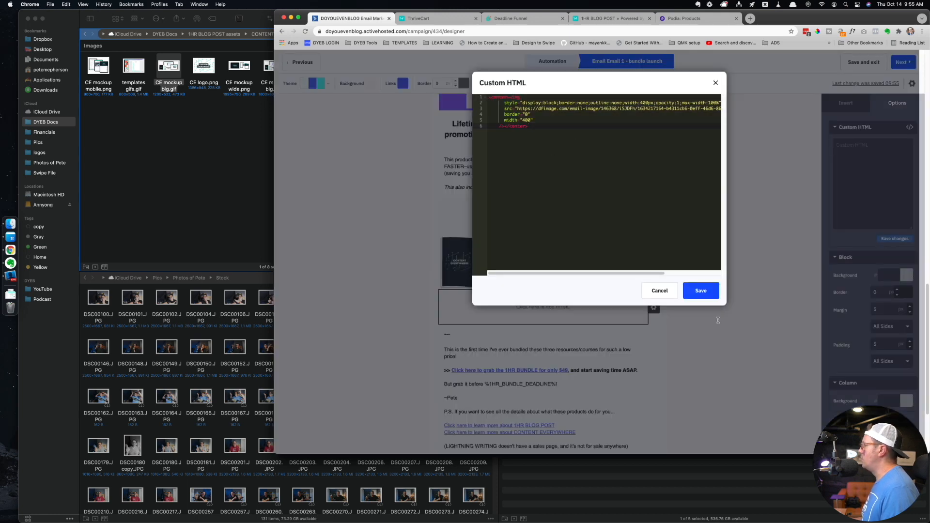
left_click(700, 291)
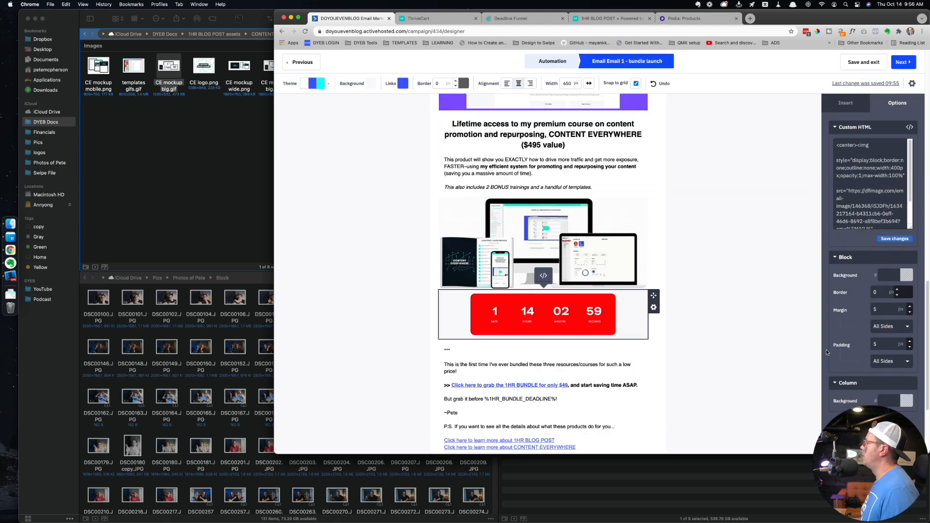
- Give the timer block a FFFFFF background and remove empty lines in the text below
left_click(893, 274)
type("FFFFFF")
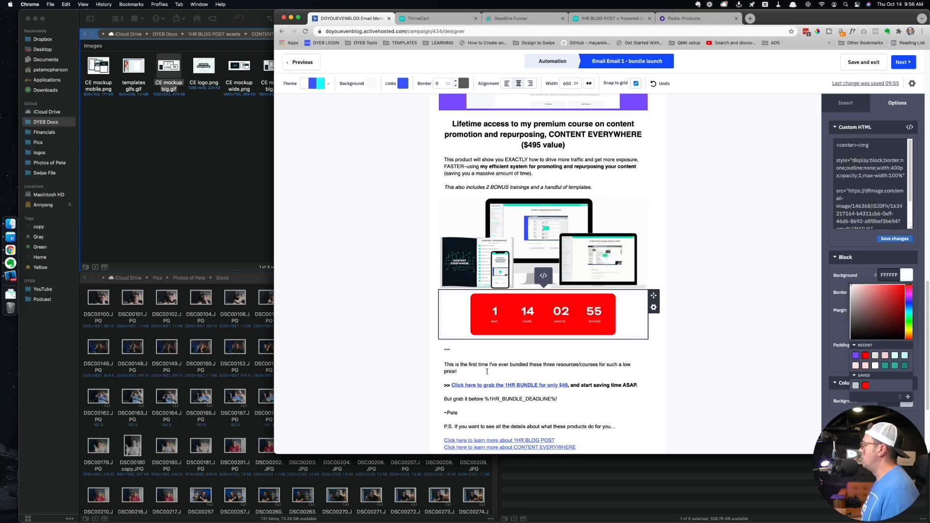
left_click(463, 354)
key("BackSpace")
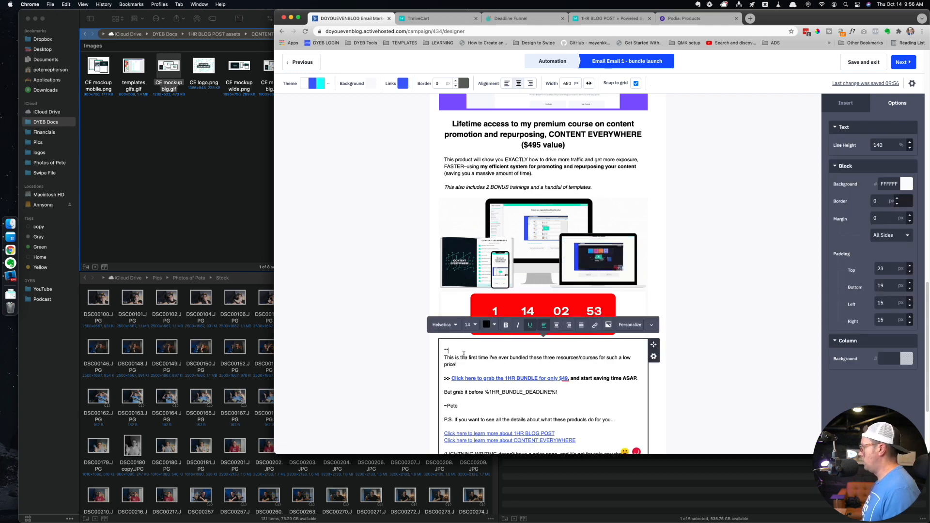
key("BackSpace")
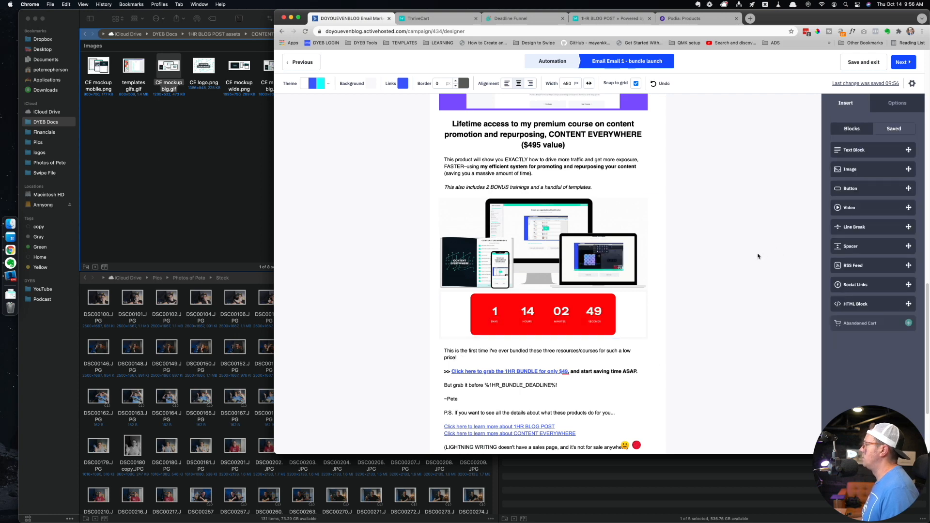
- Reduce the countdown block's margin to 0 and add a spacer above the timer
scroll(347, 286, "down", 3)
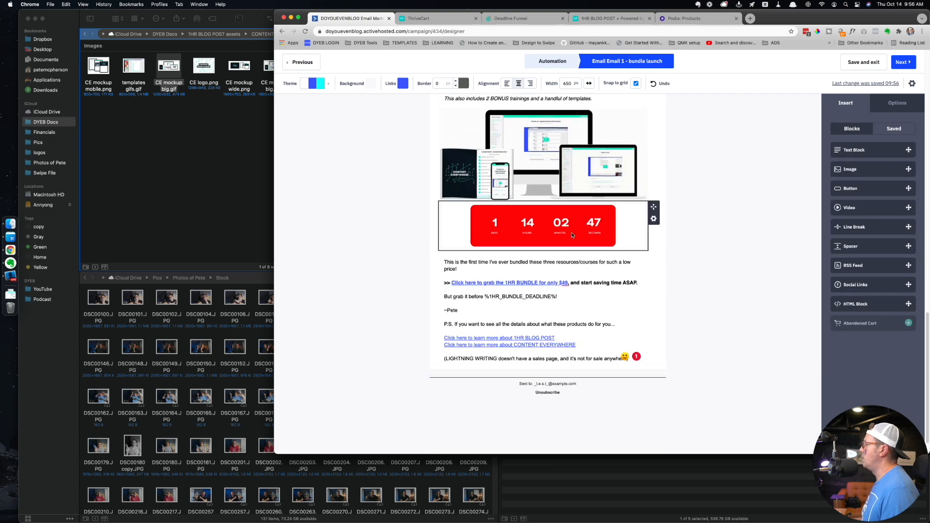
left_click(632, 227)
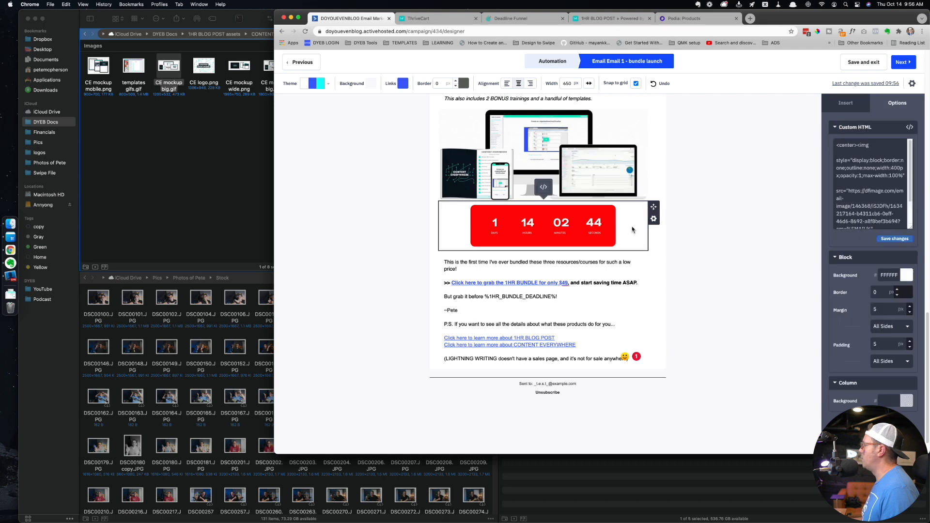
left_click(909, 312)
left_click(909, 312)
left_click(909, 312)
left_click(909, 313)
left_click(909, 313)
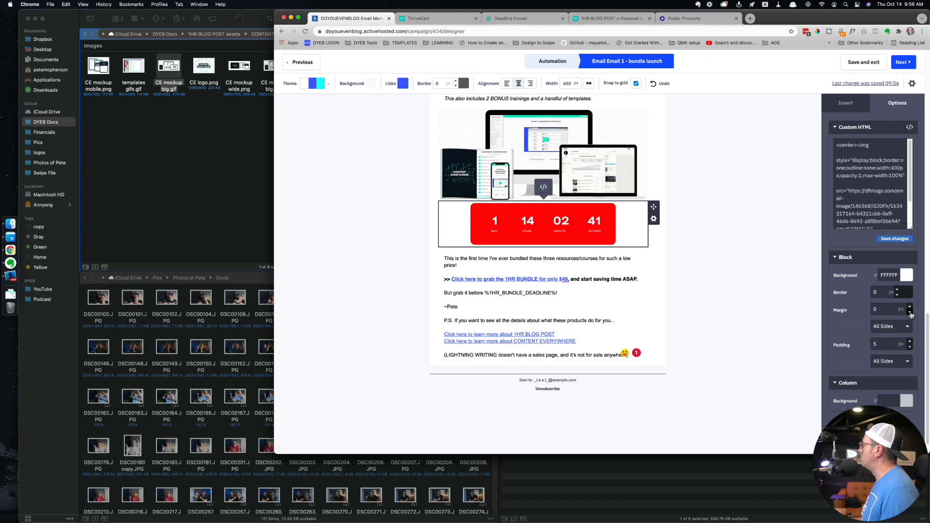
left_click(757, 280)
scroll(557, 216, "up", 2)
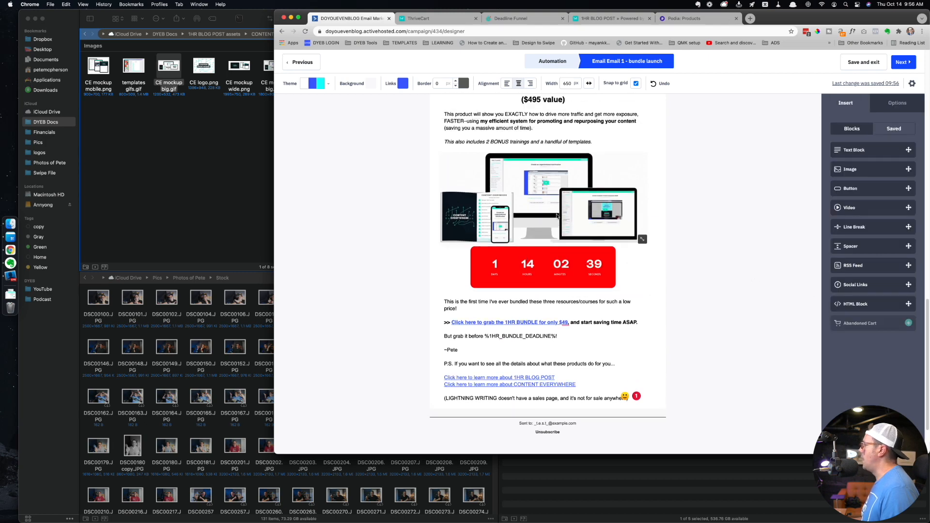
left_click_drag(866, 248, 589, 244)
scroll(768, 240, "up", 2)
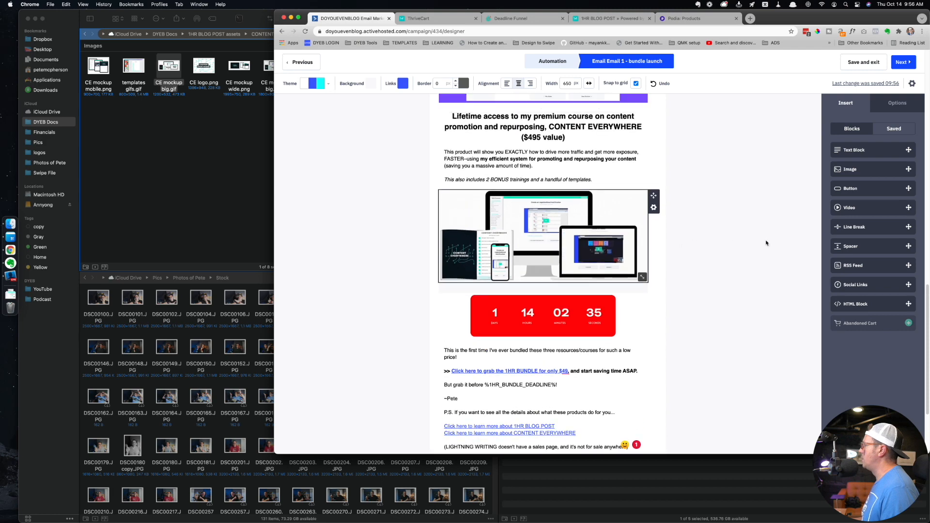
- Resize the mockup image to 422 px wide, centre it, and give it a white background
left_click(538, 227)
double_click(877, 178)
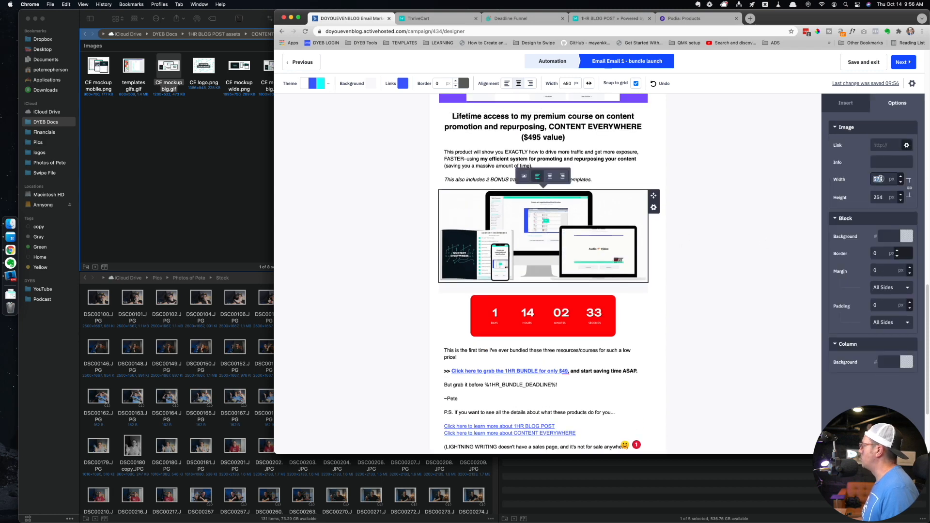
type("422")
key("Tab")
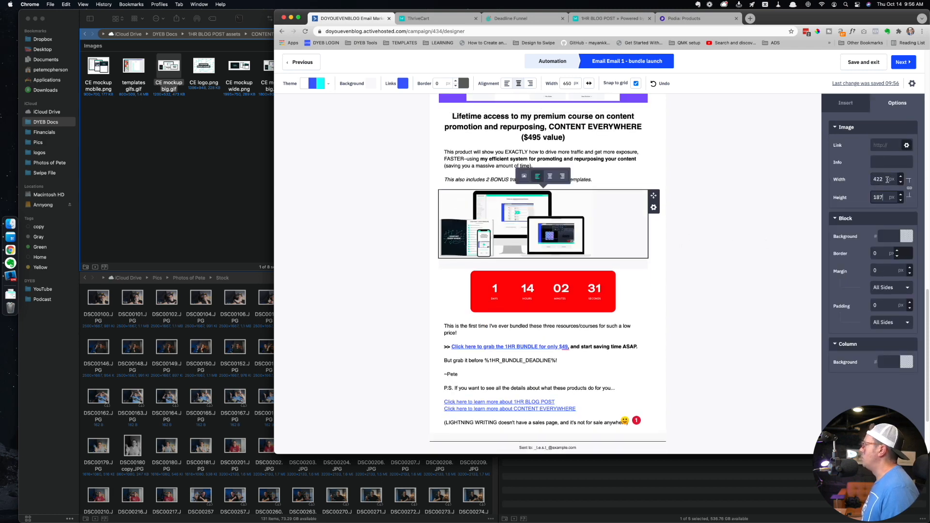
left_click(549, 175)
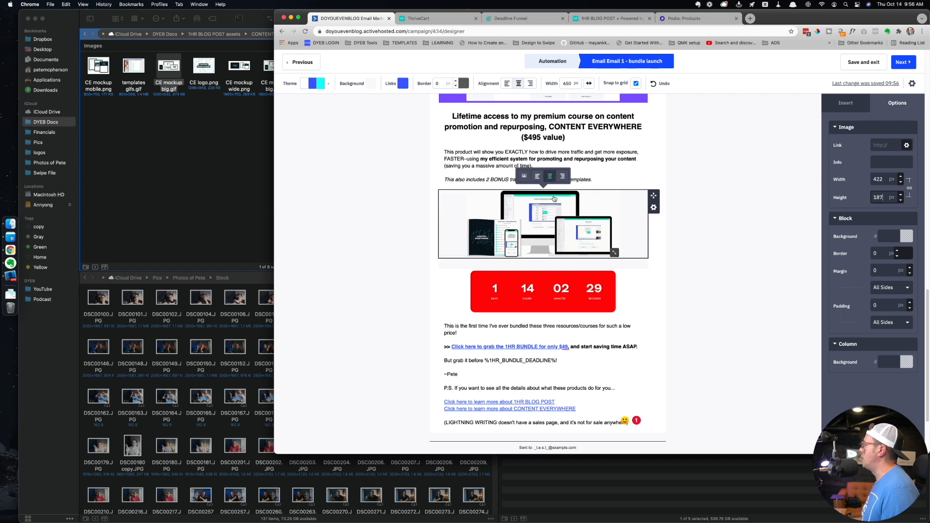
left_click(892, 237)
type("fff")
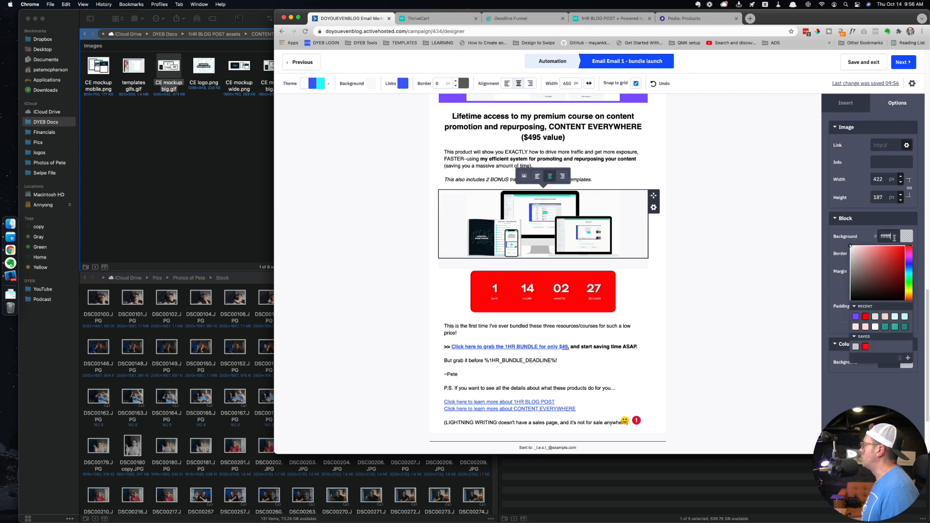
type("fff")
key("Return")
left_click(738, 235)
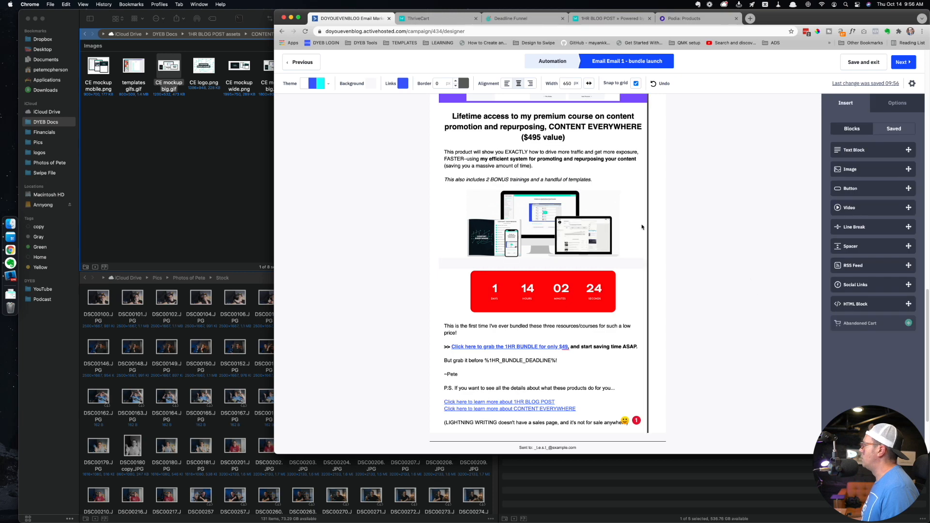
- Set the spacer above the countdown to a white background
left_click(639, 266)
left_click(885, 185)
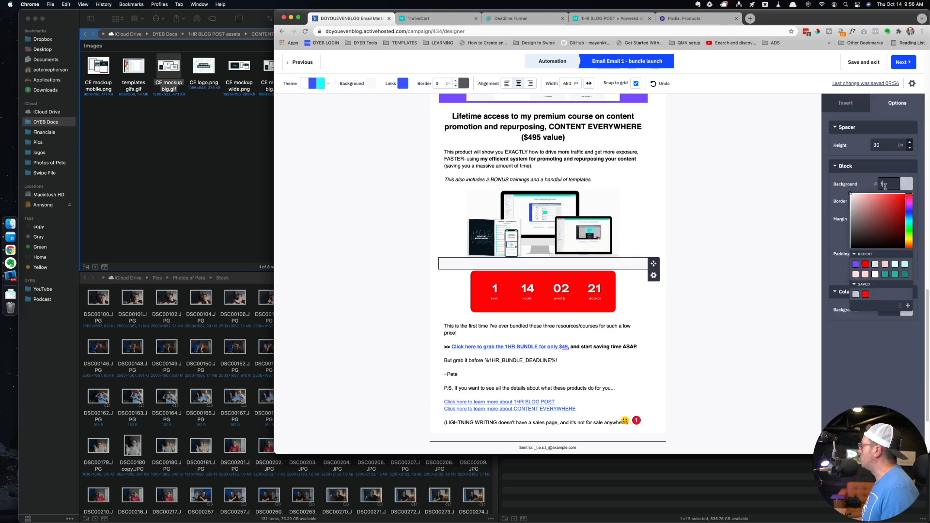
left_click(738, 234)
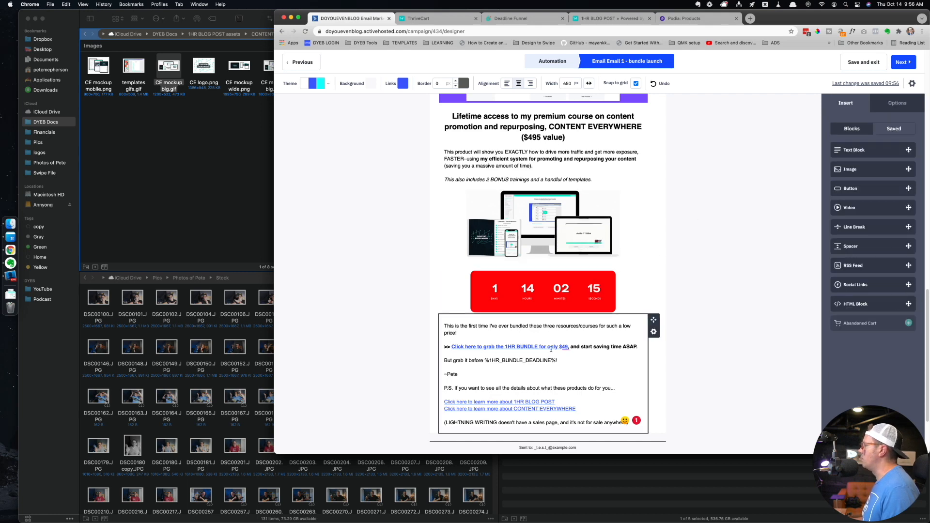
scroll(592, 346, "down", 1)
- Continue past the email design, check the ThriveCart and Deadline Funnel tabs, and return to the Campaign Summary
scroll(593, 345, "up", 15)
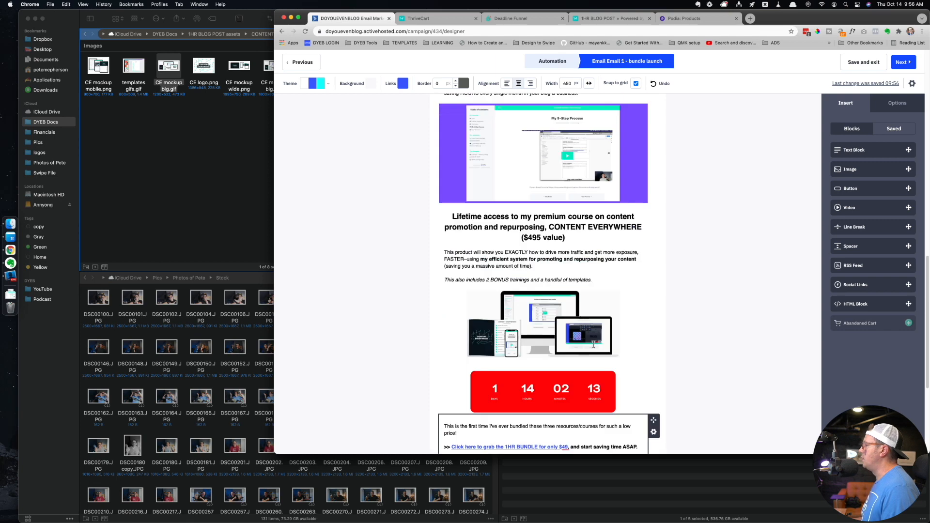
scroll(590, 342, "up", 3)
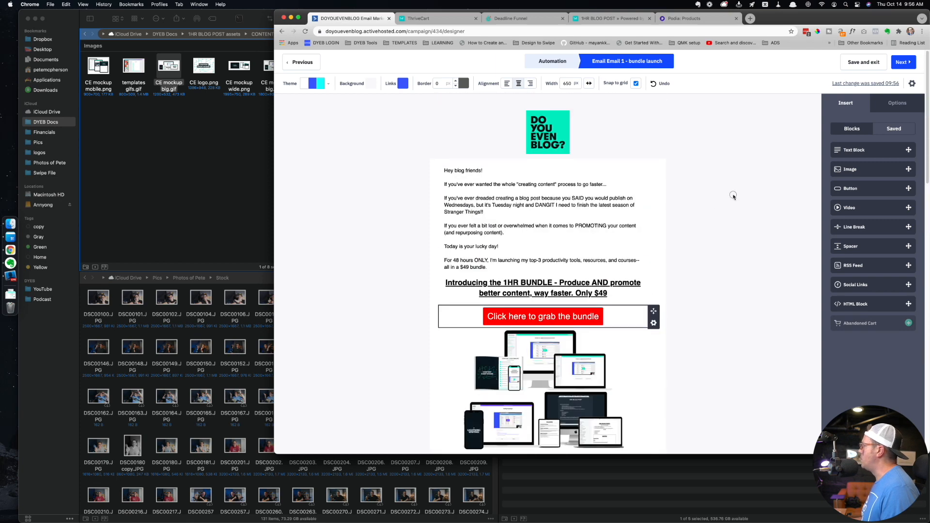
left_click(895, 64)
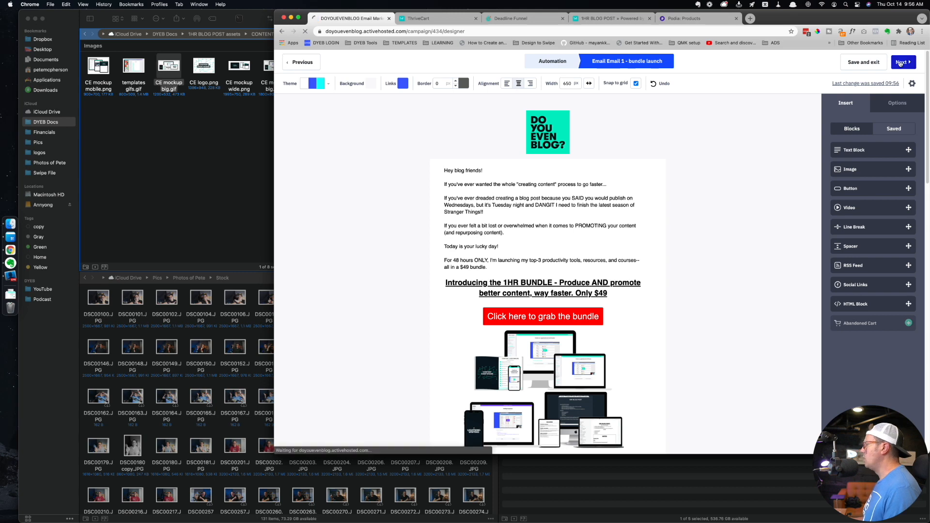
left_click(434, 18)
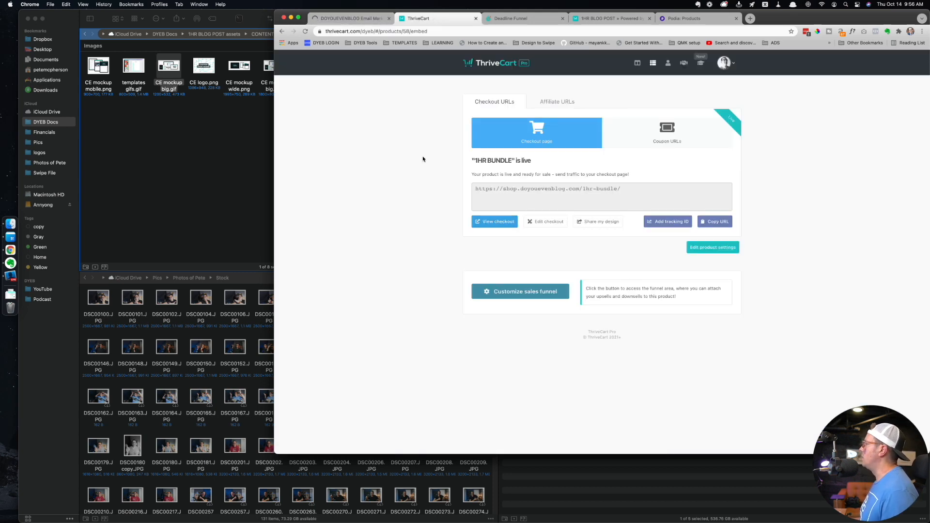
left_click(511, 18)
left_click(418, 19)
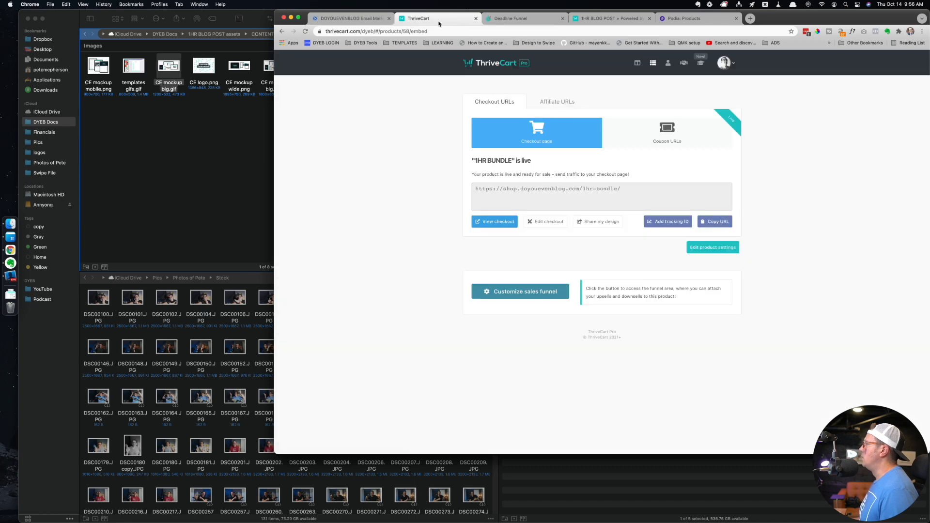
left_click(341, 20)
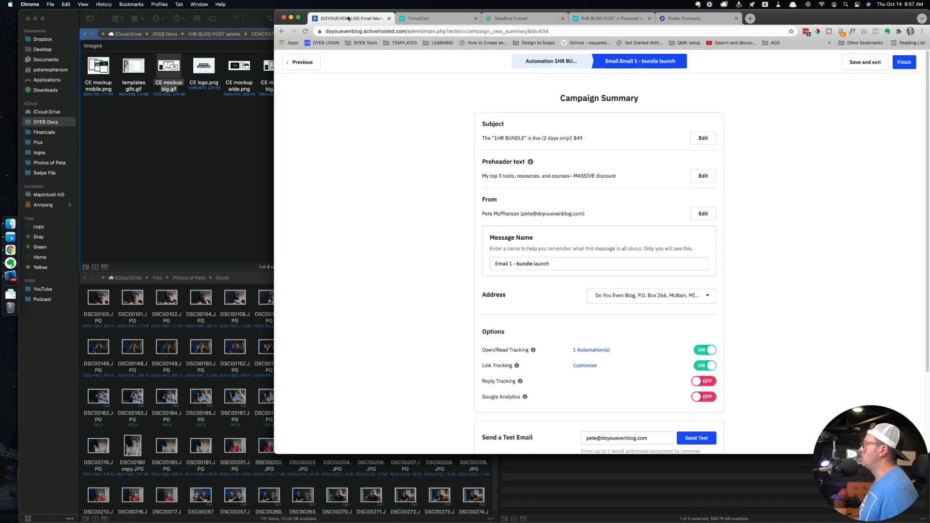
left_click(905, 63)
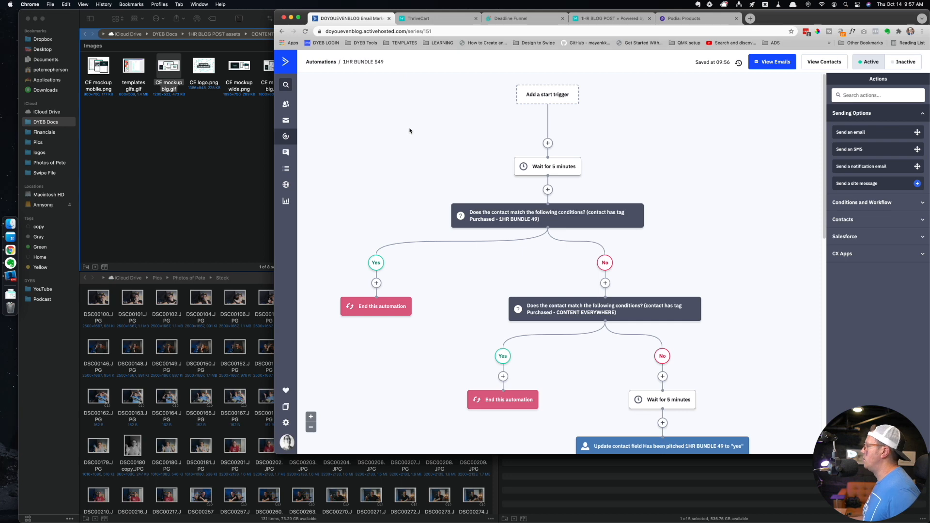
scroll(410, 131, "down", 3)
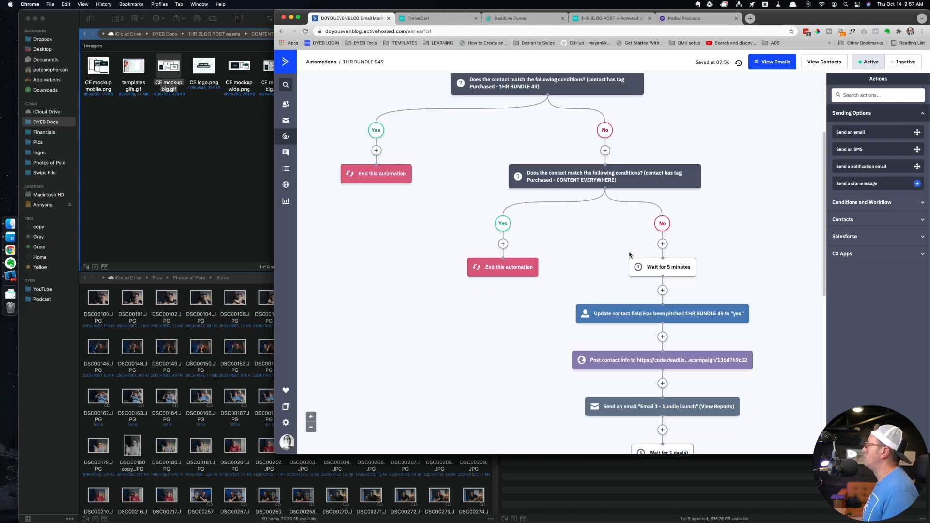
scroll(630, 254, "down", 1)
scroll(662, 207, "up", 1)
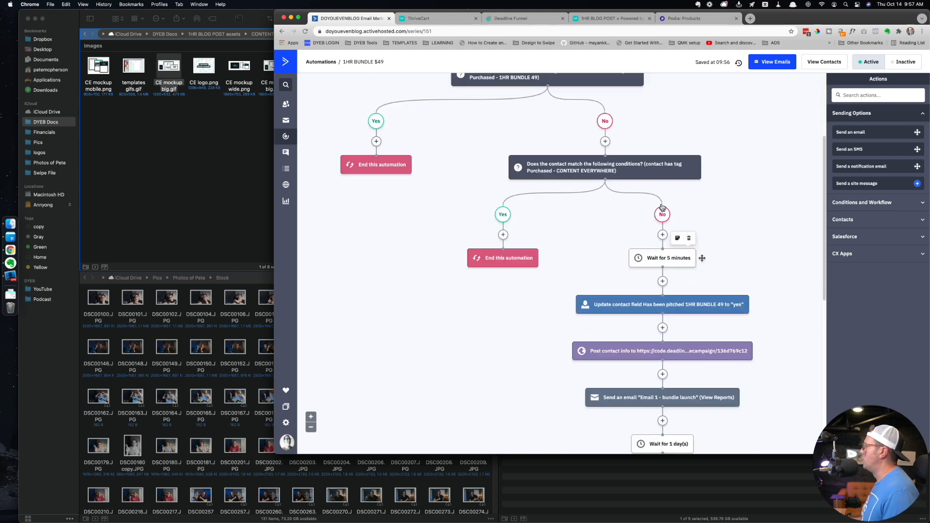
scroll(662, 207, "up", 3)
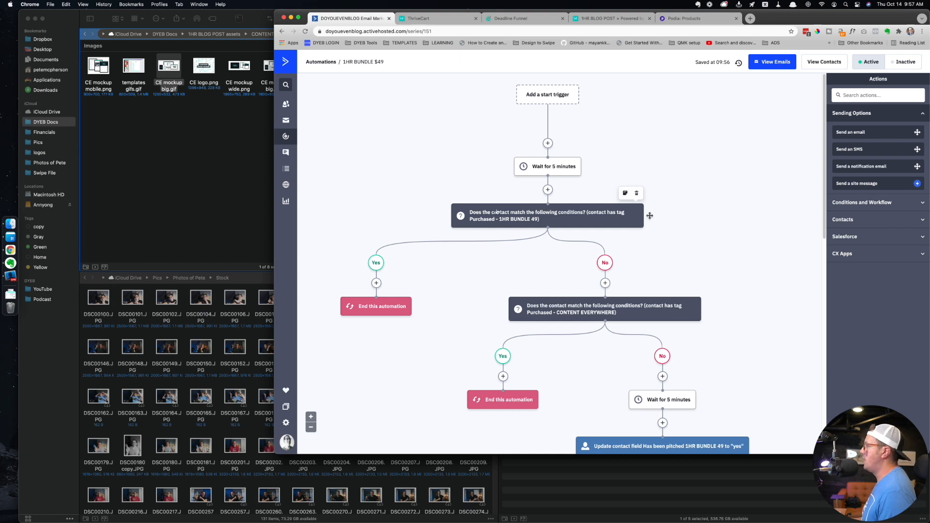
scroll(397, 214, "down", 1)
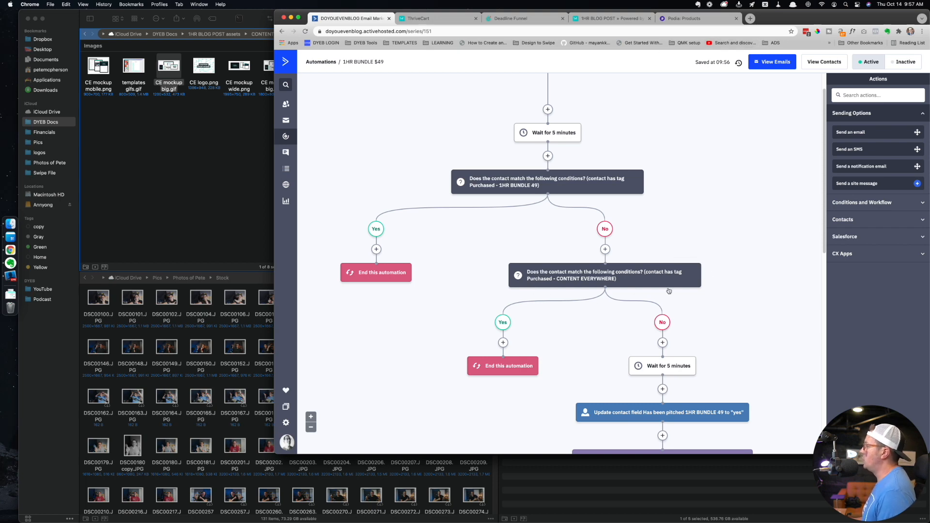
scroll(659, 296, "down", 5)
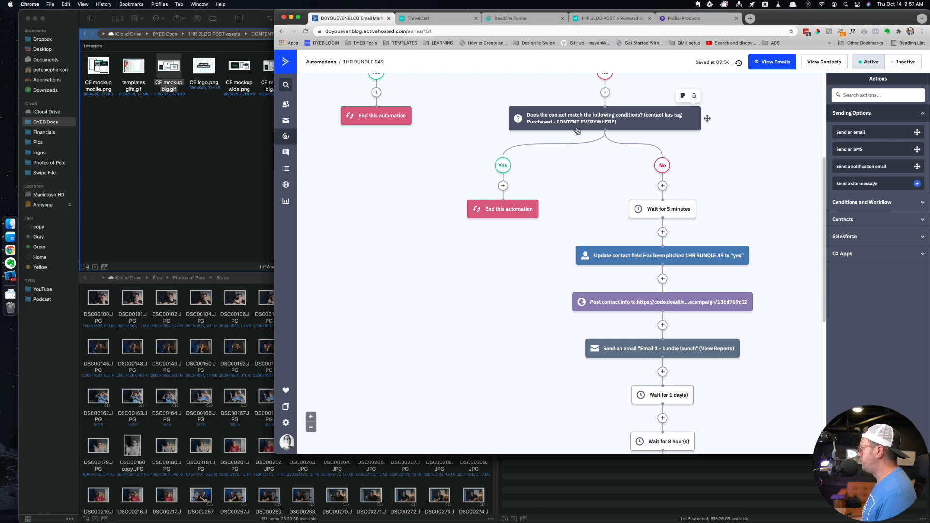
scroll(446, 143, "up", 4)
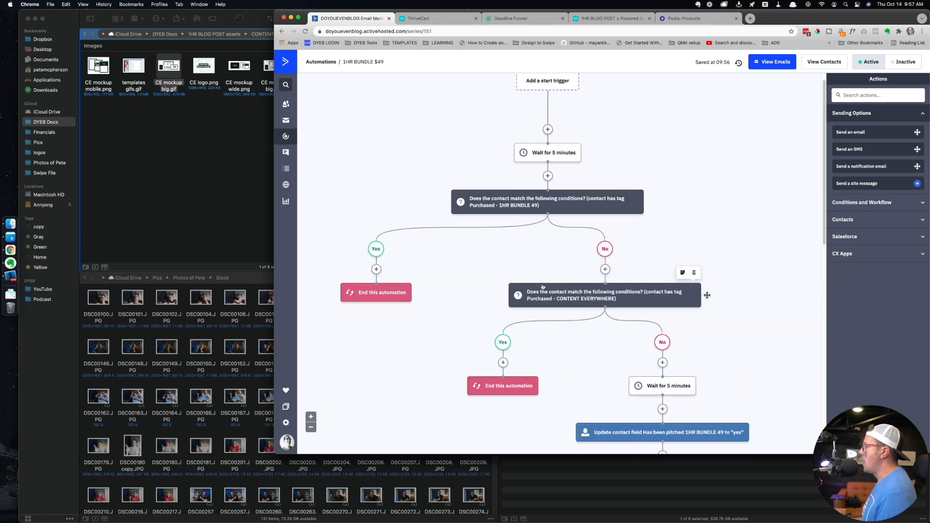
scroll(451, 291, "down", 3)
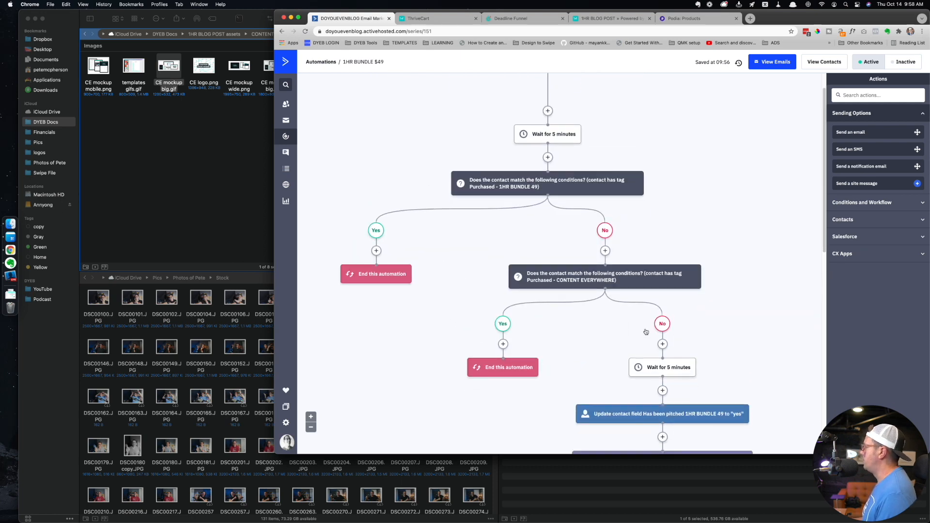
scroll(562, 196, "up", 3)
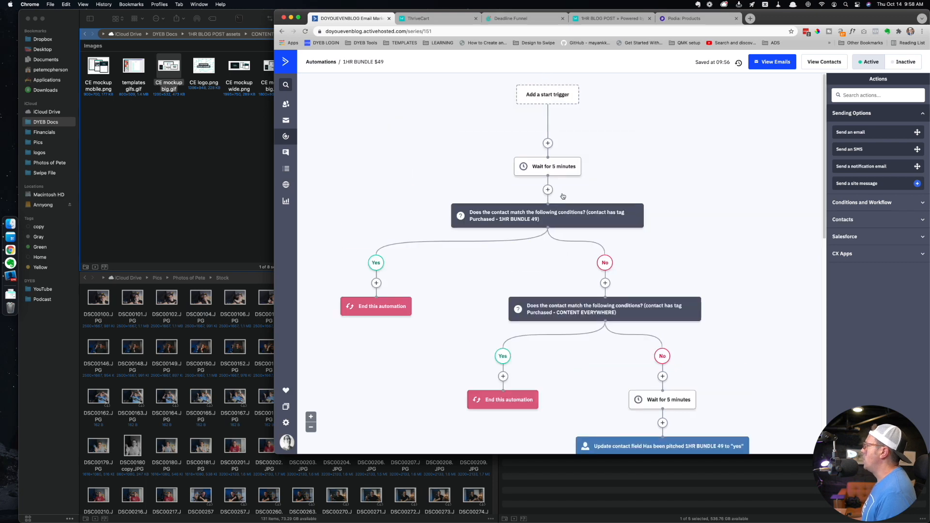
scroll(592, 340, "down", 6)
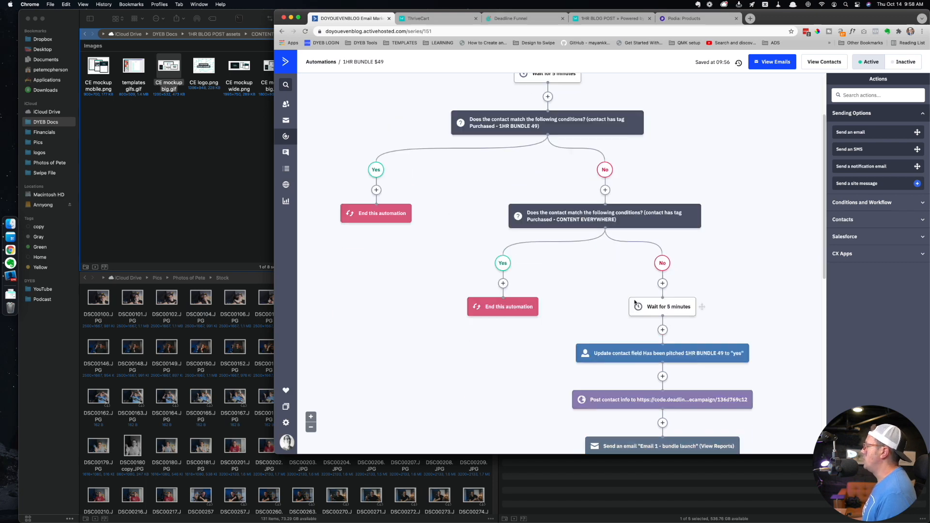
mouse_move(632, 225)
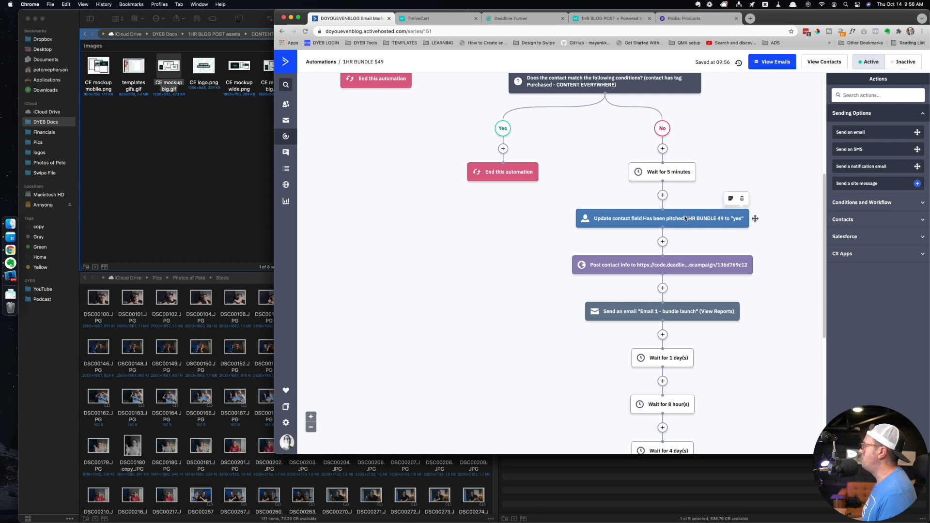
scroll(419, 228, "up", 5)
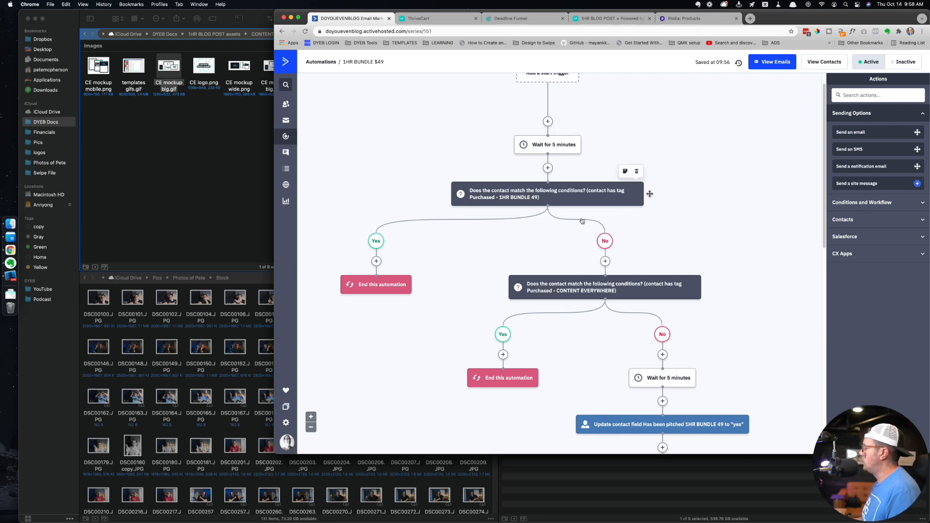
scroll(663, 394, "down", 1)
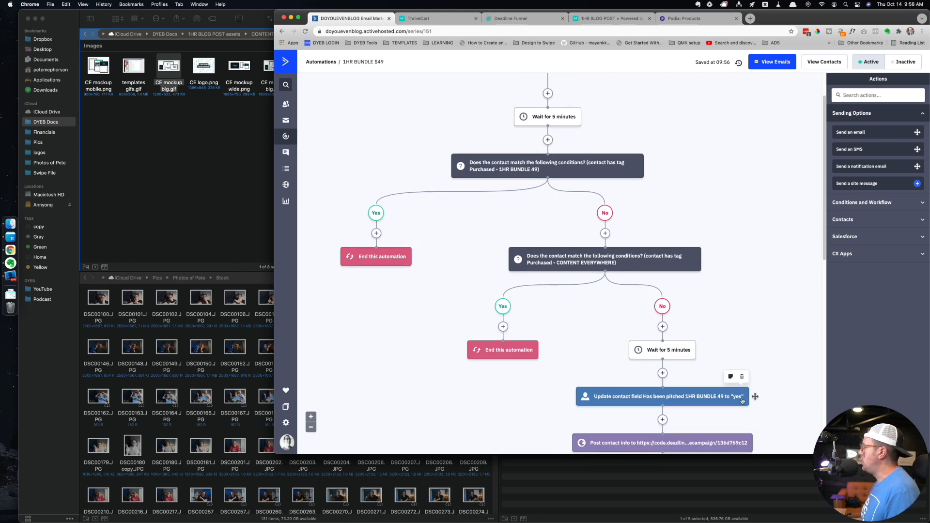
scroll(620, 213, "down", 1)
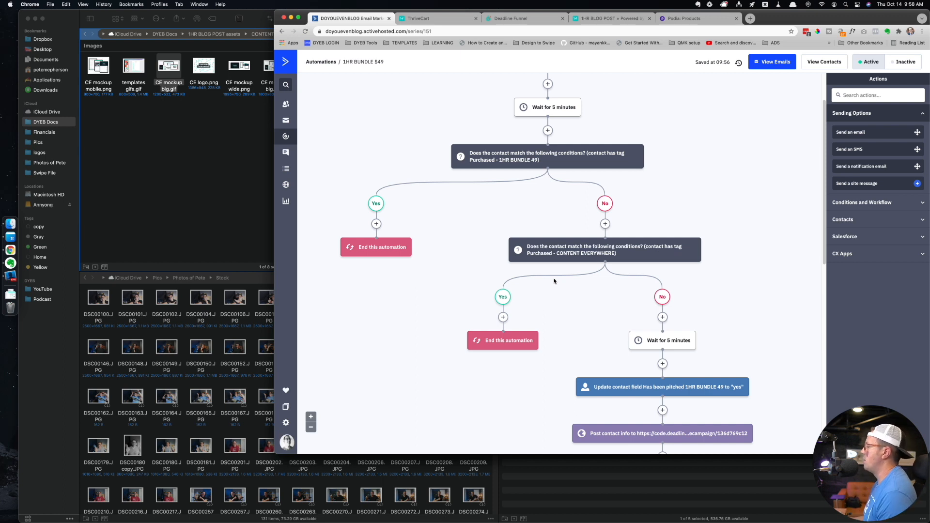
scroll(555, 207, "down", 2)
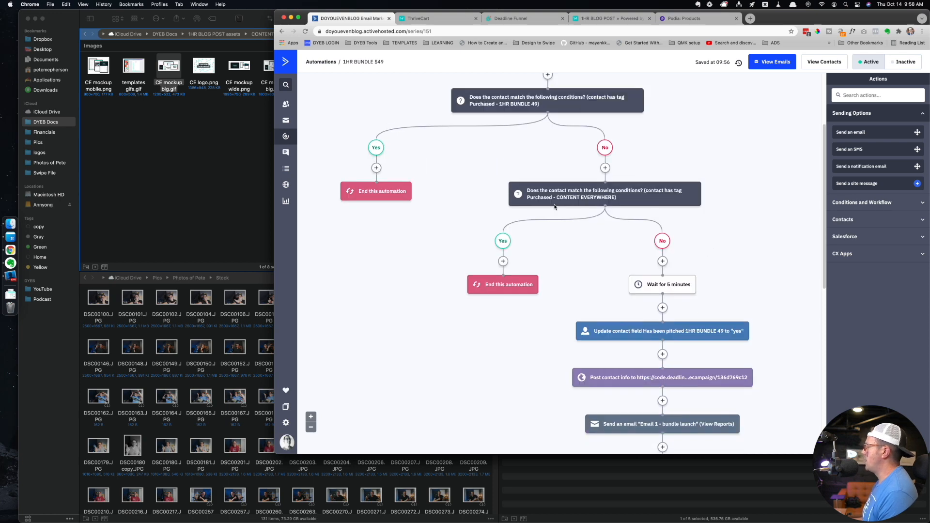
scroll(554, 206, "up", 1)
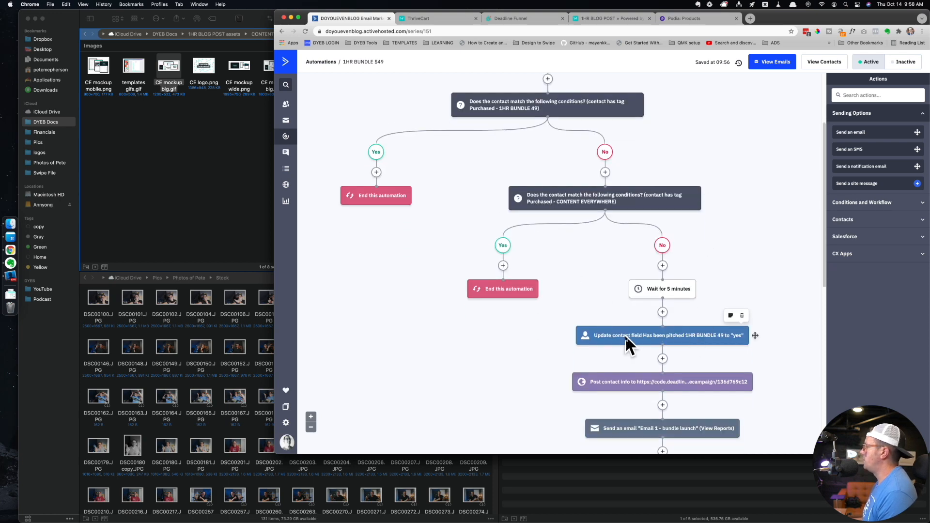
scroll(566, 335, "down", 4)
scroll(514, 332, "up", 8)
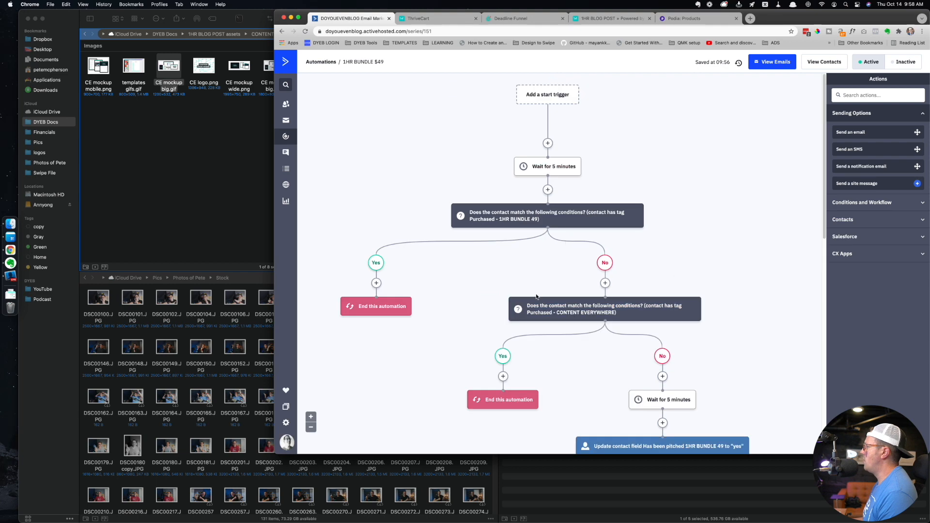
scroll(508, 290, "down", 4)
scroll(484, 288, "down", 2)
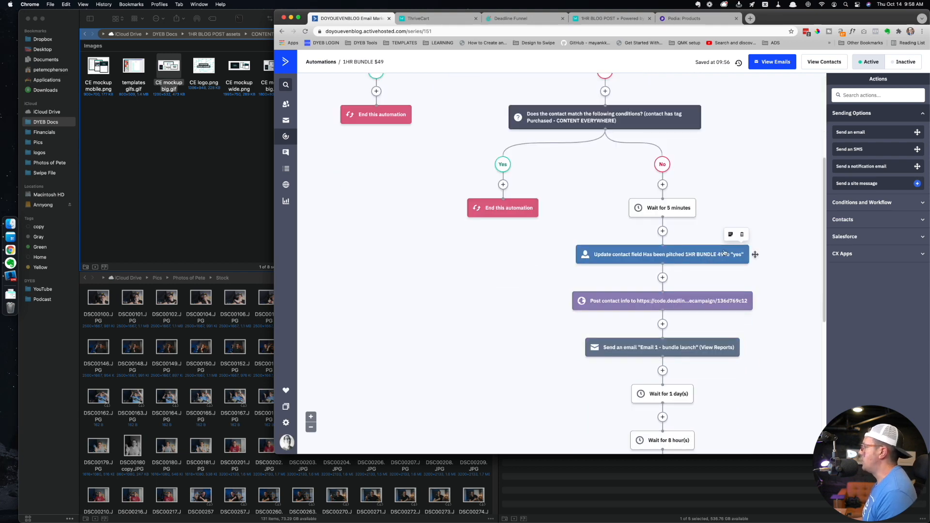
scroll(446, 225, "down", 3)
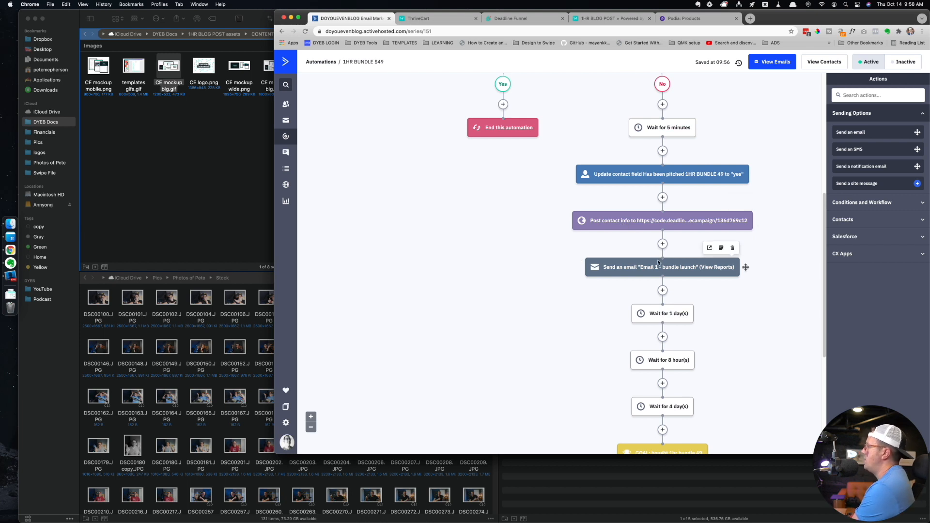
mouse_move(658, 263)
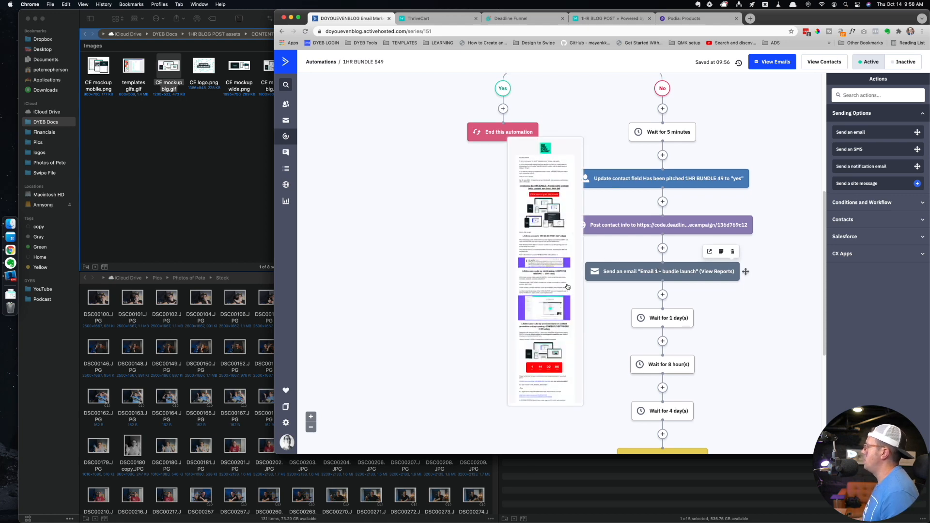
scroll(615, 155, "up", 1)
mouse_move(699, 149)
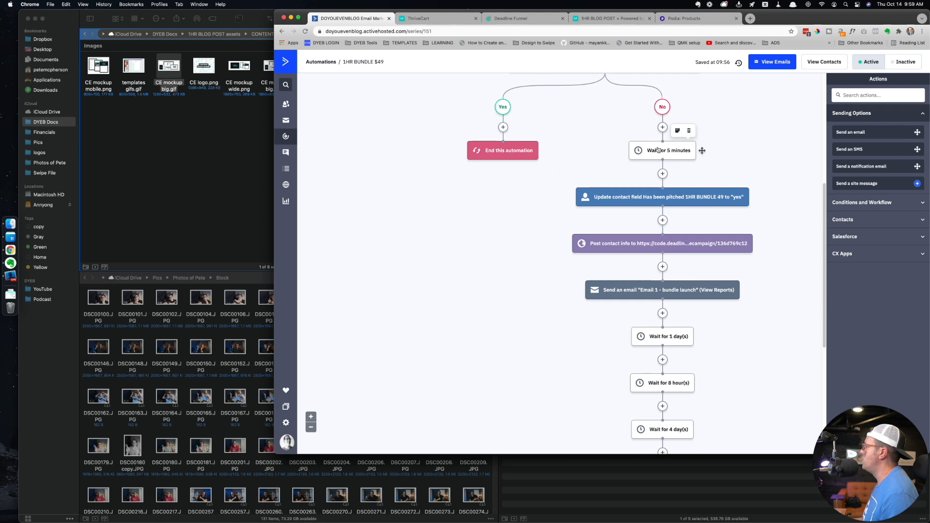
- Move only the 5-minute wait below Post contact info, keeping its waiting contacts in it
left_click_drag(702, 150, 662, 266)
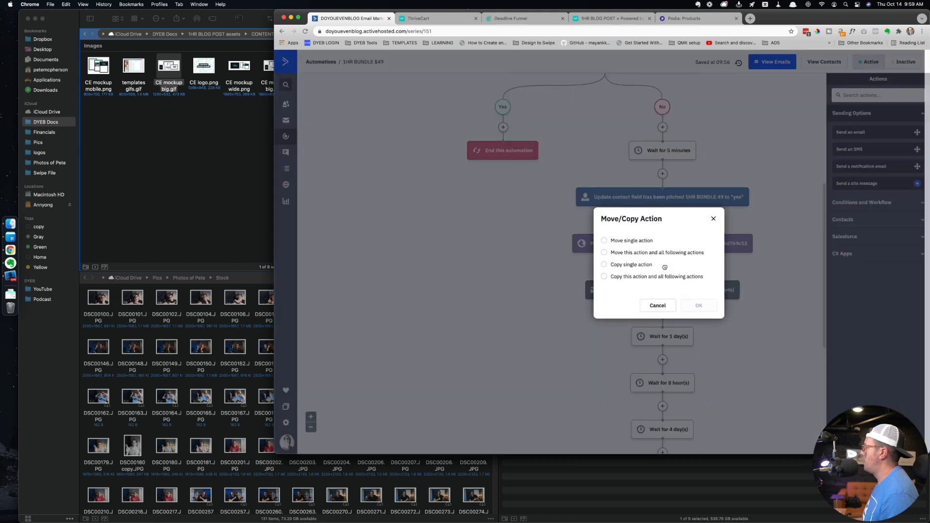
left_click(630, 242)
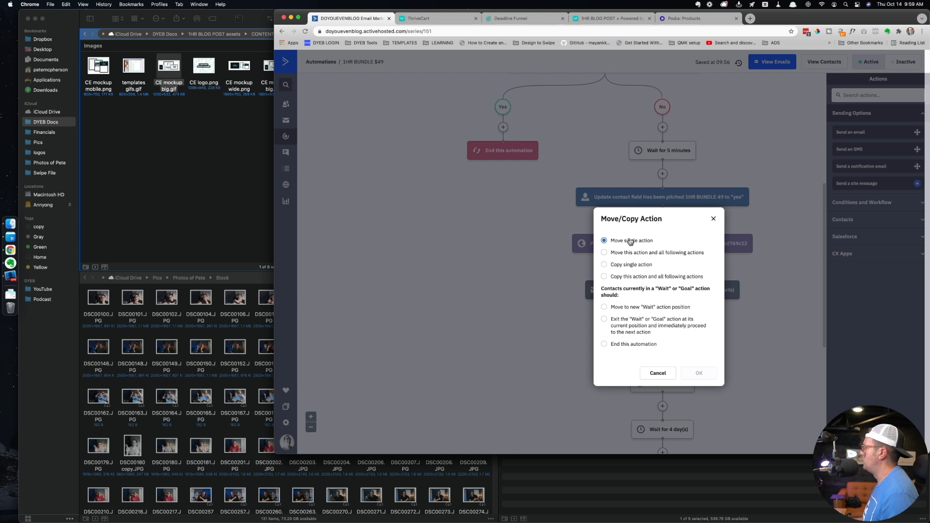
left_click(630, 308)
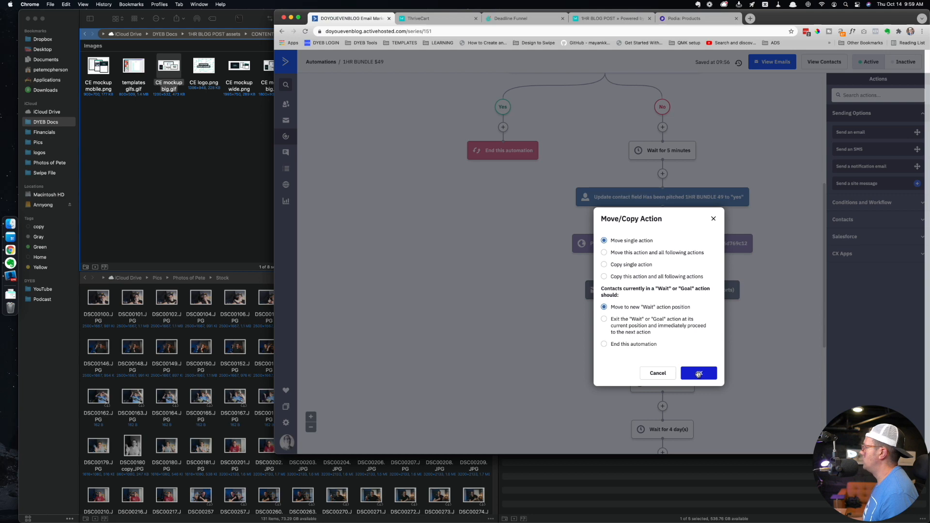
left_click(698, 373)
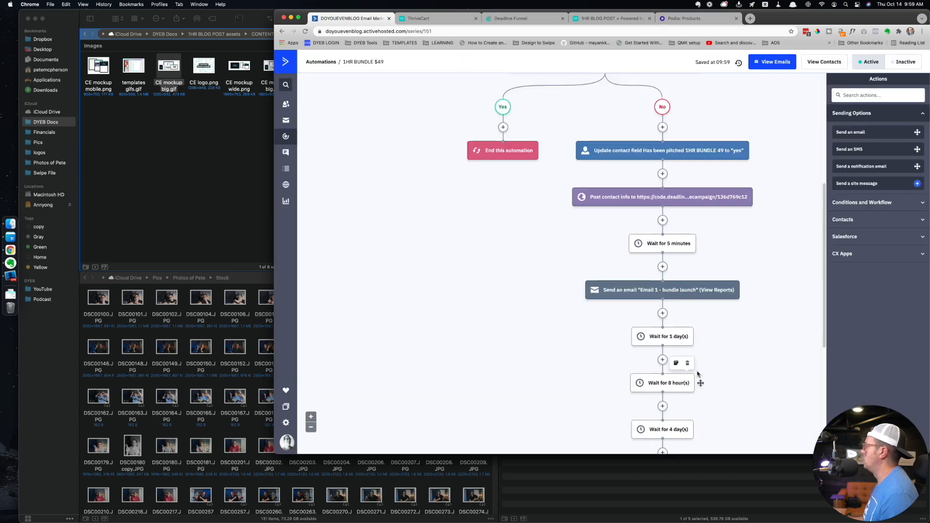
scroll(534, 234, "up", 3)
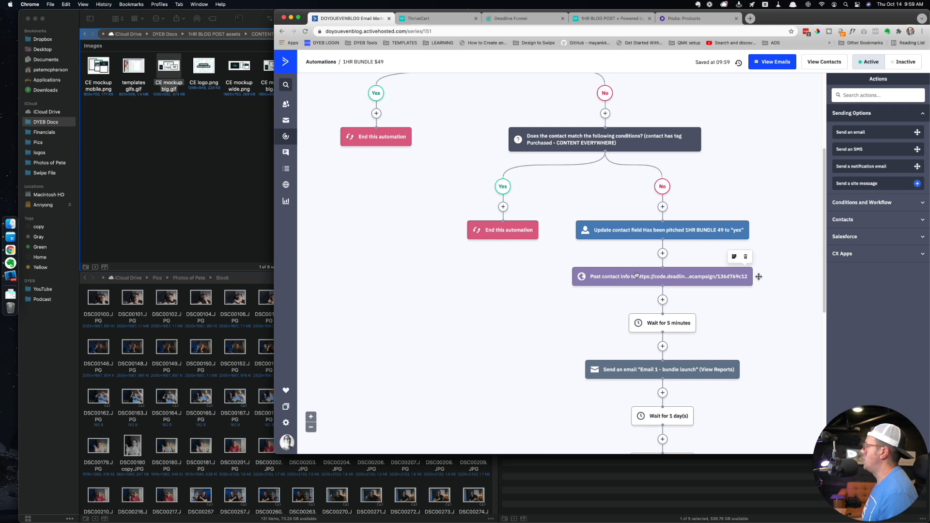
scroll(671, 277, "down", 1)
mouse_move(667, 318)
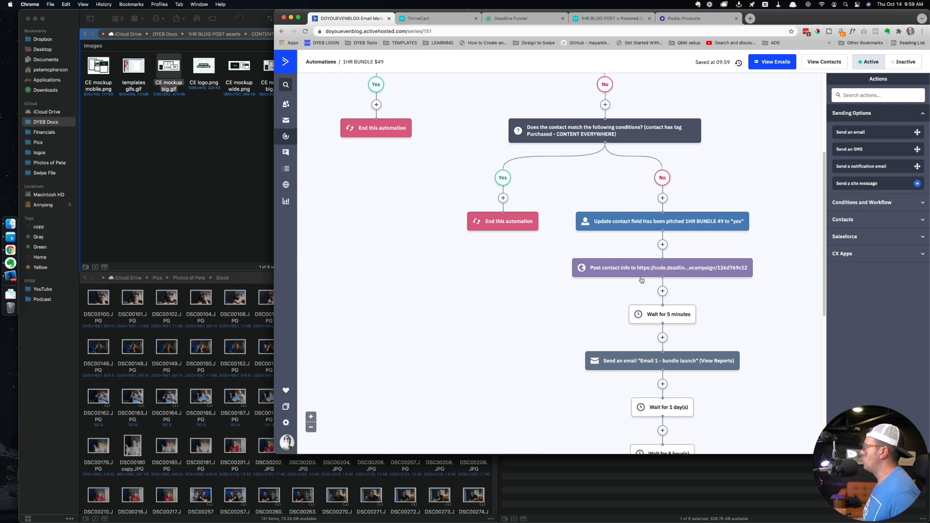
scroll(593, 306, "down", 1)
mouse_move(630, 348)
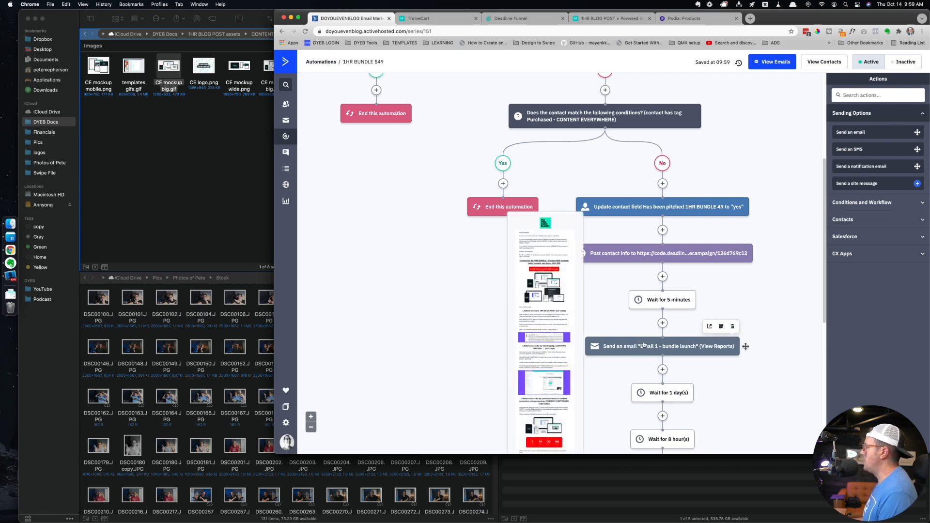
scroll(464, 308, "down", 5)
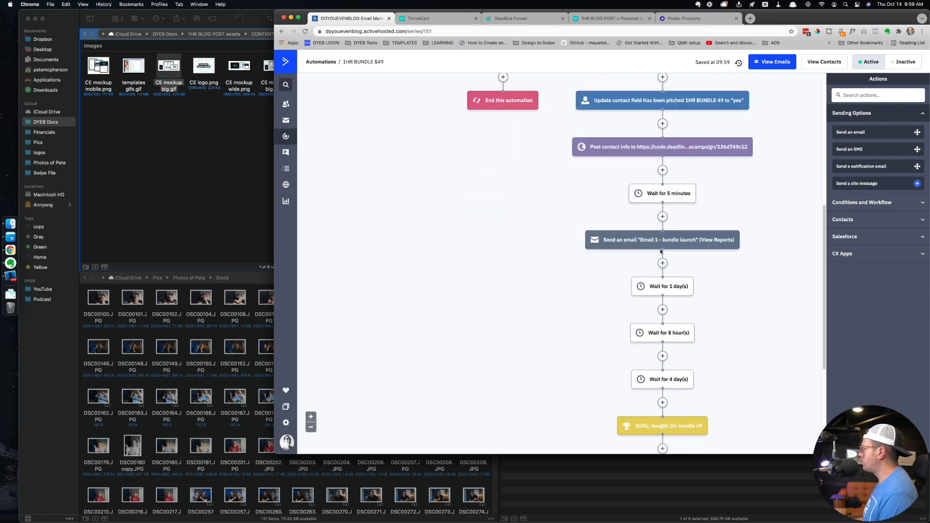
scroll(660, 257, "down", 1)
mouse_move(659, 275)
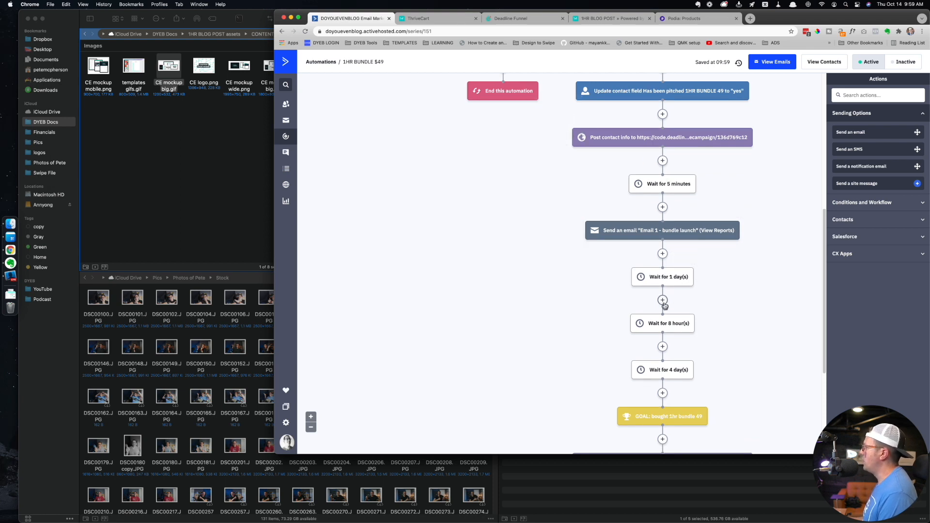
scroll(567, 310, "down", 1)
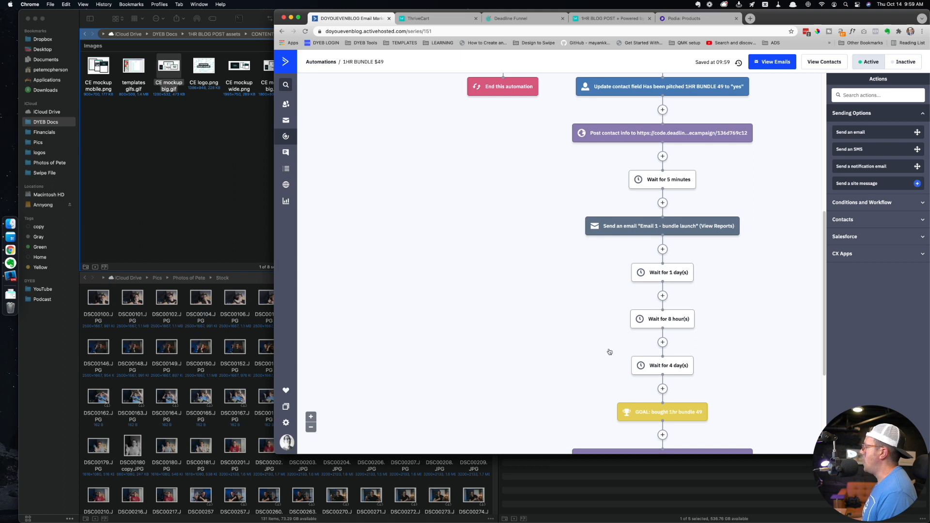
scroll(556, 336, "down", 2)
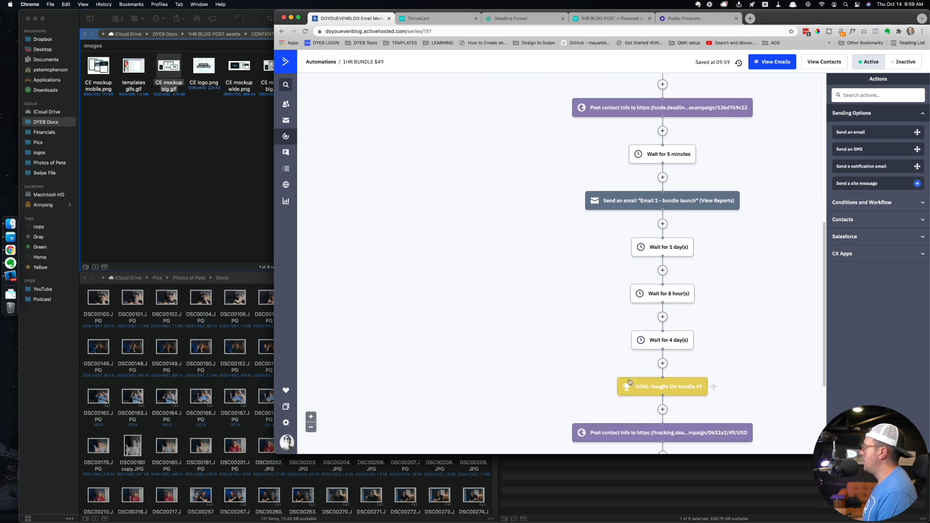
mouse_move(651, 394)
scroll(653, 385, "down", 5)
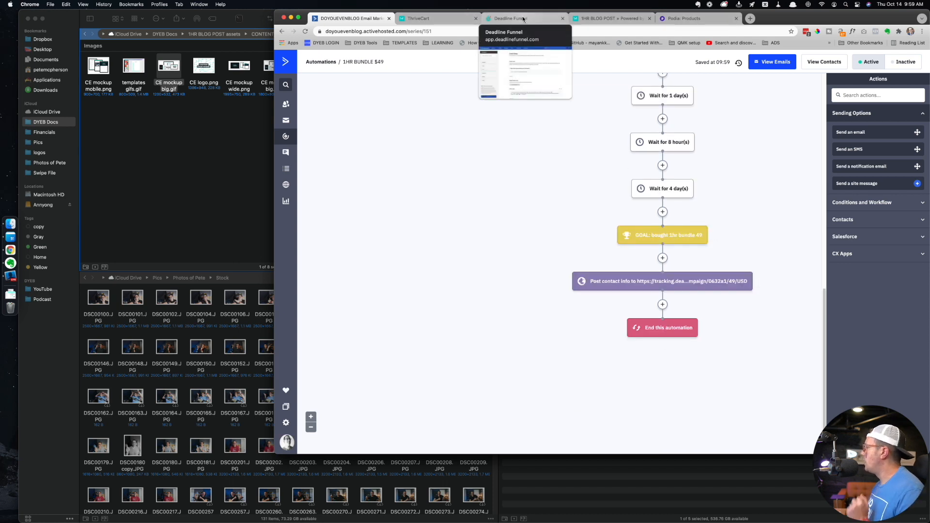
mouse_move(669, 329)
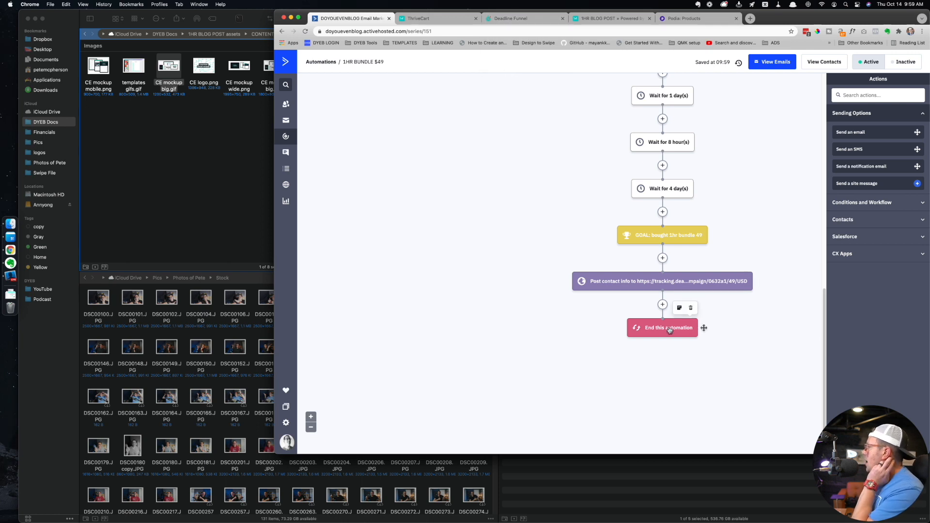
scroll(530, 329, "up", 2)
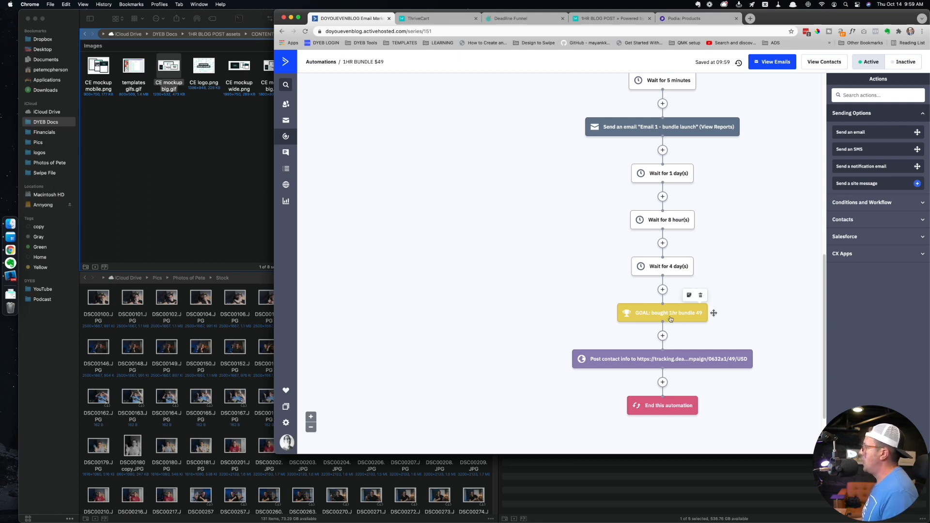
scroll(513, 317, "down", 2)
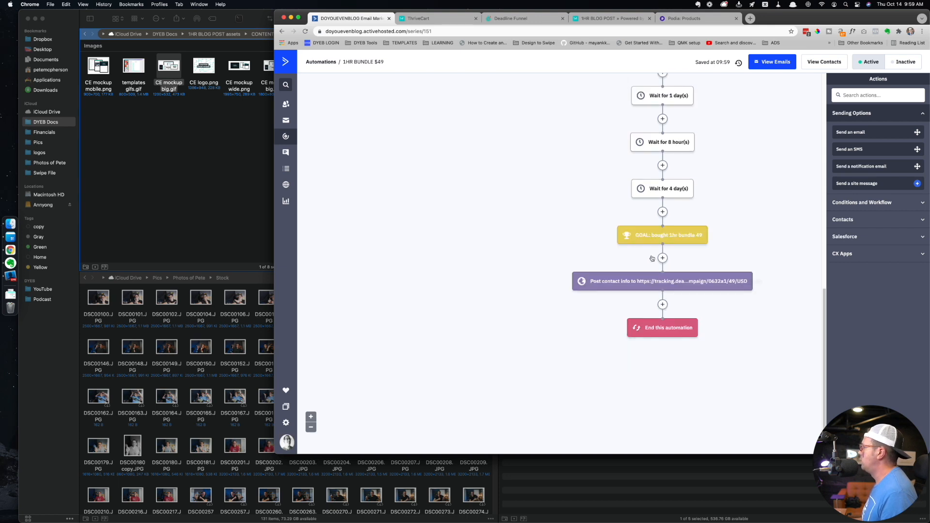
left_click(662, 236)
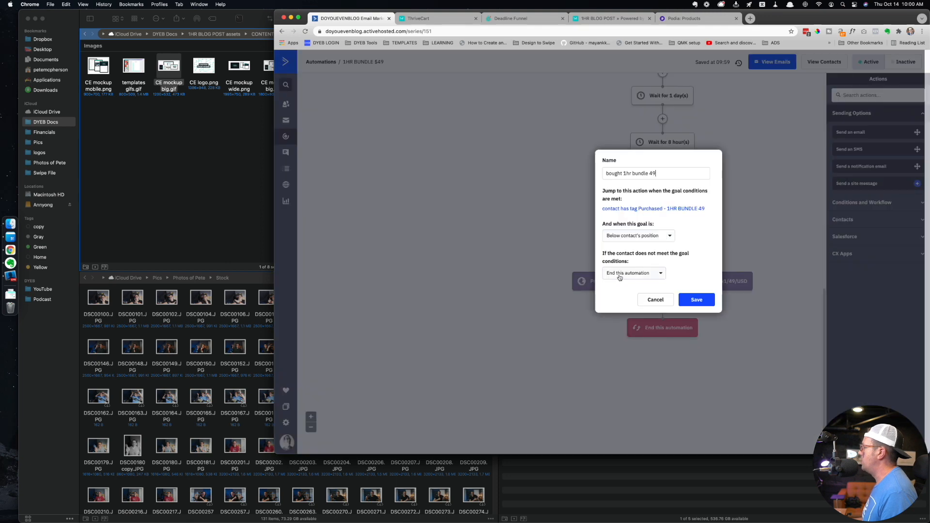
left_click(655, 299)
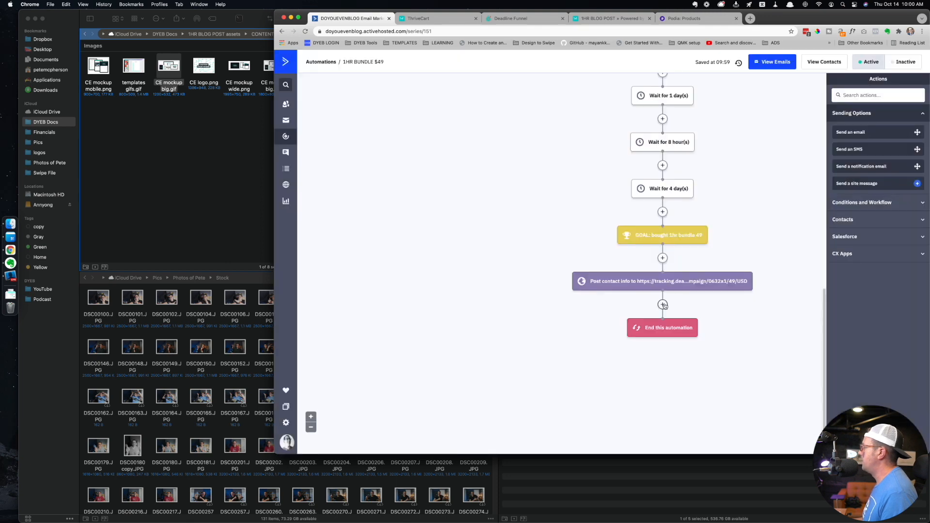
scroll(664, 311, "up", 1)
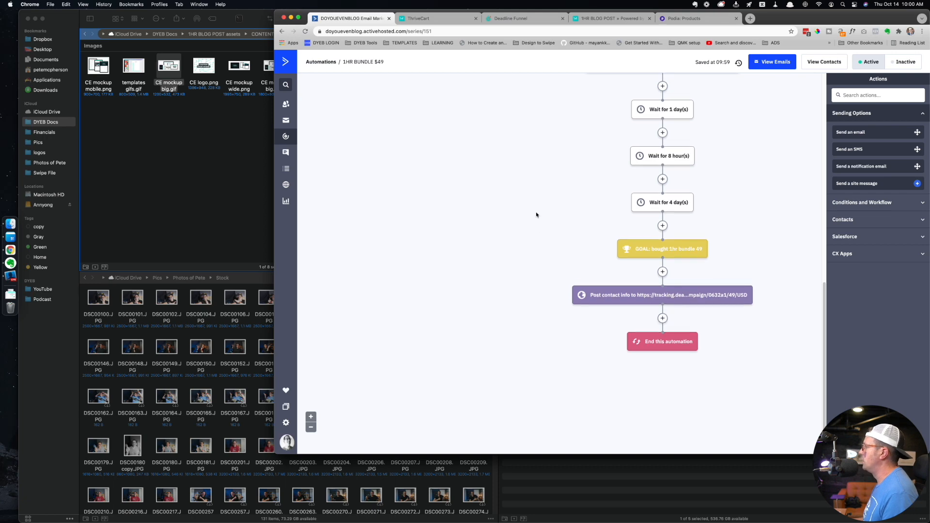
left_click(708, 19)
scroll(553, 217, "up", 3)
key("super+1")
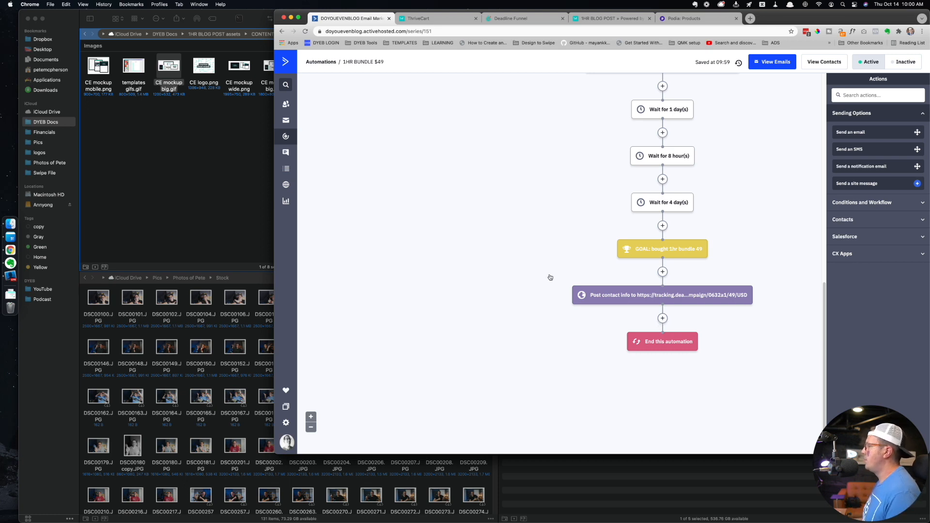
scroll(514, 248, "up", 15)
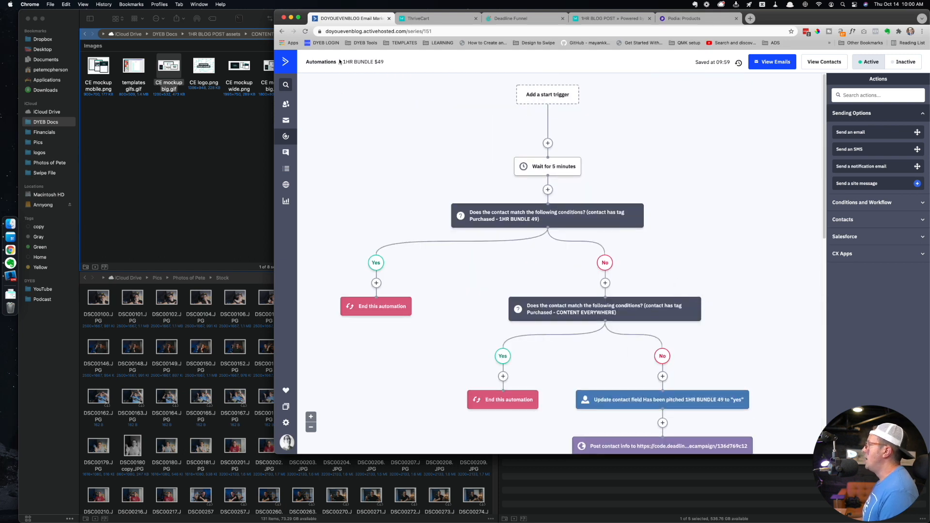
- Cancel the Leave site prompts to stay on the automation page
left_click(325, 66)
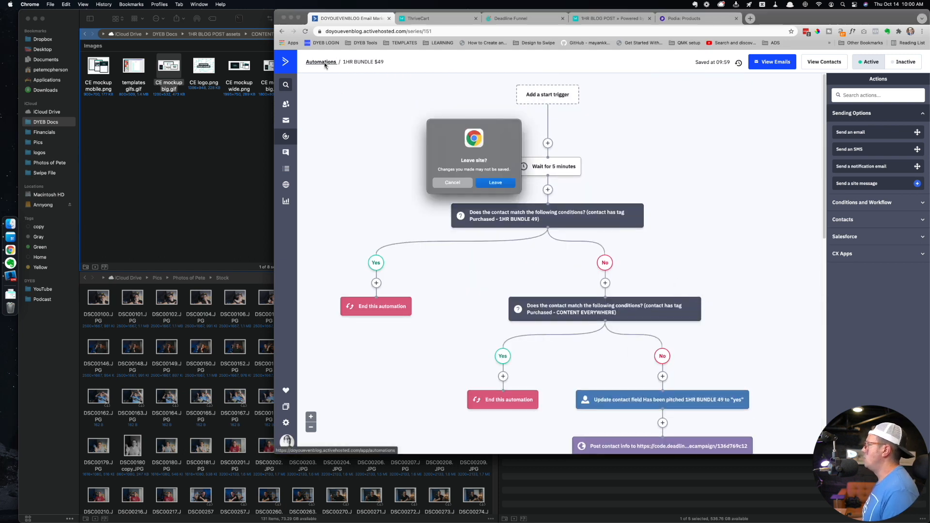
left_click(453, 183)
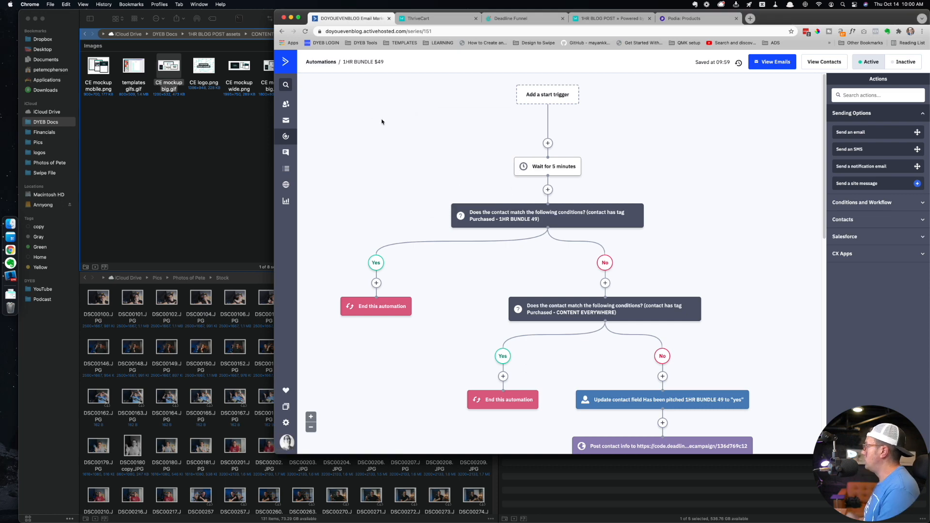
scroll(765, 175, "down", 3)
scroll(767, 179, "up", 3)
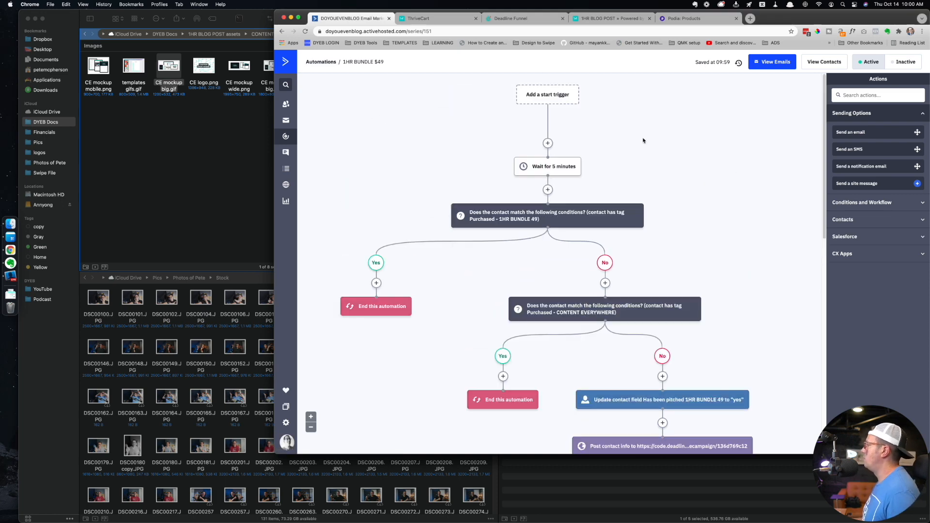
left_click(321, 62)
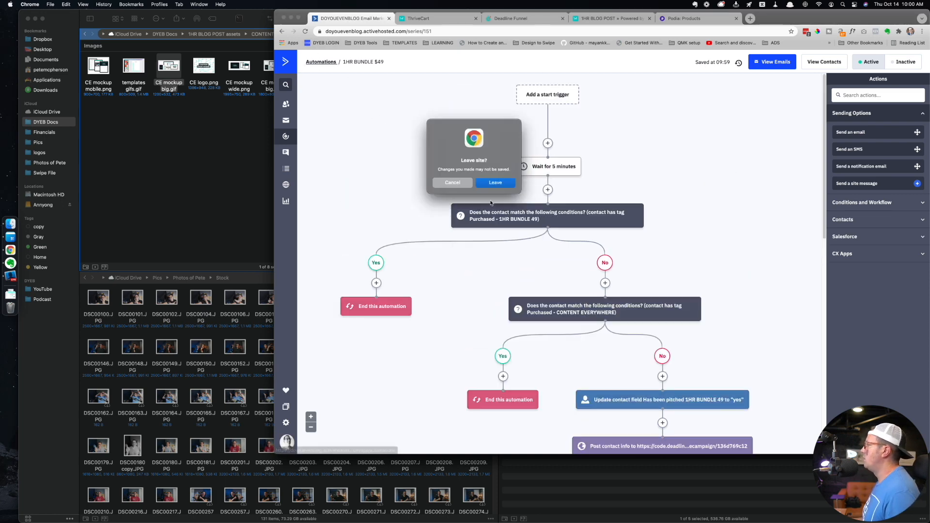
left_click(446, 188)
- Toggle the automation Inactive and back to Active so it saves at 10:00
left_click(842, 219)
scroll(764, 163, "down", 10)
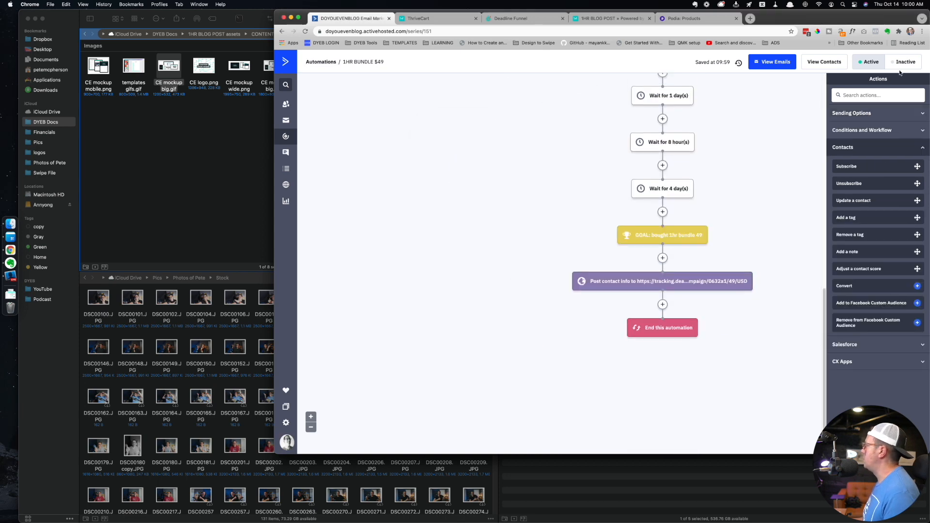
left_click(902, 63)
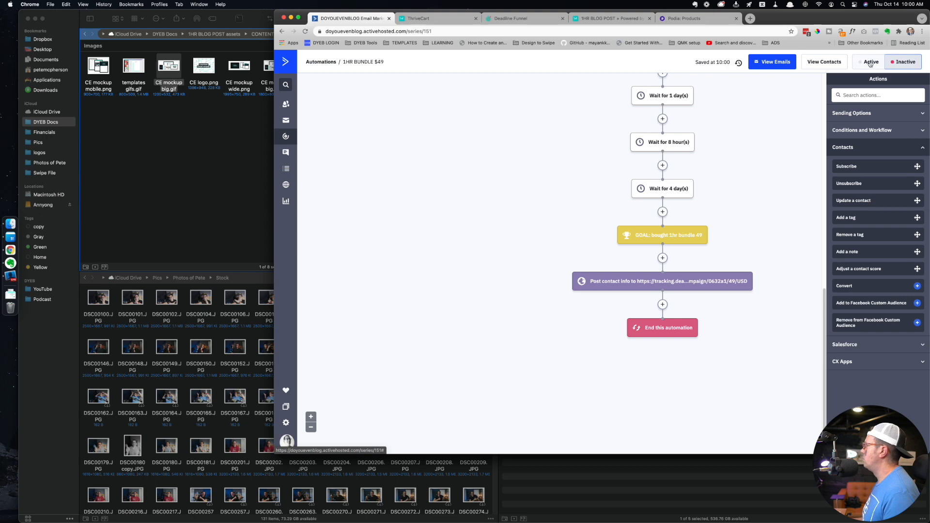
left_click(869, 64)
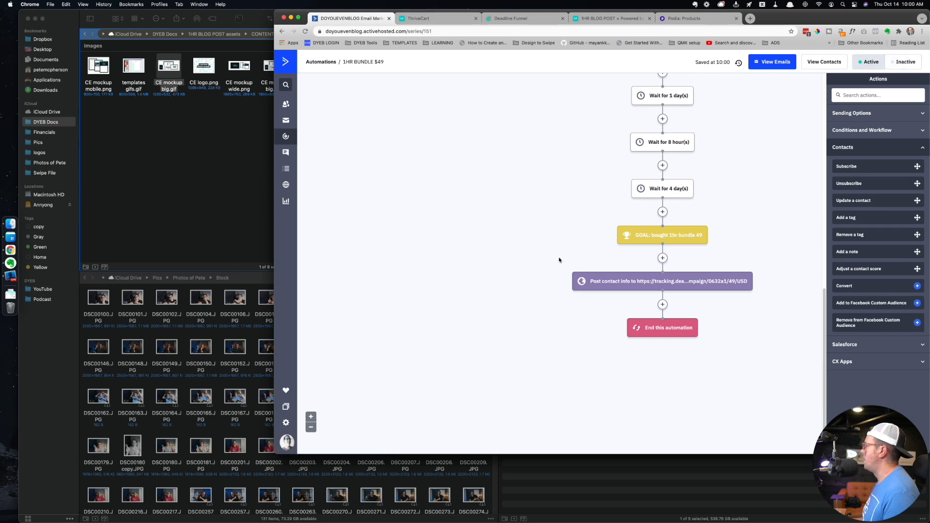
scroll(556, 260, "up", 9)
left_click_drag(275, 455, 47, 522)
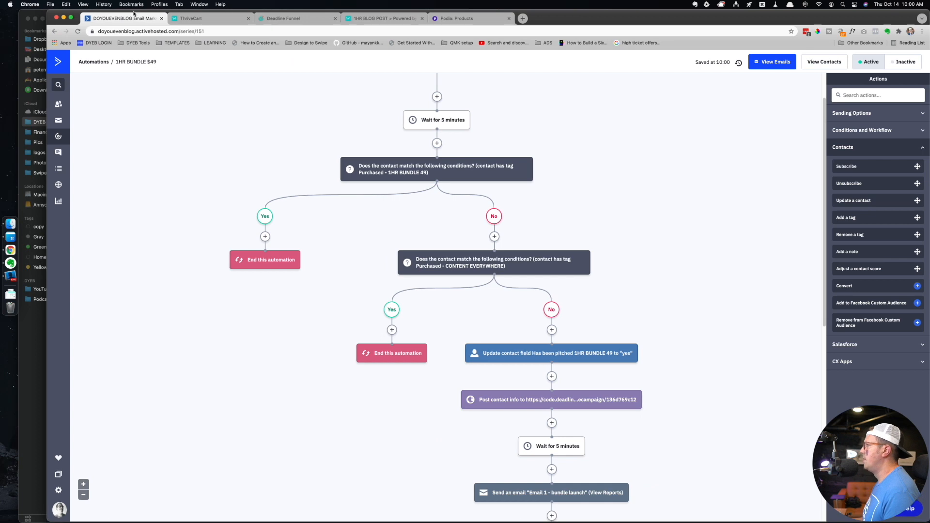
- Leave the automation editor for the Dashboard, then go to the Automations list
left_click(59, 62)
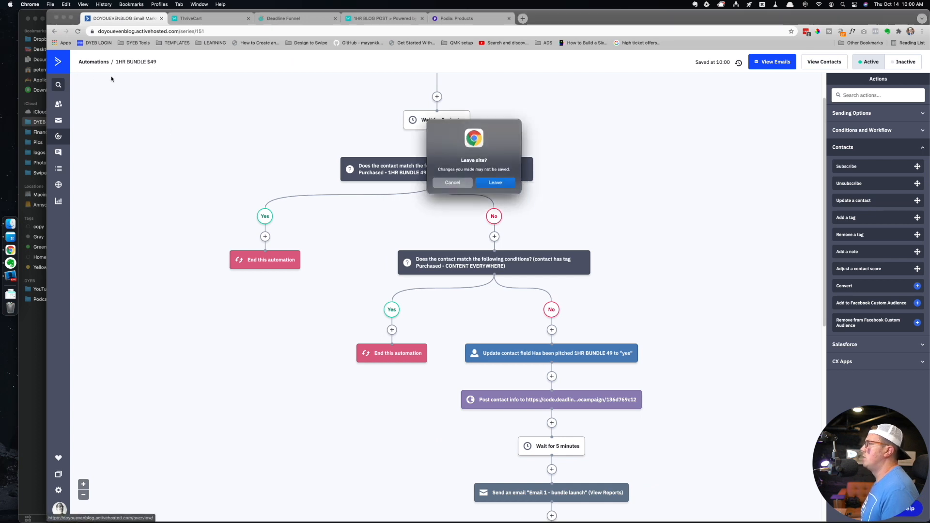
left_click(483, 182)
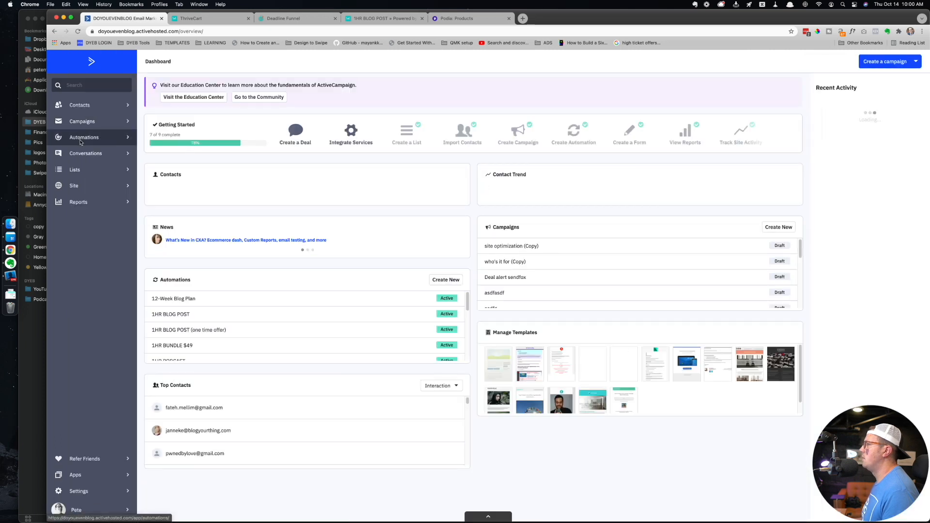
left_click(83, 138)
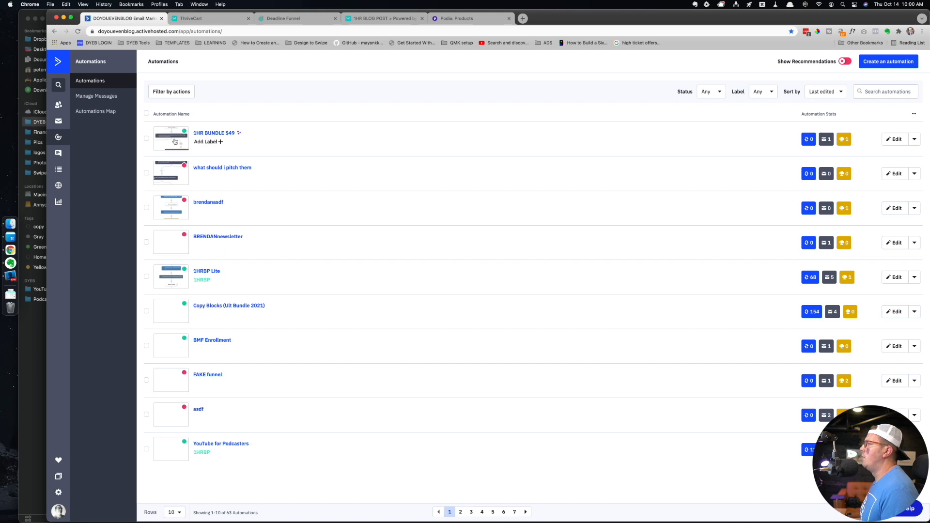
- Open the 1HR BUNDLE $49 automation and scroll through its saved workflow
left_click(225, 135)
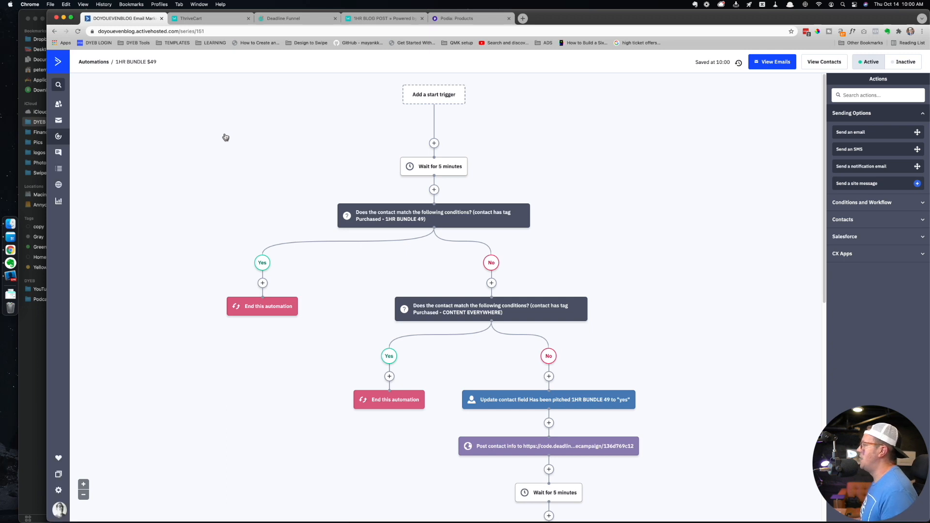
scroll(225, 137, "down", 10)
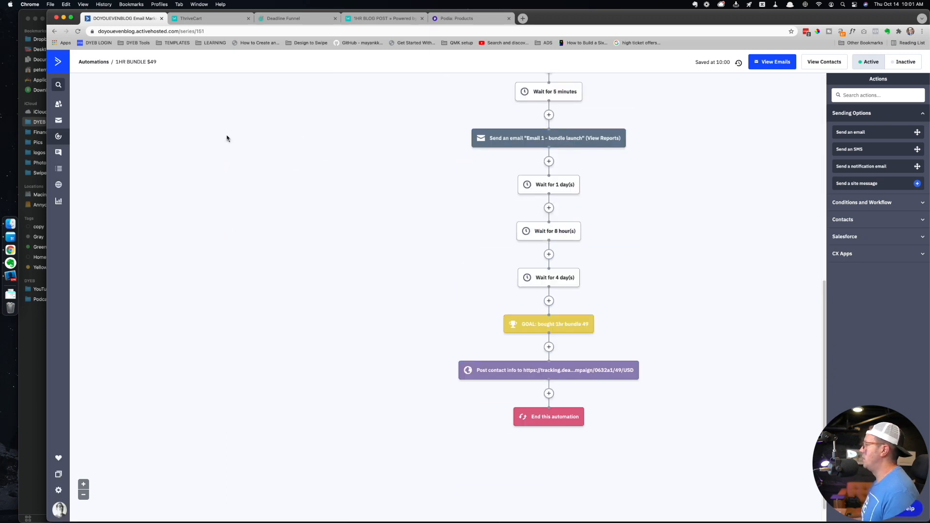
scroll(321, 263, "up", 4)
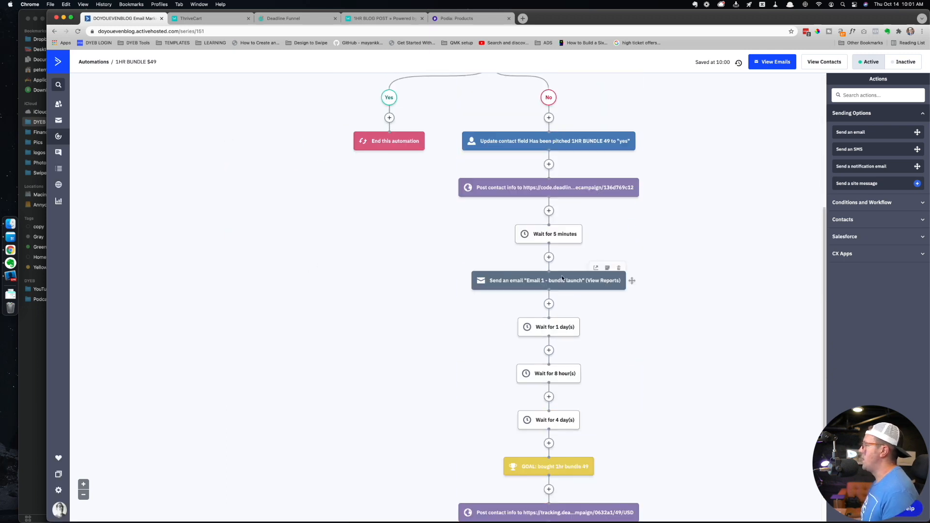
mouse_move(525, 284)
scroll(266, 265, "up", 7)
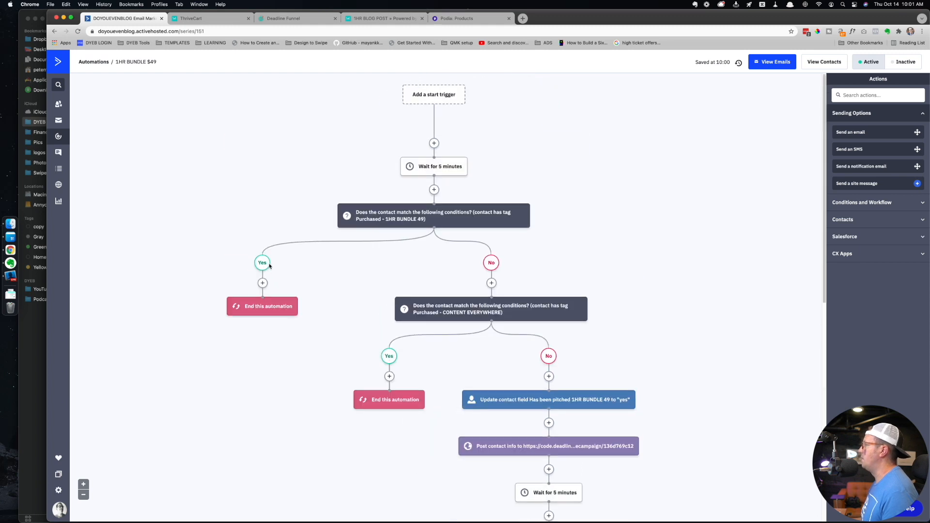
- Return to the Automations list and open Contacts, showing 544 contacts
left_click(92, 62)
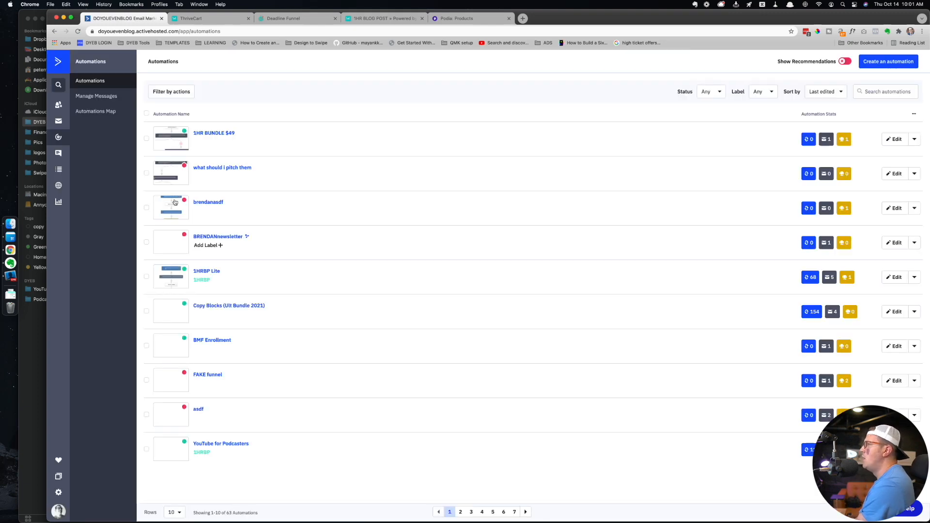
left_click(56, 104)
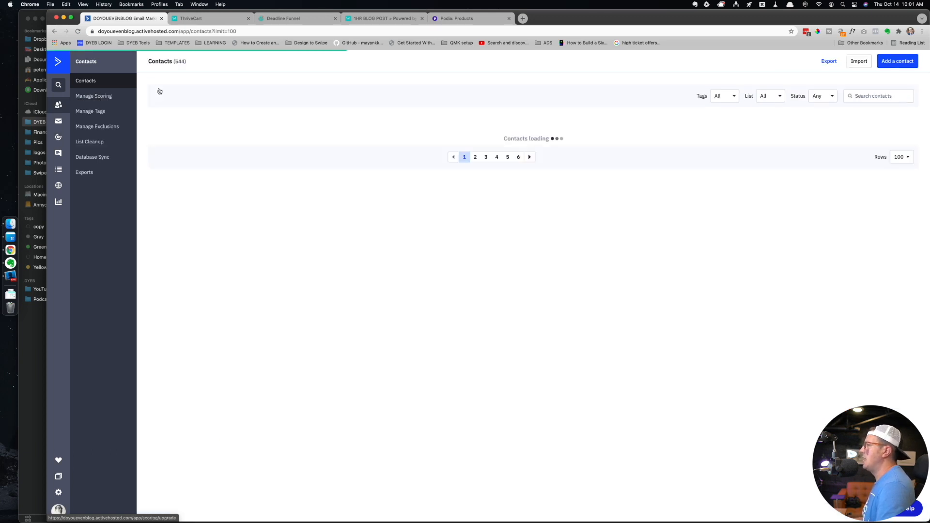
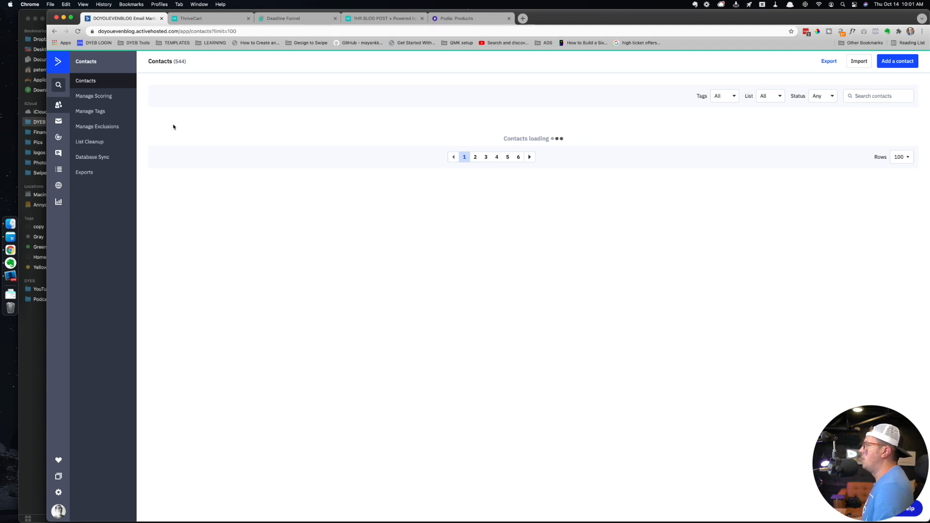
- Return to the Automations list showing all 63 automations
left_click(60, 140)
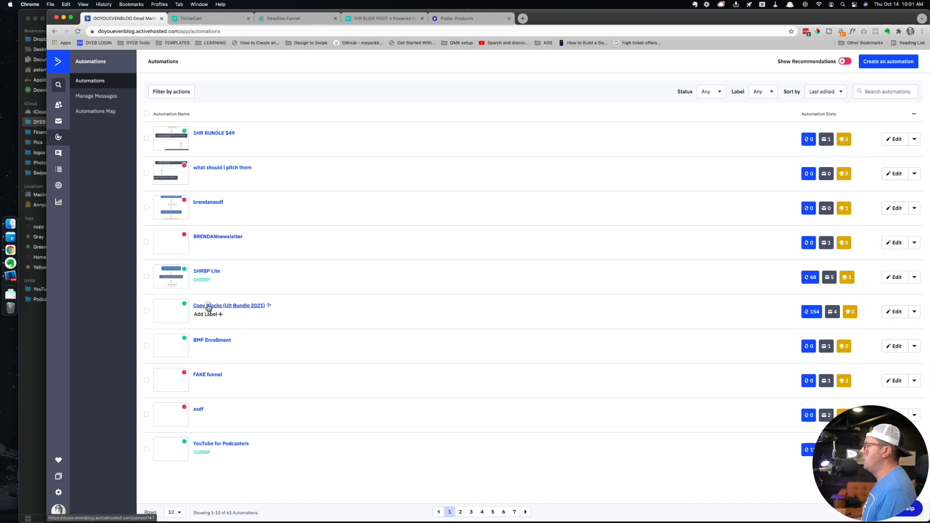
- Open the Copy Blocks (Ult Bundle 2021) automation and scroll down its timed-email workflow
left_click(208, 306)
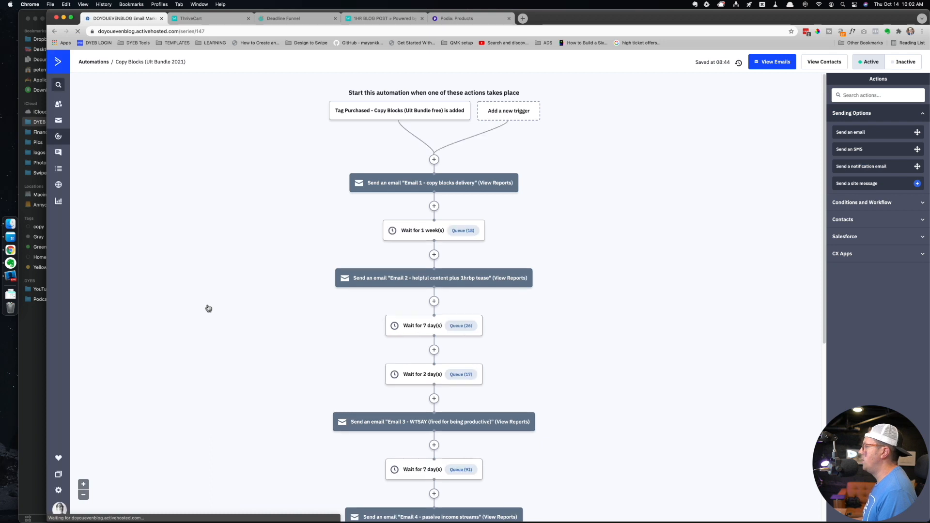
scroll(209, 308, "down", 5)
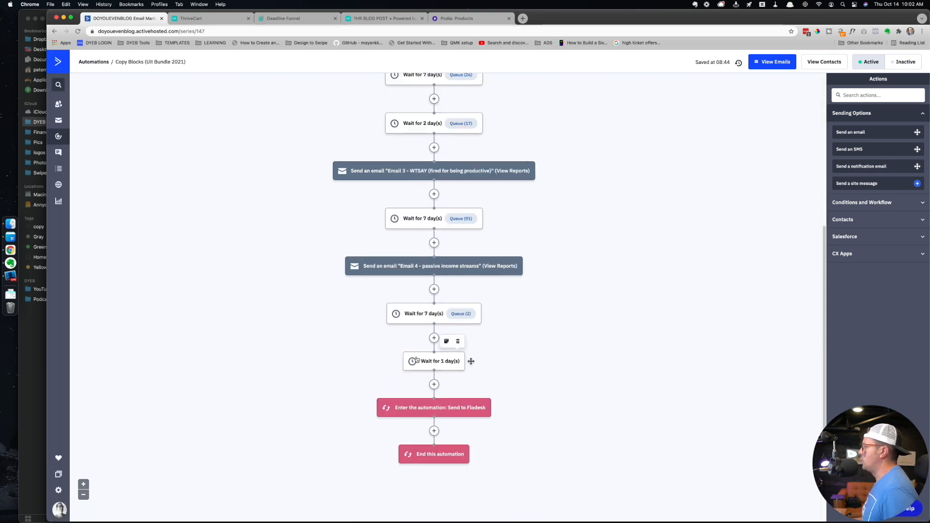
- After the last wait, add a Start an automation step that enters 1HR BUNDLE $49
left_click(434, 338)
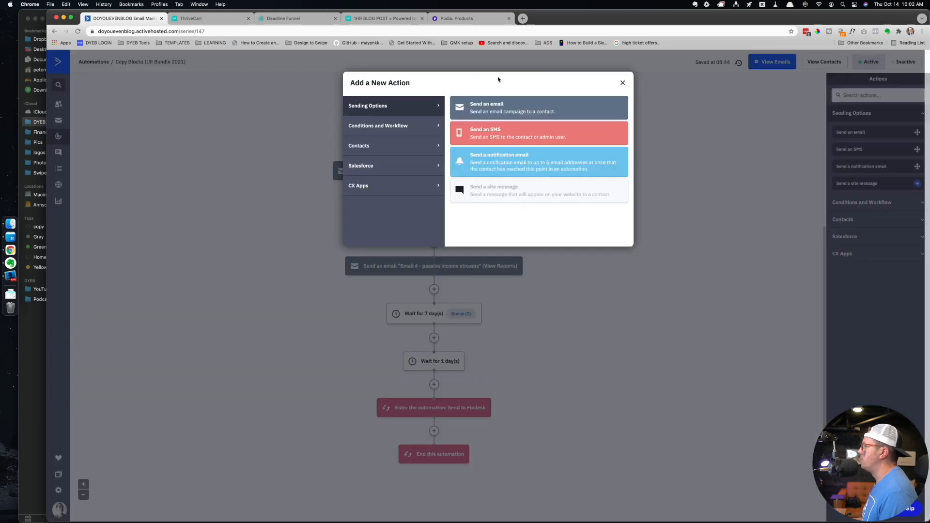
left_click(409, 126)
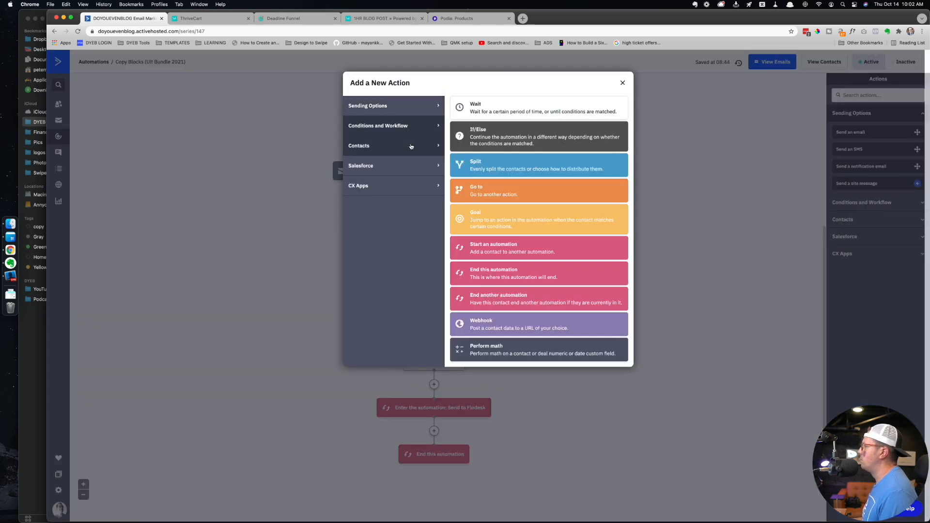
left_click(486, 252)
left_click(441, 326)
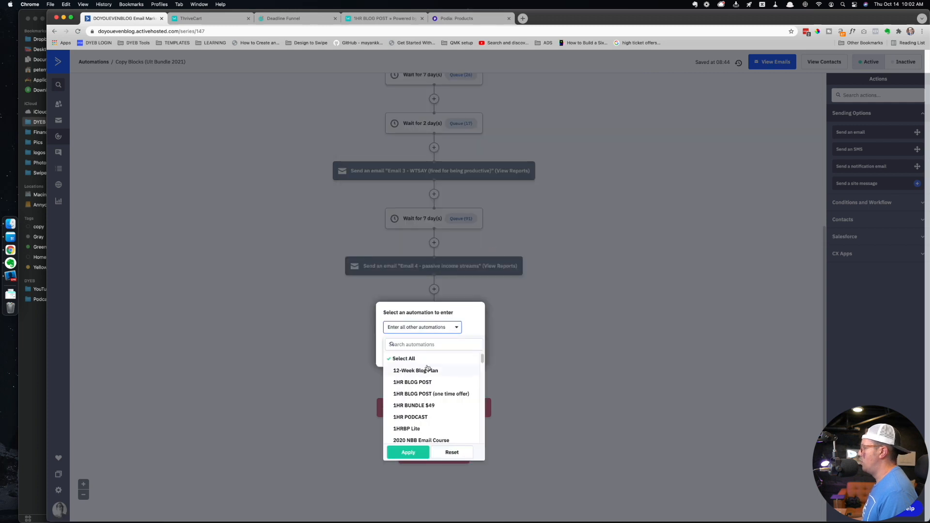
left_click(420, 404)
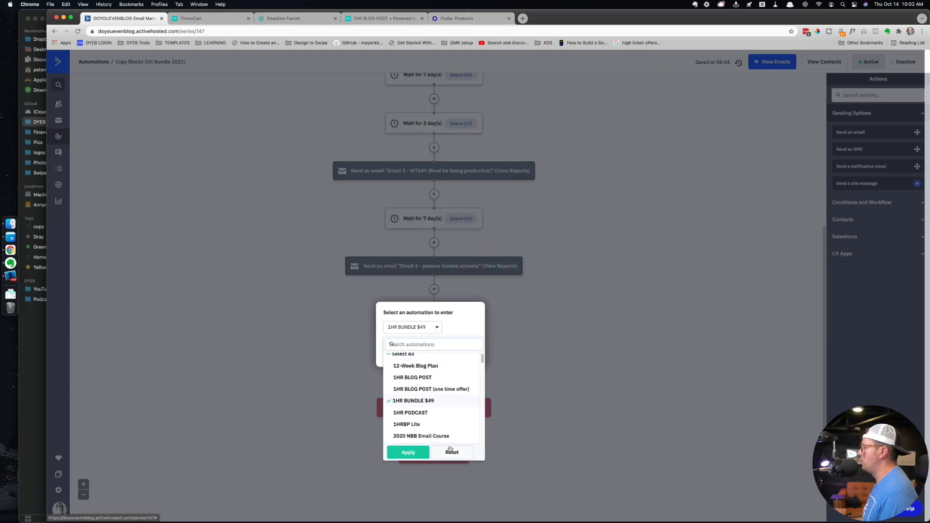
left_click(408, 452)
left_click(457, 354)
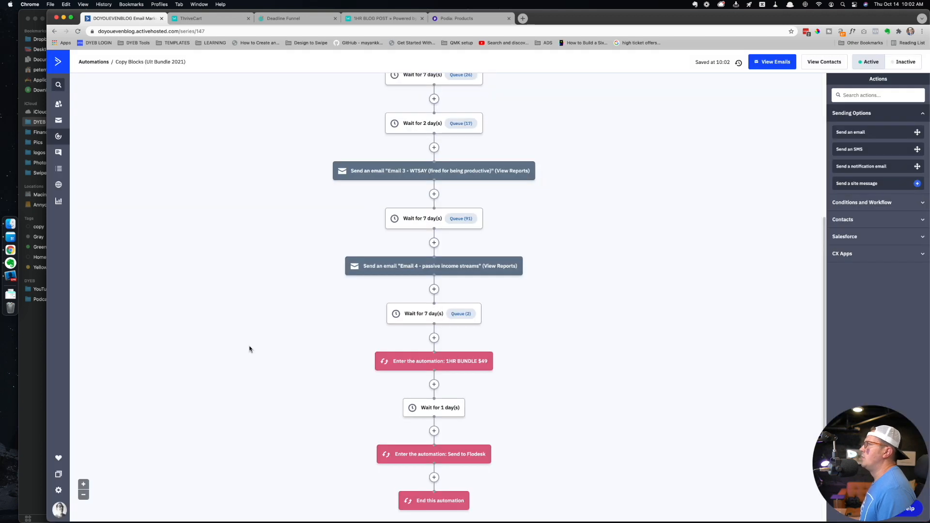
- Review the Copy Blocks flow ending in 1HR BUNDLE $49, then return to Automations
scroll(297, 296, "down", 2)
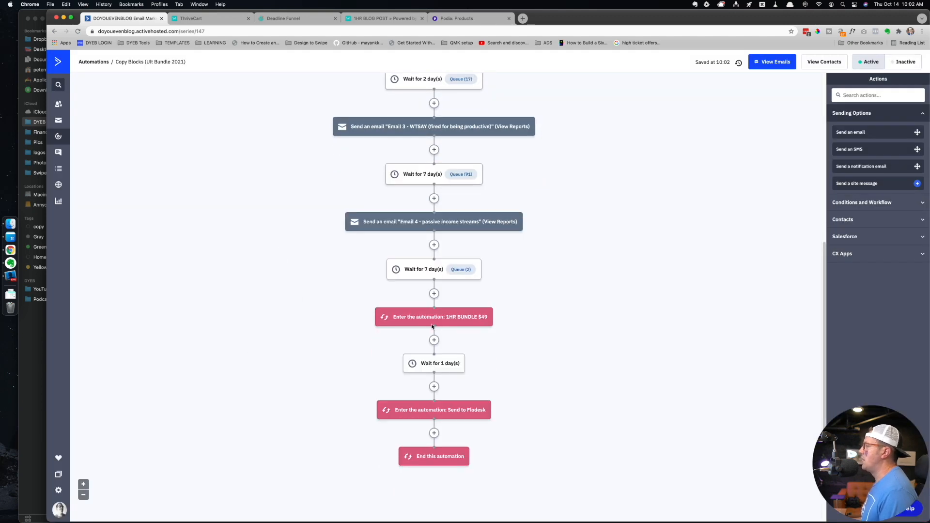
mouse_move(437, 314)
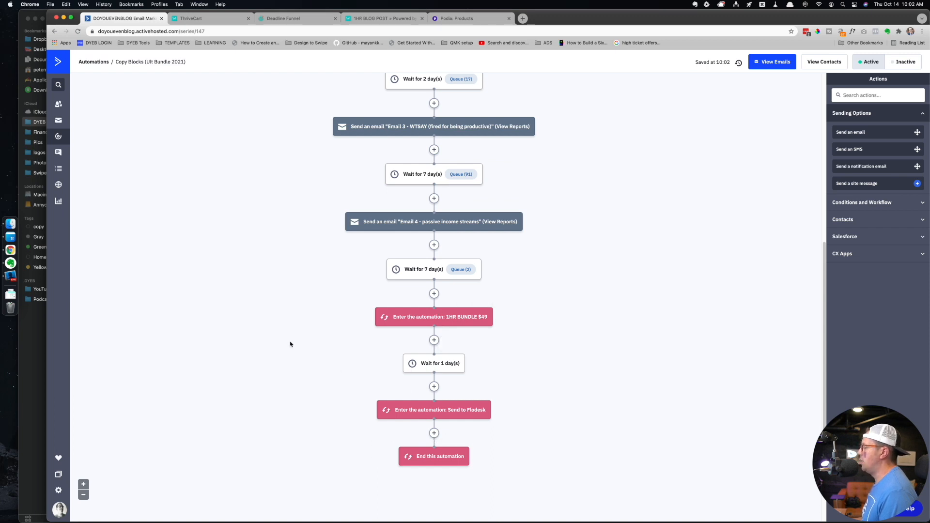
scroll(290, 342, "up", 10)
scroll(286, 341, "down", 6)
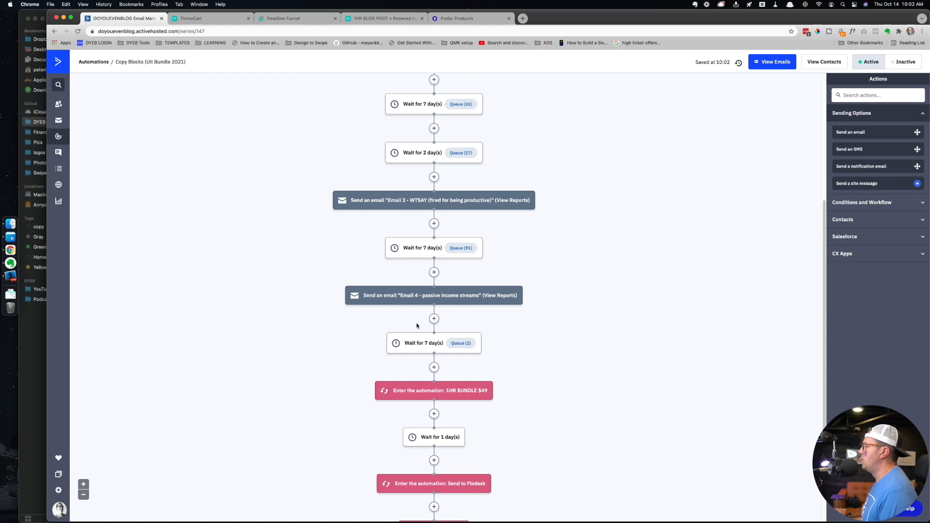
scroll(394, 343, "down", 1)
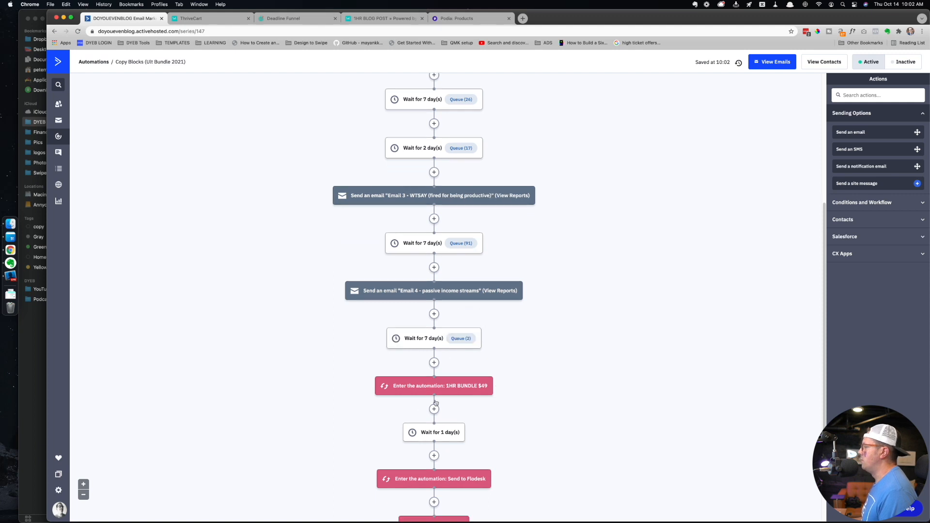
scroll(313, 343, "down", 3)
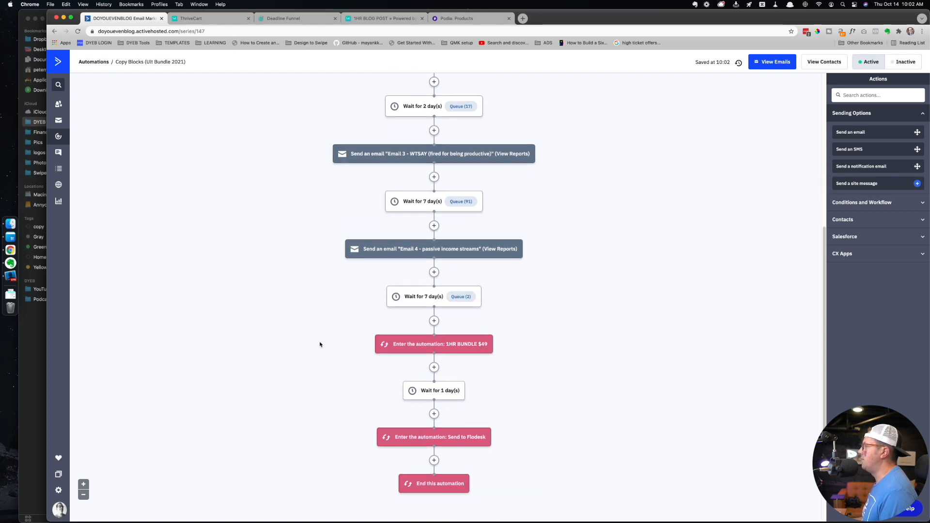
scroll(318, 343, "up", 8)
scroll(318, 342, "down", 10)
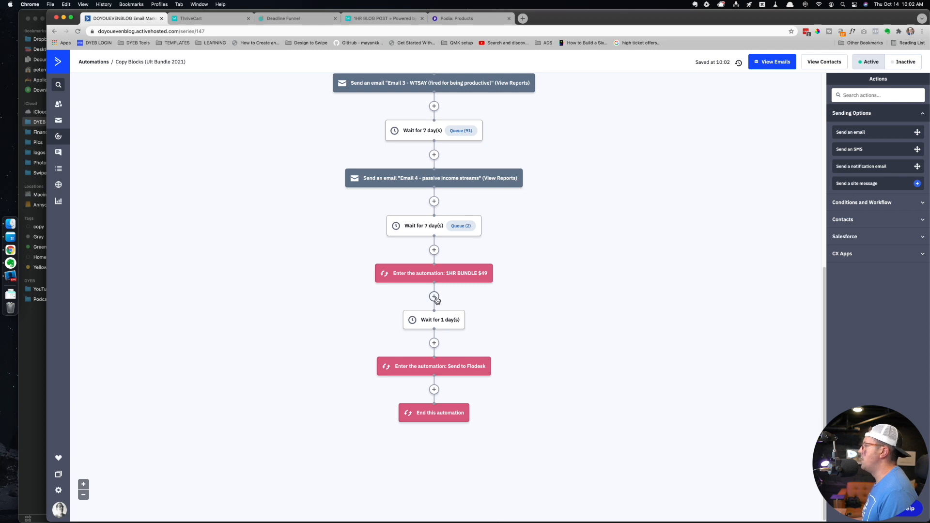
scroll(262, 231, "up", 7)
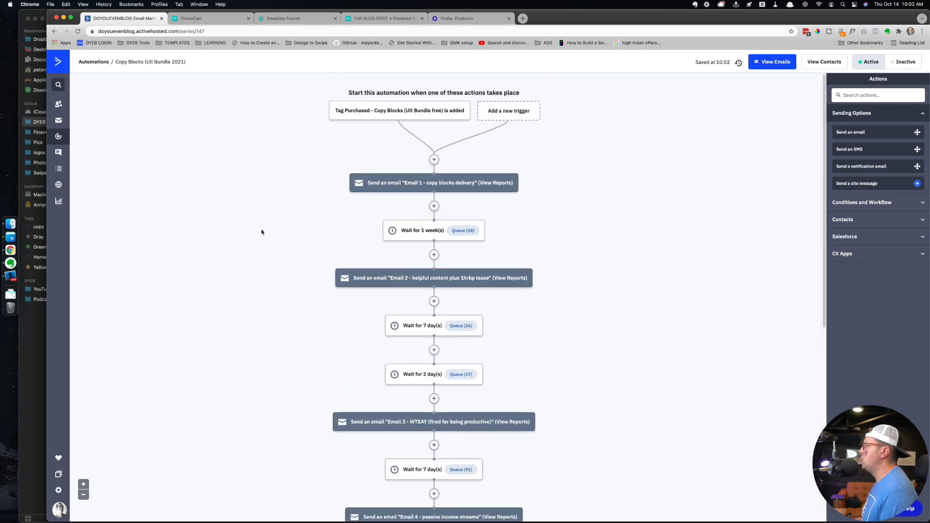
scroll(201, 285, "down", 7)
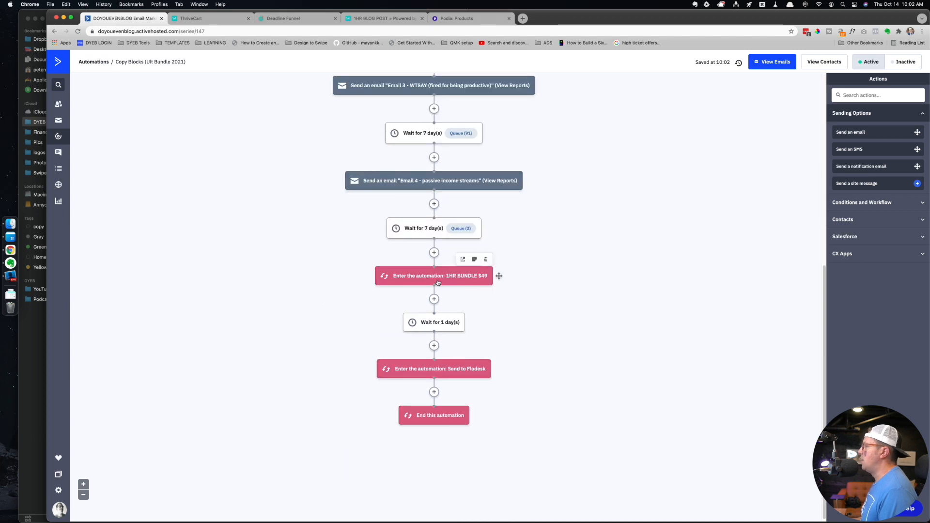
mouse_move(430, 282)
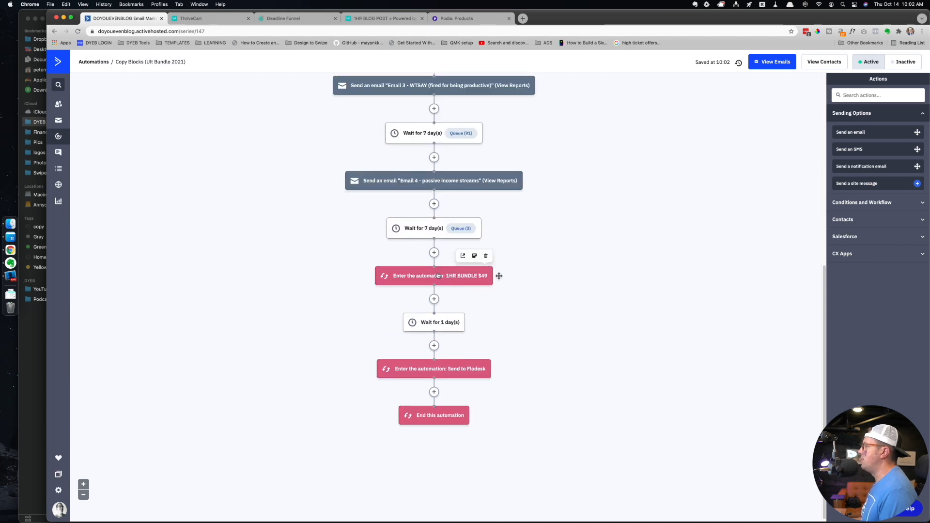
scroll(199, 197, "up", 7)
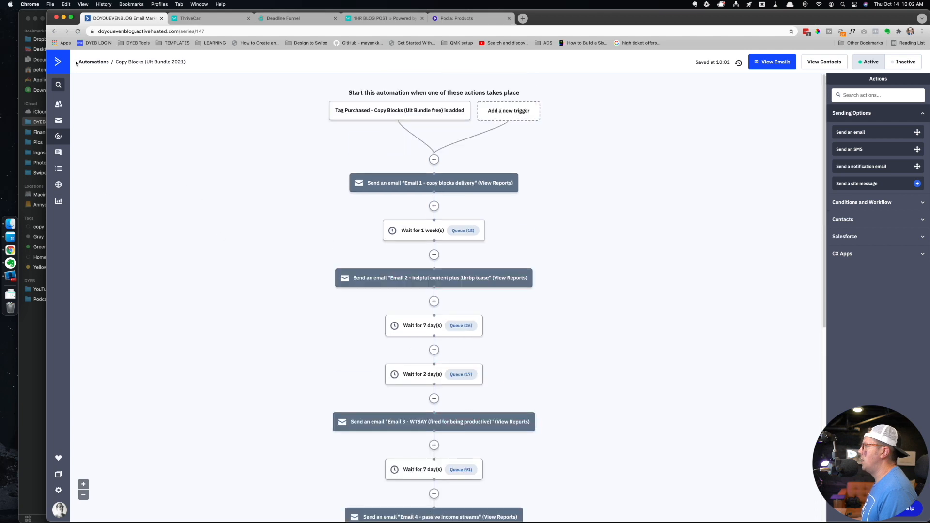
left_click(98, 66)
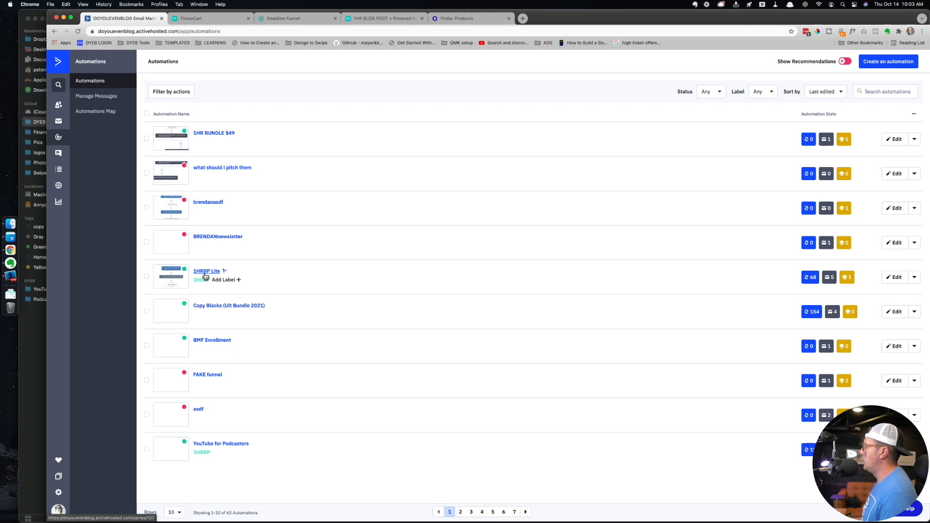
- Open the 1HR BUNDLE $49 automation and scroll down to its contact-field update and webhook steps
left_click(213, 133)
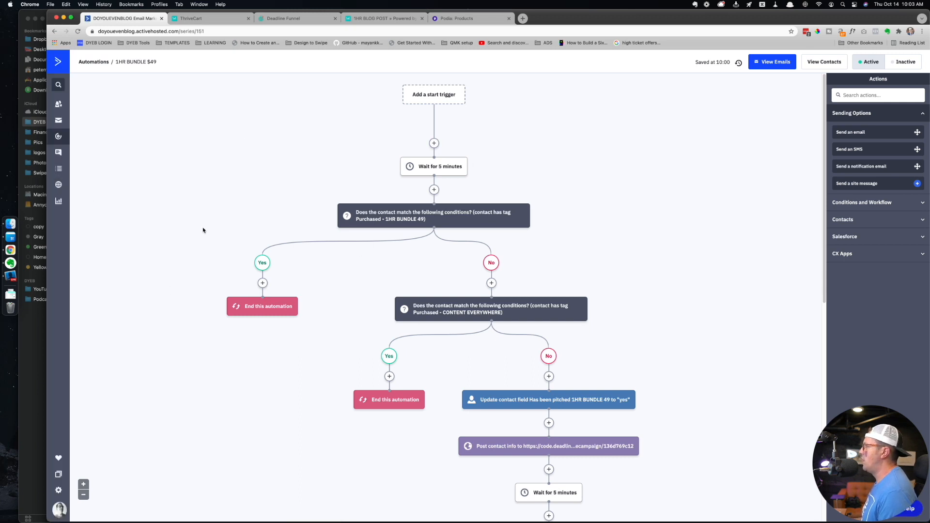
scroll(203, 231, "down", 3)
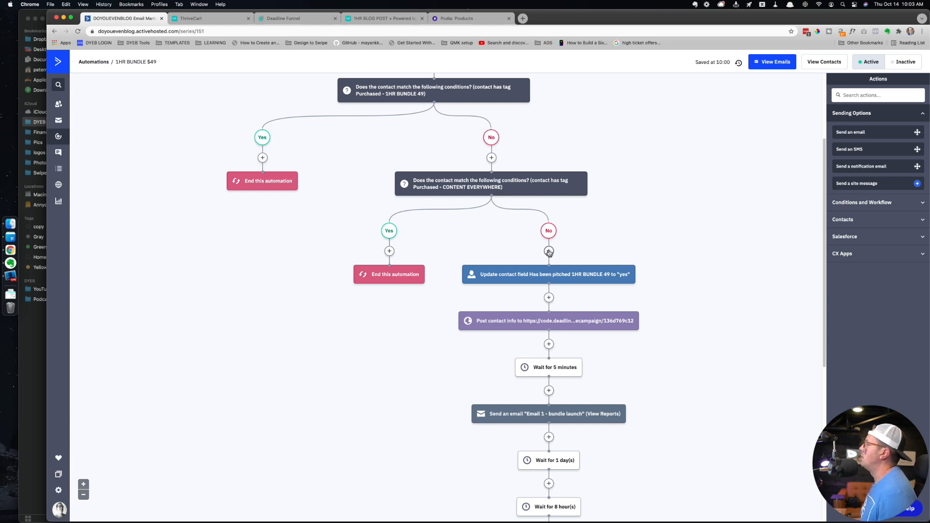
- Insert a Wait after Update contact field, set to 'Wait until specific conditions are met'
left_click(549, 297)
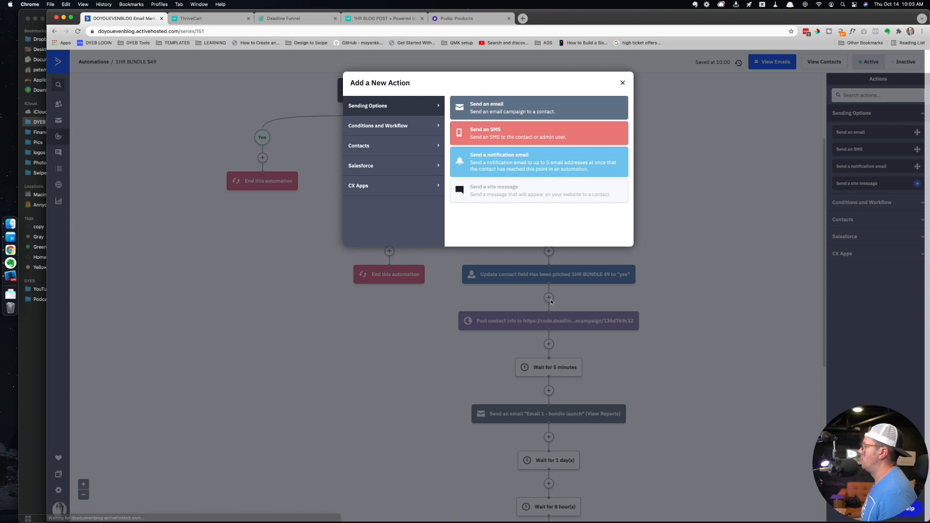
left_click(402, 126)
left_click(521, 108)
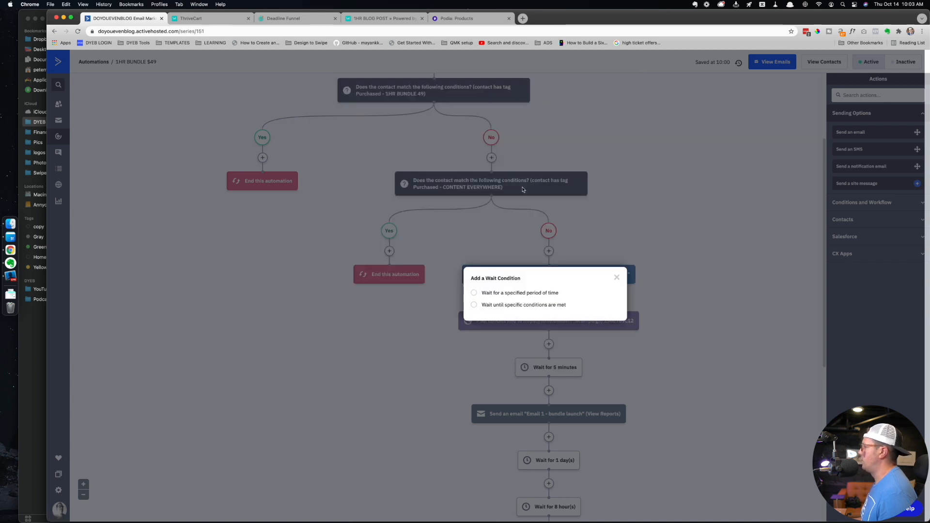
left_click(530, 293)
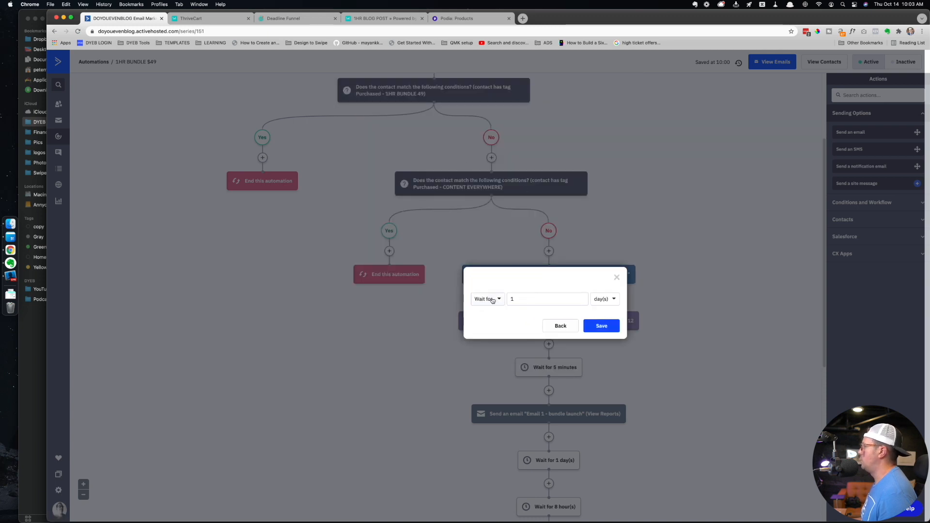
left_click(555, 323)
left_click(535, 307)
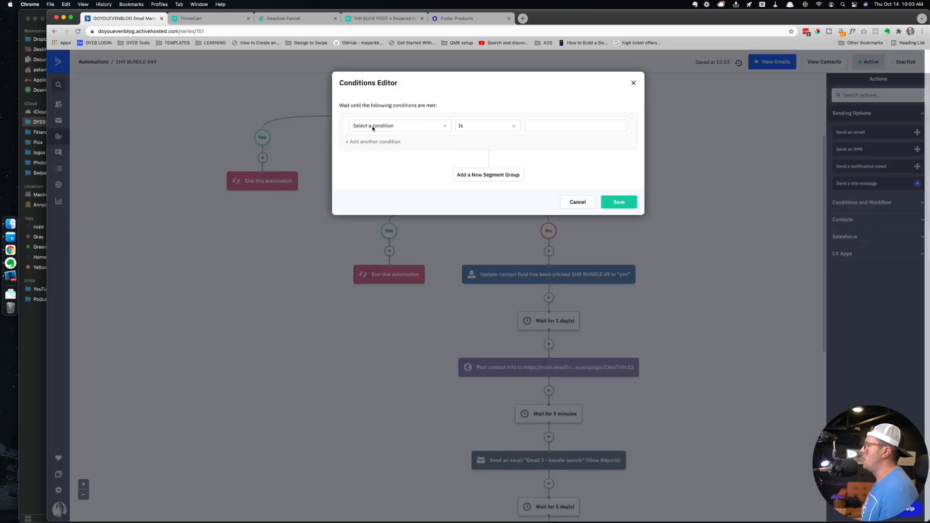
- Add a wait condition requiring the current New York weekday to be Friday
left_click(372, 126)
type("da")
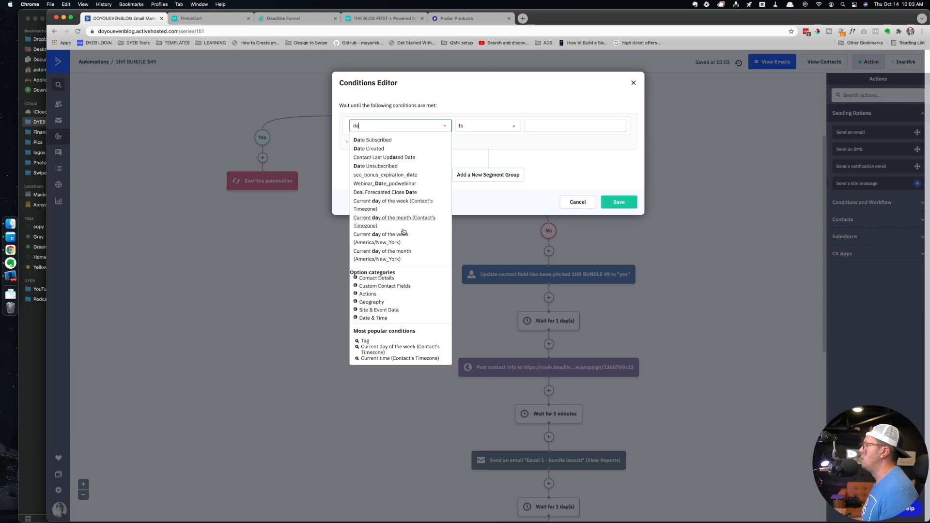
left_click(368, 237)
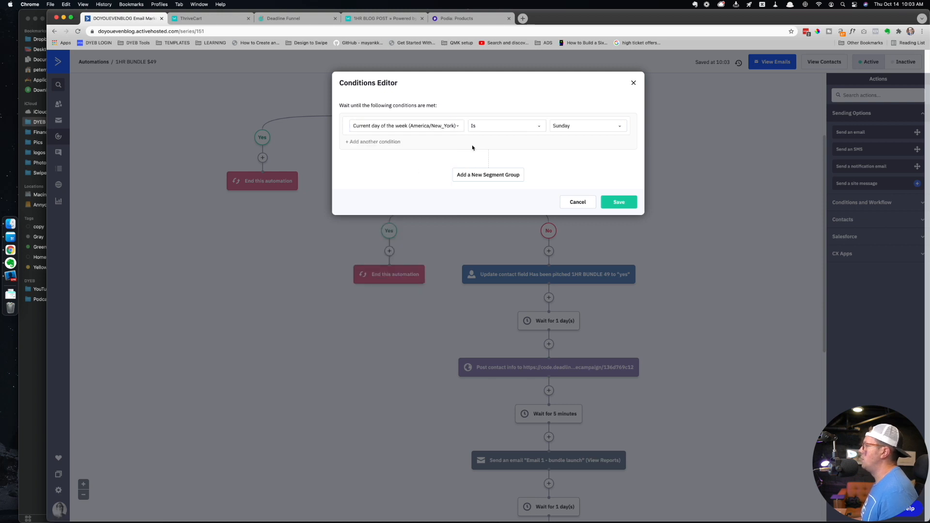
left_click(583, 126)
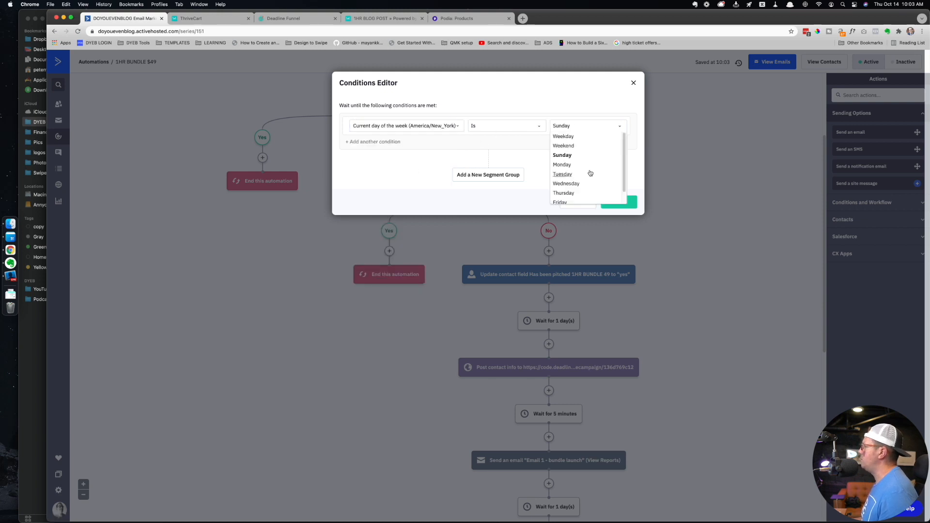
scroll(564, 194, "down", 1)
left_click(563, 194)
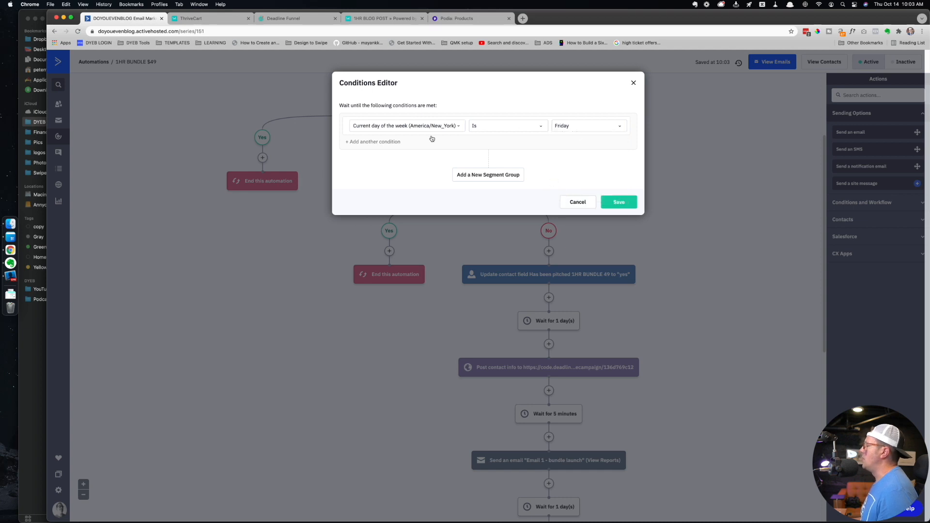
- Add a current New York time Is 8AM condition and save the wait with no time limit
left_click(397, 143)
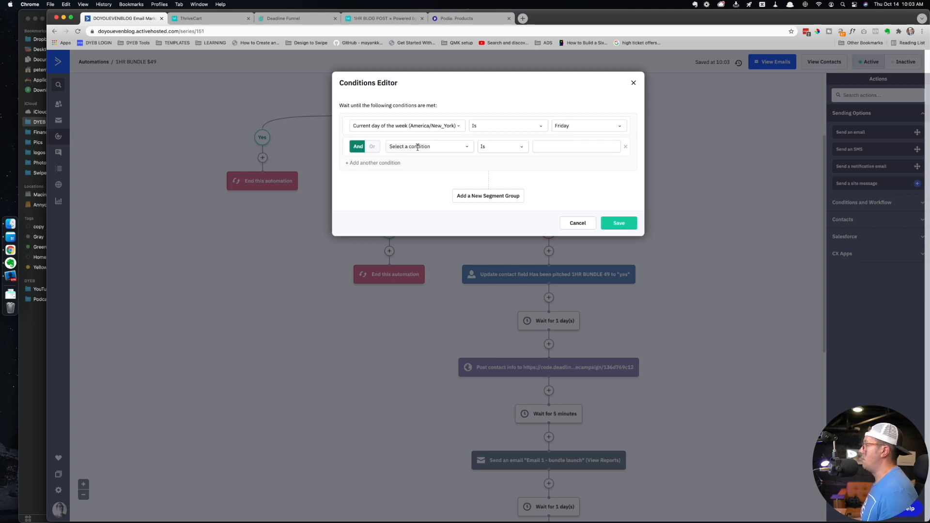
left_click(418, 147)
type("time")
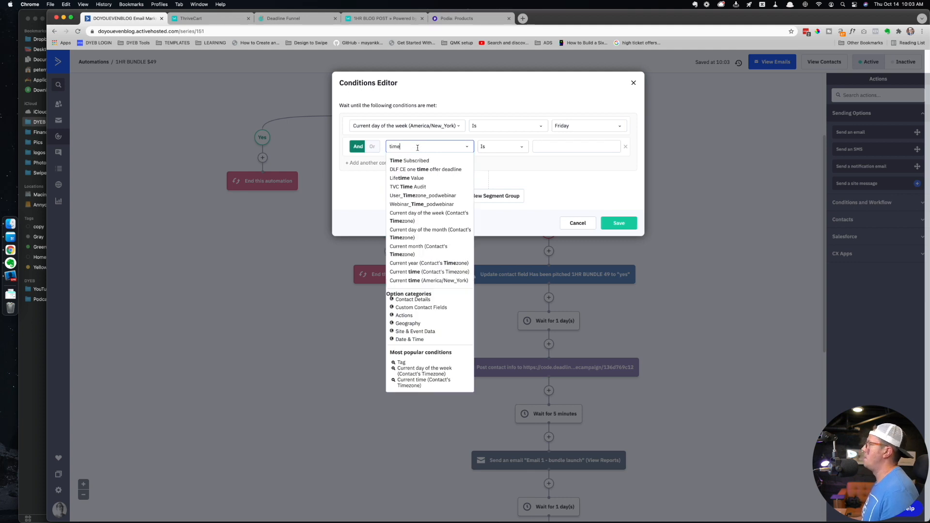
left_click(412, 281)
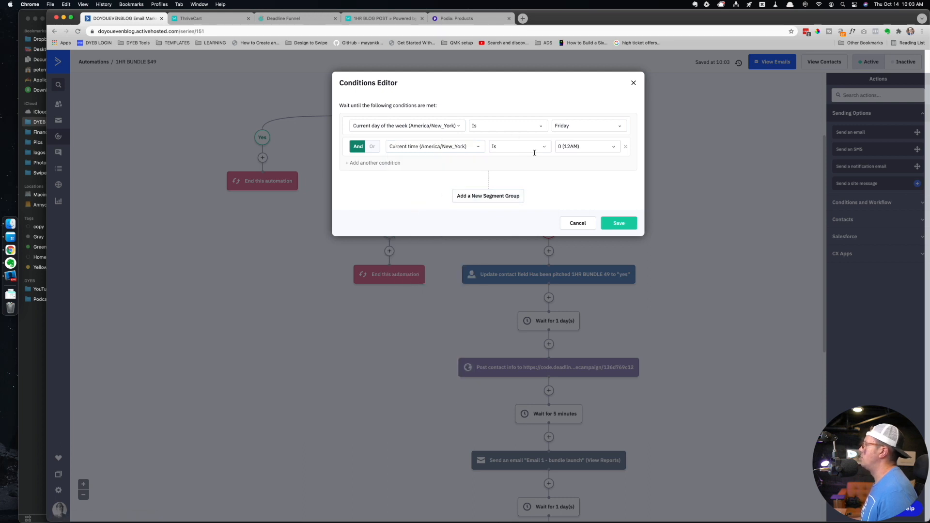
left_click(584, 146)
scroll(568, 217, "down", 2)
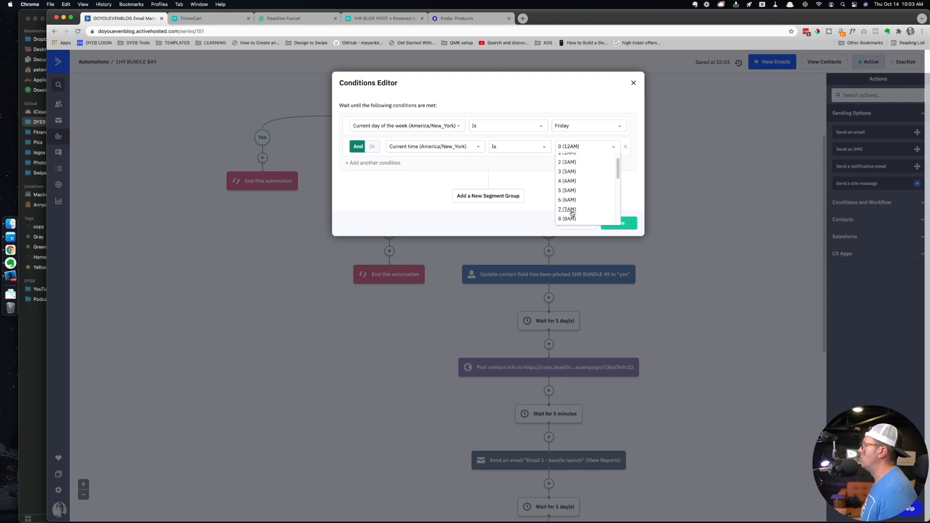
left_click(568, 219)
left_click(620, 223)
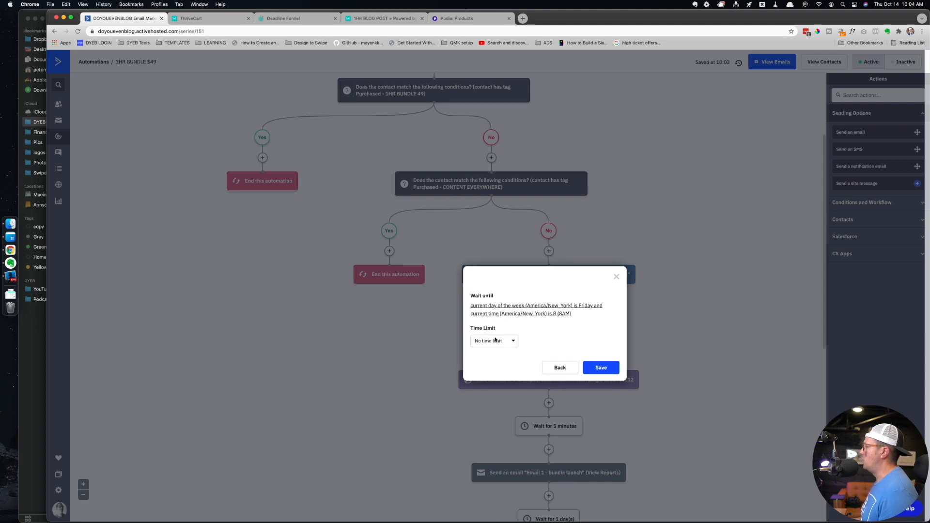
left_click(595, 369)
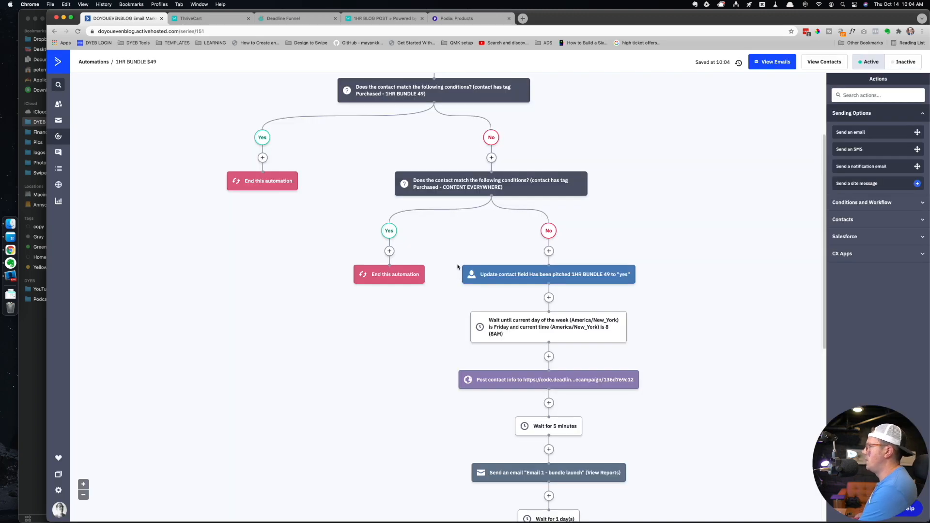
- Insert a 'Wait for 4 hour(s)' step directly after the Friday 8AM wait
scroll(446, 264, "down", 1)
scroll(449, 263, "up", 3)
scroll(450, 264, "down", 2)
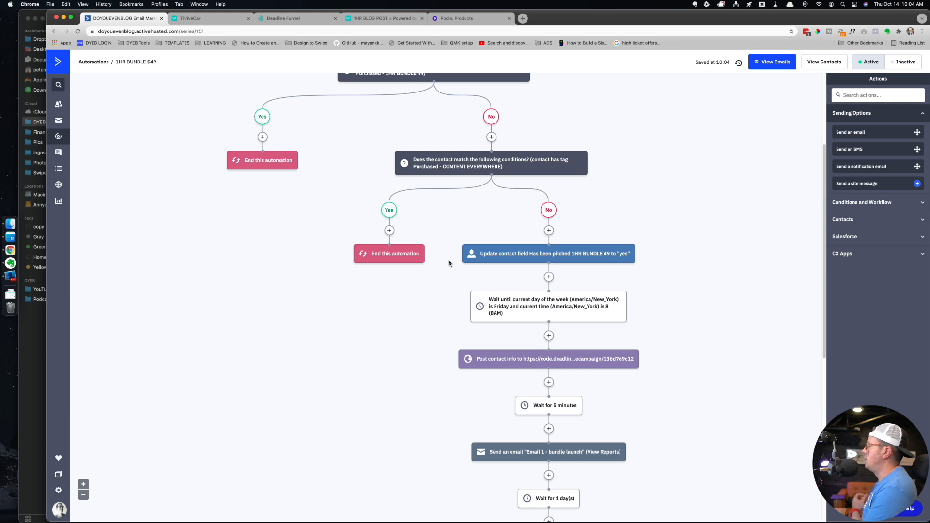
scroll(426, 285, "down", 2)
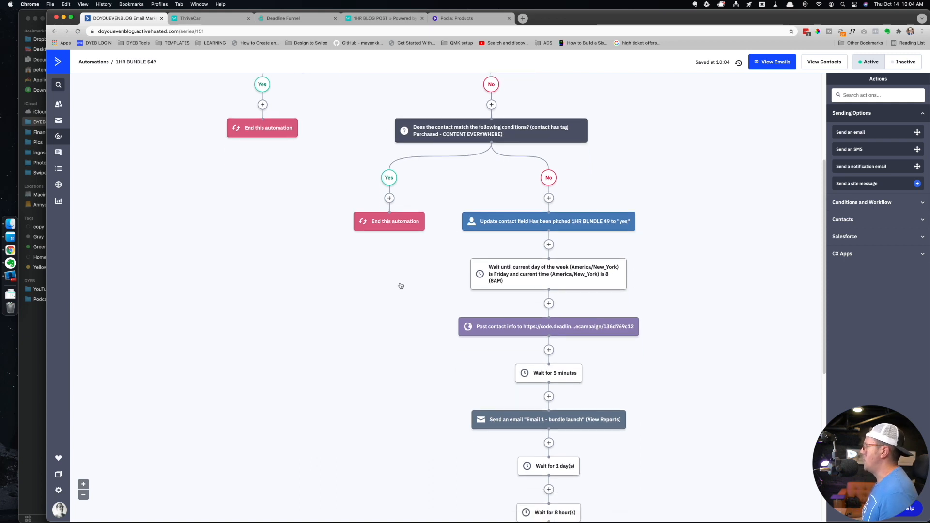
left_click(548, 304)
left_click(522, 112)
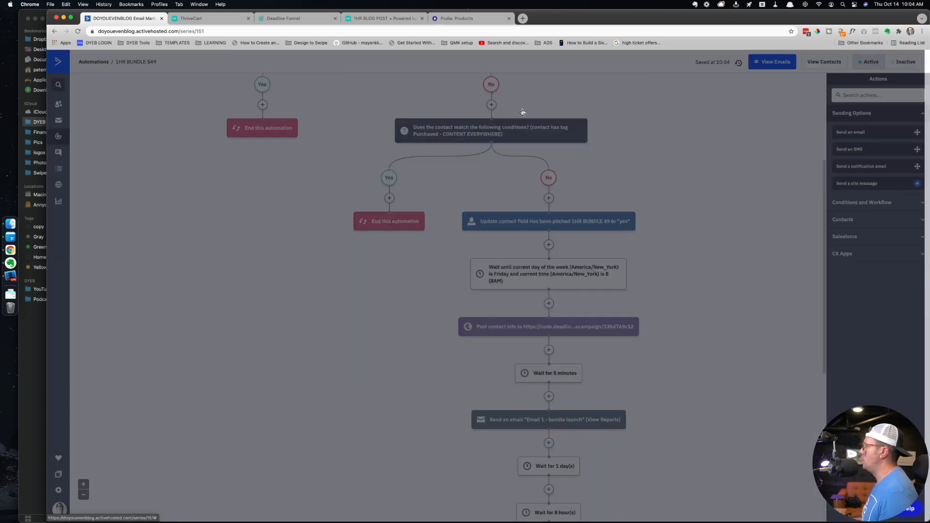
left_click(519, 300)
left_click(561, 305)
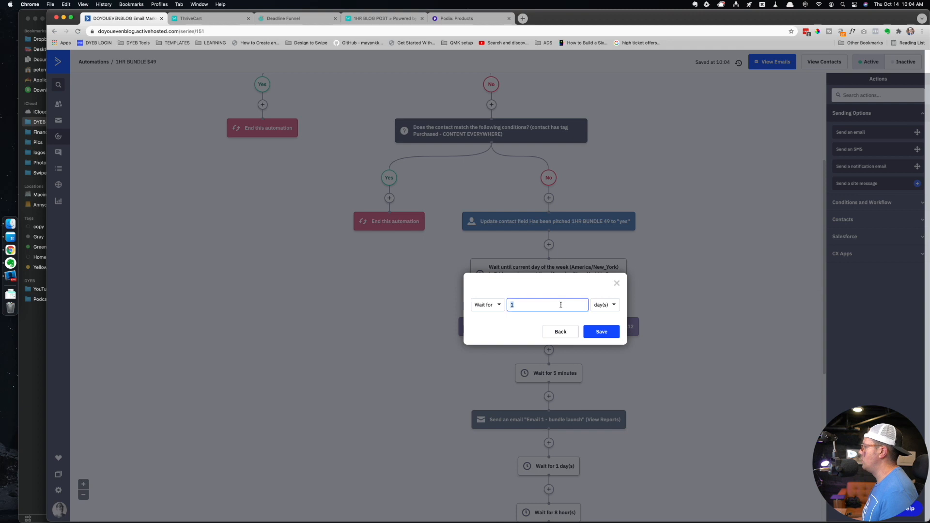
left_click(605, 305)
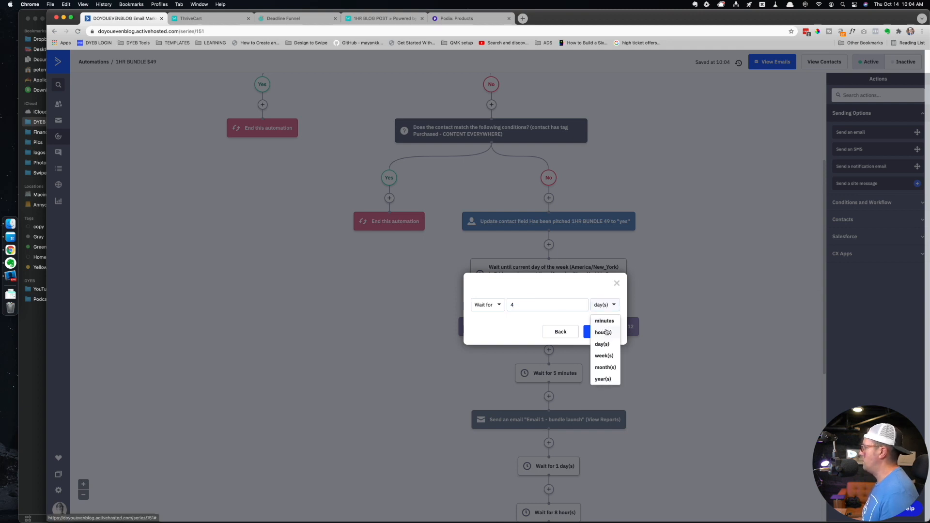
left_click(606, 330)
left_click(601, 331)
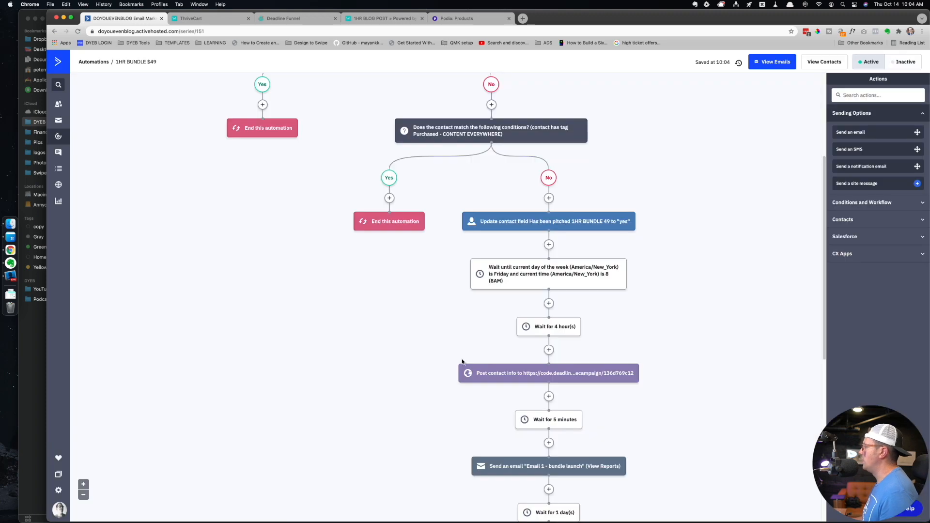
scroll(439, 345, "down", 1)
- Below the 4-hour wait, add a conditions wait with current New York weekday Is Monday
left_click(548, 341)
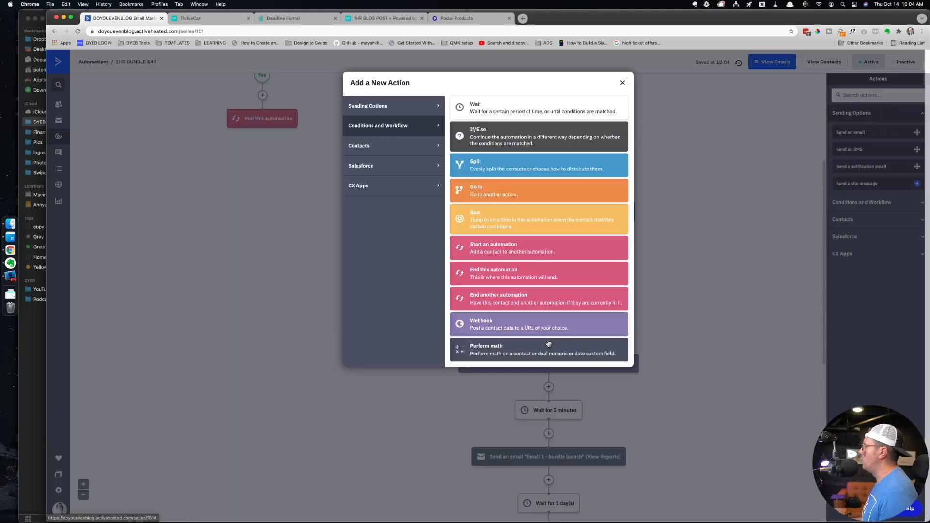
left_click(491, 113)
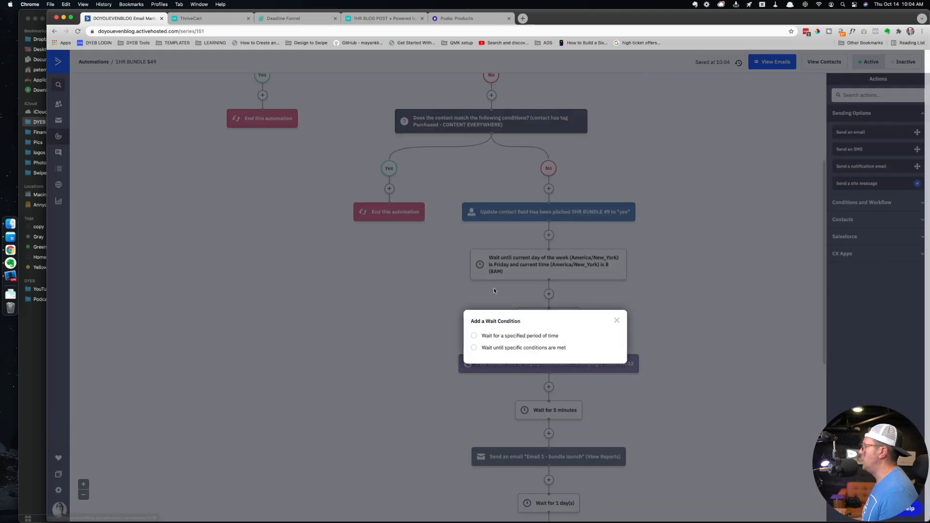
left_click(518, 348)
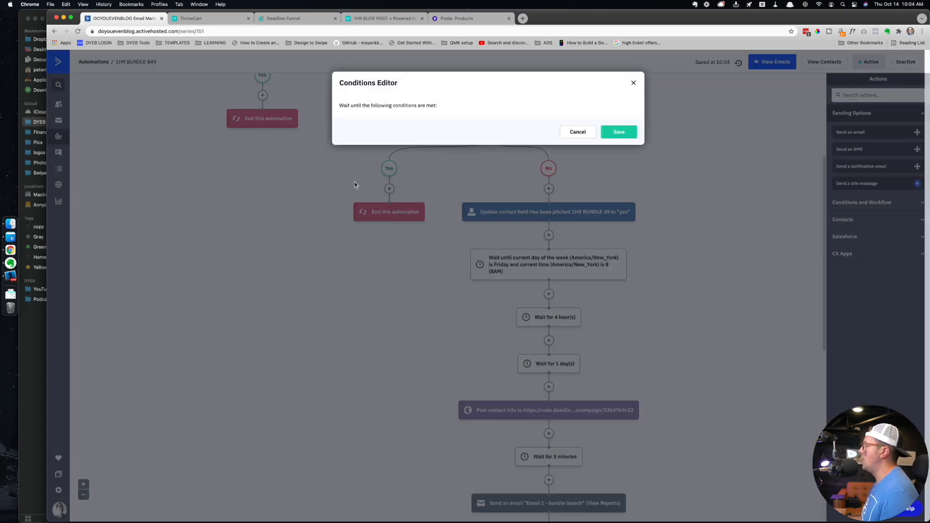
left_click(426, 126)
type("da")
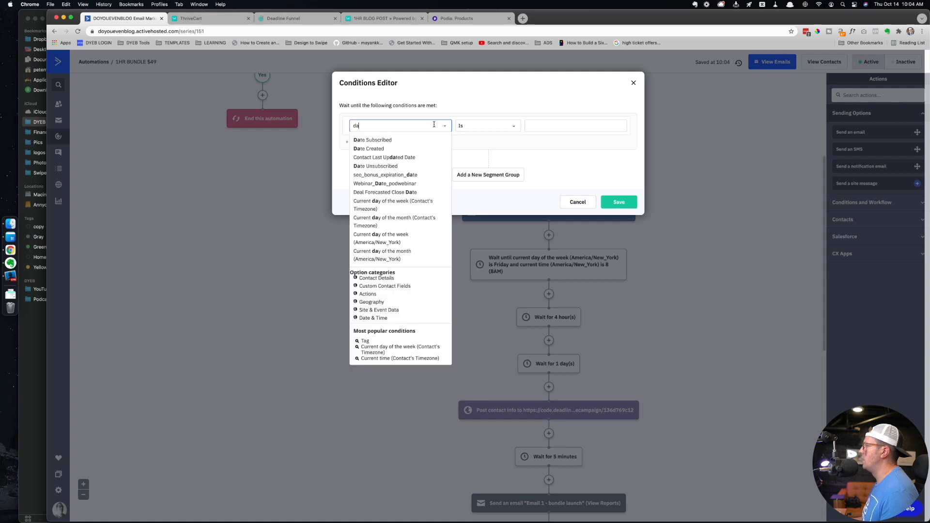
left_click(375, 238)
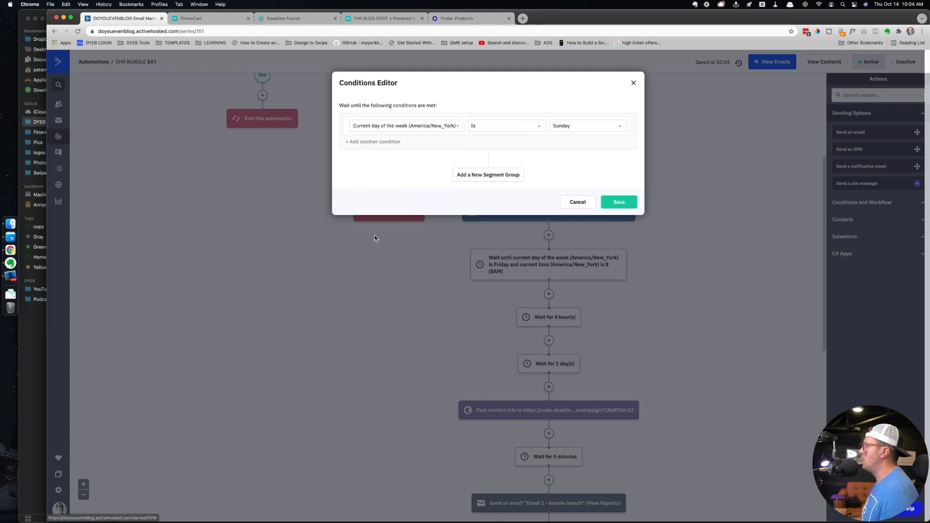
left_click(577, 134)
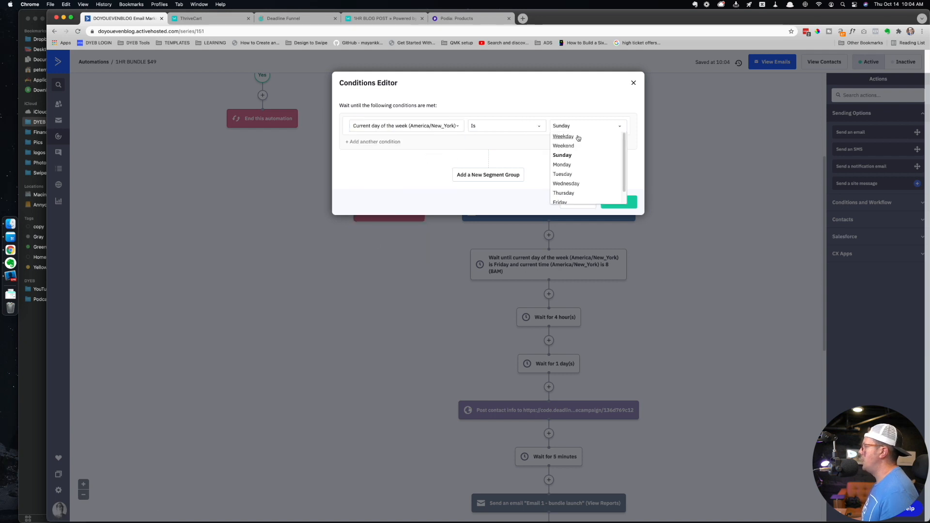
left_click(562, 161)
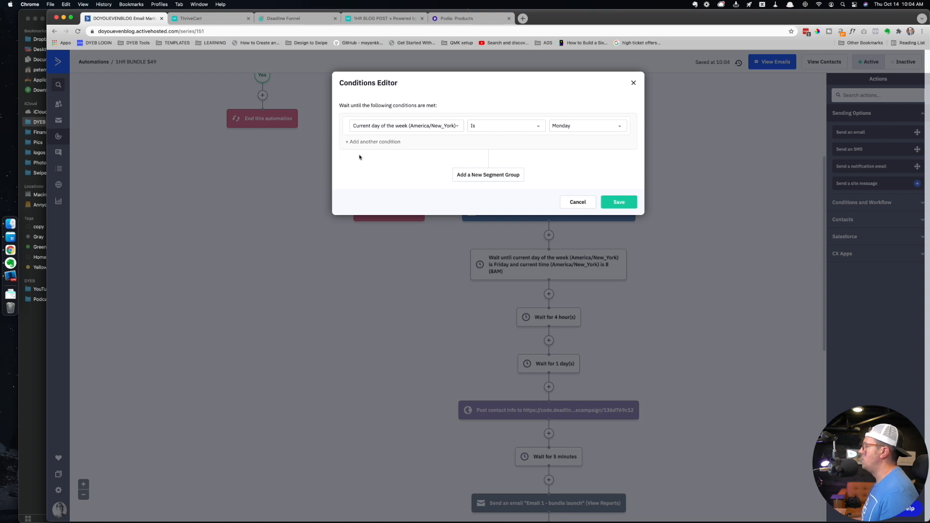
- Add a current New York time Is 6AM condition and save the Monday wait
left_click(385, 142)
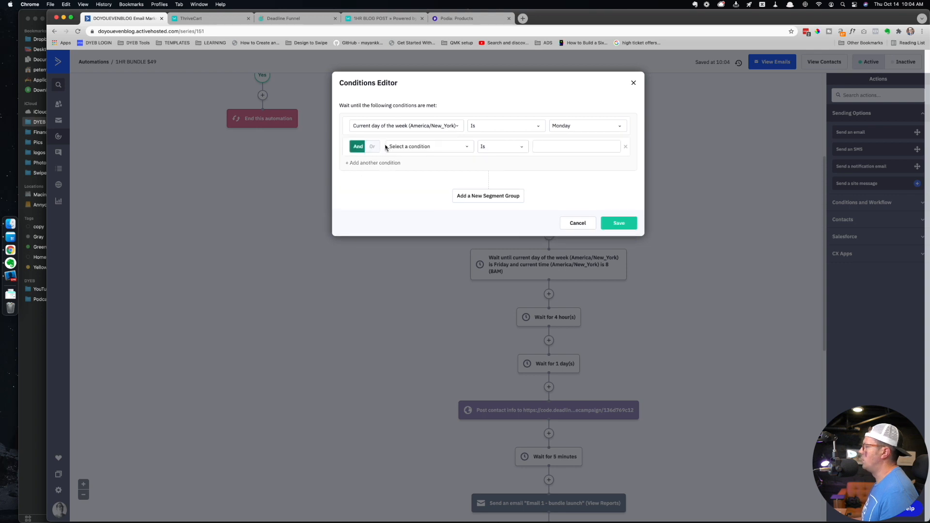
left_click(413, 147)
type("tim")
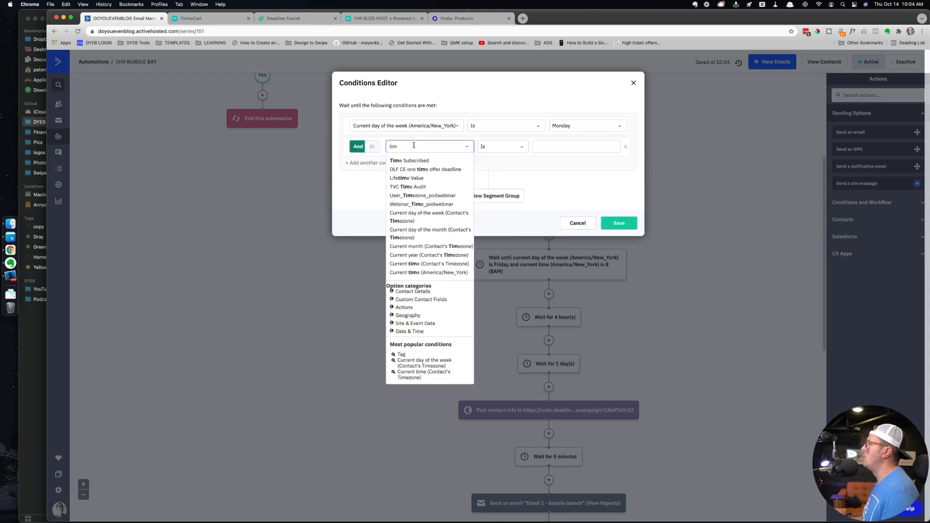
left_click(408, 272)
left_click(561, 146)
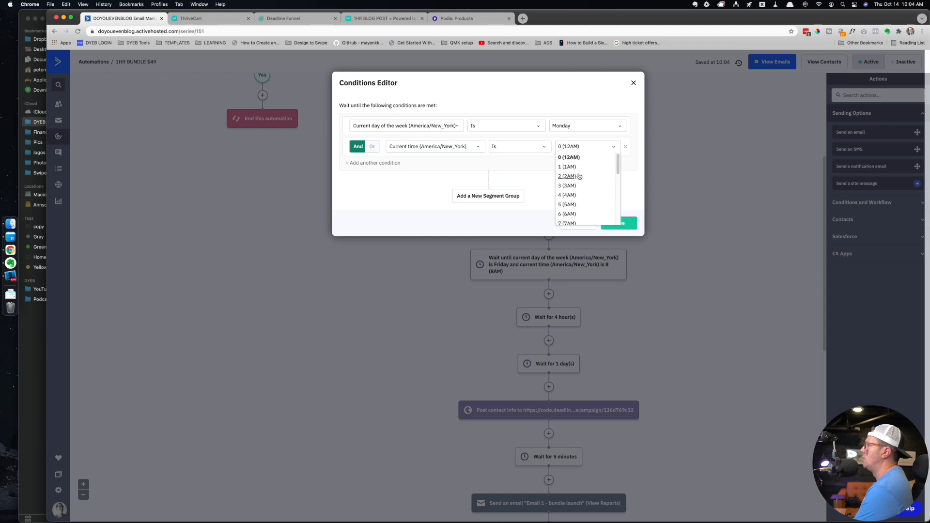
left_click(566, 210)
left_click(617, 223)
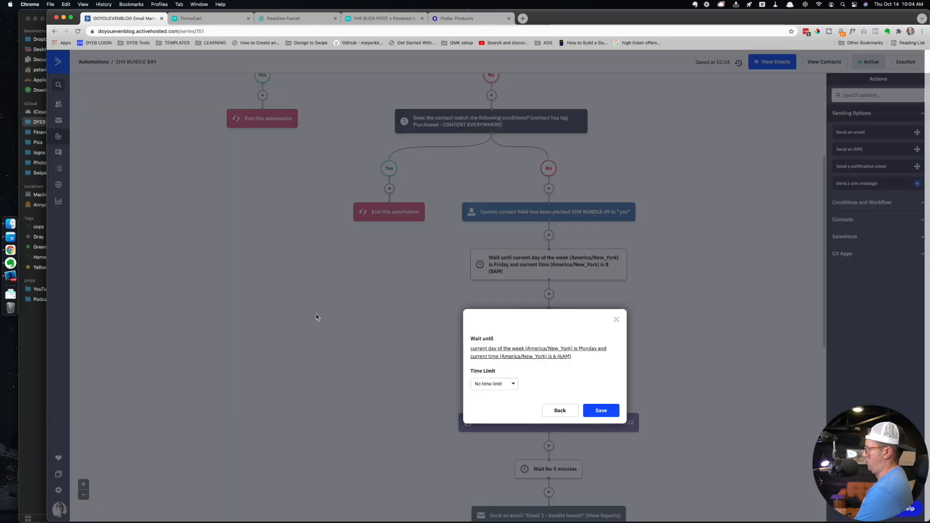
left_click(599, 411)
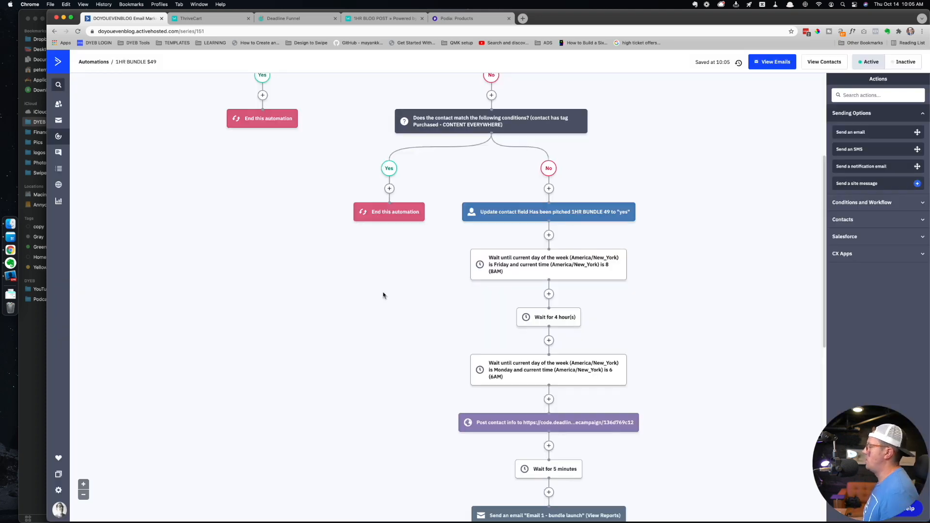
scroll(643, 402, "down", 3)
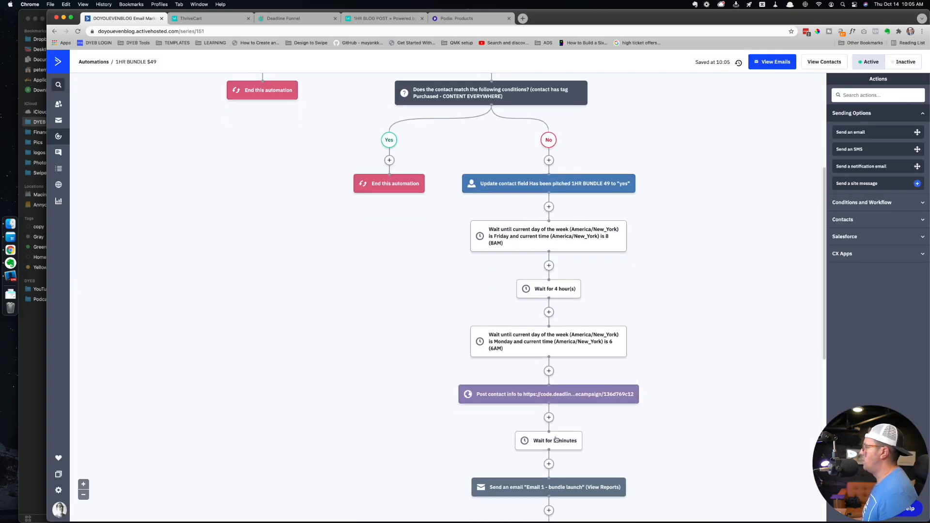
scroll(421, 416, "down", 2)
mouse_move(510, 478)
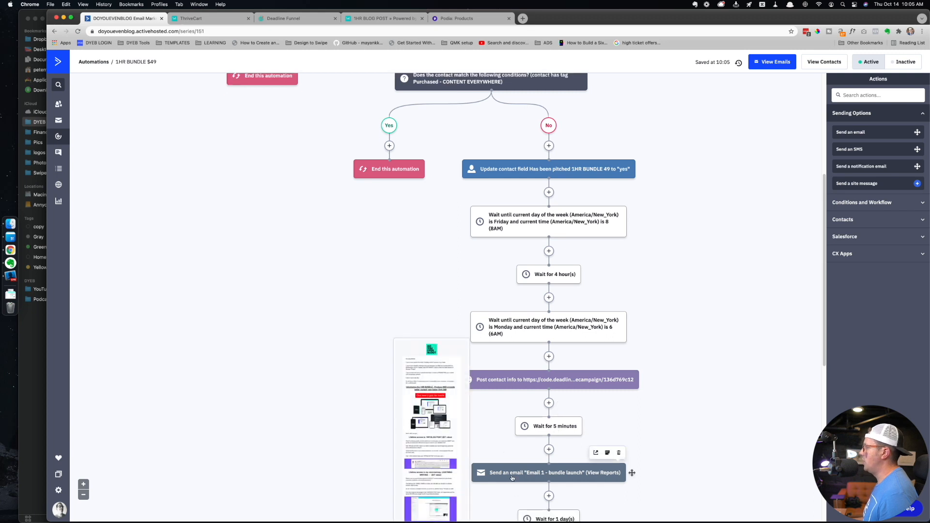
scroll(334, 353, "down", 10)
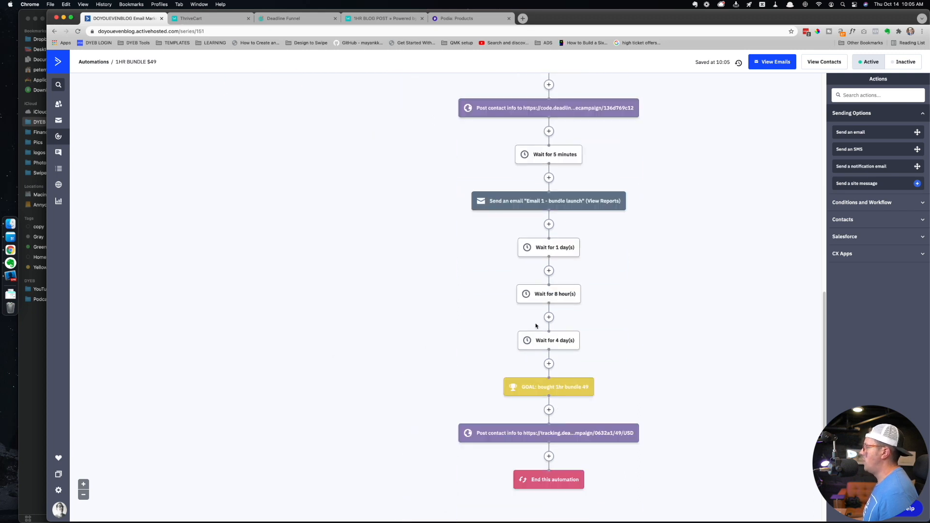
scroll(403, 304, "up", 3)
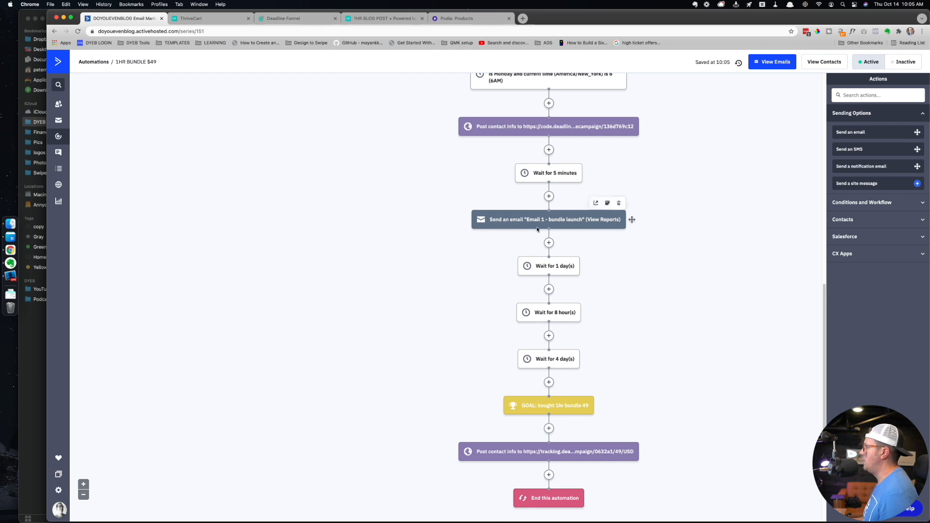
mouse_move(539, 233)
scroll(540, 233, "up", 10)
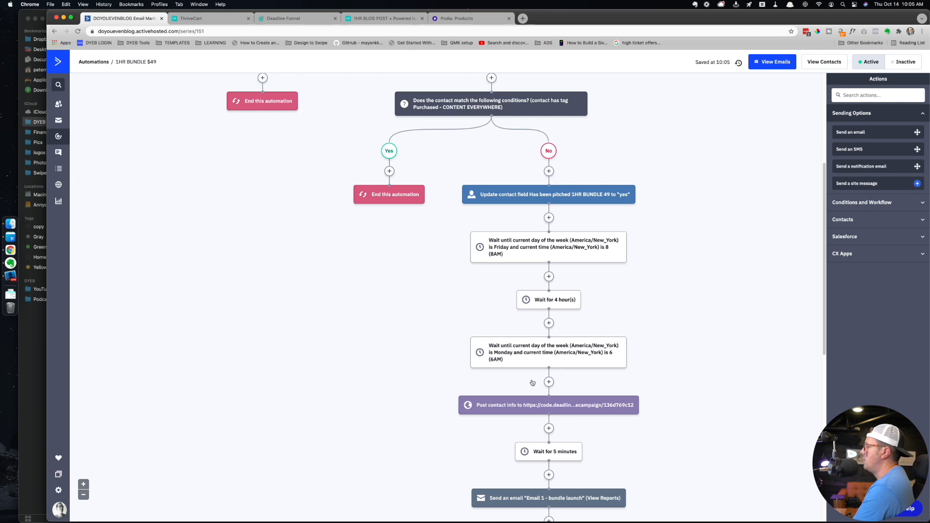
scroll(534, 407, "down", 3)
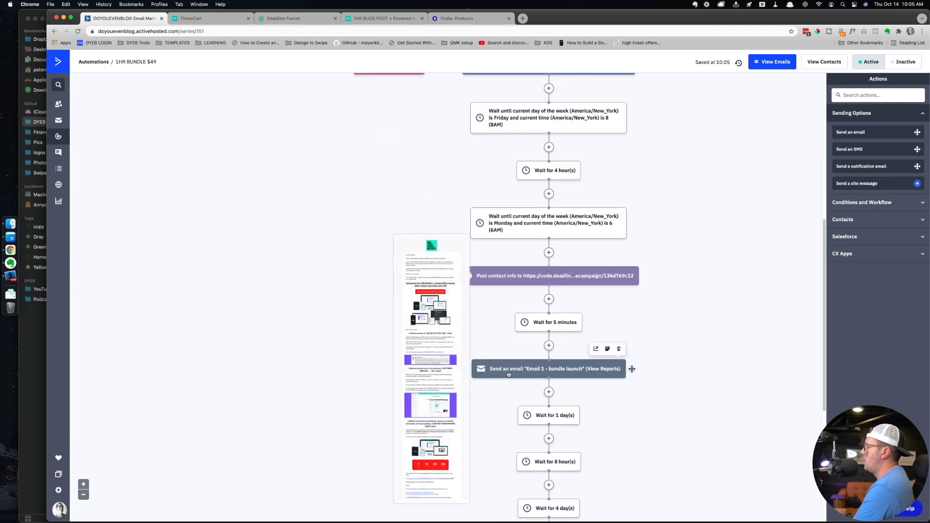
scroll(558, 340, "down", 2)
scroll(550, 399, "down", 3)
scroll(551, 400, "up", 5)
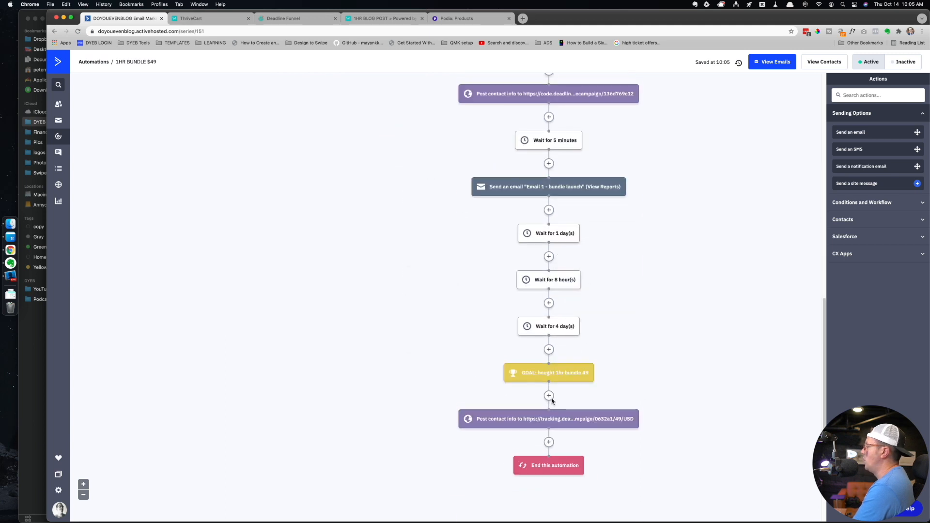
scroll(551, 400, "up", 7)
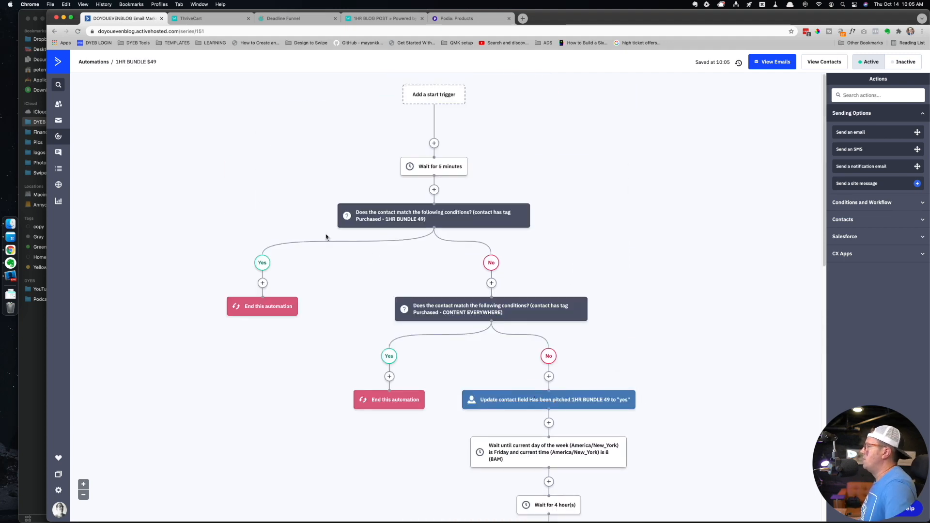
left_click(33, 388)
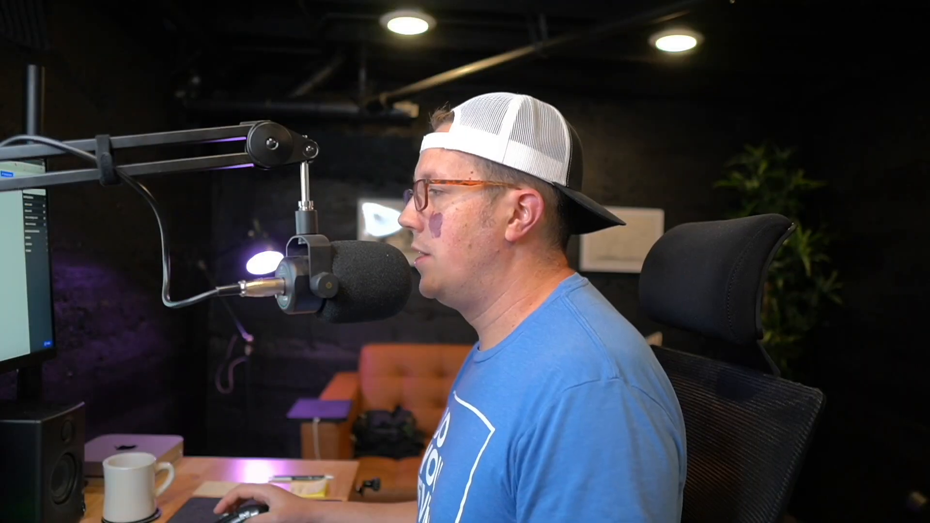